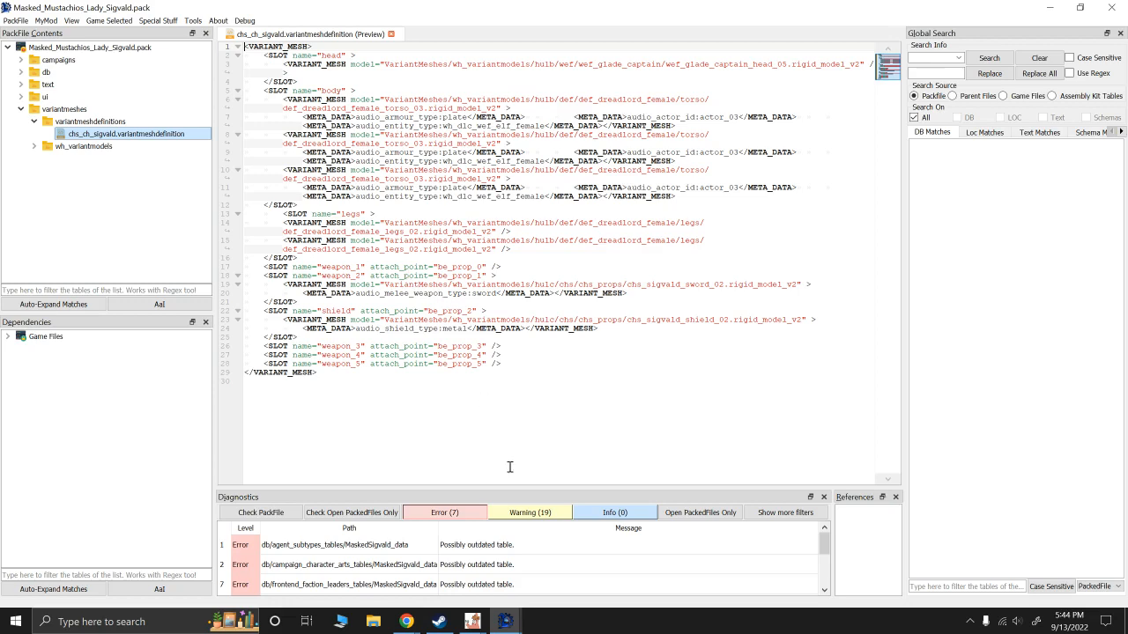
Step: Switch to AssetEditor and reposition its window so the menus and file tree are accessible
mouse_move(473, 622)
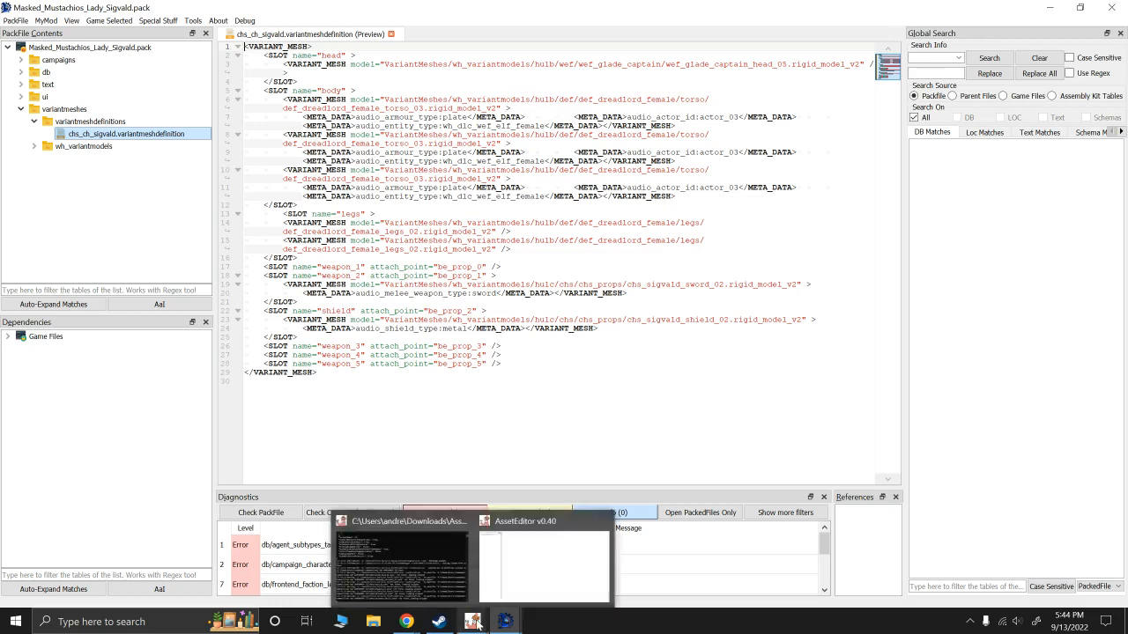
left_click(523, 583)
left_click_drag(237, 66, 275, 35)
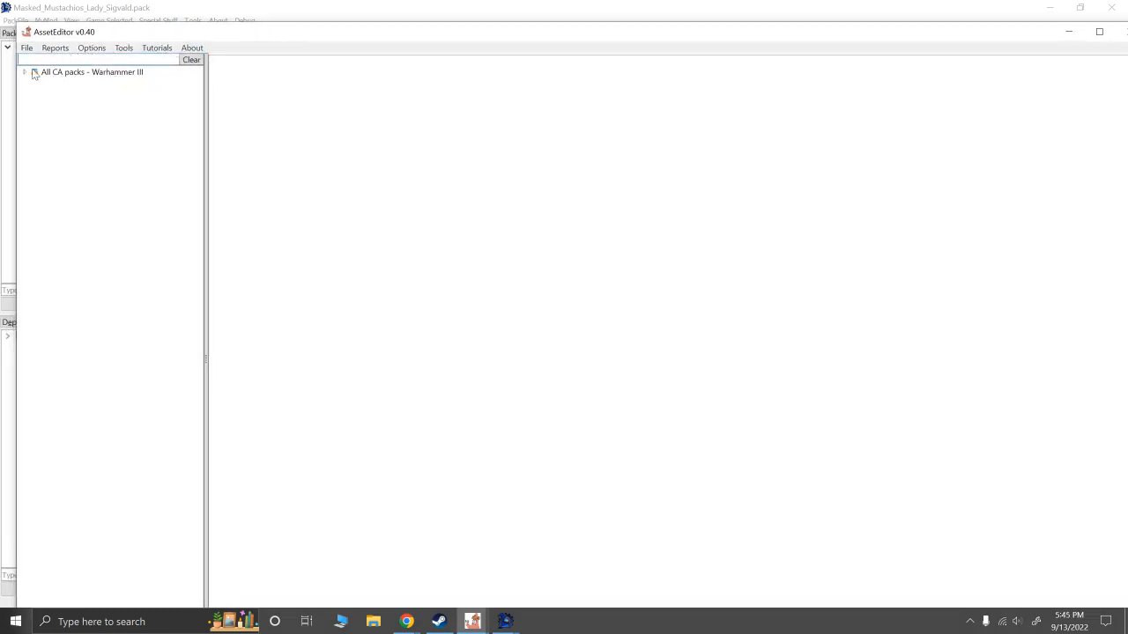
left_click_drag(151, 40, 200, 211)
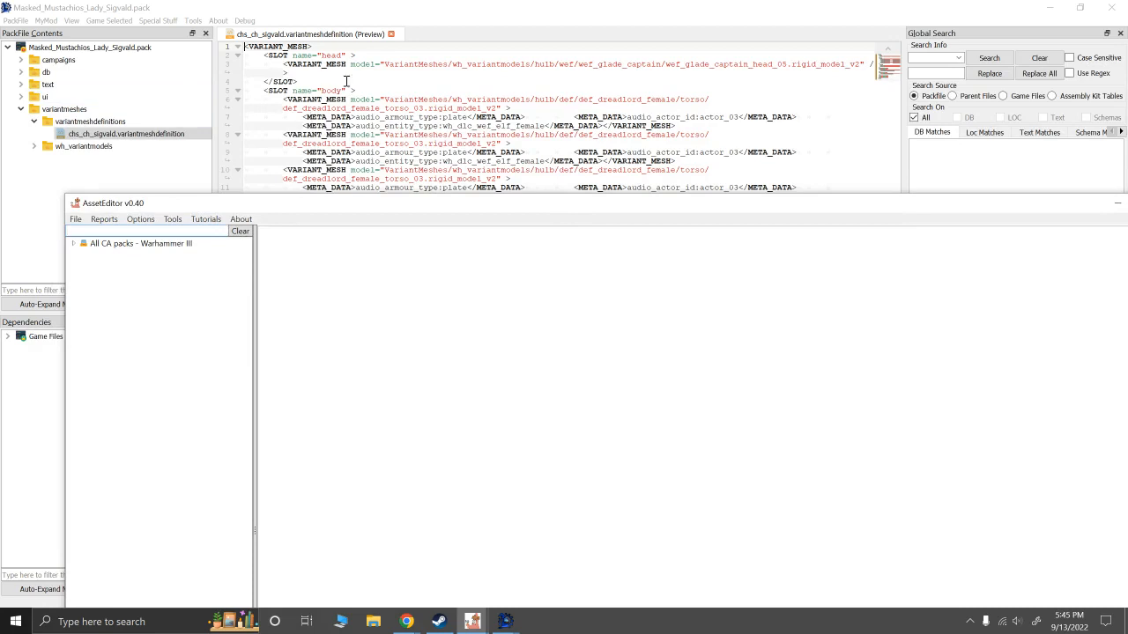
left_click_drag(272, 205, 259, 101)
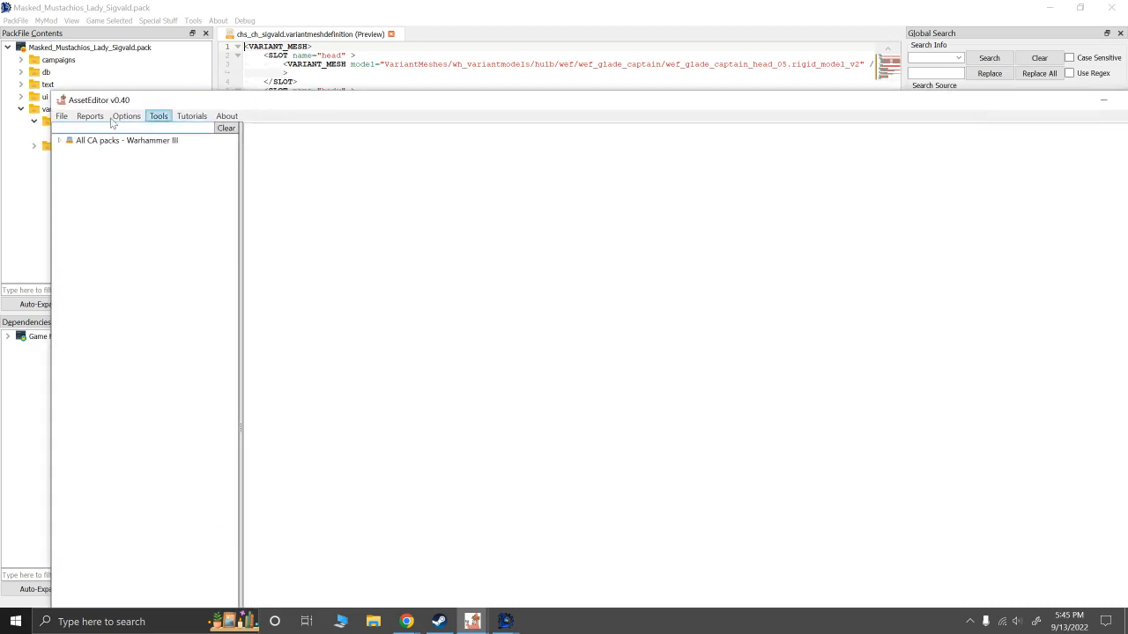
Step: Load the recent file WH3 Reskins.pack and expand its variantmeshes and wh_variantmodels folders
left_click(62, 116)
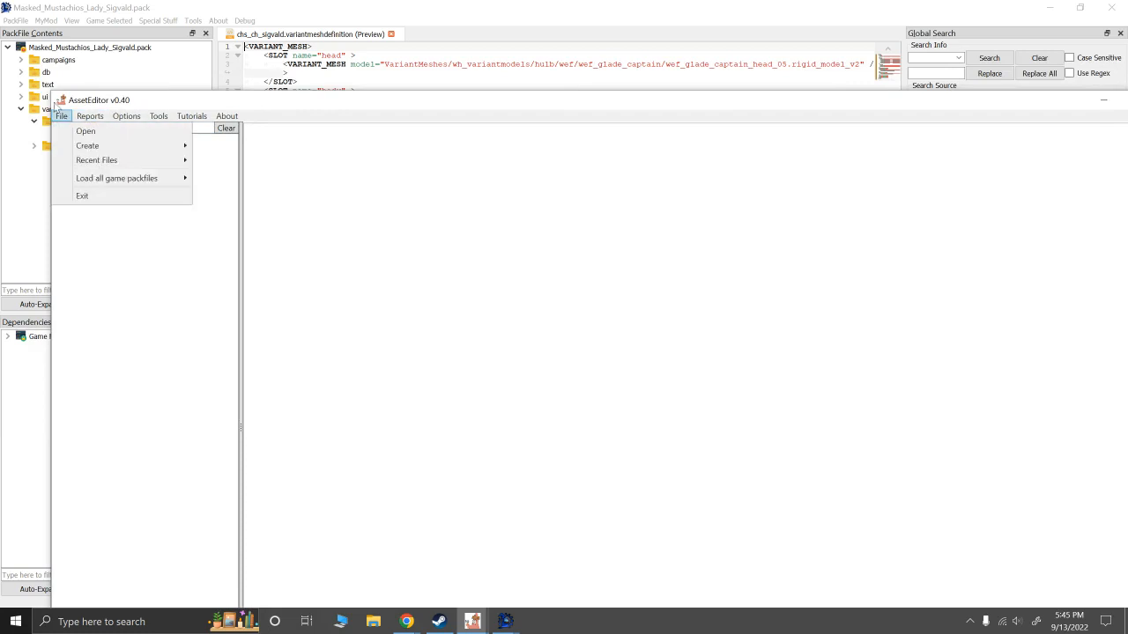
left_click(66, 123)
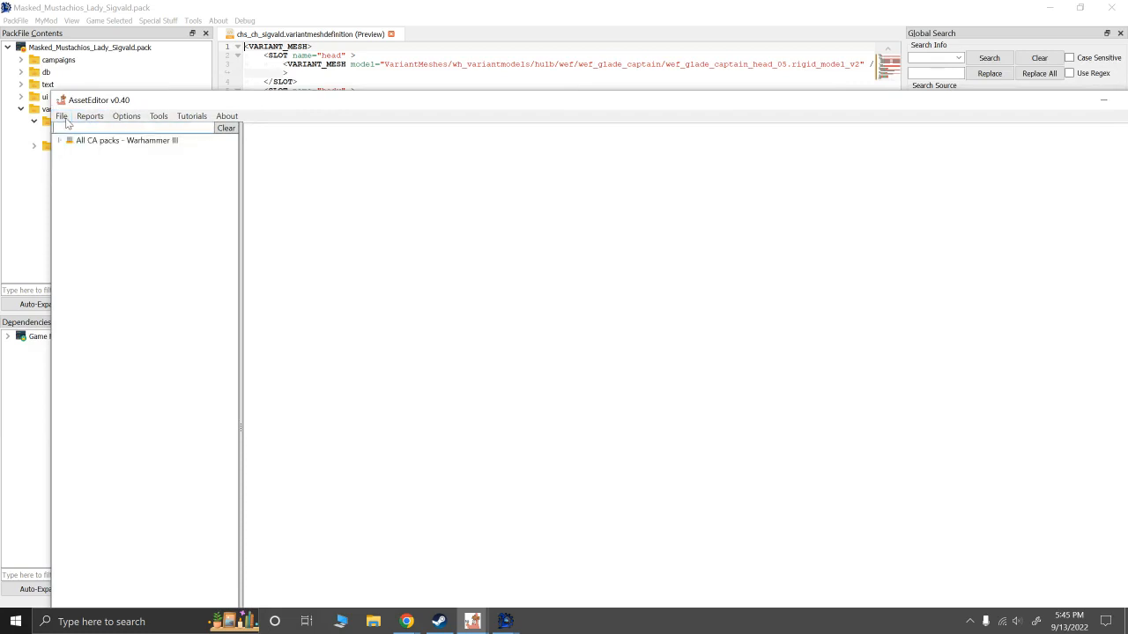
left_click(63, 117)
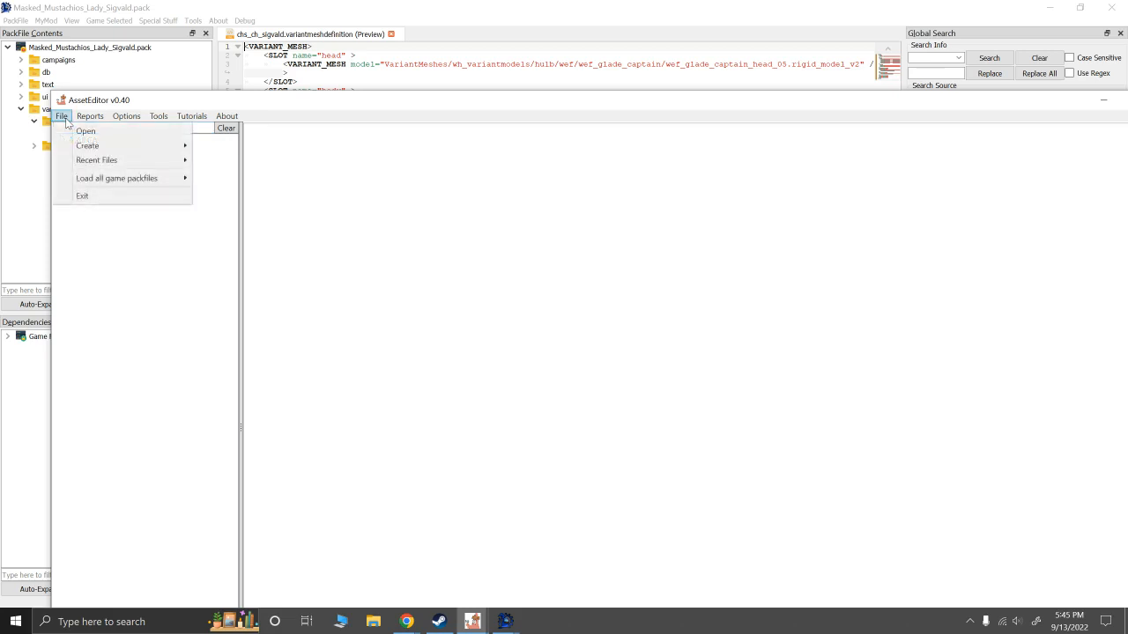
mouse_move(99, 160)
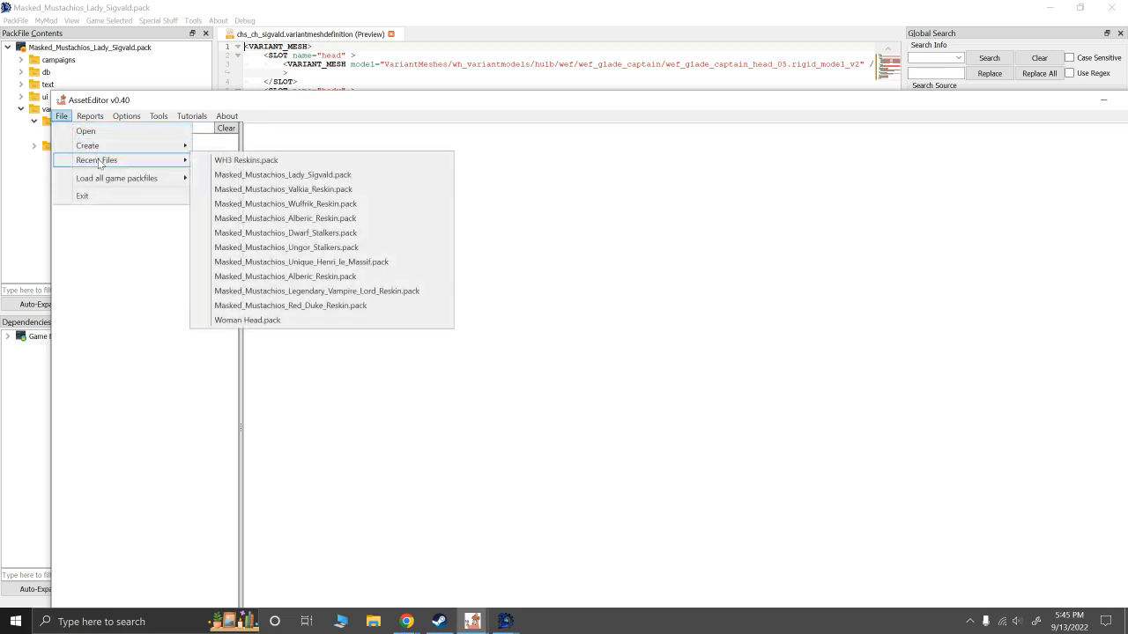
left_click(287, 156)
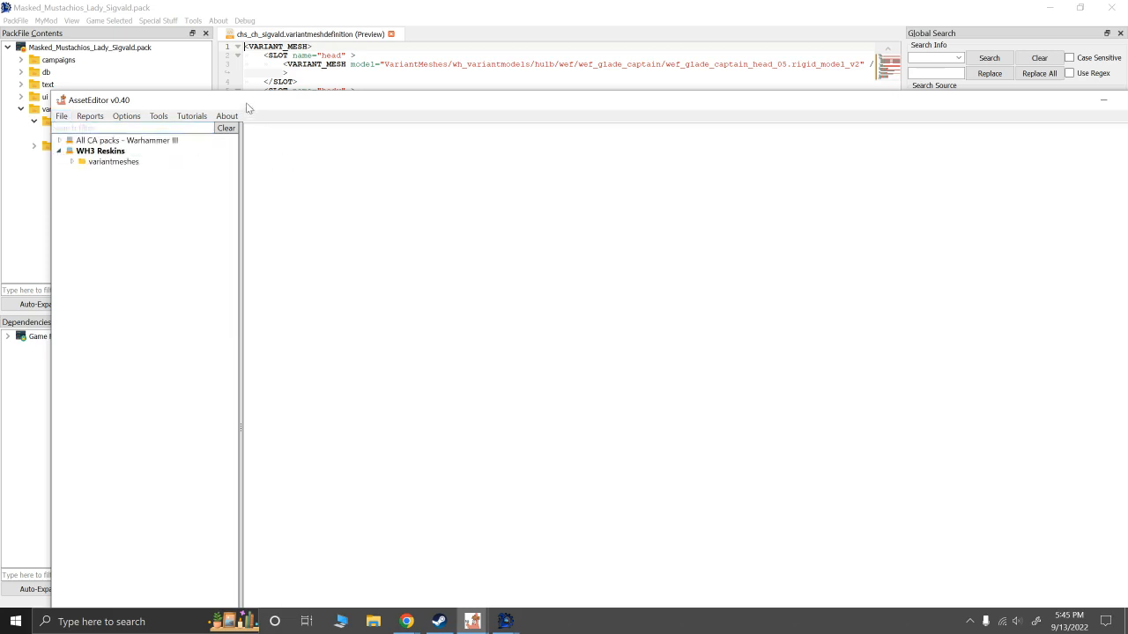
left_click_drag(247, 107, 229, 48)
left_click(53, 103)
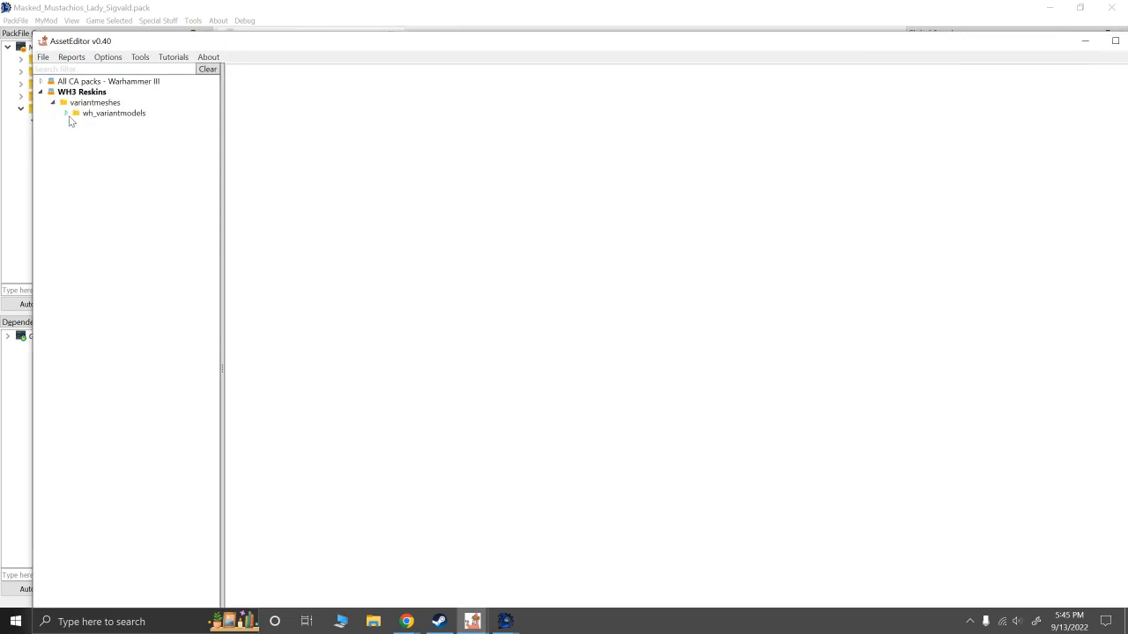
left_click(66, 114)
Step: Filter the file tree for "sigvald" and expand All CA packs down to the body folder of chs_sigvald under hu1c
left_click(55, 67)
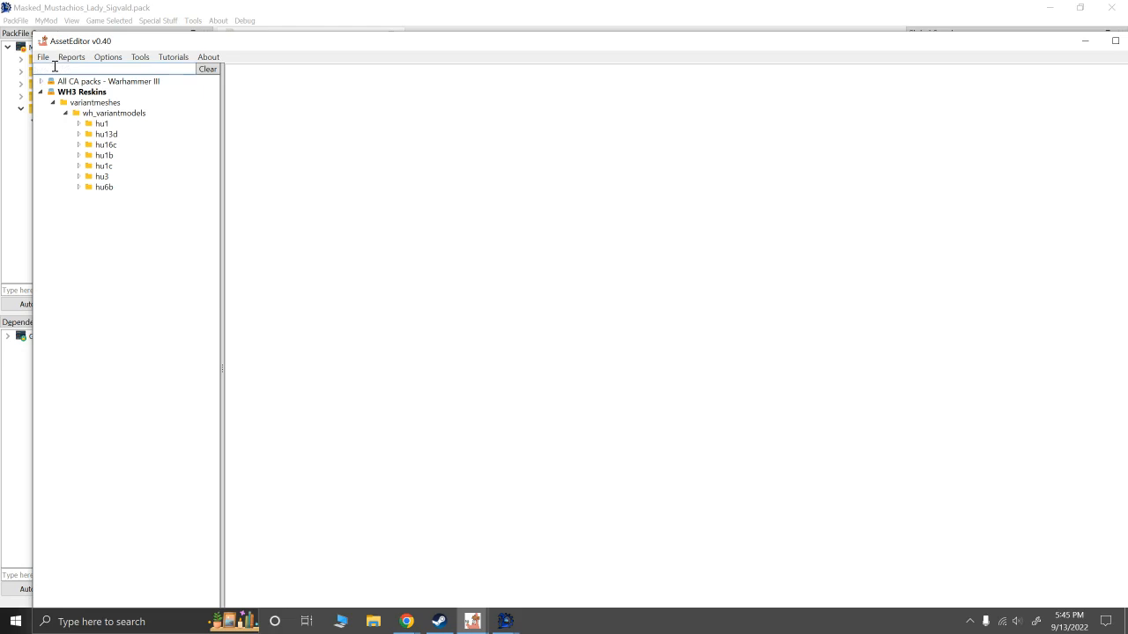
type("sigval")
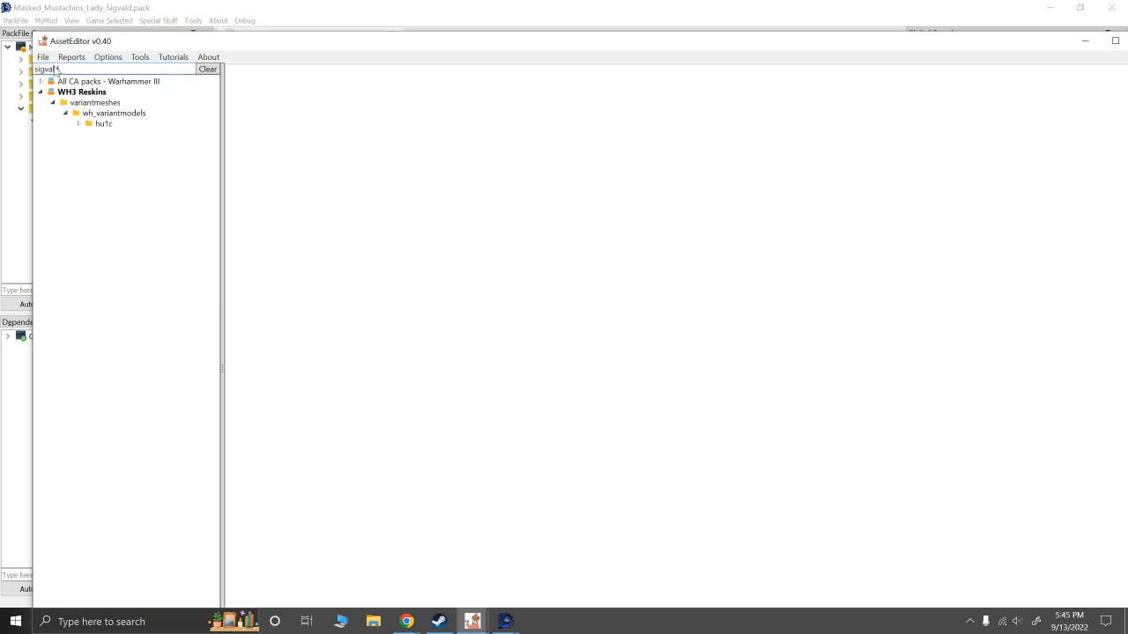
type("d")
left_click(41, 81)
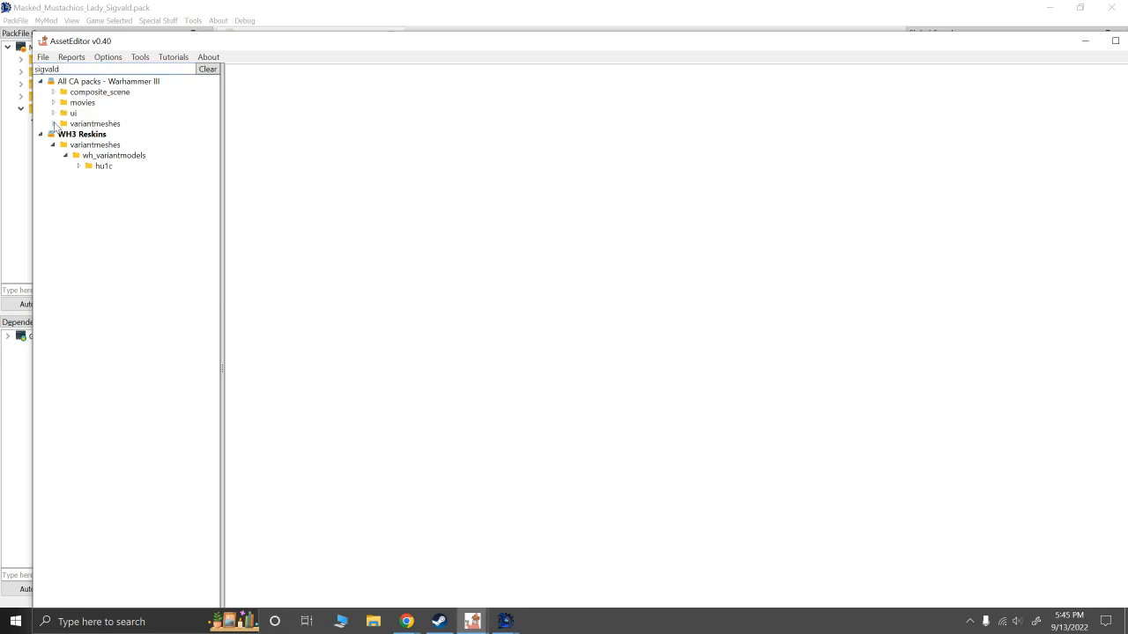
left_click(54, 123)
left_click(65, 145)
left_click(78, 155)
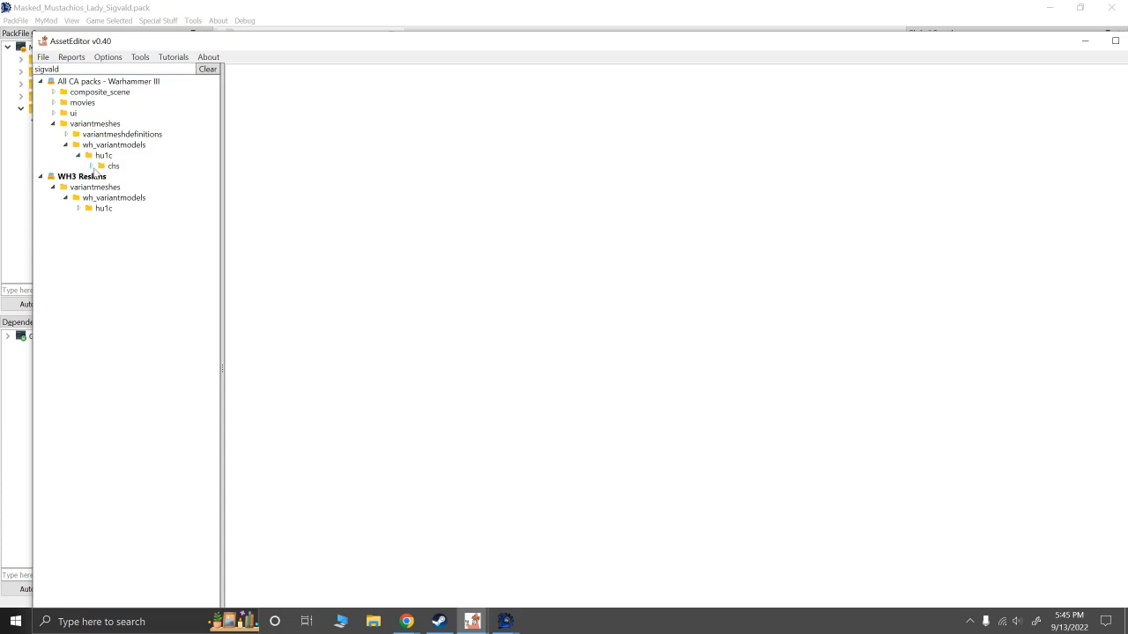
left_click(91, 166)
left_click(104, 187)
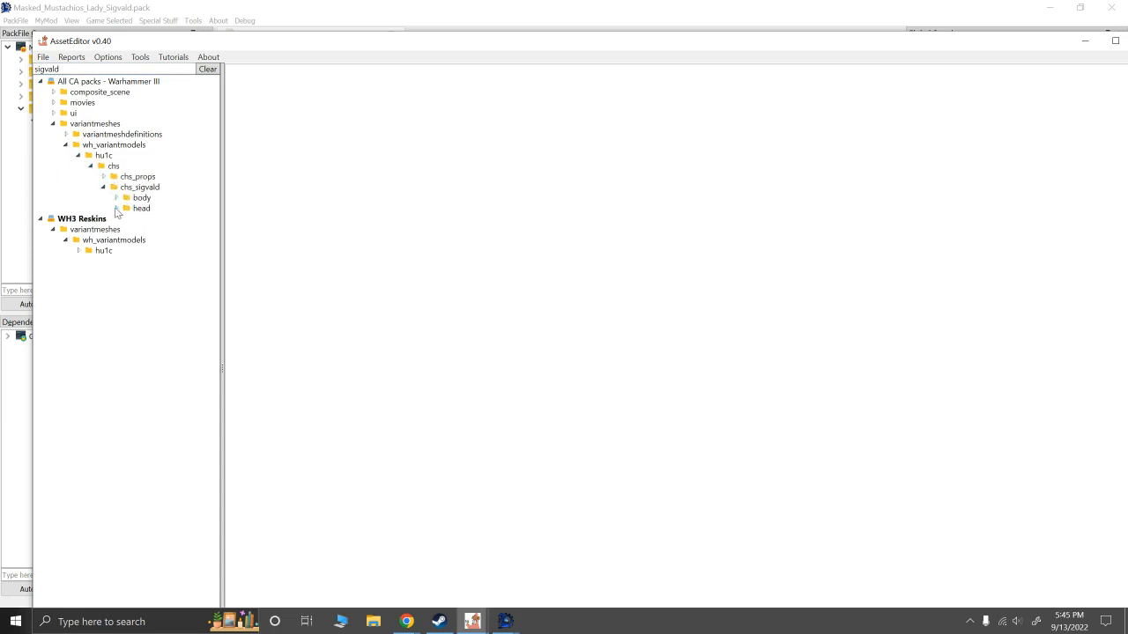
left_click(115, 198)
Step: Widen the file tree and open the model chs_sigvald_body_01.rigid_model_v2
left_click_drag(222, 235, 285, 242)
left_click(227, 229)
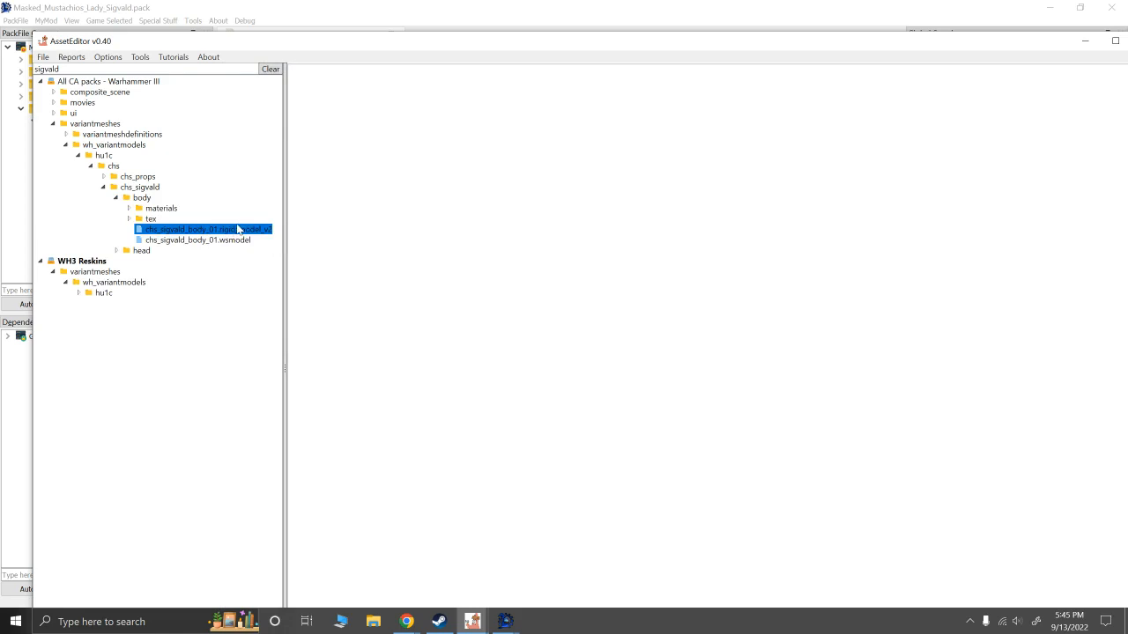
double_click(236, 230)
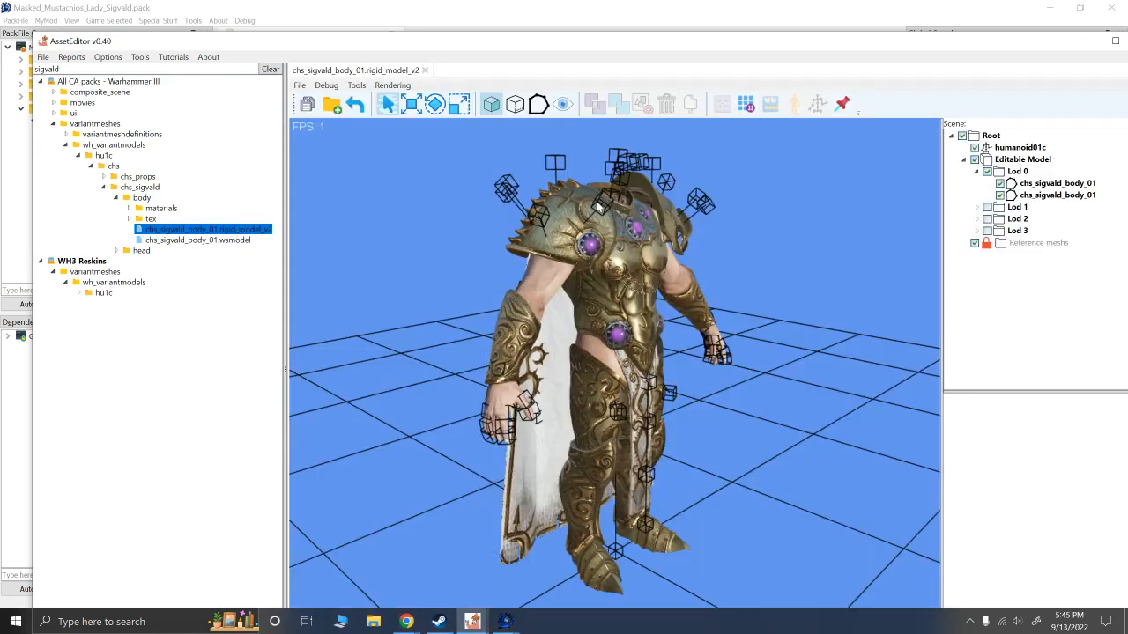
Step: Save the Sigvald body model into the WH3 Reskins pack and dismiss the potential problems report
left_click(303, 88)
left_click(304, 87)
left_click(308, 103)
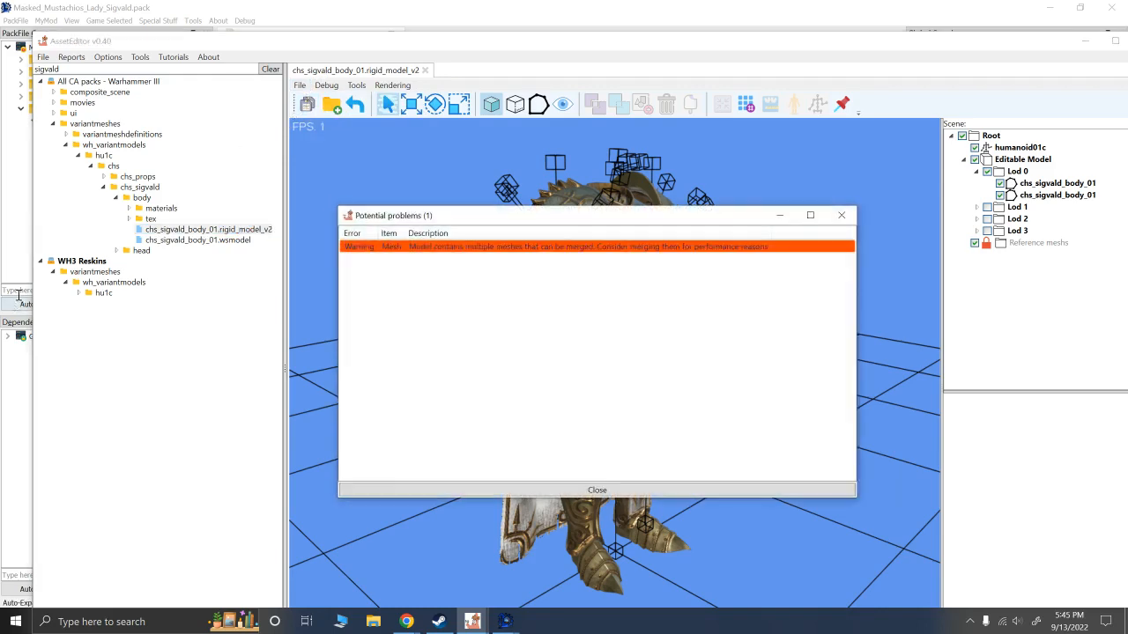
left_click(841, 215)
left_click(614, 368)
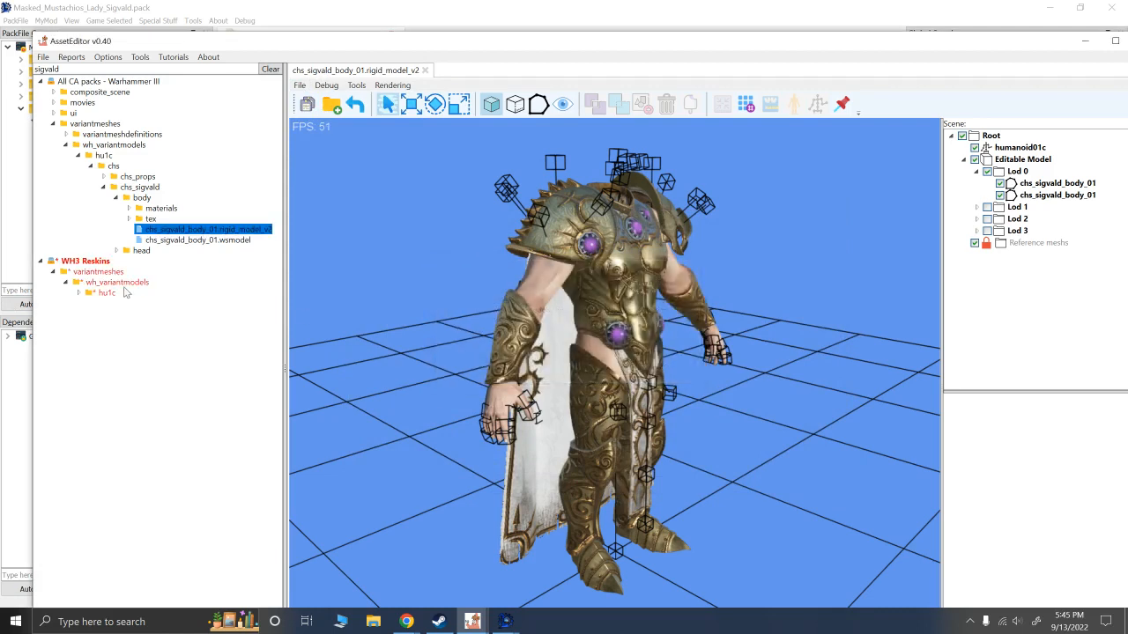
Step: Save the modified WH3 Reskins pack
left_click(77, 261)
right_click(74, 269)
left_click(72, 262)
right_click(69, 261)
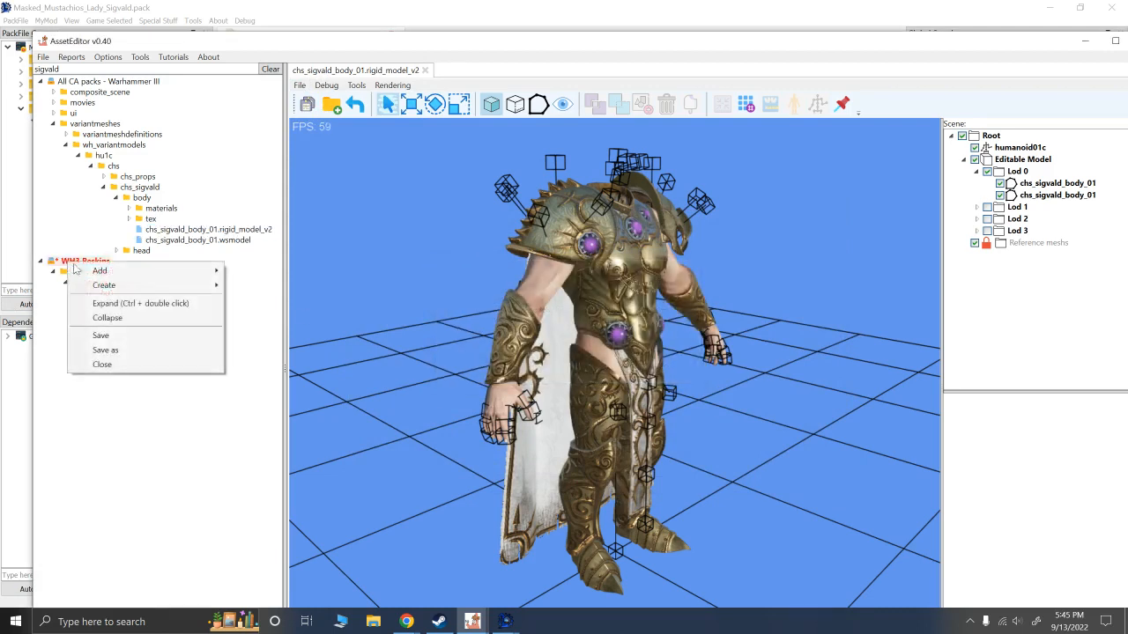
left_click(101, 335)
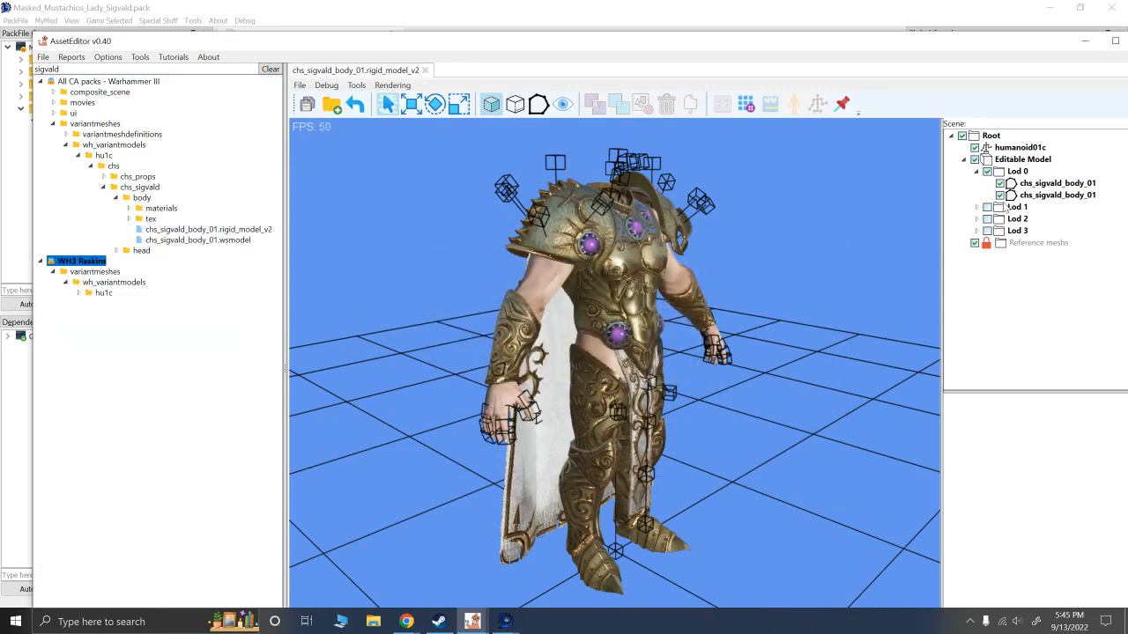
Step: Examine the Sigvald body model from the front and close it
left_click_drag(747, 287, 673, 274)
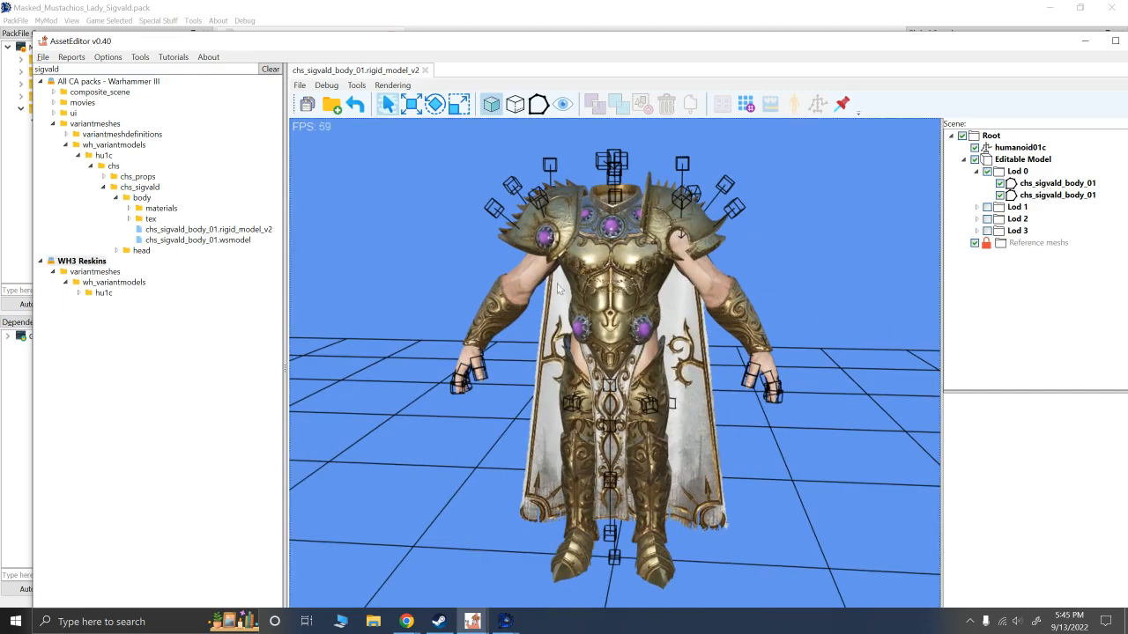
left_click_drag(447, 261, 451, 253)
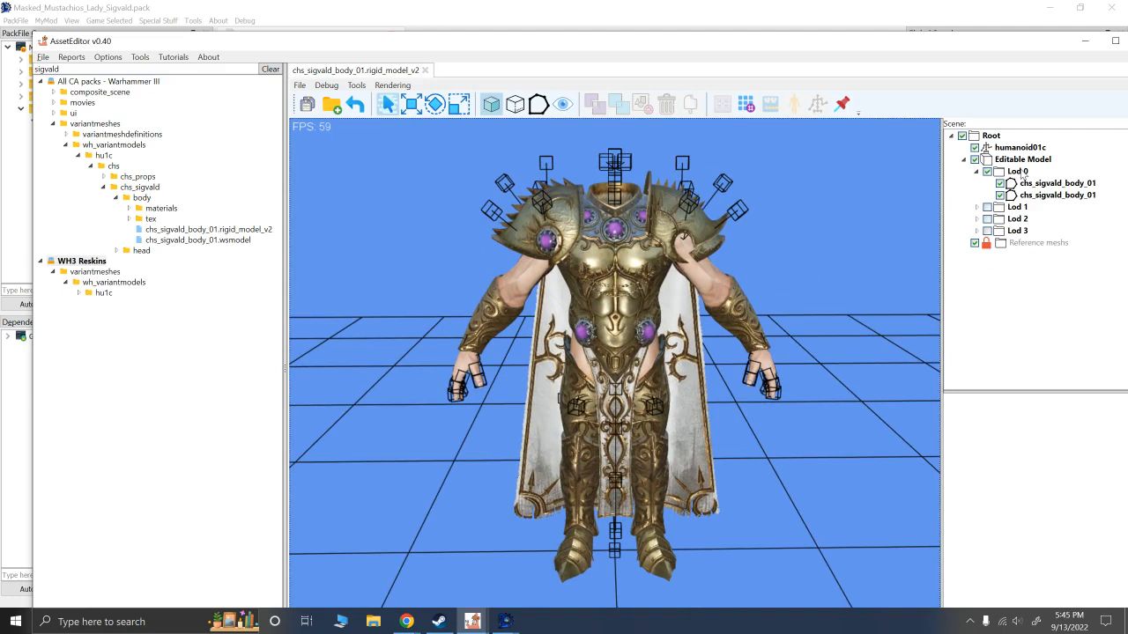
left_click_drag(407, 247, 389, 197)
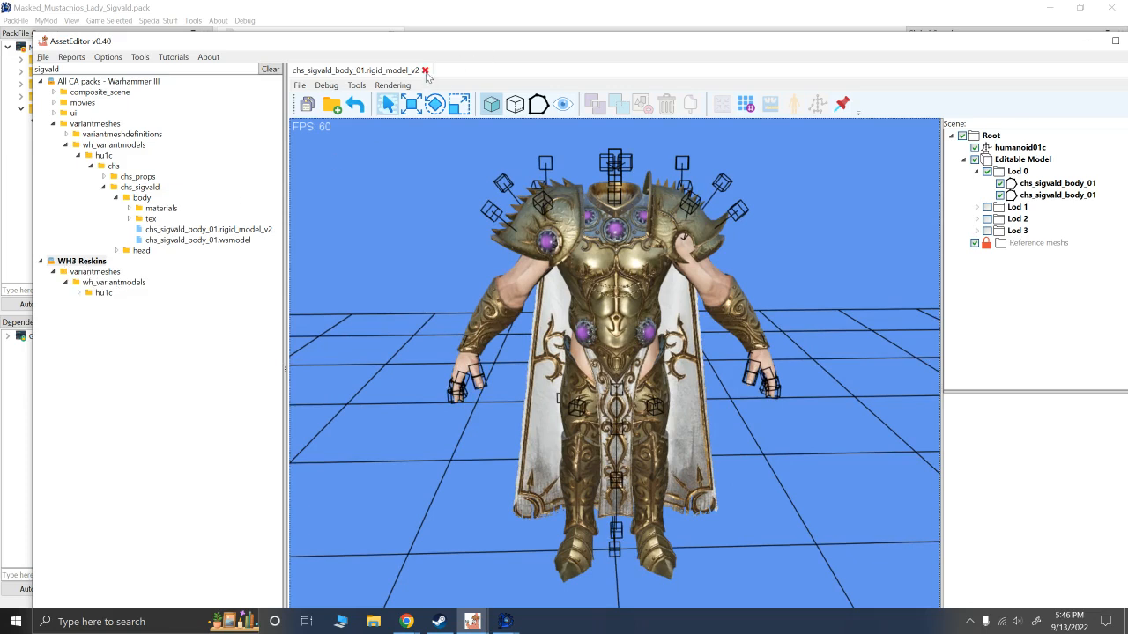
left_click_drag(710, 265, 725, 259)
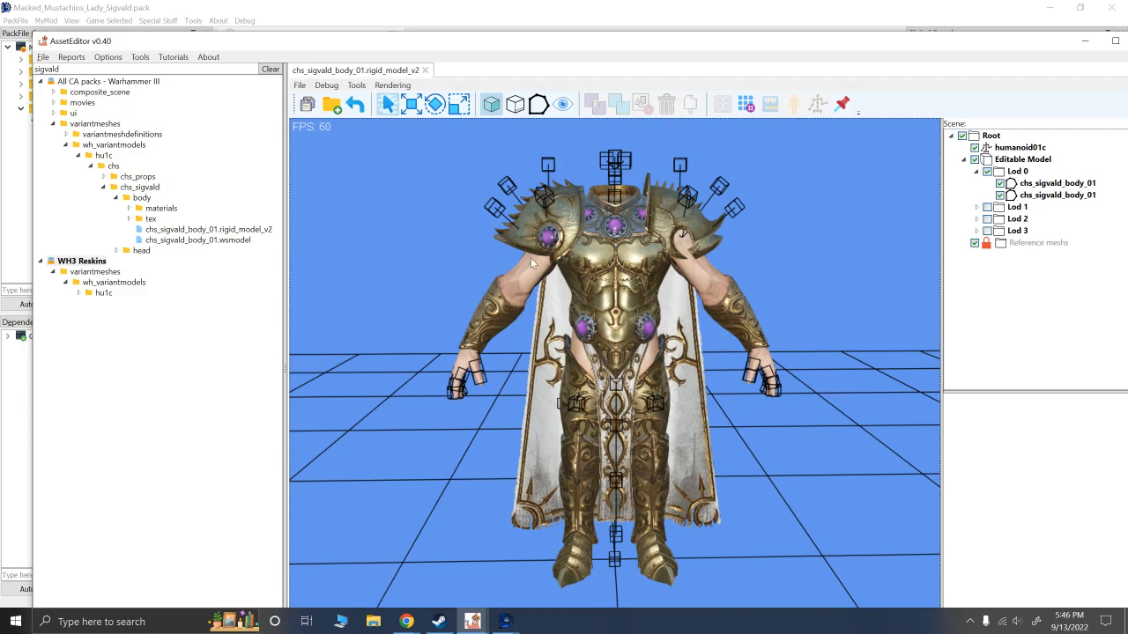
left_click(425, 71)
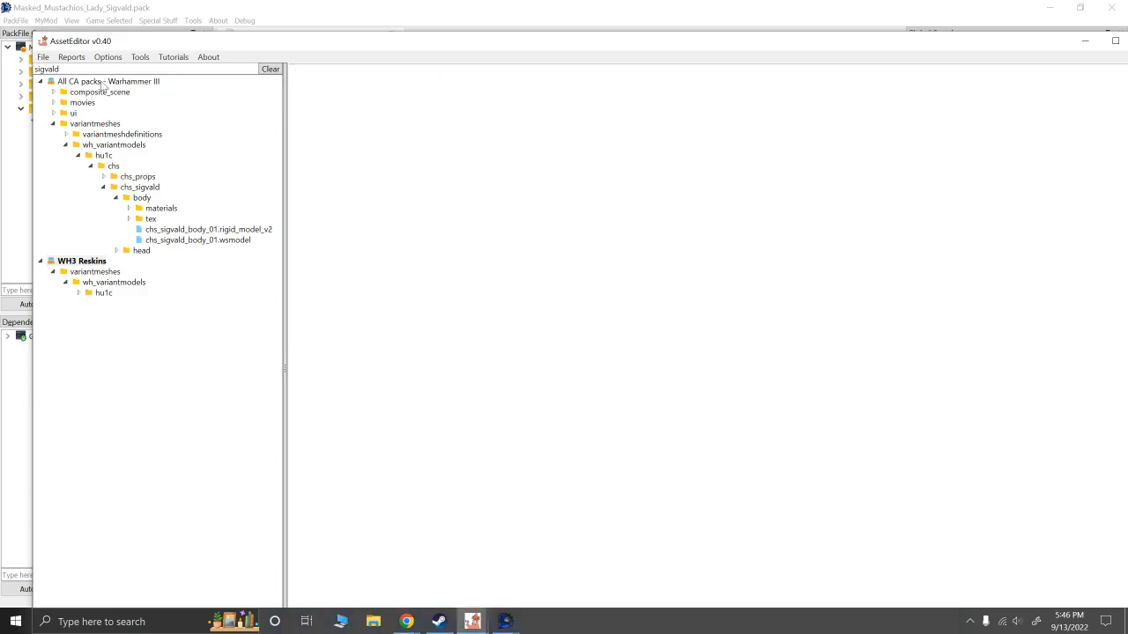
Step: Clear the file tree filter and collapse both the All CA packs and WH3 Reskins entries
double_click(63, 66)
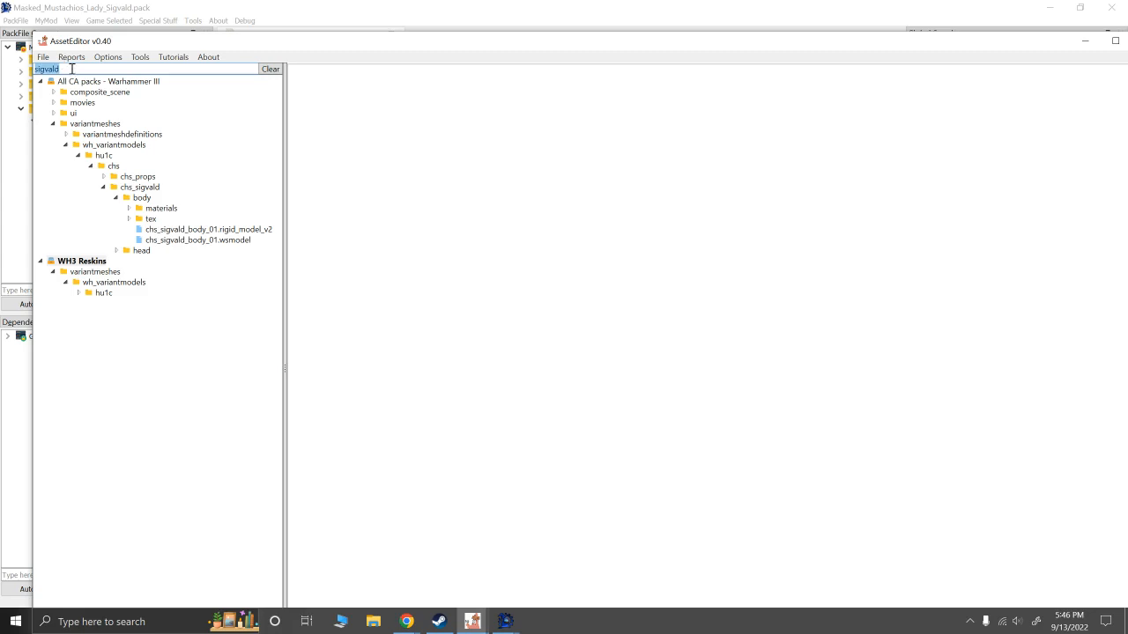
key("BackSpace")
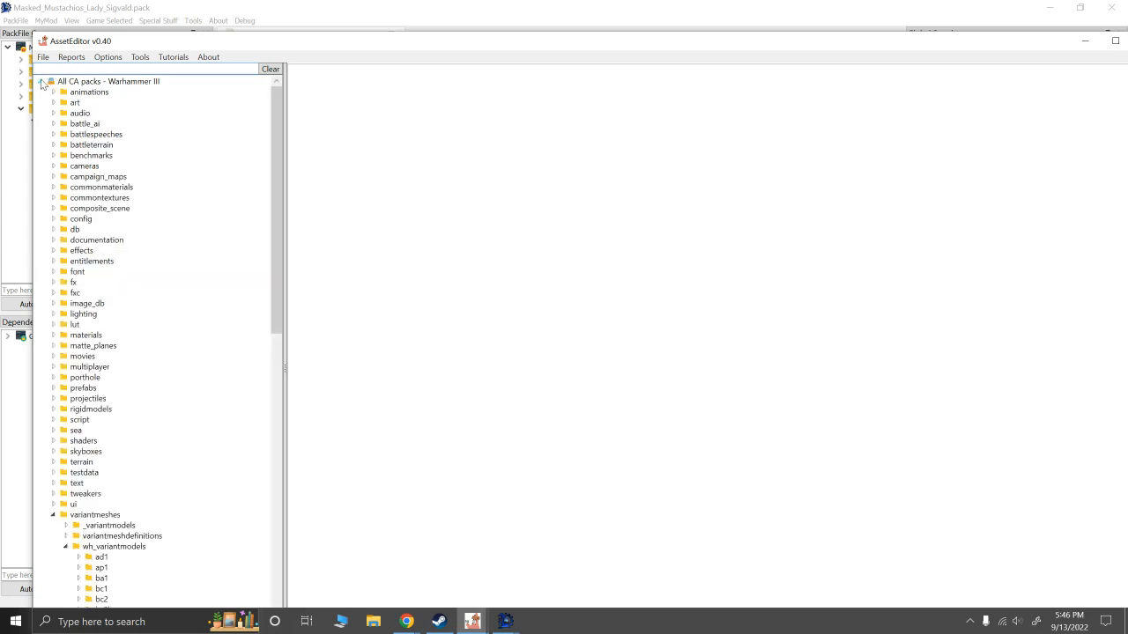
left_click(40, 81)
left_click(40, 92)
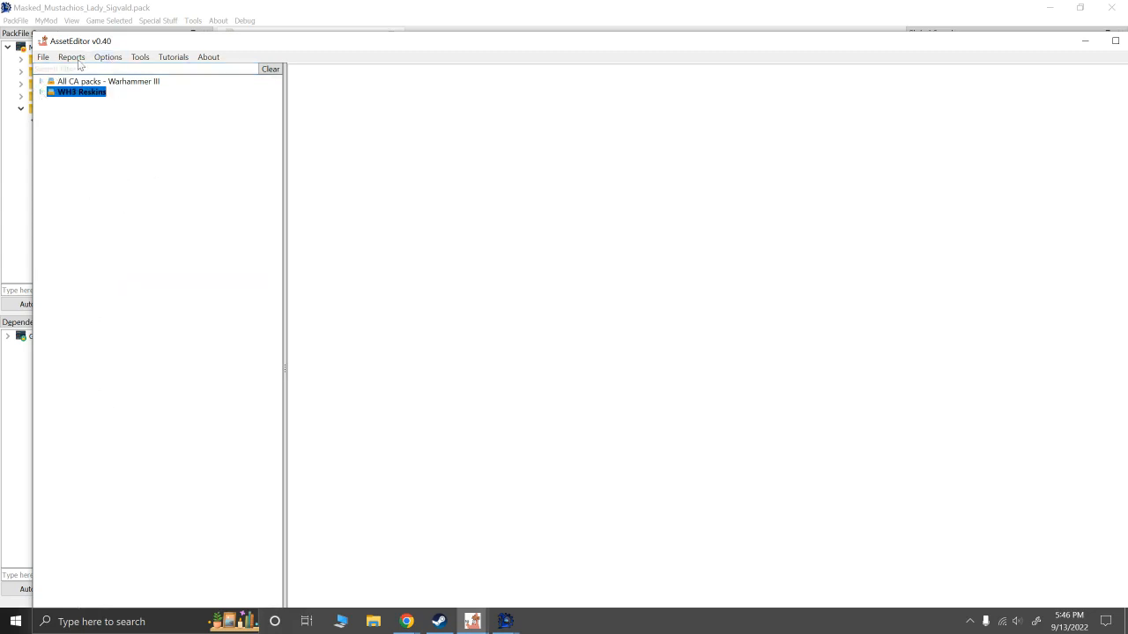
Step: Filter the tree for "dreadlord" and open def_dreadlord_female_torso_03.rigid_model_v2 from the hu1b torso folder under All CA packs
left_click(86, 69)
type("dreadlord")
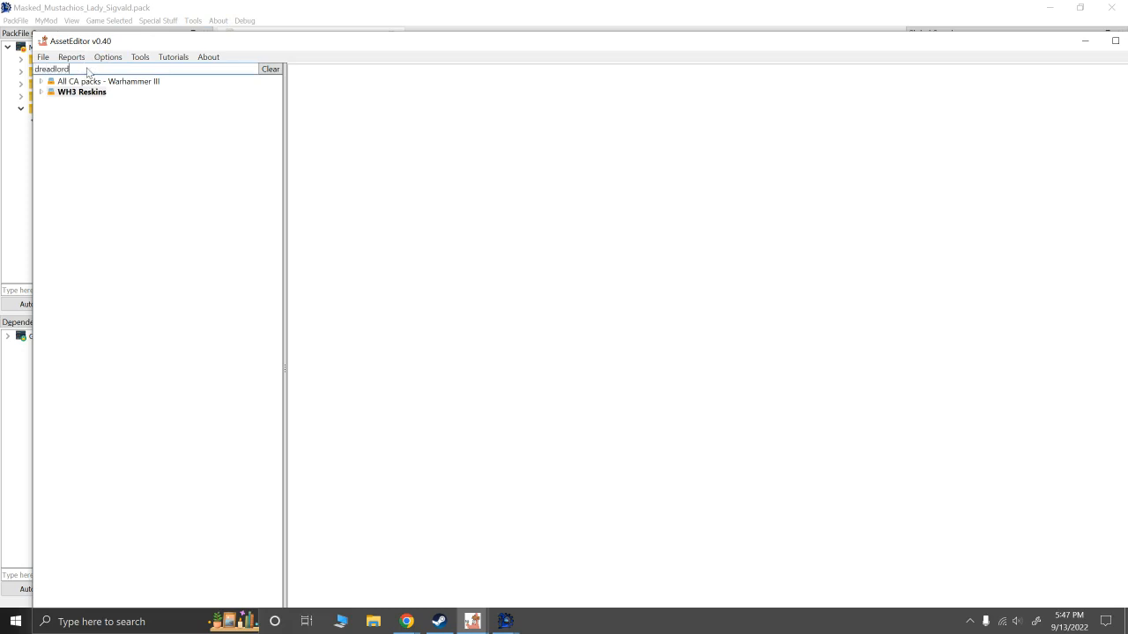
left_click(40, 81)
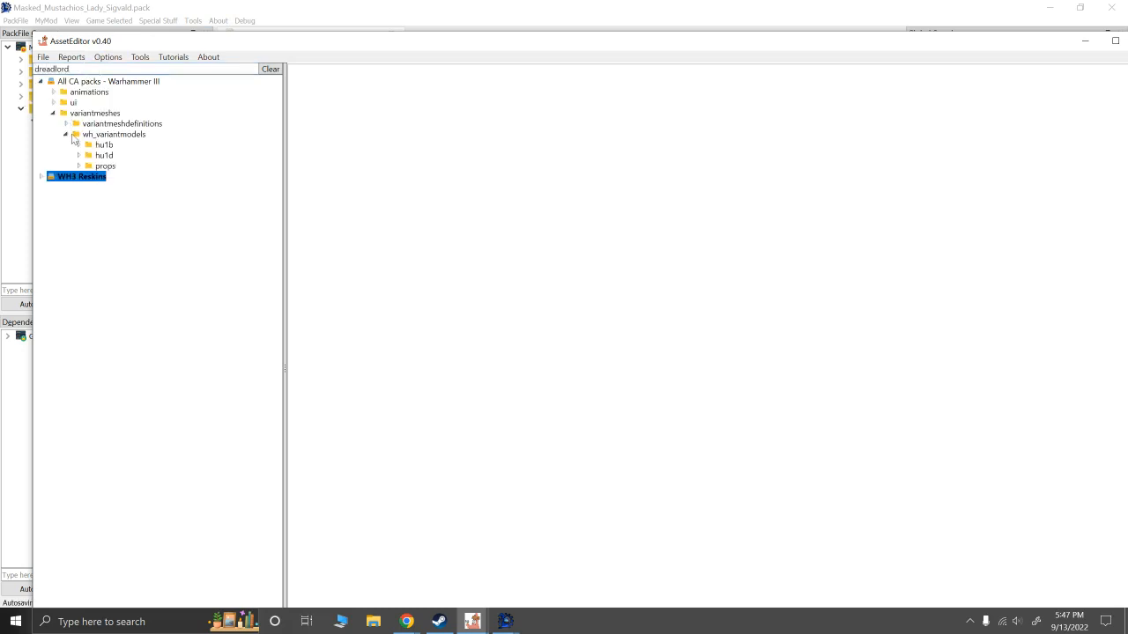
left_click(79, 145)
left_click(91, 155)
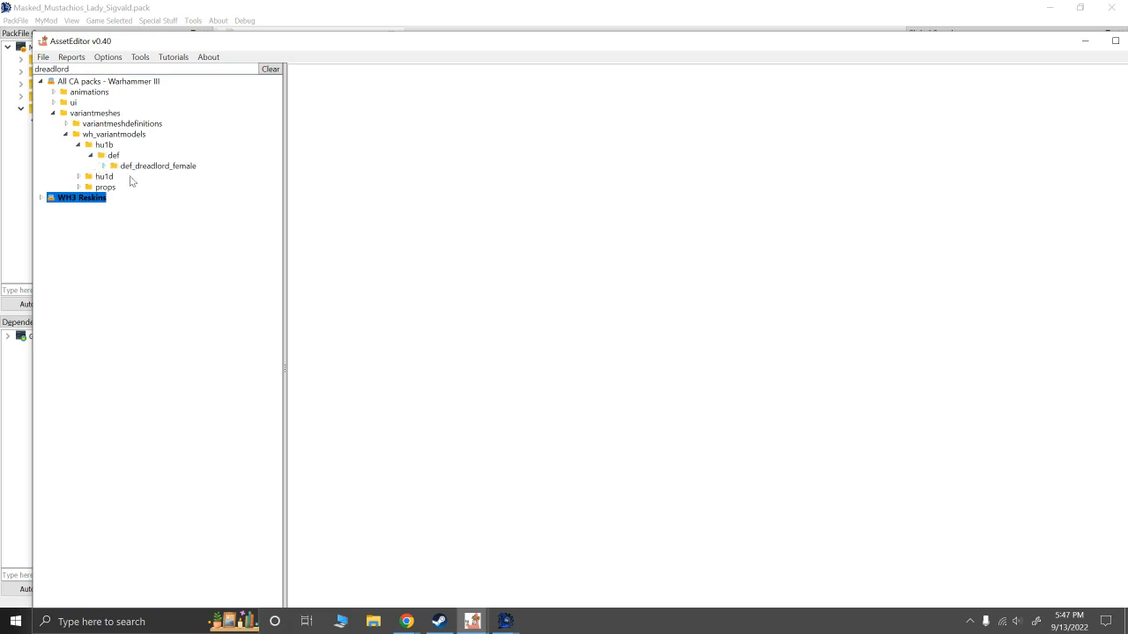
left_click(104, 166)
left_click(117, 218)
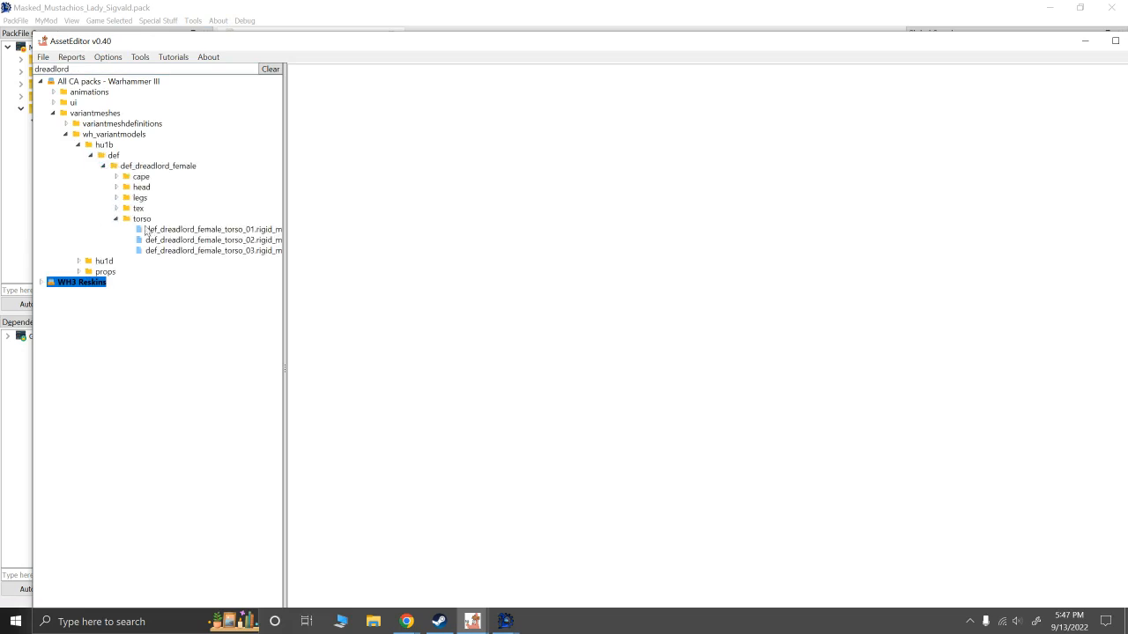
left_click(195, 251)
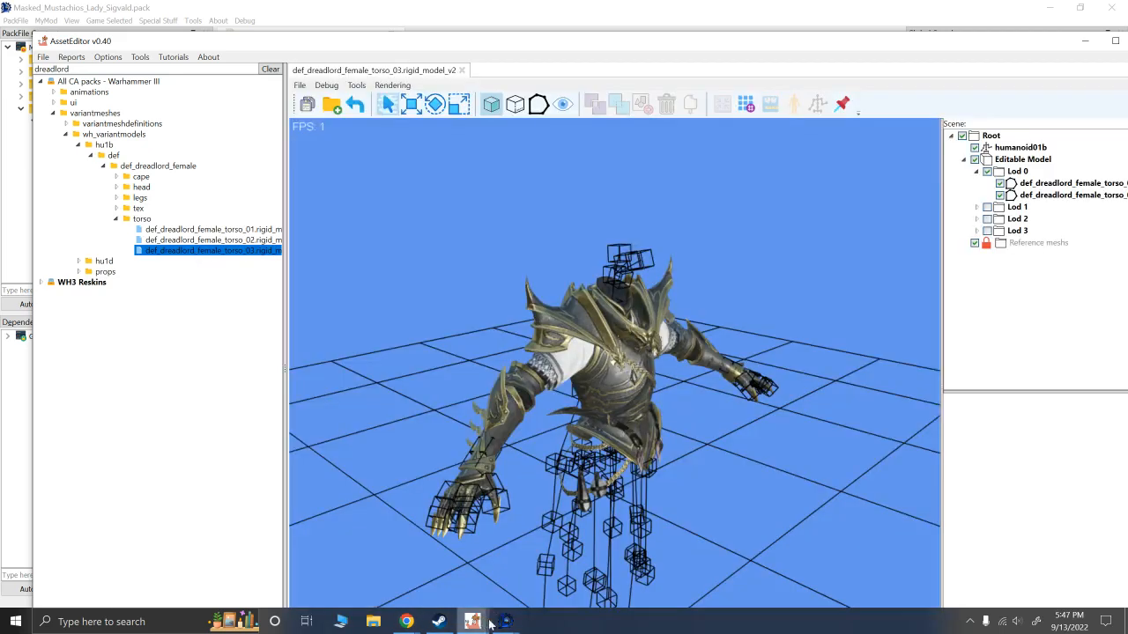
Step: Switch to Rusted PackFile Manager, check the model paths in chs_ch_sigvald.variantmeshdefinition, and return to AssetEditor
left_click(504, 622)
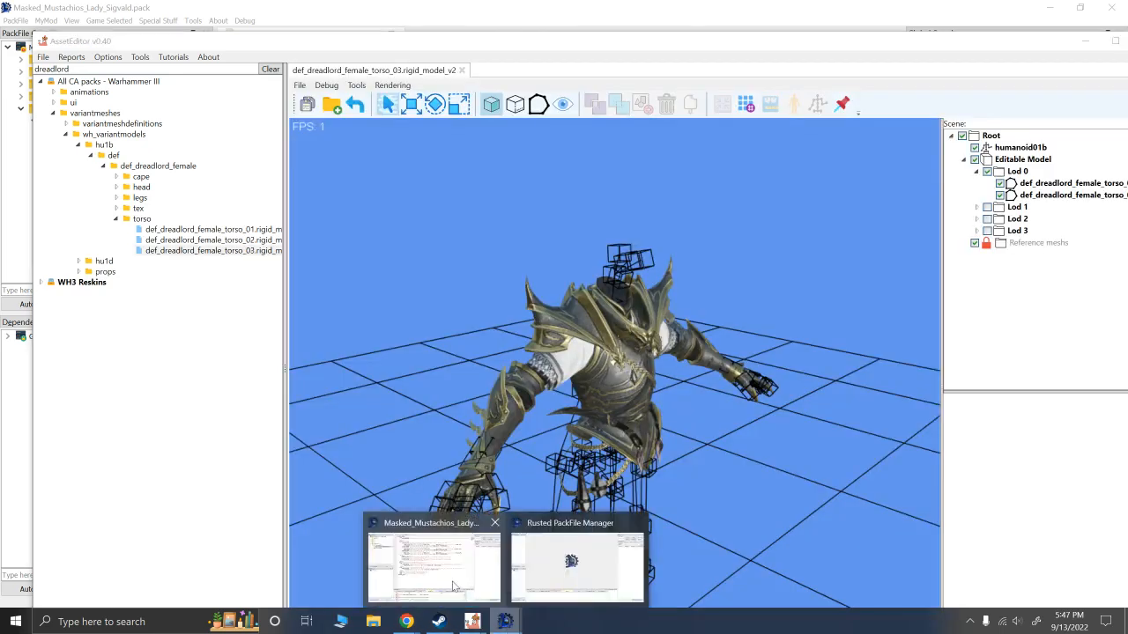
left_click(453, 583)
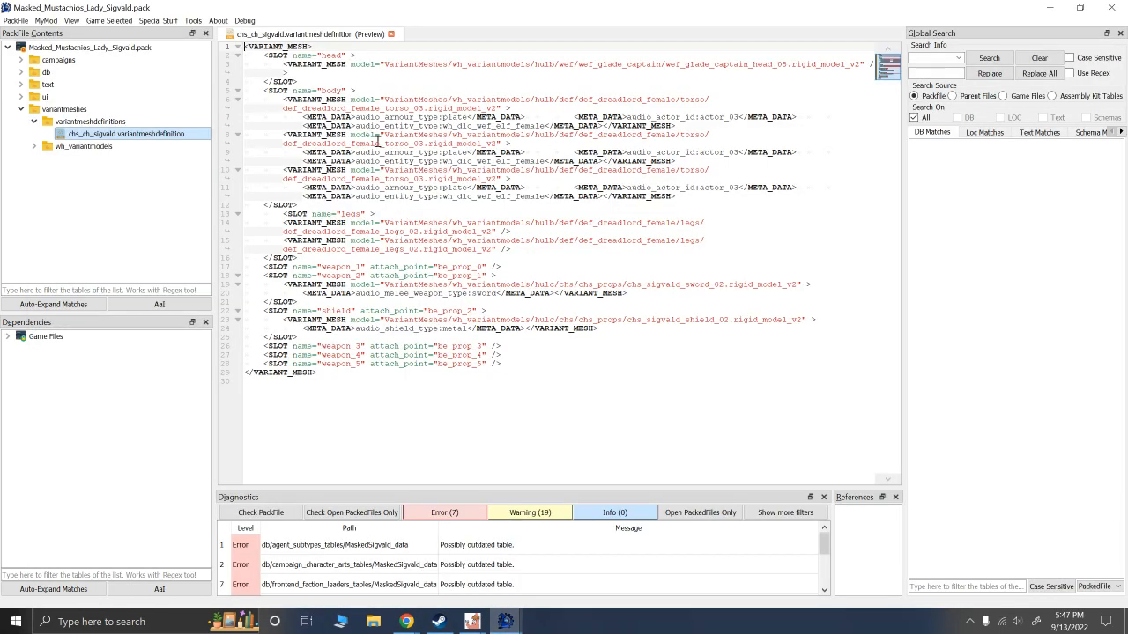
mouse_move(505, 622)
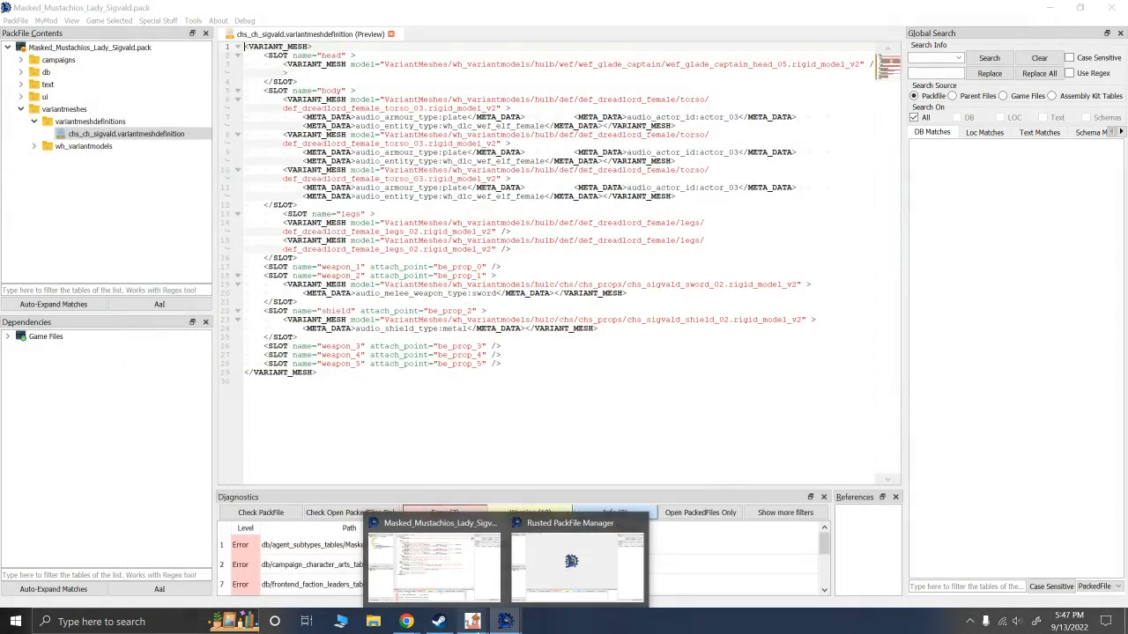
left_click(554, 572)
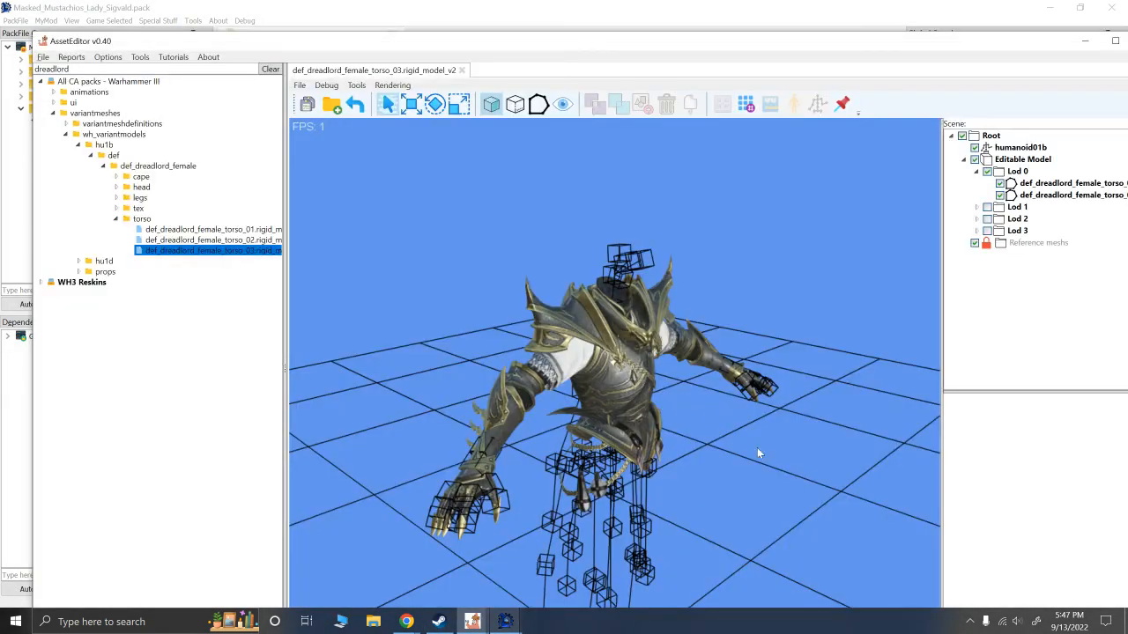
Step: Add def_dreadlord_female_legs_02.rigid_model_v2 from the Dreadlord legs folder to the torso scene as a reference mesh
left_click_drag(759, 453, 672, 406)
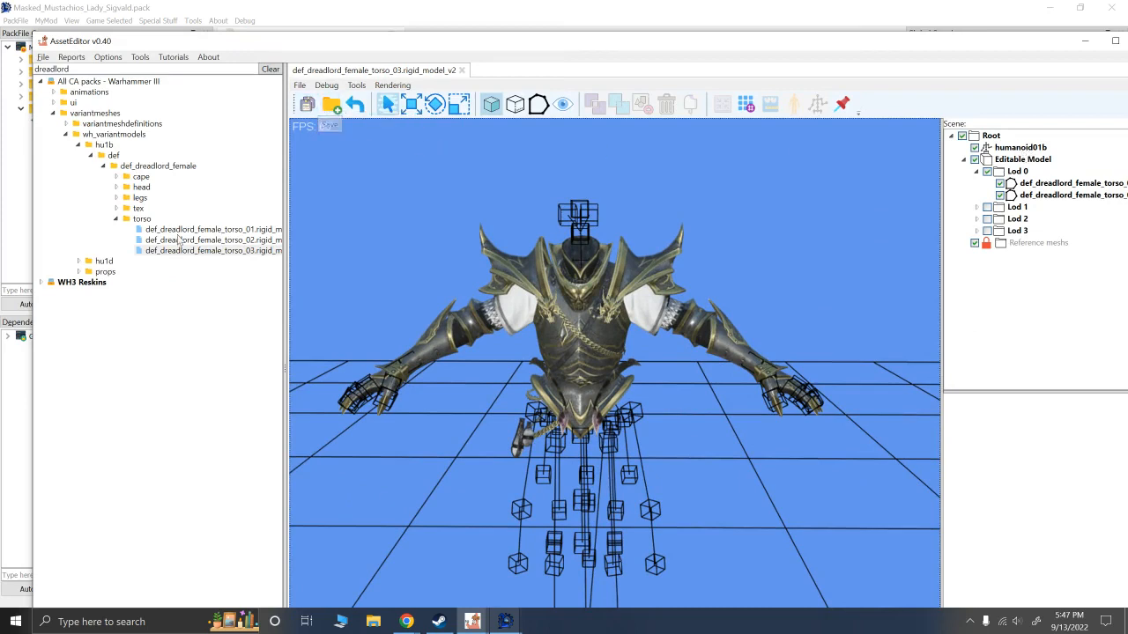
left_click(116, 198)
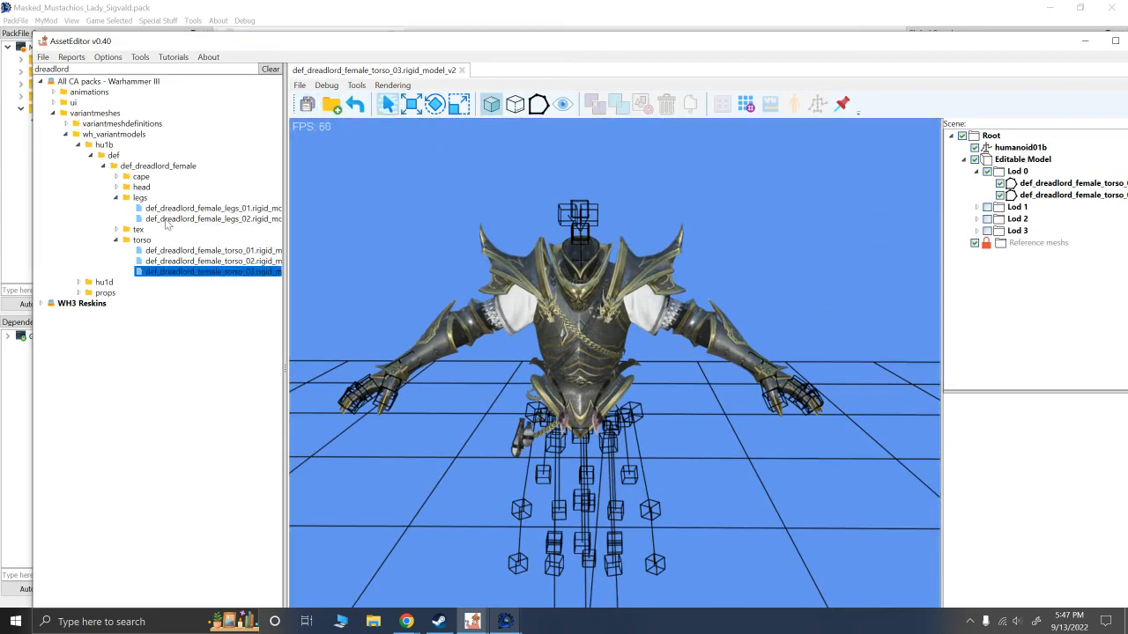
left_click_drag(167, 225, 462, 223)
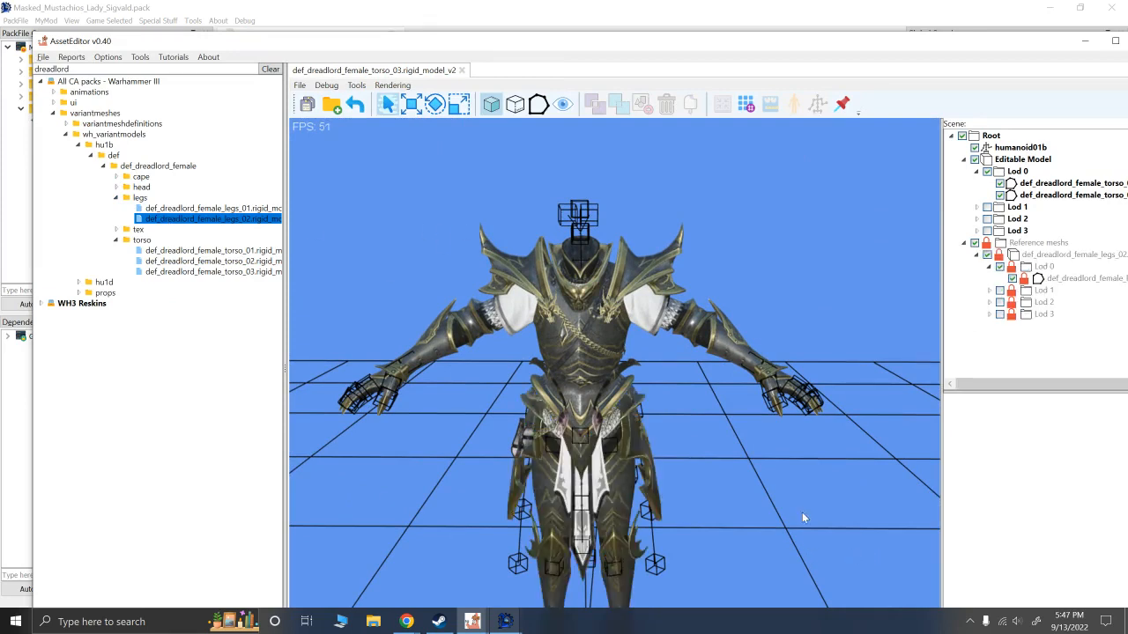
Step: Filter the file tree for "wef_glade" and add wef_glade_captain_head_05.rigid_model_v2 from hu1b/wef/wef_glade_captain as a reference mesh
double_click(88, 69)
type("wef_")
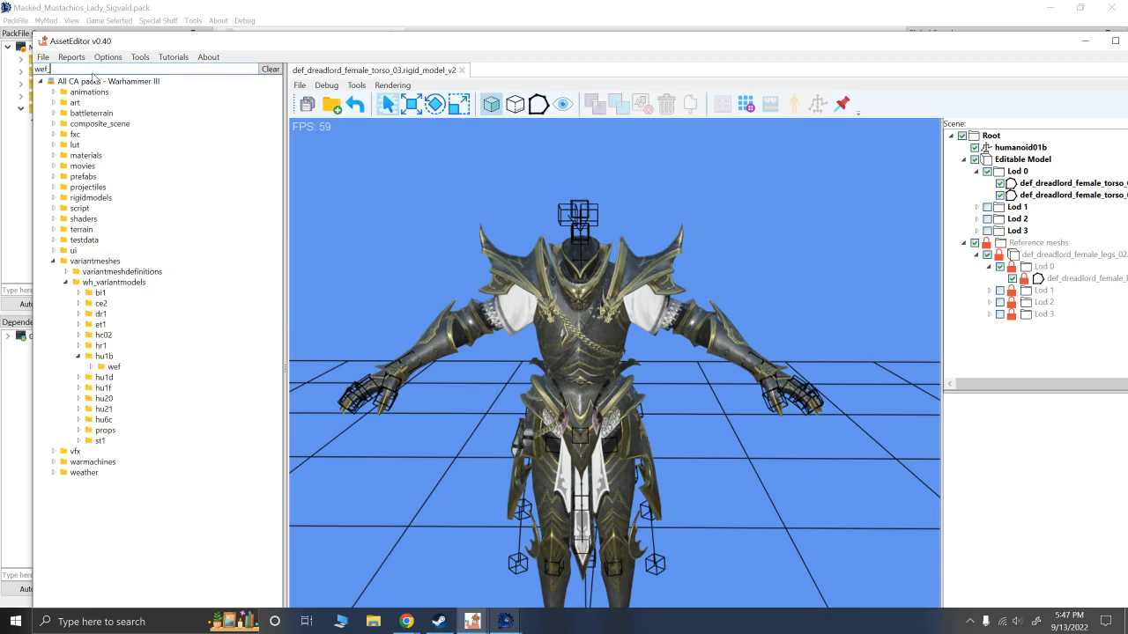
type("glade")
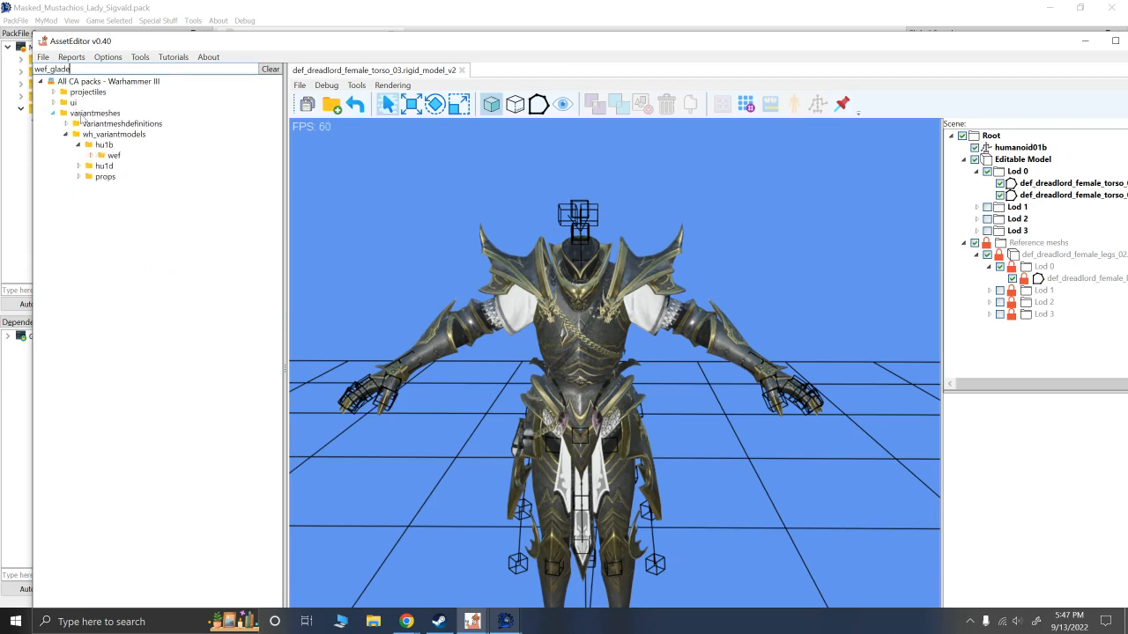
left_click(91, 156)
left_click(103, 167)
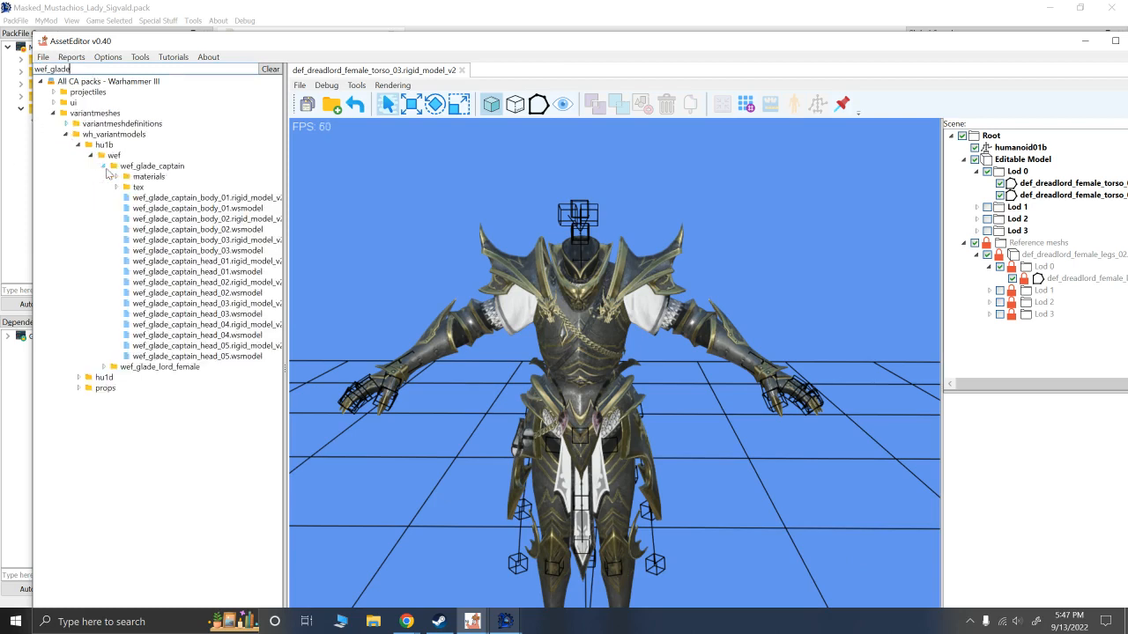
double_click(211, 345)
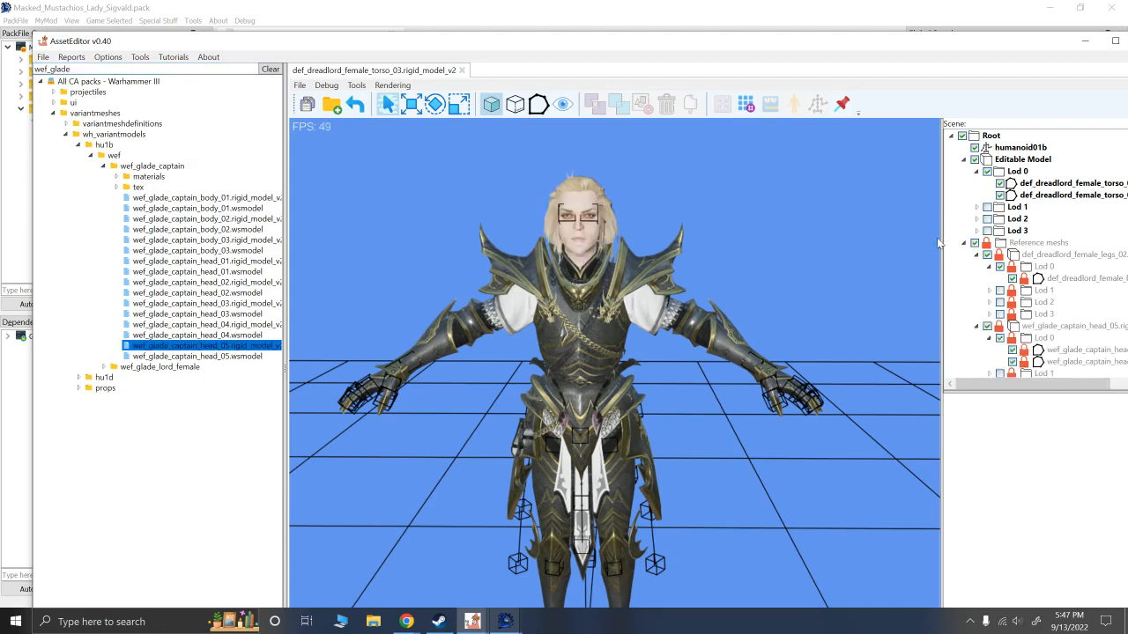
Step: Make the Dreadlord legs and glade captain head reference meshes editable, and hide the humanoid01b skeleton
left_click_drag(941, 239, 936, 239)
left_click_drag(860, 43, 758, 14)
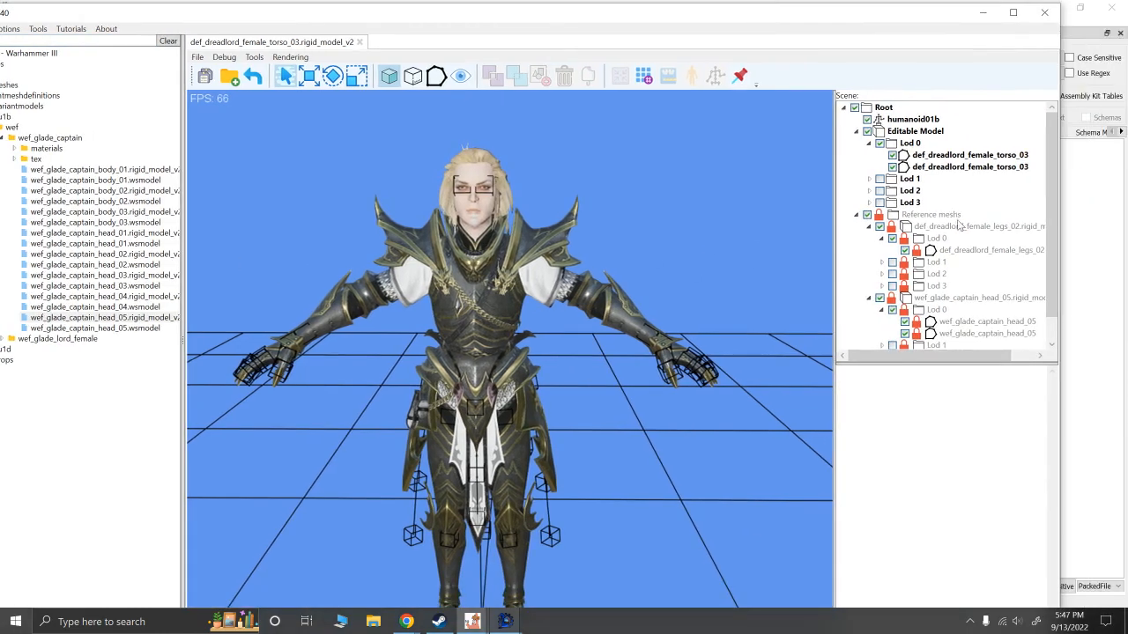
right_click(959, 227)
left_click(984, 241)
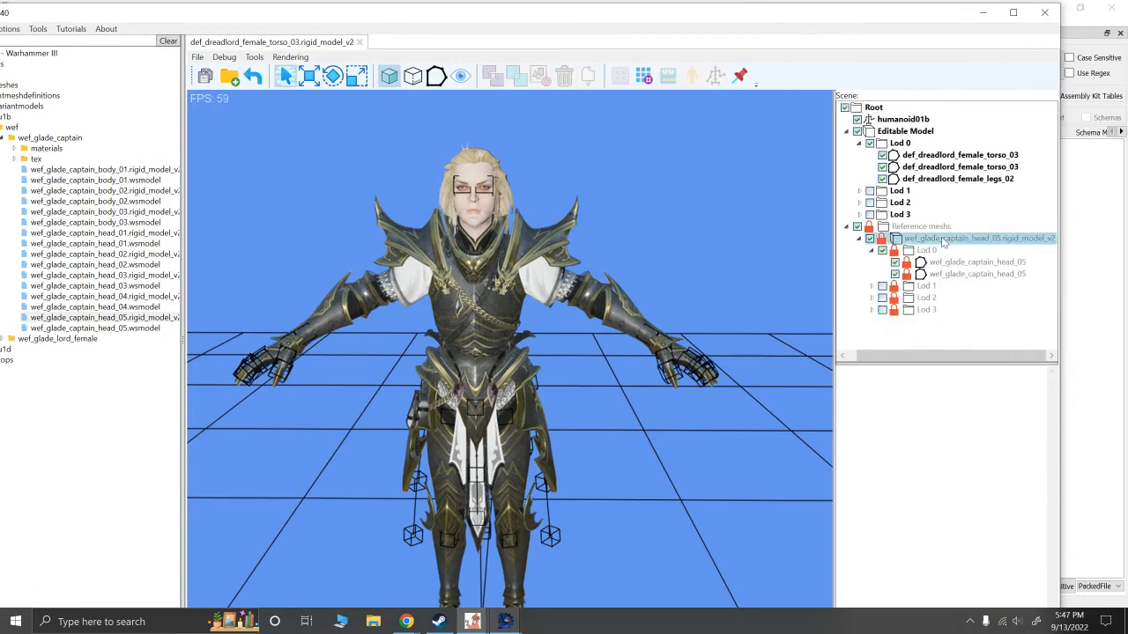
right_click(941, 237)
left_click(969, 247)
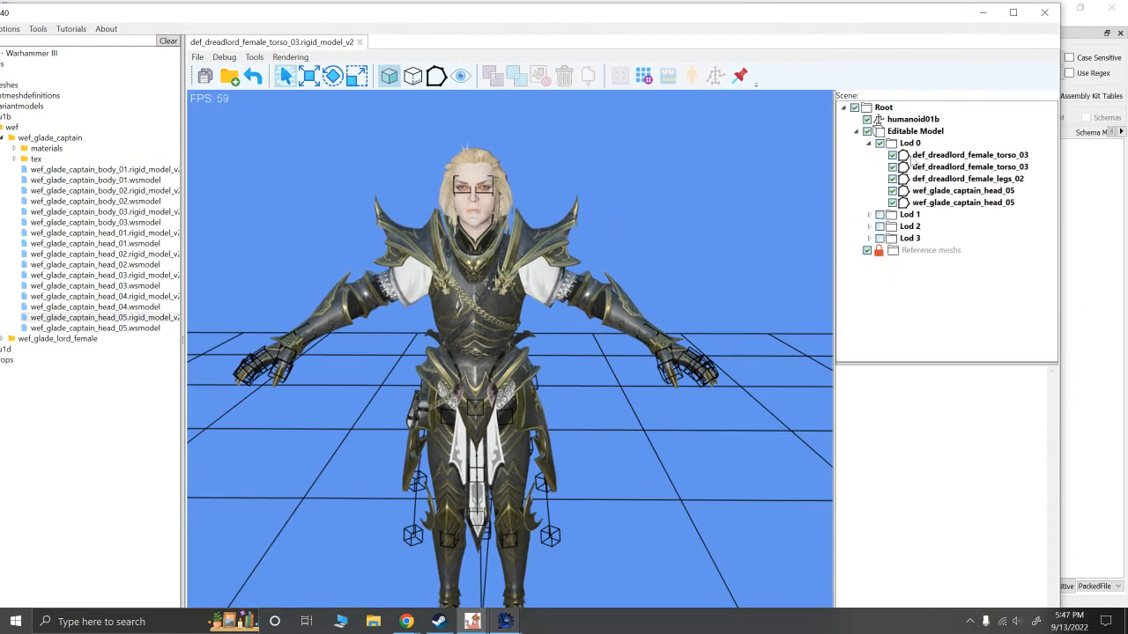
left_click(867, 119)
left_click_drag(765, 172, 677, 265)
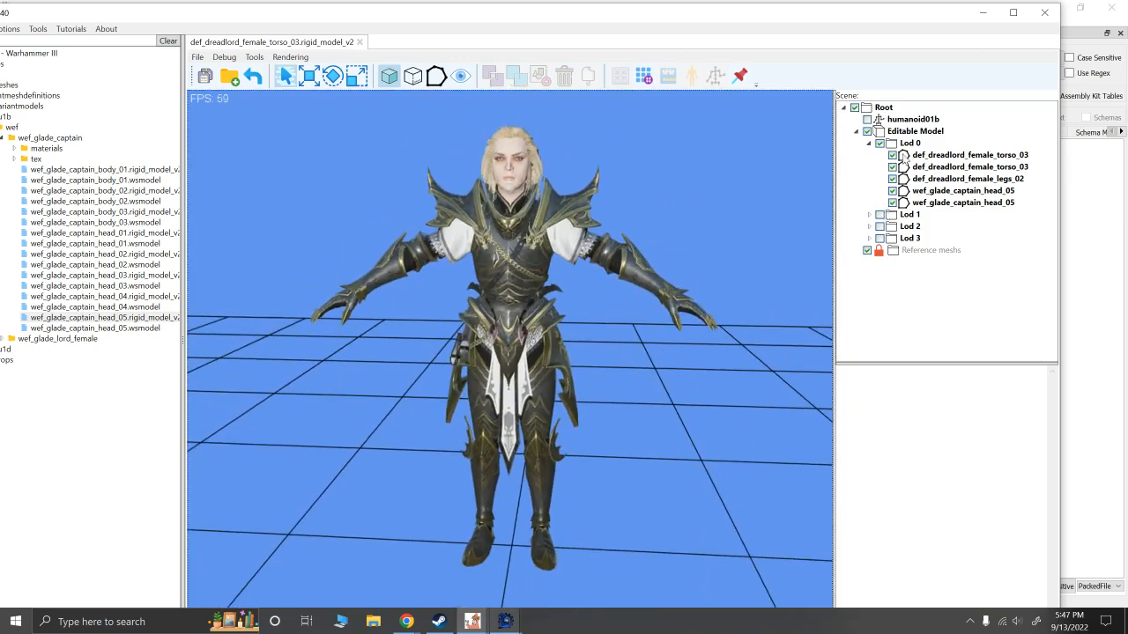
Step: Set the editable model's LOD distances to 100, 200 and 300 for indexes 0, 1 and 2
left_click(906, 132)
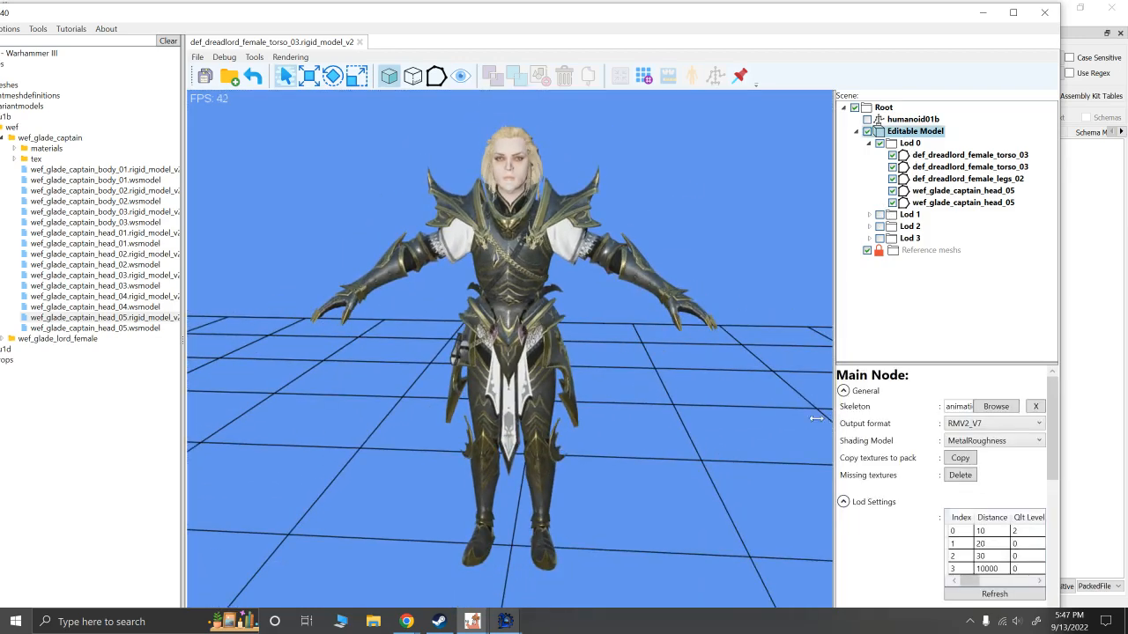
double_click(767, 531)
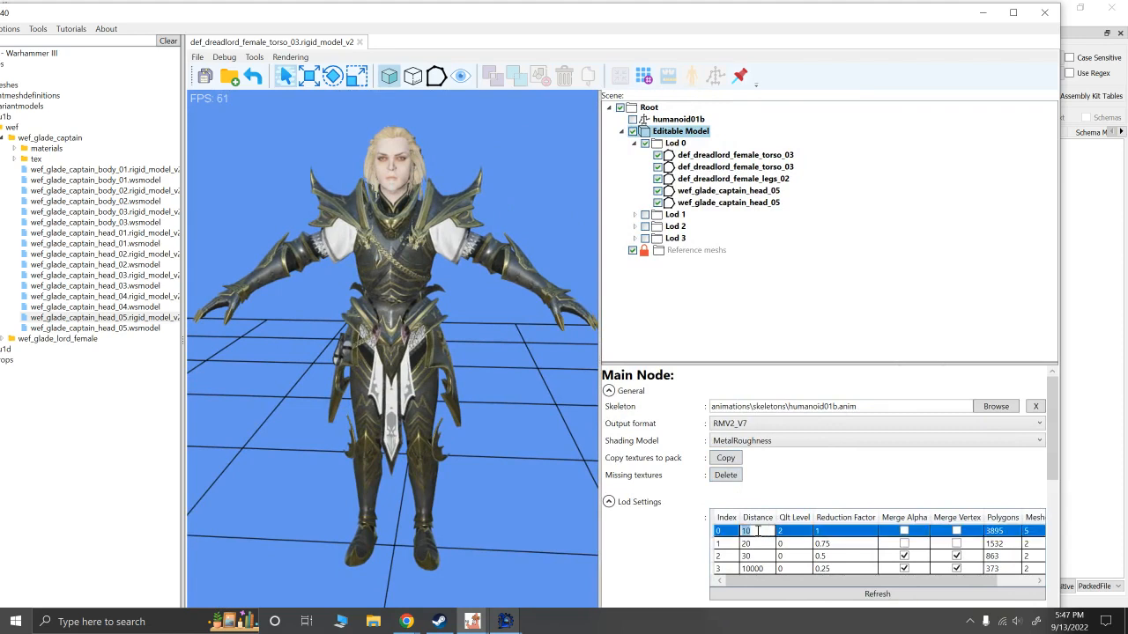
left_click(767, 530)
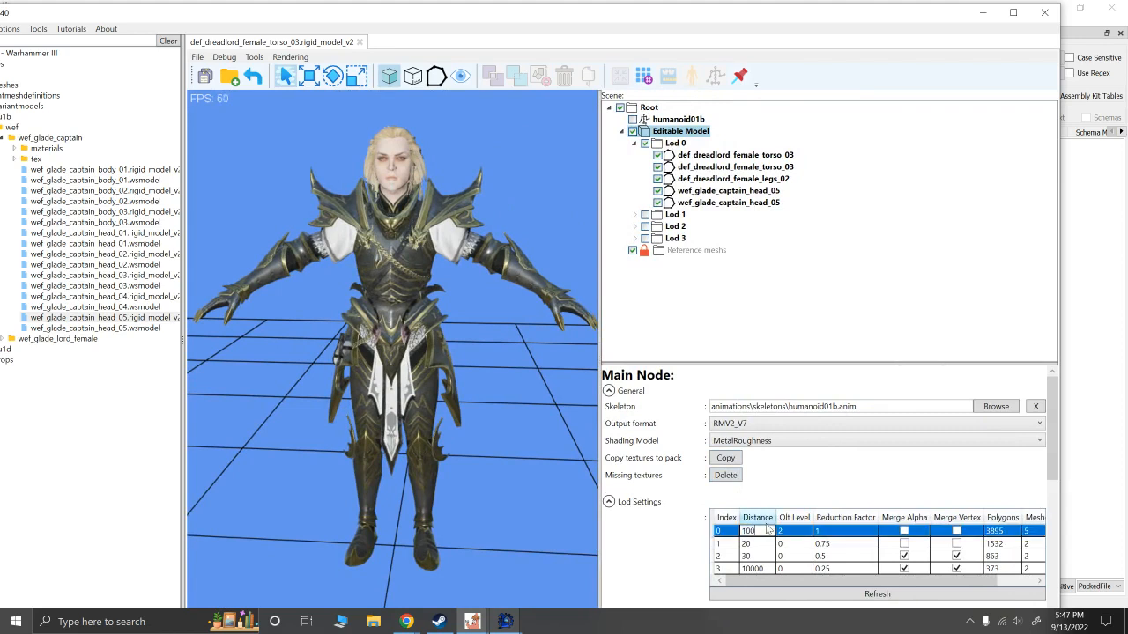
type("0")
double_click(756, 544)
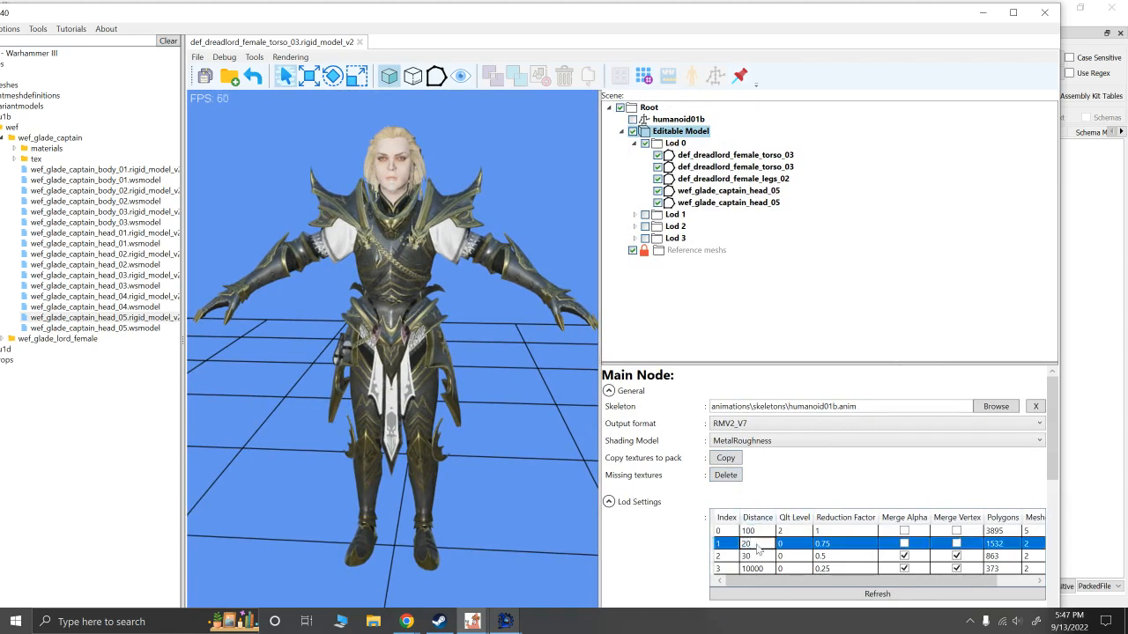
type("0")
double_click(755, 556)
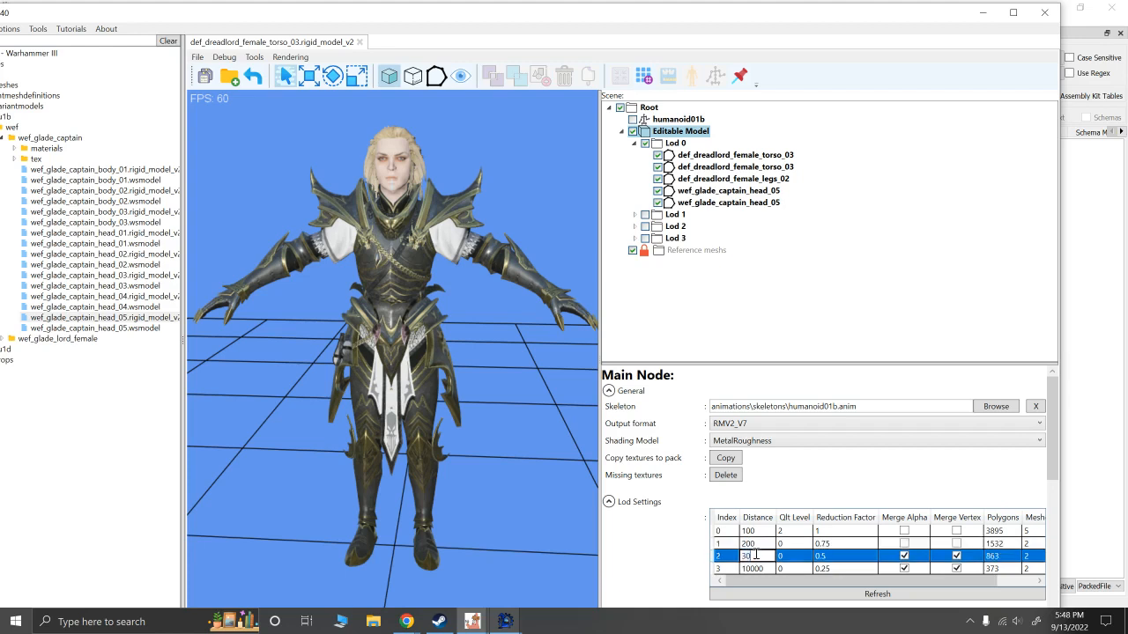
type("0")
Step: Set the LOD reduction factor to 1 for index 1 and 0.75 for index 2
double_click(844, 544)
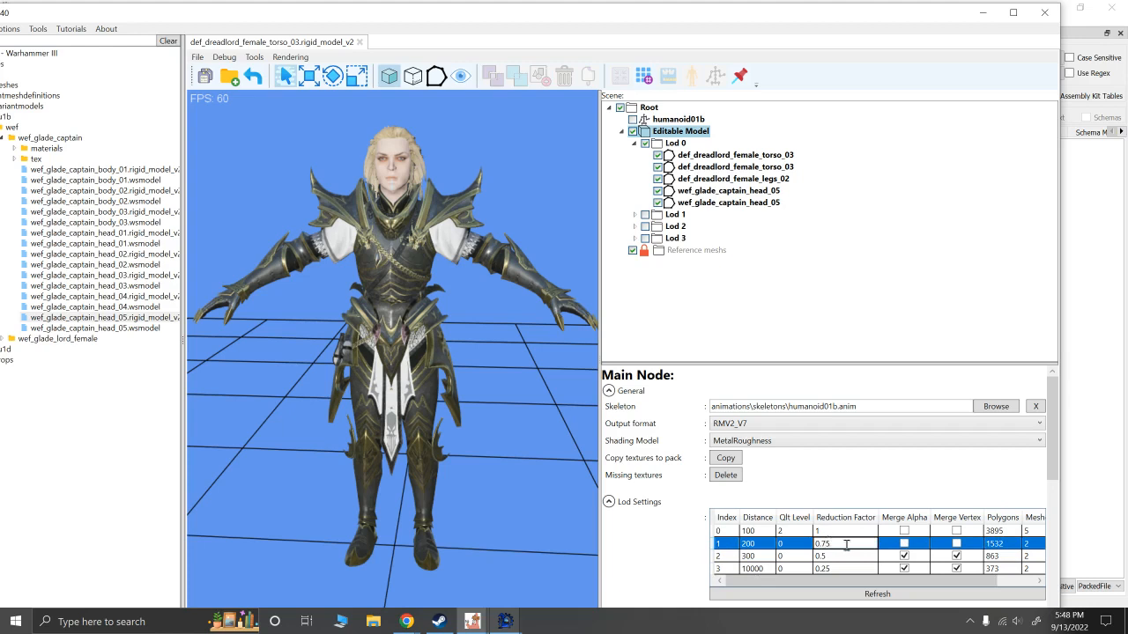
double_click(847, 544)
type("1")
left_click(820, 556)
double_click(819, 558)
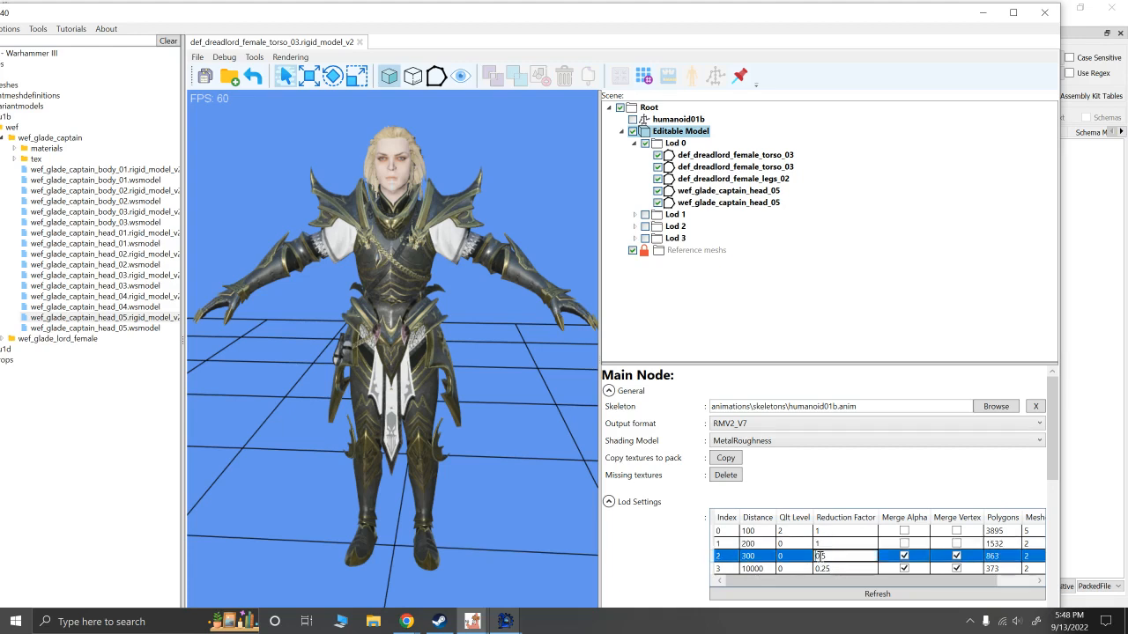
double_click(829, 556)
type("0.75")
key("Up")
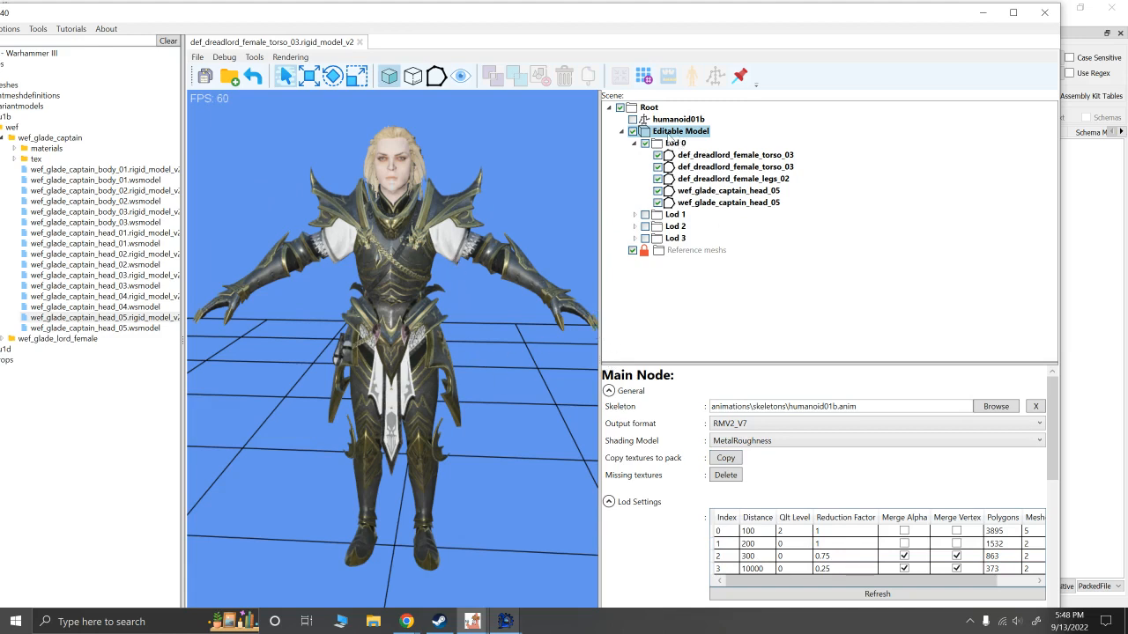
Step: Generate the reduced LOD meshes for the combined model and refresh the LOD settings table
left_click(646, 74)
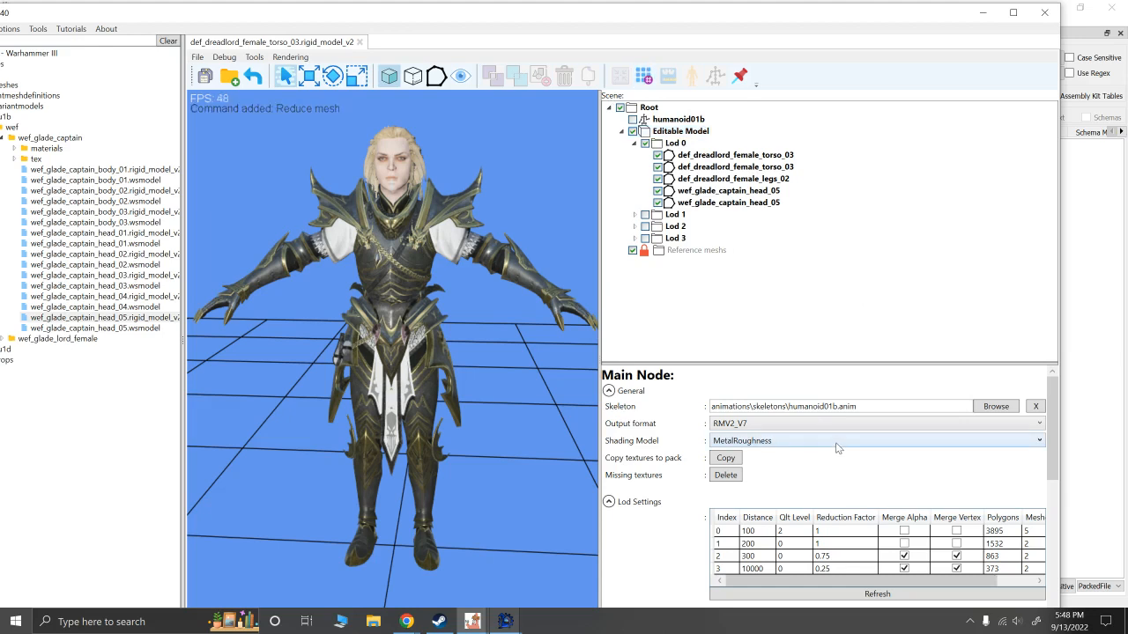
left_click(922, 596)
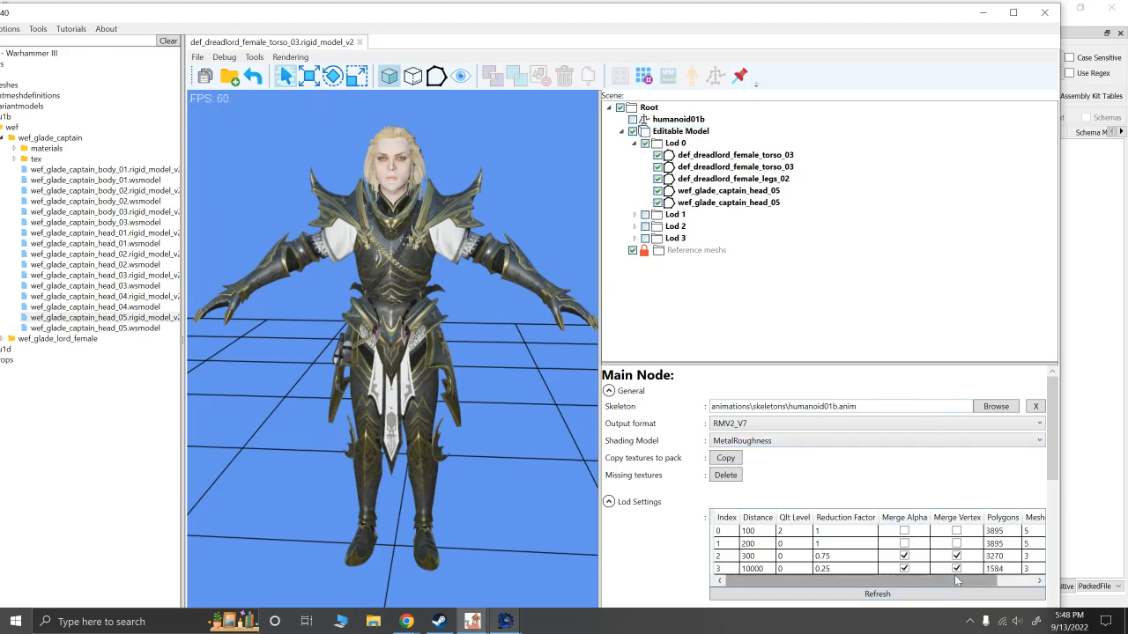
left_click_drag(955, 581, 994, 578)
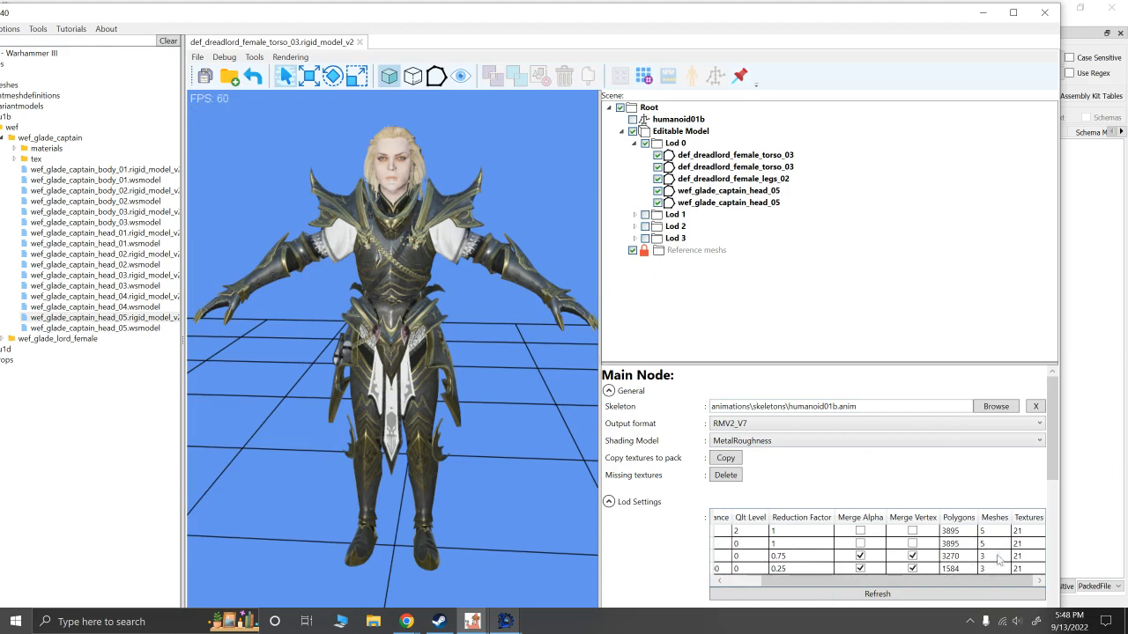
Step: Compare the Lod 2 and Lod 3 meshes in the viewport and return to showing Lod 0
left_click(645, 226)
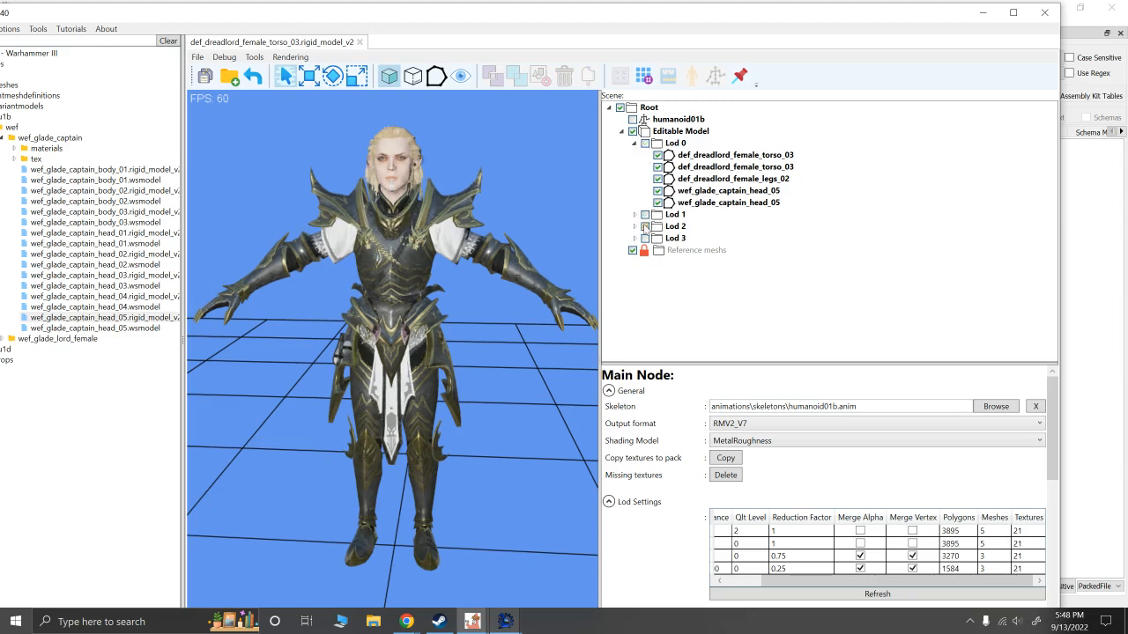
left_click(645, 239)
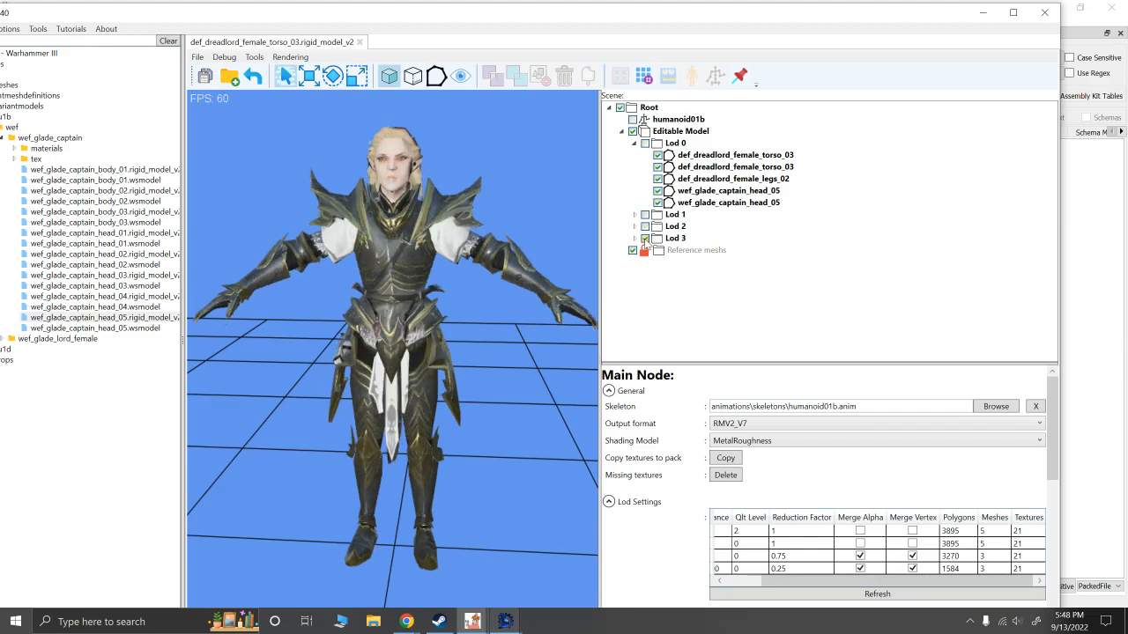
left_click(645, 143)
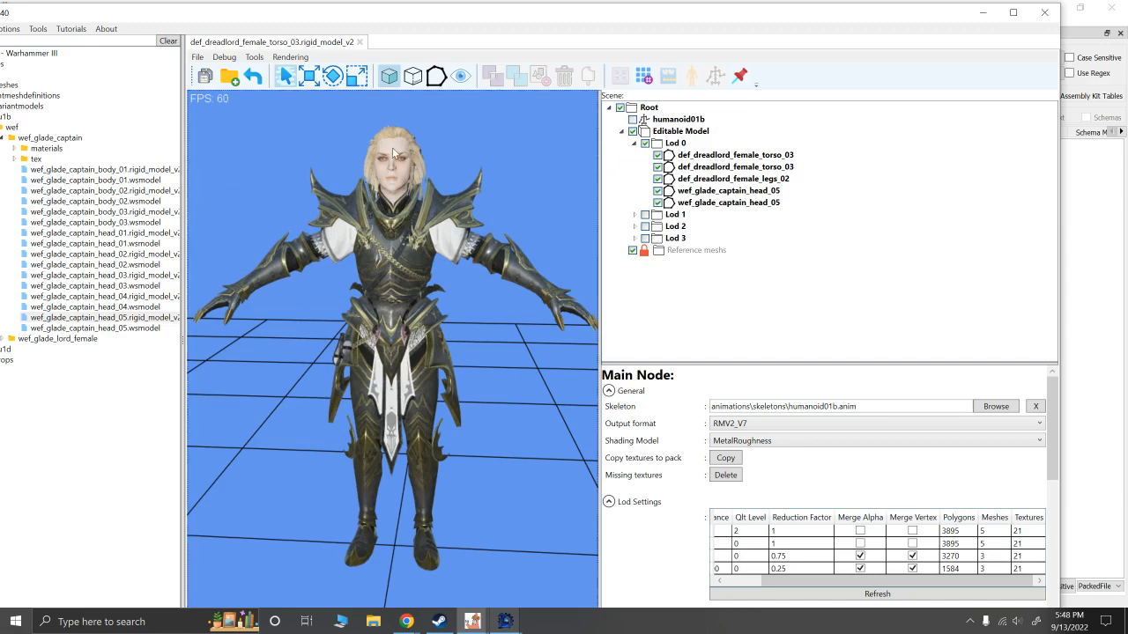
Step: Start saving the combined model under another name and open the hu1c/chs/chs_sigvald/body folder of the WH3 Reskins pack as the destination
left_click(197, 56)
left_click(227, 88)
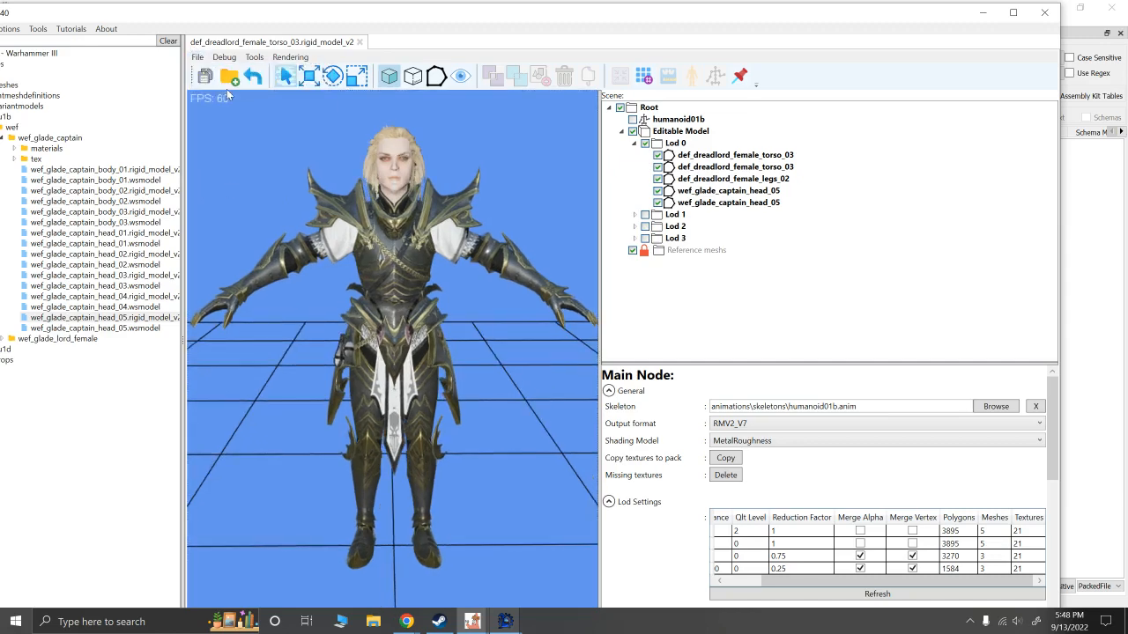
left_click(65, 89)
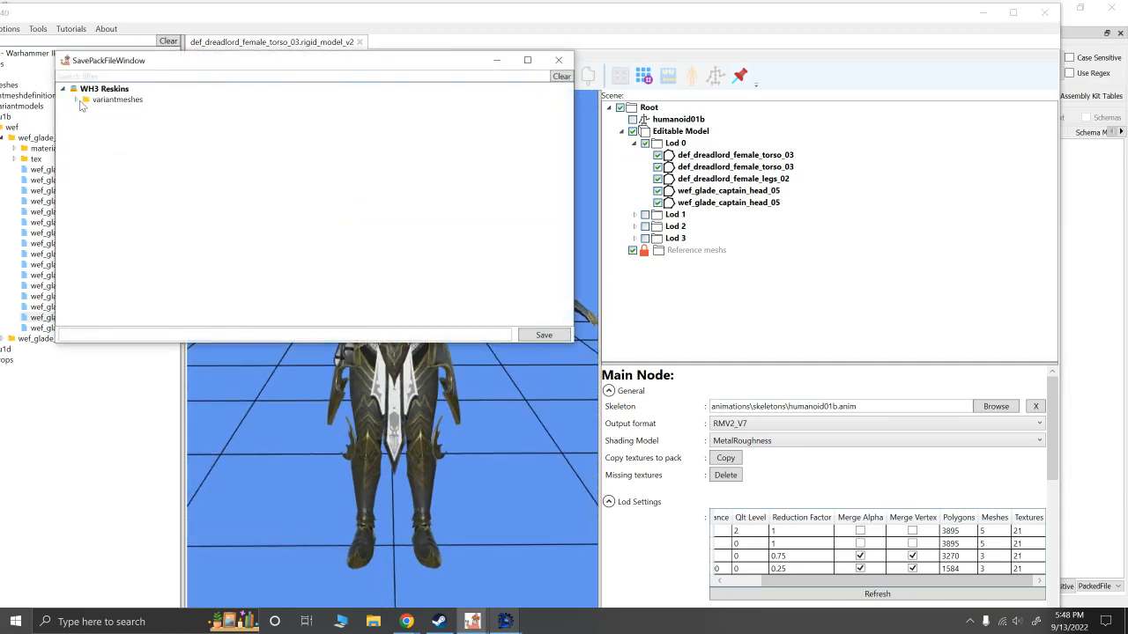
left_click(77, 99)
left_click(88, 110)
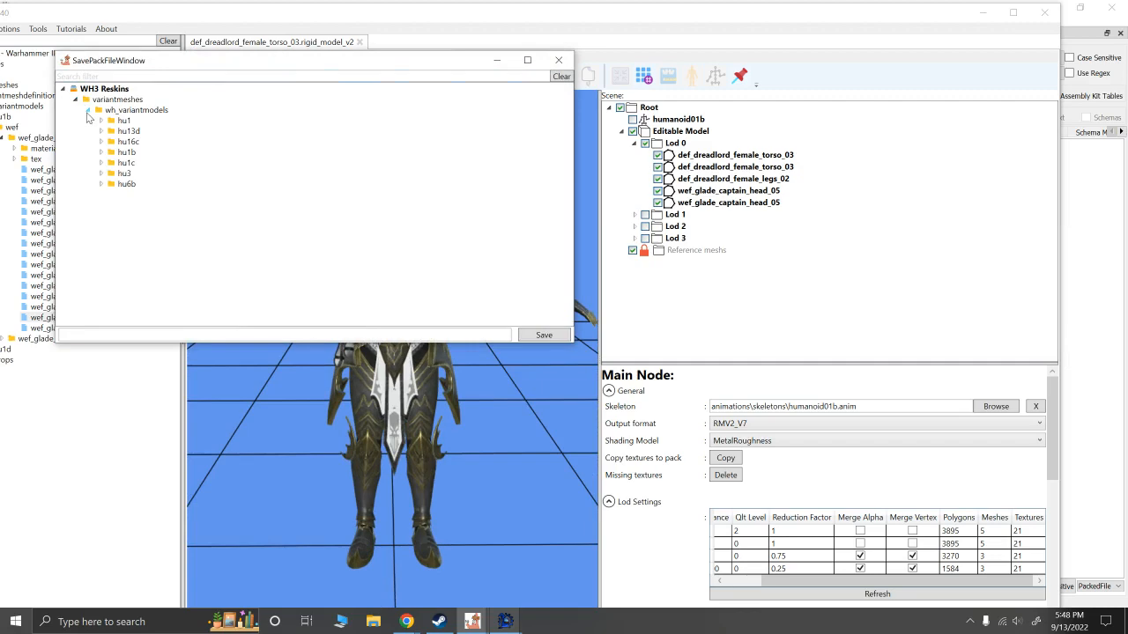
left_click(100, 163)
left_click(113, 173)
left_click(125, 184)
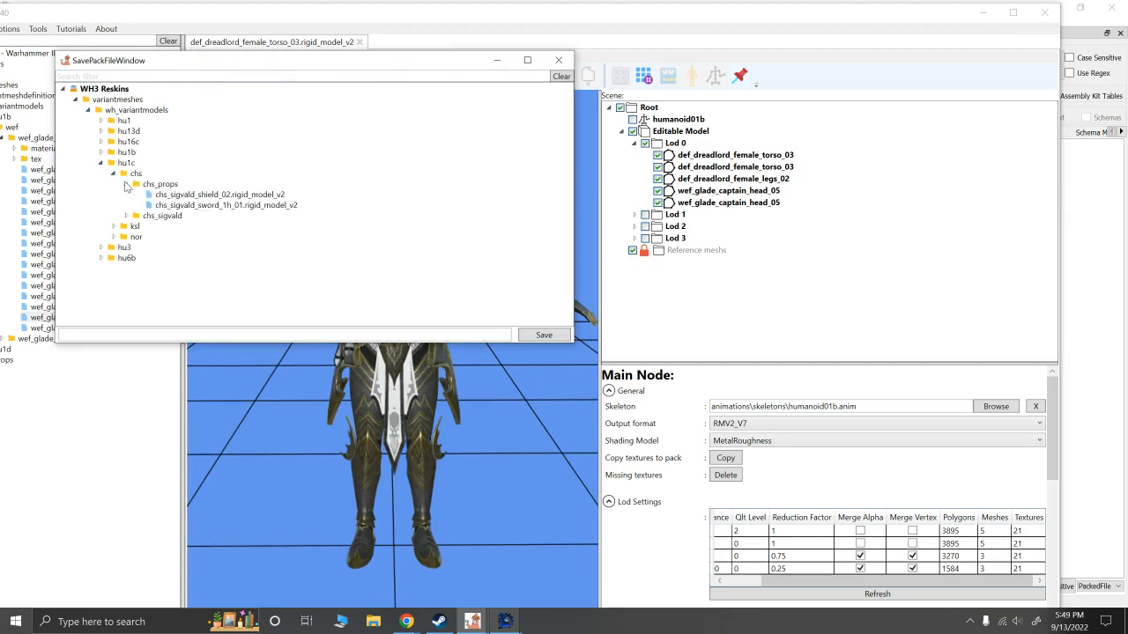
left_click(125, 184)
left_click(824, 468)
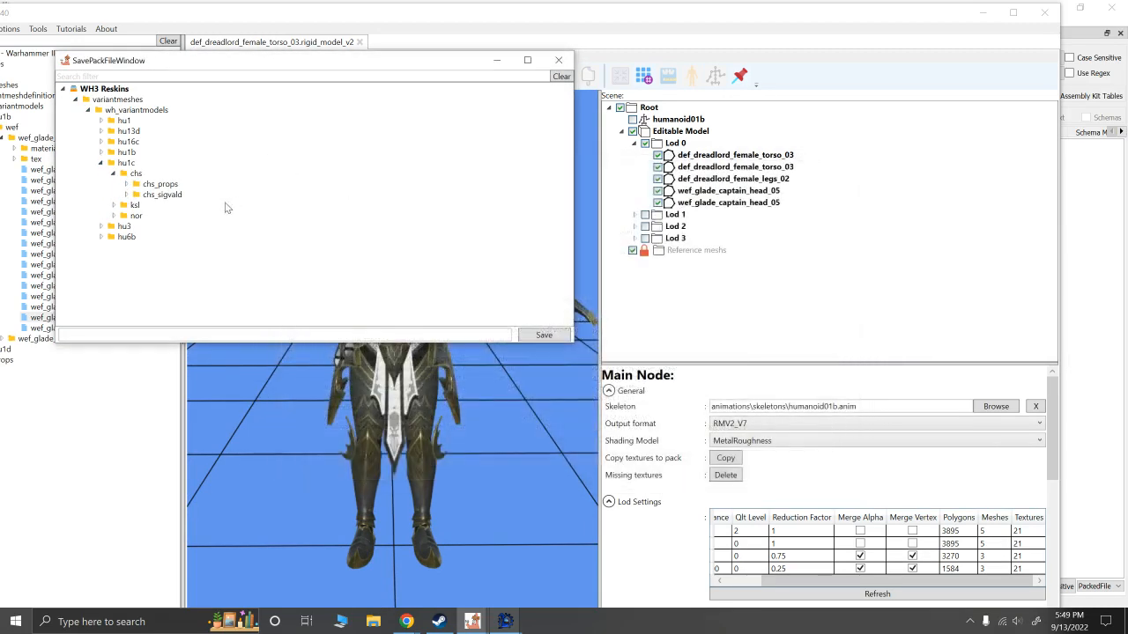
left_click(126, 194)
left_click(138, 205)
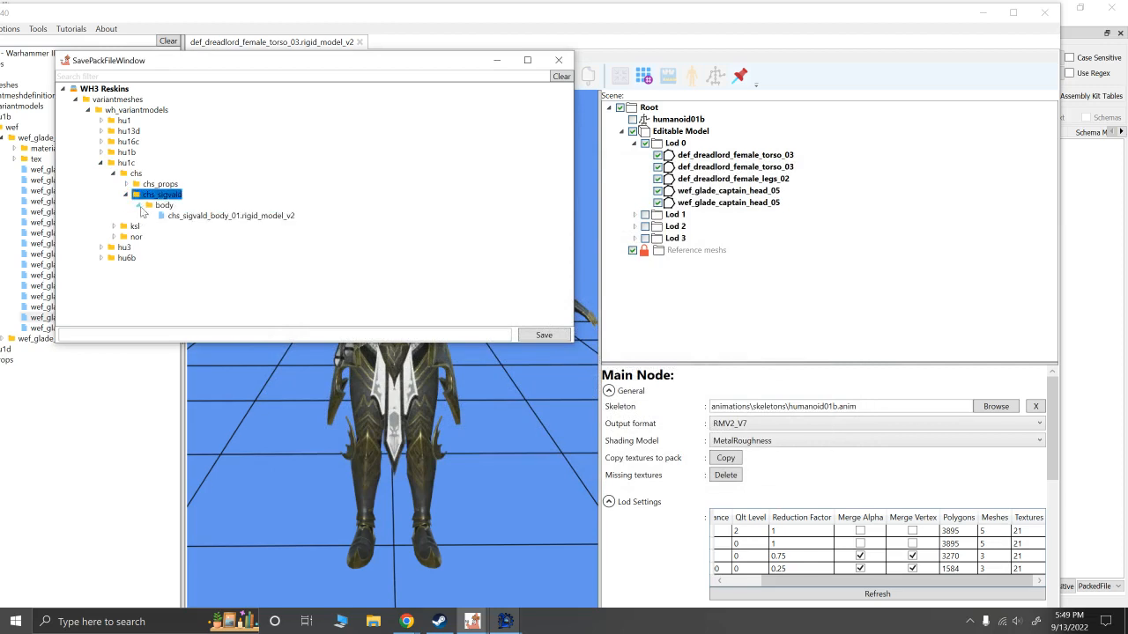
Step: Save the combined model over chs_sigvald_body_01.rigid_model_v2, replacing the existing file
left_click(194, 217)
left_click(527, 336)
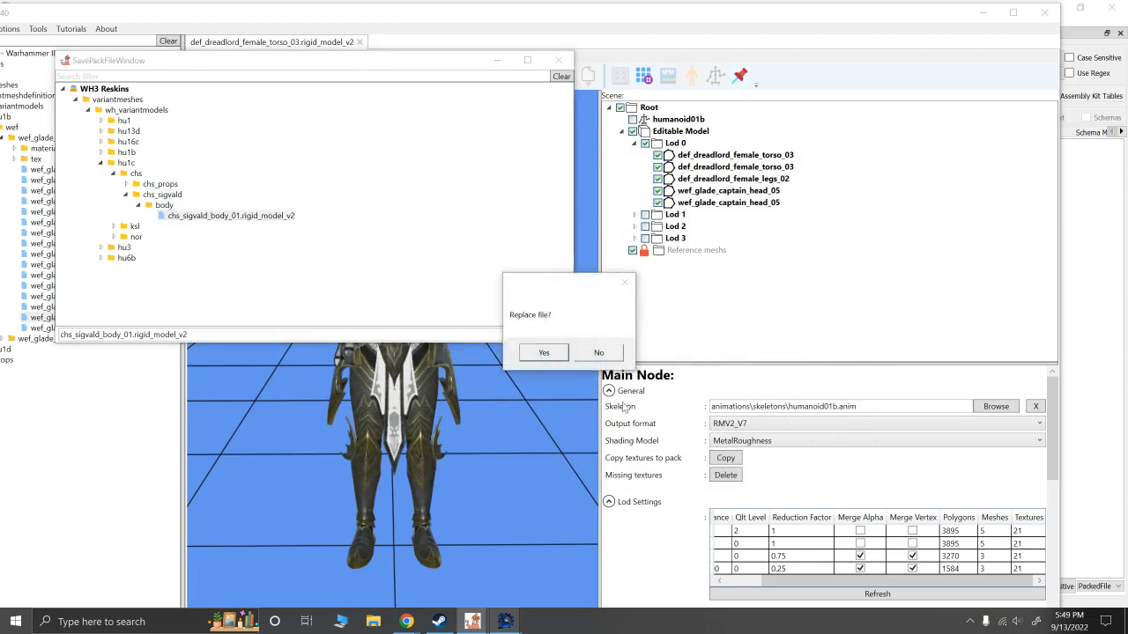
left_click(544, 353)
left_click(608, 369)
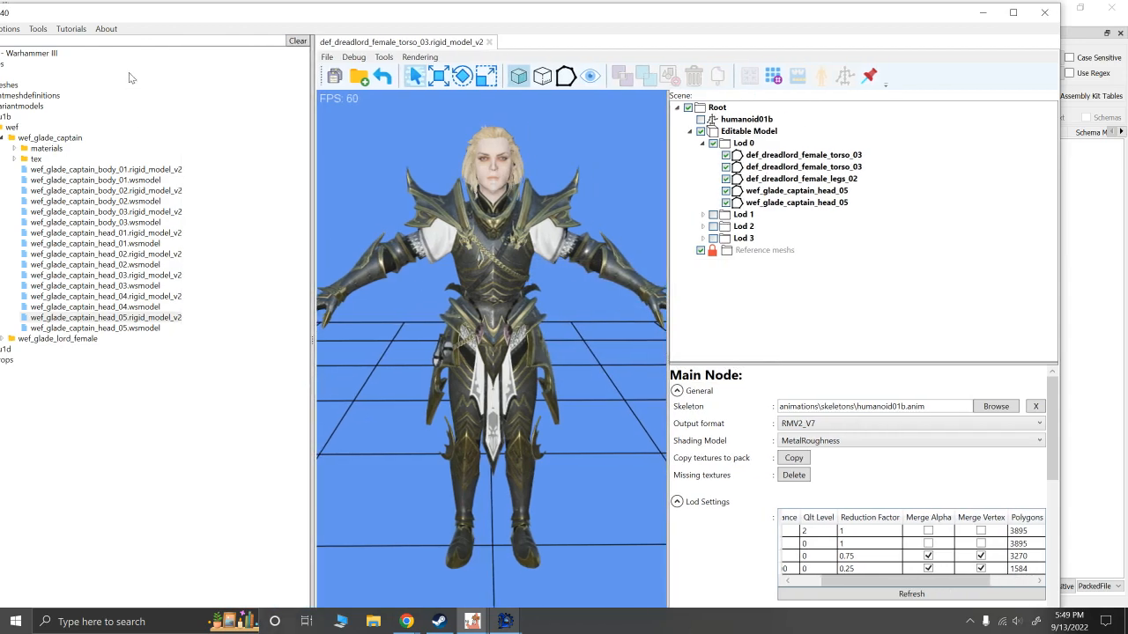
Step: Clear the wef_glade filter from the pack file list and save the WH3 Reskins pack
left_click_drag(129, 12, 253, 16)
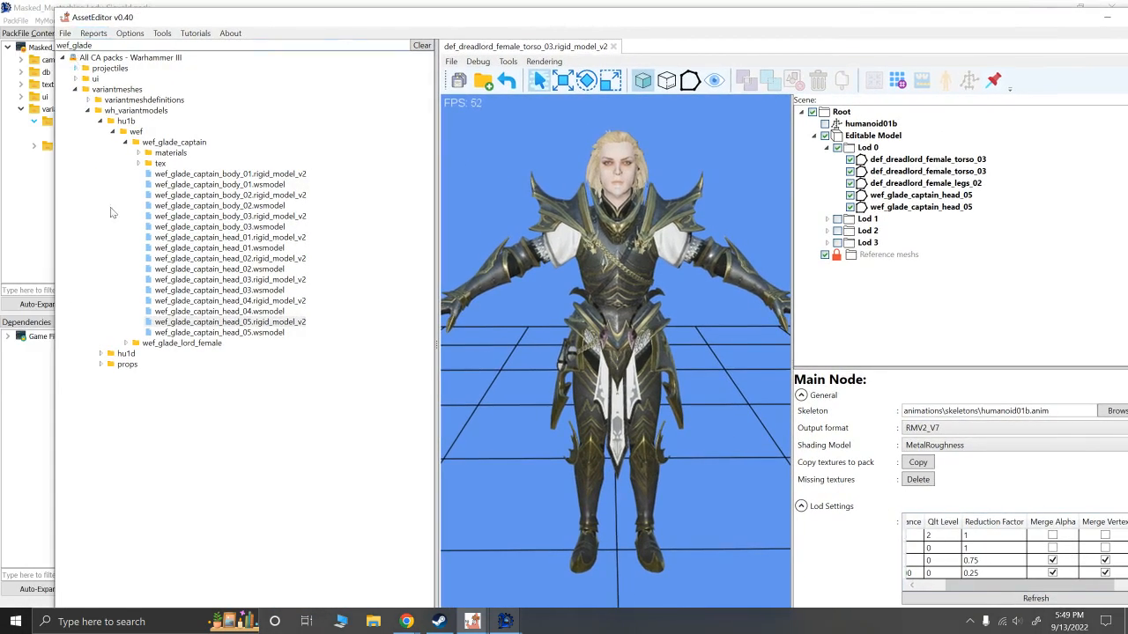
double_click(105, 47)
key("BackSpace")
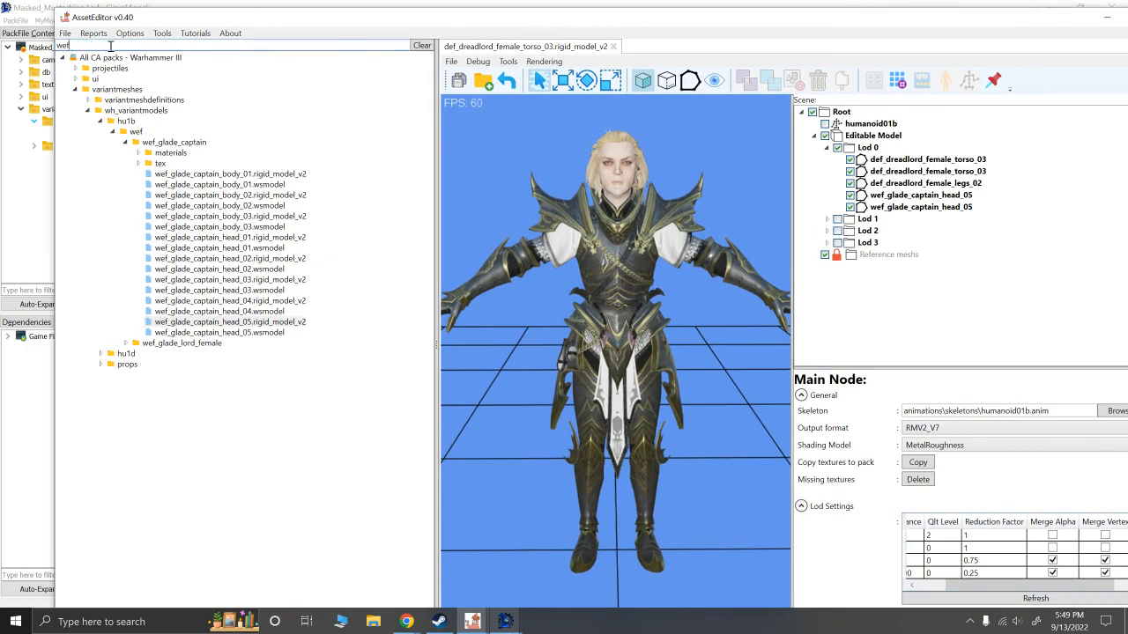
left_click(64, 58)
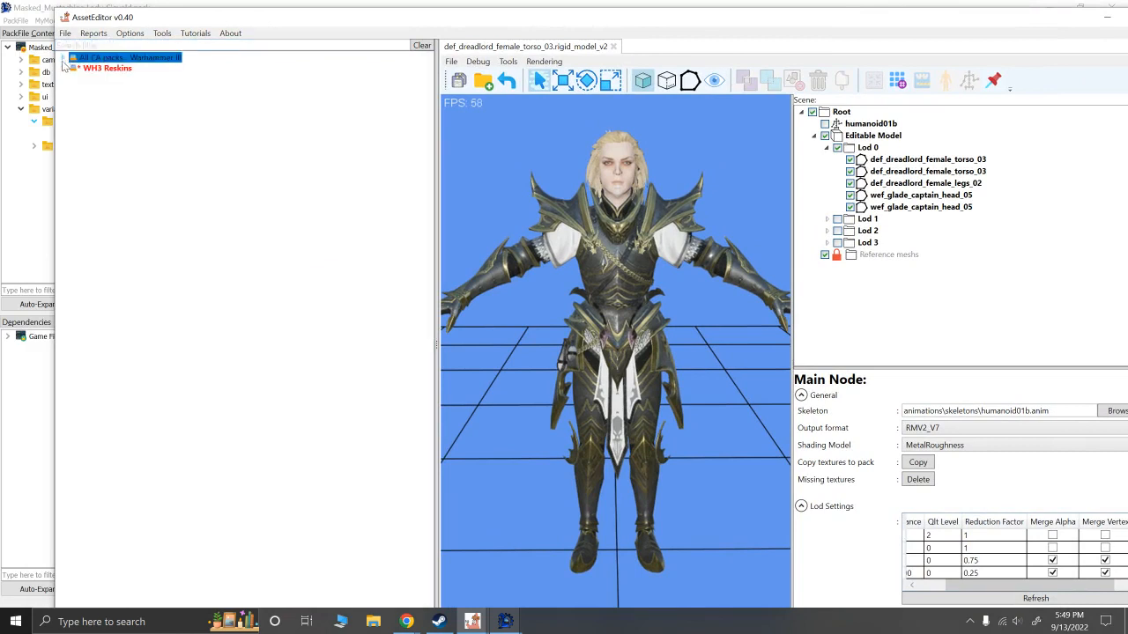
right_click(92, 68)
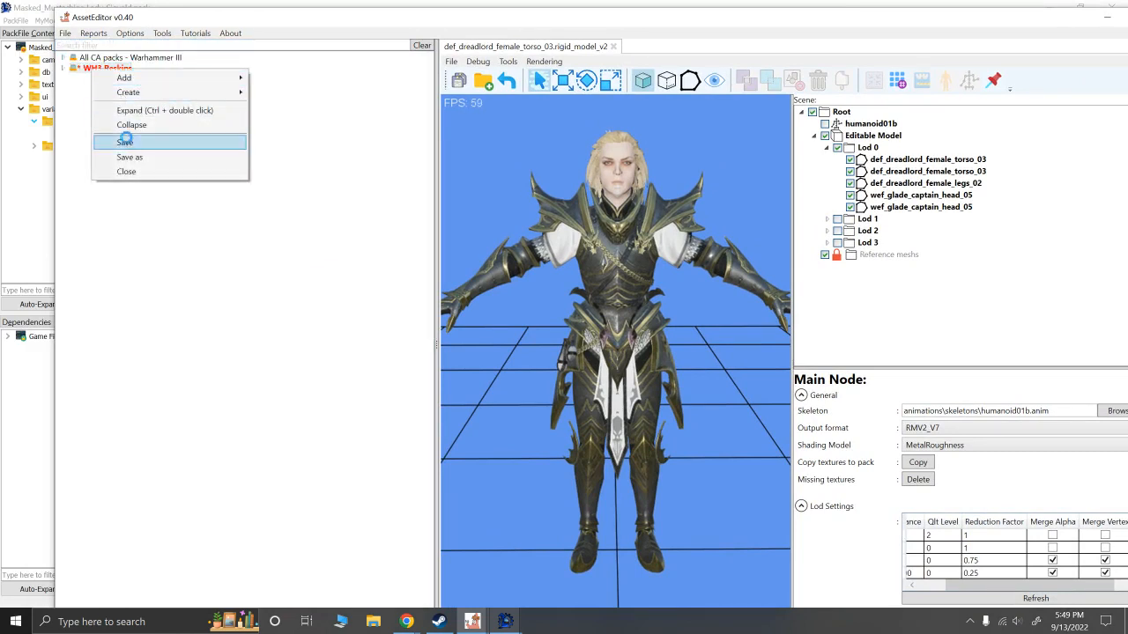
left_click(127, 141)
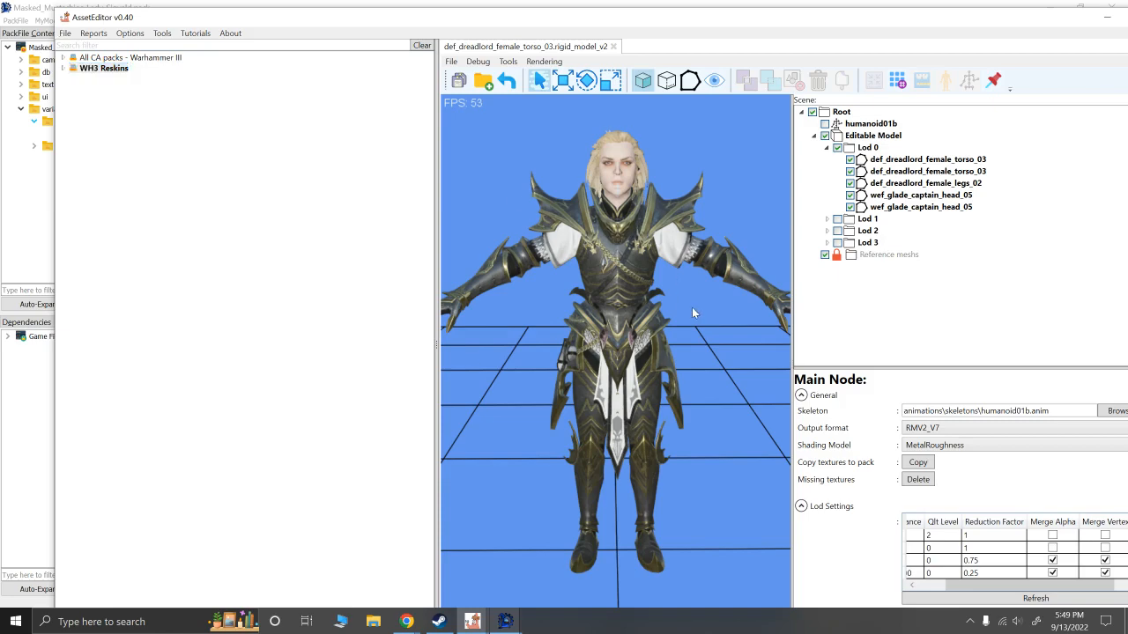
Step: Generate the Wh3 ws model, replacing the existing chs_sigvald_body_01.wsmodel, and save the WH3 Reskins pack
left_click_drag(436, 238, 276, 238)
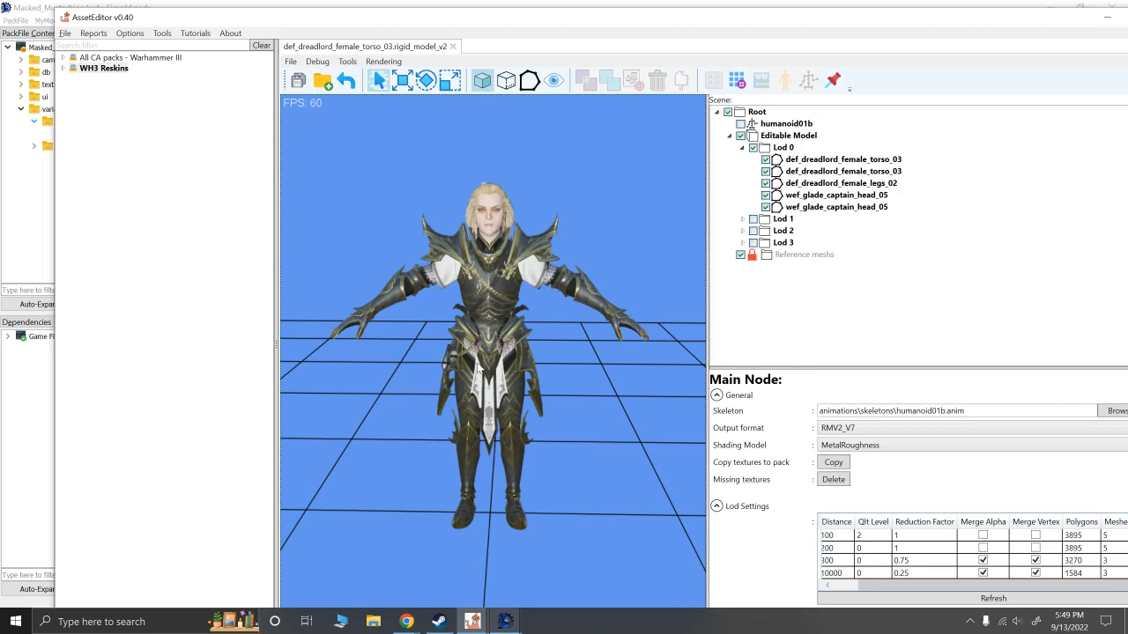
left_click(383, 61)
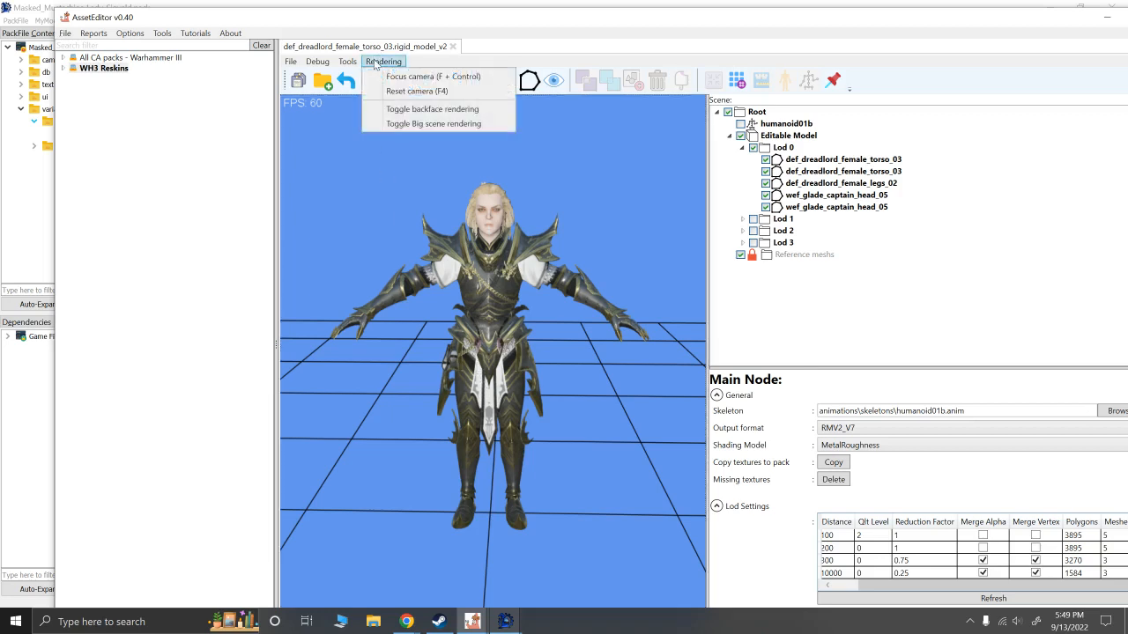
mouse_move(346, 62)
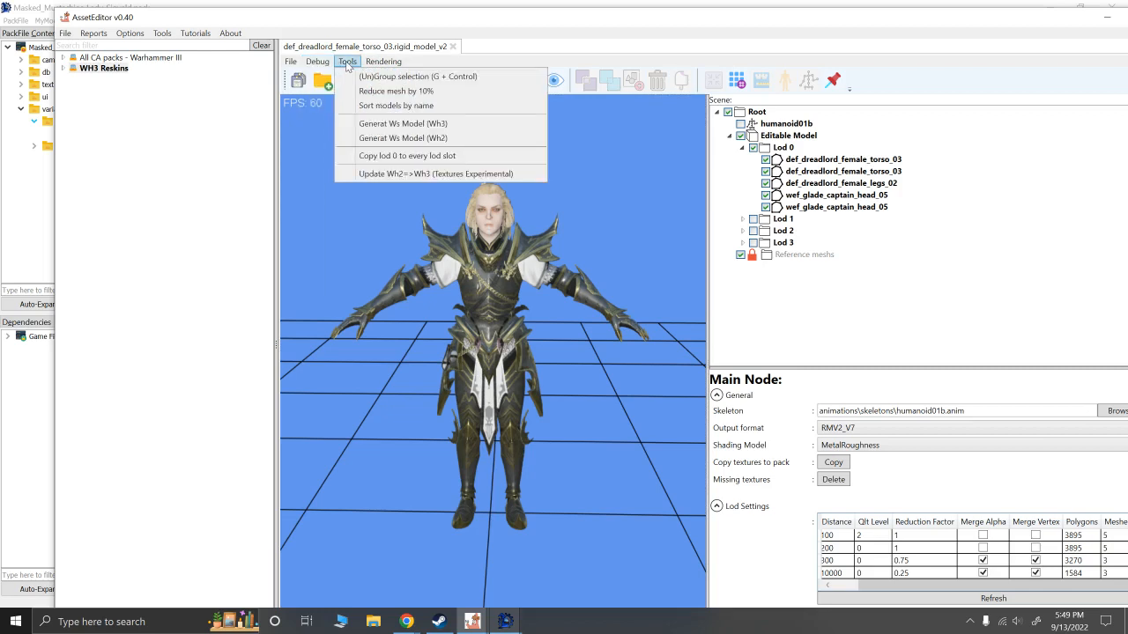
left_click(390, 125)
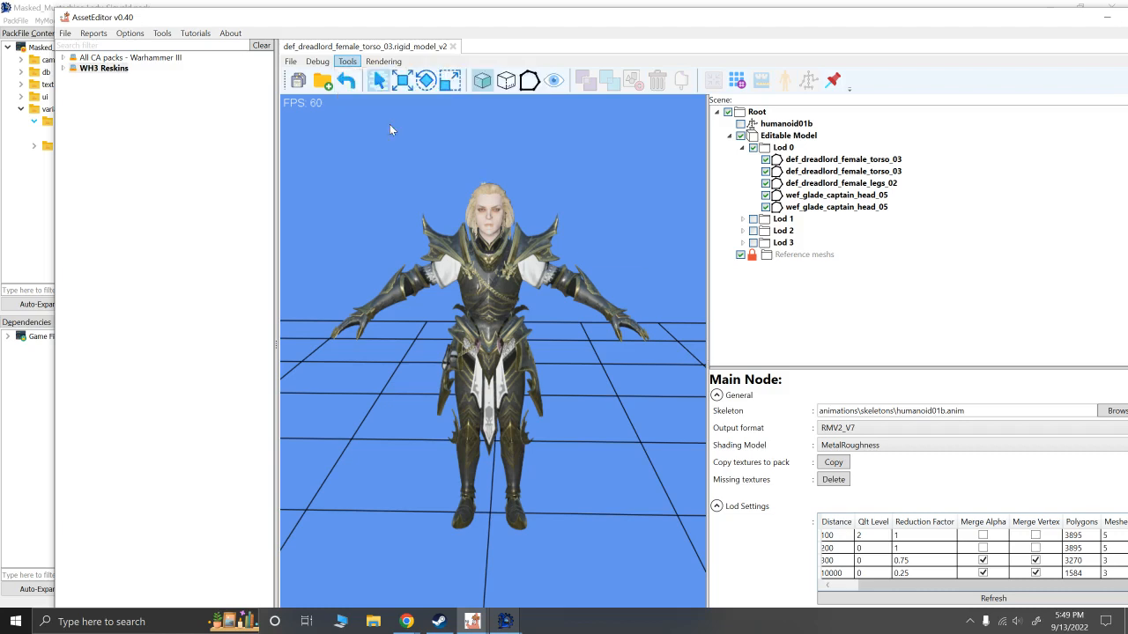
left_click(562, 353)
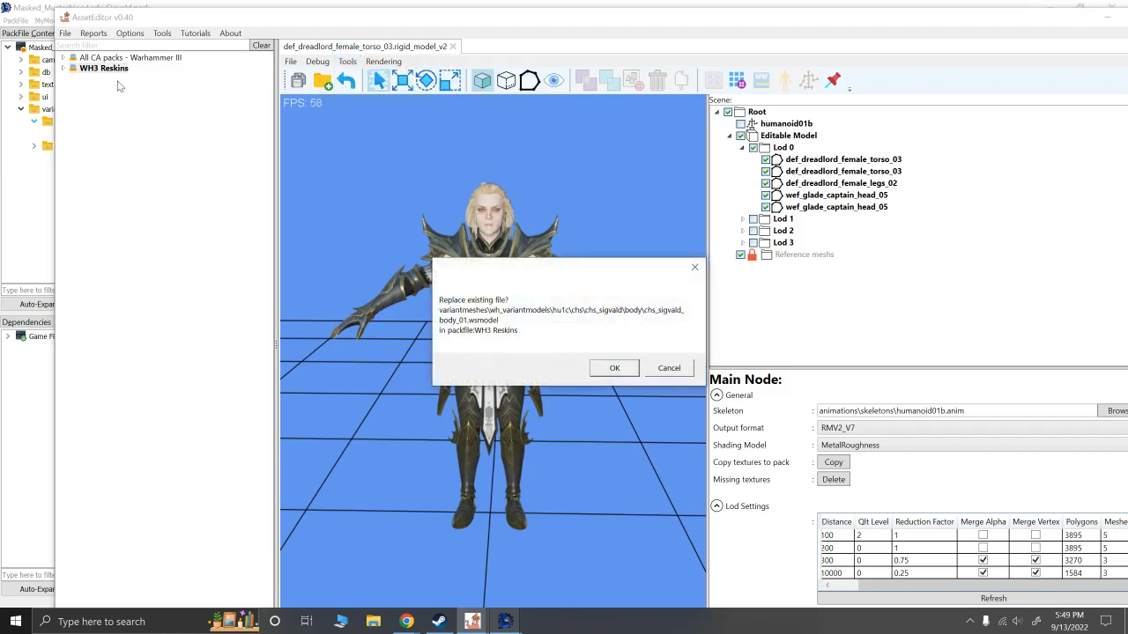
left_click(608, 368)
right_click(93, 68)
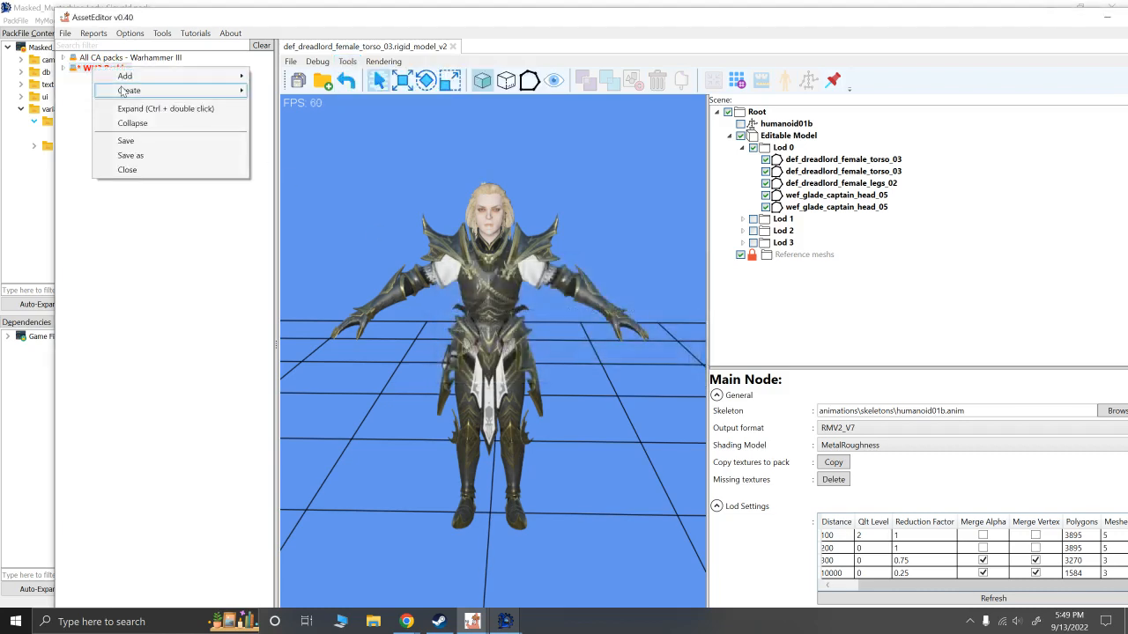
left_click(125, 141)
left_click(63, 68)
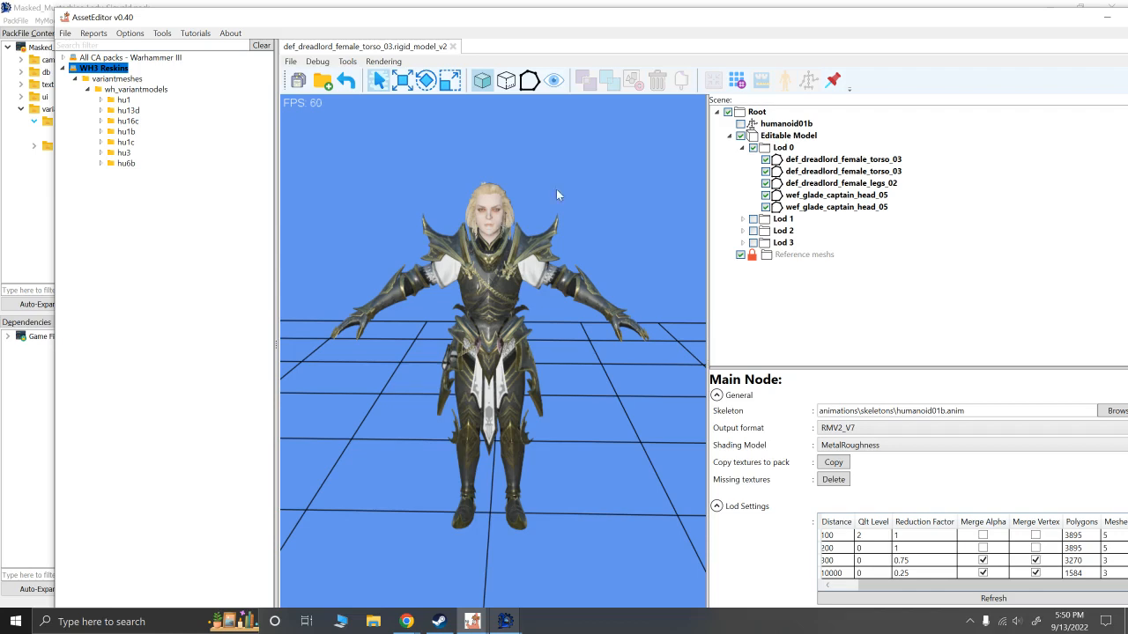
mouse_move(530, 178)
left_mouse_down()
mouse_move(522, 184)
mouse_move(539, 172)
left_mouse_up()
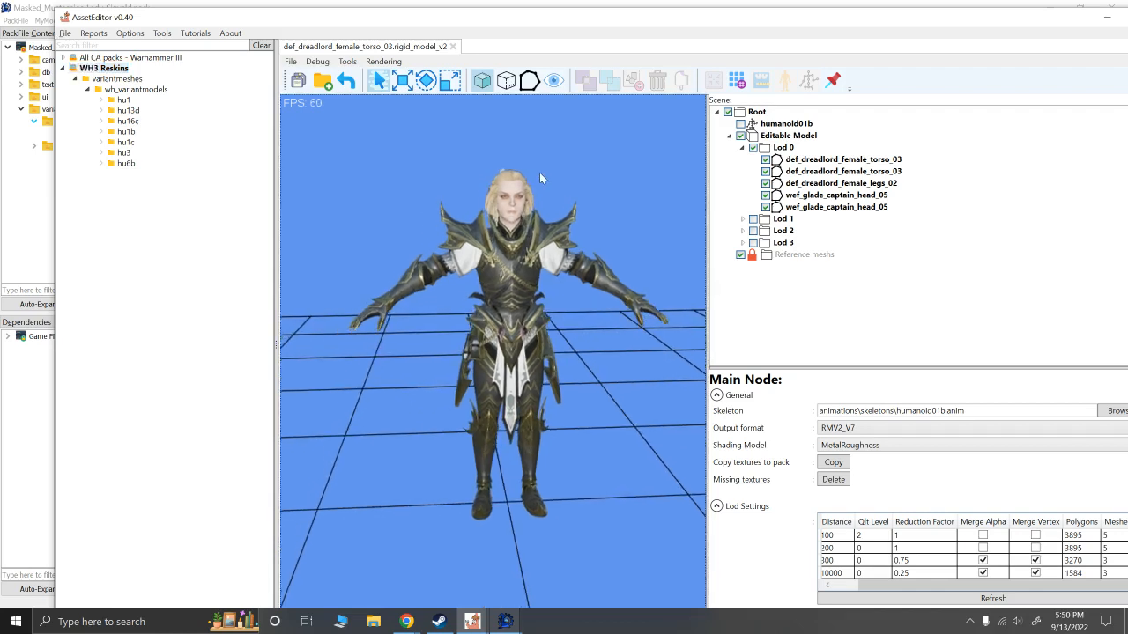
left_click_drag(564, 220, 549, 214)
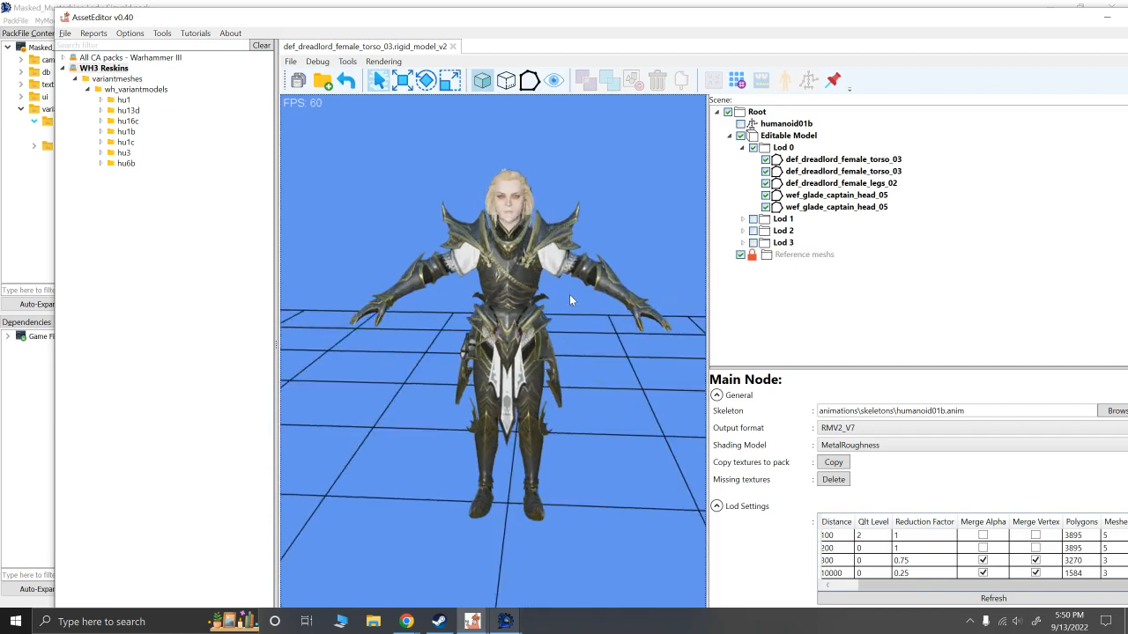
left_click_drag(570, 294, 556, 300)
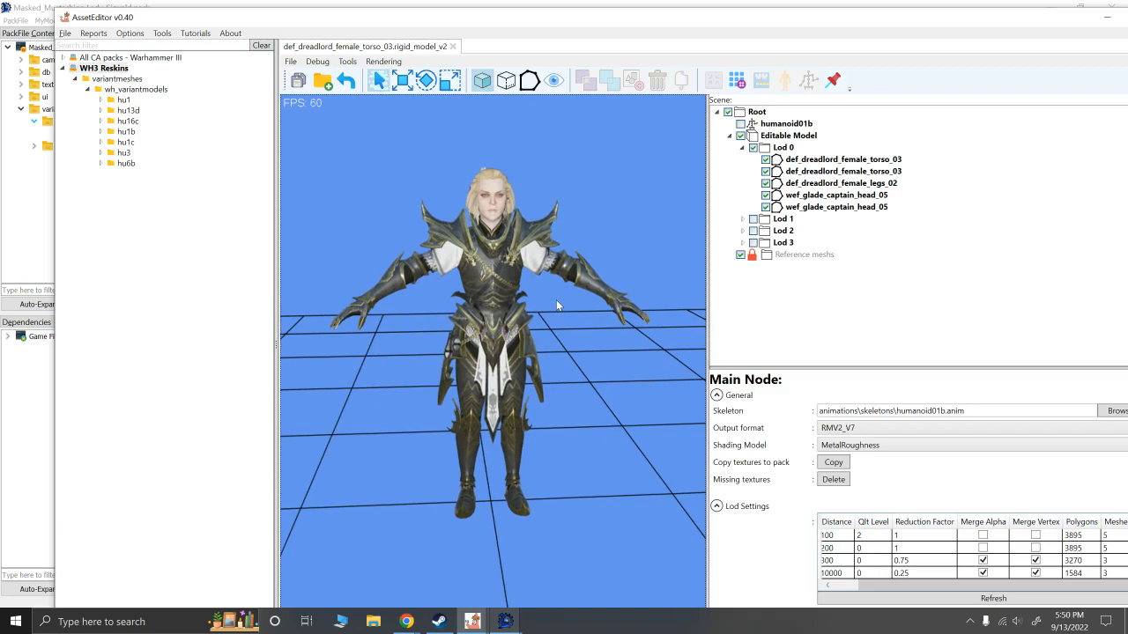
left_click_drag(705, 291, 742, 286)
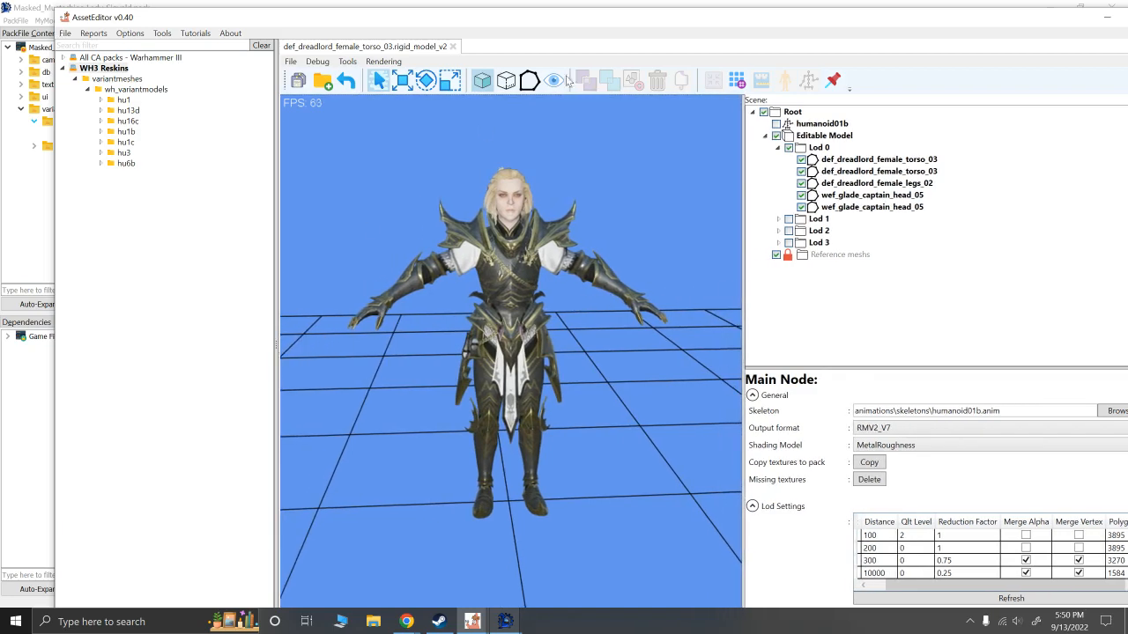
left_click_drag(518, 22, 484, 15)
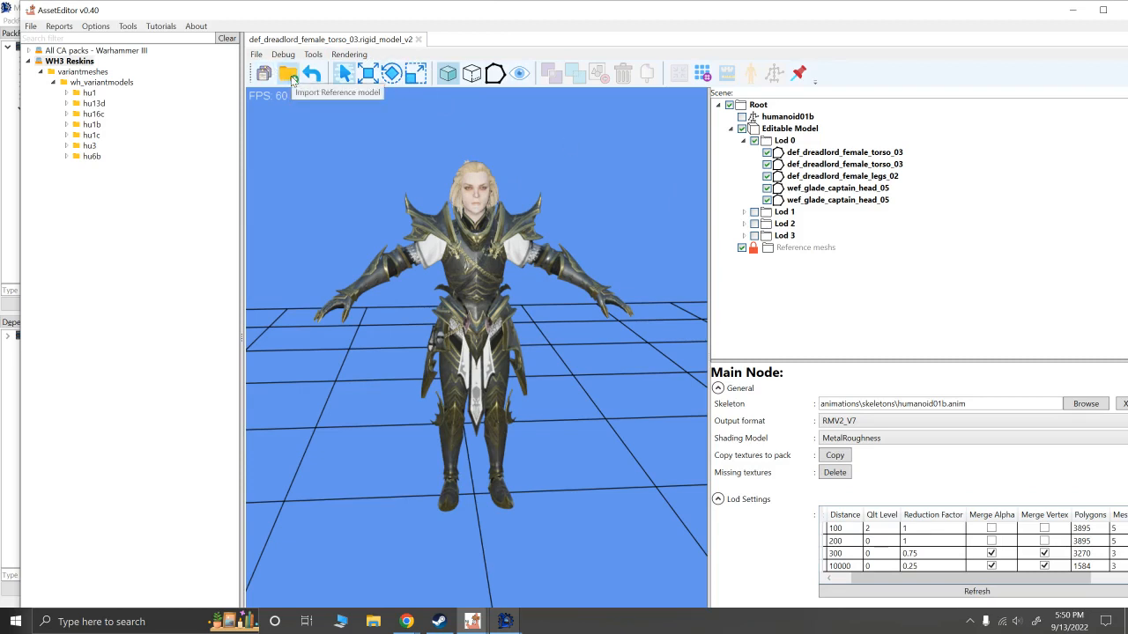
Step: Filter the pack files by sigvald and expand his body materials and chs_props folders in the CA packs
left_click(39, 36)
type("sig")
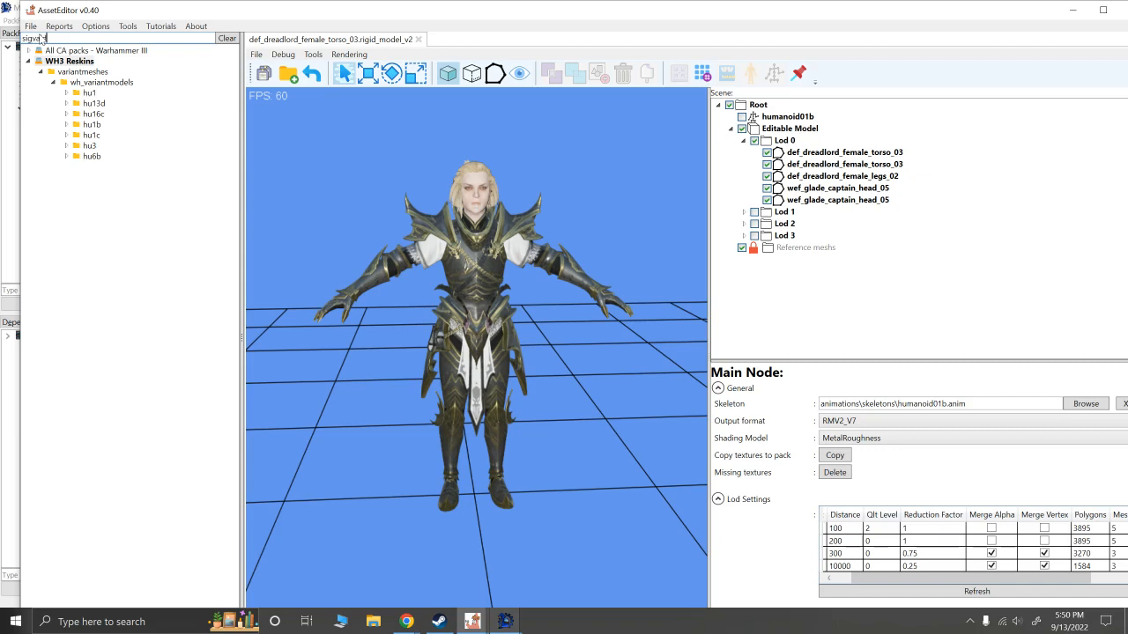
type("vald")
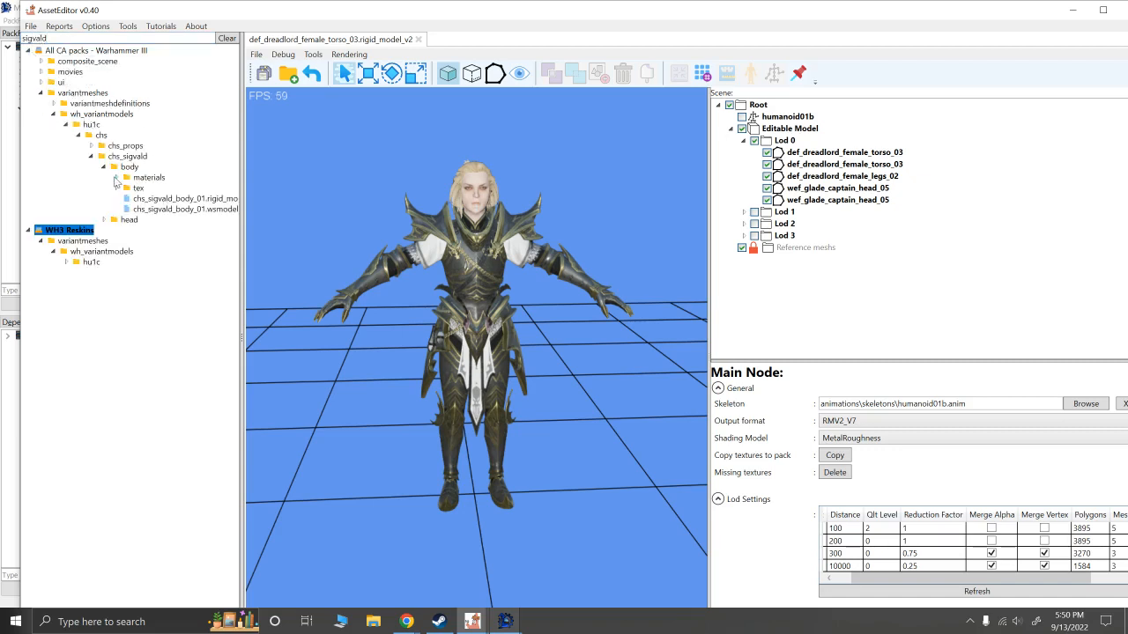
left_click(115, 178)
left_click_drag(244, 205, 315, 205)
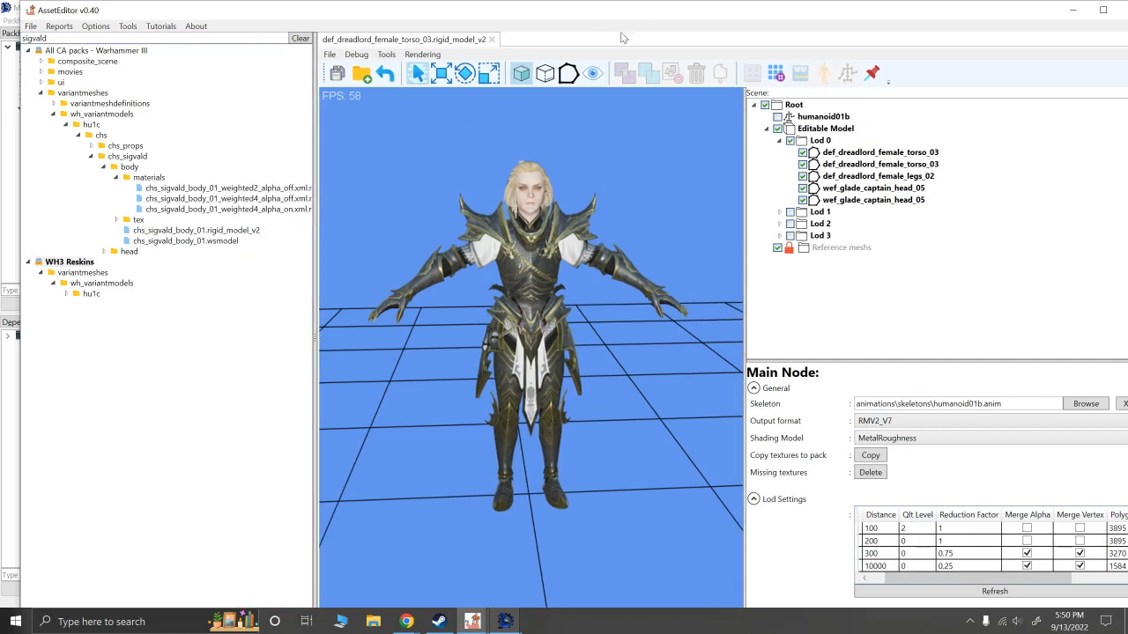
left_click(91, 146)
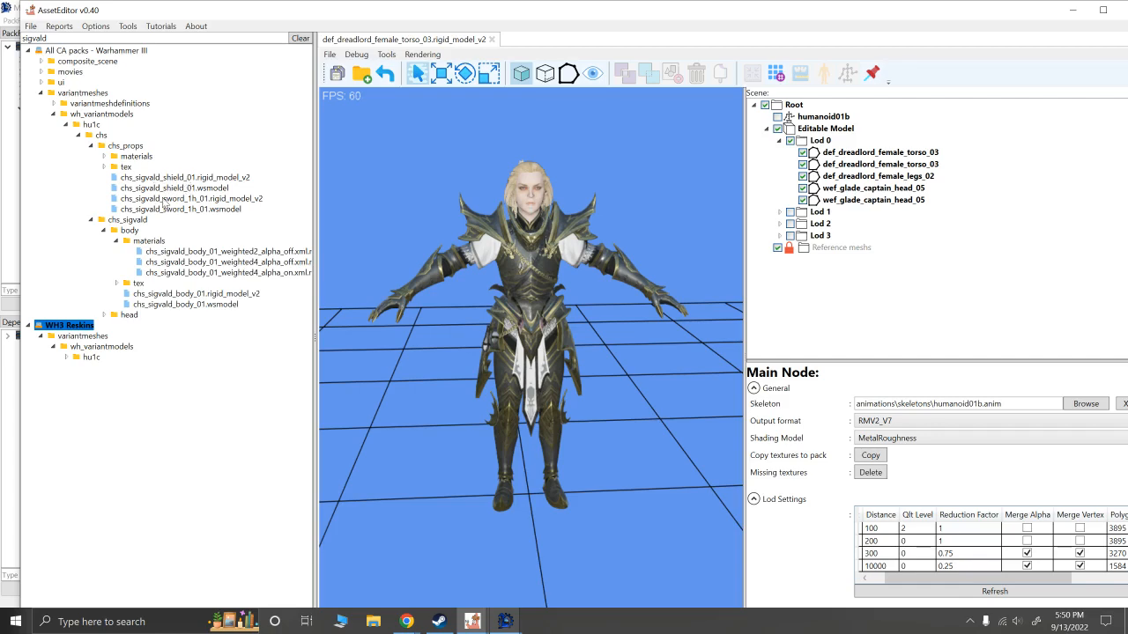
Step: Import chs_sigvald_sword_1h_01.rigid_model_v2 as a reference model and make its Lod 0 mesh editable
left_click(176, 200)
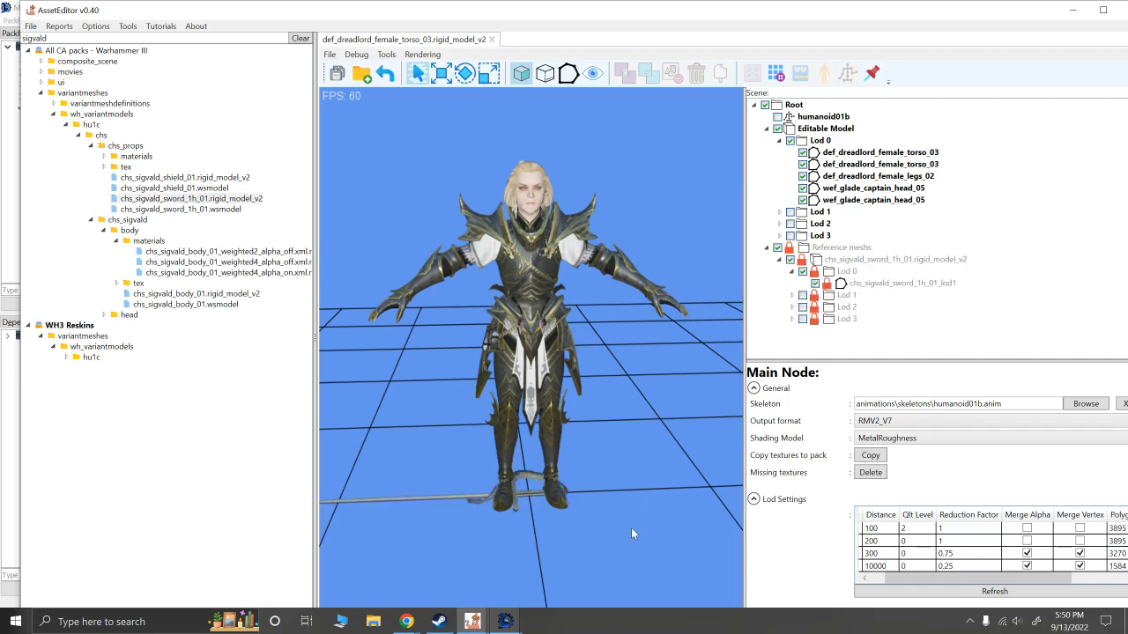
left_click_drag(631, 528, 864, 313)
right_click(890, 283)
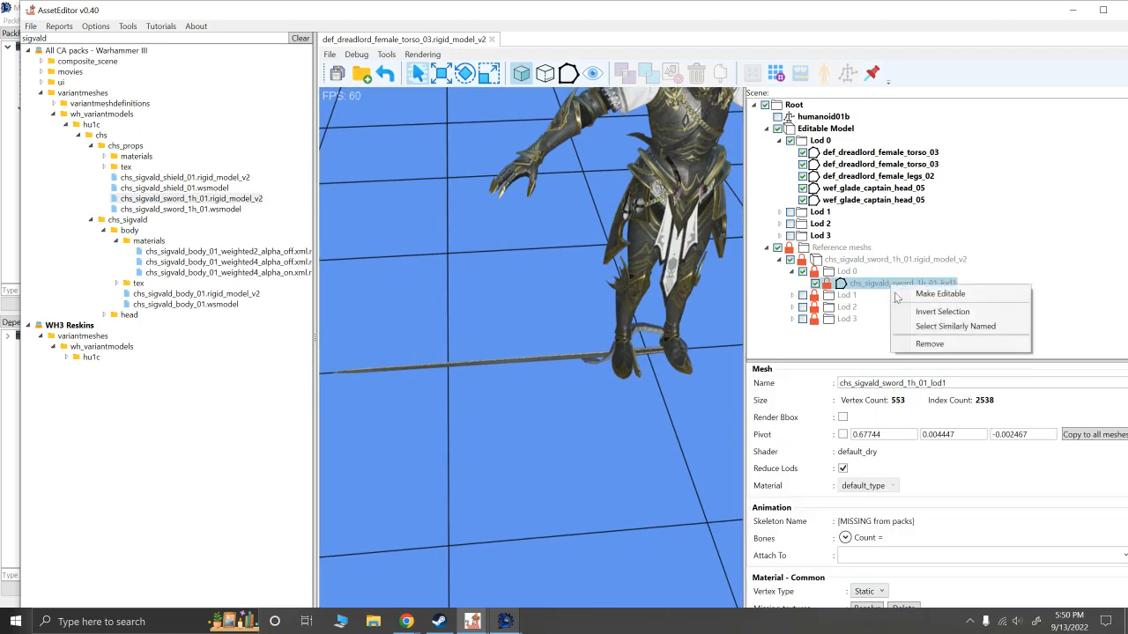
left_click(912, 294)
Step: Attach the chs_sigvald_sword_1h_01_lod1 mesh in Lod 0 to the be_prop_1 bone
left_click(864, 213)
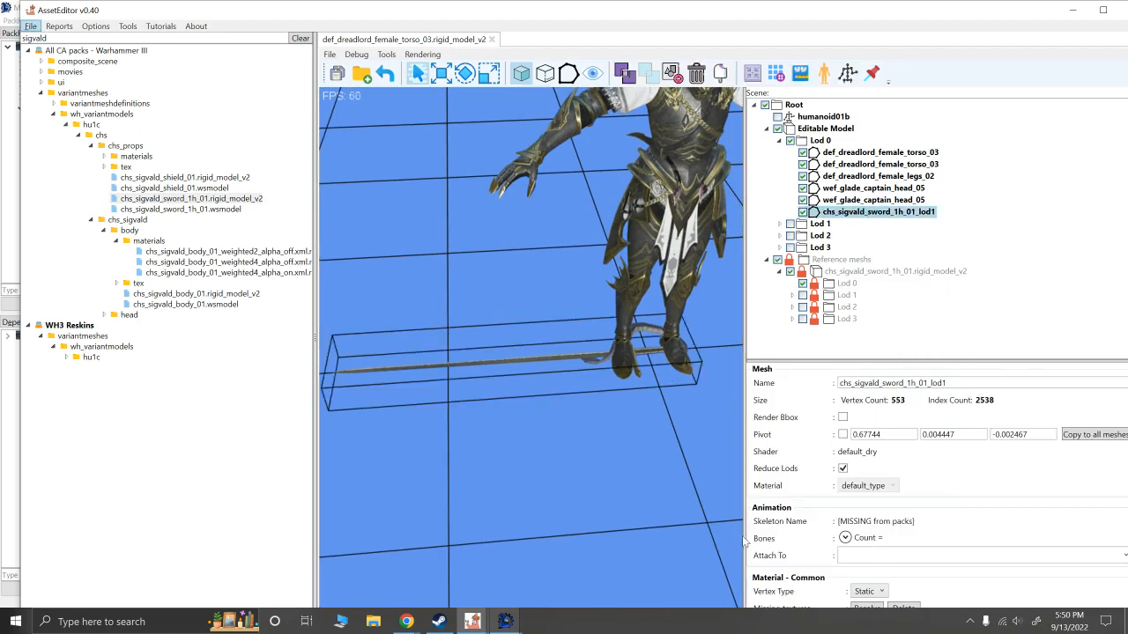
left_click(1124, 557)
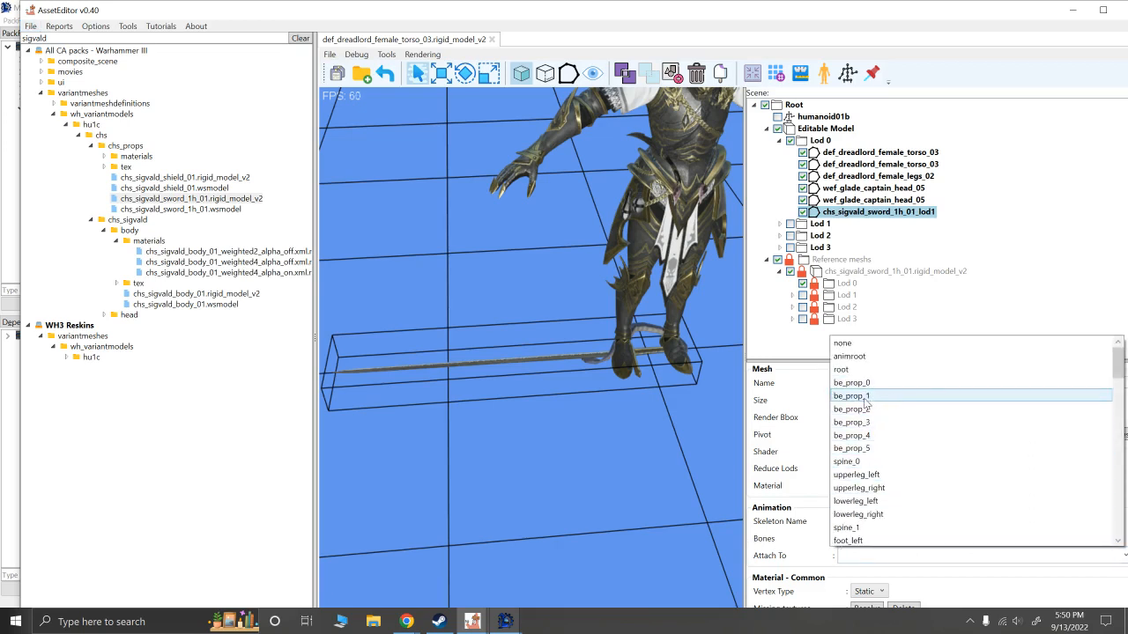
left_click(865, 398)
left_click(670, 487)
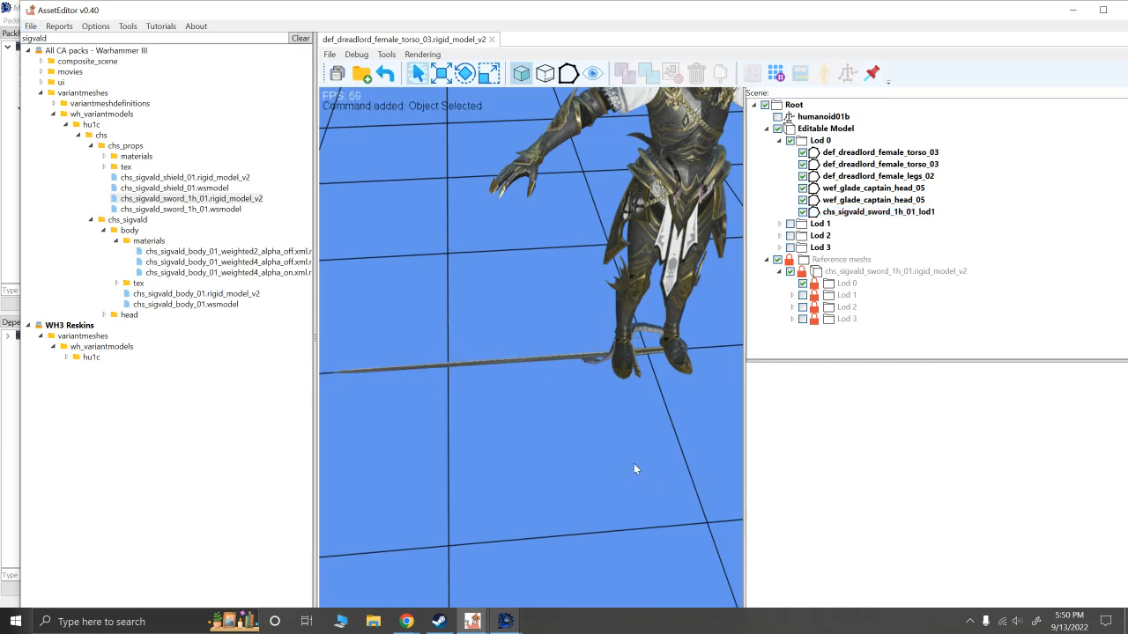
scroll(633, 463, "down", 5)
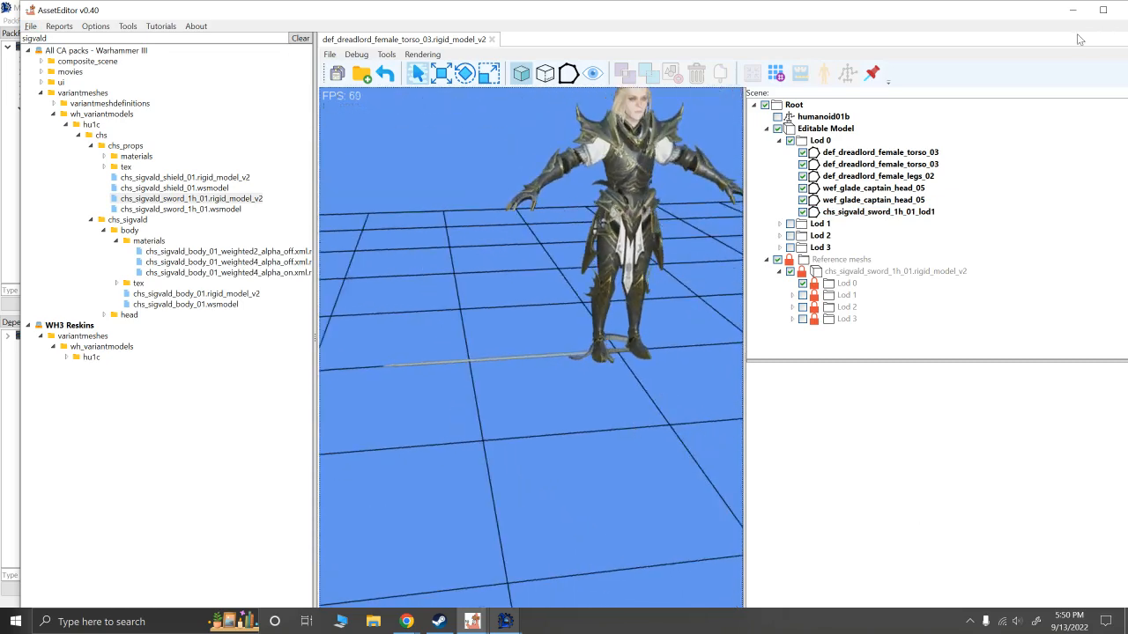
Step: Maximize the window and expand the animation player to check how the attached sword follows the character
double_click(912, 19)
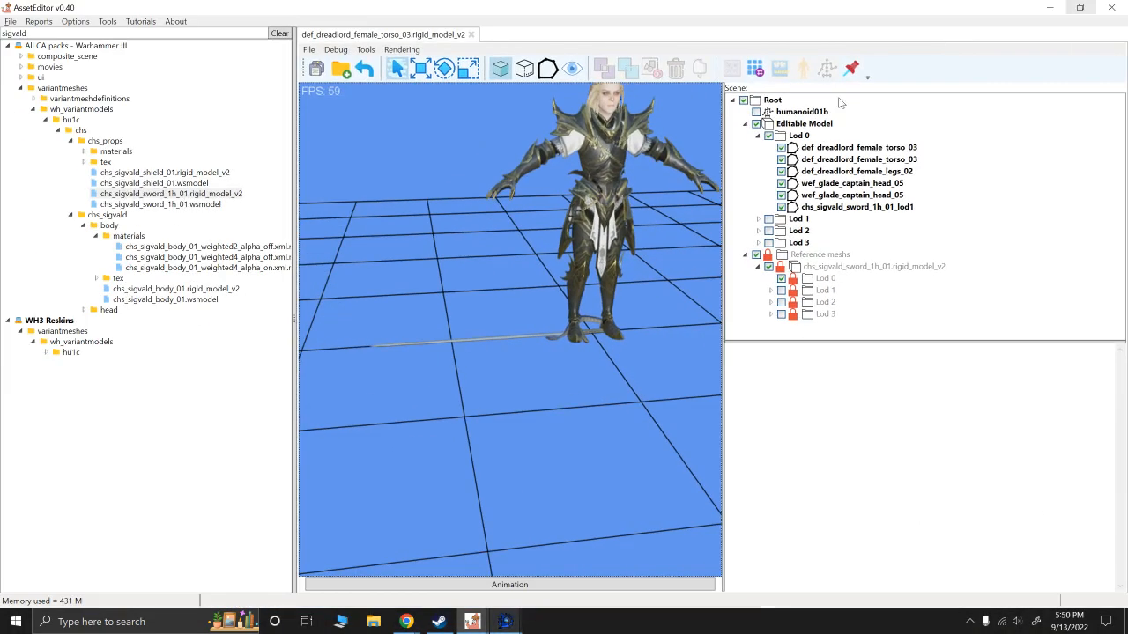
left_click(519, 584)
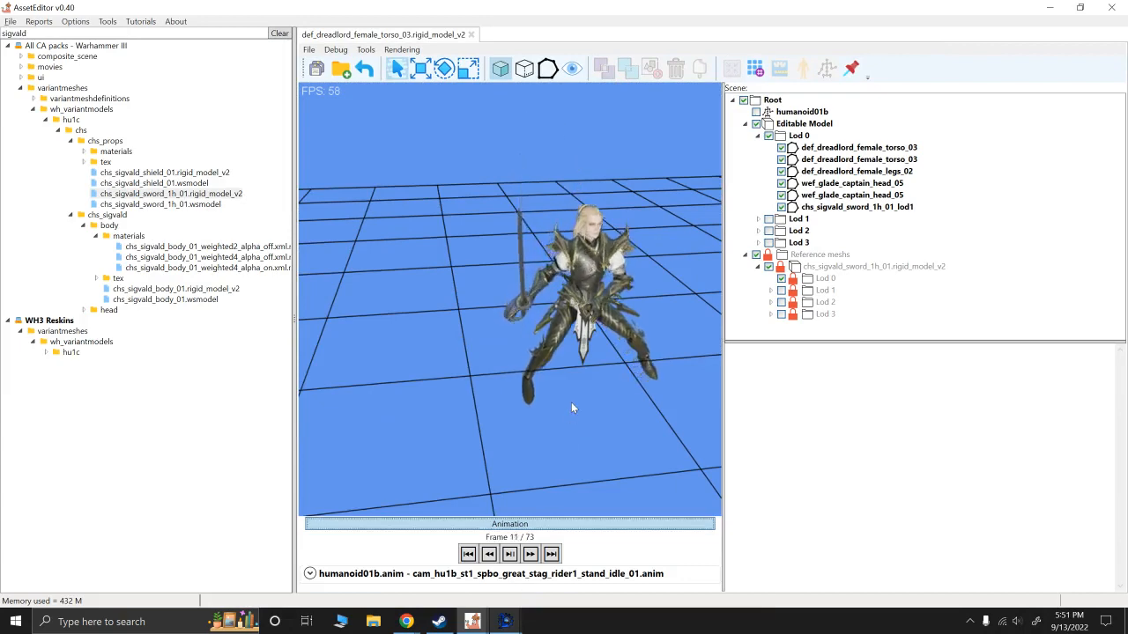
left_click_drag(571, 402, 623, 316)
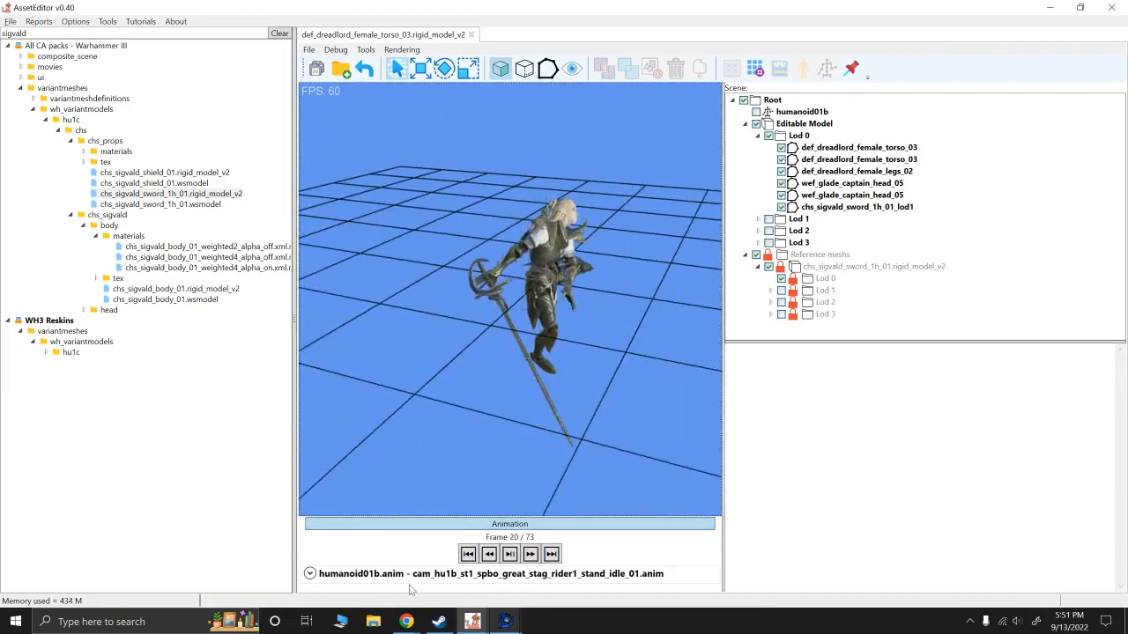
Step: Filter the animations by "stand" and load hu1b_sws_stand_01.anim from the sword_and_shield stand set onto the model
left_click(309, 573)
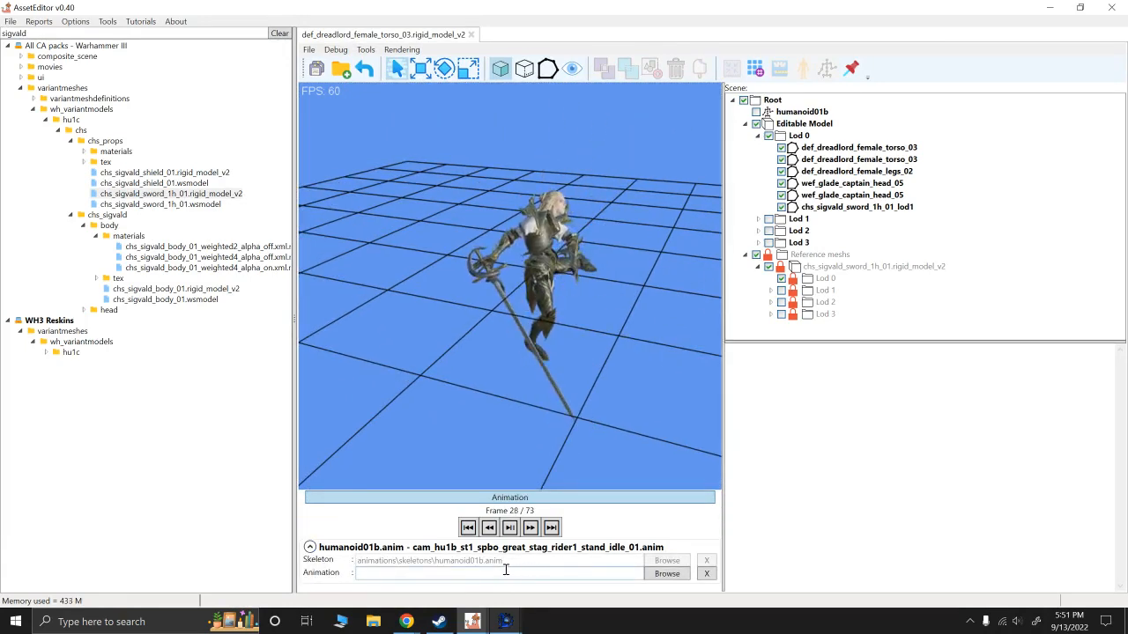
left_click(658, 574)
left_click(436, 473)
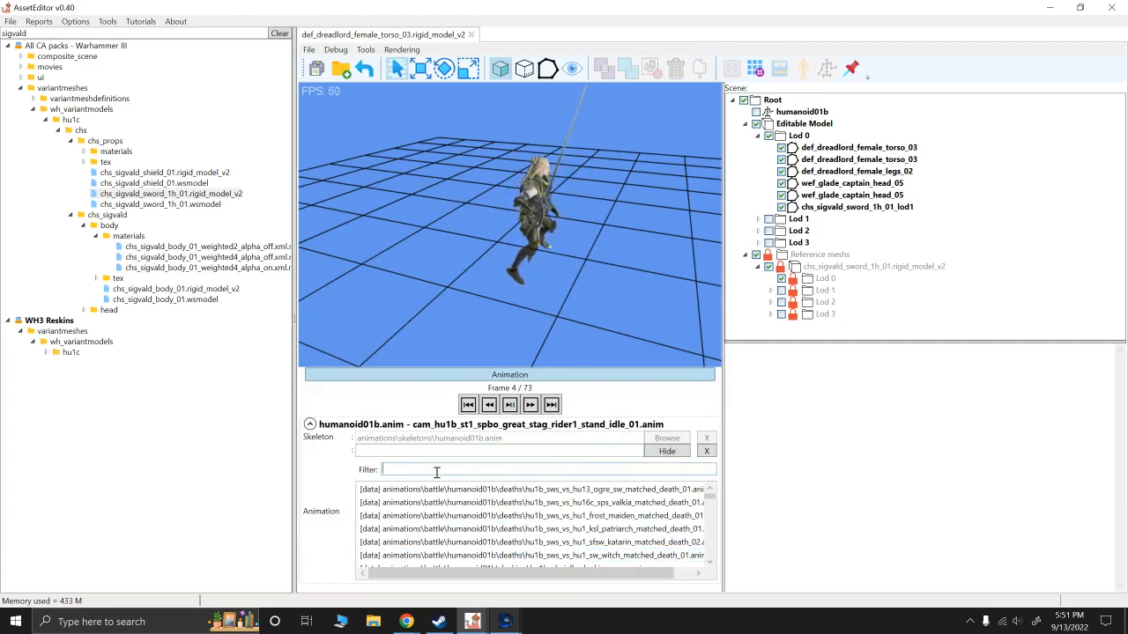
type("stand")
scroll(502, 529, "down", 10)
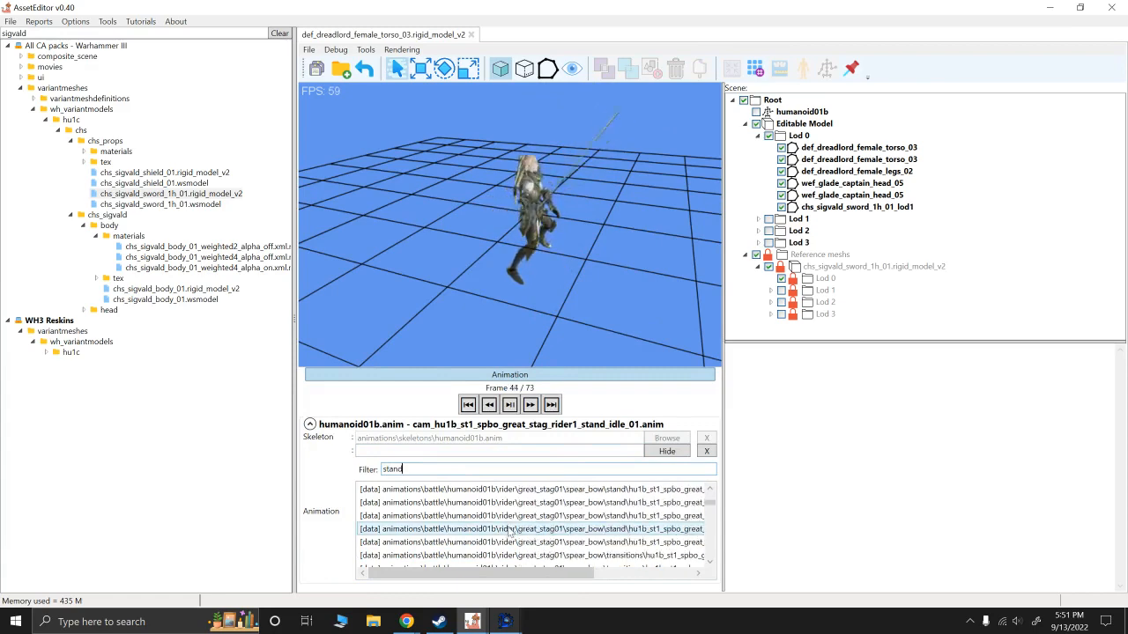
scroll(500, 533, "down", 5)
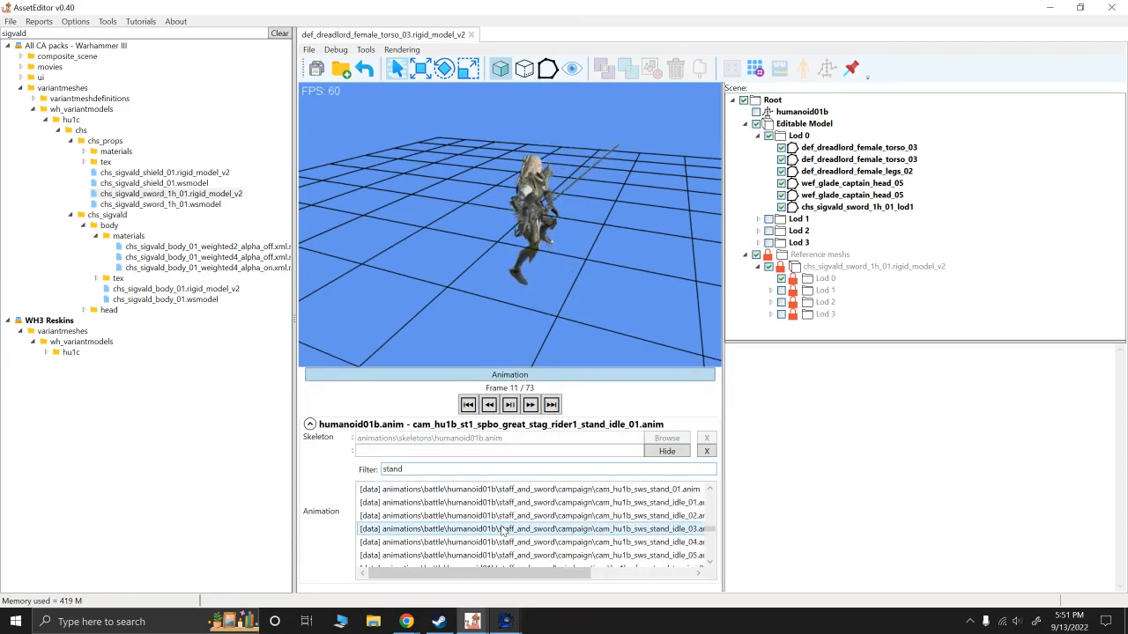
scroll(502, 542, "down", 10)
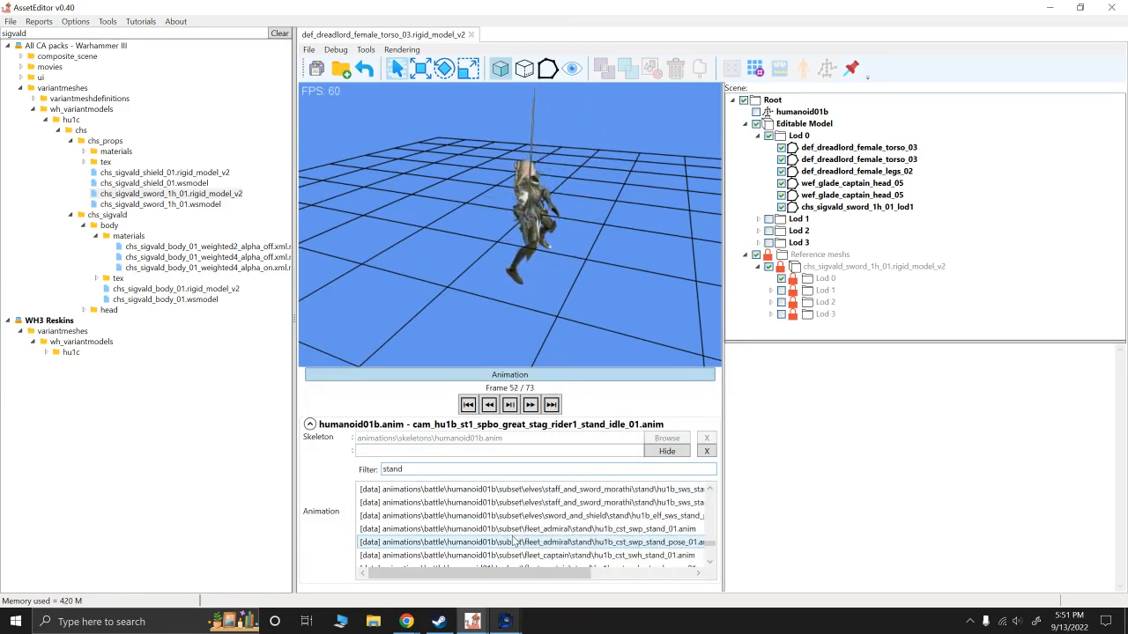
scroll(520, 525, "down", 4)
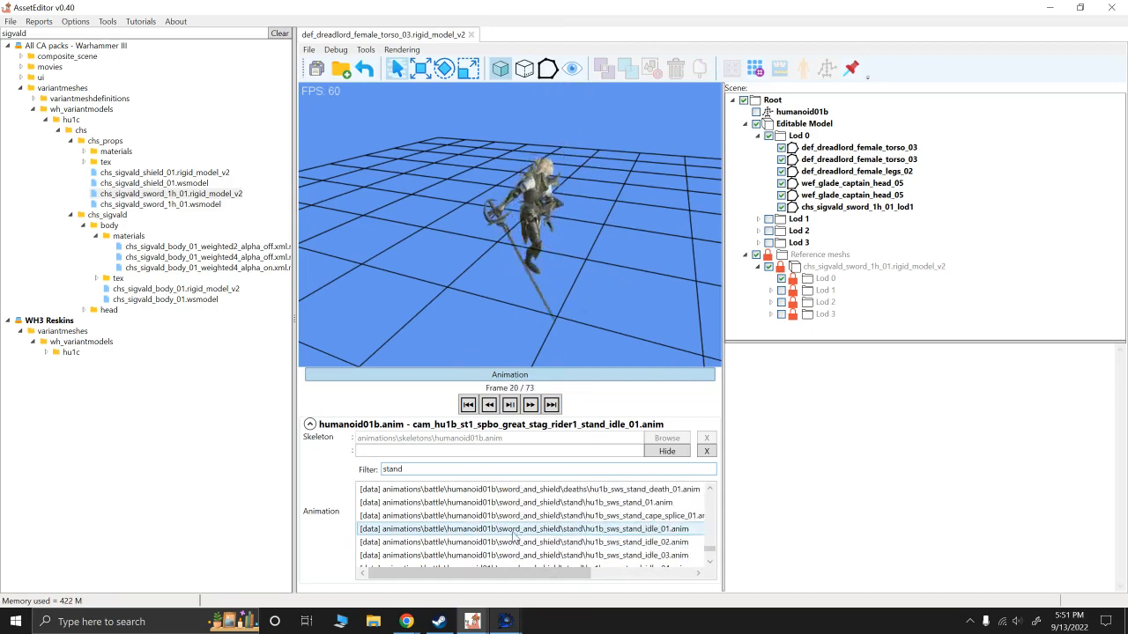
left_click(520, 505)
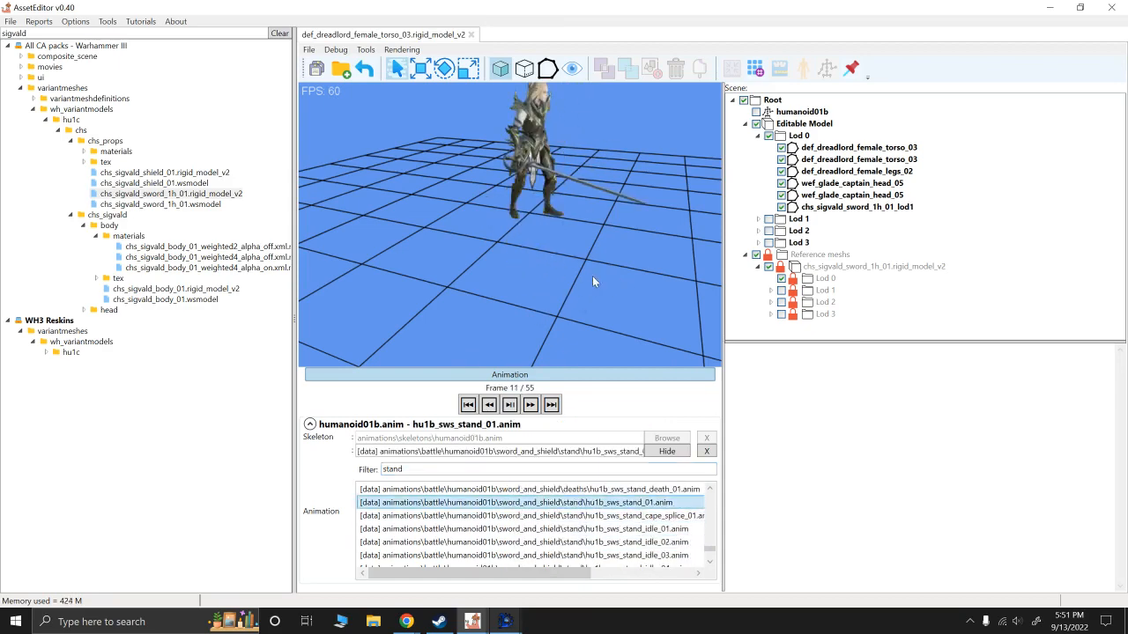
Step: Hide the animation list and examine the character and the sword in her hand from several angles
scroll(588, 299, "up", 4)
left_click_drag(589, 298, 584, 213)
scroll(564, 242, "down", 4)
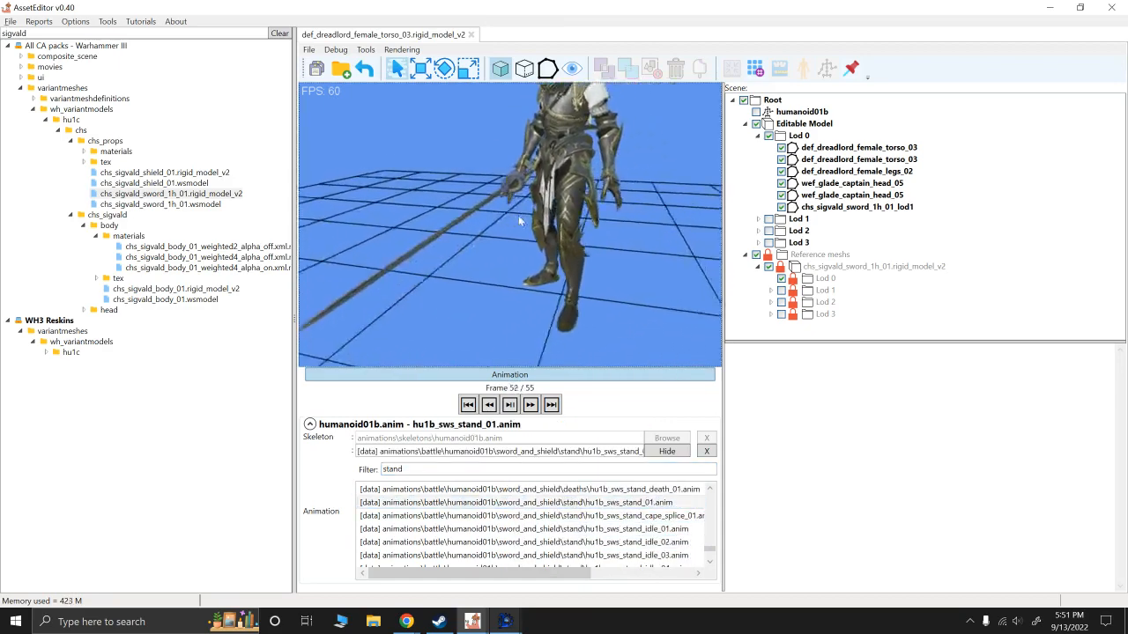
scroll(555, 264, "up", 2)
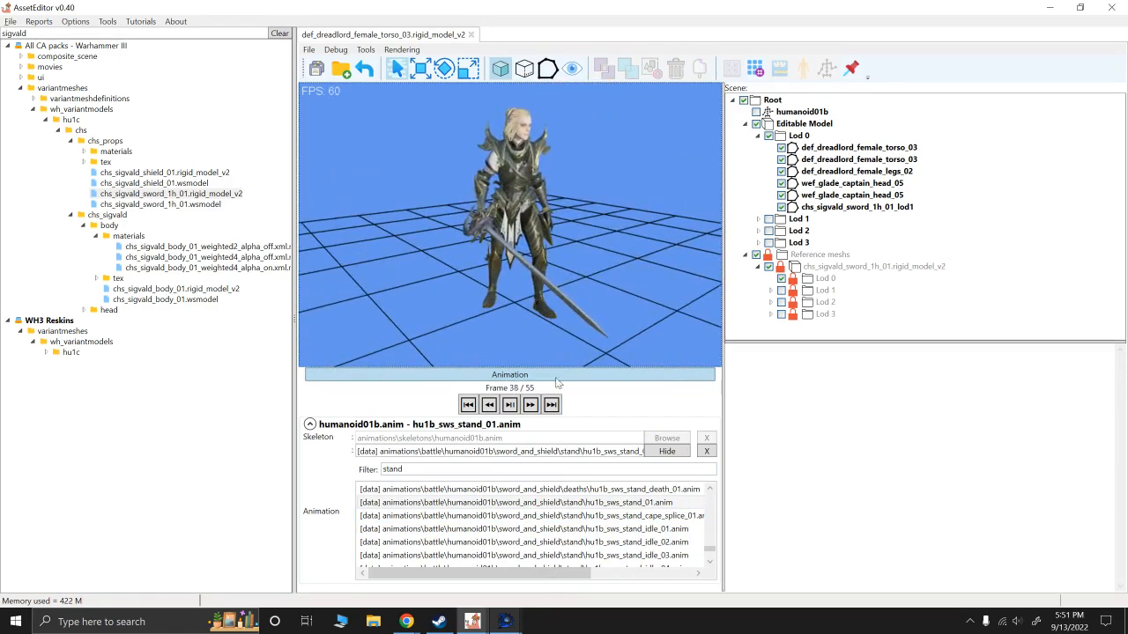
left_click(667, 451)
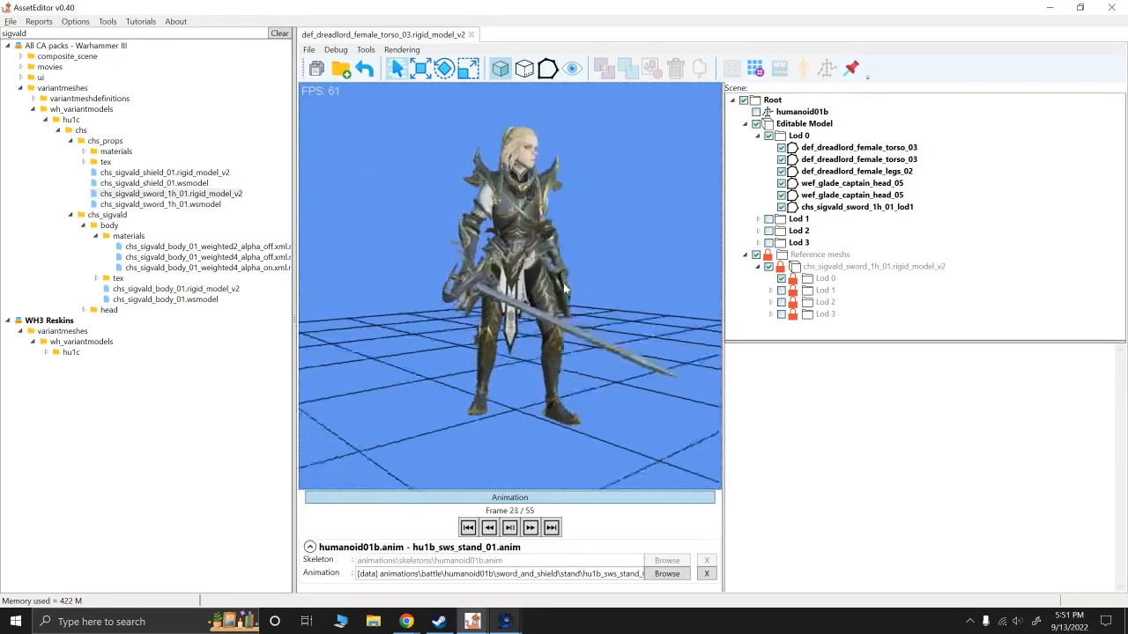
left_click_drag(629, 284, 602, 285)
left_click_drag(614, 288, 554, 314)
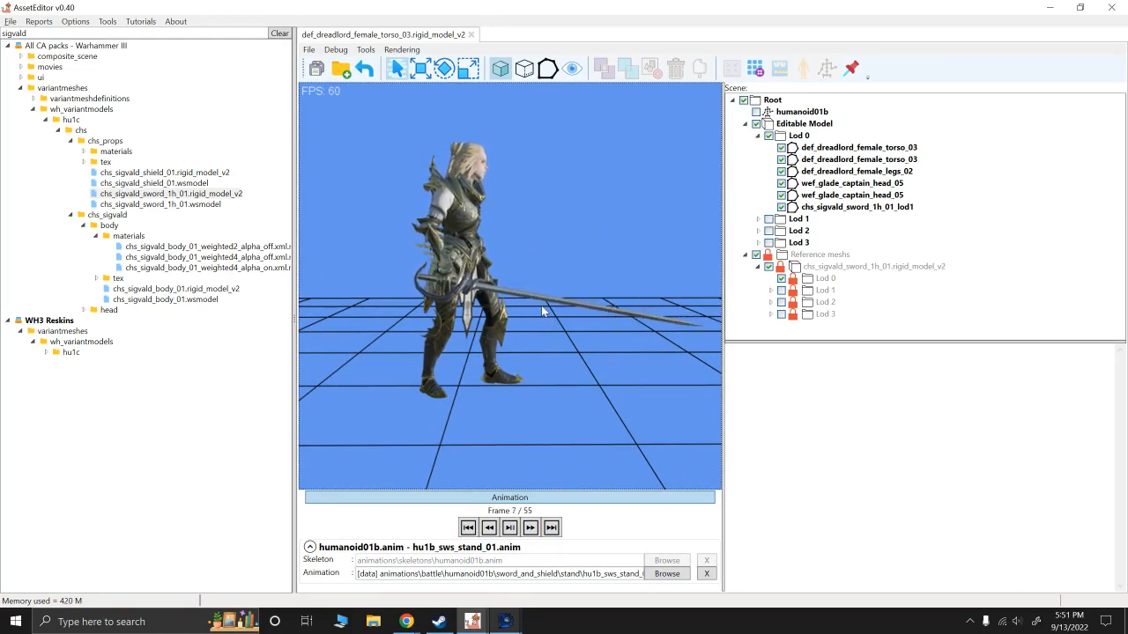
left_click_drag(568, 258, 480, 264)
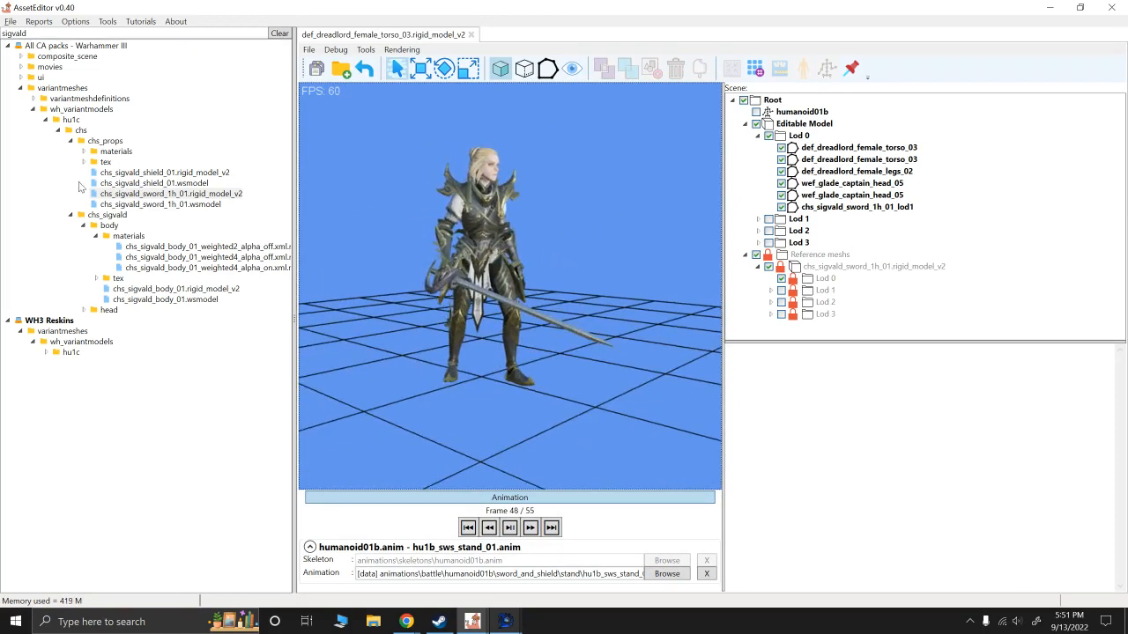
Step: Collapse the CA packs, clear the file filter and load the recent pack Masked_Mustachios_Lady_Sigvald.pack
left_click(8, 46)
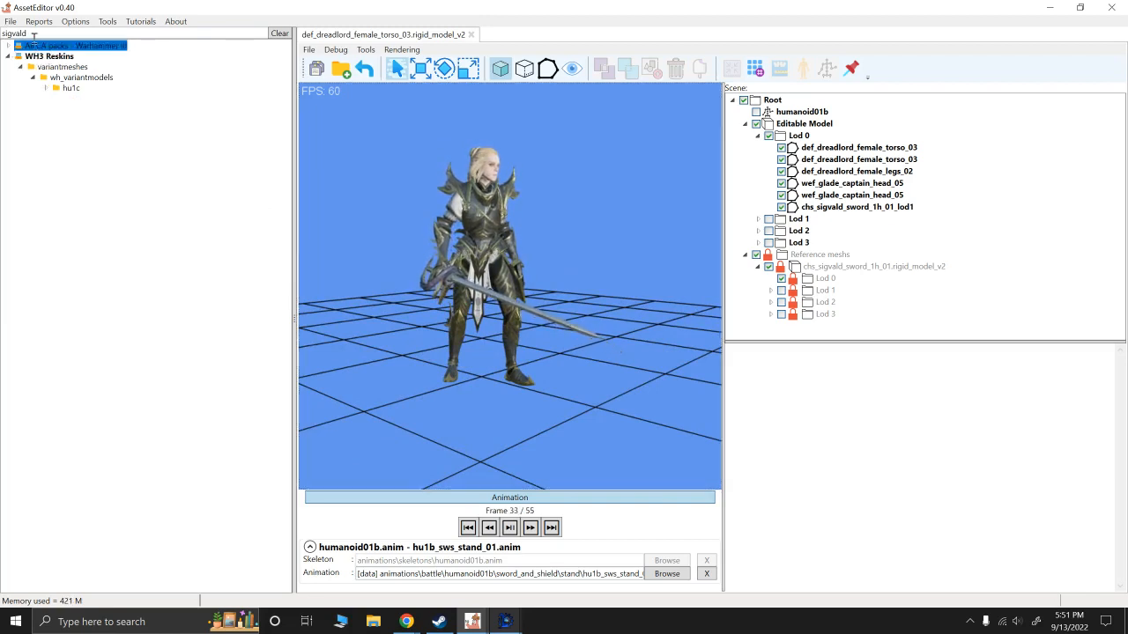
double_click(26, 33)
key("BackSpace")
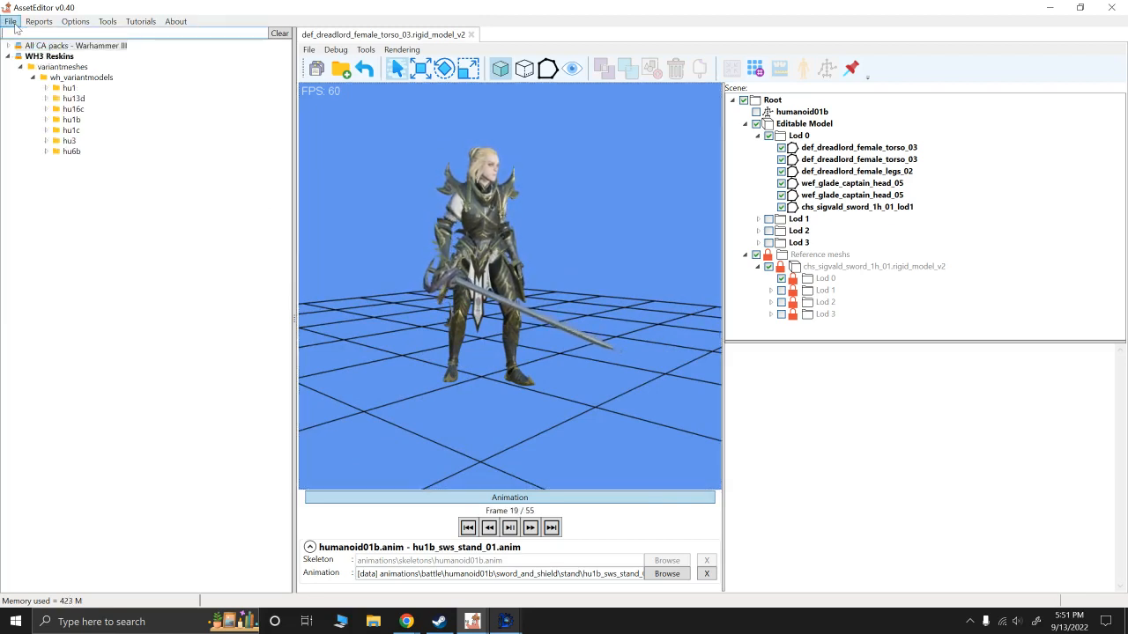
left_click(11, 21)
left_click(10, 21)
left_click(10, 23)
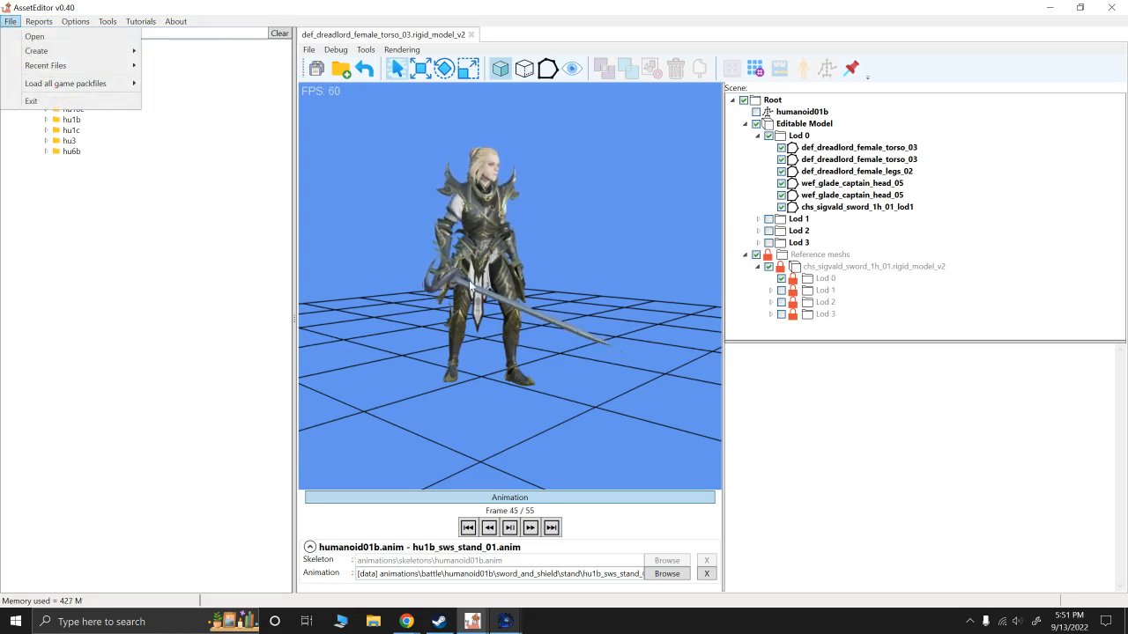
mouse_move(38, 69)
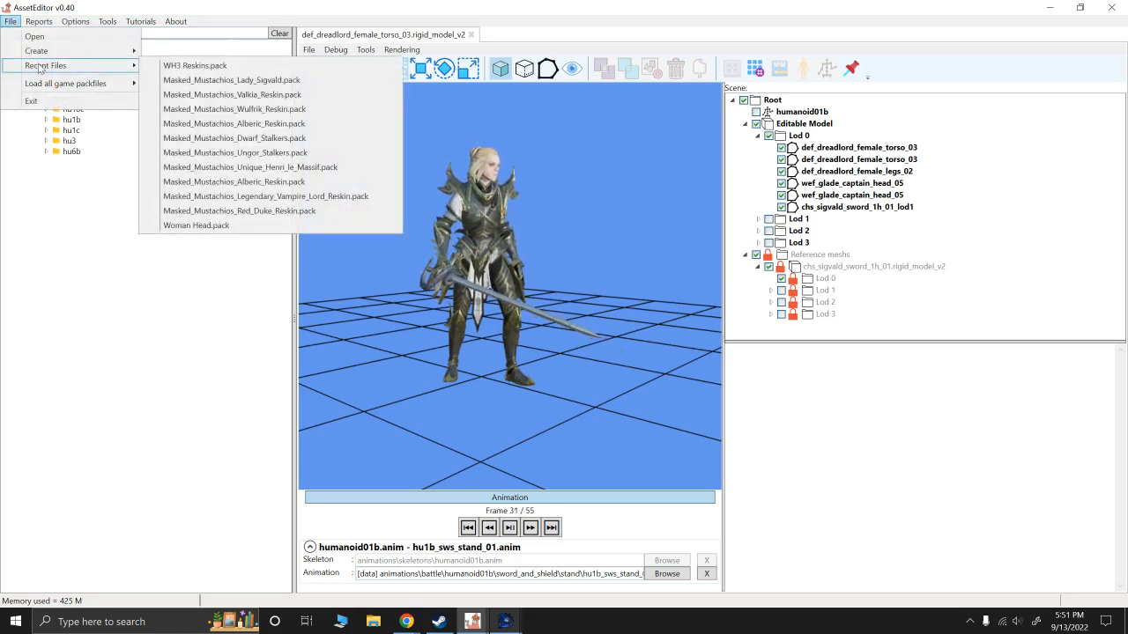
left_click(176, 80)
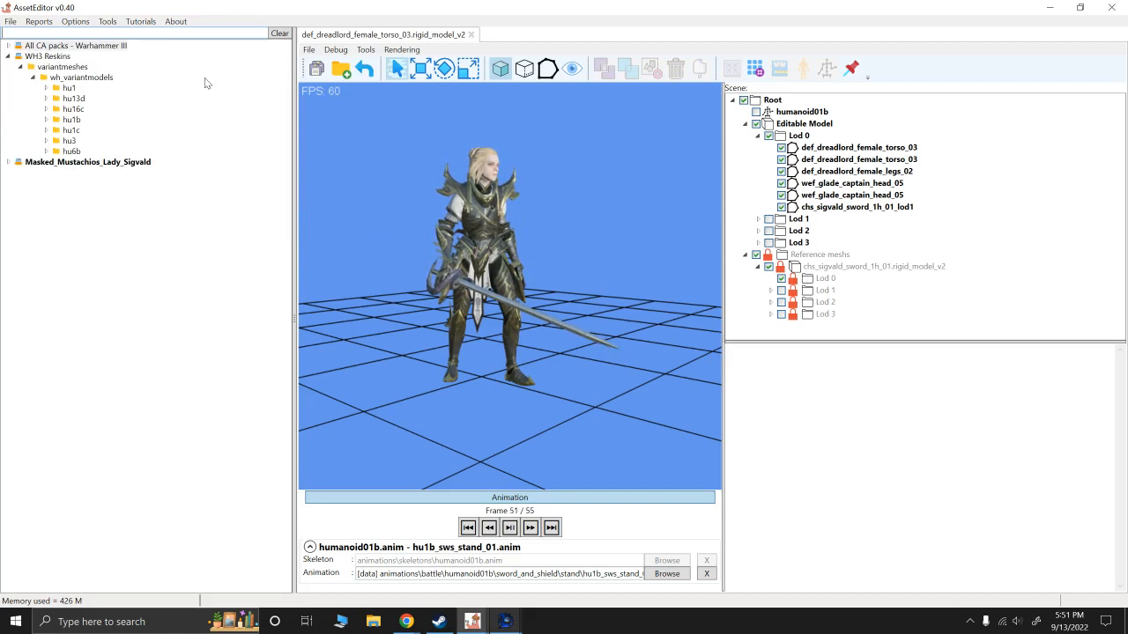
Step: Open chs_sigvald_sword_02.rigid_model_v2 from the Lady Sigvald pack's chs_props folder and inspect the sword
left_click(9, 162)
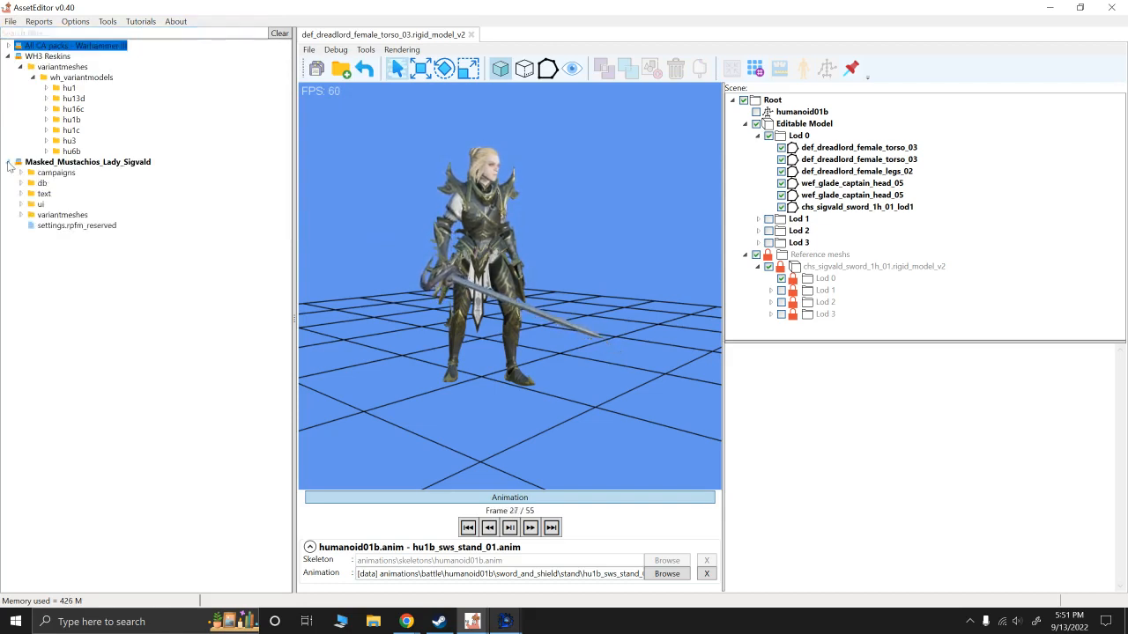
left_click(20, 215)
left_click(34, 236)
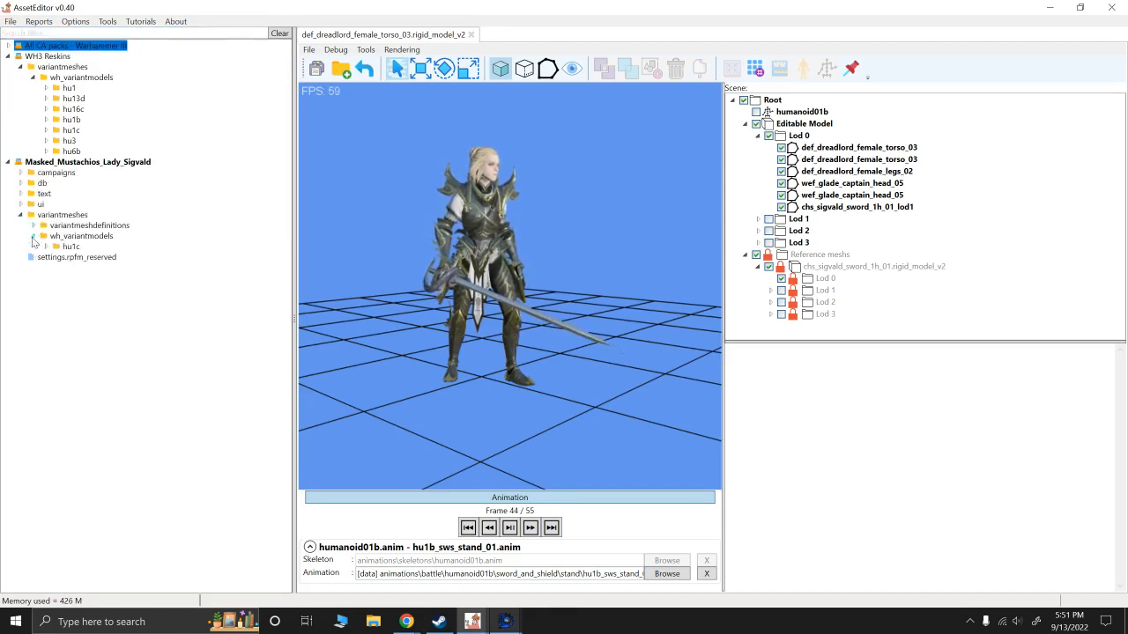
left_click(46, 247)
left_click(58, 258)
left_click(72, 266)
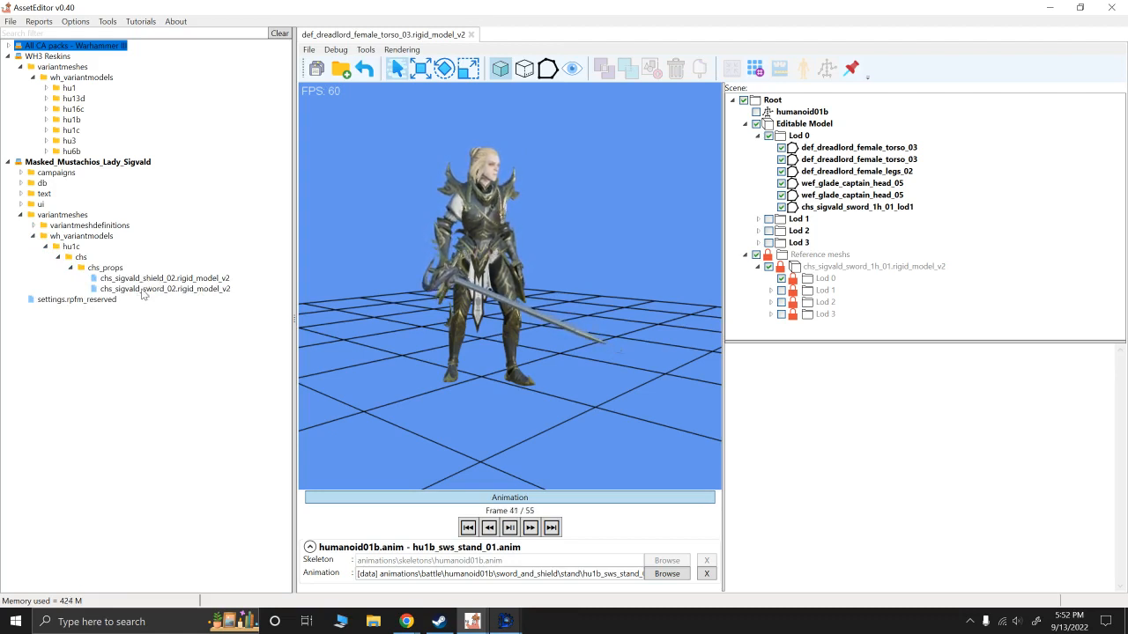
left_click(142, 289)
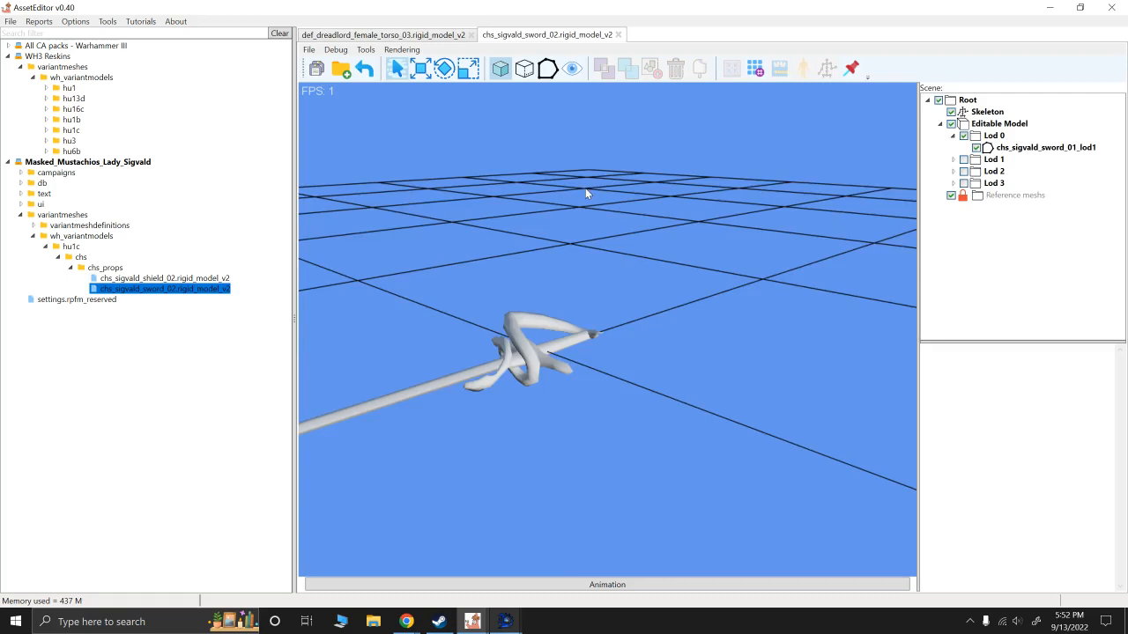
left_click_drag(586, 191, 648, 187)
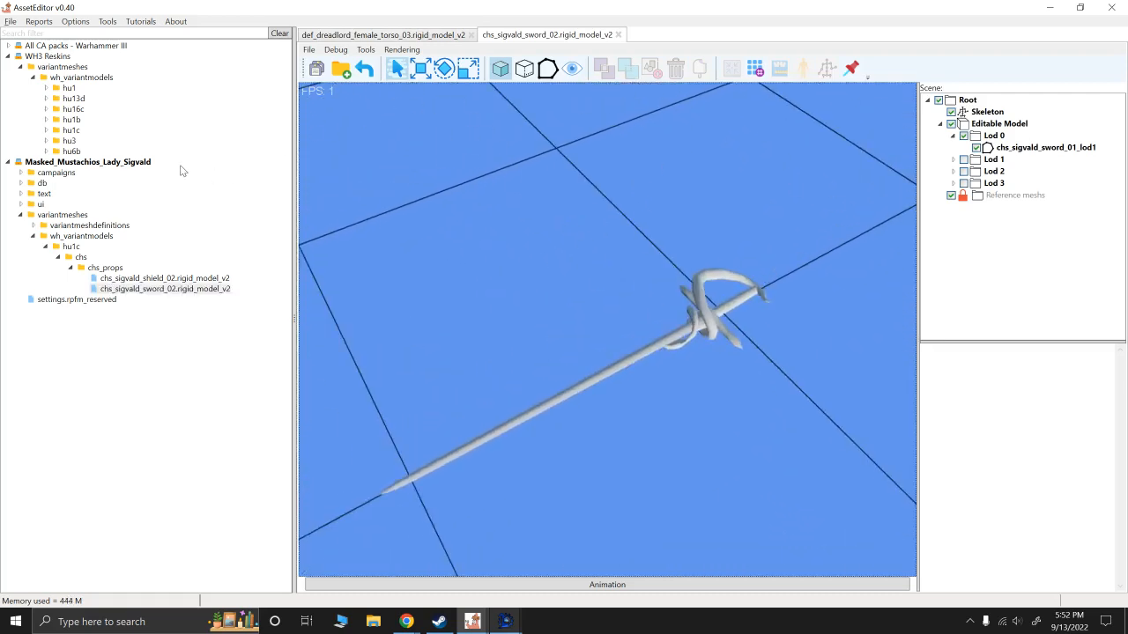
Step: Filter the pack files by sigvald and open chs_sigvald_sword_1h_01.rigid_model_v2 from the WH3 Reskins chs_props folder for inspection
left_click(53, 33)
type("c")
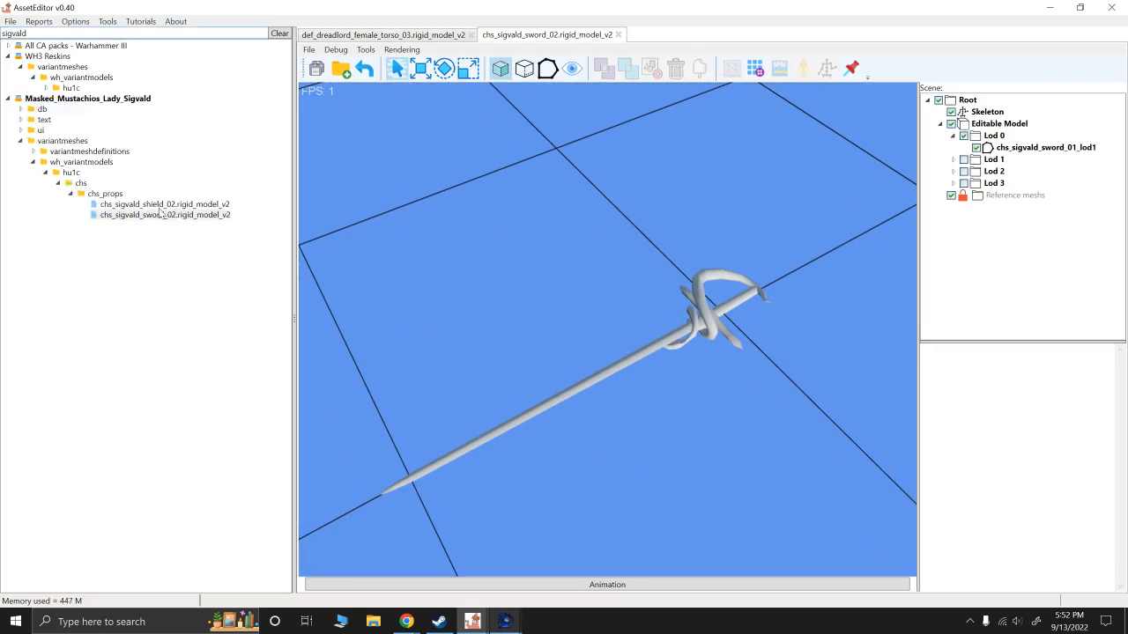
left_click(44, 88)
left_click(58, 98)
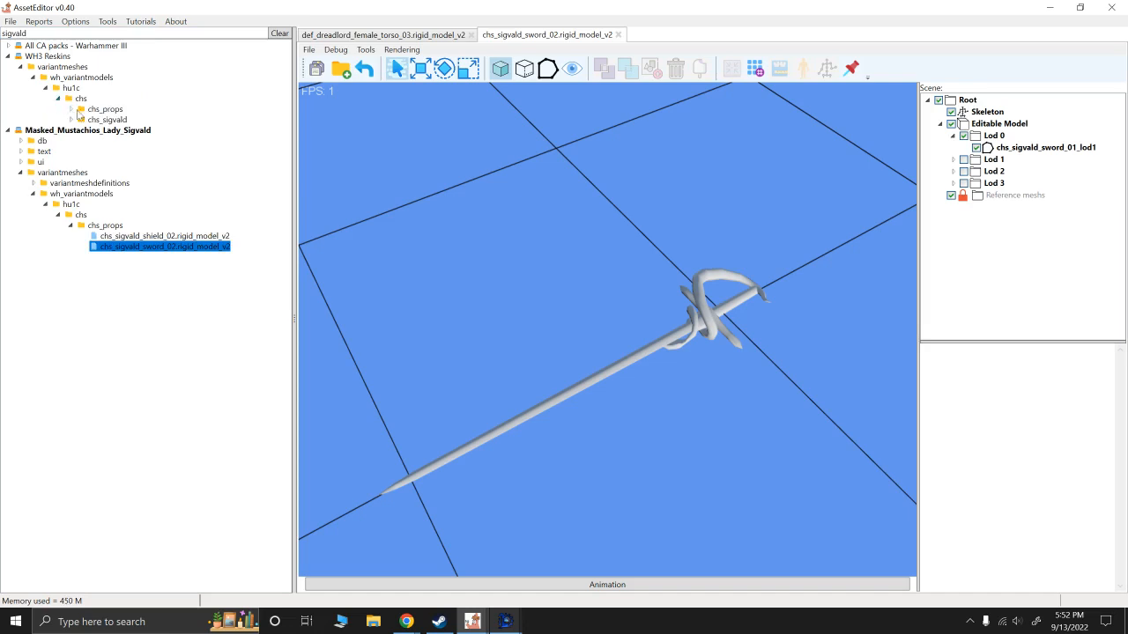
left_click(71, 110)
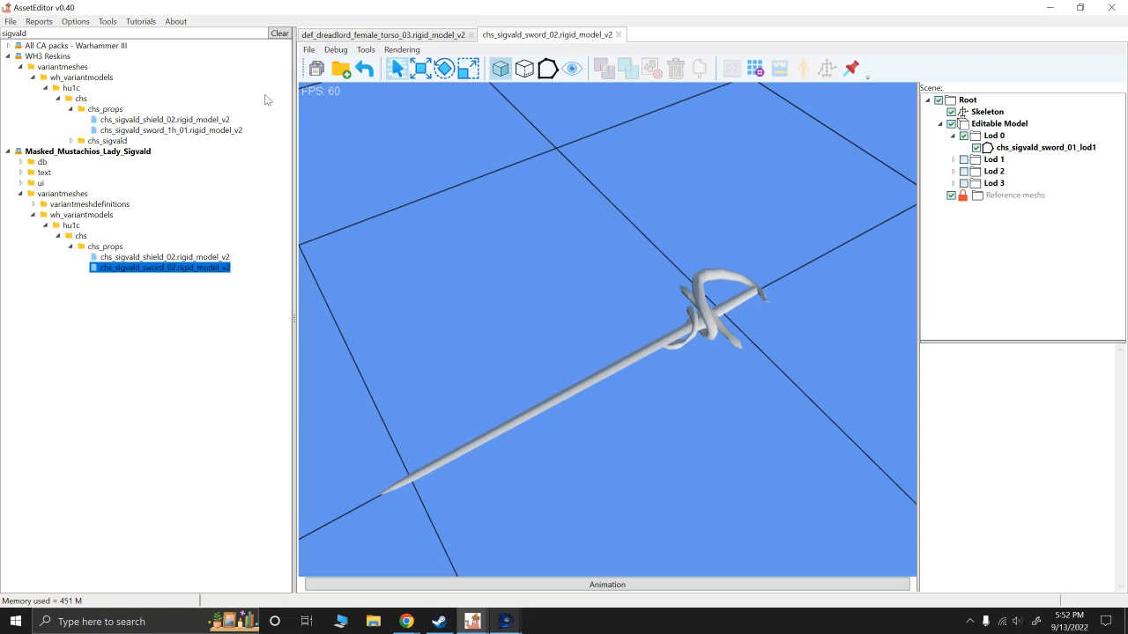
left_click(183, 130)
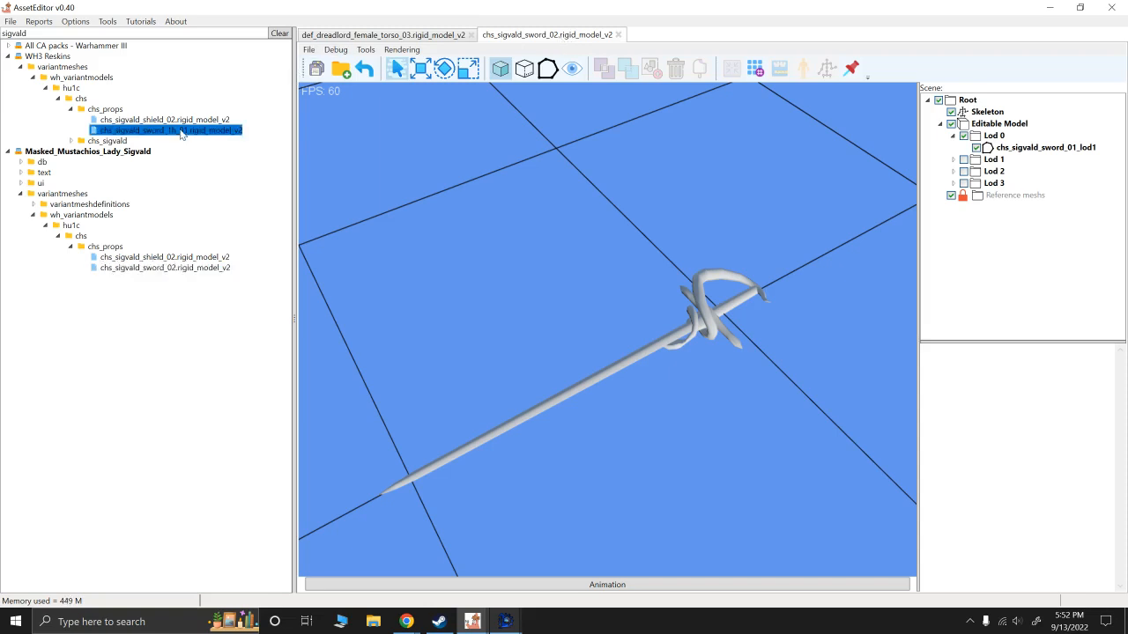
double_click(181, 131)
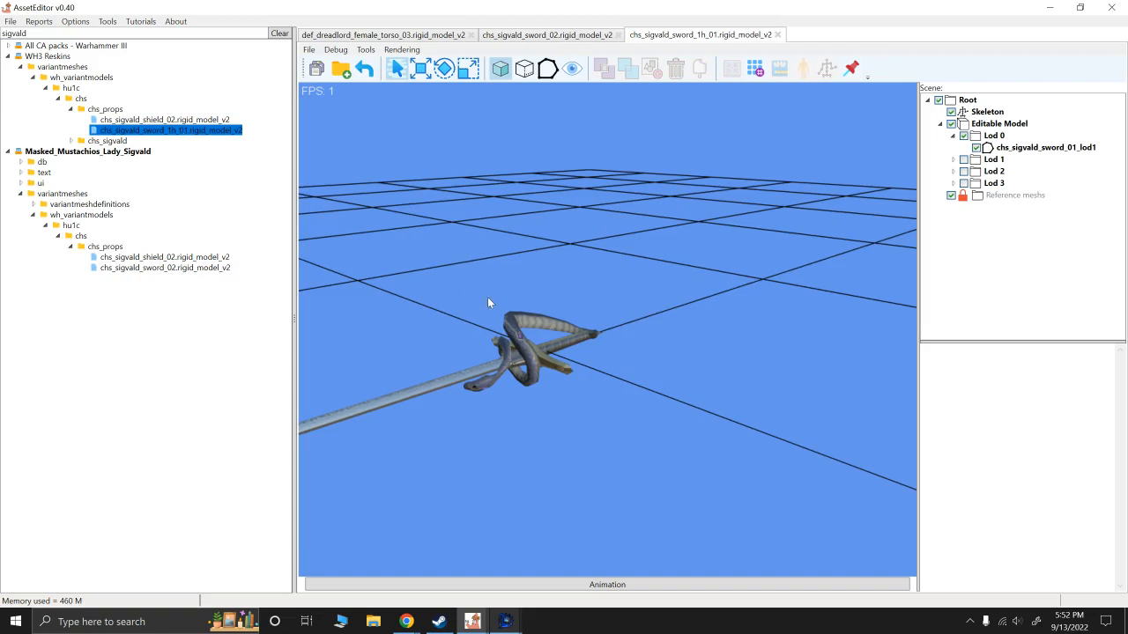
left_click_drag(489, 302, 616, 238)
left_click_drag(532, 219, 626, 204)
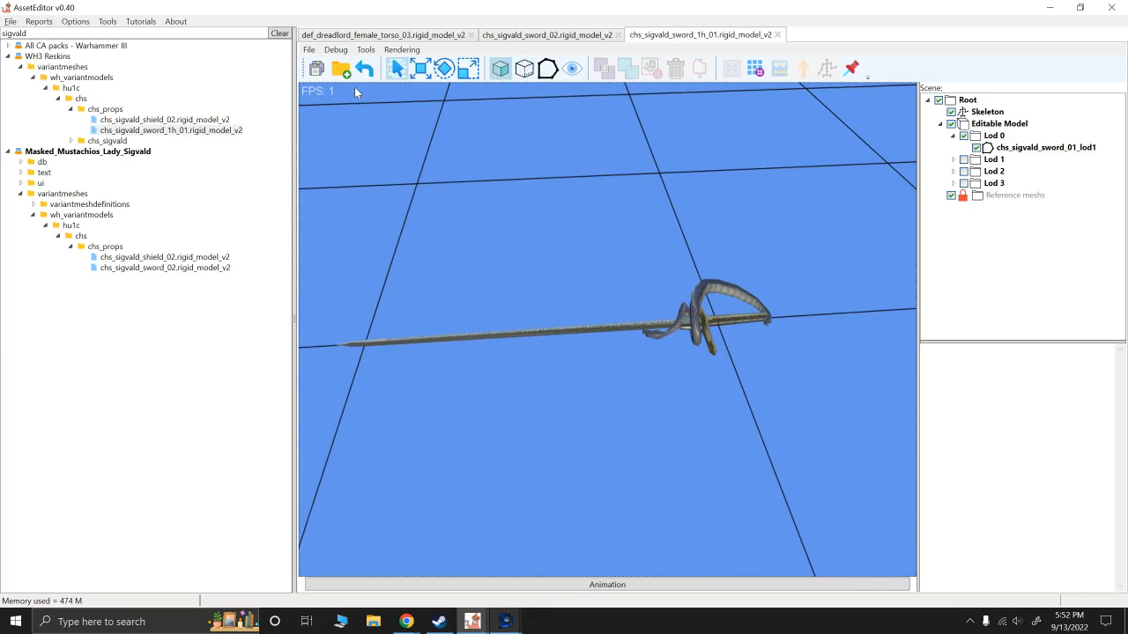
Step: Save the chs_sigvald_sword_1h_01 model into the editable Masked_Mustachios_Lady_Sigvald pack and save that pack
left_click(316, 70)
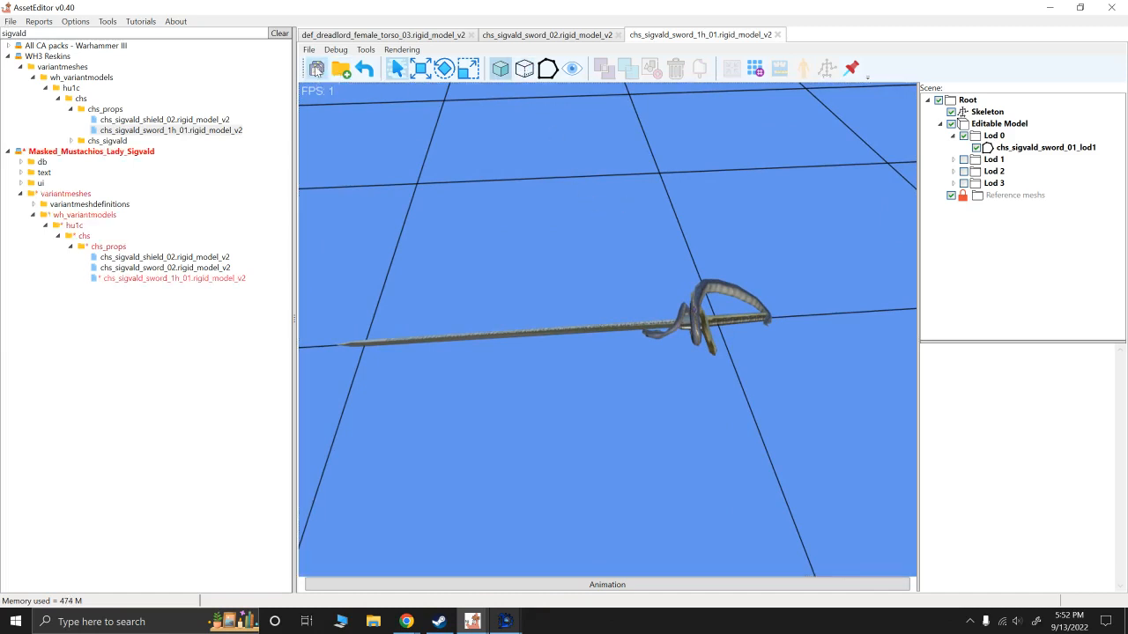
left_click(31, 152)
right_click(33, 151)
left_click(68, 227)
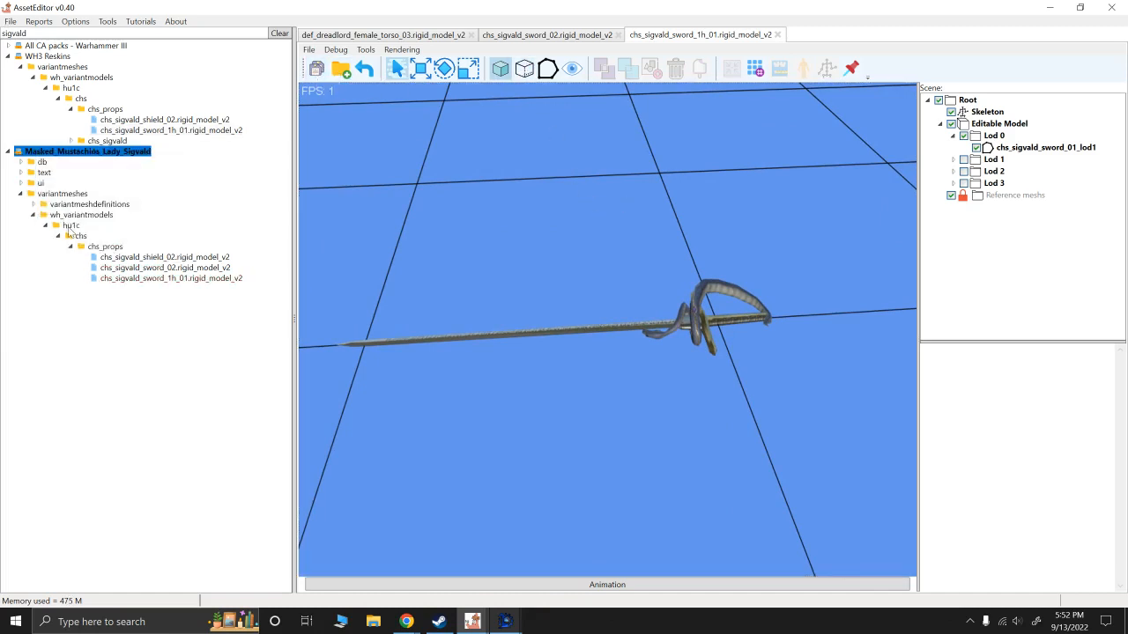
Step: Set WH3 Reskins as the editable pack
right_click(57, 151)
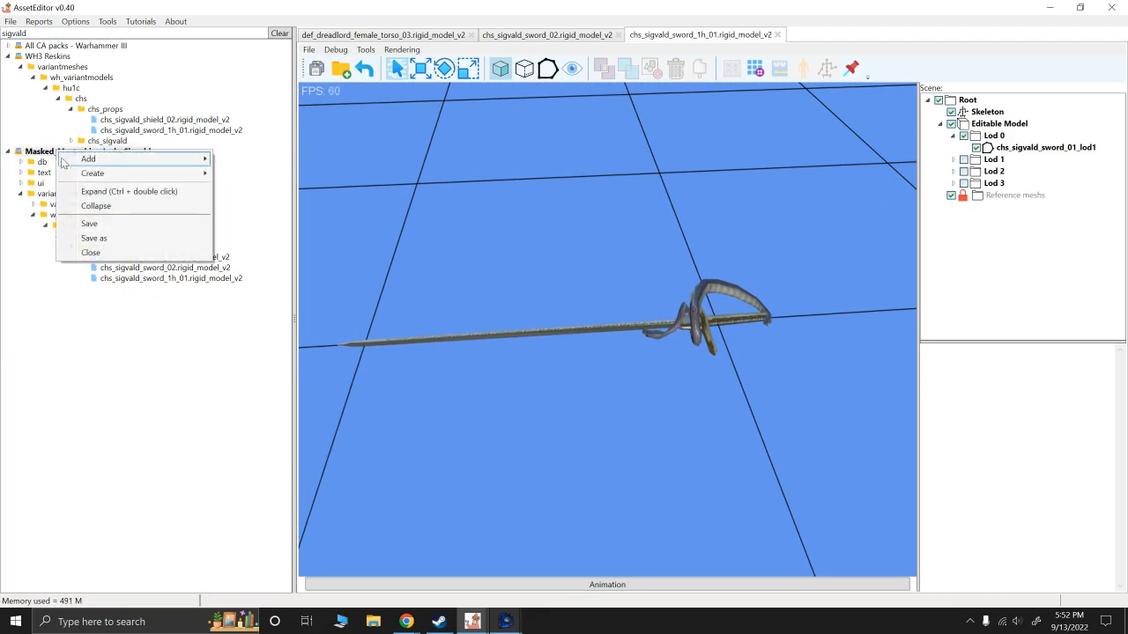
left_click(50, 55)
right_click(46, 57)
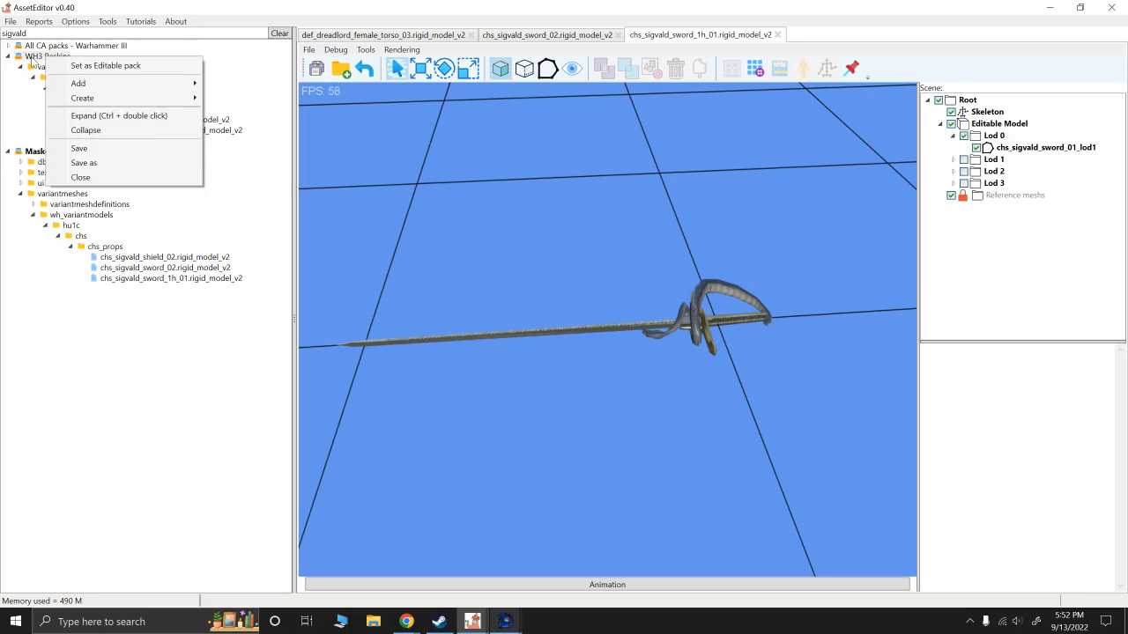
left_click(92, 66)
Step: Save the chs_sigvald_sword_1h_01 model into the WH3 Reskins pack and save that pack
left_click(317, 68)
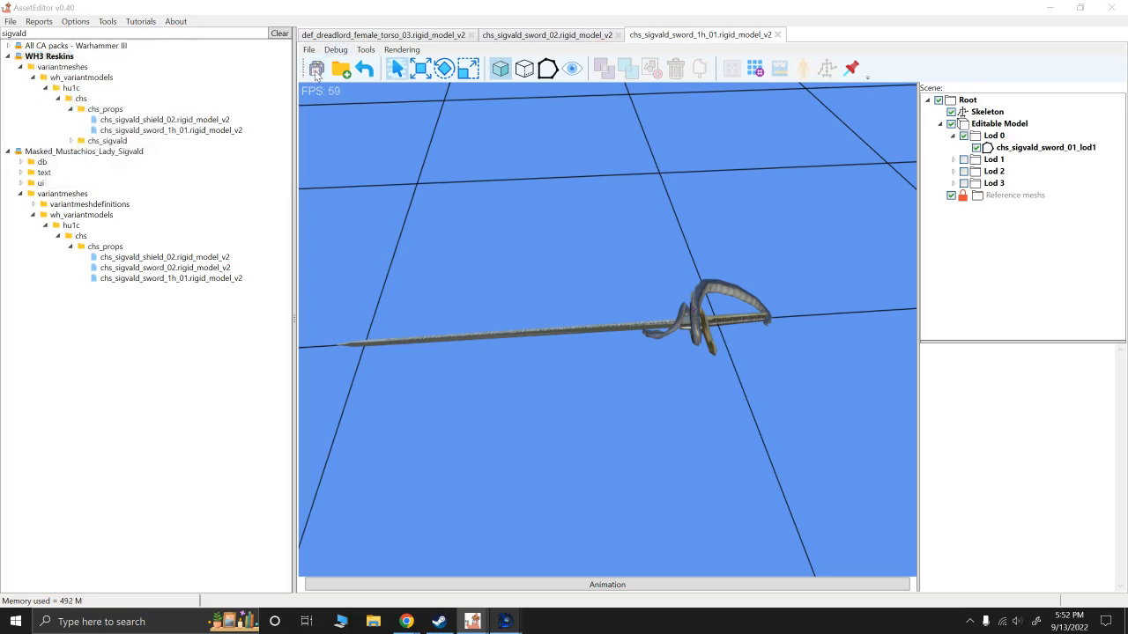
left_click(614, 368)
left_click(49, 56)
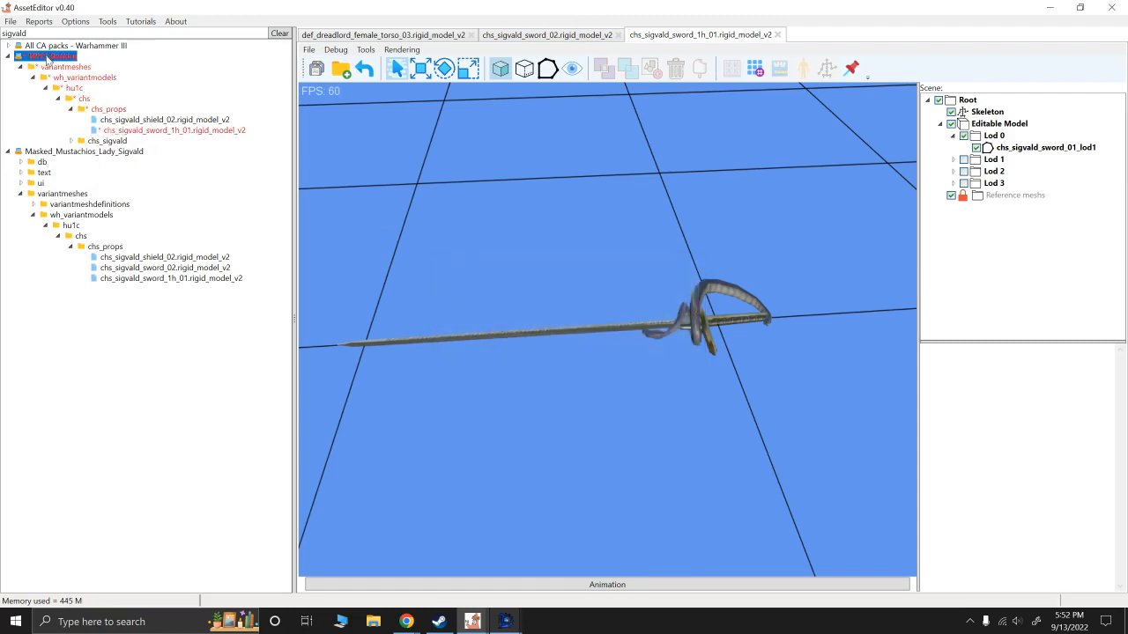
right_click(50, 56)
left_click(81, 144)
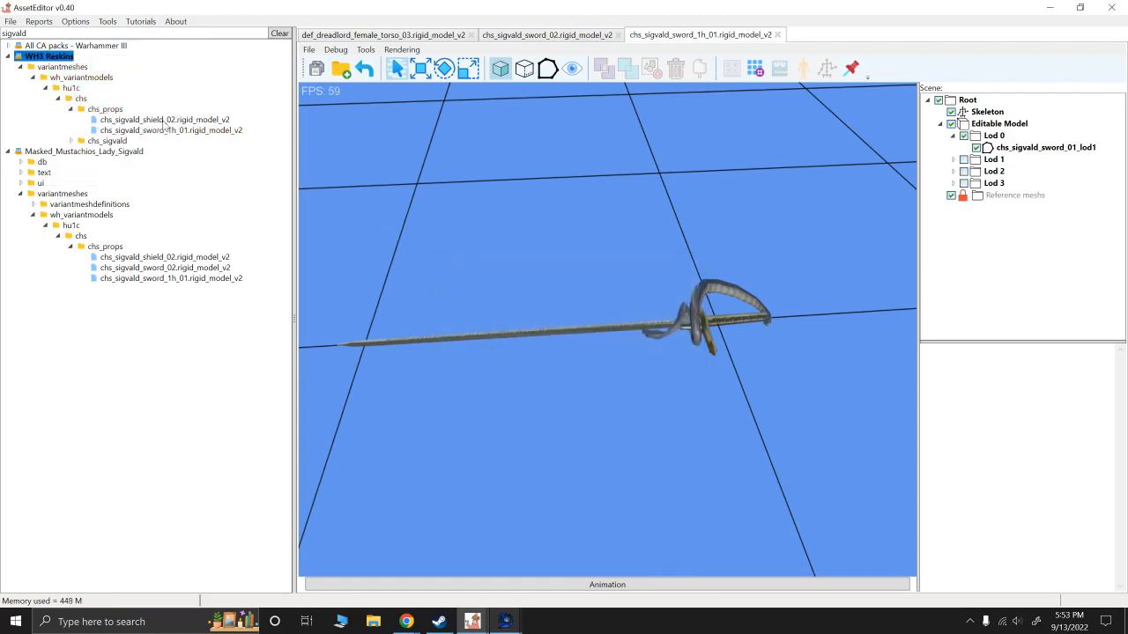
Step: Compare chs_sigvald_sword_02 with chs_sigvald_sword_1h_01, then close the chs_sigvald_sword_1h_01 model
left_click(559, 35)
mouse_move(681, 206)
left_mouse_down()
mouse_move(641, 243)
mouse_move(690, 189)
left_mouse_up()
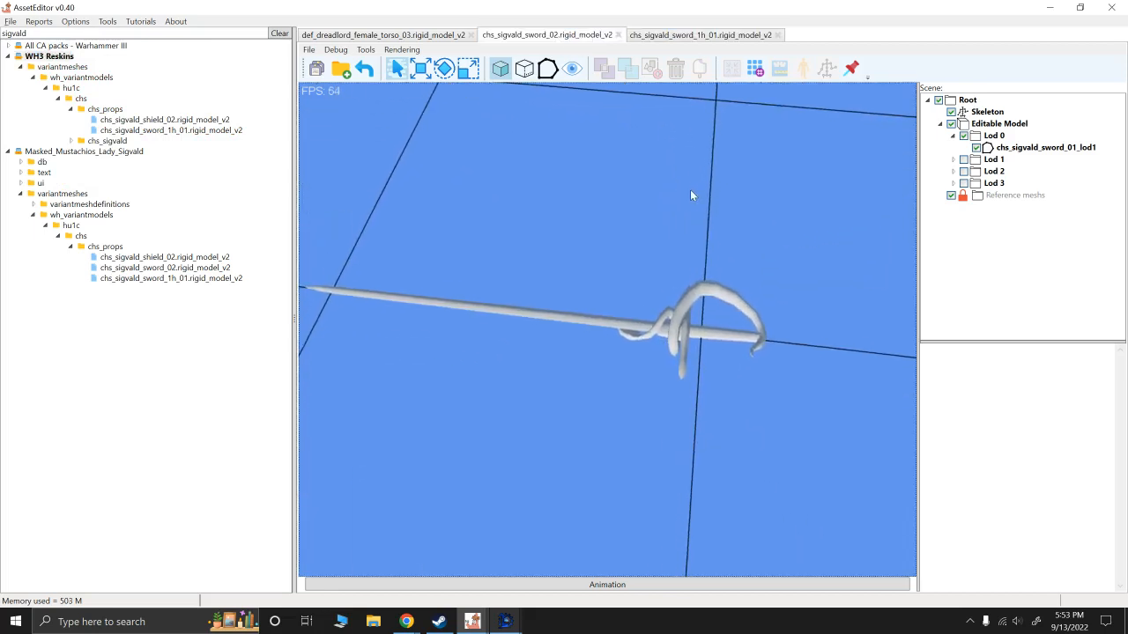
left_click(772, 35)
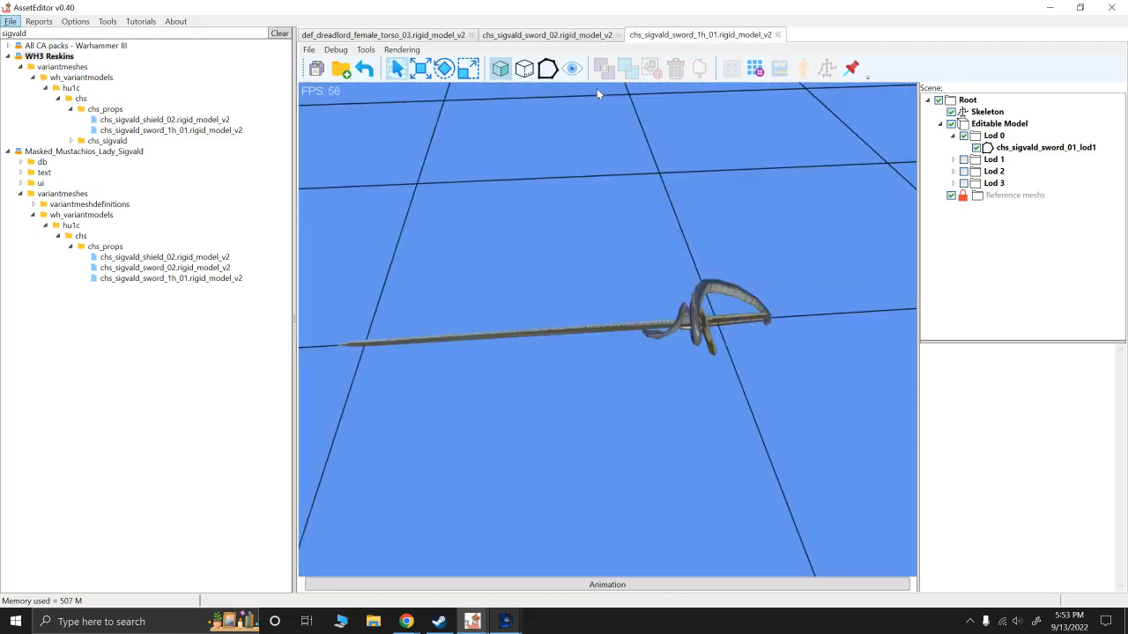
left_click(569, 37)
left_click(771, 35)
left_click(777, 35)
left_click_drag(776, 199, 758, 212)
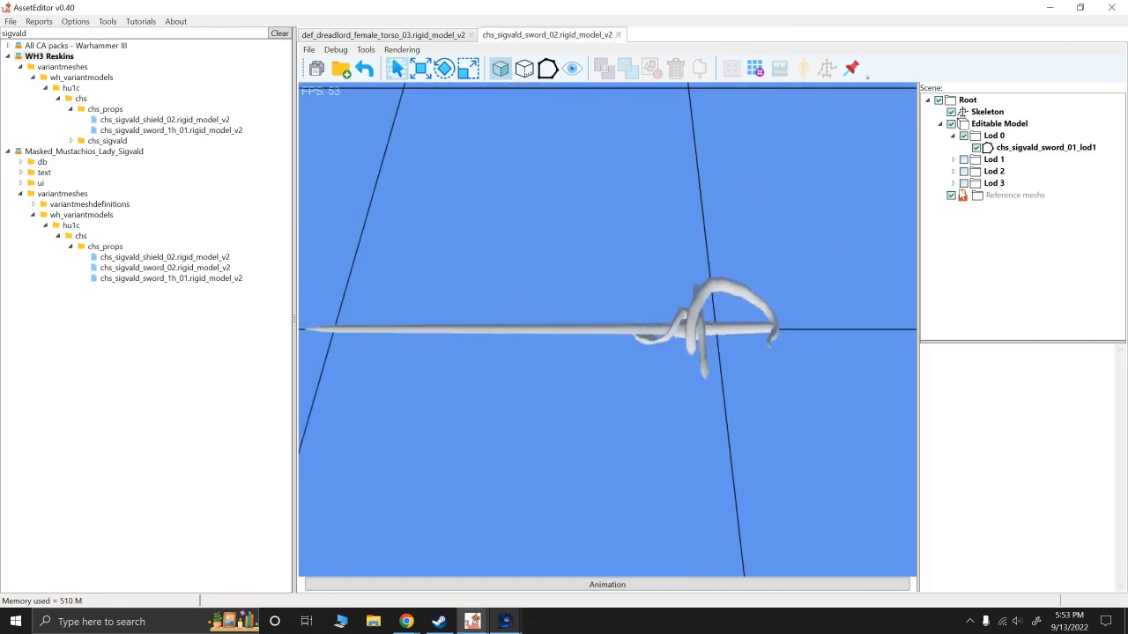
Step: Select the Lod 0 mesh chs_sigvald_sword_01_lod1, display its pivot and bounding box, and inspect them around the sword
left_click(1022, 148)
left_click_drag(918, 454, 782, 452)
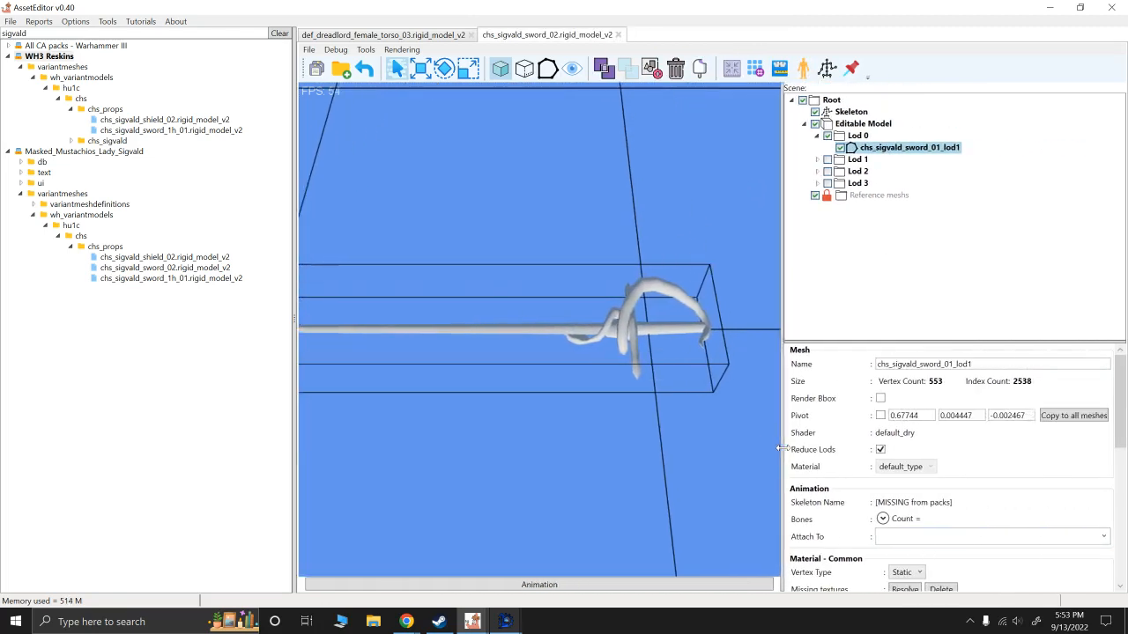
left_click(880, 415)
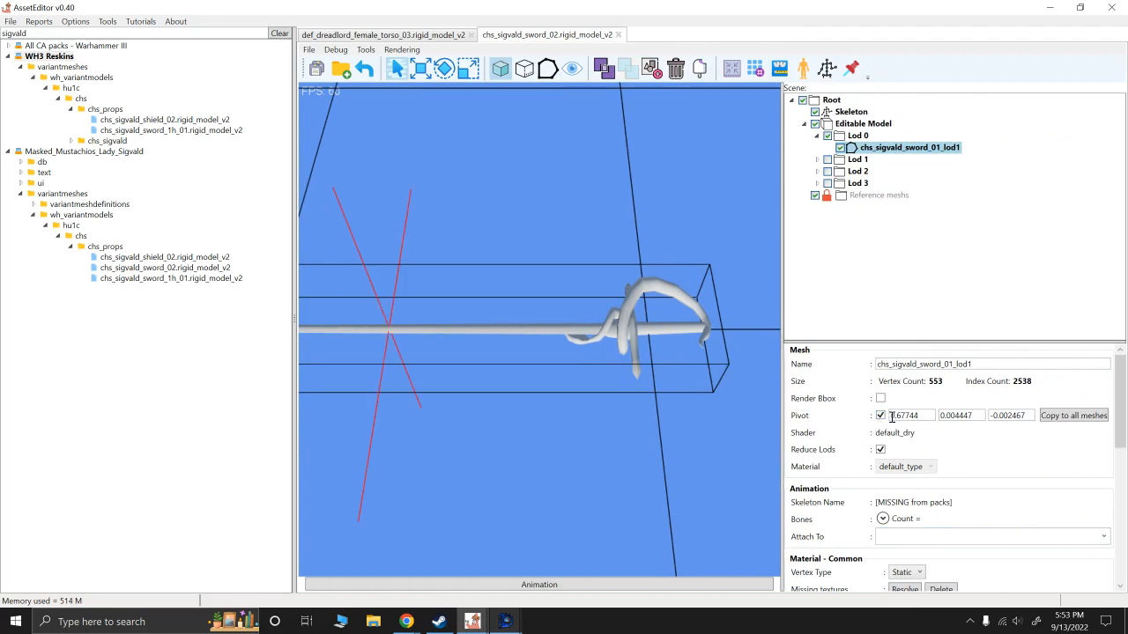
left_click_drag(534, 423, 684, 329)
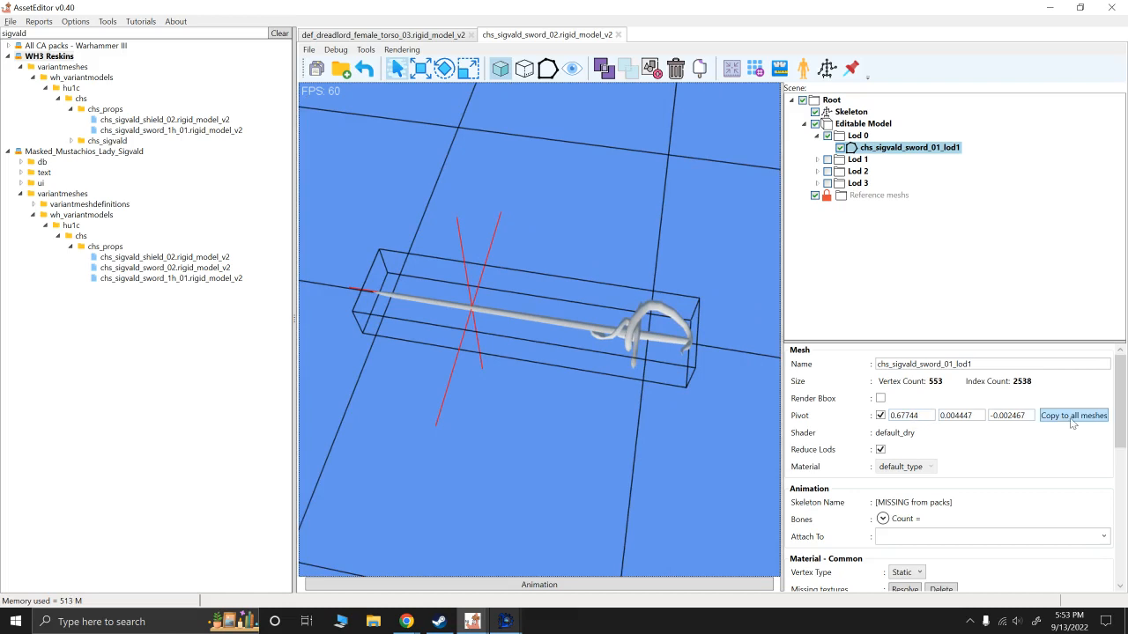
left_click_drag(521, 373, 586, 374)
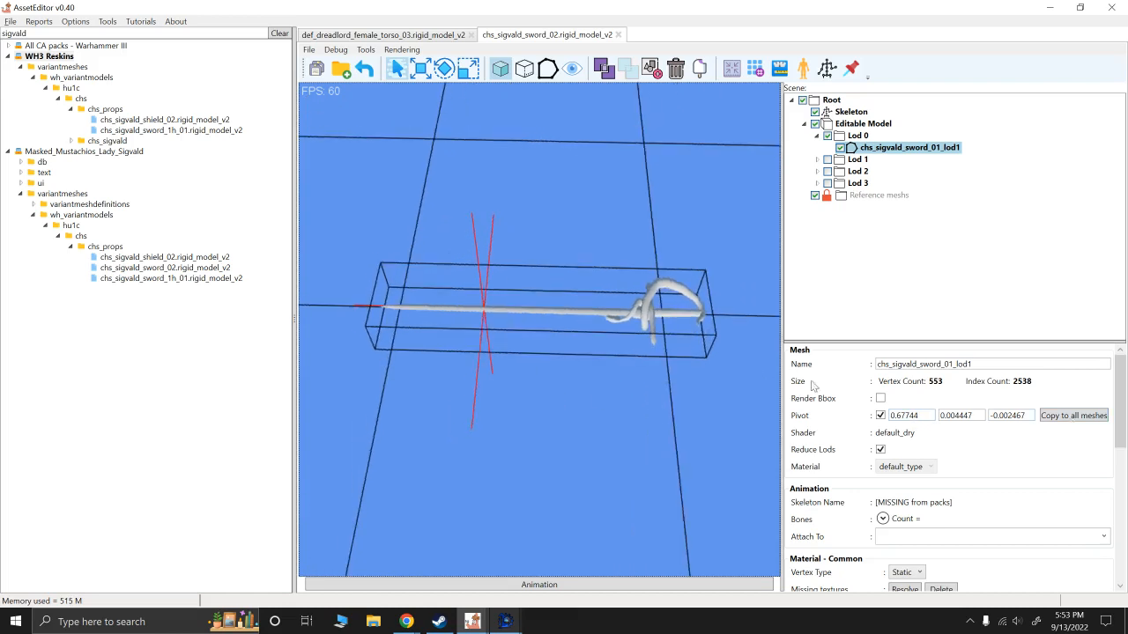
left_click(880, 400)
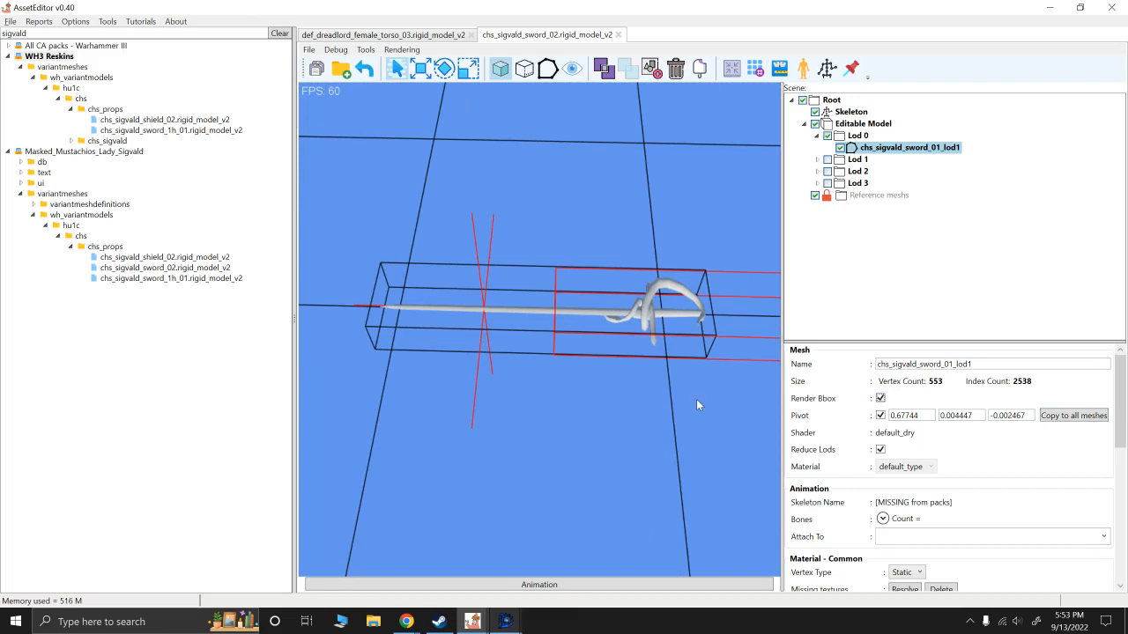
left_click_drag(726, 427, 471, 354)
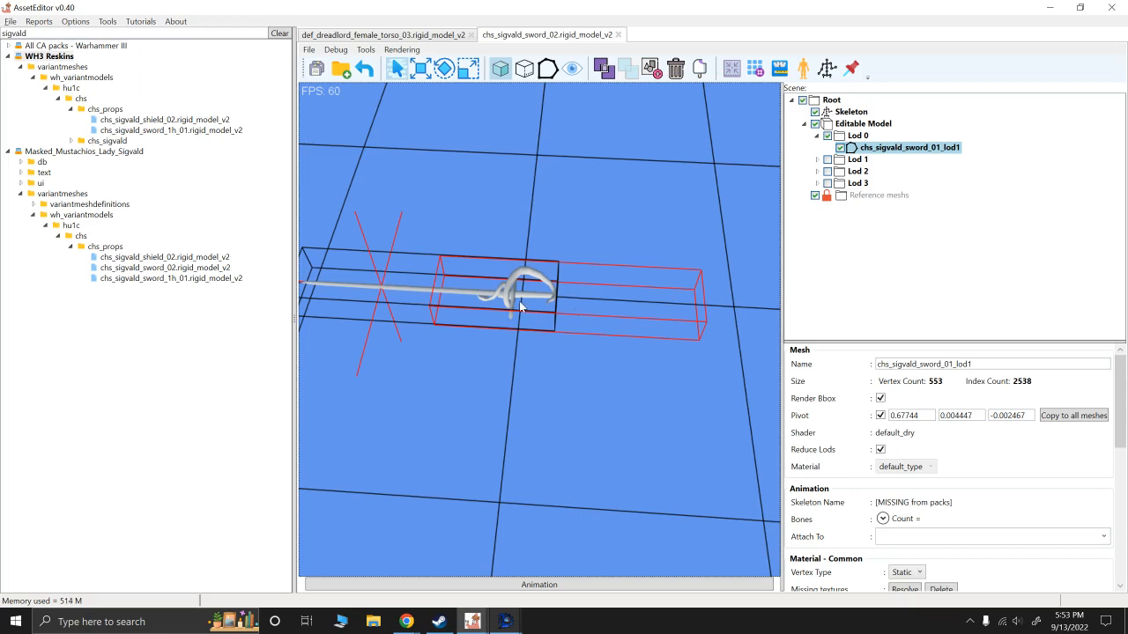
left_click_drag(519, 300, 499, 364)
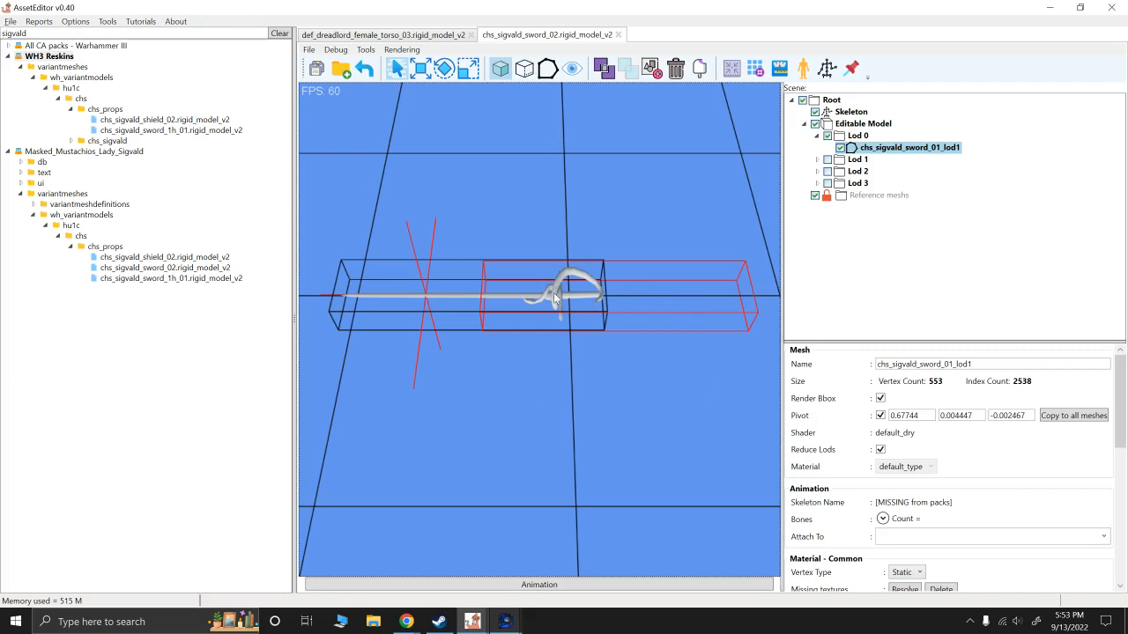
Step: Clear the Diffuse, Specular and Gloss texture paths of the selected sword mesh
scroll(885, 436, "down", 6)
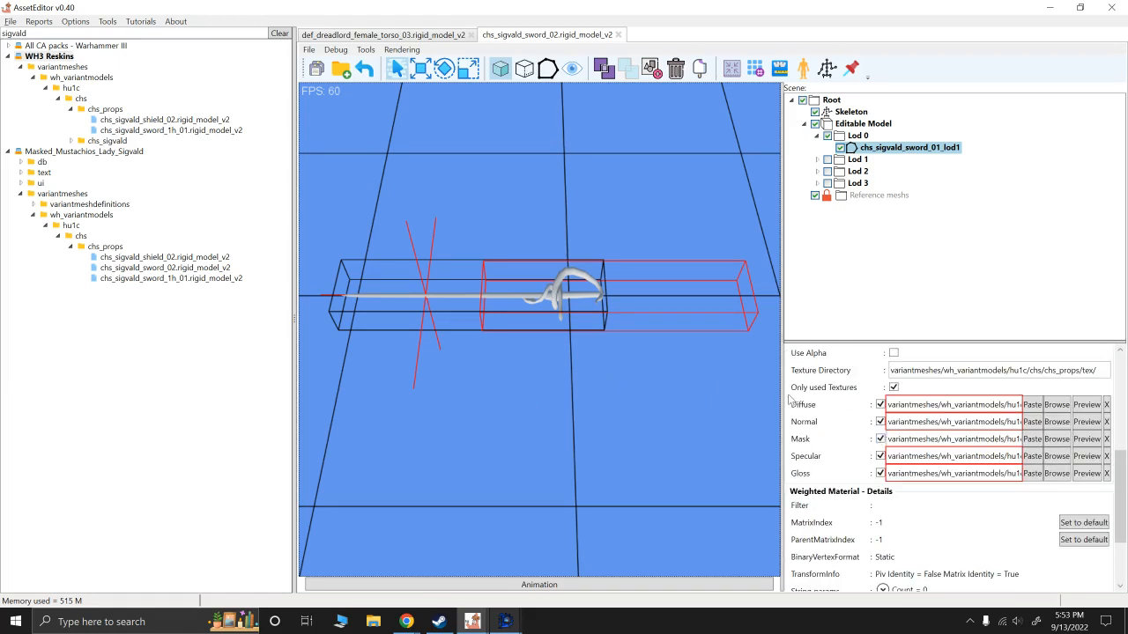
left_click_drag(782, 387, 769, 383)
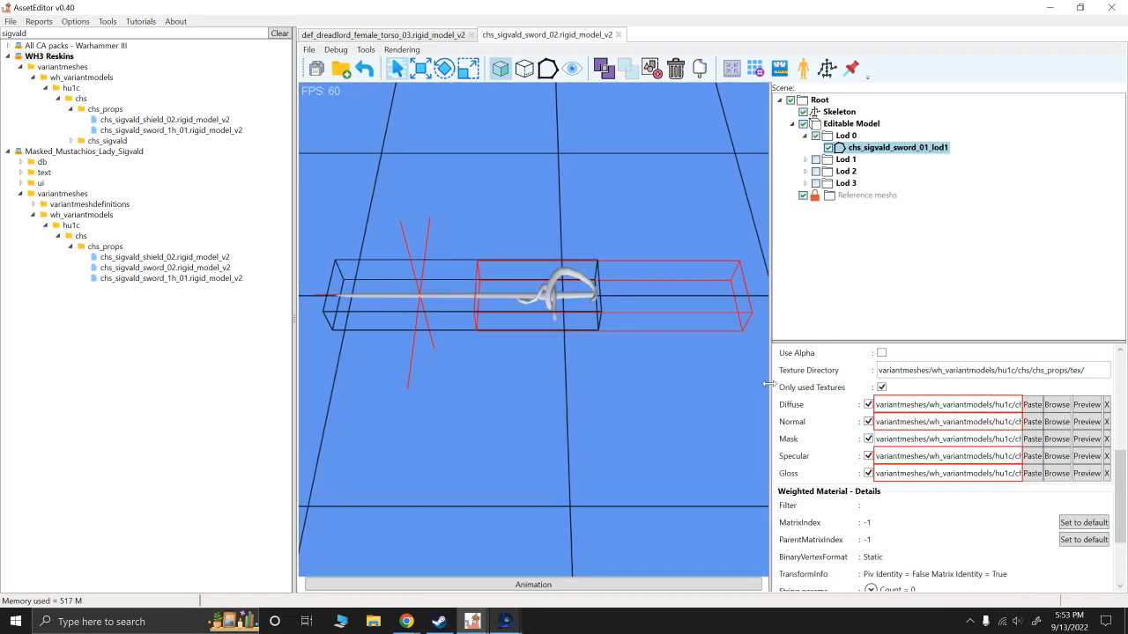
mouse_move(910, 405)
left_click(1107, 404)
left_click(1106, 455)
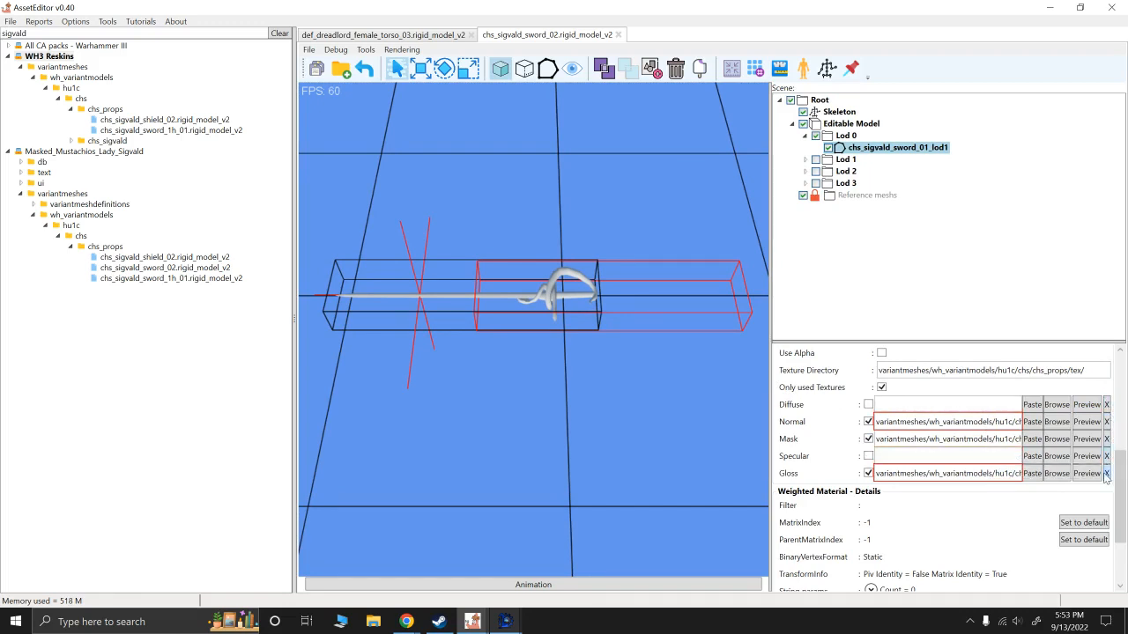
left_click(1107, 474)
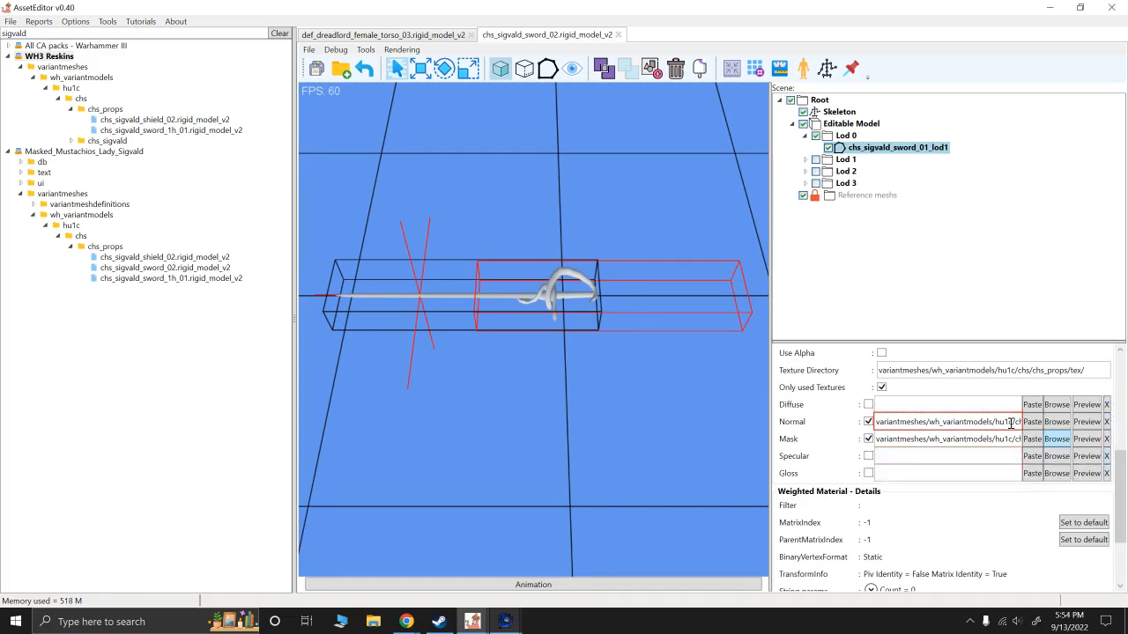
Step: Show the unused texture slots and assign chs_sigvald_sword_1h_01_base_colour.dds as the BaseColour, finding it by filtering for sigvald
left_click(881, 388)
scroll(913, 519, "down", 3)
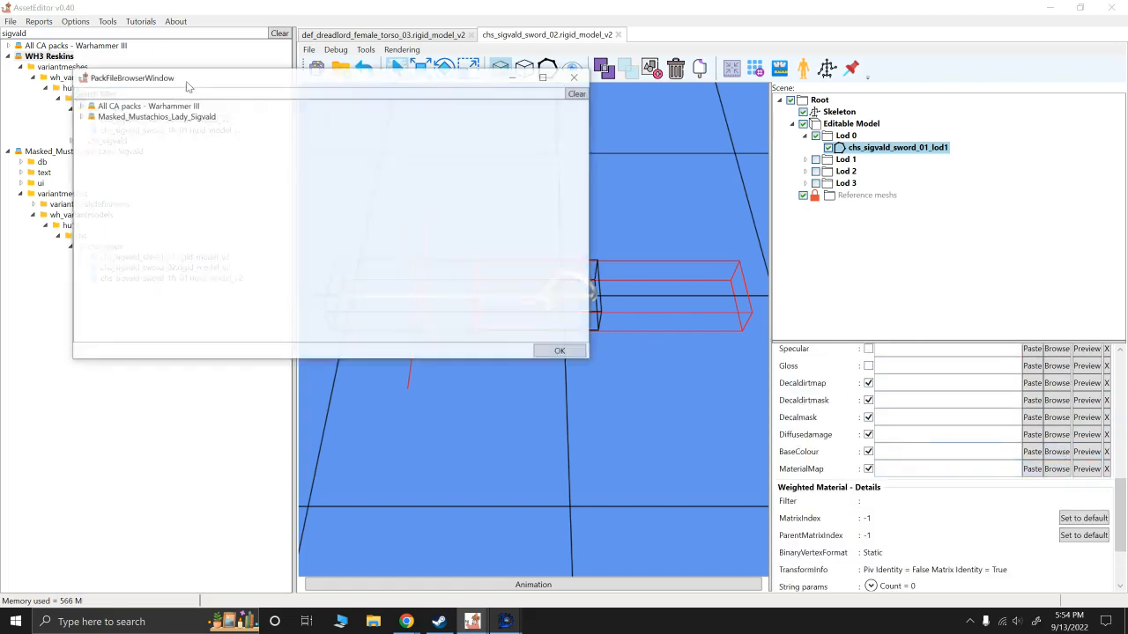
left_click(154, 93)
type("sigvald")
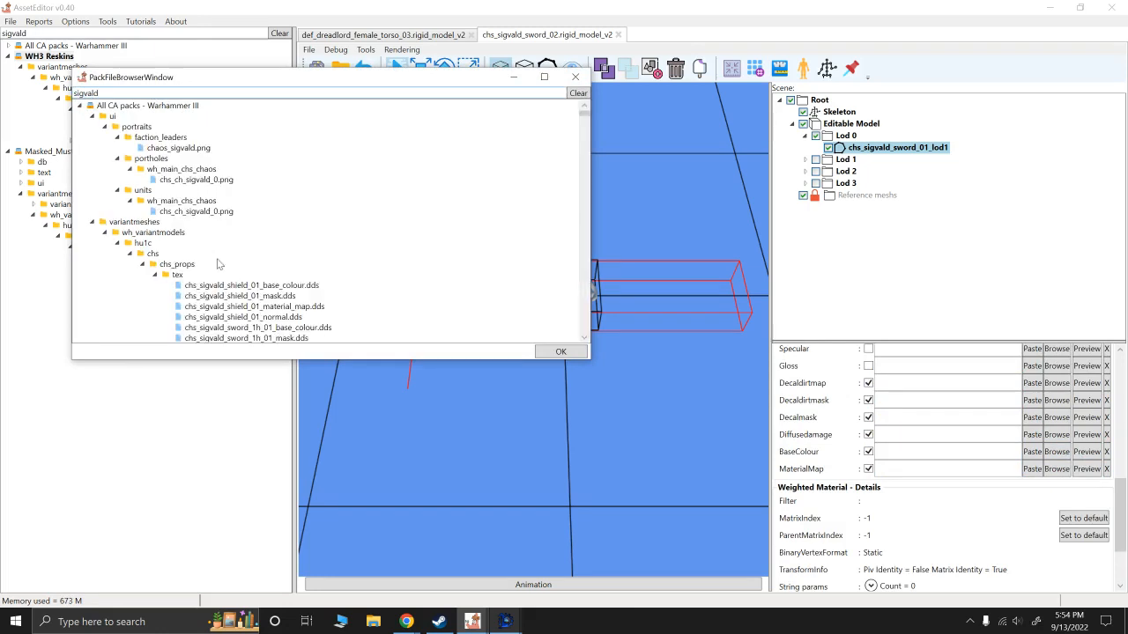
scroll(249, 293, "down", 2)
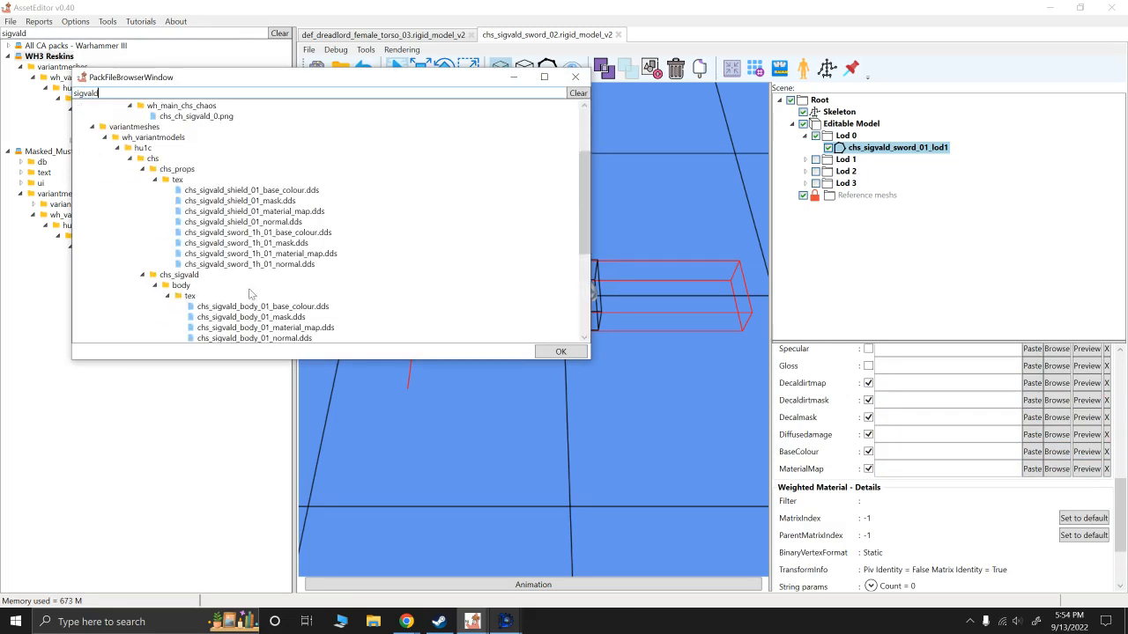
double_click(260, 232)
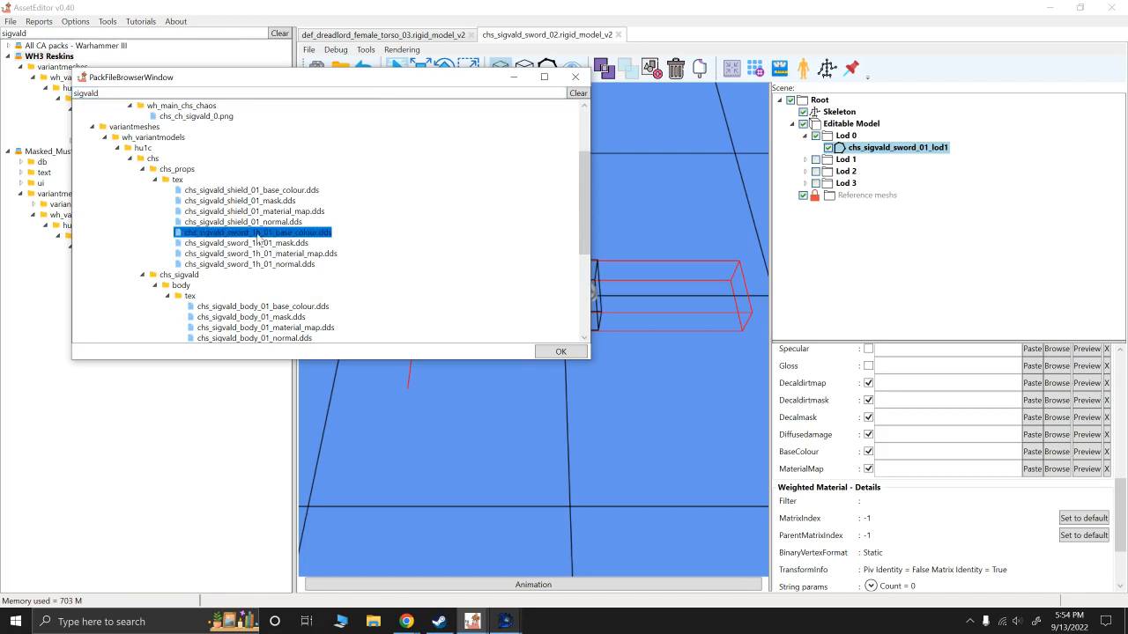
Step: Copy the BaseColour path into MaterialMap and change its file name to chs_sigvald_sword_1h_01_material_map.dds
triple_click(978, 454)
key("ctrl+c")
left_click(958, 469)
key("ctrl+v")
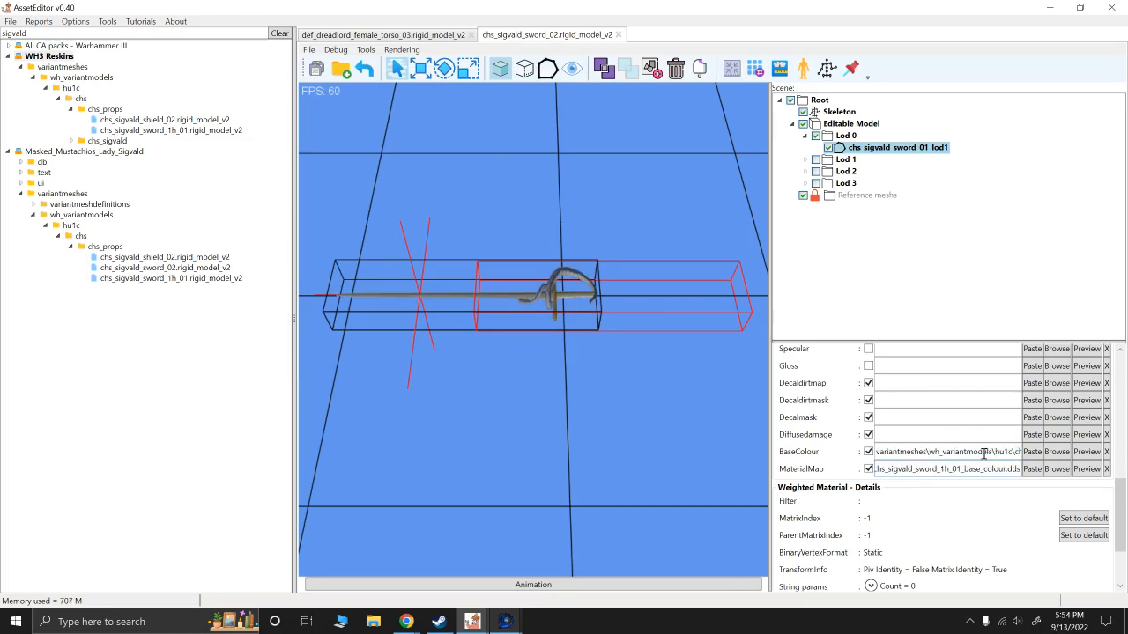
key("BackSpace")
key("BackSpace")
key("BackSpace")
key("BackSpace")
key("BackSpace")
key("BackSpace")
key("BackSpace")
key("BackSpace")
key("BackSpace")
key("BackSpace")
key("BackSpace")
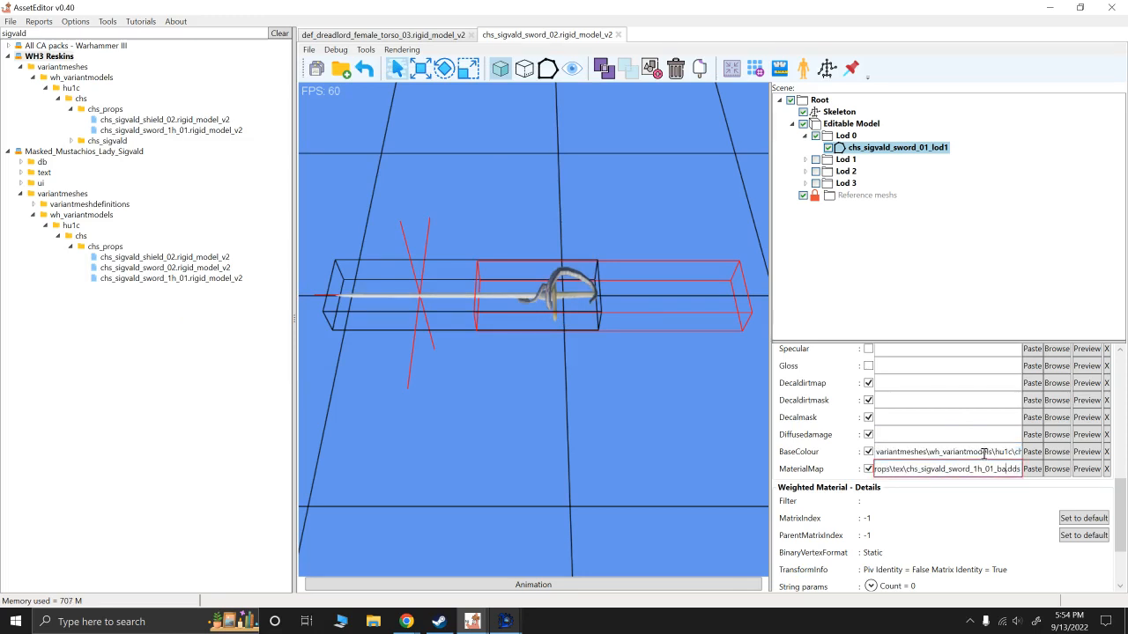
key("ctrl+a")
key("Home")
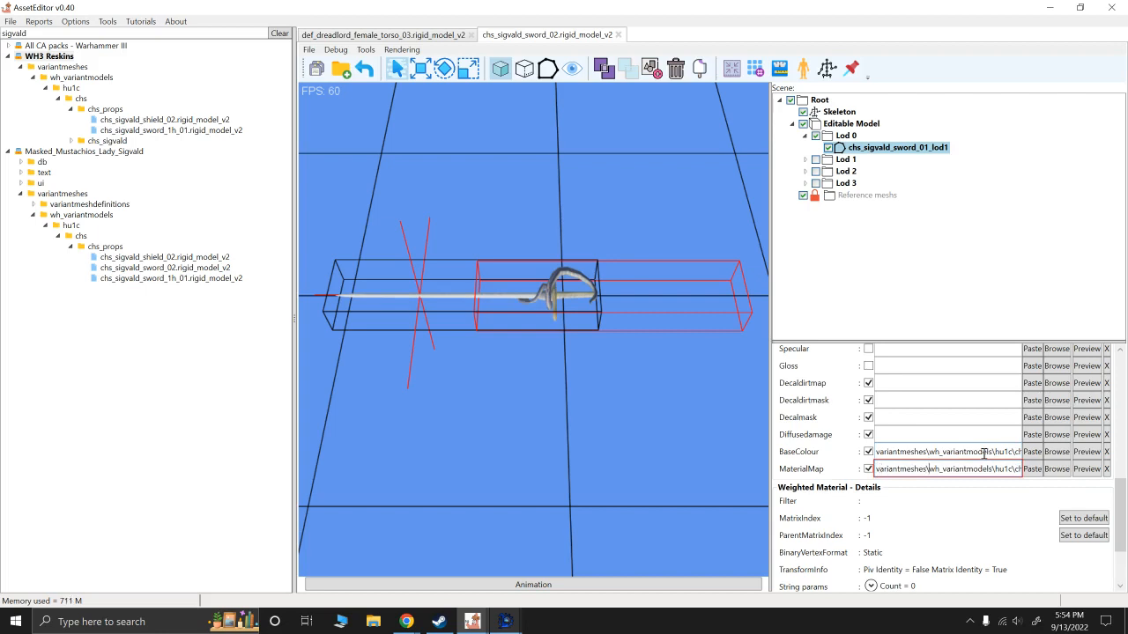
key("Right")
key("Right")
key("Right")
key("Right")
key("Right")
key("Right")
key("Right")
key("Right")
key("Right")
key("Right")
key("Right")
key("Right")
key("Right")
key("Right")
key("Right")
key("Right")
key("Right")
key("Right")
key("Right")
key("Right")
key("Right")
key("Right")
key("Right")
key("Right")
key("Right")
key("Right")
key("Right")
key("Right")
key("Right")
key("Right")
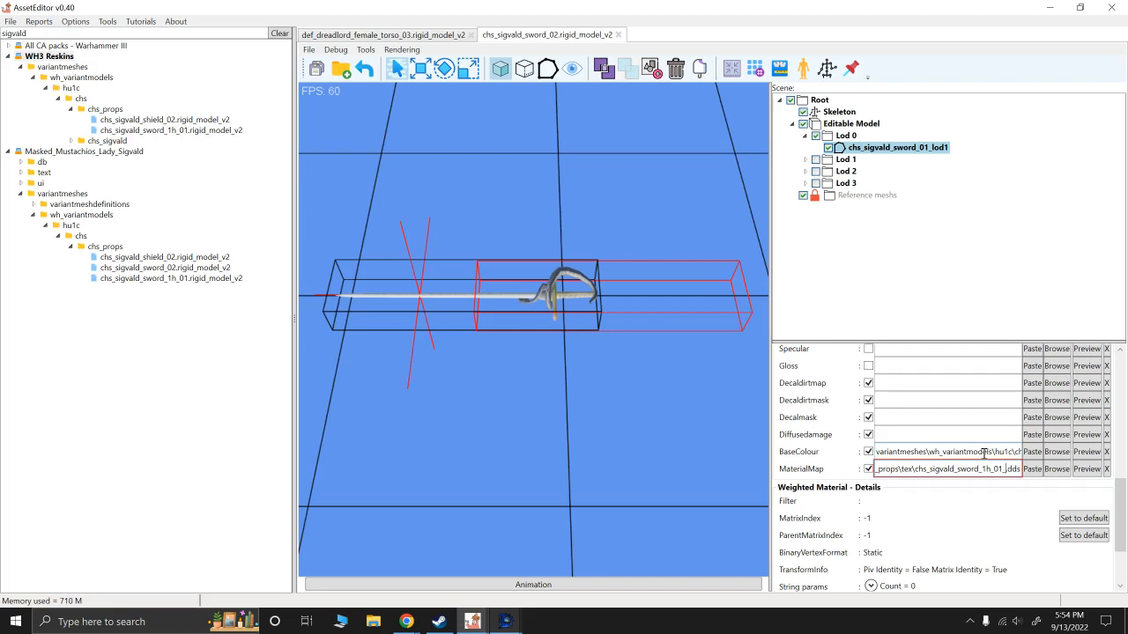
type("material_map")
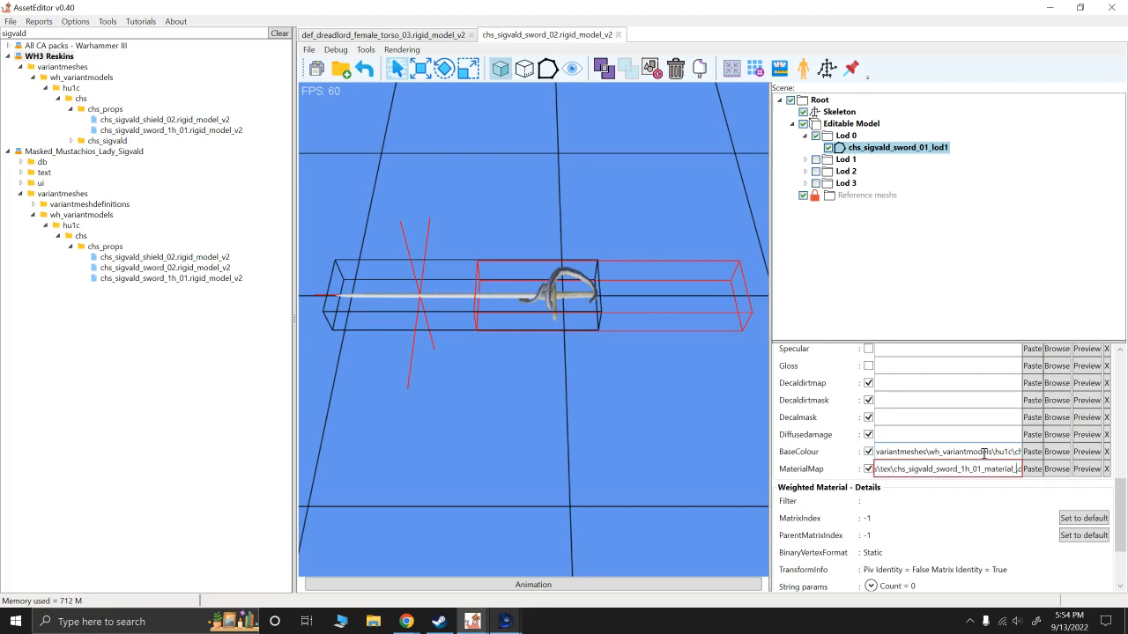
key("Return")
Step: Replace the Normal texture path with the copied path, changing its file name to chs_sigvald_sword_1h_01_normal.dds
scroll(956, 422, "up", 3)
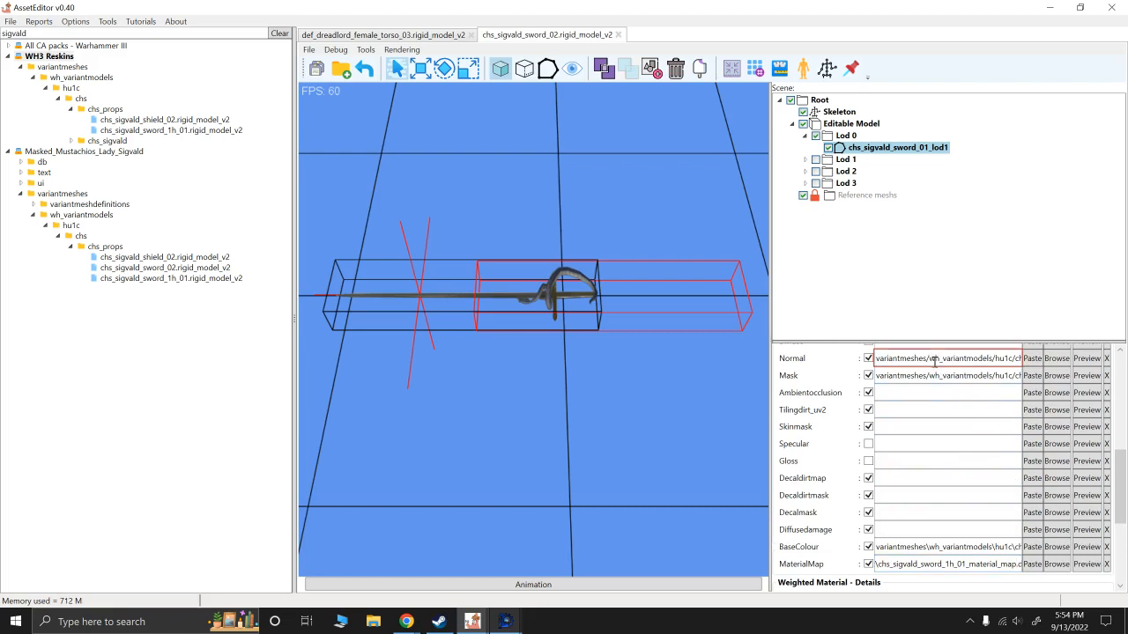
triple_click(934, 361)
key("ctrl+v")
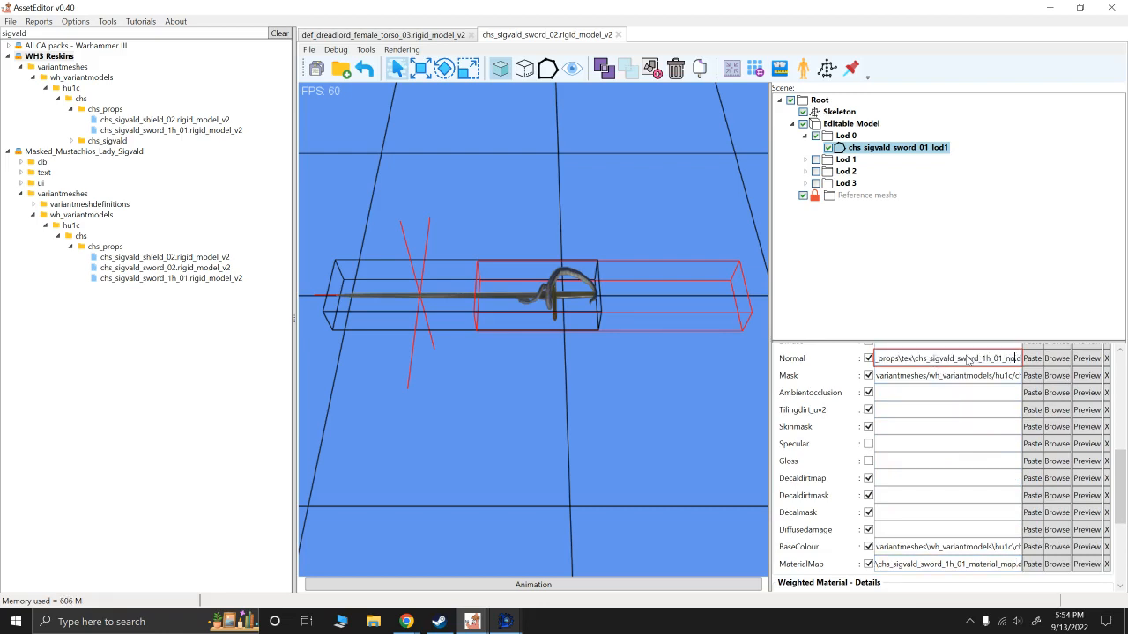
type("normal.")
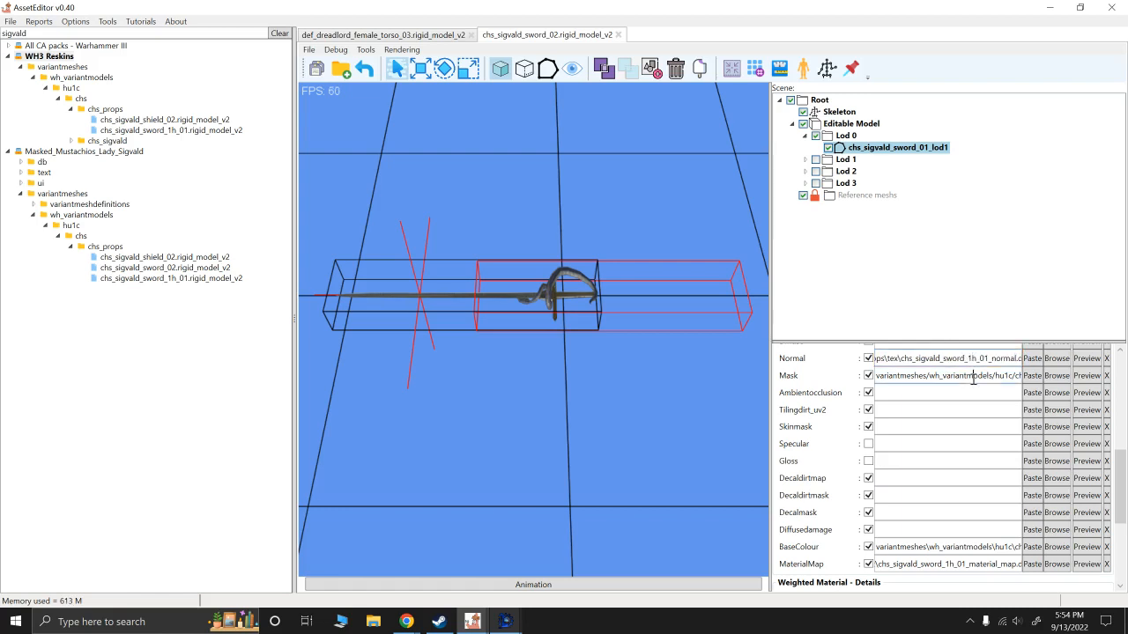
Step: Set the Mask texture path to chs_sigvald_sword_1h_01_mask.dds, deselect the mesh and inspect the retextured sword
triple_click(973, 377)
key("ctrl+v")
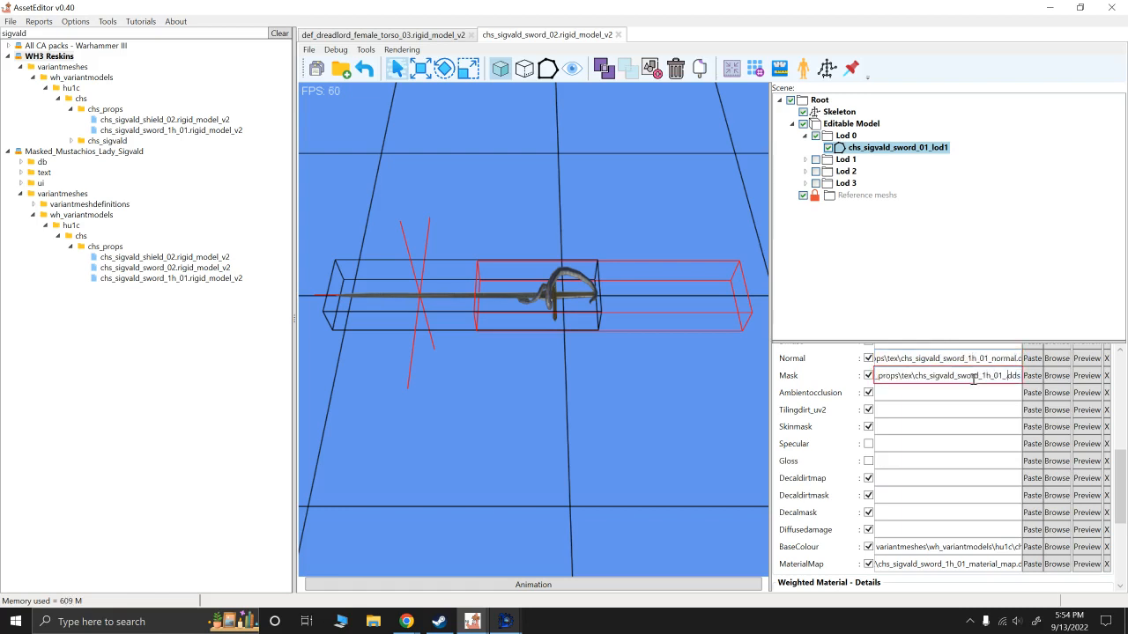
type("mask")
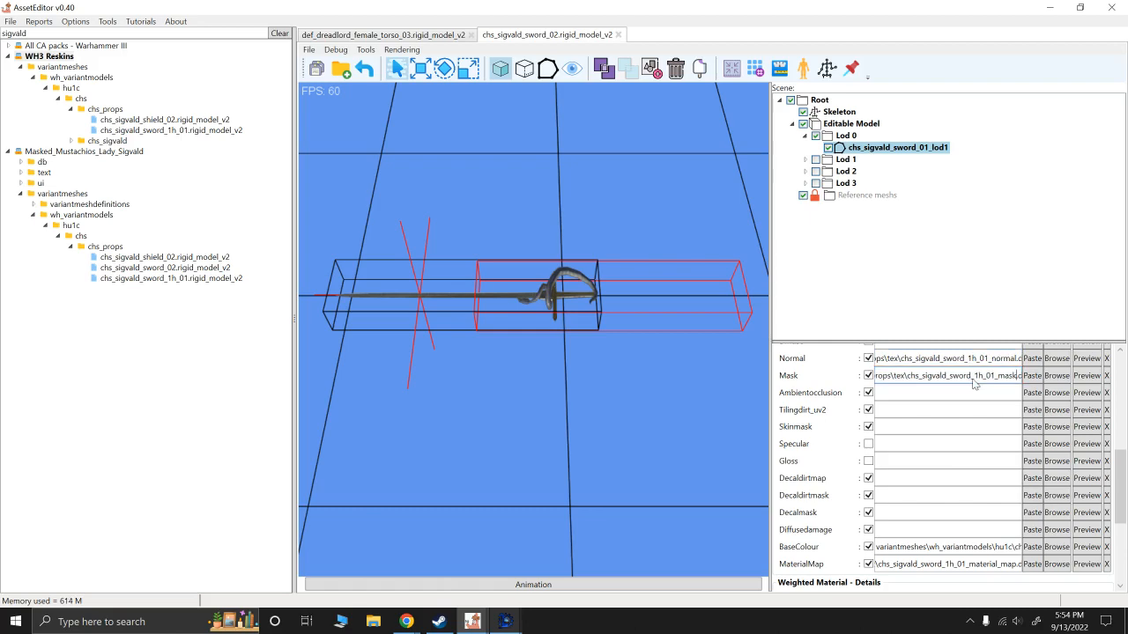
left_click(650, 362)
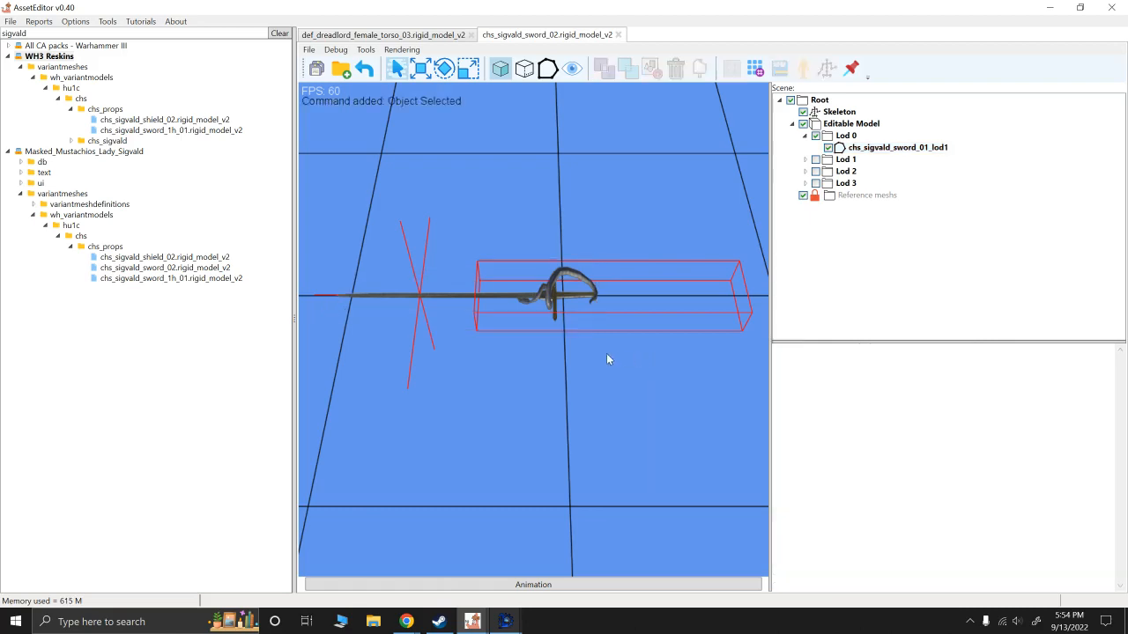
left_click_drag(606, 354, 573, 405)
scroll(548, 273, "up", 6)
left_click_drag(485, 414, 512, 361)
scroll(496, 405, "down", 6)
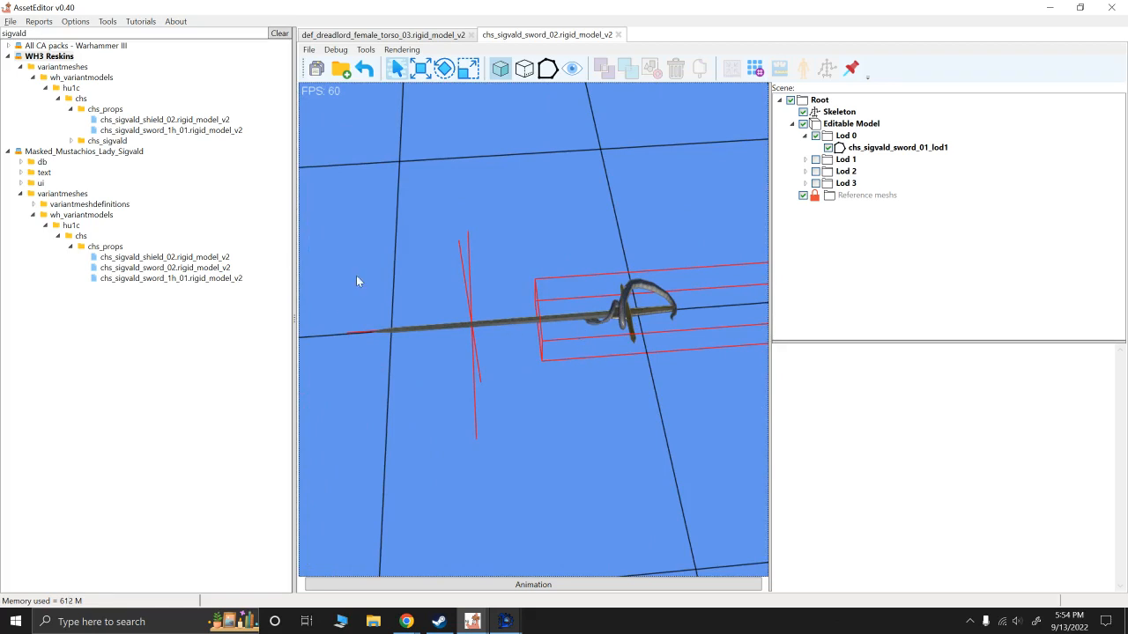
Step: Show the move gizmo on the sword mesh to check its placement, and deselect the mesh
left_click(522, 322)
left_click(420, 69)
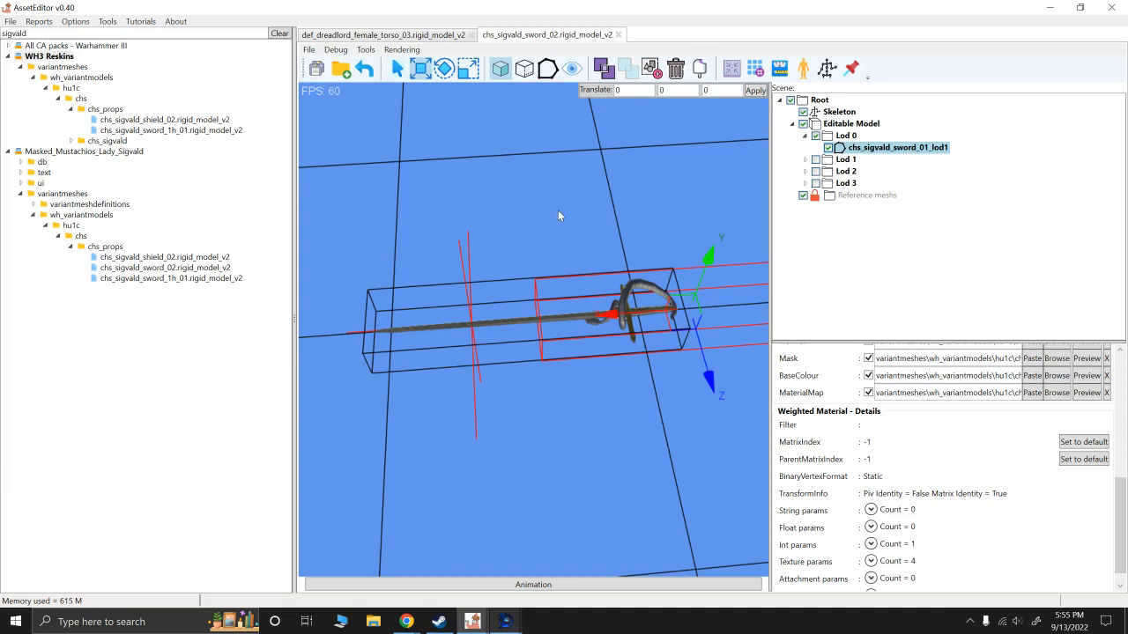
left_click(496, 325)
Step: In the editable model's LOD settings, set the distance to 50 for LOD 0 and 100 for LOD 1, and open LOD 2's distance for editing
left_click(848, 124)
scroll(952, 441, "up", 1)
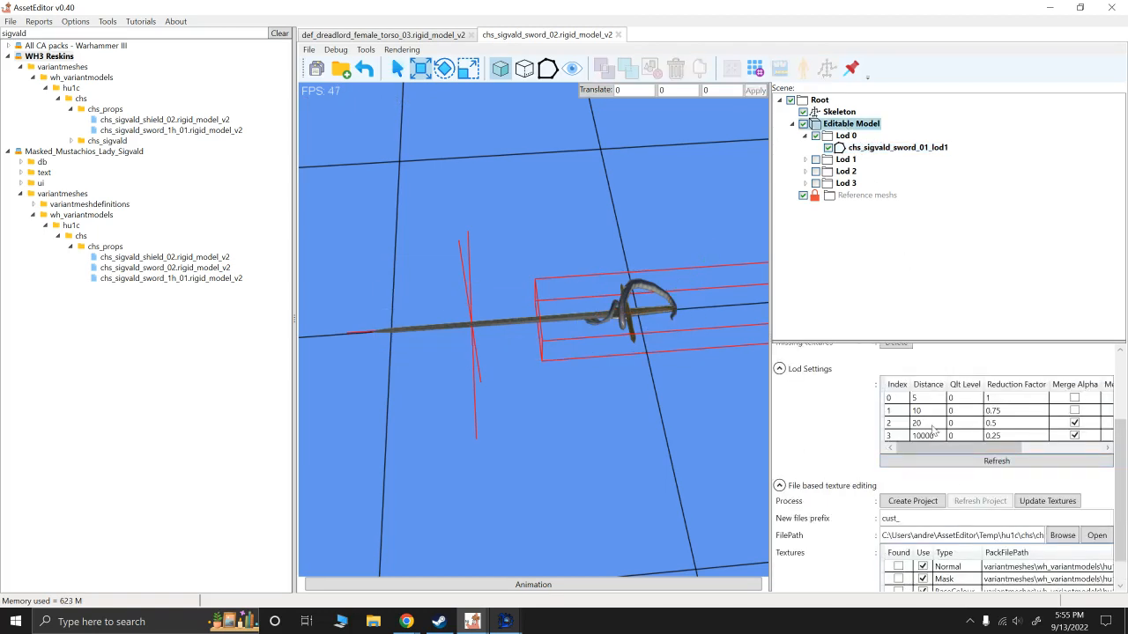
left_click(930, 398)
left_click(930, 398)
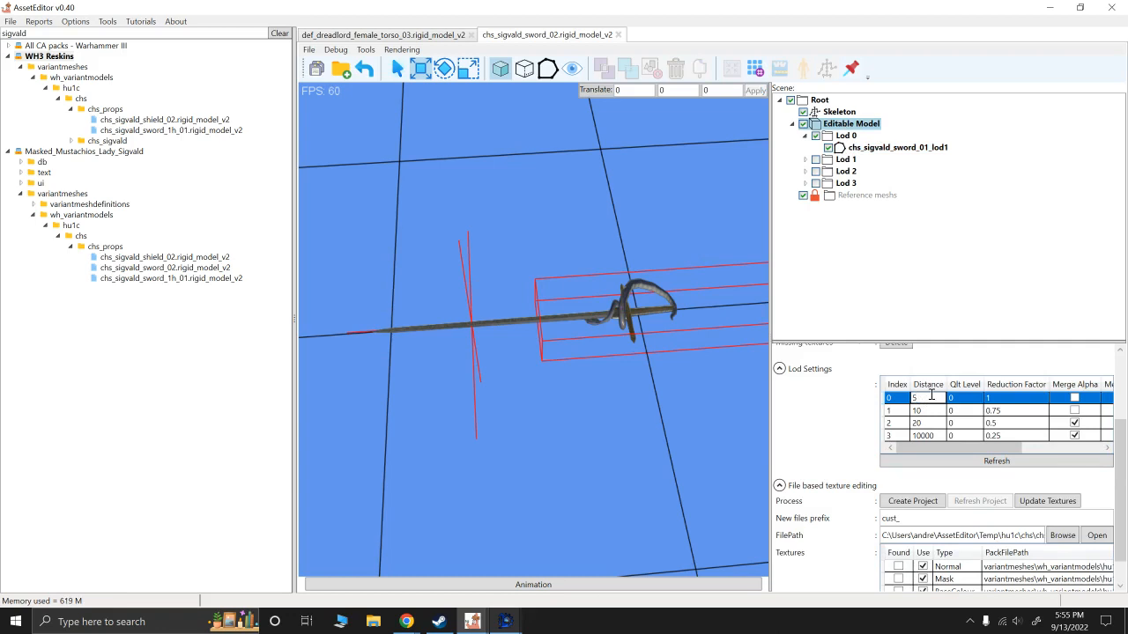
type("0")
double_click(930, 411)
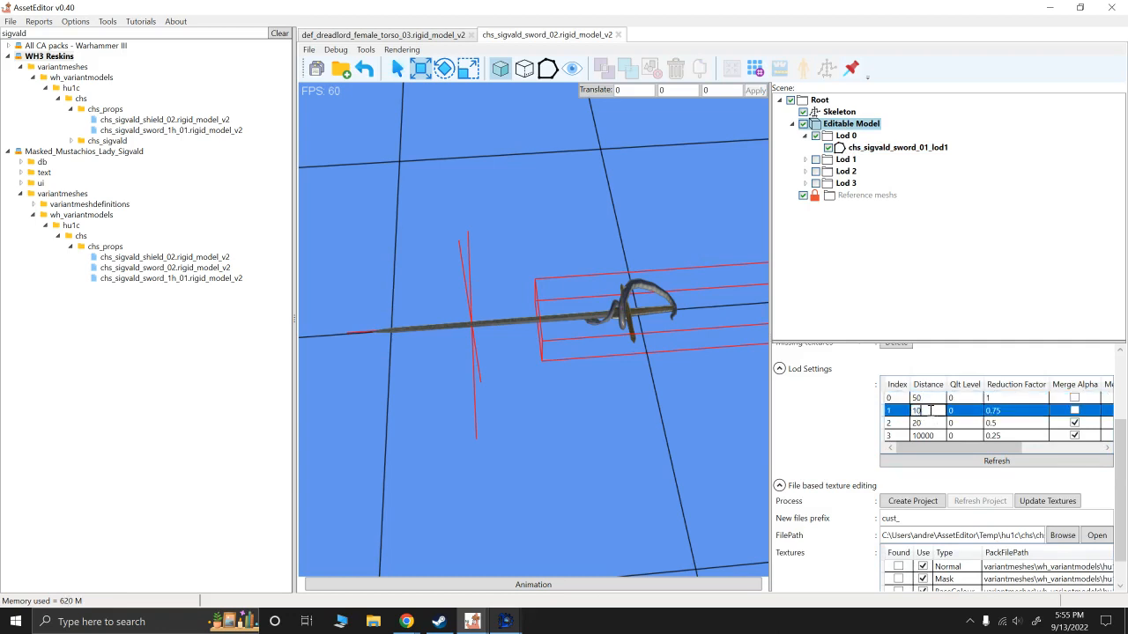
type("0")
left_click(930, 423)
left_click(929, 423)
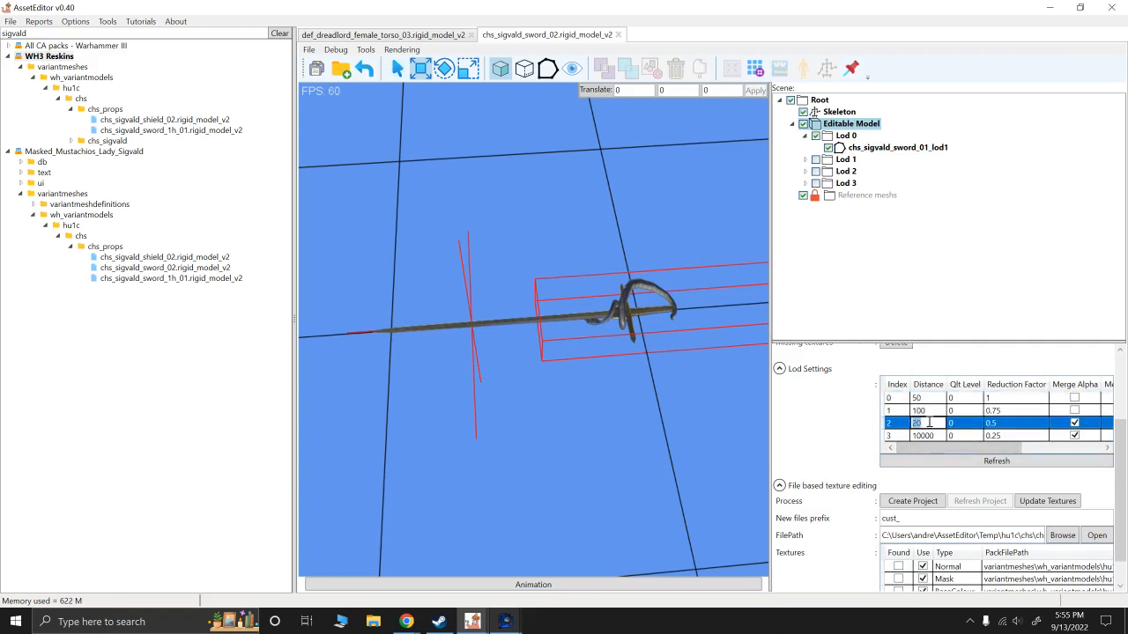
left_click(928, 423)
Step: Set LOD 1's reduction factor to 1 and regenerate the LODs, refreshing the LOD table to check the polygon counts
left_click_drag(977, 449, 1008, 452)
left_click(939, 413)
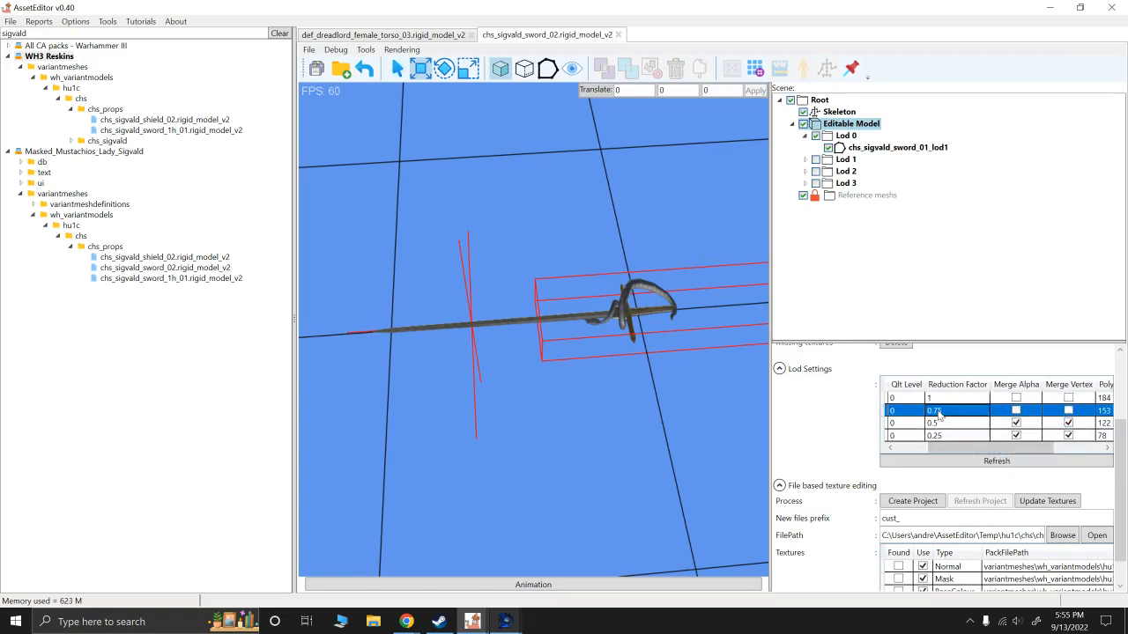
left_click(940, 413)
type("1")
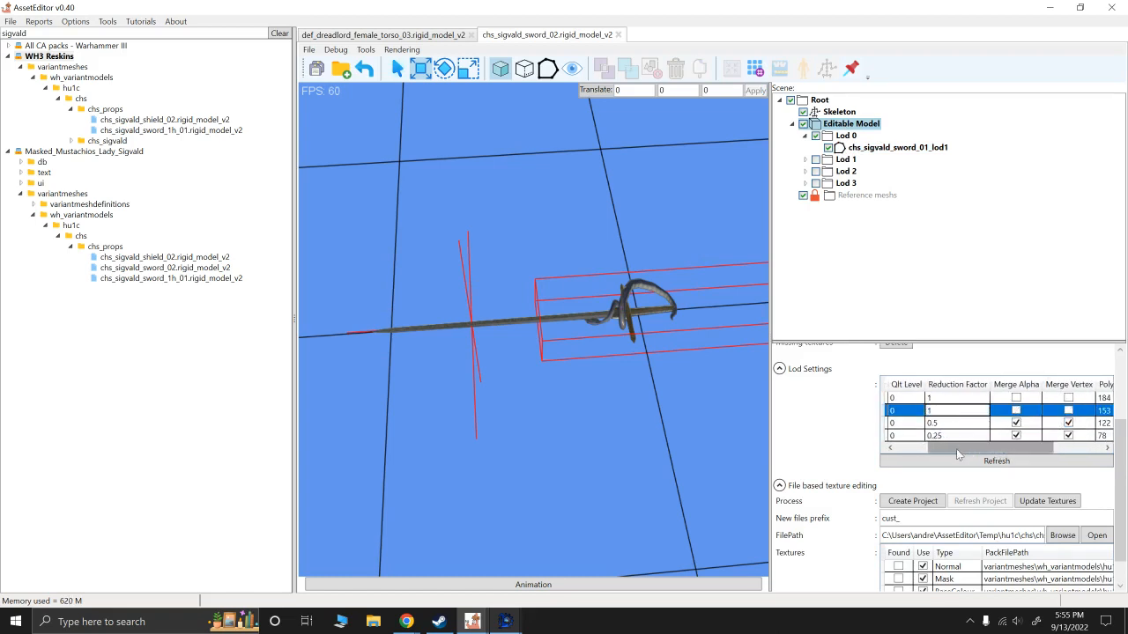
mouse_move(959, 455)
left_mouse_down()
mouse_move(1000, 455)
mouse_move(968, 454)
left_mouse_up()
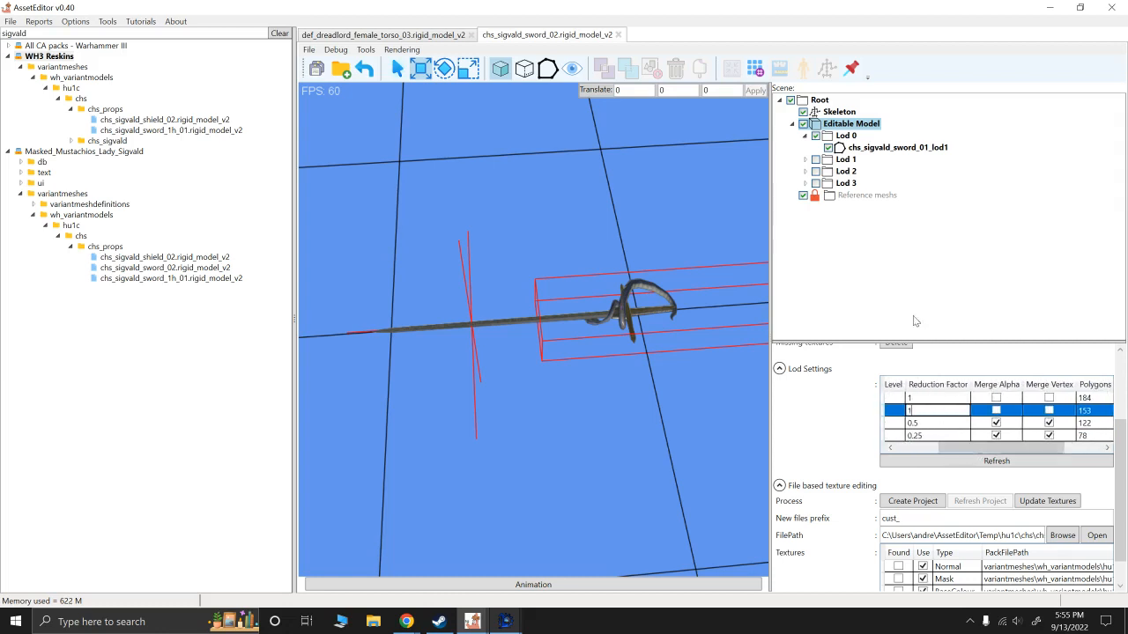
key("Return")
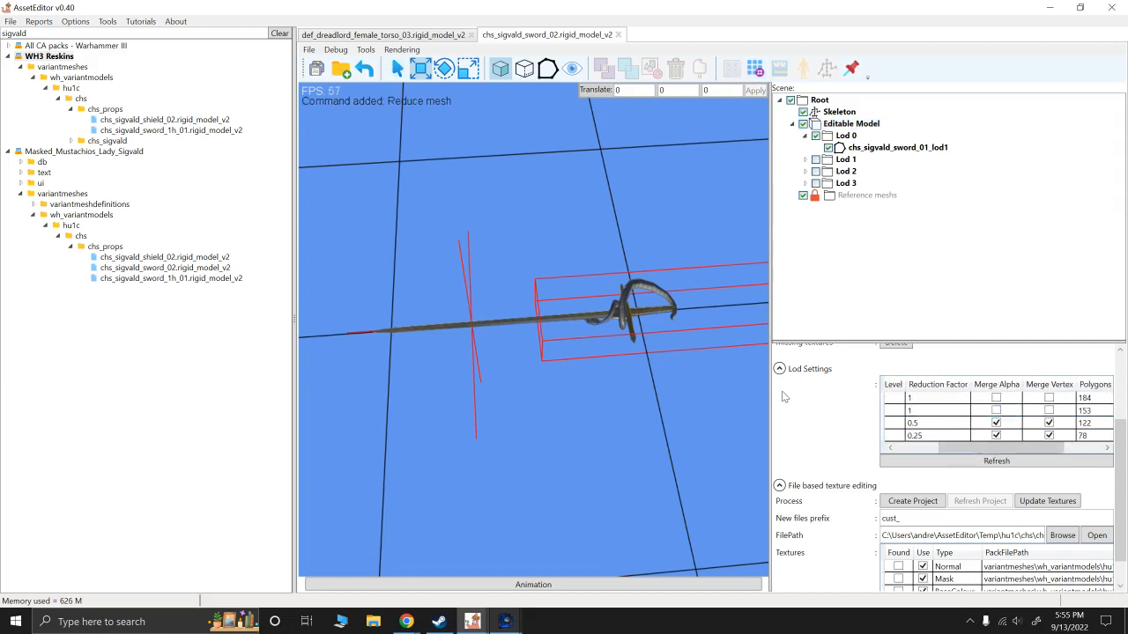
left_click(1019, 456)
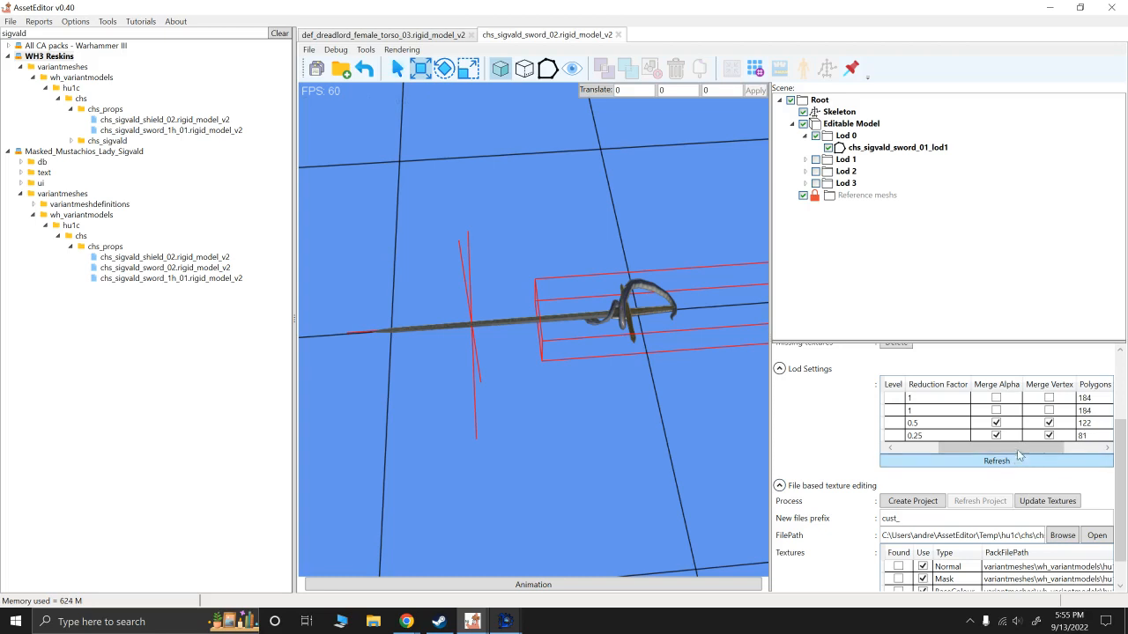
left_click_drag(1020, 455, 1043, 456)
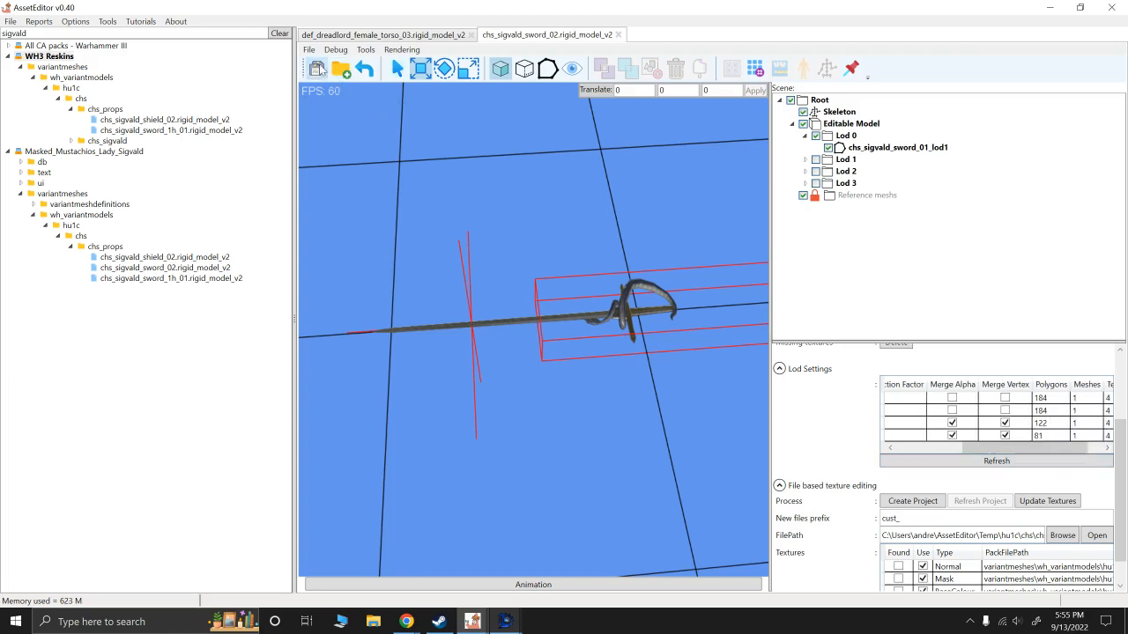
Step: Save the sword model over chs_sigvald_sword_1h_01.rigid_model_v2 in the WH3 Reskins pack's hu1c/chs/chs_props folder, and save the pack
left_click(319, 70)
left_click(333, 80)
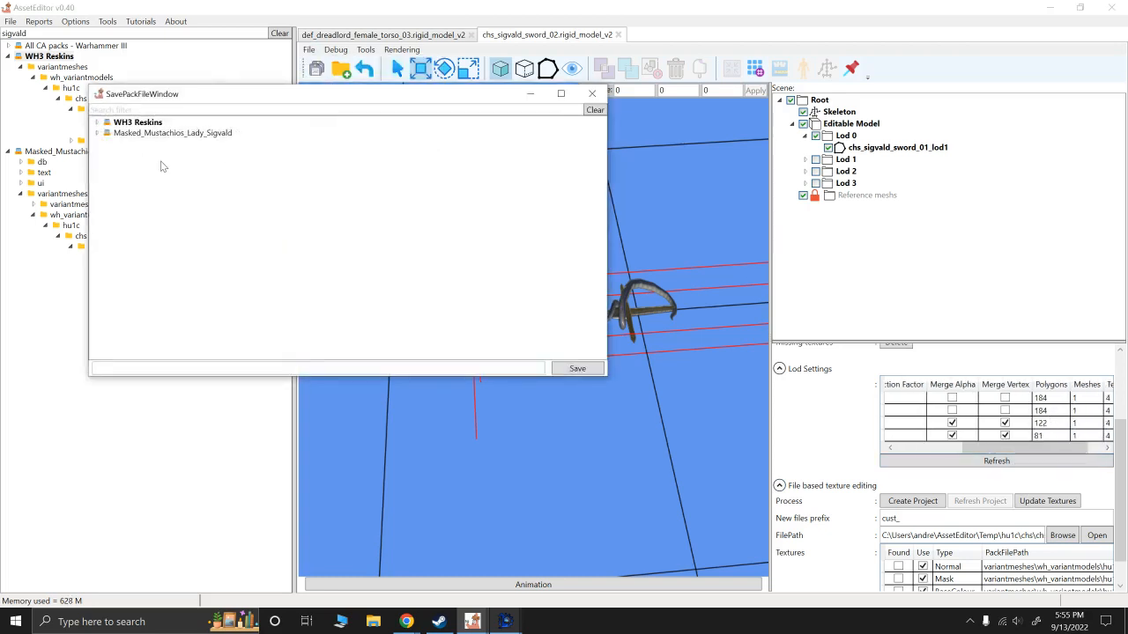
left_click(97, 122)
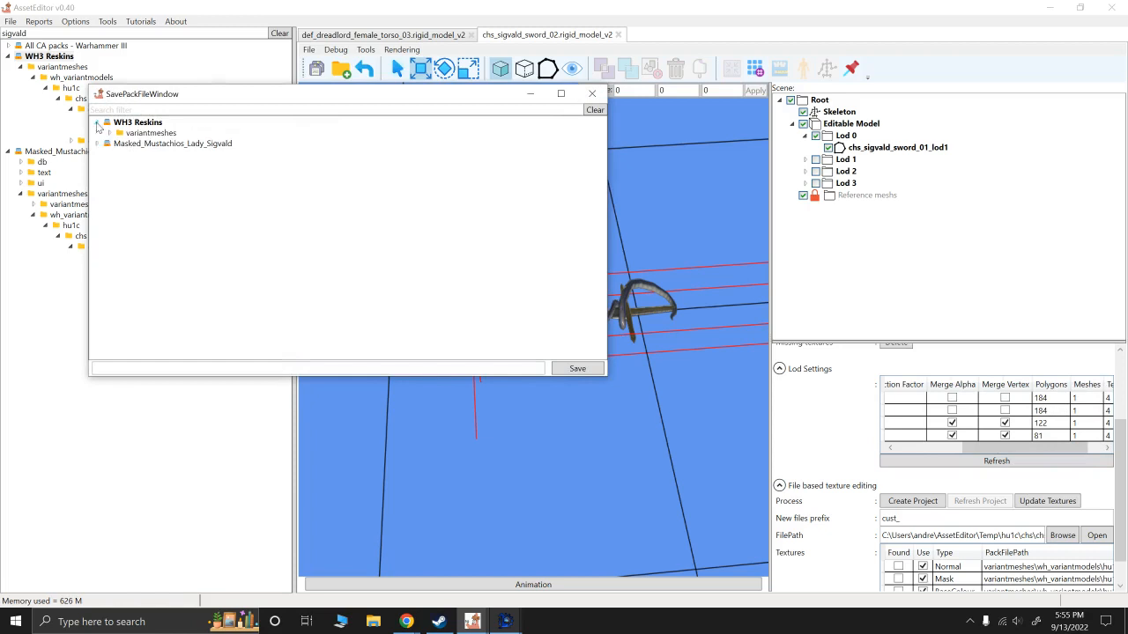
left_click(109, 133)
left_click(122, 143)
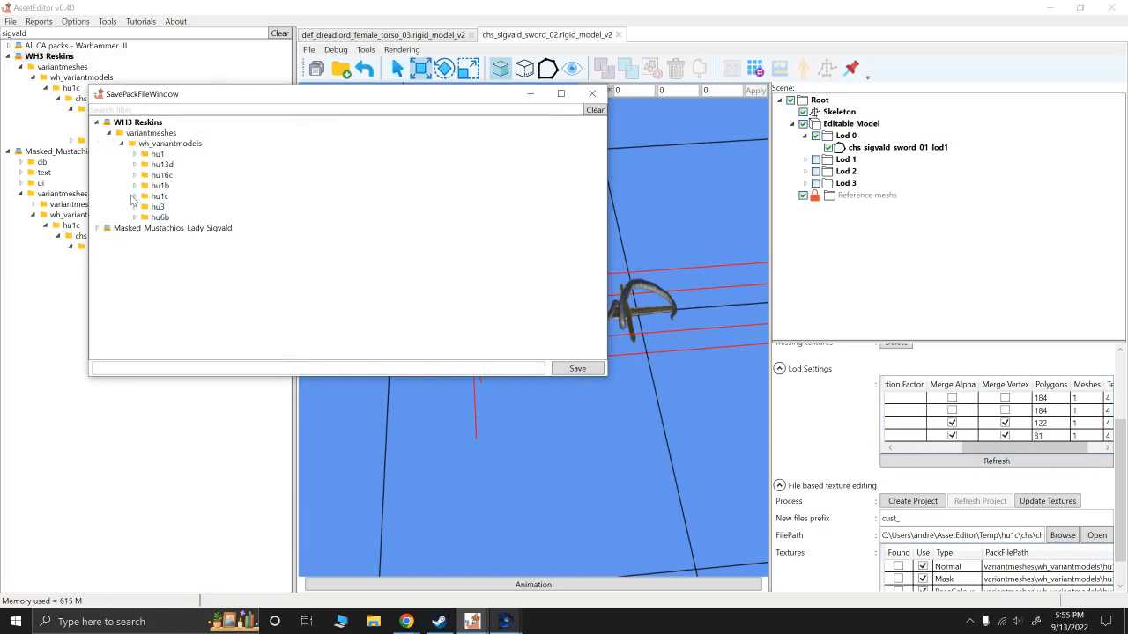
left_click(134, 196)
left_click(146, 207)
left_click(160, 218)
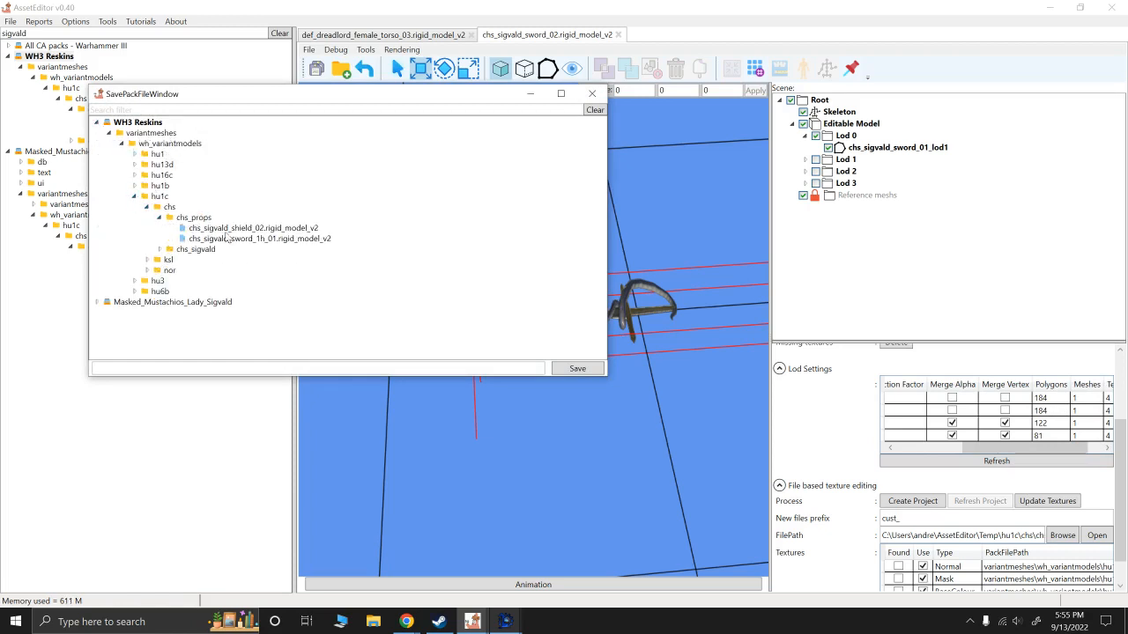
left_click(250, 239)
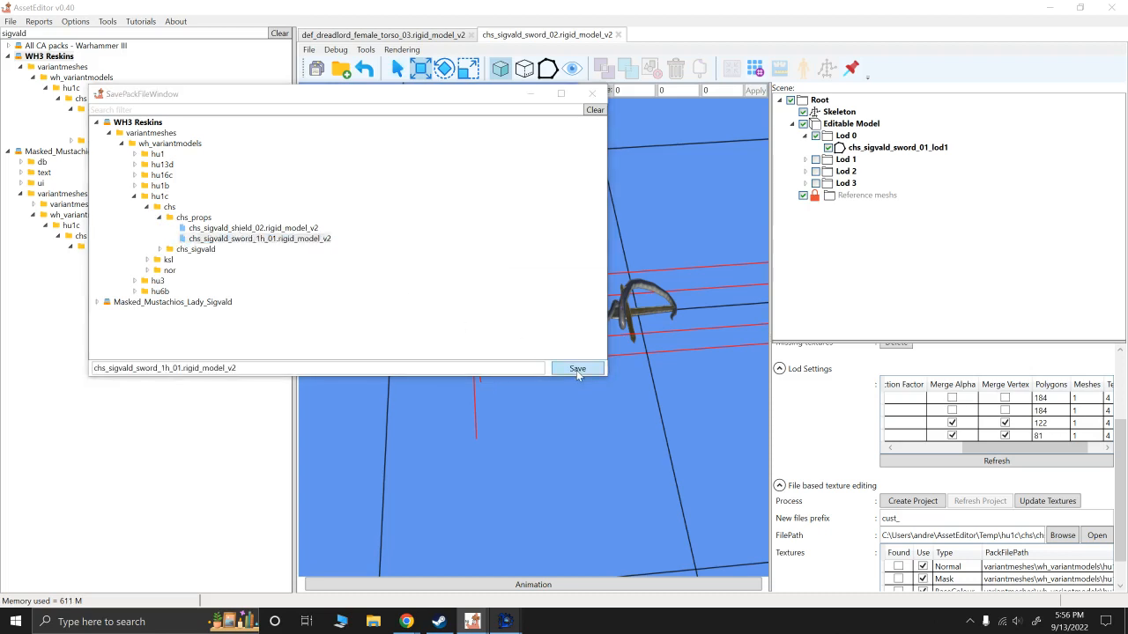
left_click(577, 371)
left_click(543, 357)
left_click(614, 369)
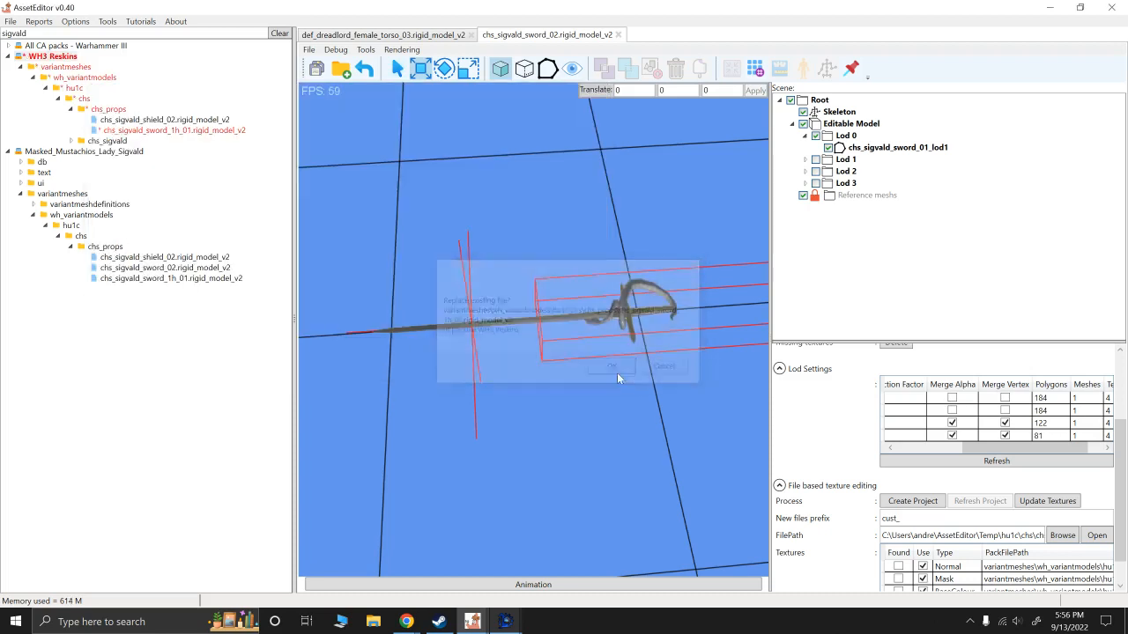
right_click(59, 57)
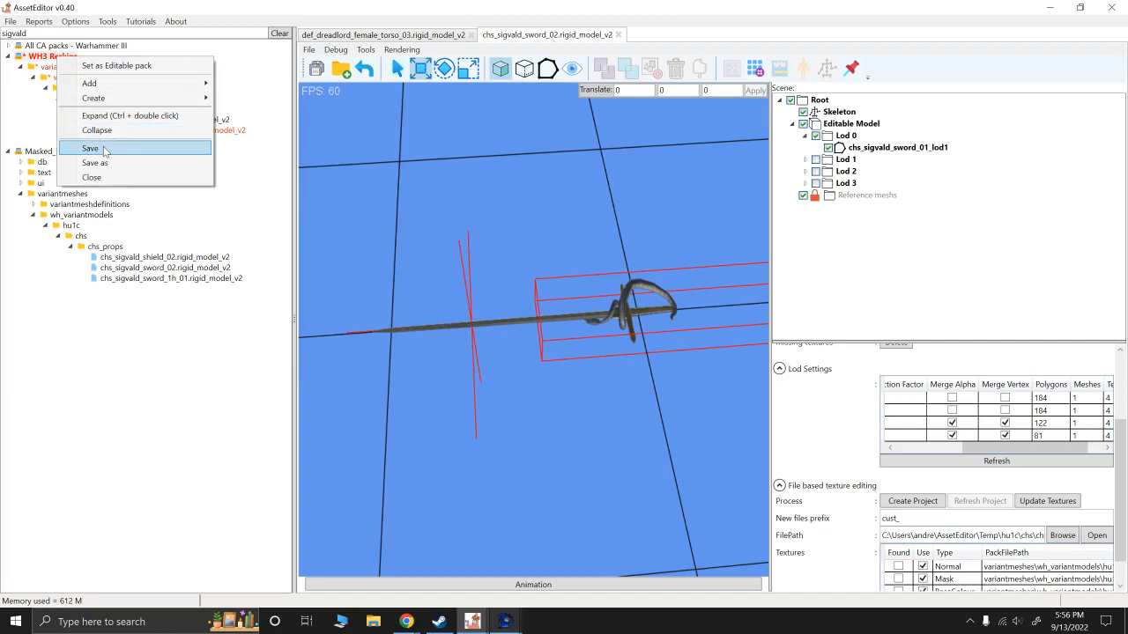
left_click(97, 148)
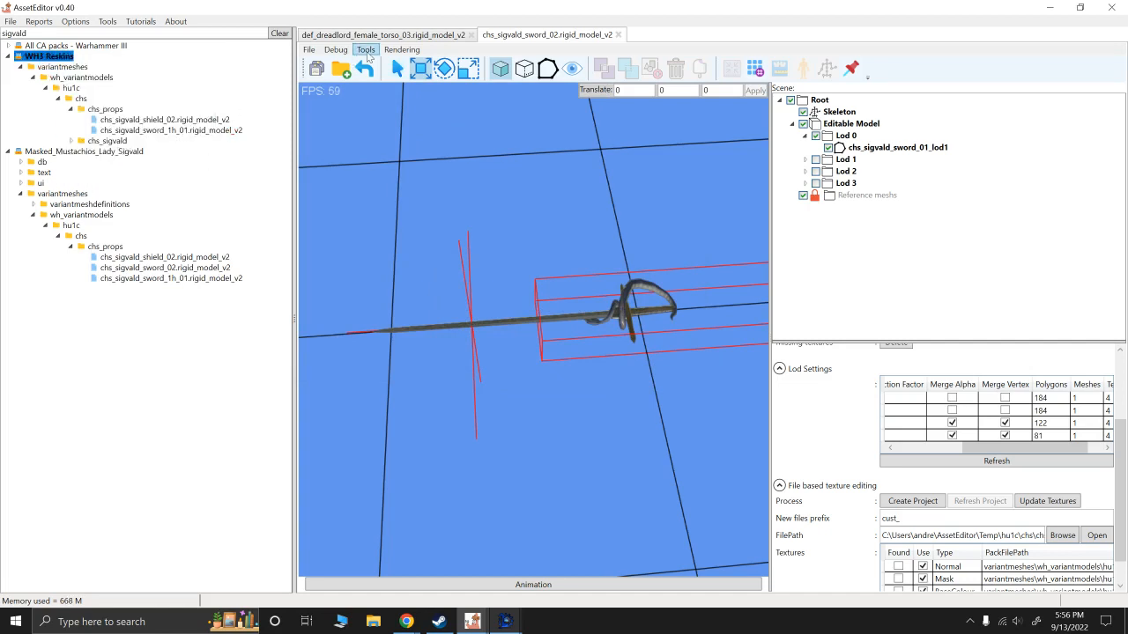
Step: Generate the Warhammer III WS model for the sword and save the WH3 Reskins pack
left_click(366, 50)
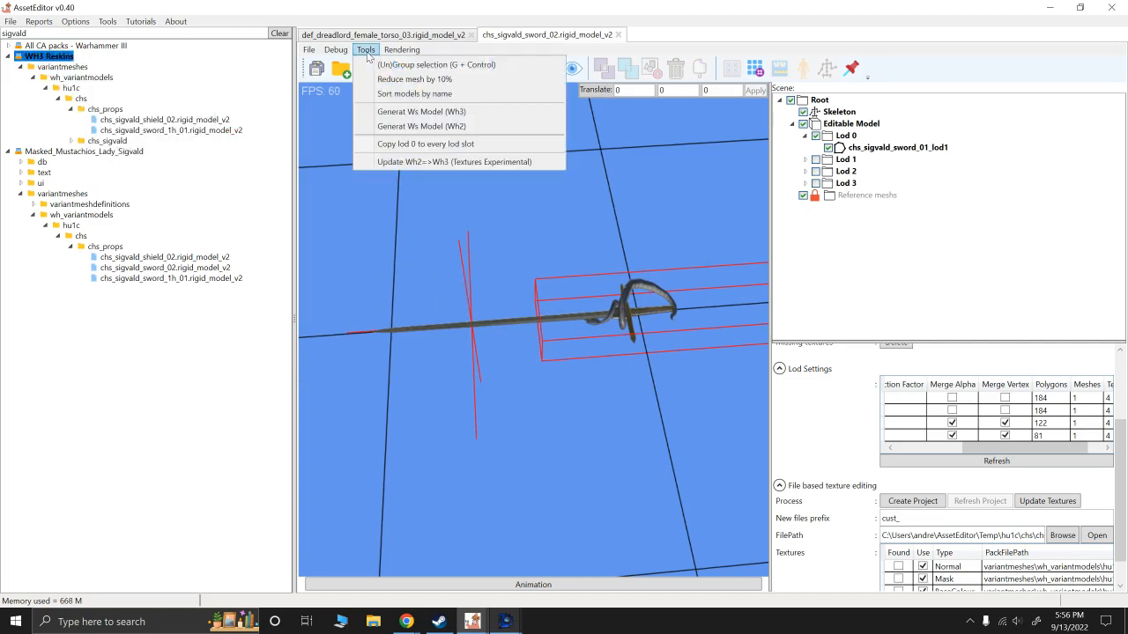
left_click(396, 112)
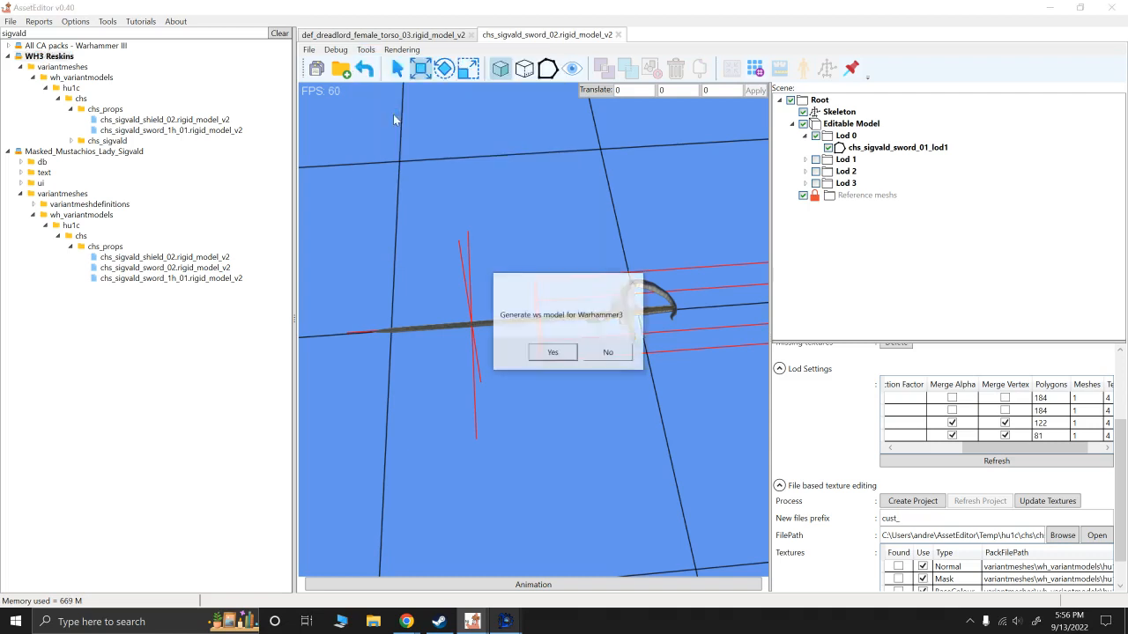
left_click(552, 354)
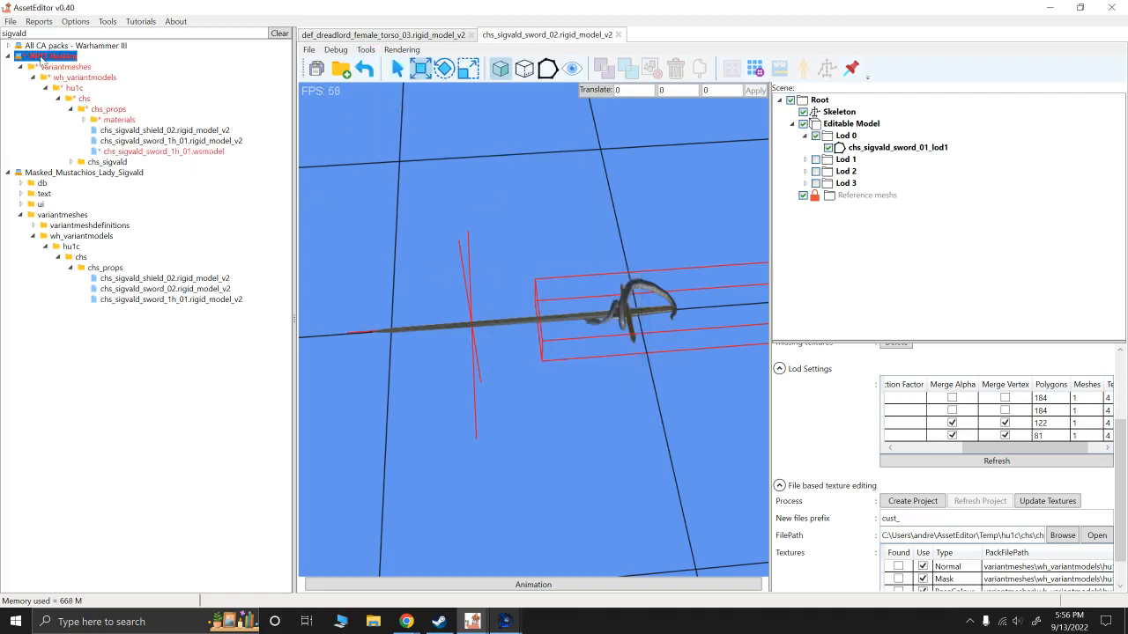
right_click(41, 57)
left_click(74, 149)
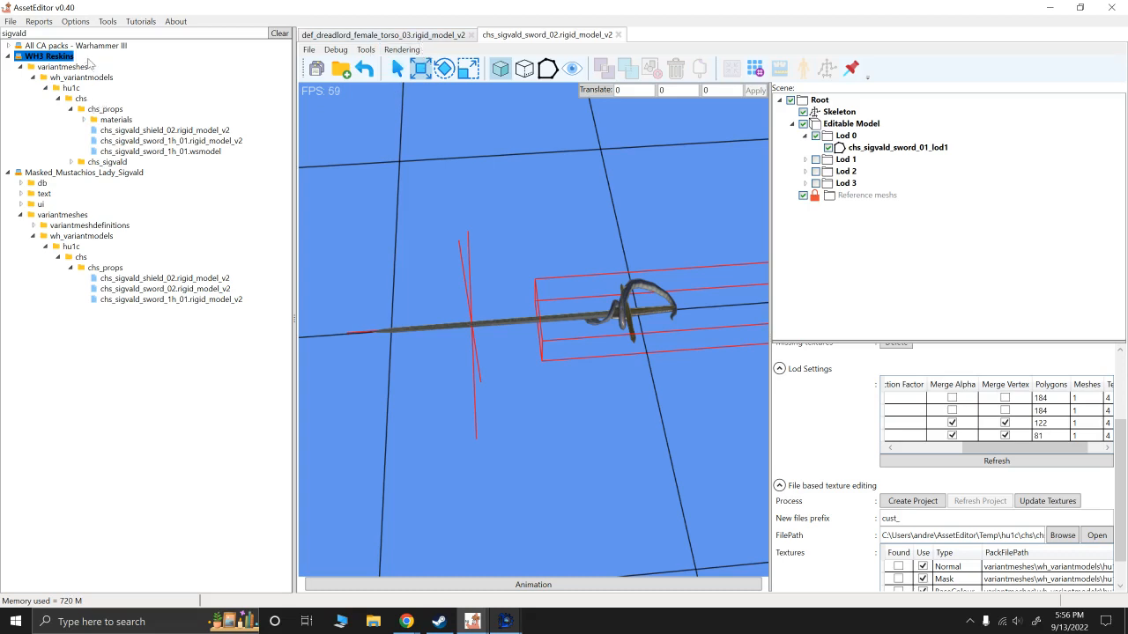
Step: Open chs_sigvald_shield_02.rigid_model_v2 from the Masked_Mustachios_Lady_Sigvald pack and select its LOD 0 shield mesh
left_click(76, 34)
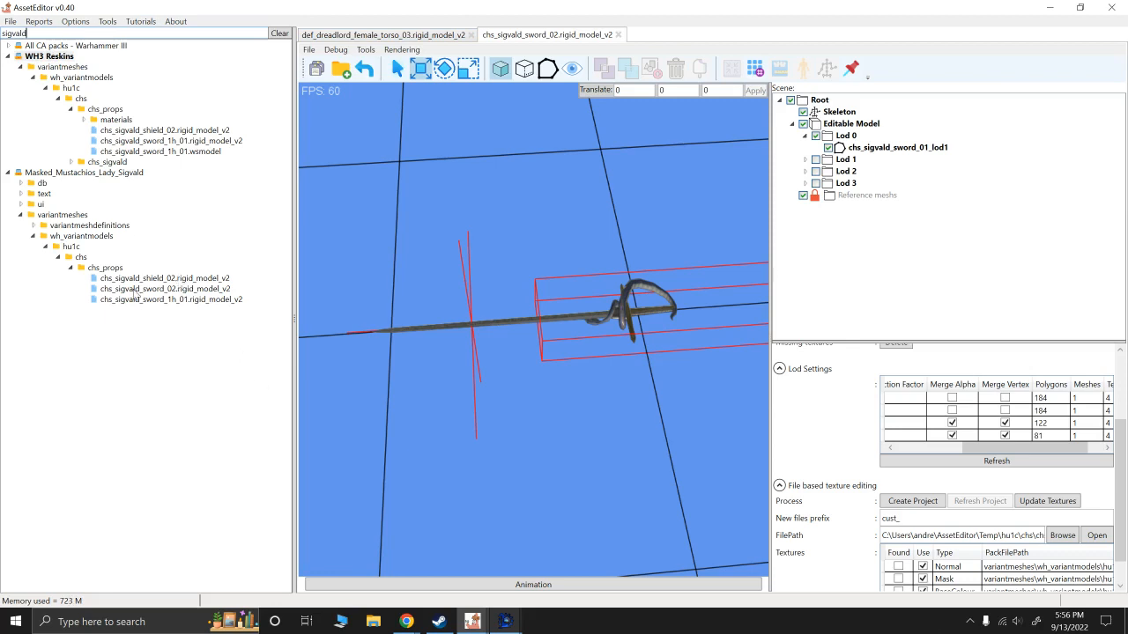
double_click(45, 32)
left_click(151, 279)
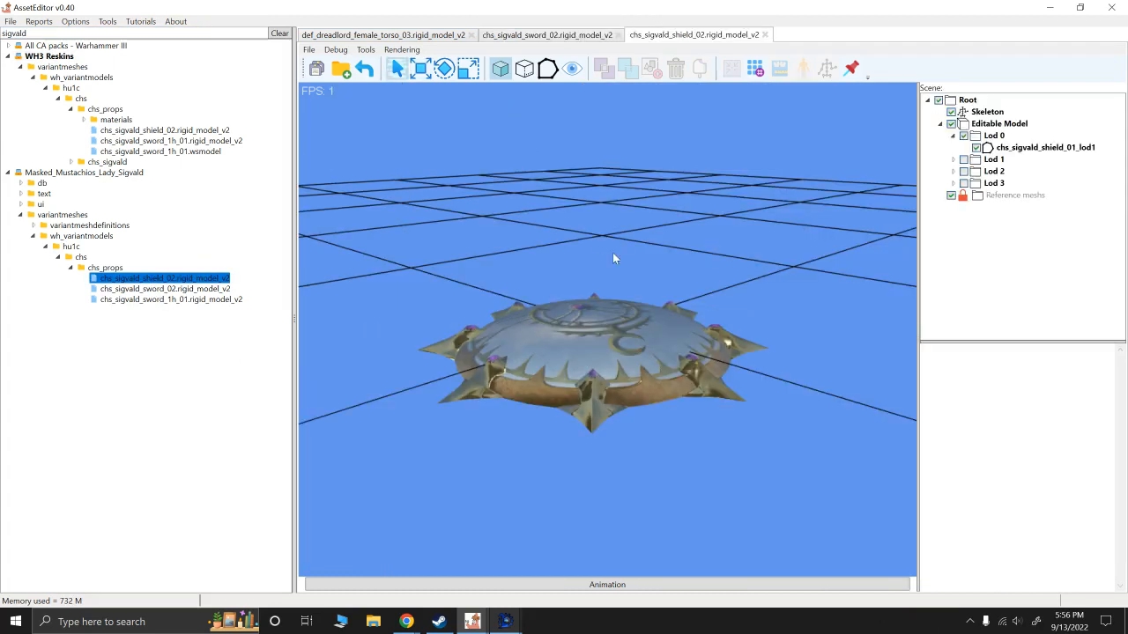
left_click_drag(826, 270, 793, 298)
left_click(1046, 149)
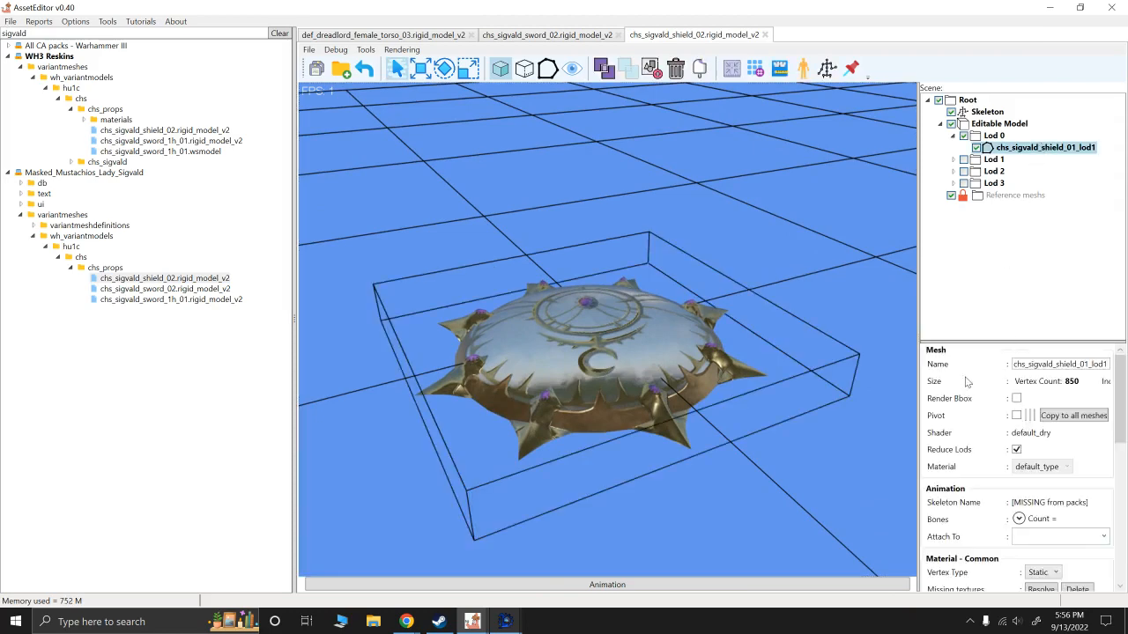
Step: Clear the shield mesh's invalid Diffuse, Specular and Gloss texture paths
left_click_drag(916, 391, 637, 391)
scroll(824, 467, "down", 10)
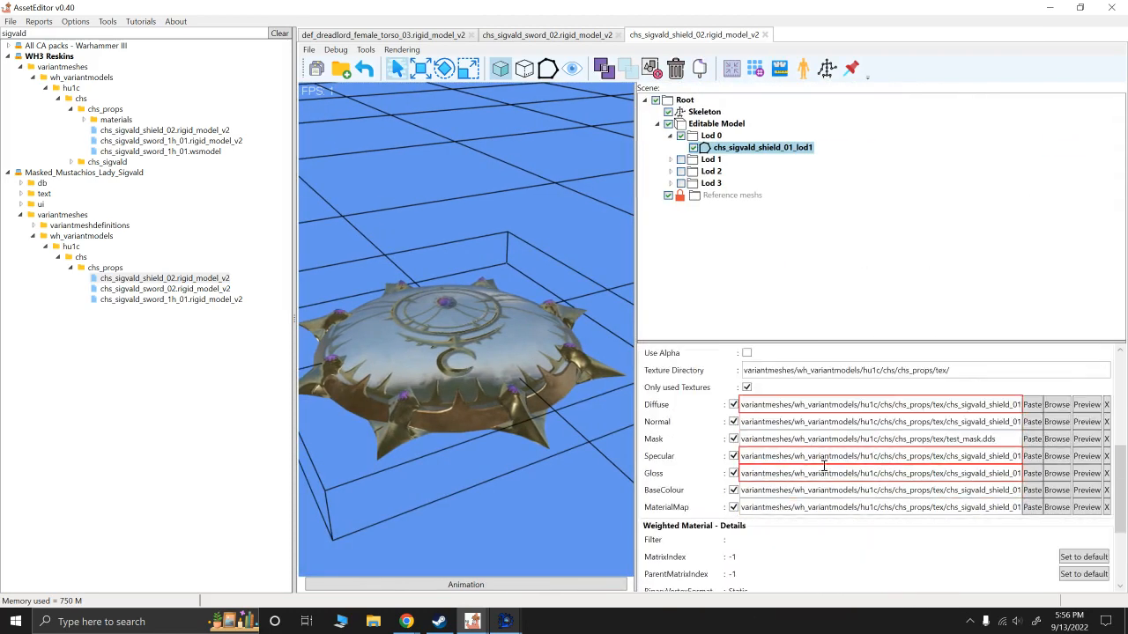
left_click(1106, 404)
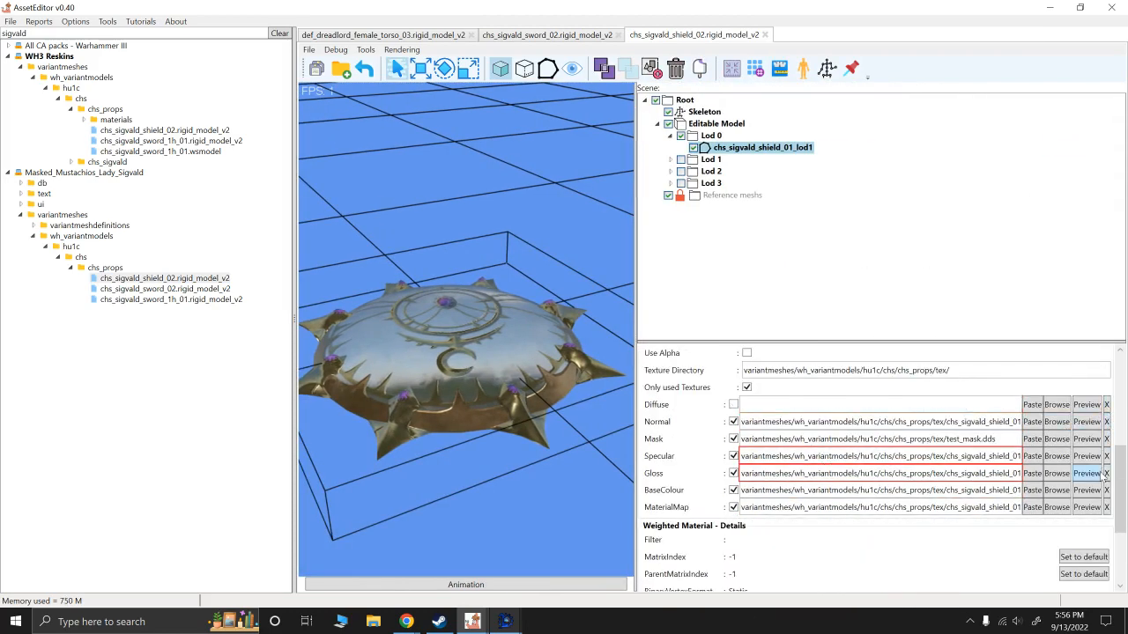
left_click(1106, 456)
left_click(1106, 473)
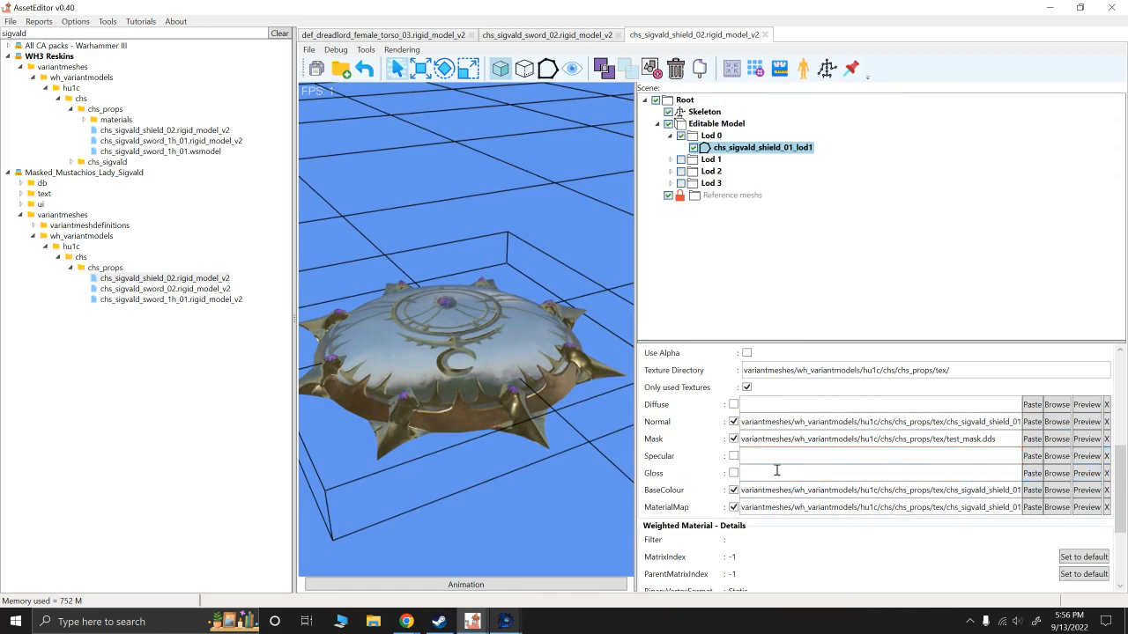
Step: Assign chs_sigvald_shield_01_normal.dds as the shield's Normal texture, finding it by filtering for sigvald
left_click_drag(532, 438, 490, 403)
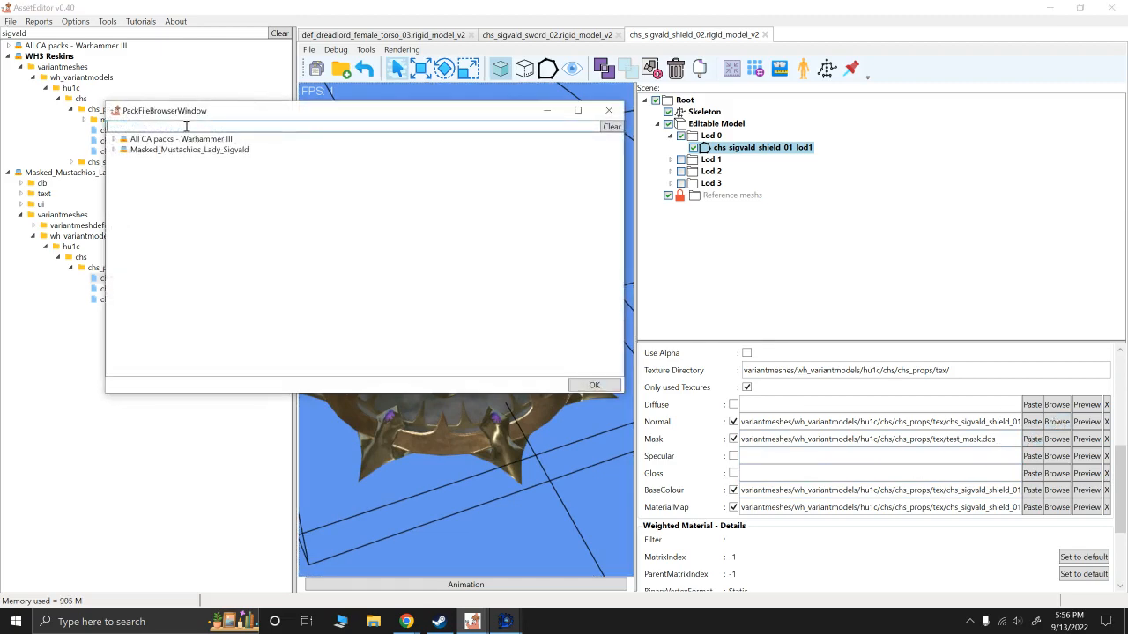
type("sigvald")
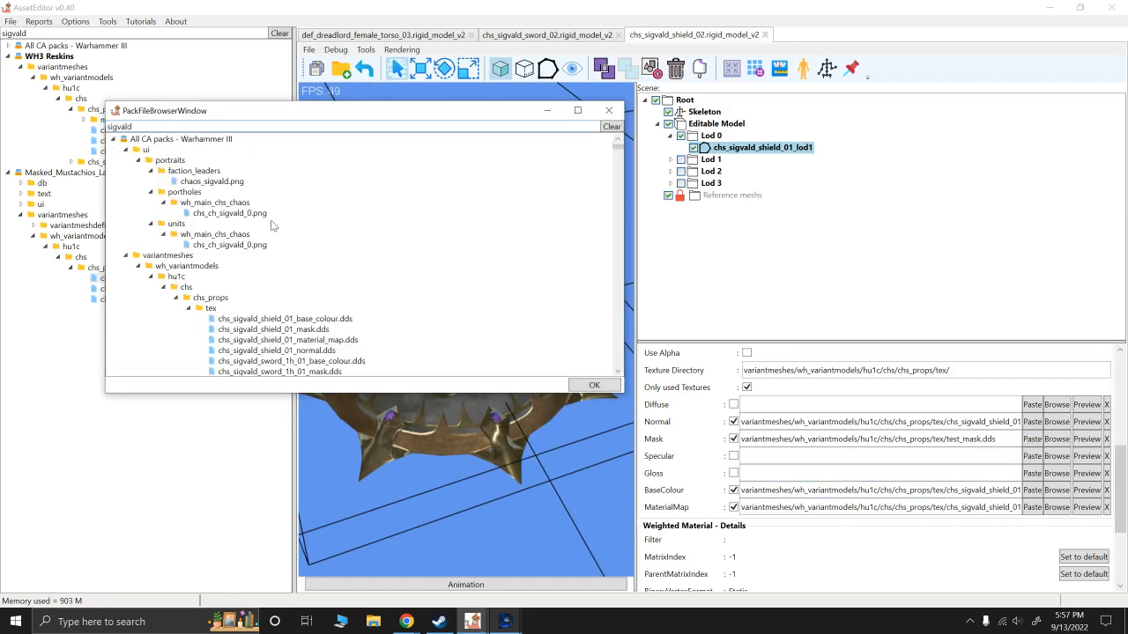
scroll(278, 326, "down", 1)
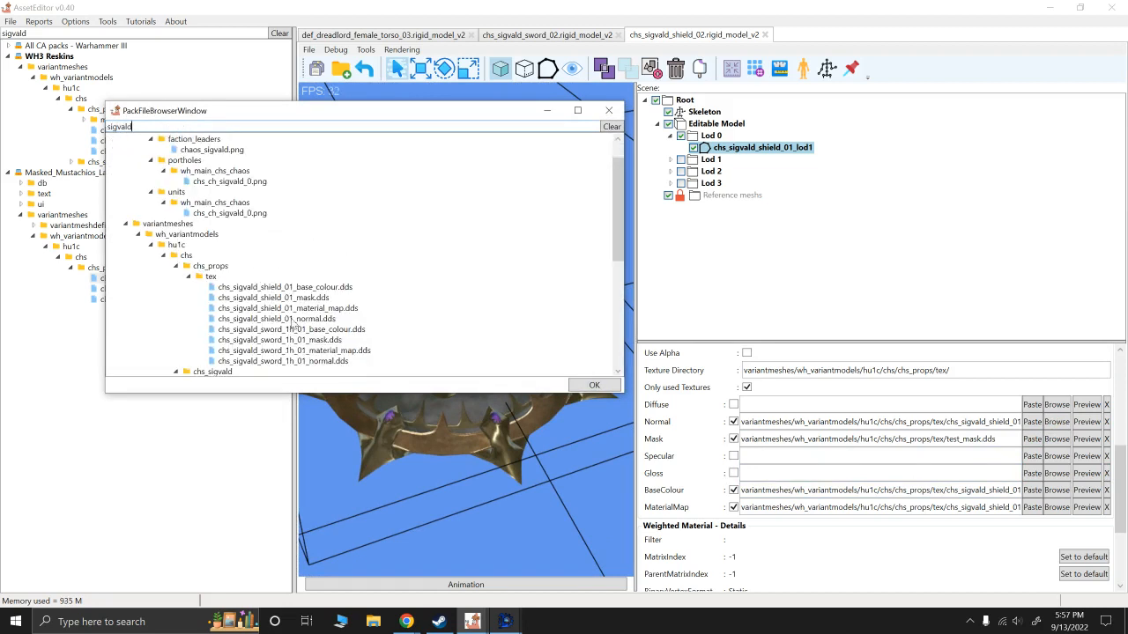
double_click(294, 320)
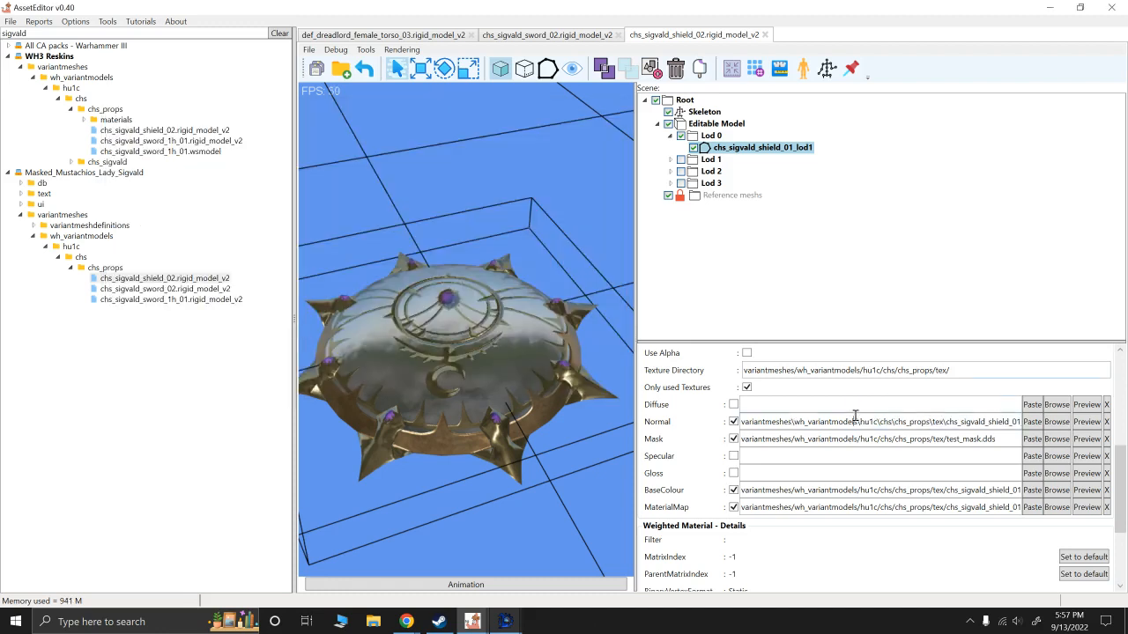
Step: Set the shield mesh's Mask texture to chs_sigvald_shield_01_mask.dds by reusing and editing the Normal texture path
triple_click(855, 422)
triple_click(844, 439)
type("variantmeshes\\wh_variantmodels\\hu1c\\chs\\chs_props\\tex\\chs_sigvald_shield_01_normal.dds")
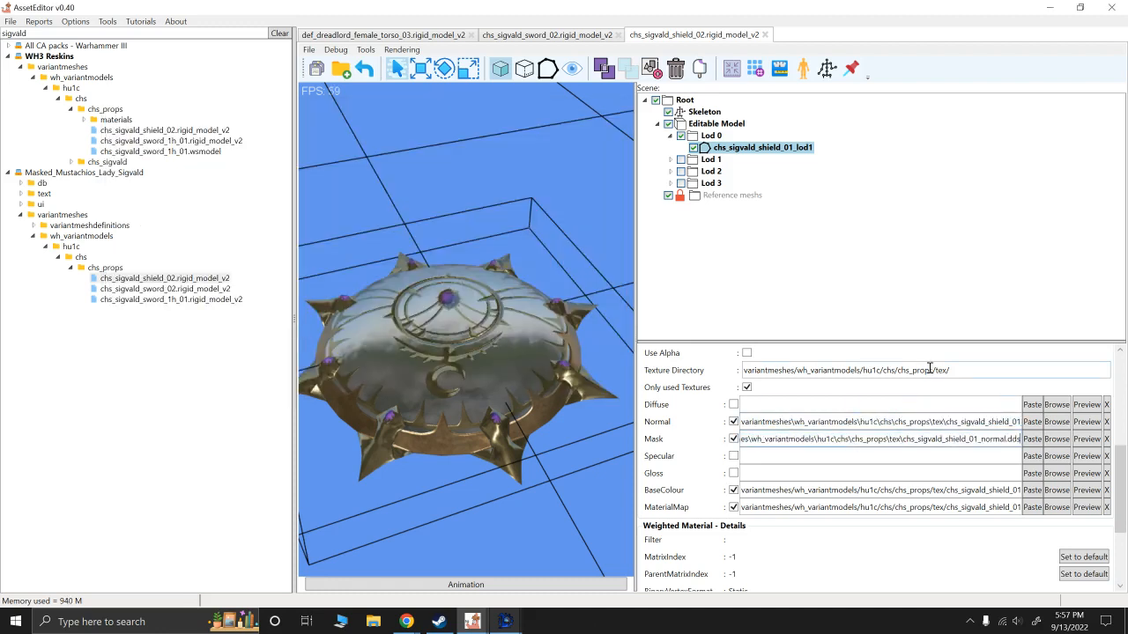
key("BackSpace")
key("BackSpace")
key("BackSpace")
key("BackSpace")
key("BackSpace")
key("BackSpace")
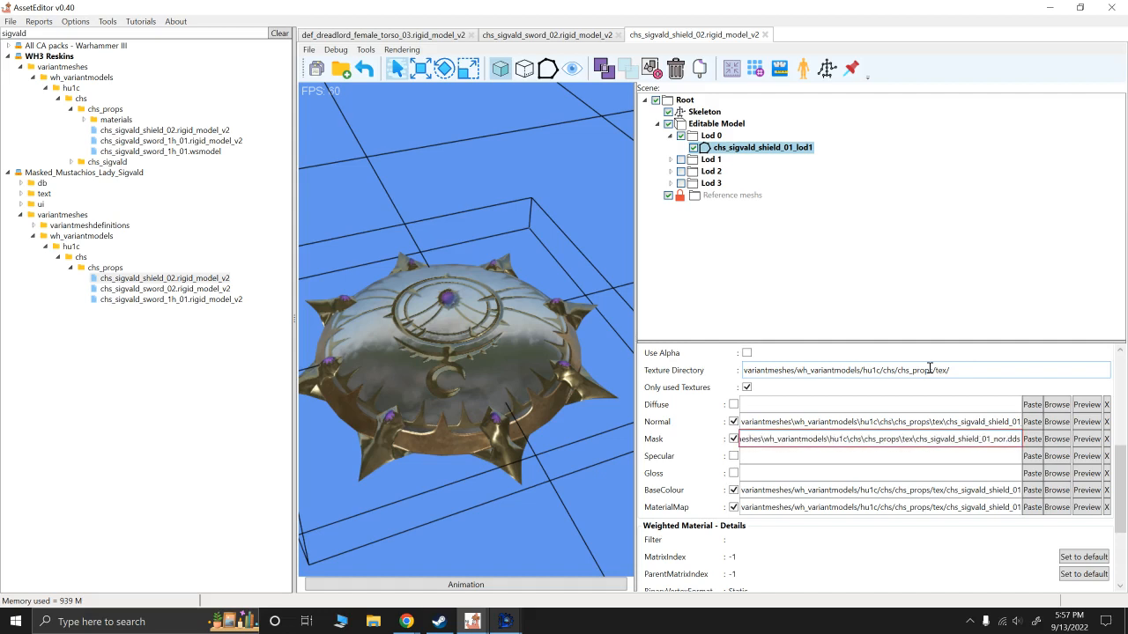
type("mask")
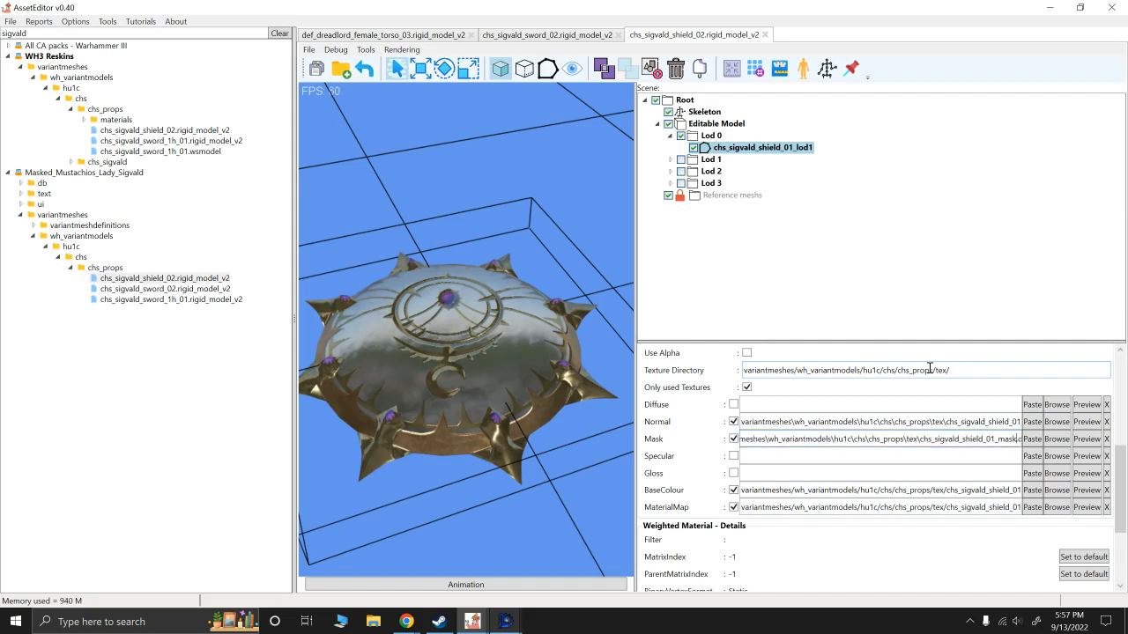
Step: Set the shield mesh's BaseColour texture to chs_sigvald_shield_01_base_colour.dds by adapting the copied Normal texture path
triple_click(792, 490)
type("variantmeshes\\wh_variantmodels\\hu1c\\chs\\chs_props\\tex\\chs_sigvald_shield_01_normal.dds")
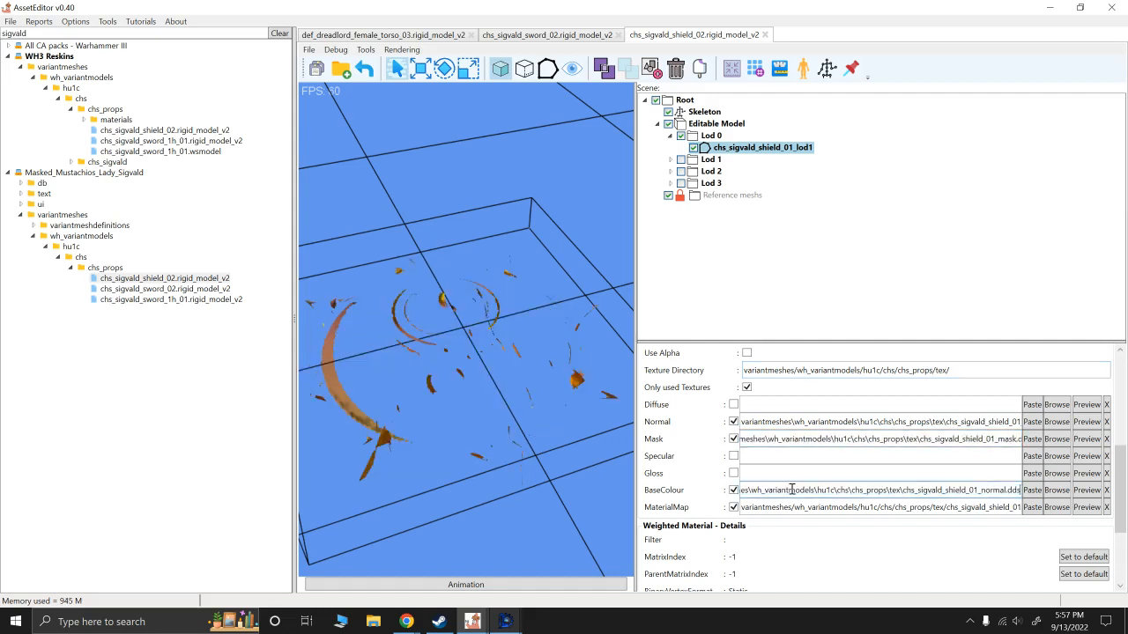
key("Left")
key("Left")
key("Left")
key("Left")
key("BackSpace")
key("BackSpace")
key("BackSpace")
key("BackSpace")
key("BackSpace")
key("BackSpace")
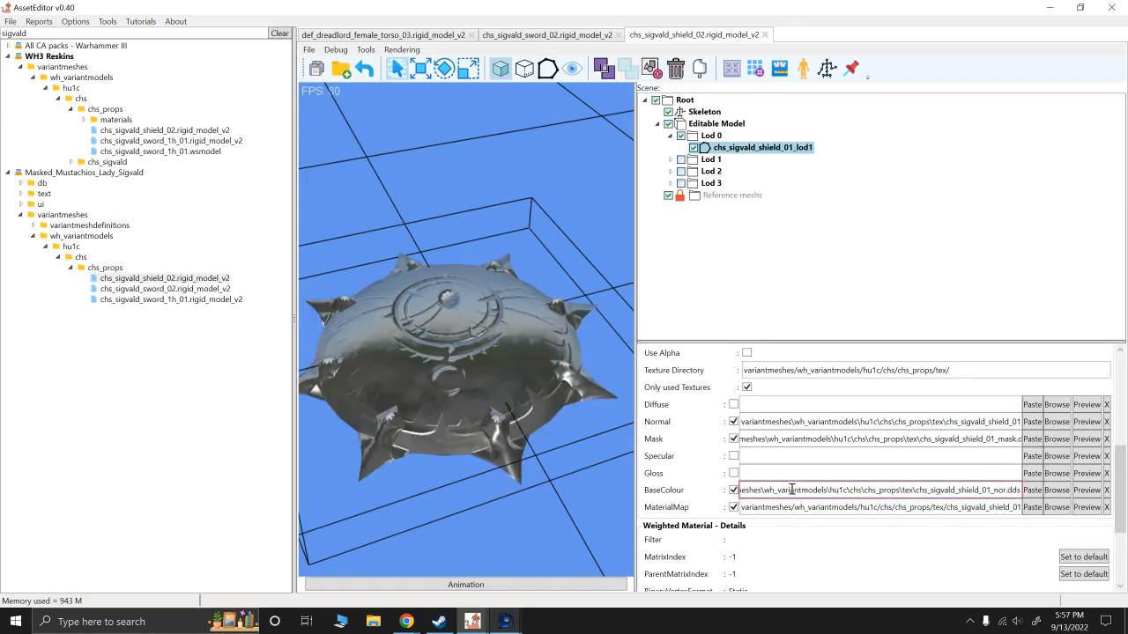
type("base_colo")
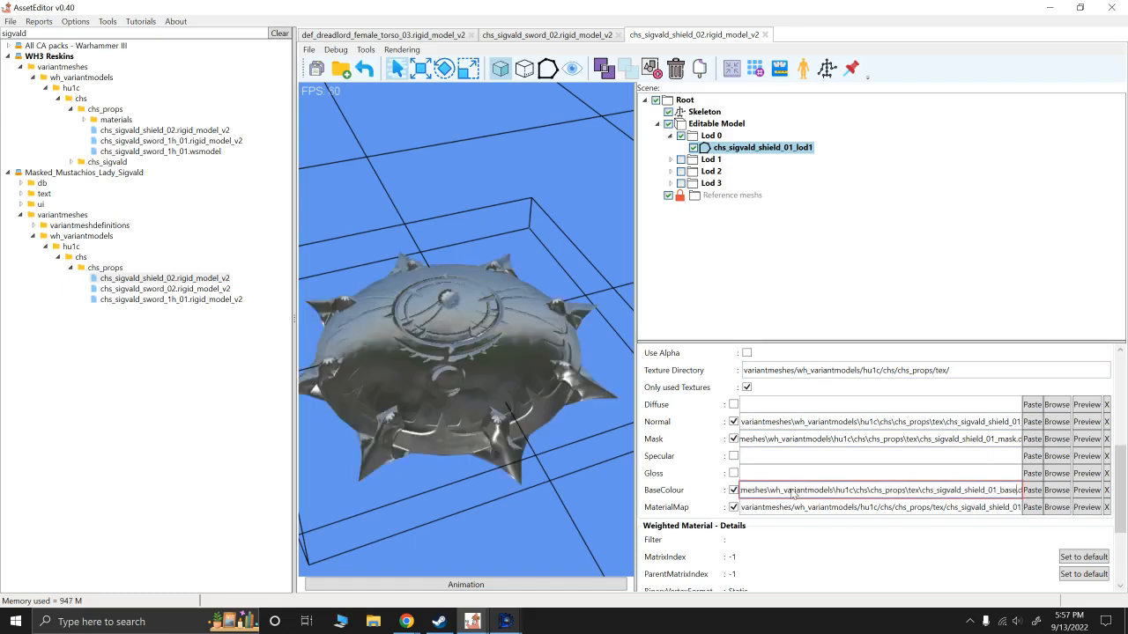
type("ur.d")
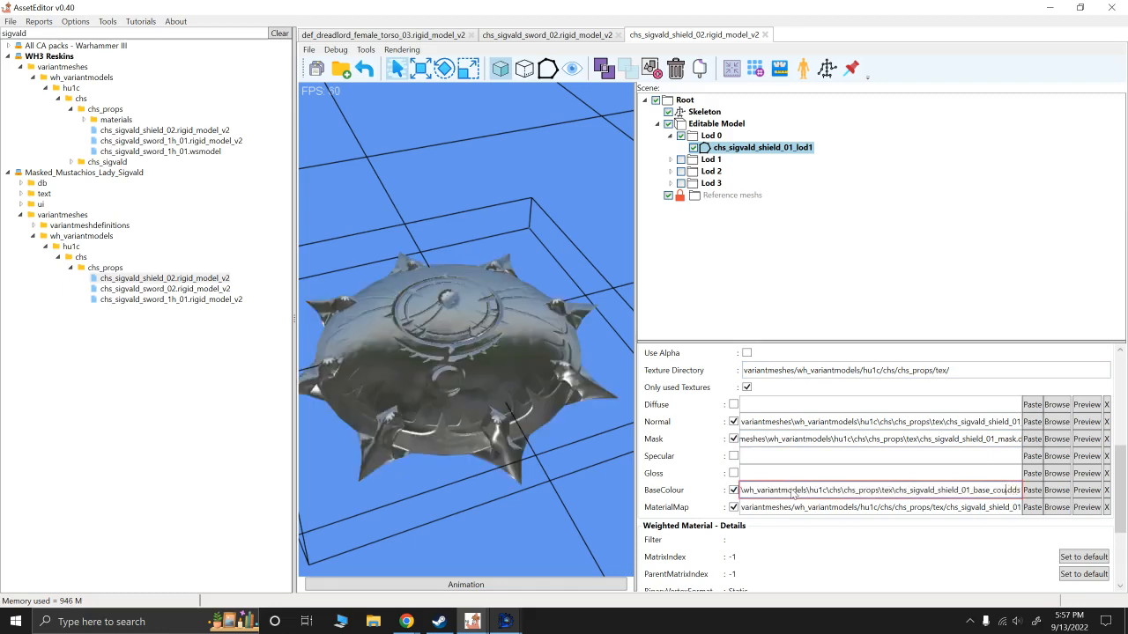
Step: Set the shield mesh's MaterialMap texture to chs_sigvald_shield_01_material_map.dds by adapting the copied Normal texture path
triple_click(843, 509)
type("variantmeshes\\wh_variantmodels\\hu1c\\chs\\chs_props\\tex\\chs_sigvald_shield_01_normal.dds")
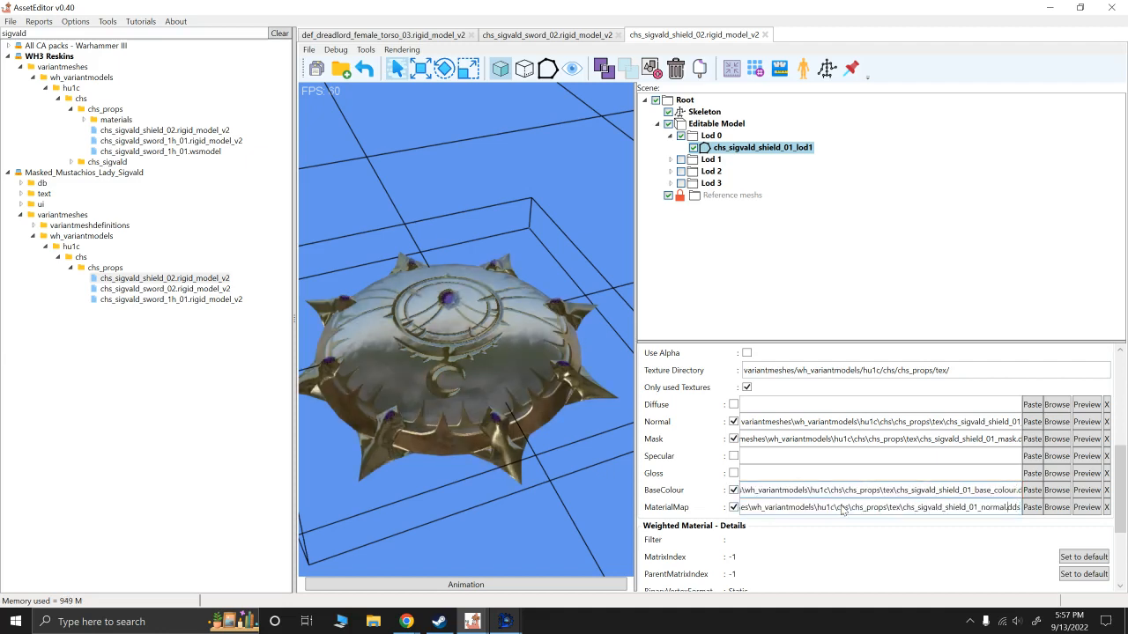
key("BackSpace")
key("BackSpace")
key("BackSpace")
key("BackSpace")
key("BackSpace")
key("BackSpace")
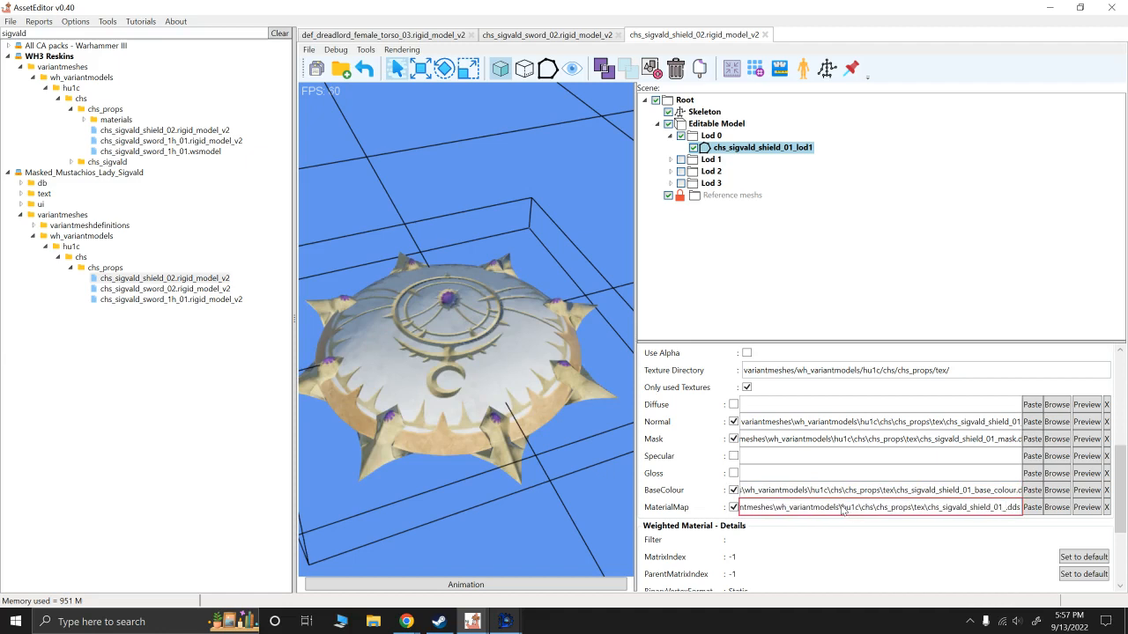
type("material_m")
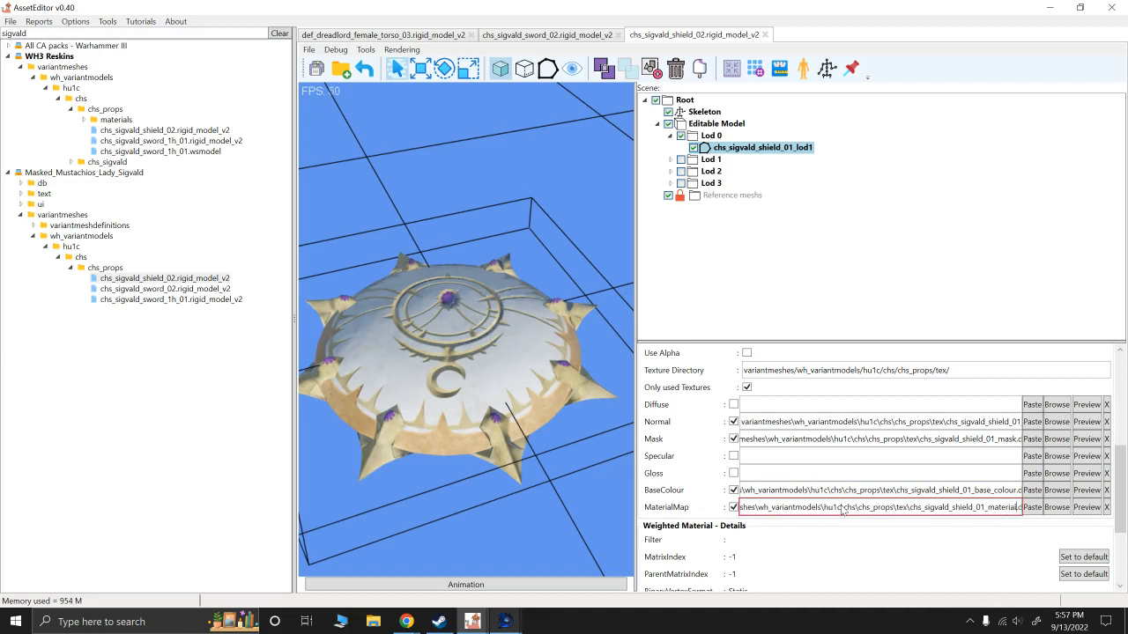
type("ap.c")
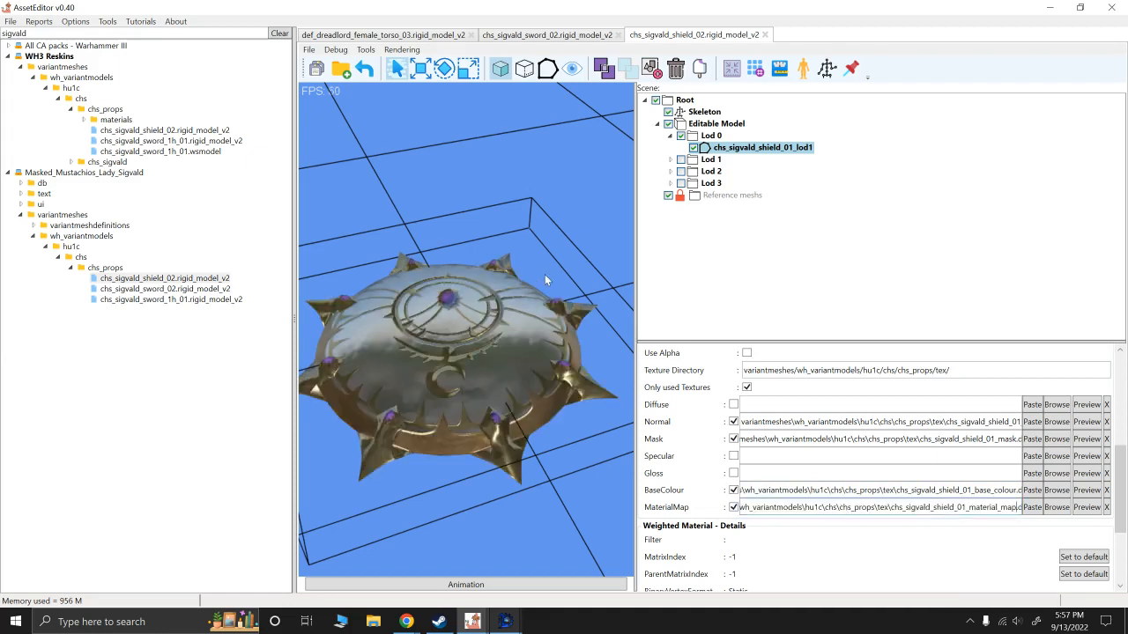
Step: Set the shield's editable model LOD distances to 50 for LOD 0, 100 for LOD 1 and 200 for LOD 2
left_click(599, 189)
left_click(715, 124)
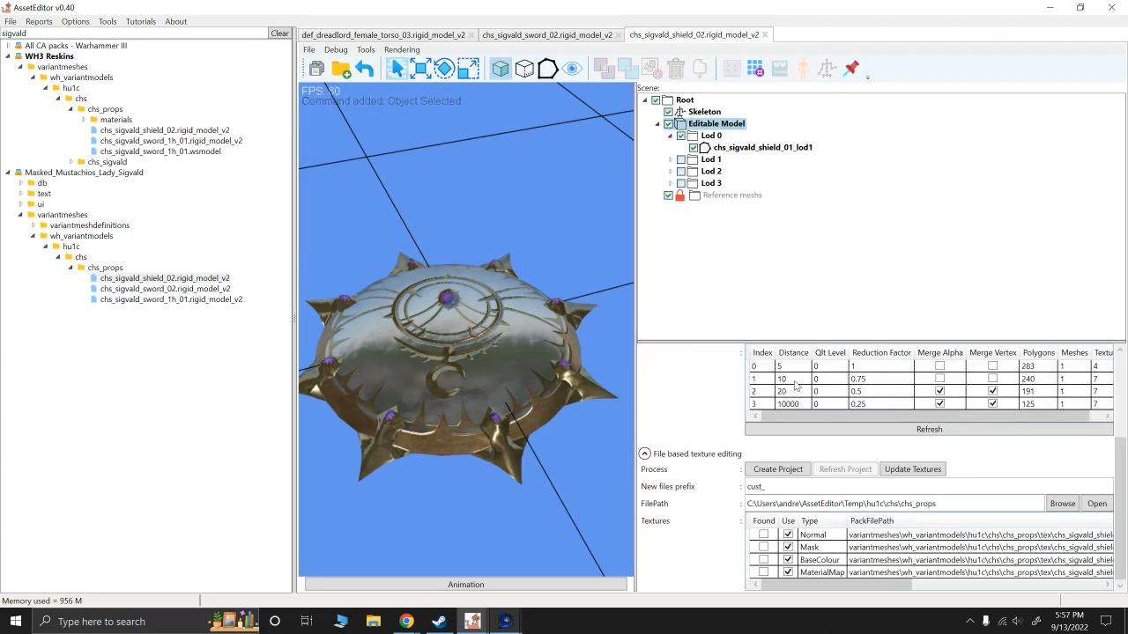
double_click(792, 366)
type("50")
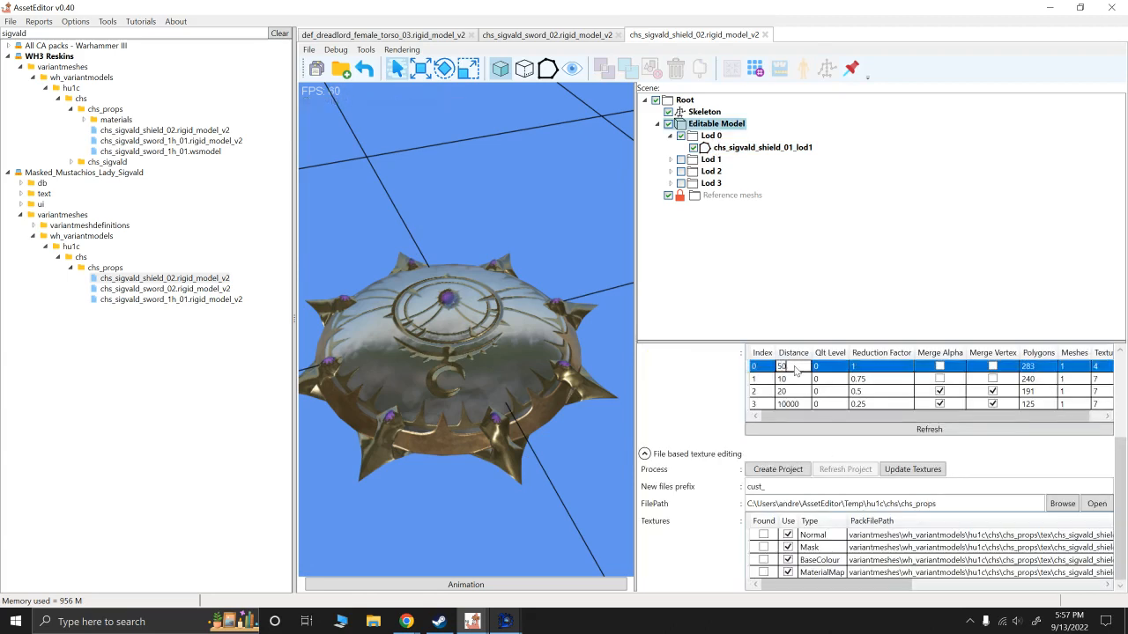
left_click(795, 378)
left_click(795, 378)
type("0")
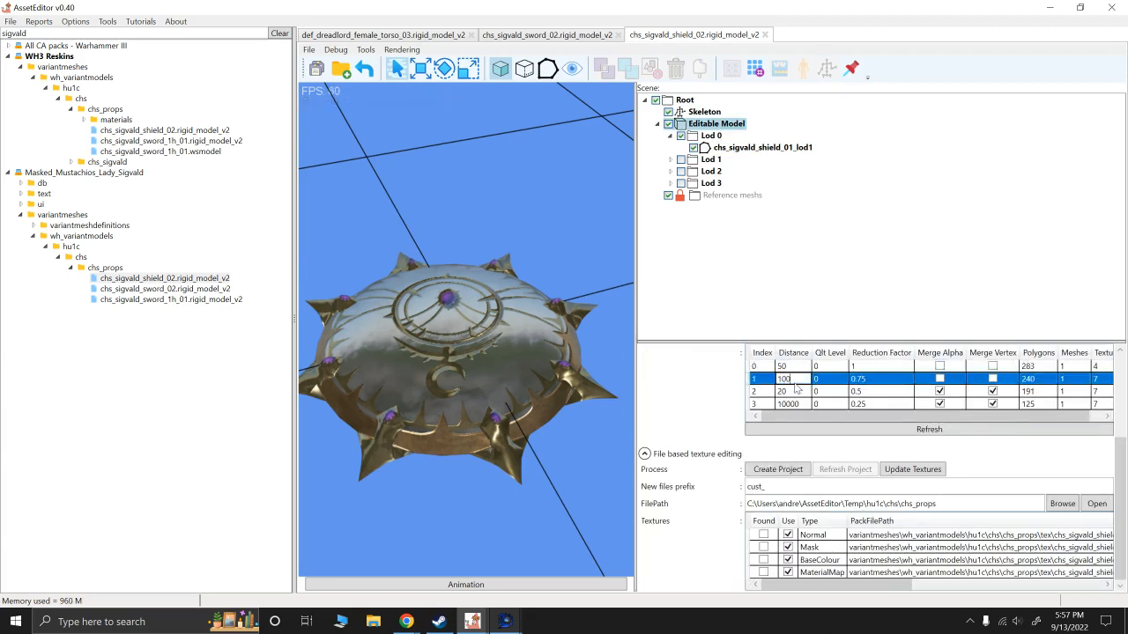
left_click(797, 390)
left_click(797, 391)
type("0")
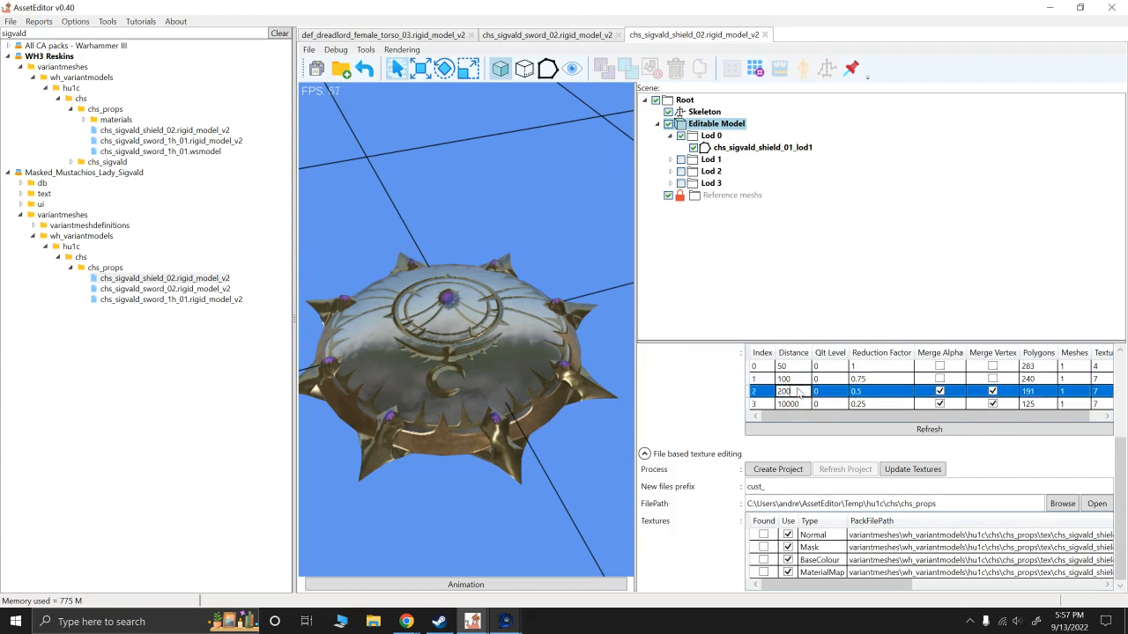
Step: Set LOD 1's reduction factor to 1 and regenerate the shield's LODs
left_click(883, 367)
left_click(864, 378)
left_click(863, 379)
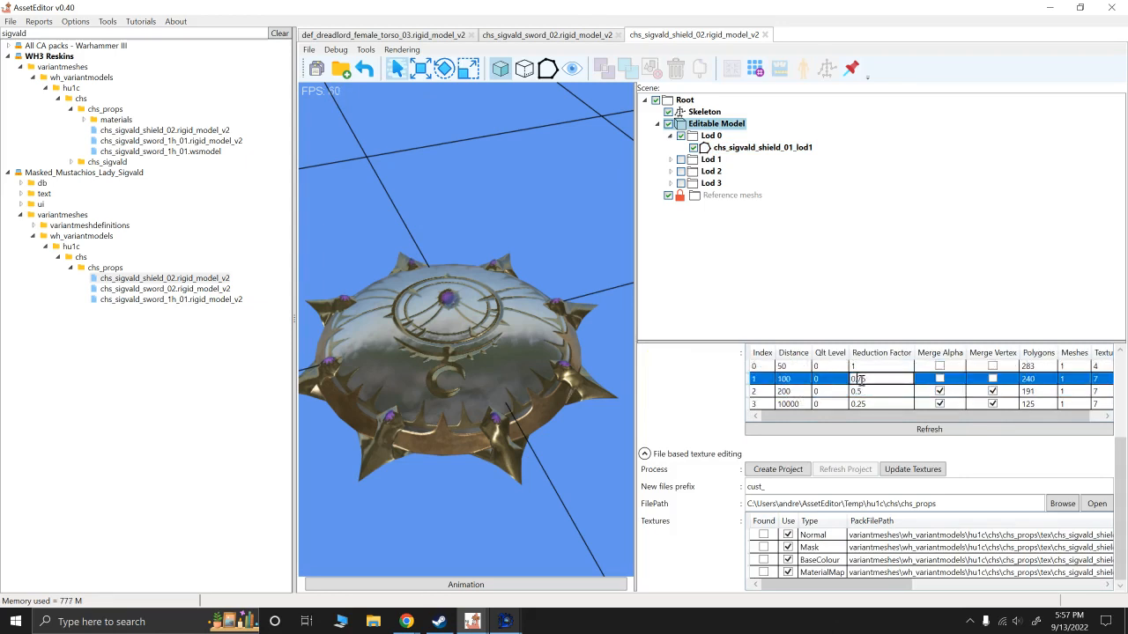
type("1")
left_click(710, 125)
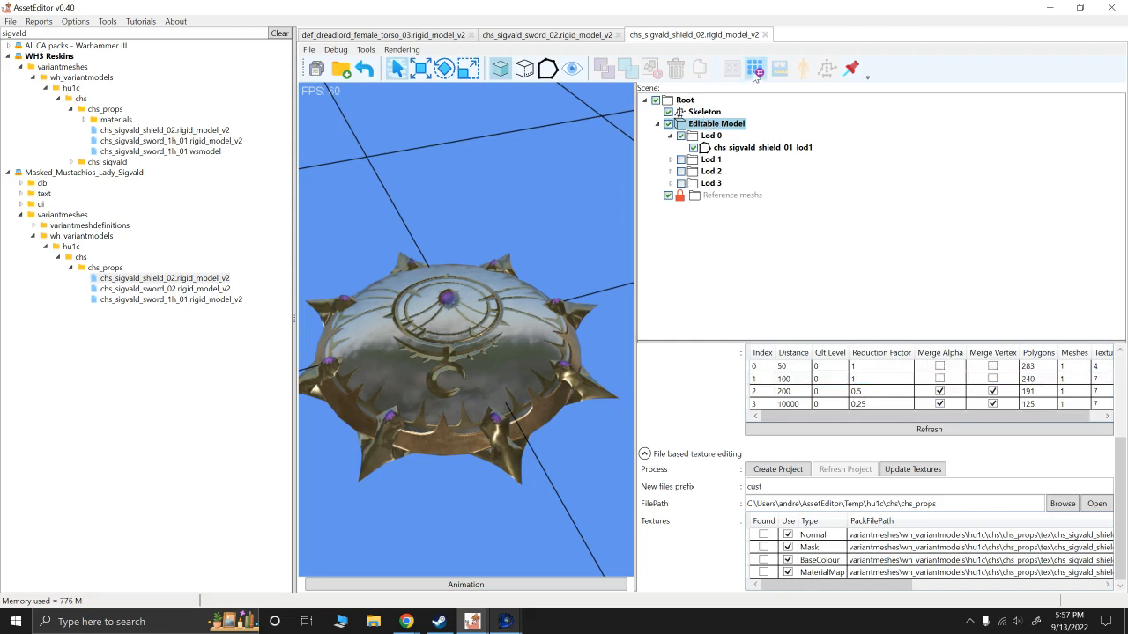
left_click(755, 69)
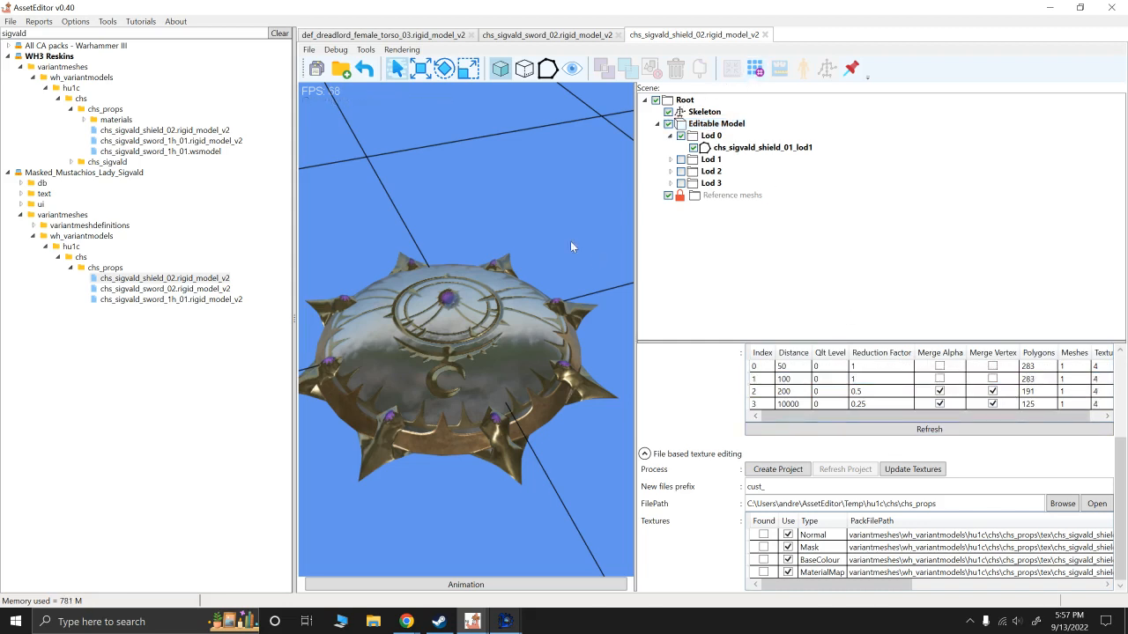
Step: Save the shield over chs_sigvald_shield_02.rigid_model_v2 in WH3 Reskins under variantmeshes/wh_variantmodels/hu1c/chs/chs_props, replacing the existing file
left_click(309, 49)
left_click(326, 79)
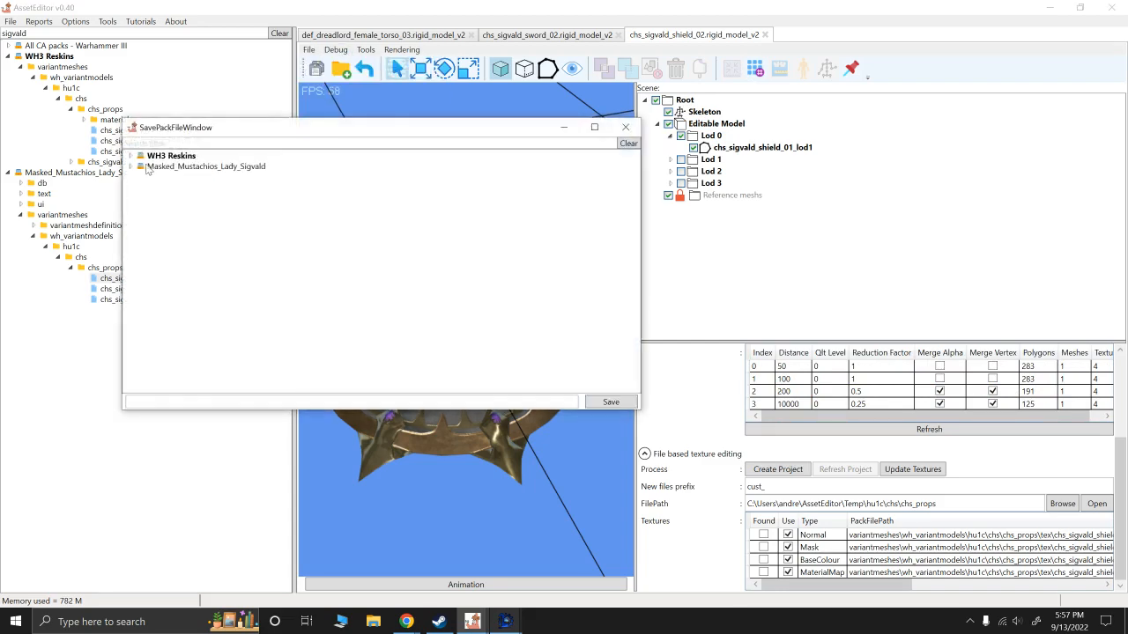
left_click(131, 156)
left_click(141, 166)
left_click(155, 177)
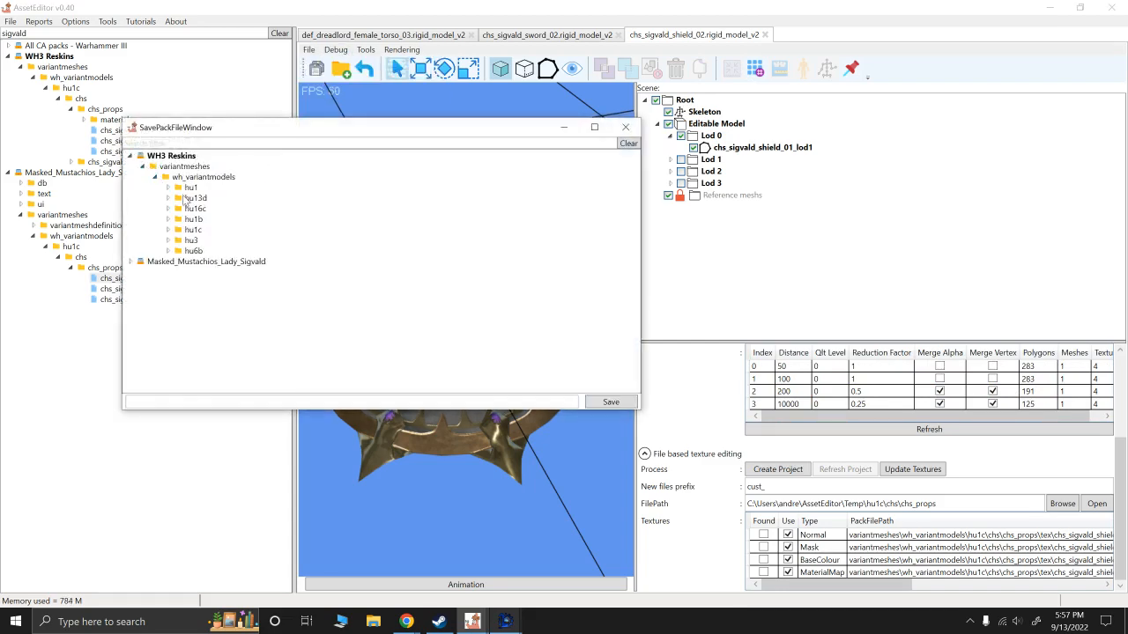
left_click(169, 230)
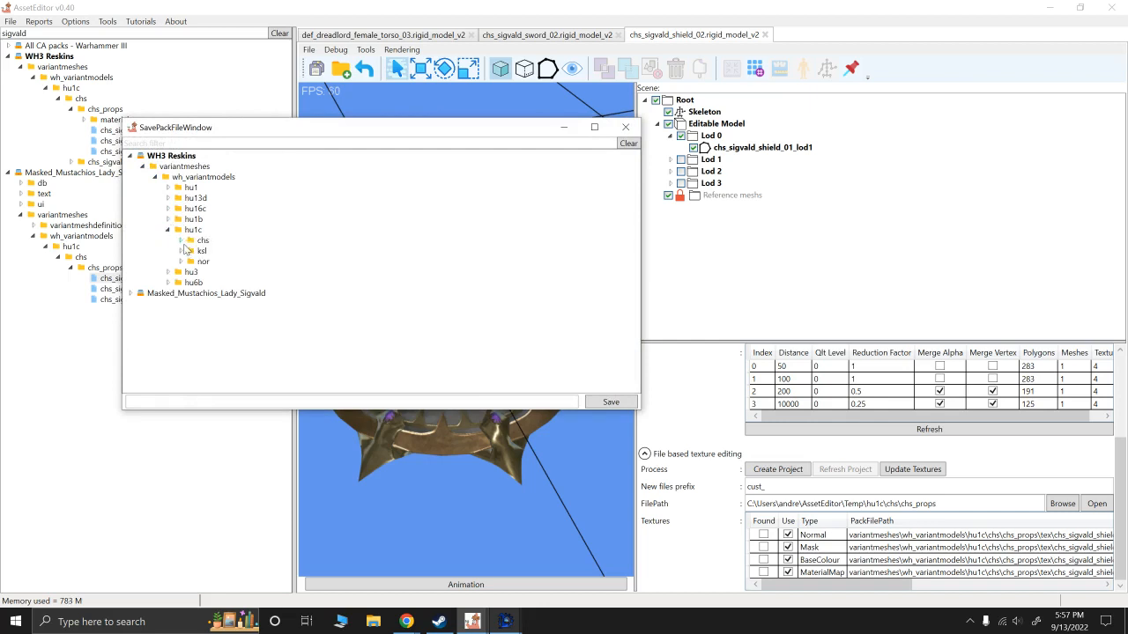
left_click(181, 240)
left_click(193, 251)
left_click(266, 262)
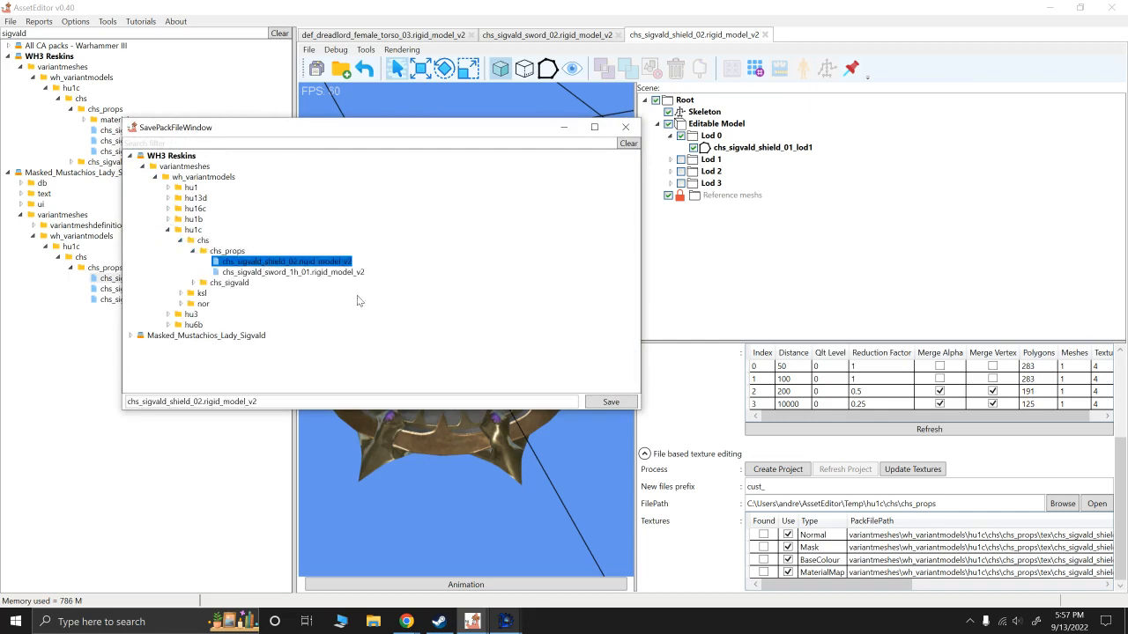
left_click(597, 403)
left_click(551, 354)
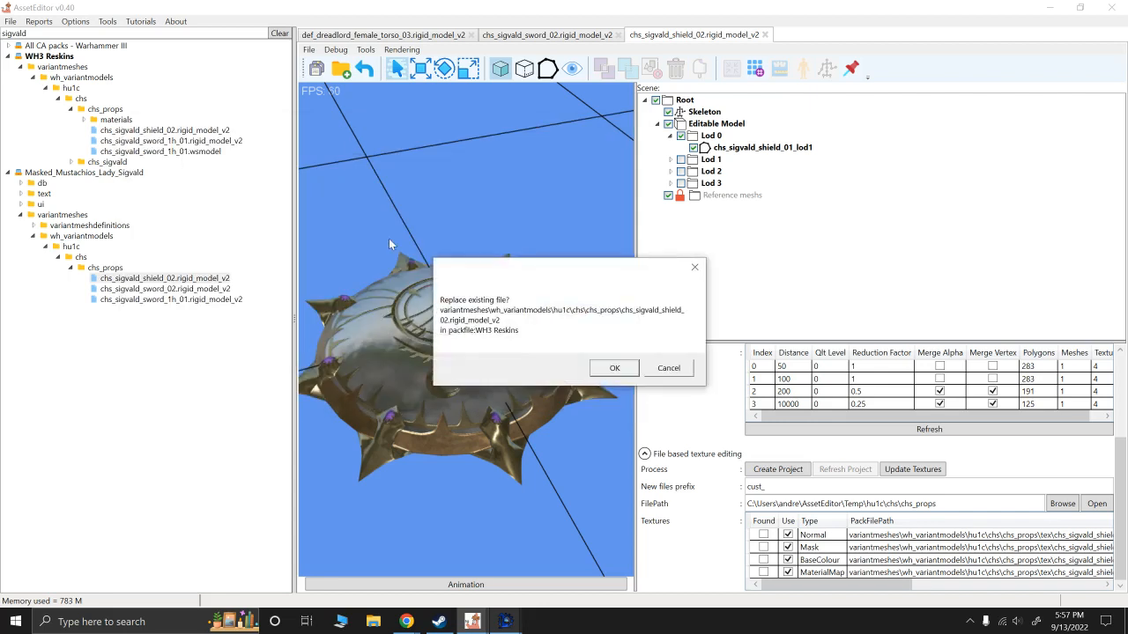
left_click(608, 366)
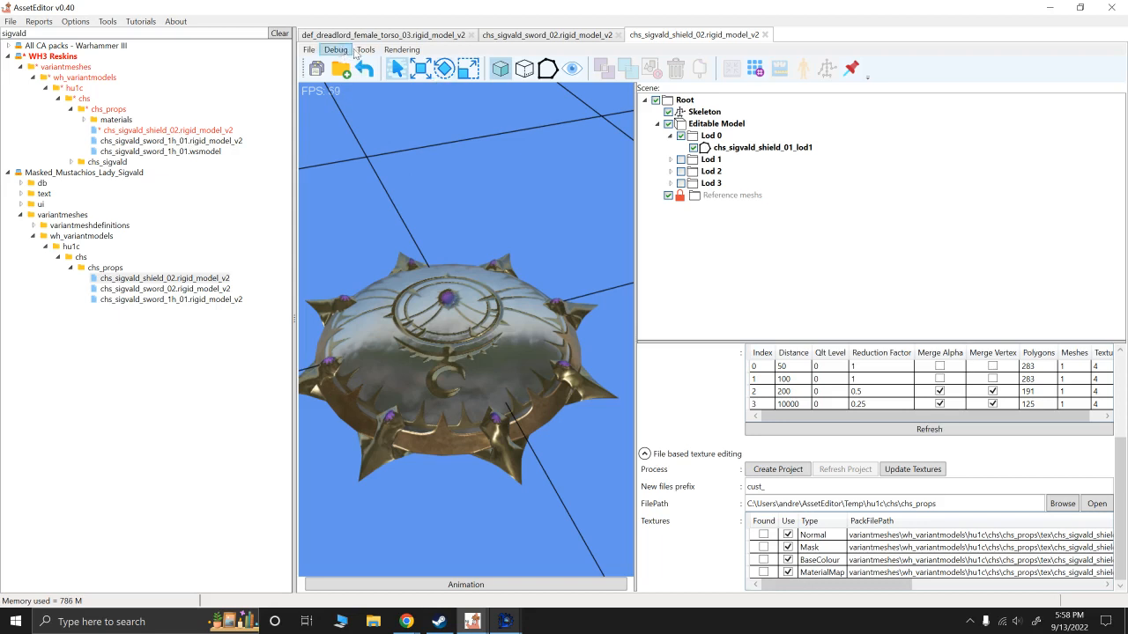
Step: Generate the Warhammer III WS model for the shield and save the WH3 Reskins pack
left_click(365, 49)
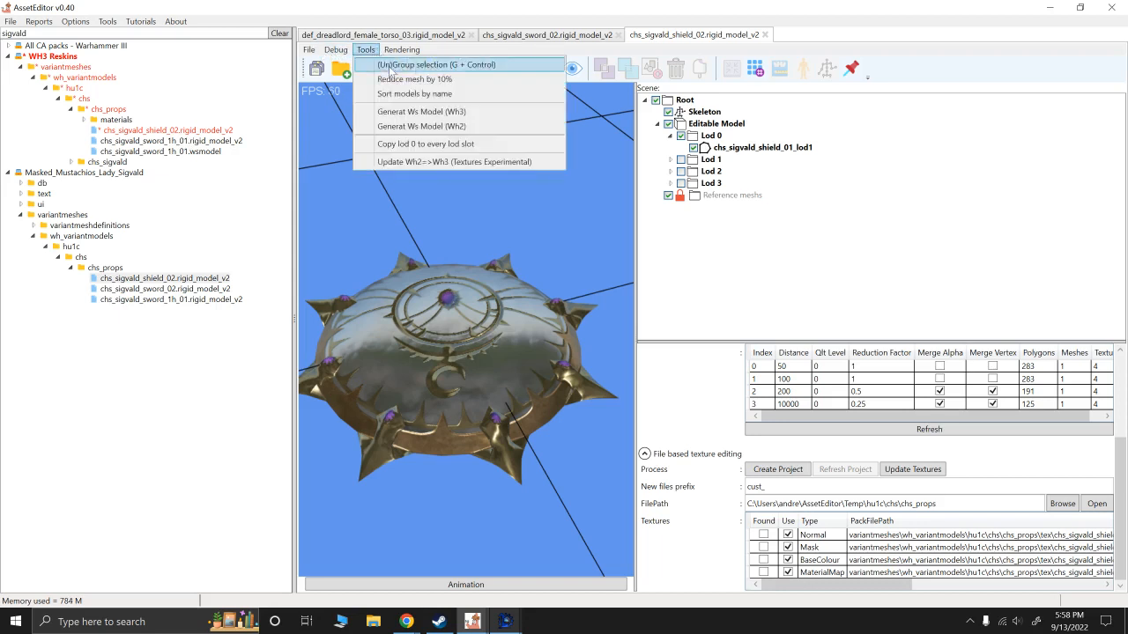
left_click(427, 117)
left_click(551, 352)
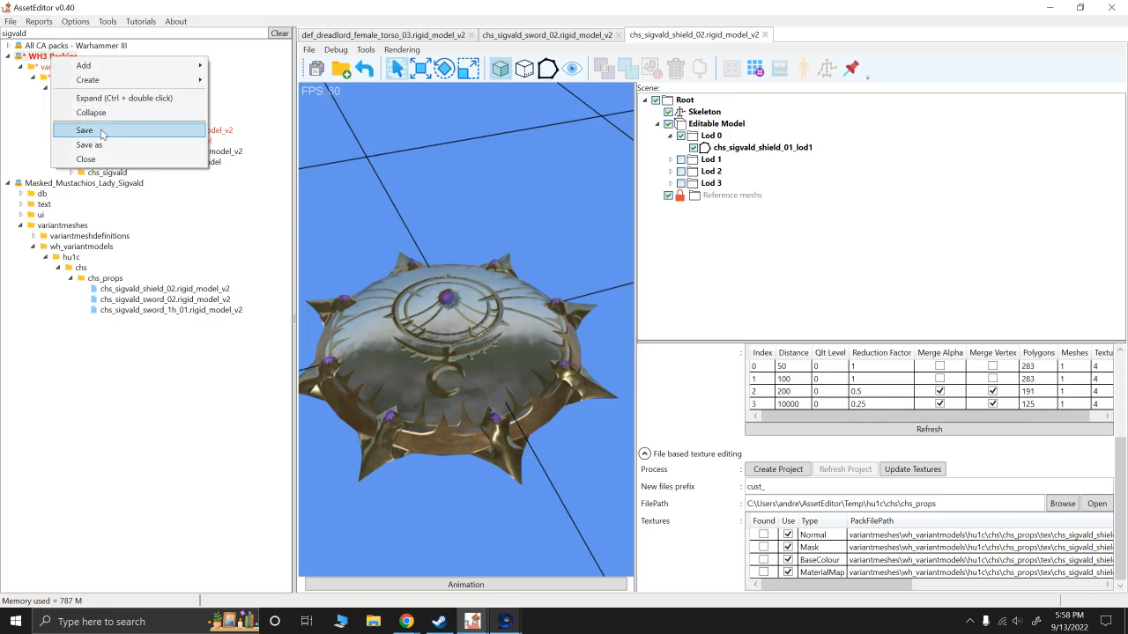
left_click(101, 132)
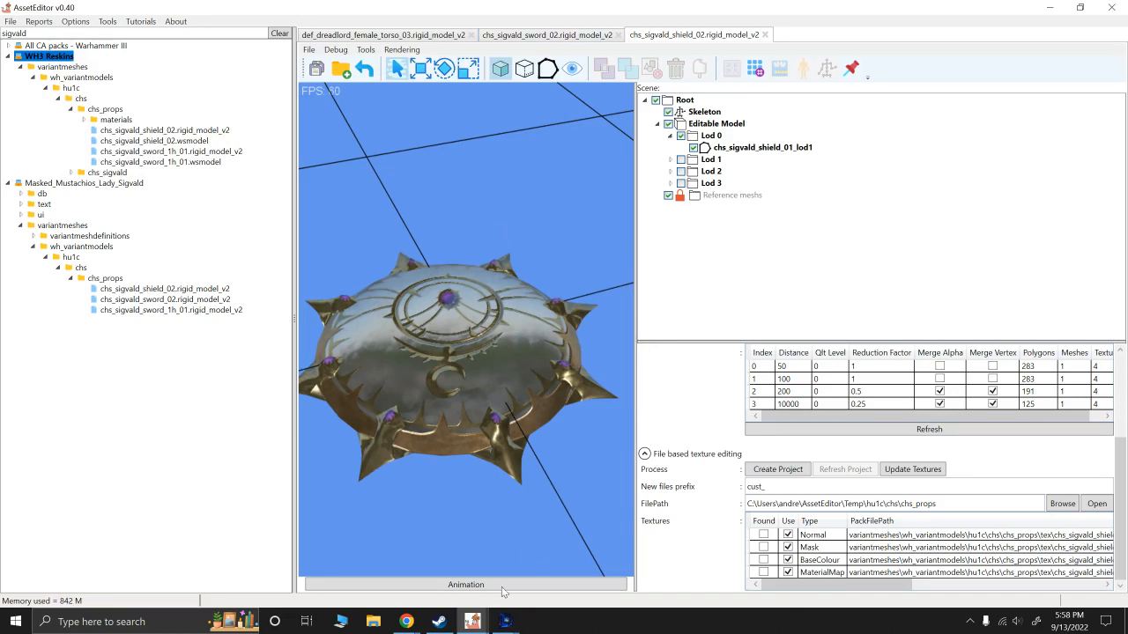
Step: Switch to Rusted PackFile Manager and create a new PackFile
mouse_move(504, 623)
left_click(551, 575)
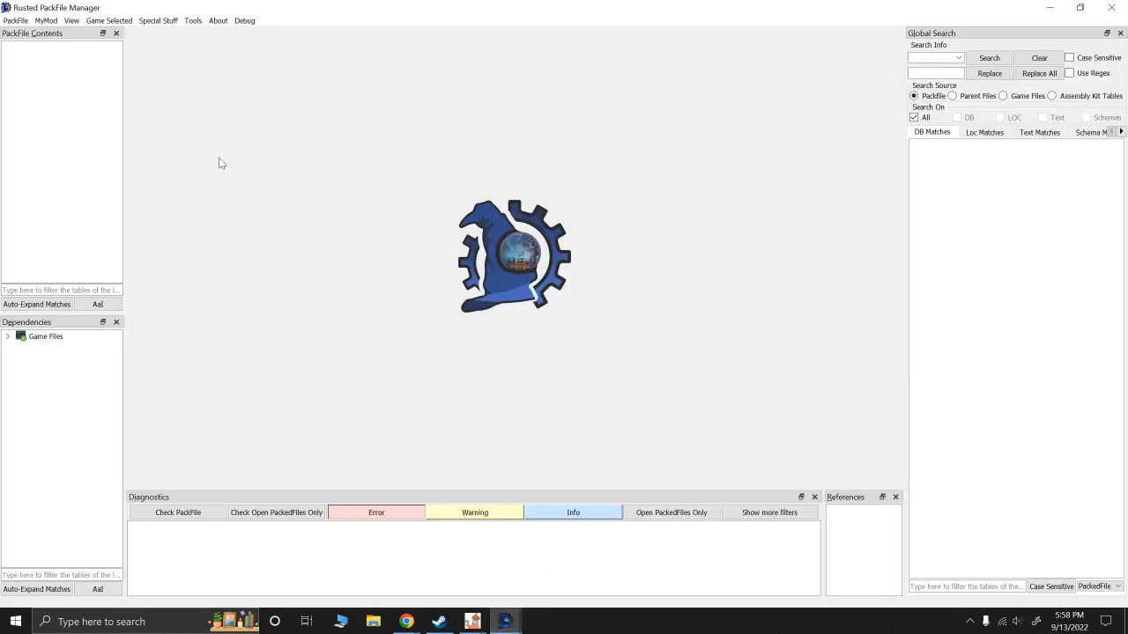
left_click(16, 20)
left_click(40, 34)
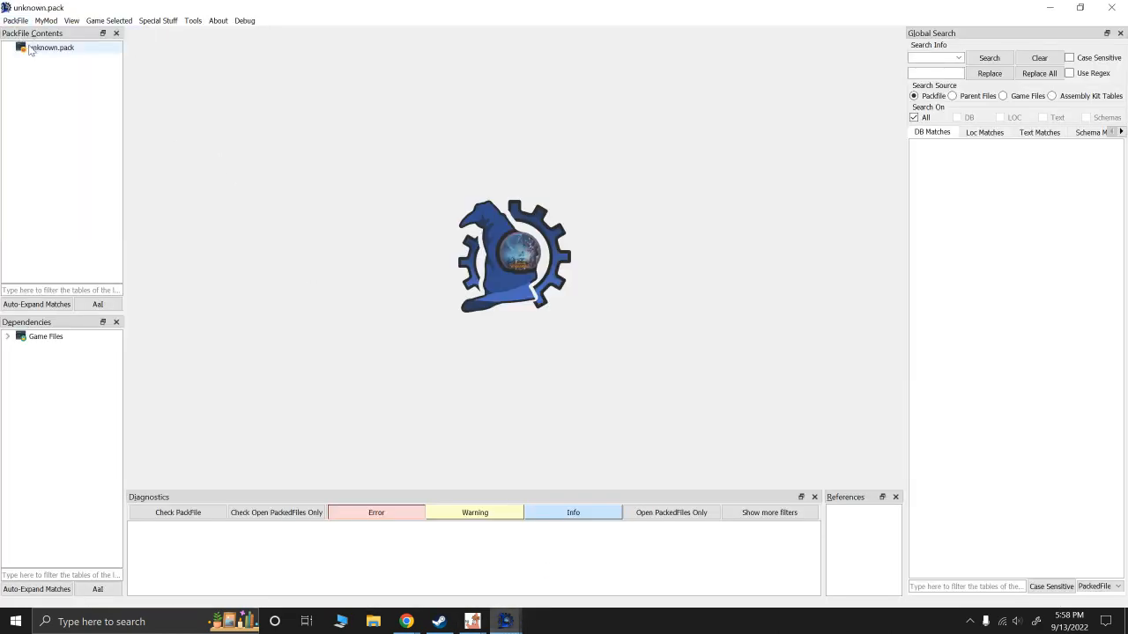
Step: Start adding content from another PackFile and browse to SteamLibrary/steamapps/common/Total War WARHAMMER III/data on the SSD (E:)
right_click(29, 47)
mouse_move(88, 54)
left_click(186, 81)
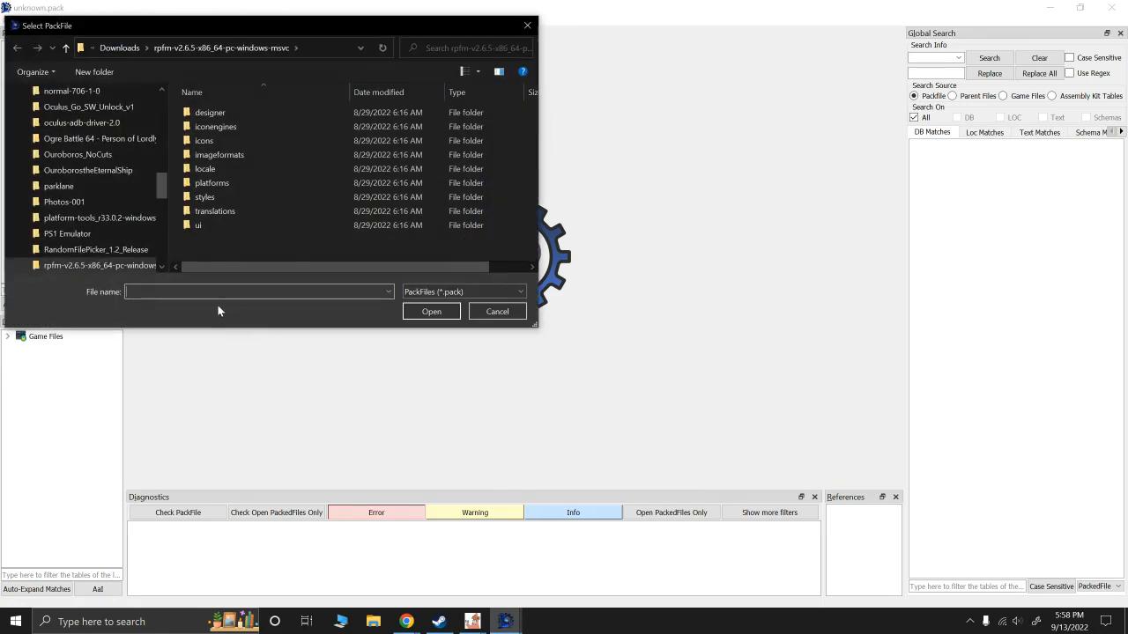
scroll(74, 234, "down", 4)
scroll(74, 234, "down", 3)
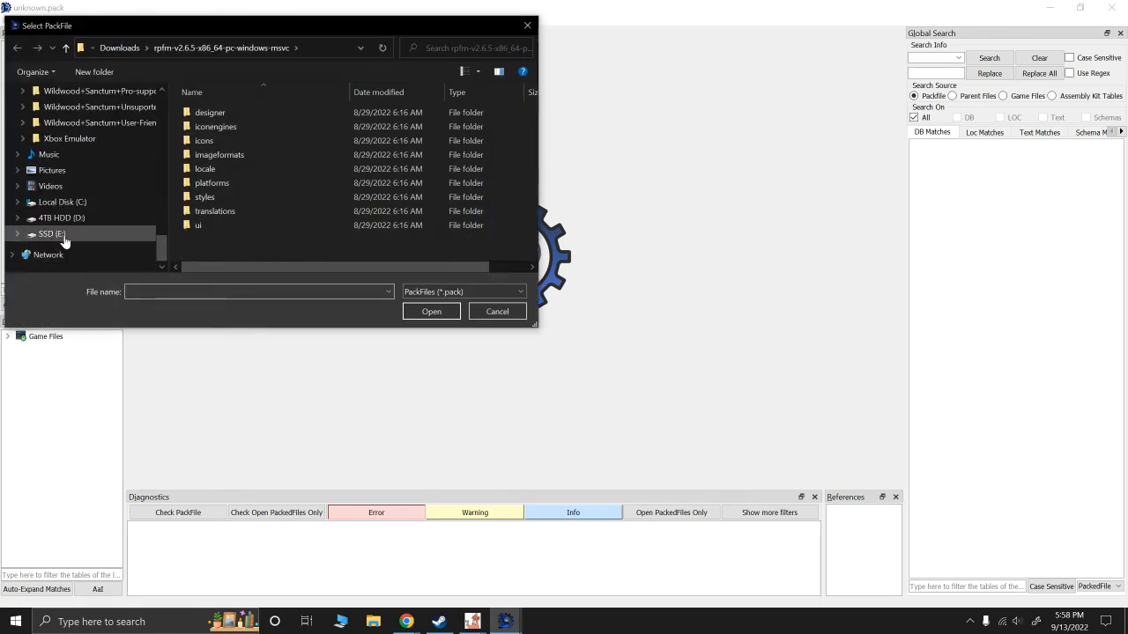
left_click(58, 234)
double_click(204, 141)
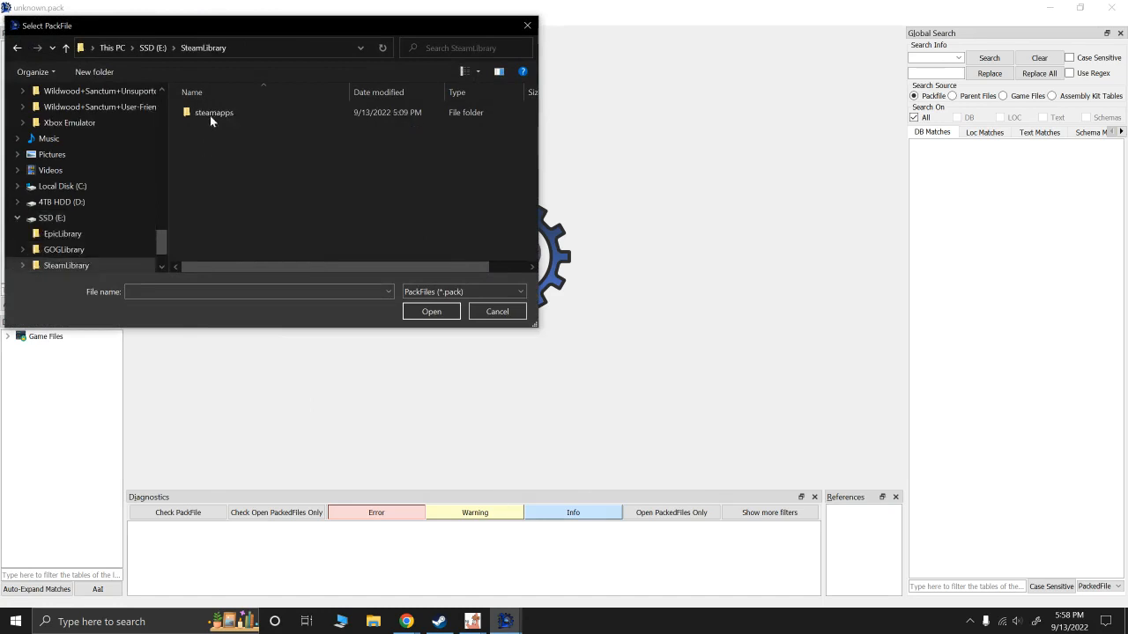
double_click(210, 115)
double_click(211, 117)
double_click(227, 224)
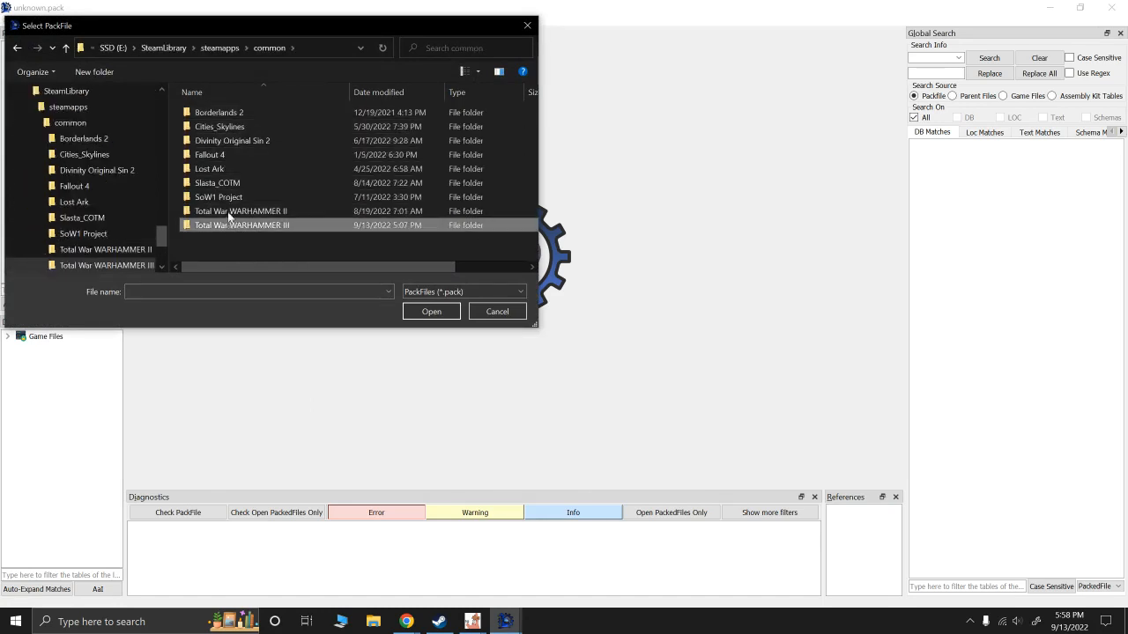
double_click(215, 126)
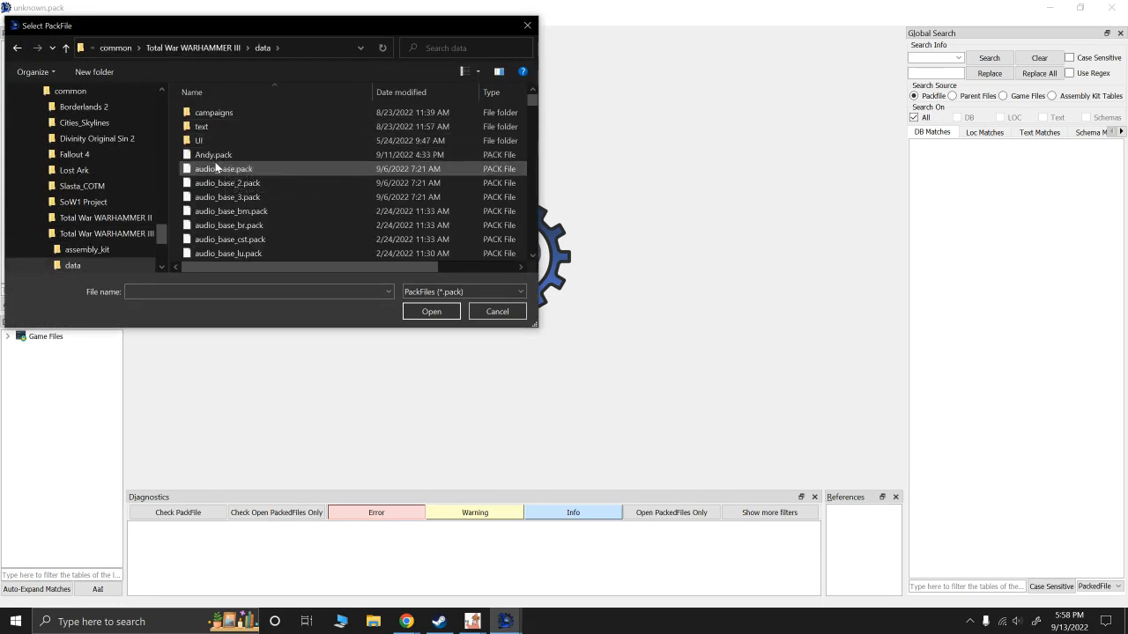
Step: Open data.pack from the Warhammer III data folder as the source PackFile
scroll(215, 181, "down", 6)
left_click(198, 290)
type("data")
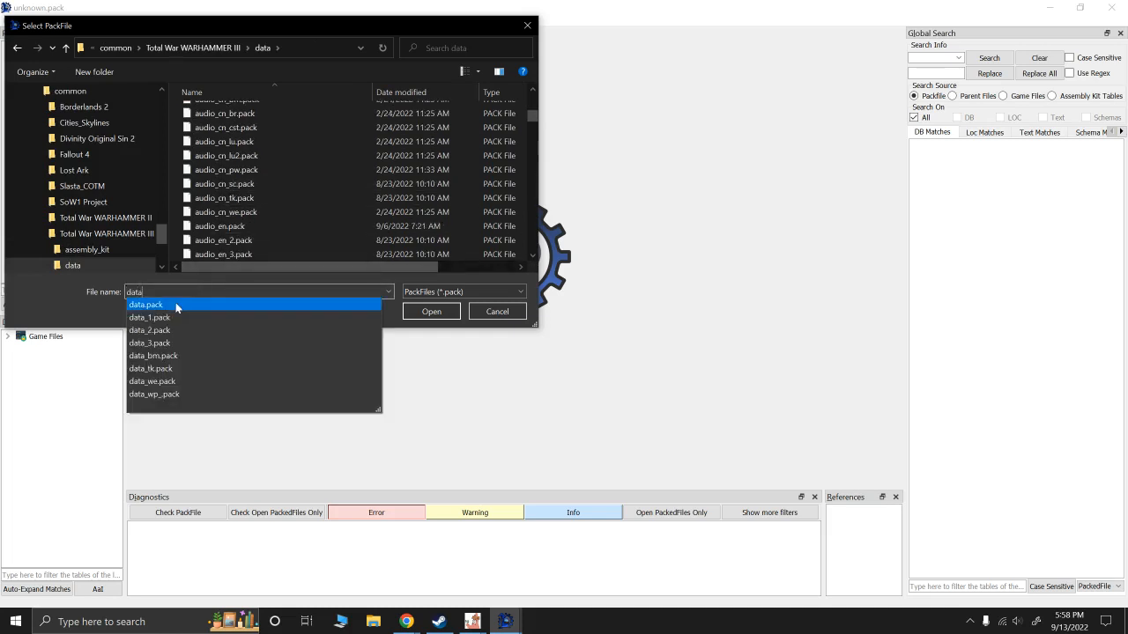
left_click(176, 302)
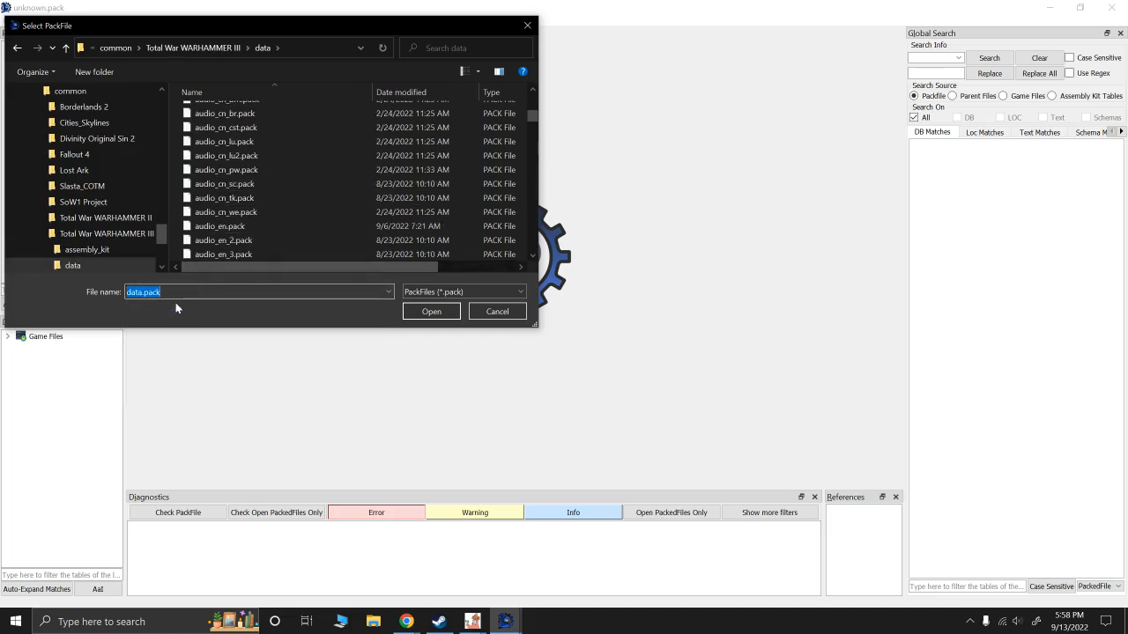
left_click(458, 309)
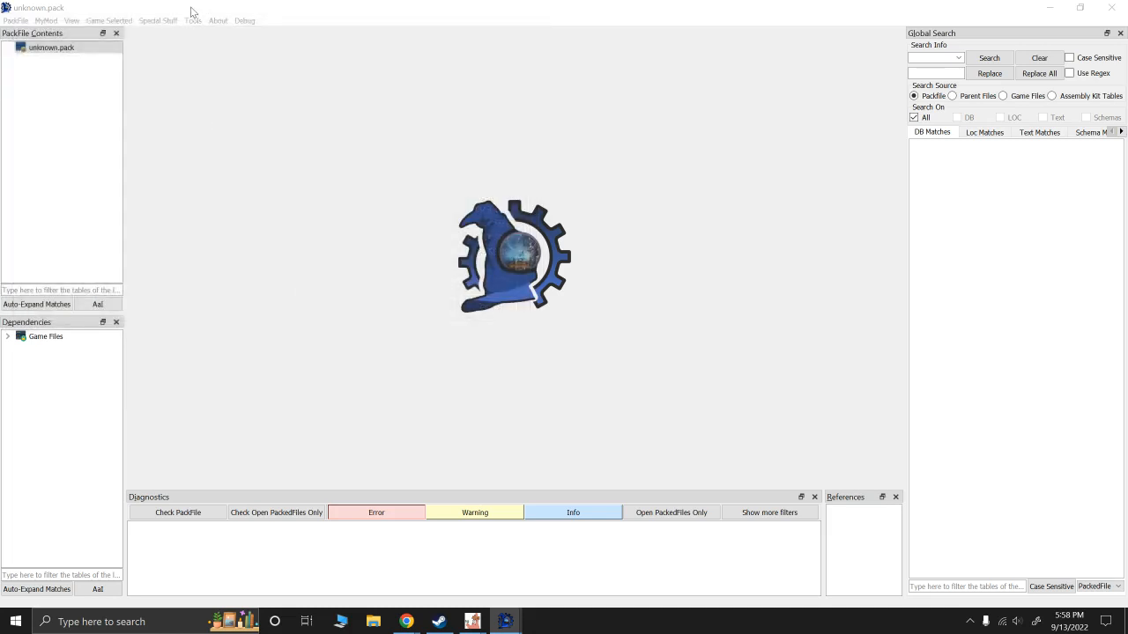
Step: Switch to the Masked_Mustachios_Lady_Sigvald.pack window and examine its campaigns folder and db tables as a reference
left_click_drag(191, 7, 435, 42)
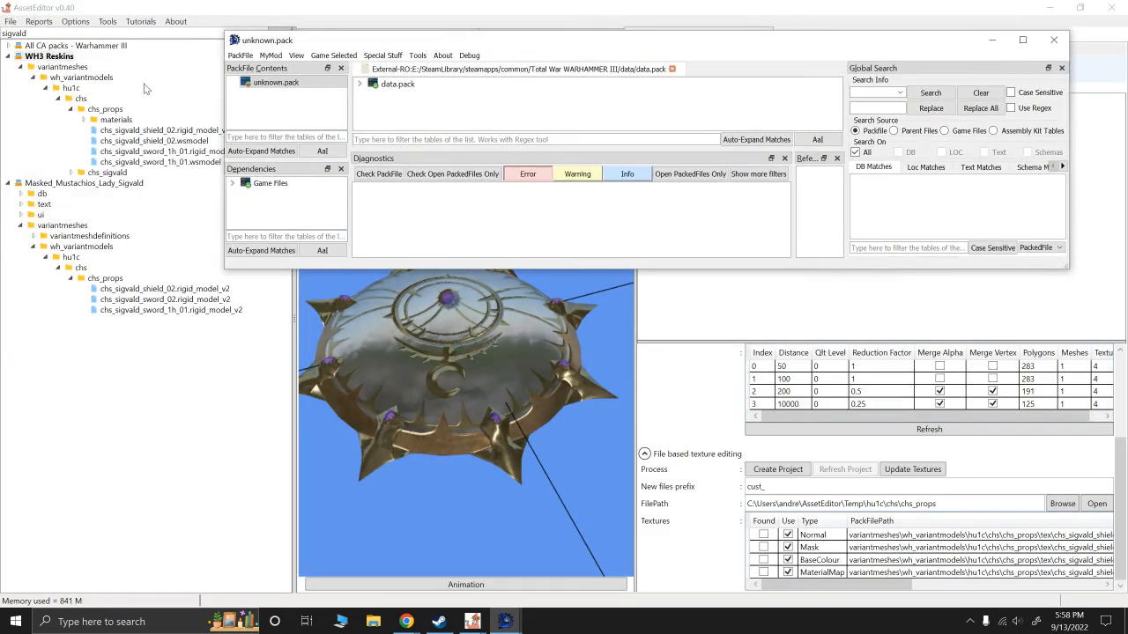
left_click(112, 382)
left_click(8, 57)
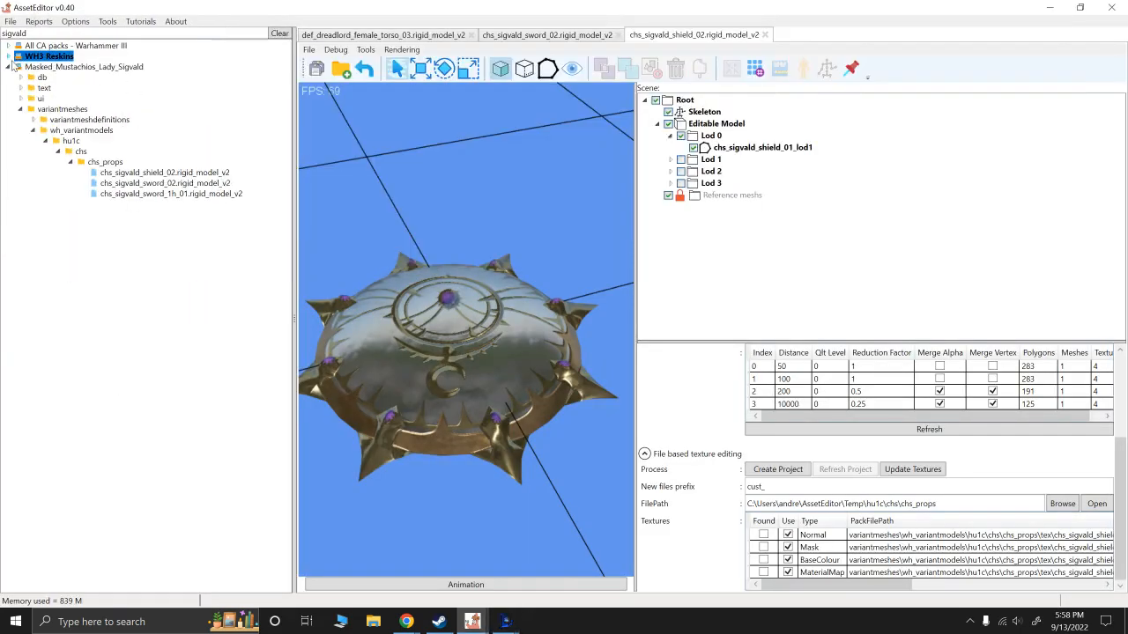
mouse_move(505, 621)
left_click(433, 573)
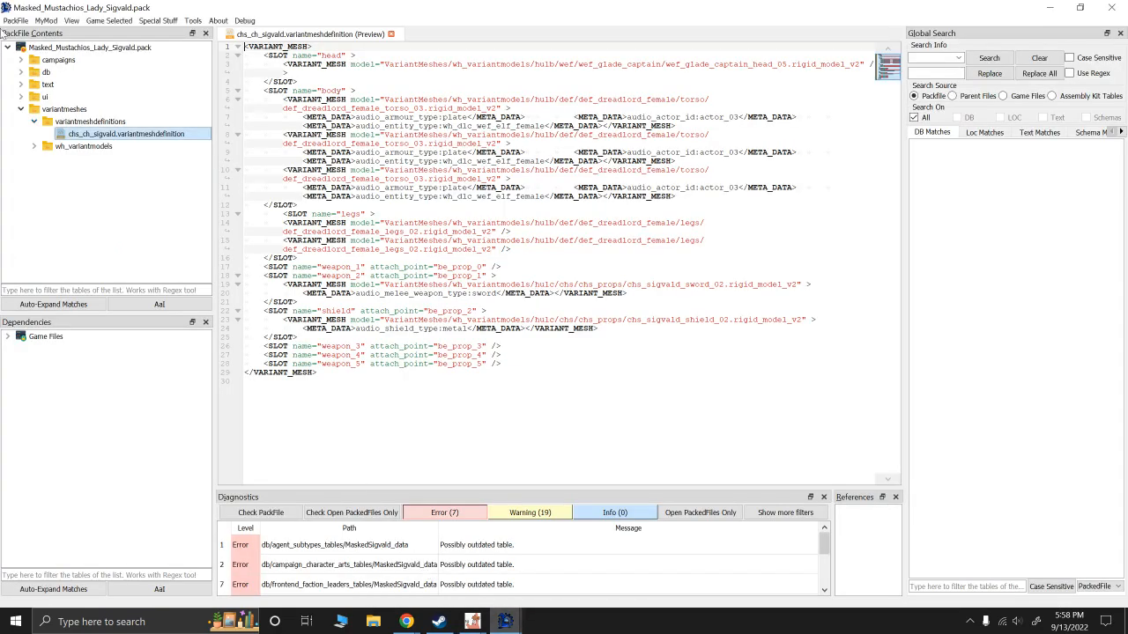
left_click(21, 109)
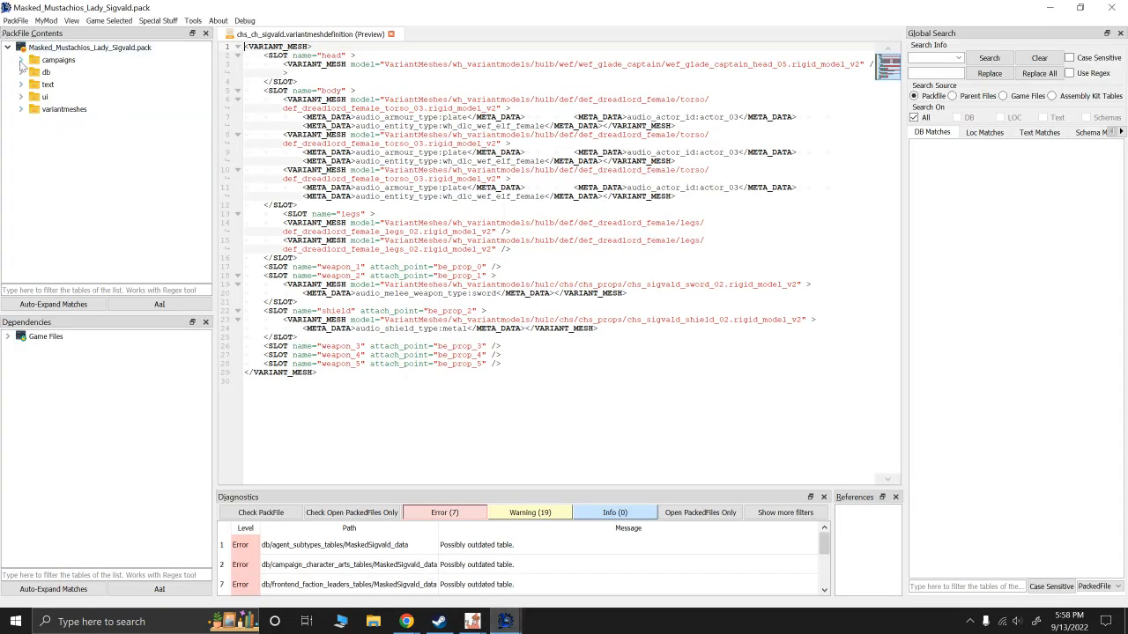
left_click(21, 59)
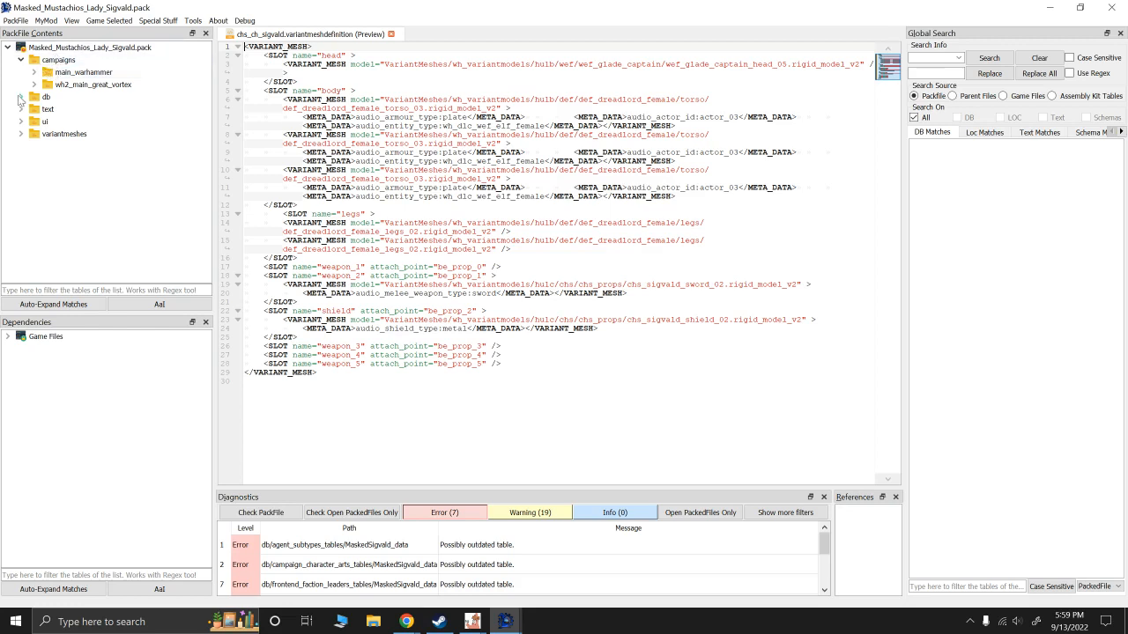
left_click(21, 97)
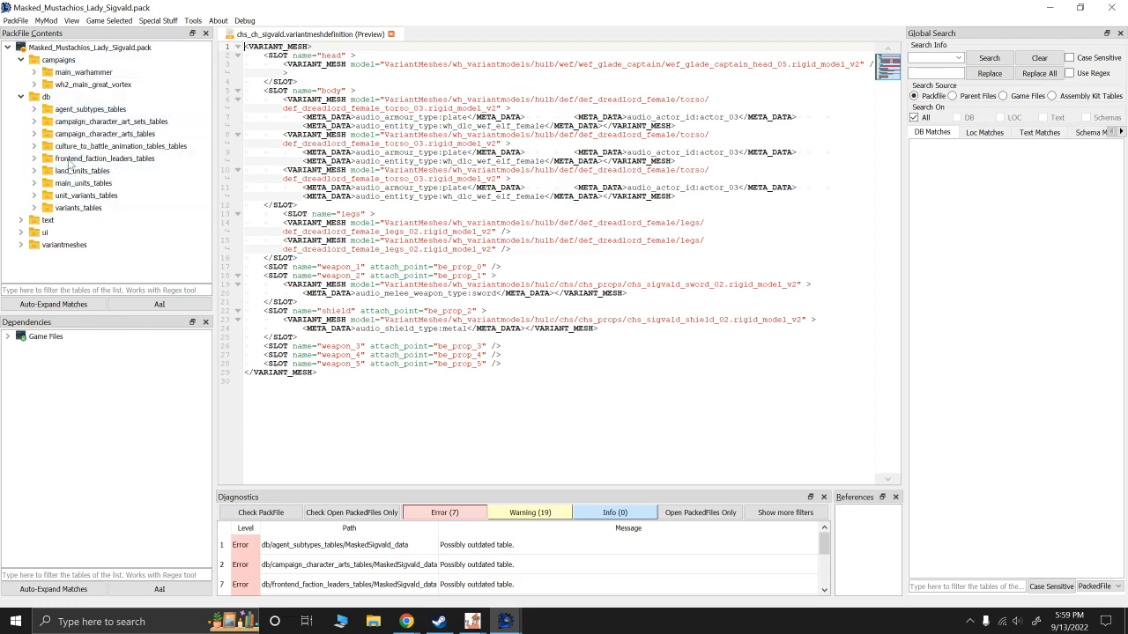
Step: Return to the unknown.pack window, filter data.pack by agent_ and copy agent_subtypes_tables into the new pack
mouse_move(504, 621)
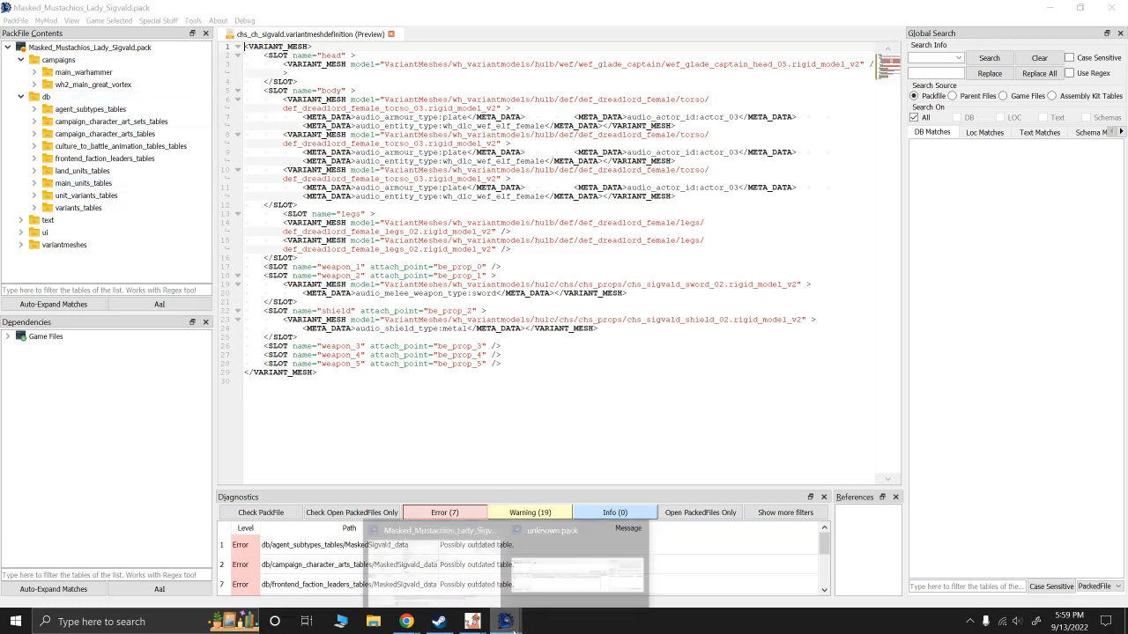
left_click(561, 583)
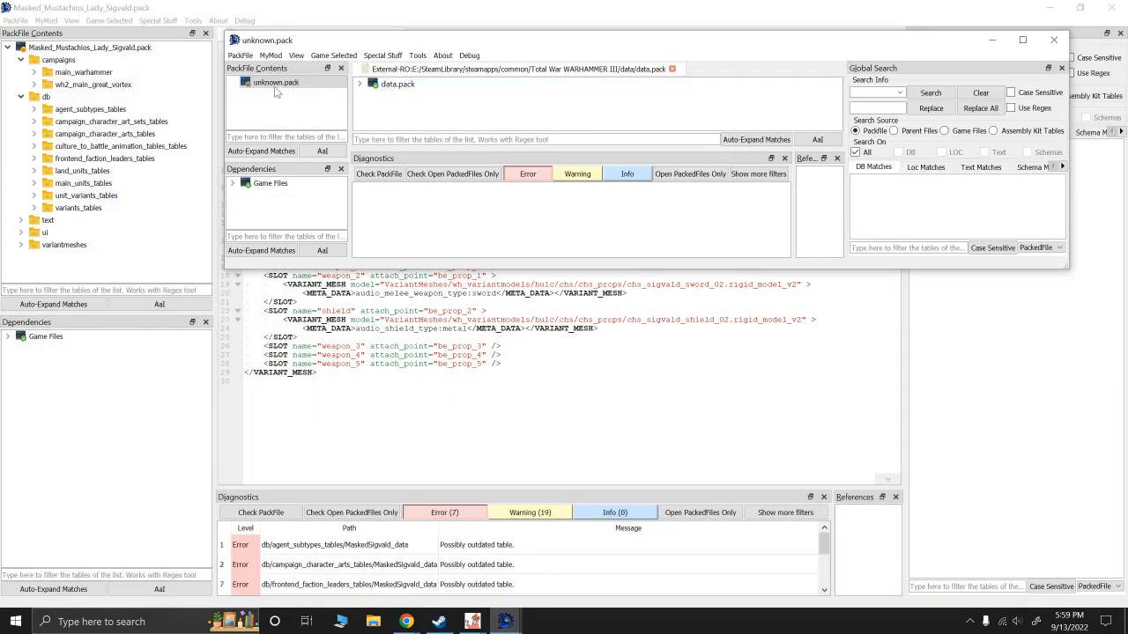
left_click(359, 83)
left_click(360, 84)
left_click(361, 84)
left_click(379, 138)
type("a")
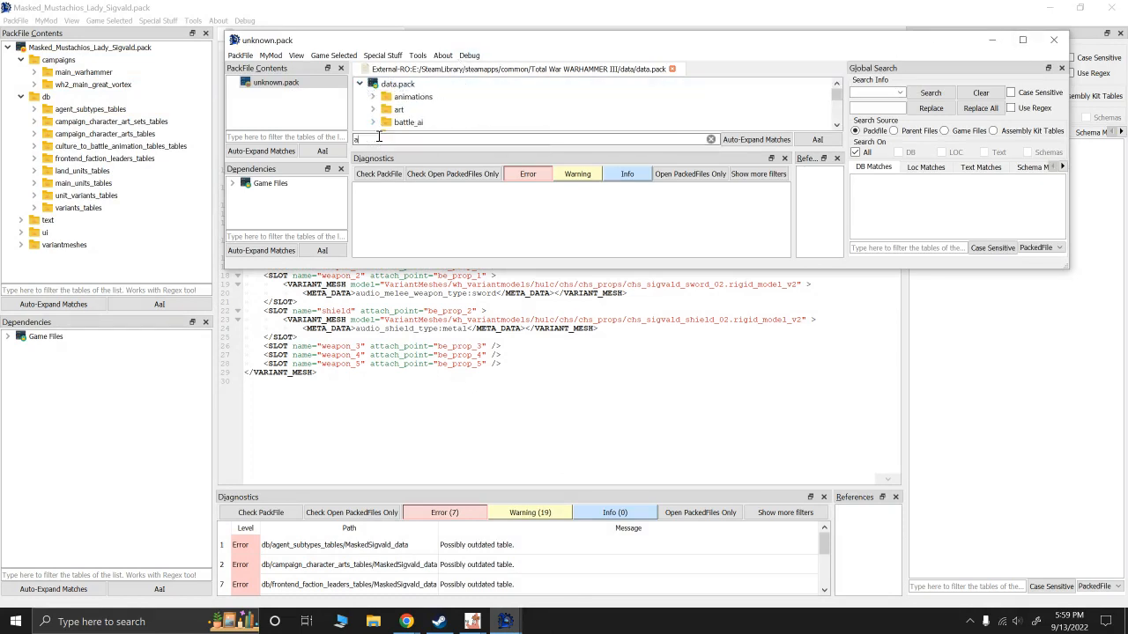
type("gent_")
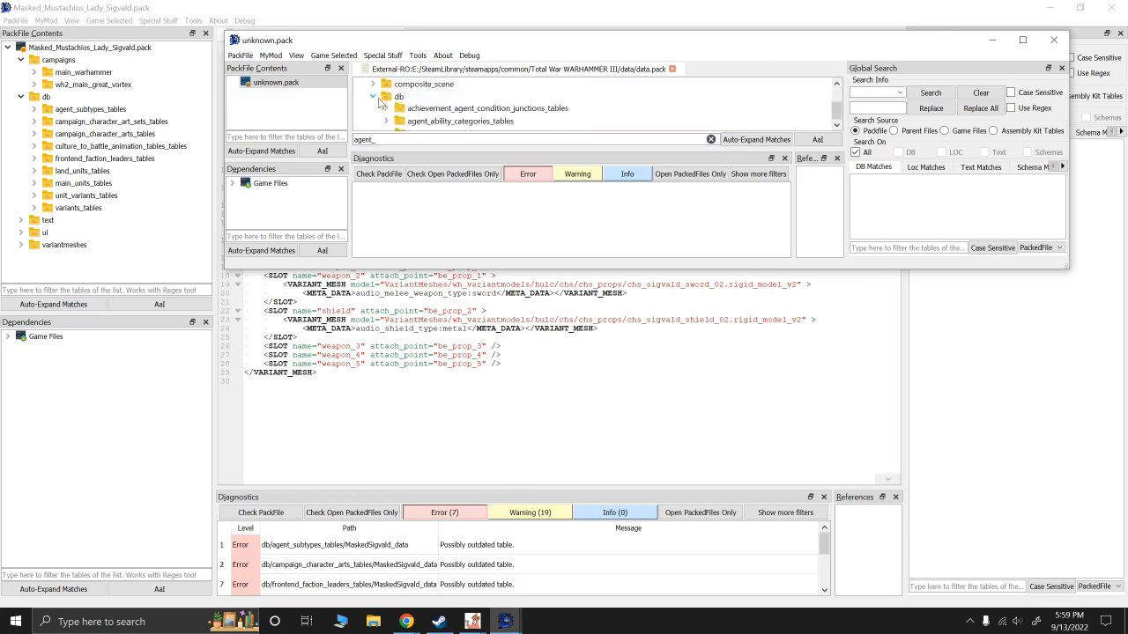
scroll(423, 106, "down", 1)
scroll(441, 100, "down", 5)
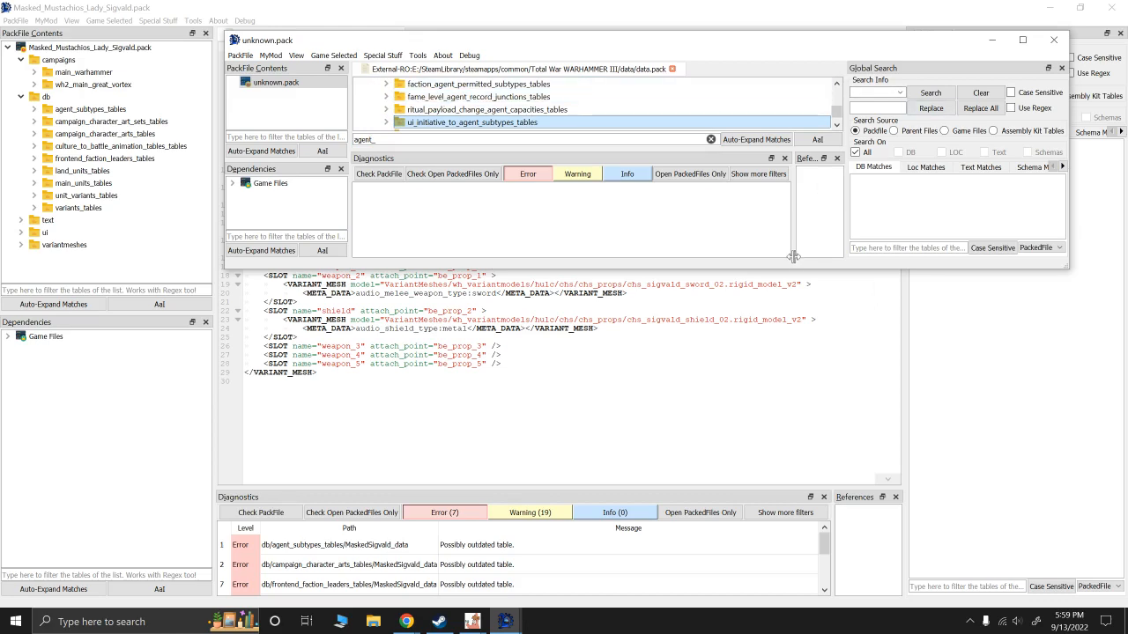
left_click_drag(796, 268, 820, 569)
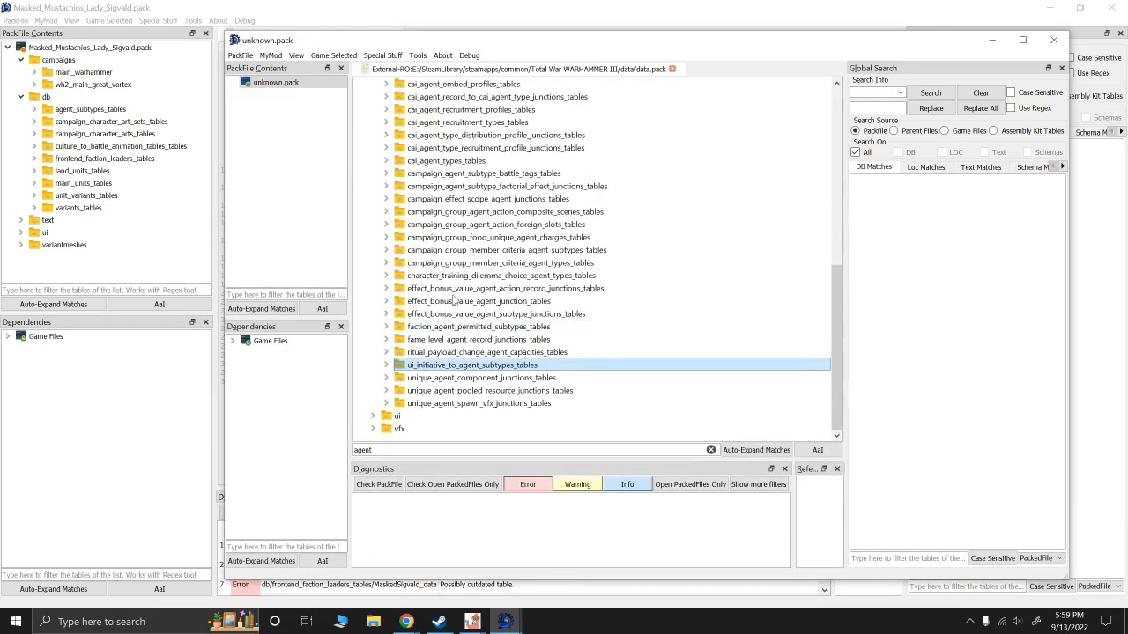
scroll(421, 227, "up", 10)
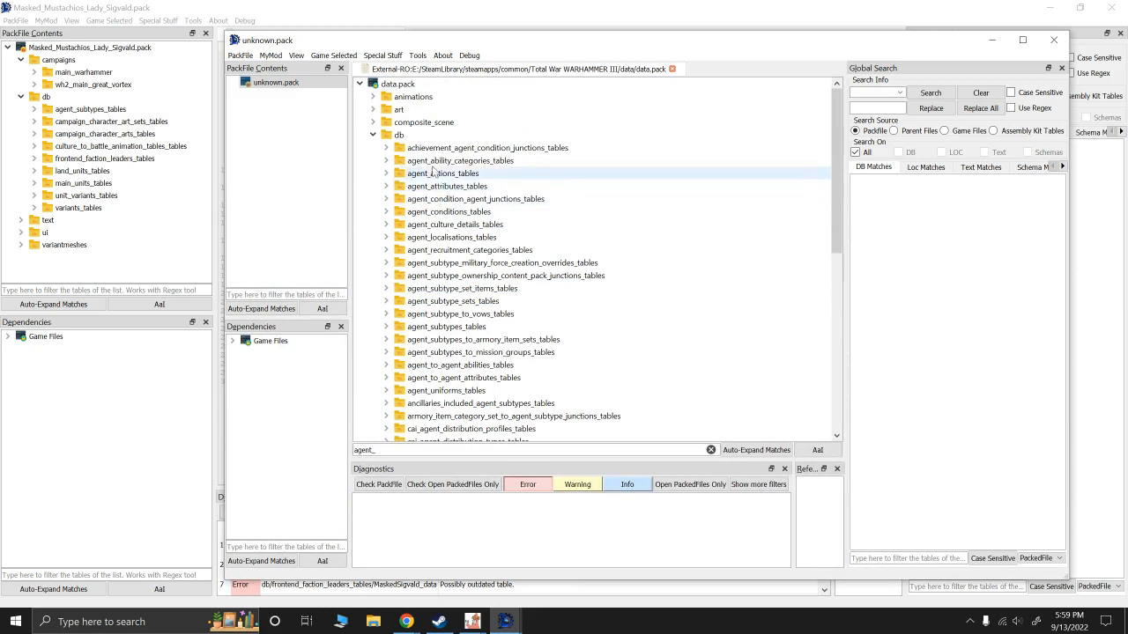
left_click_drag(435, 328, 276, 89)
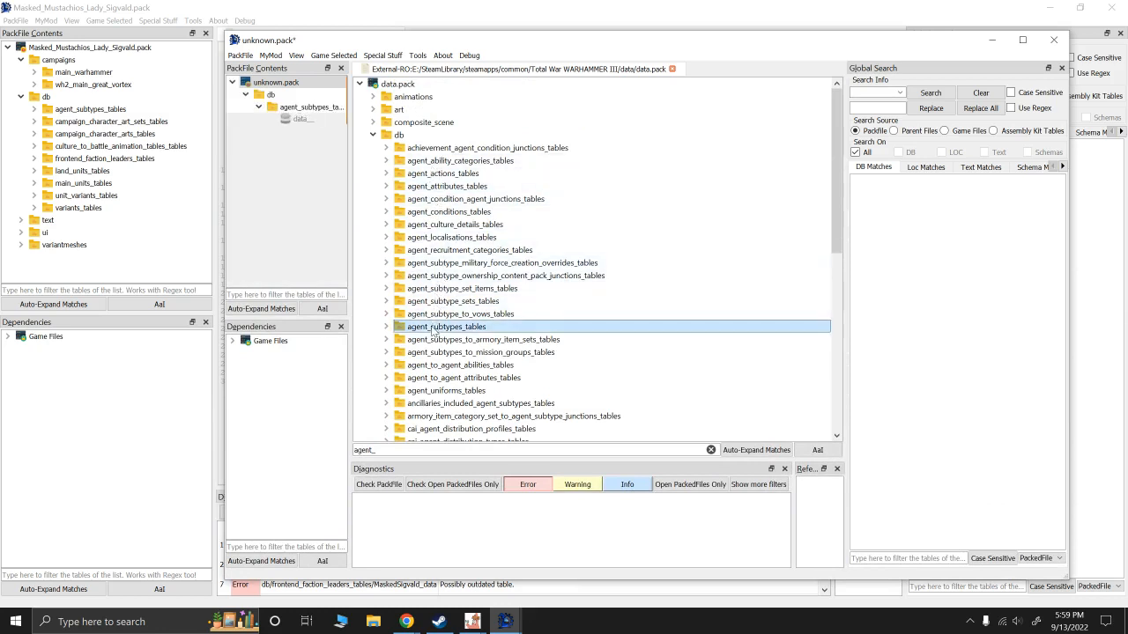
Step: Filter data.pack by campaign_char and copy campaign_character_art_sets_tables and campaign_character_arts_tables into the new pack
triple_click(414, 449)
type("campaign_")
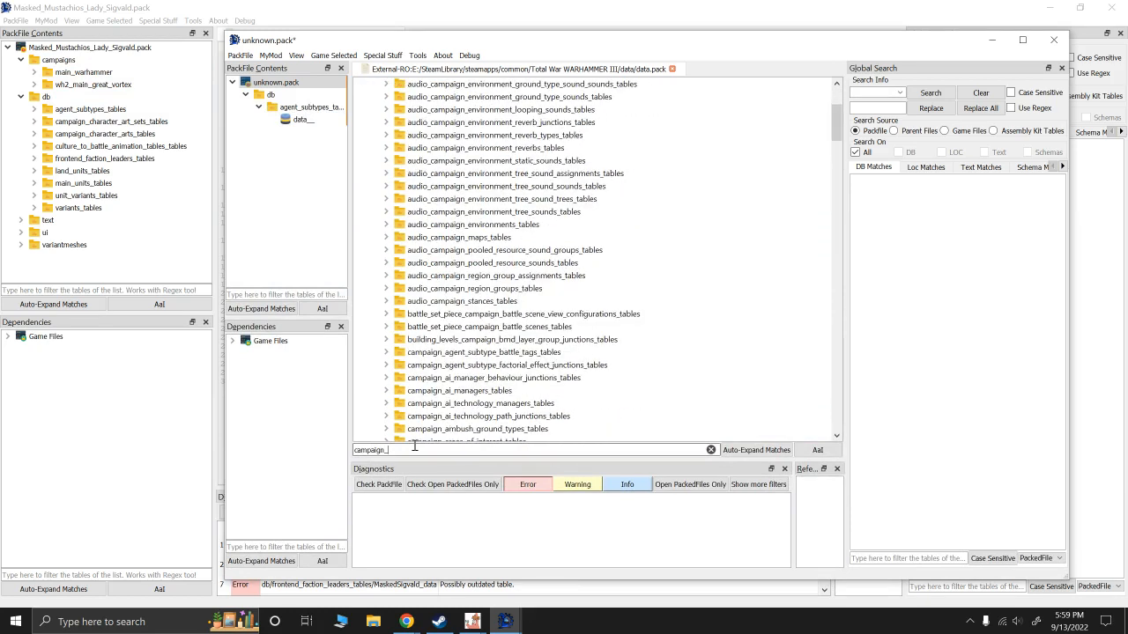
type("char")
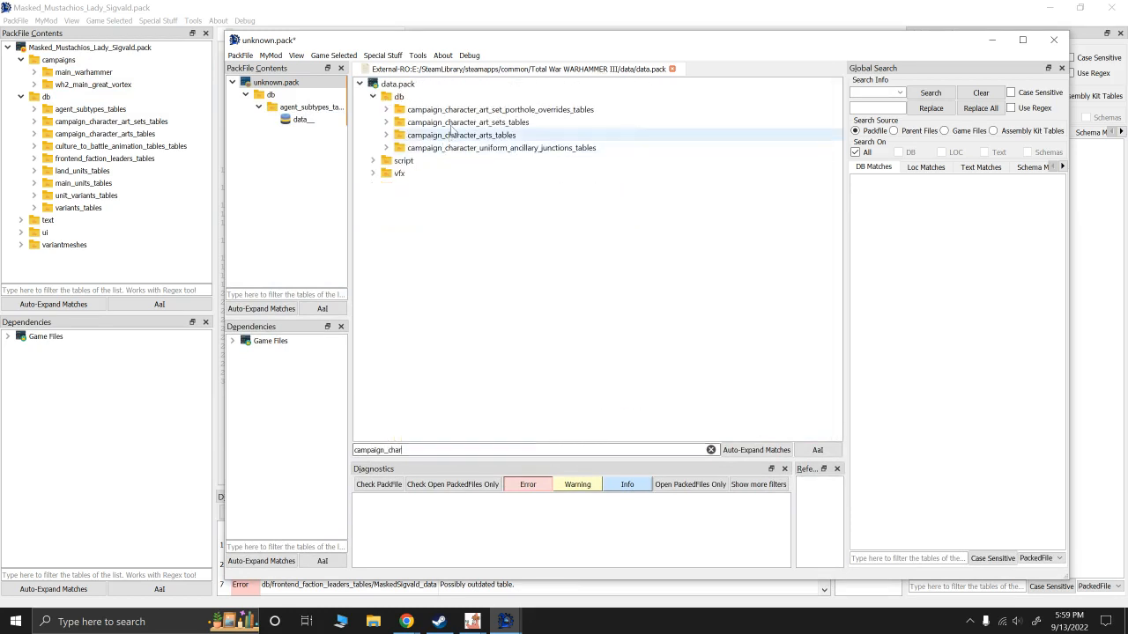
double_click(442, 125)
double_click(439, 136)
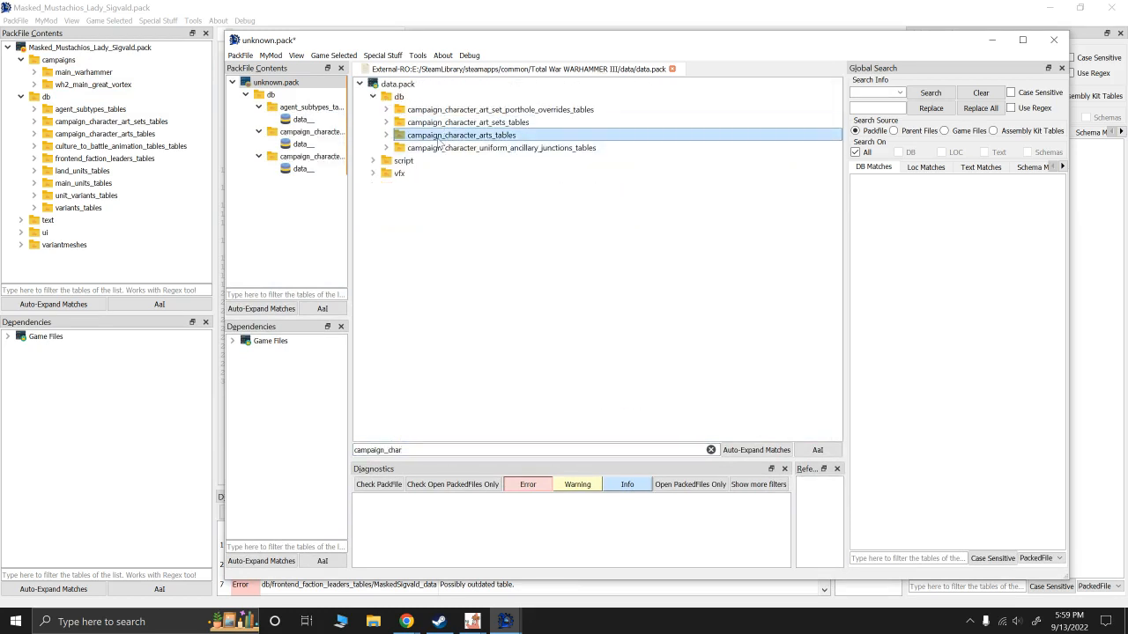
Step: Filter data.pack by culture_to and copy culture_to_battle_animation_tables_tables into the new pack
double_click(415, 450)
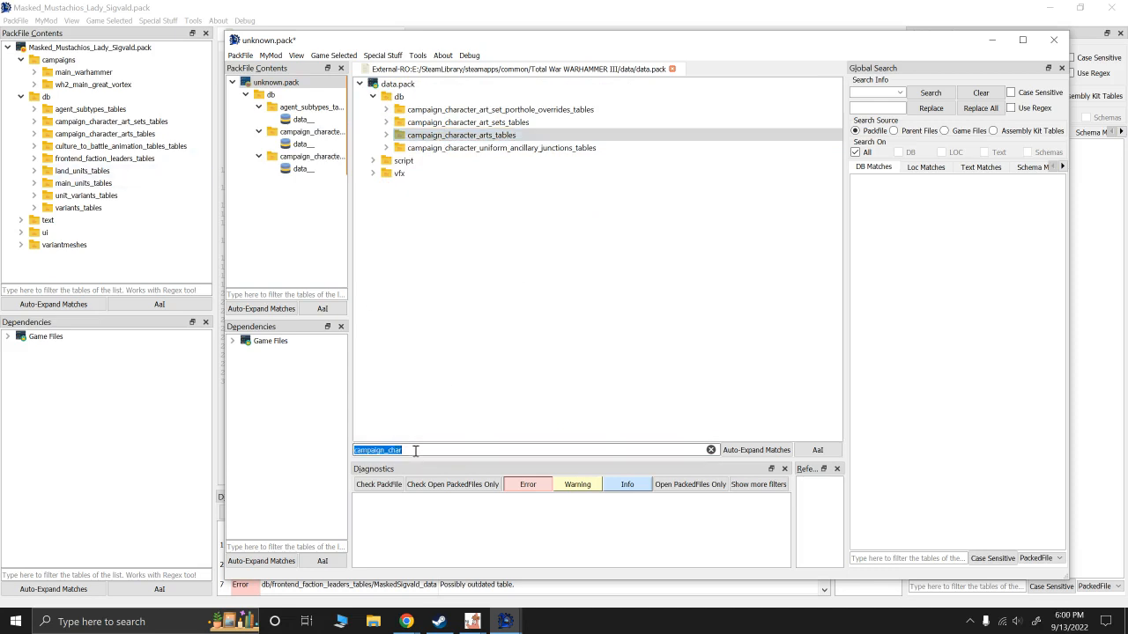
type("cult")
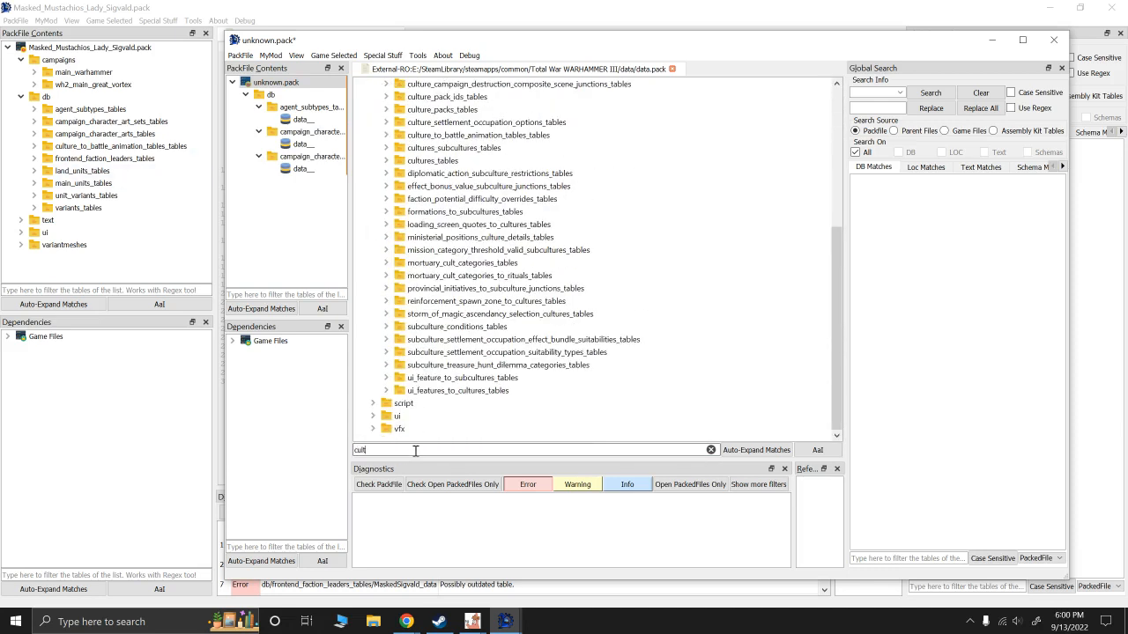
type("ure_to")
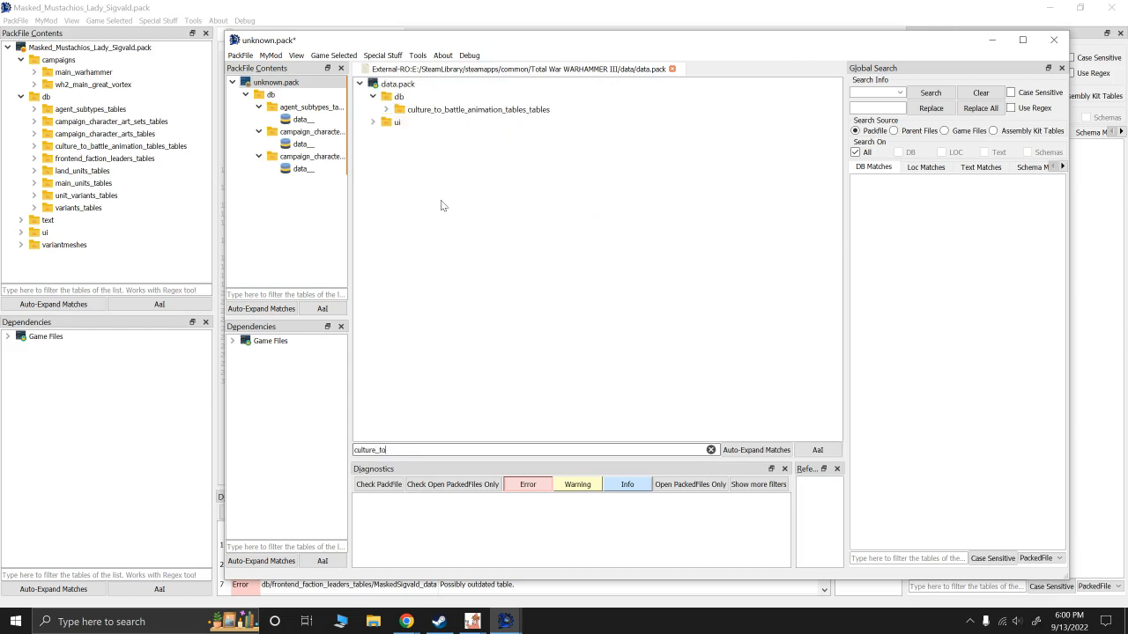
double_click(432, 110)
Step: Filter data.pack by frontend and copy frontend_faction_leaders_tables into the new pack
double_click(403, 449)
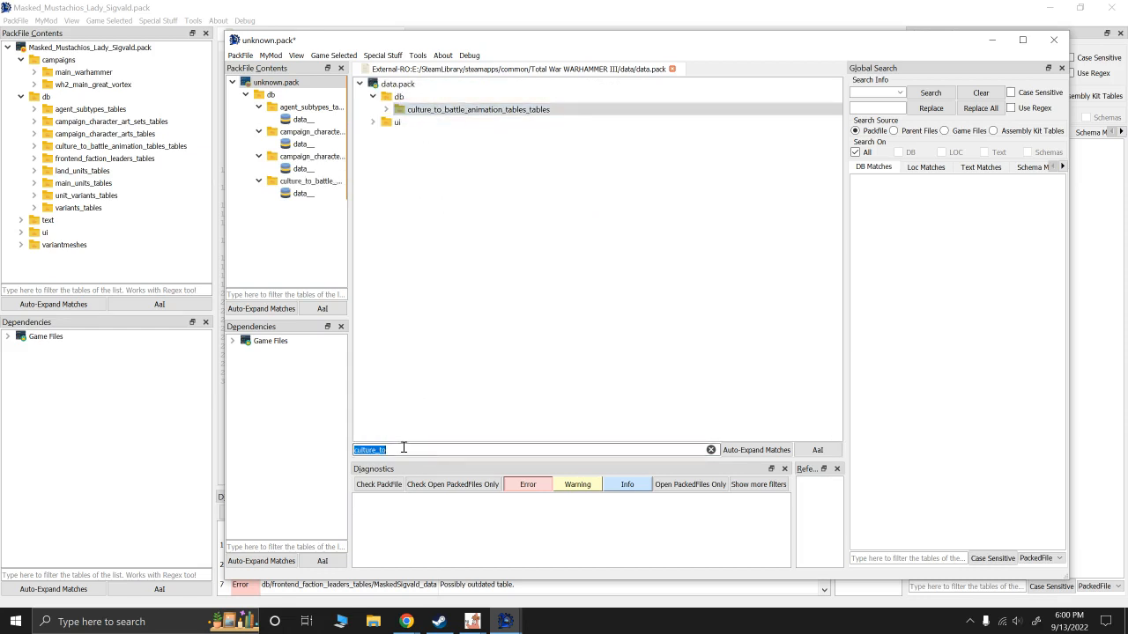
type("fro")
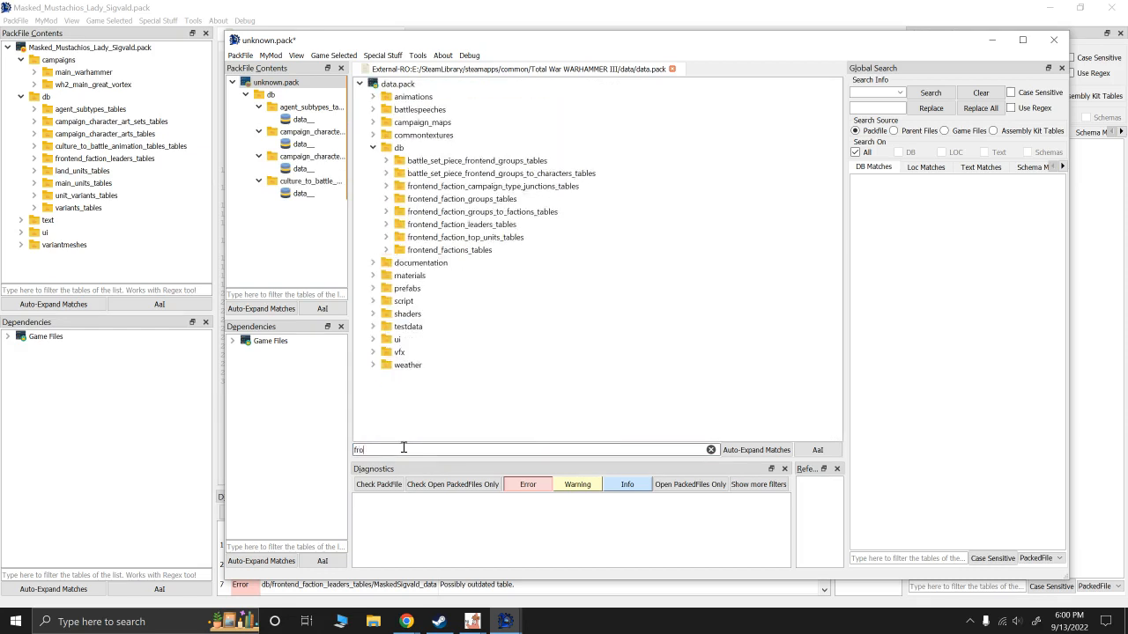
type("ntend")
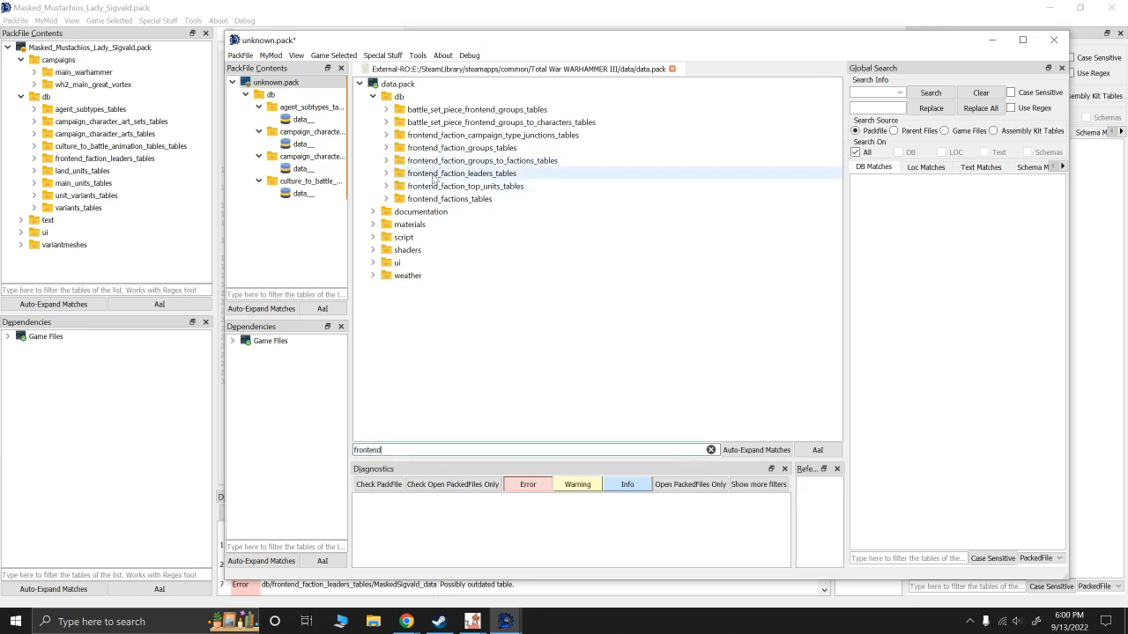
double_click(454, 173)
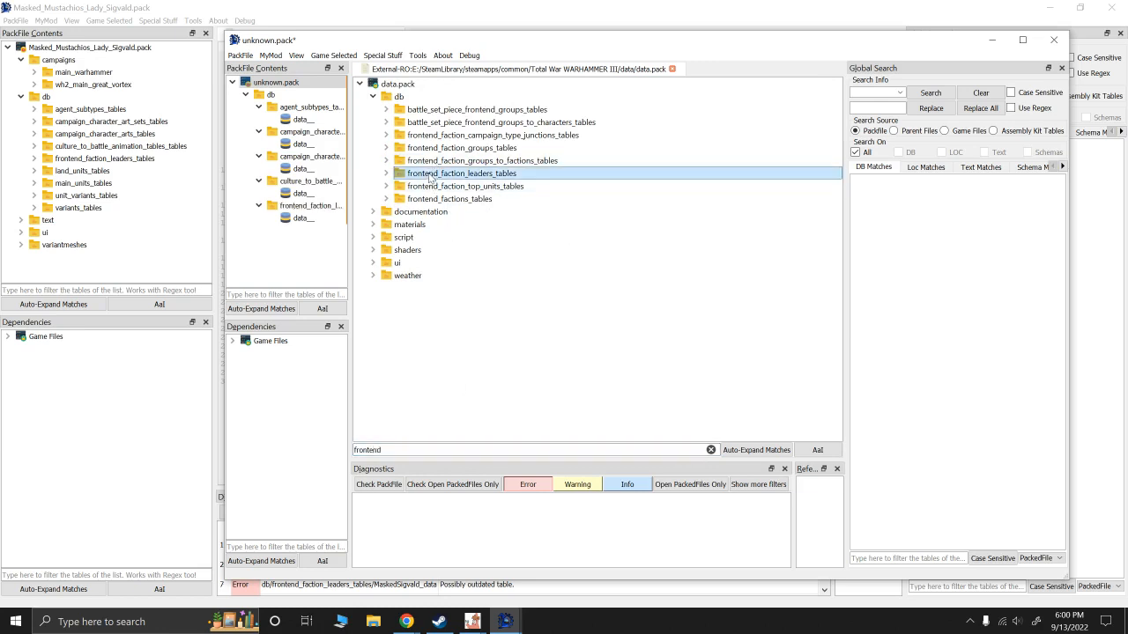
Step: Filter data.pack by land_unit and copy land_units_tables into the new pack
double_click(403, 450)
type("land_")
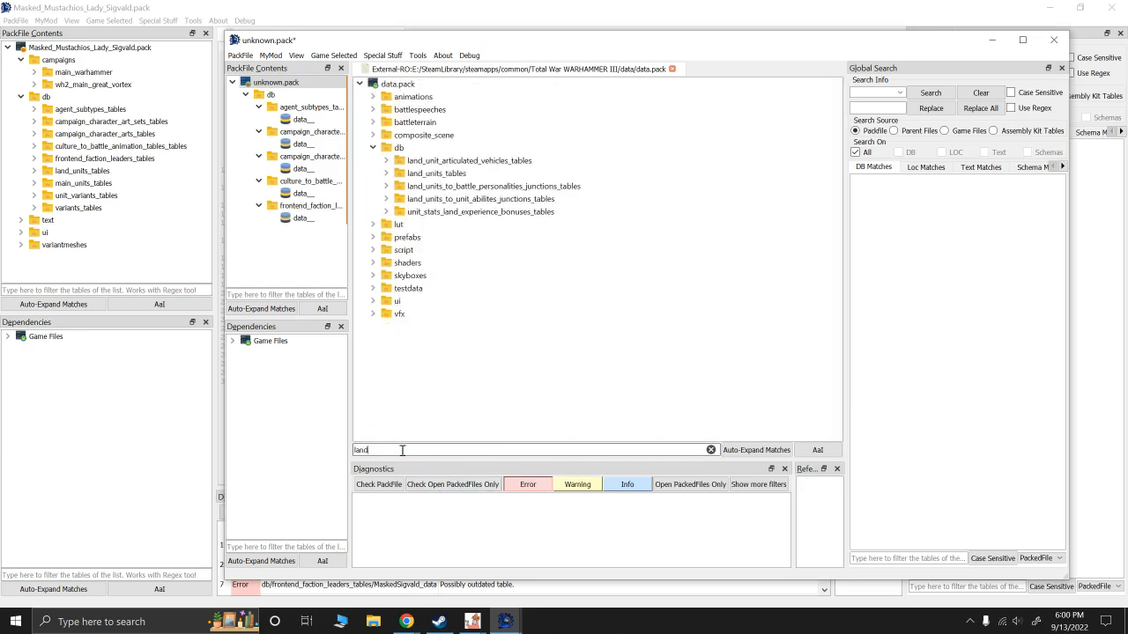
type("u")
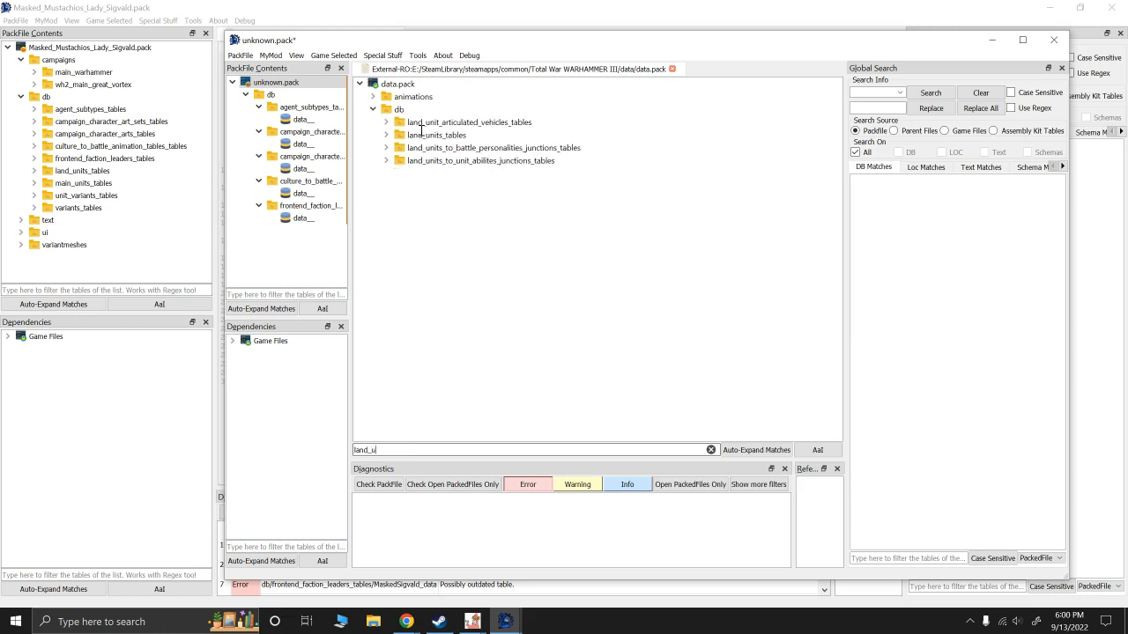
type("nit")
double_click(422, 123)
double_click(399, 449)
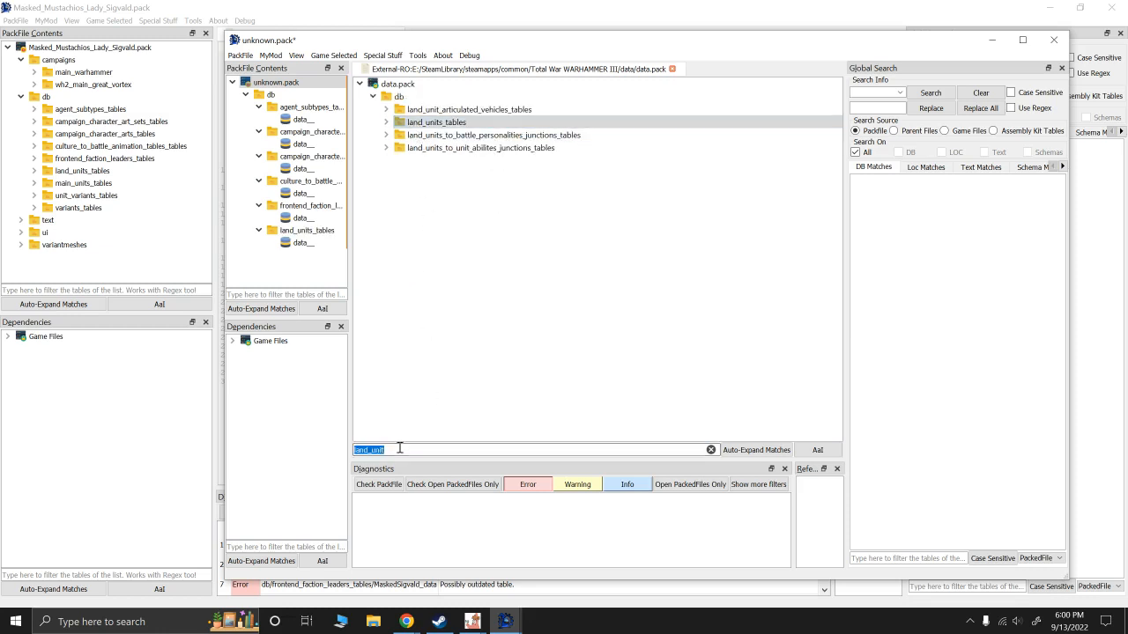
Step: Filter data.pack by main_uni and copy main_units_tables into the new pack
type("main_")
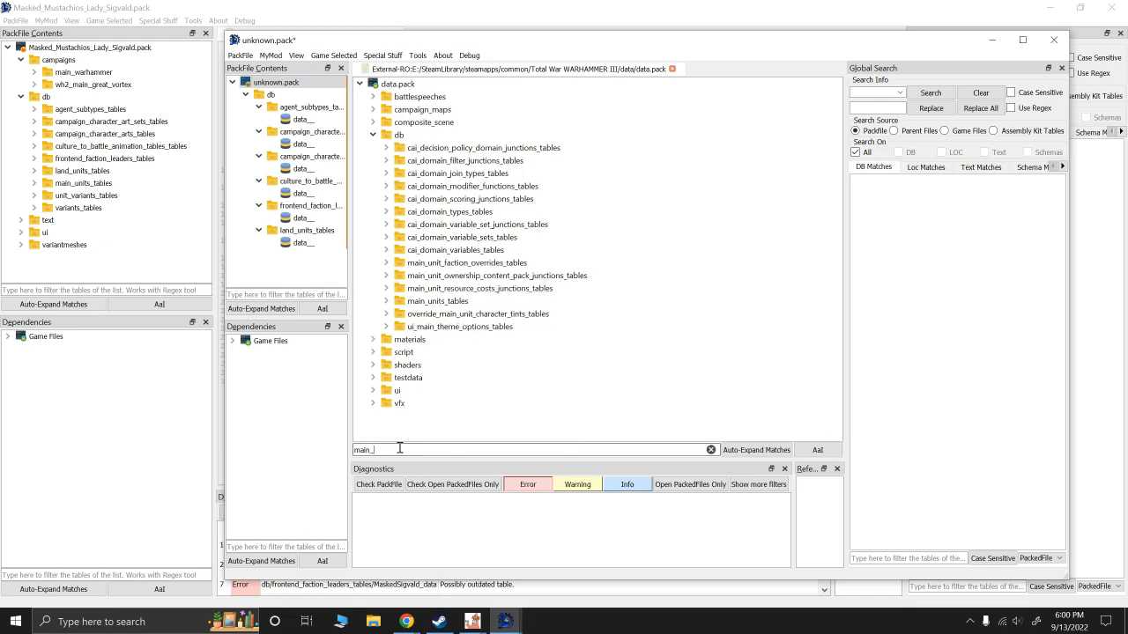
type("uni")
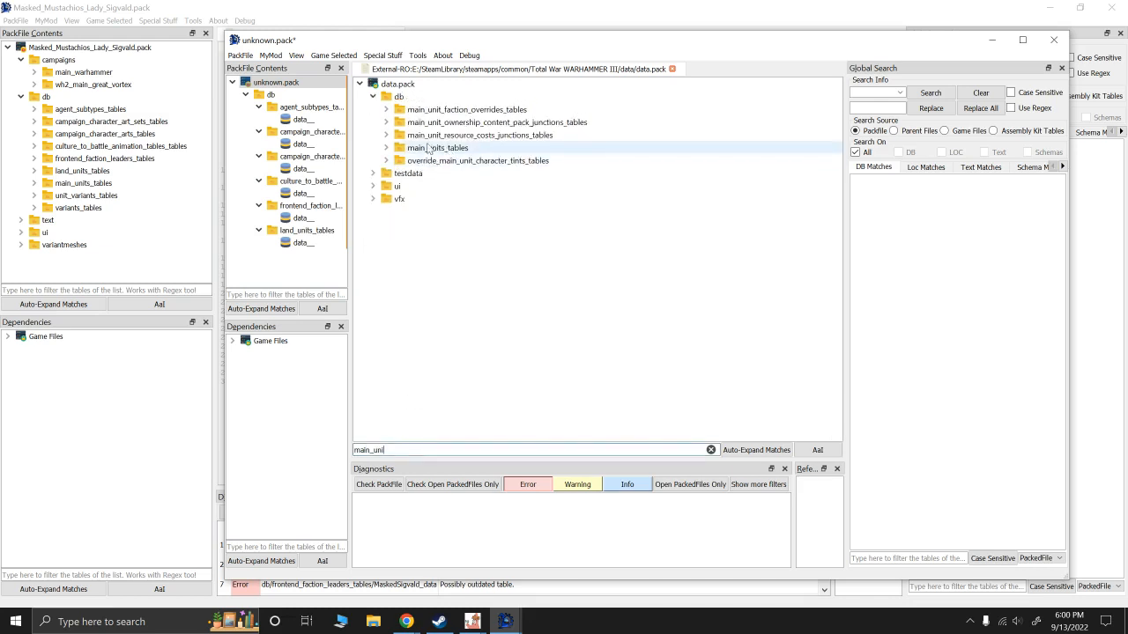
double_click(432, 147)
Step: Filter data.pack by unit_var and copy unit_variants_tables into the new pack
left_click(404, 449)
double_click(404, 450)
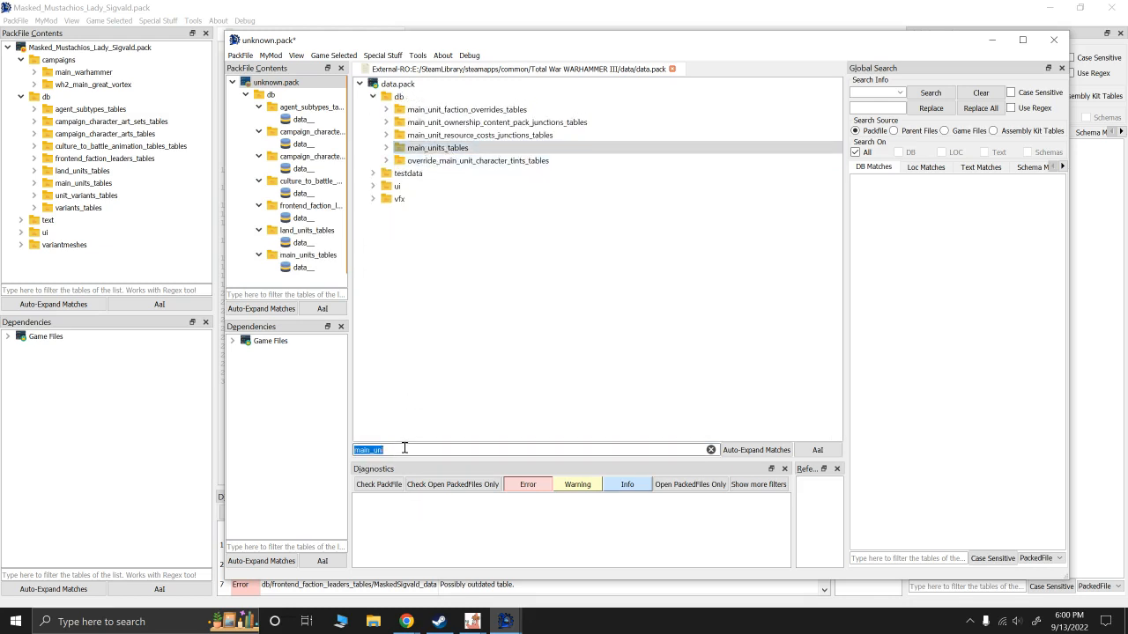
type("unit")
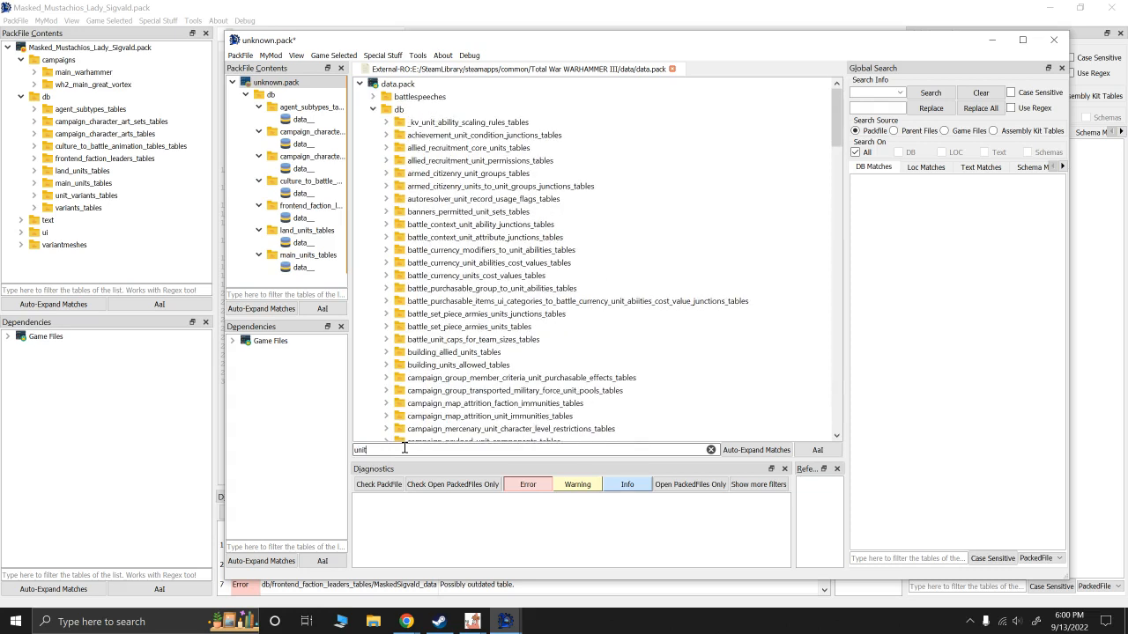
type("_var")
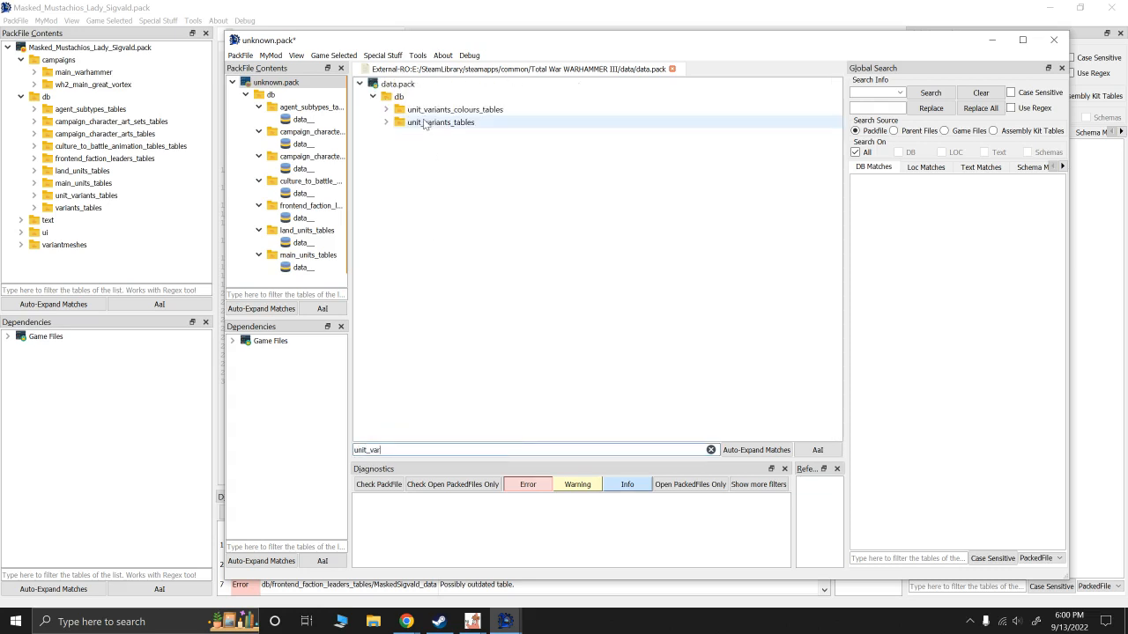
double_click(430, 121)
Step: Filter data.pack by variant, copy variants_tables into the new pack, and clear the filter
double_click(391, 451)
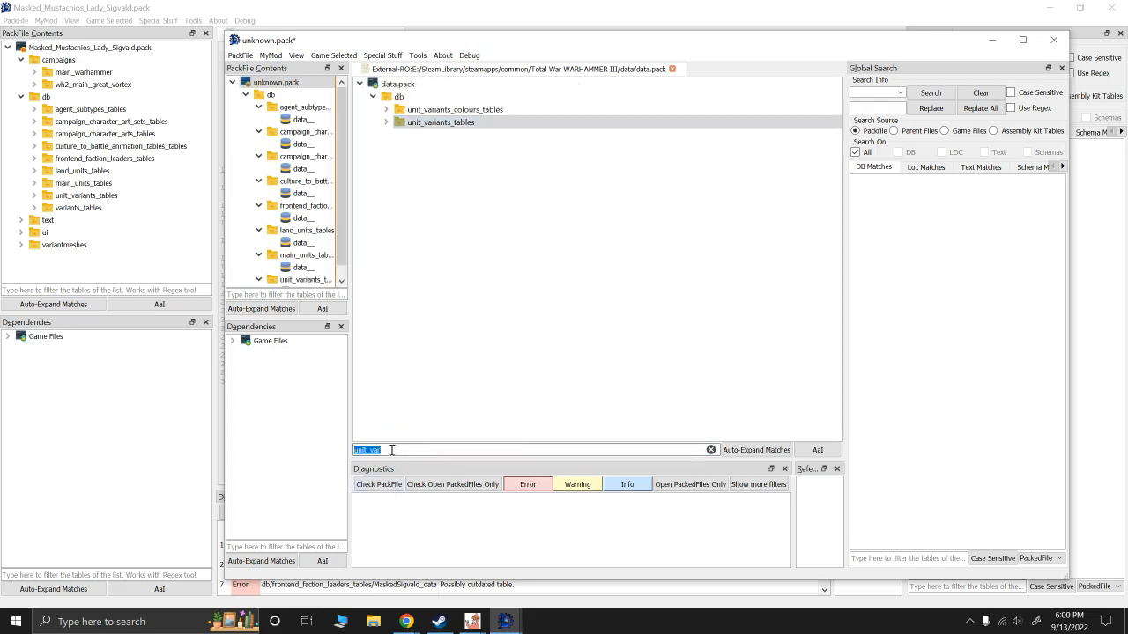
type("vari")
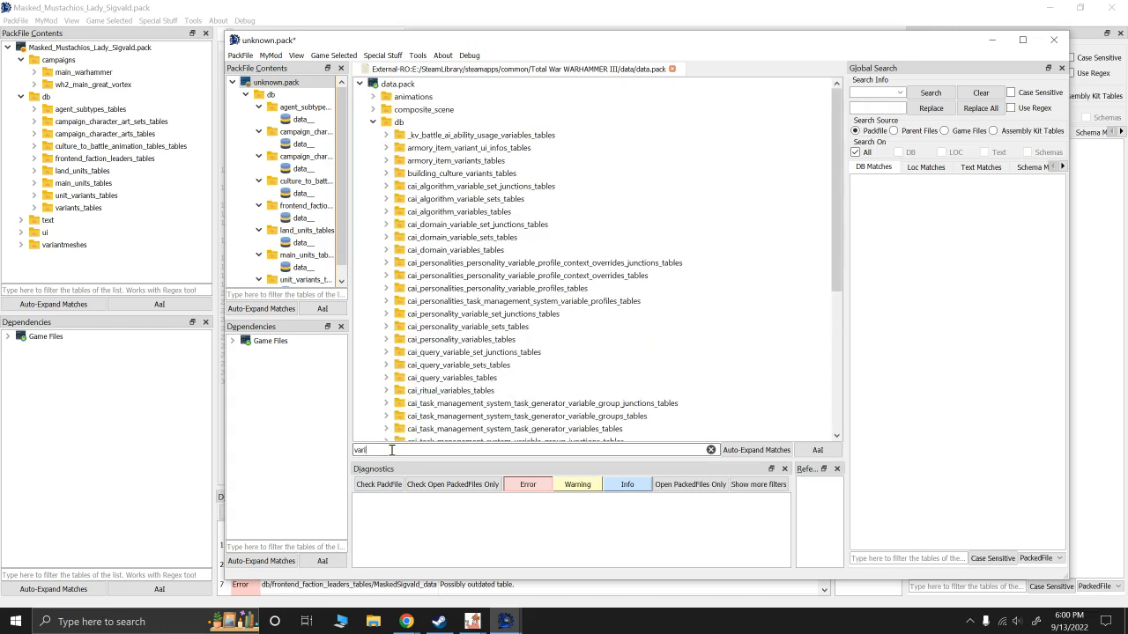
type("ant")
double_click(430, 200)
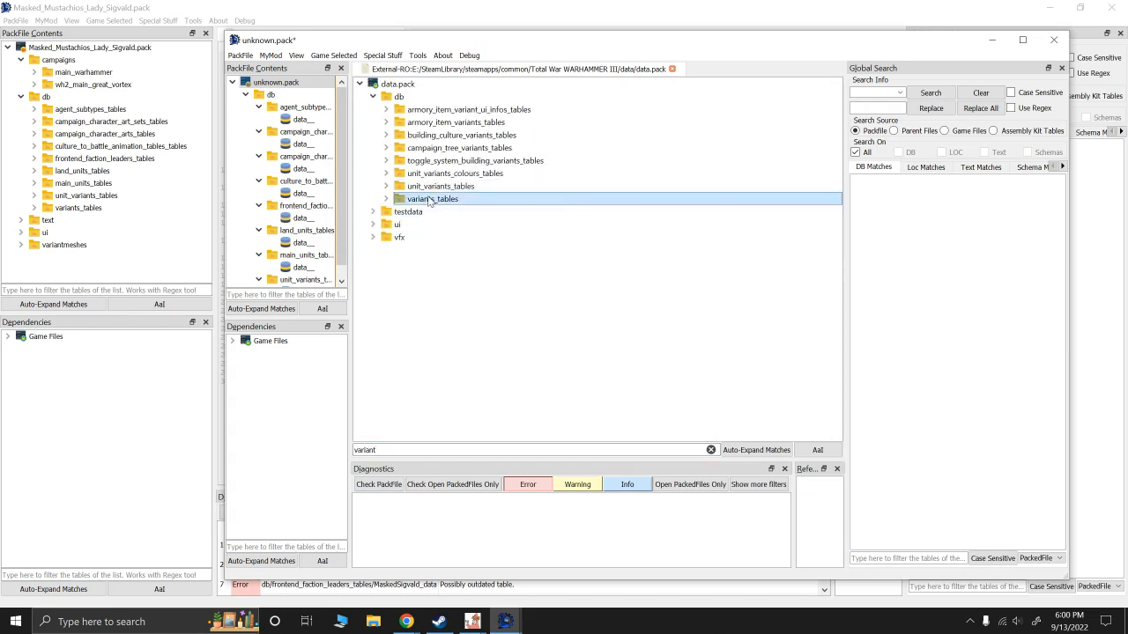
left_click(604, 452)
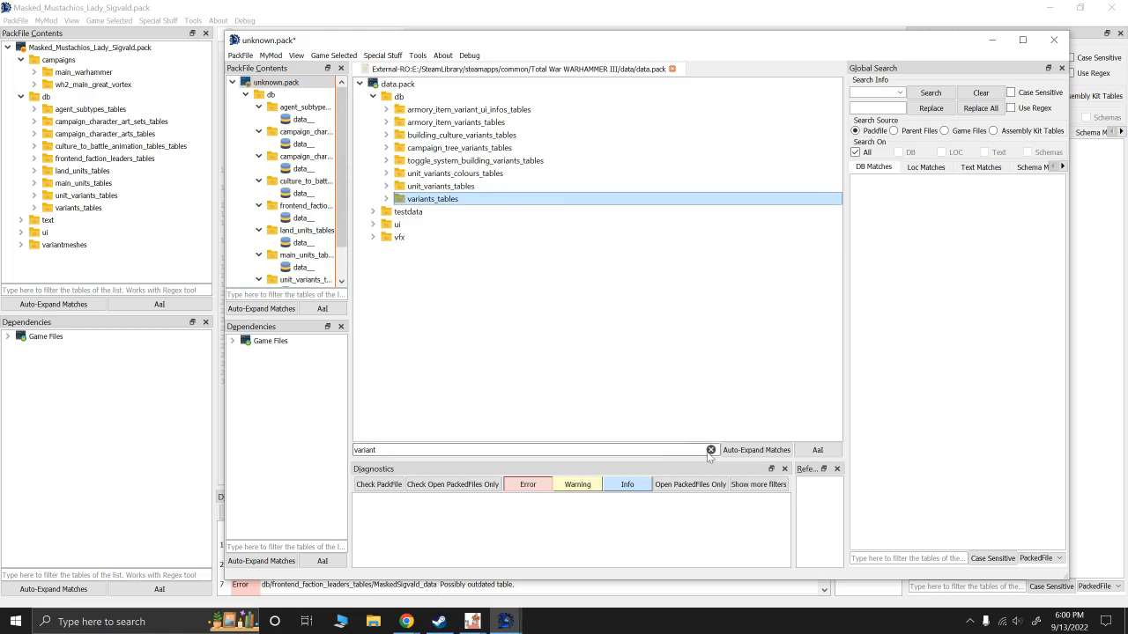
left_click(710, 450)
left_click(248, 96)
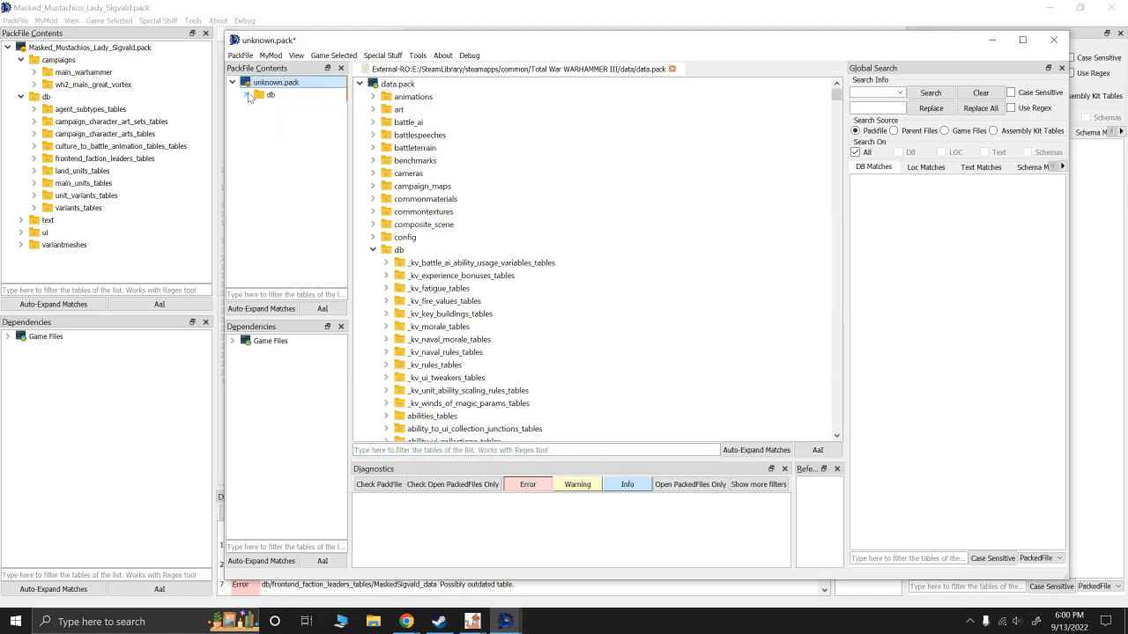
left_click(247, 97)
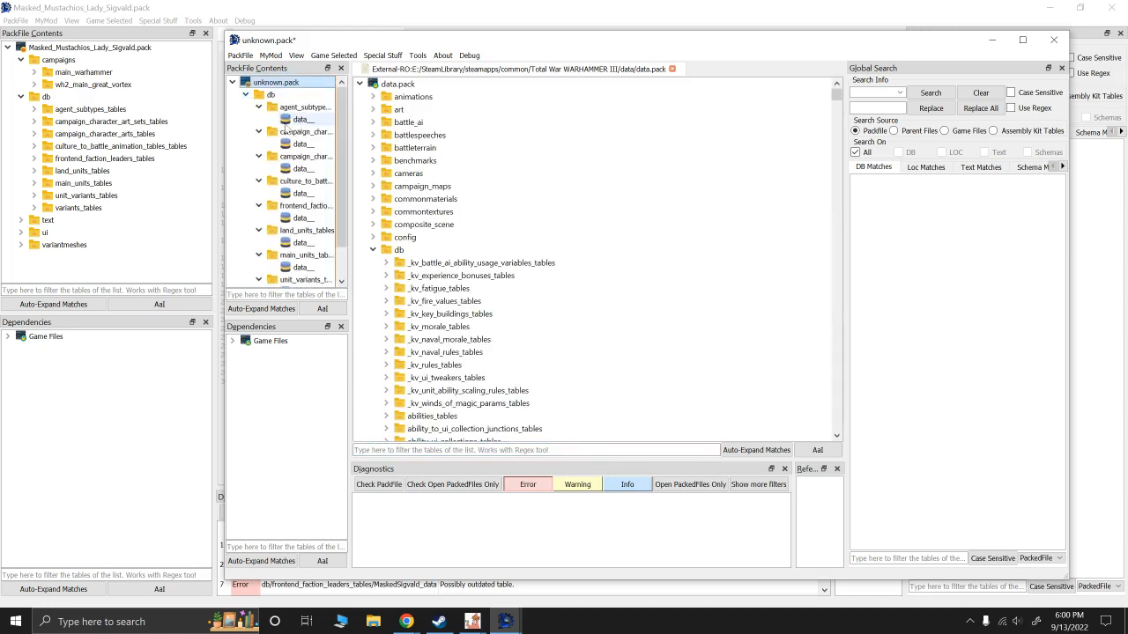
Step: Expand the reference mod's text and db folders and review the full names of its loc files
left_click(21, 220)
left_click(34, 232)
scroll(42, 237, "down", 3)
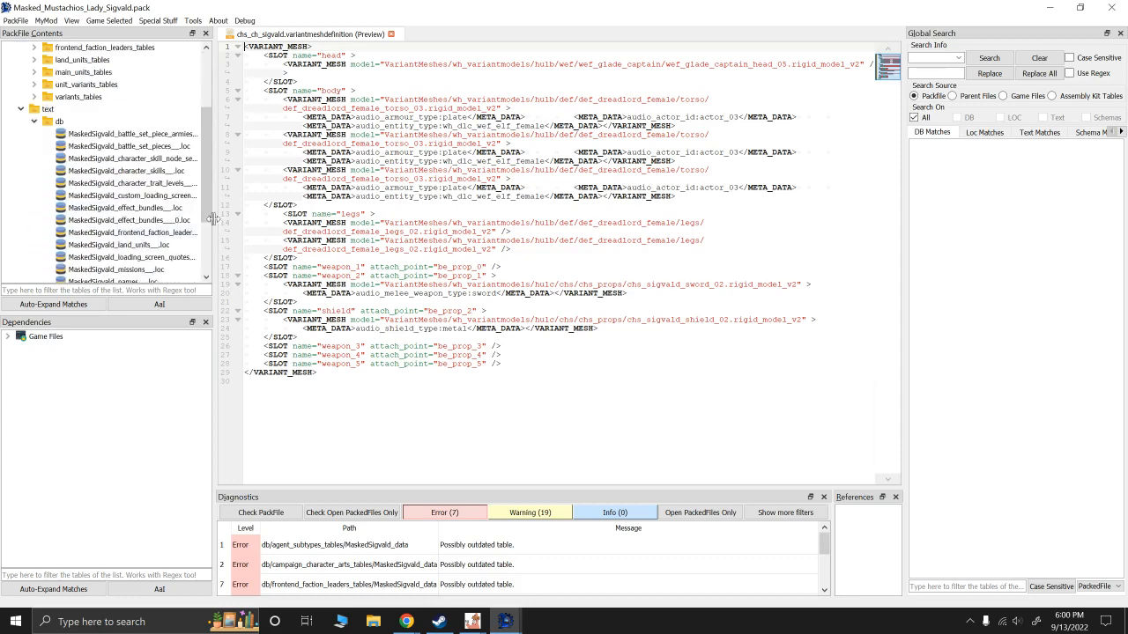
left_click_drag(217, 224, 298, 225)
scroll(126, 160, "down", 2)
scroll(126, 160, "up", 2)
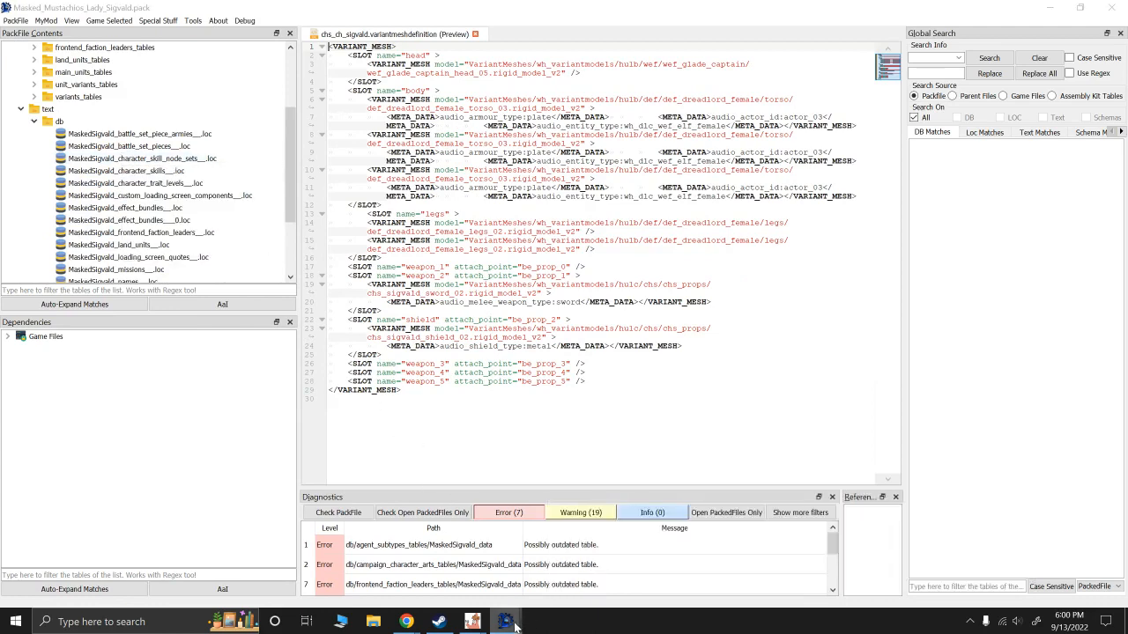
Step: Return to the new pack and collapse all nine copied table folders, from agent_subtypes_tables to variants_tables
mouse_move(505, 621)
left_click(562, 560)
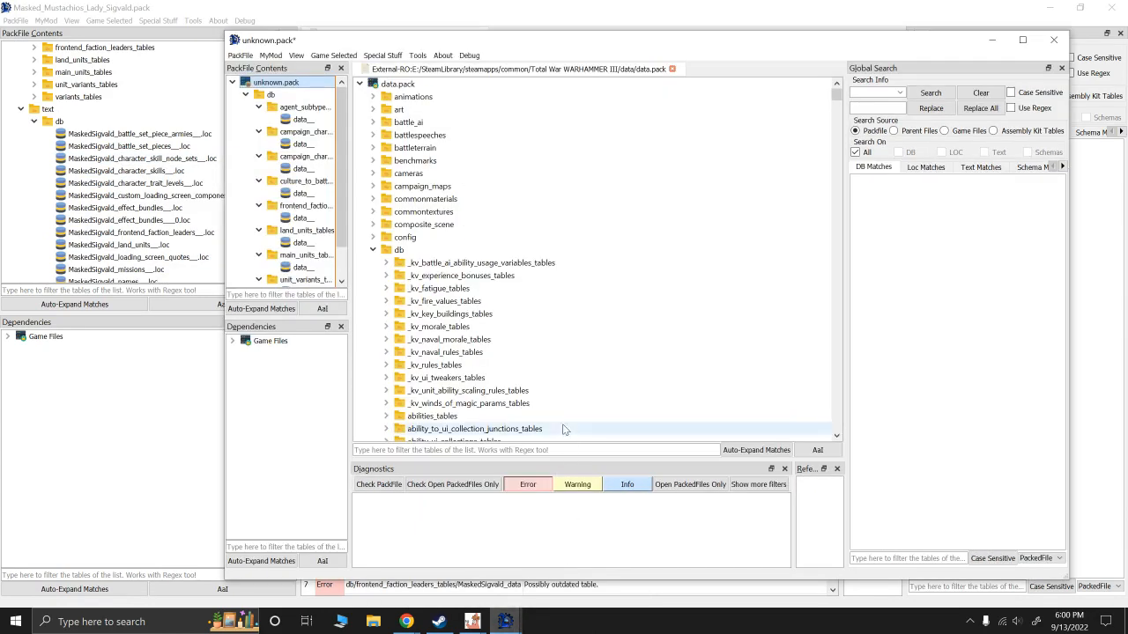
left_click(258, 107)
left_click(258, 119)
left_click(258, 131)
left_click(258, 144)
left_click(258, 156)
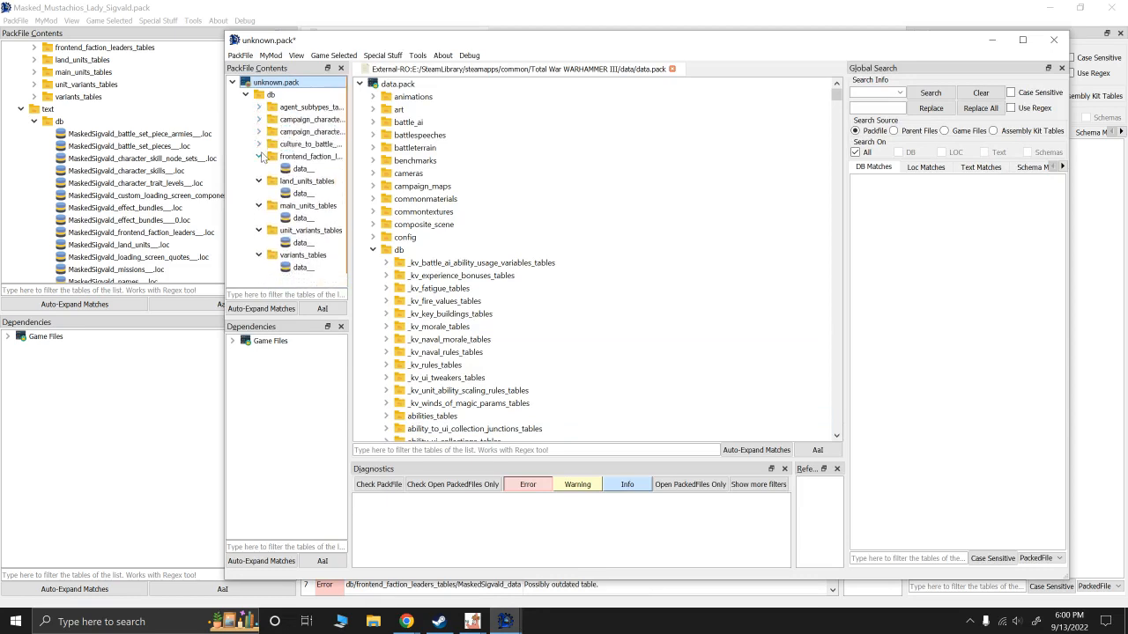
left_click(258, 168)
left_click(258, 181)
left_click(258, 193)
left_click(258, 205)
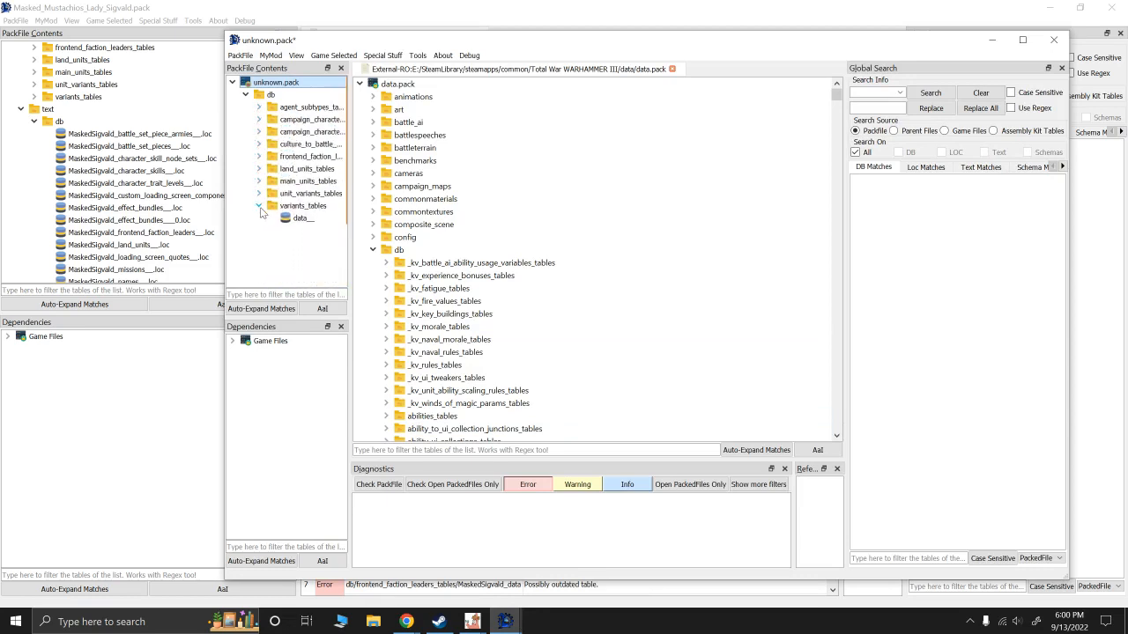
Step: Filter data.pack by diplo, copy diplomacy_strings_tables into the new pack, and inspect its data table
left_click(421, 451)
type("diplo")
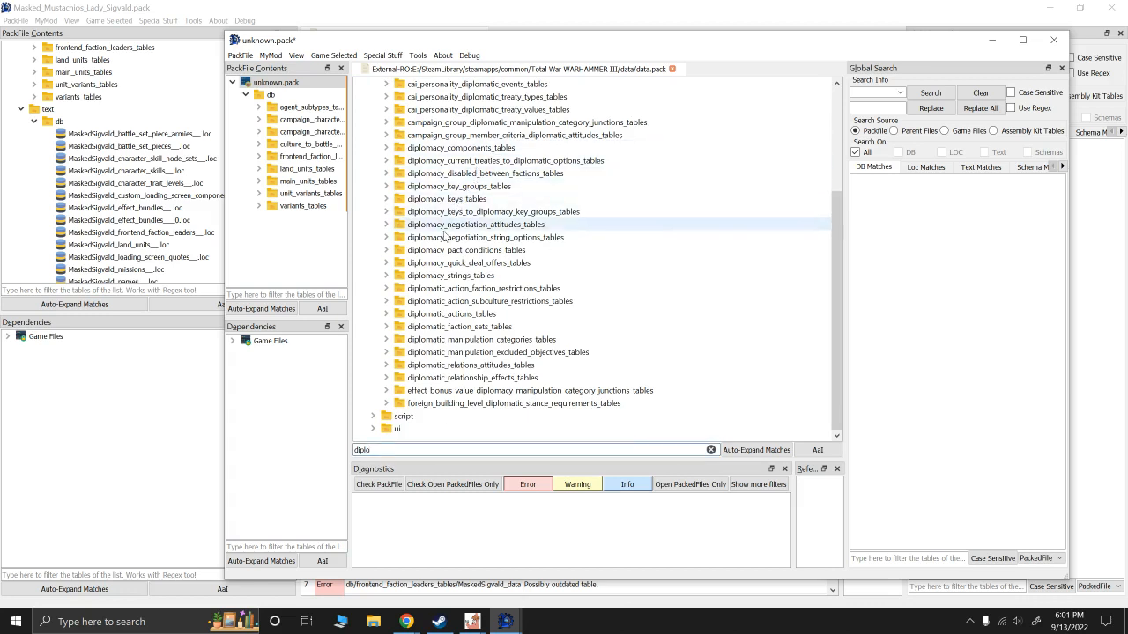
double_click(456, 279)
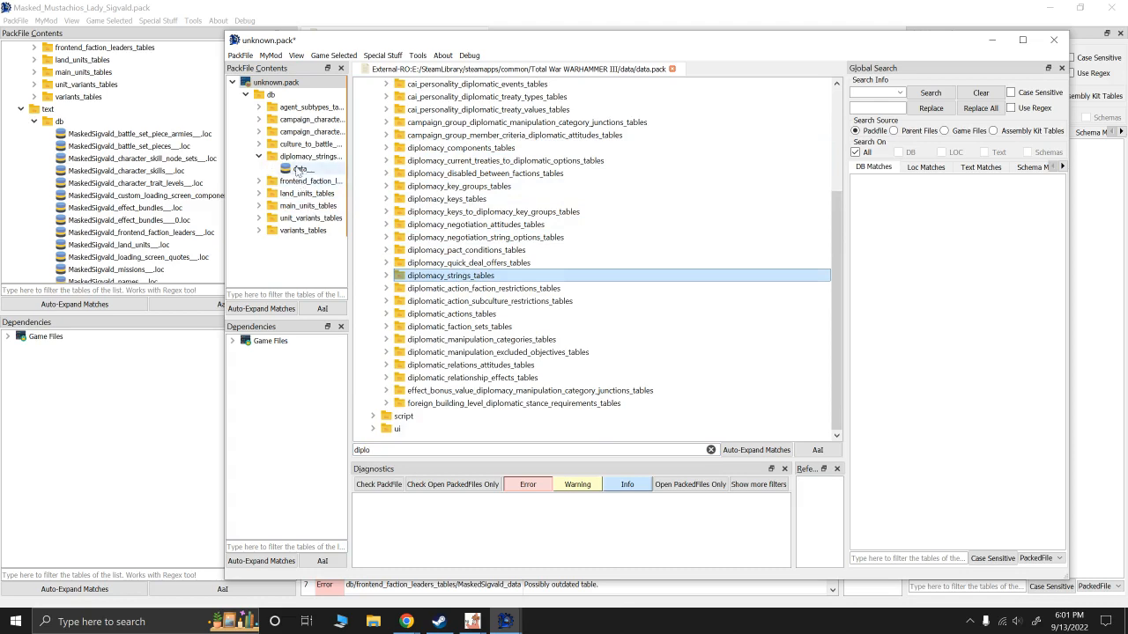
scroll(529, 330, "down", 4)
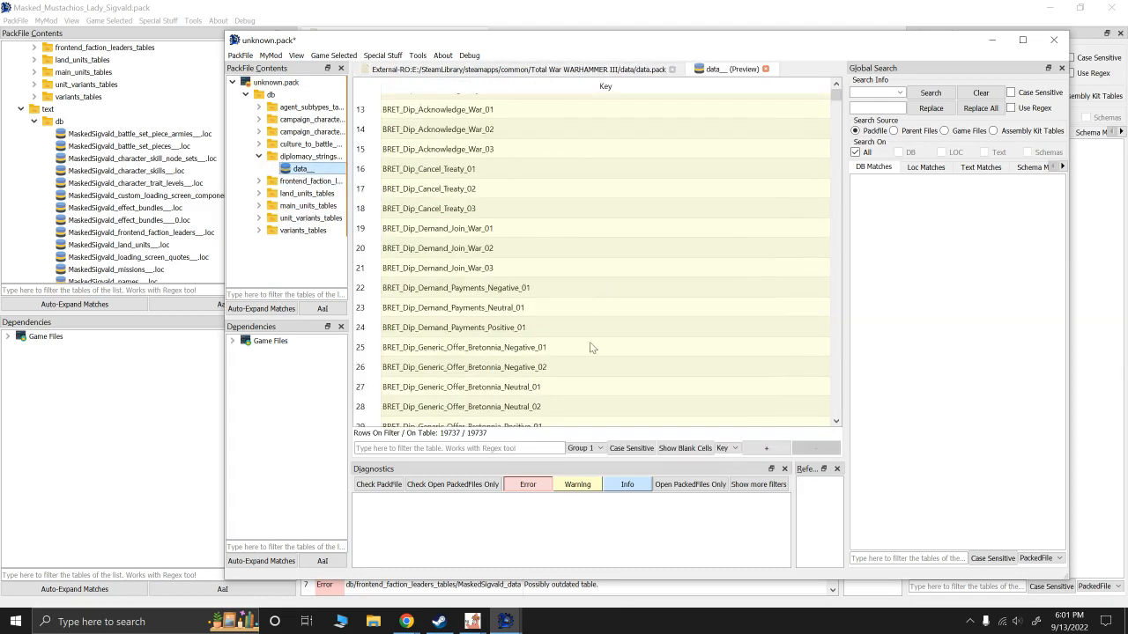
scroll(589, 342, "up", 4)
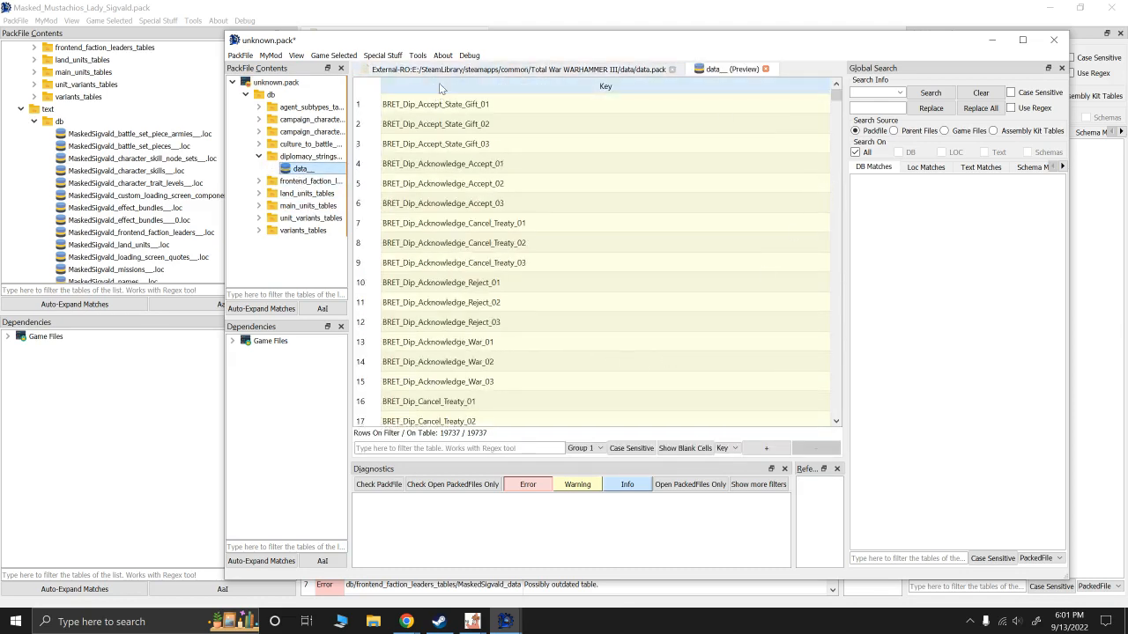
mouse_move(441, 89)
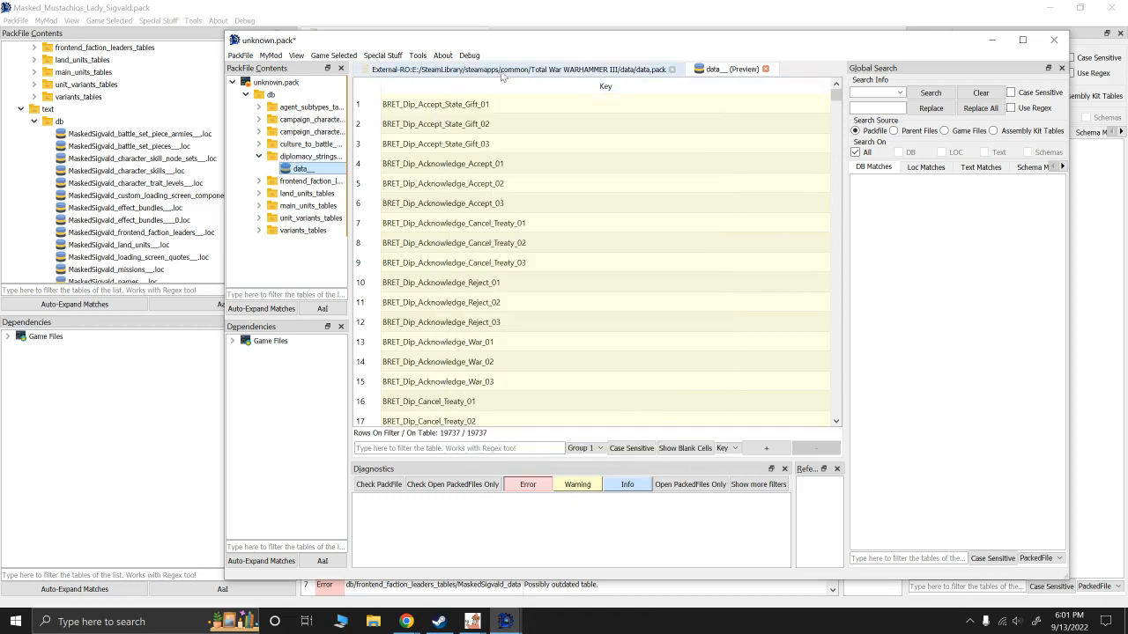
Step: Copy diplomacy_key_groups_tables and diplomacy_keys_tables from data.pack into the new pack and inspect their data tables
left_click(502, 70)
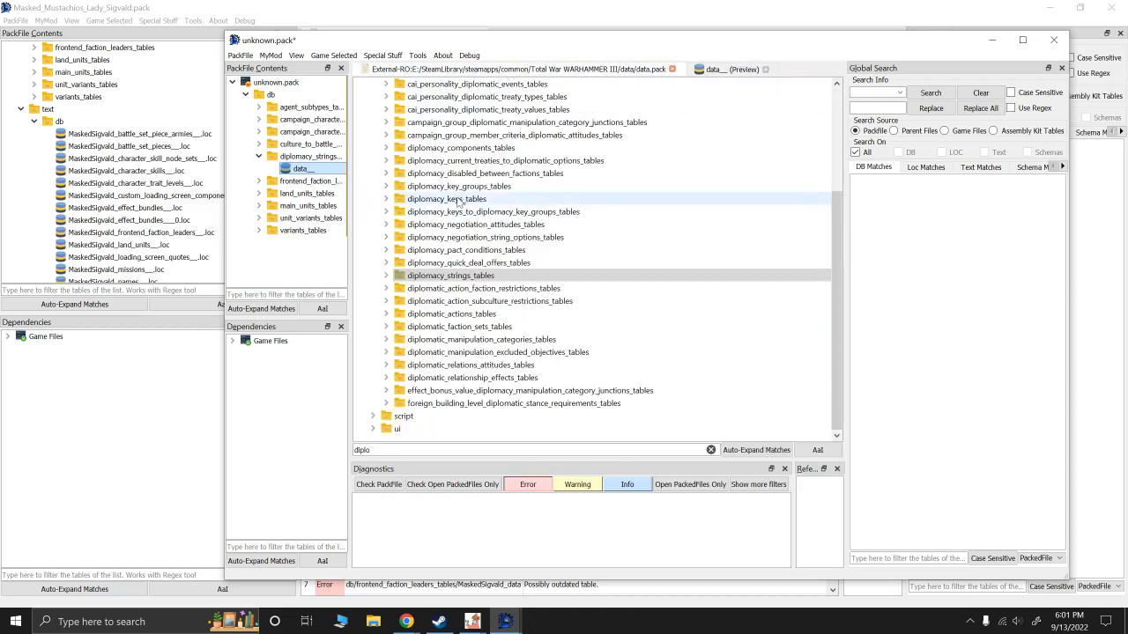
double_click(454, 186)
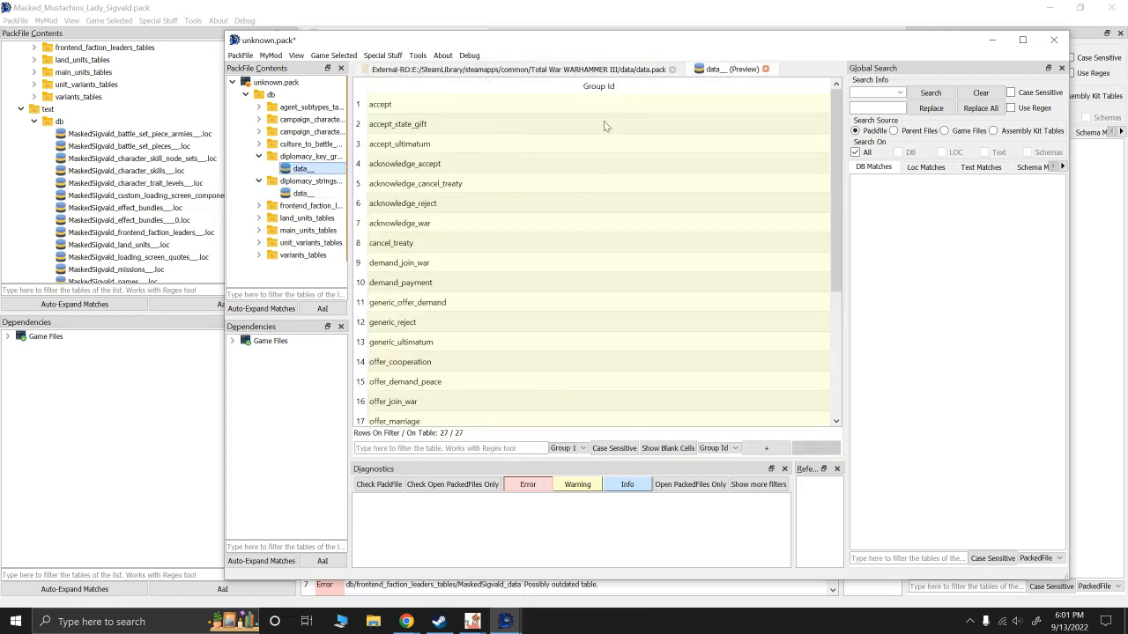
left_click(609, 71)
double_click(449, 199)
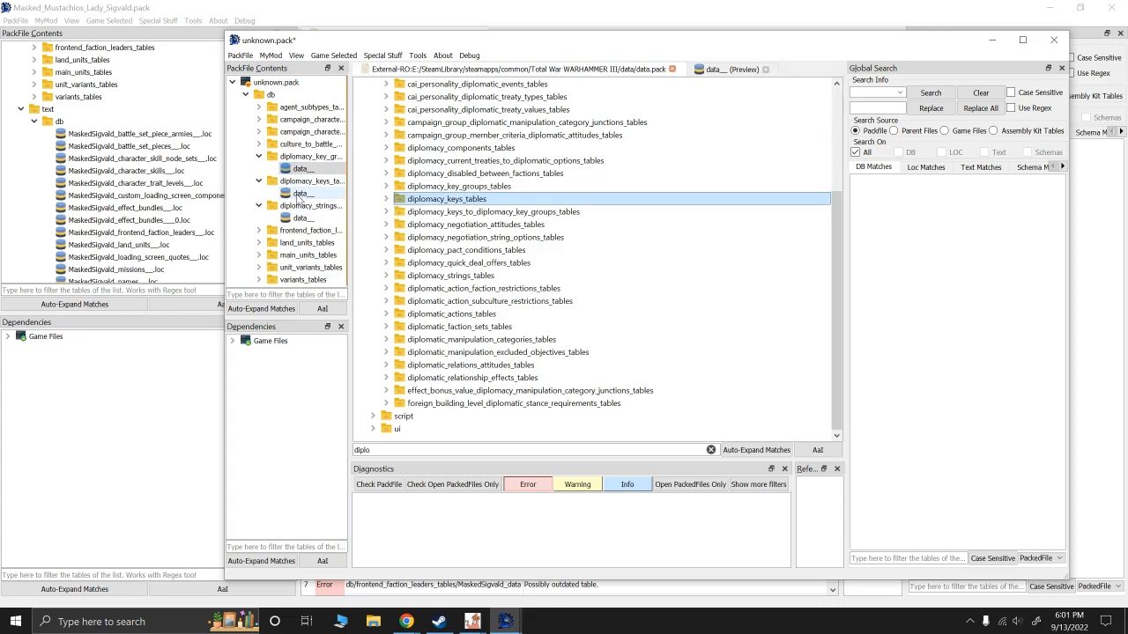
left_click(300, 193)
scroll(574, 204, "down", 3)
left_click(586, 69)
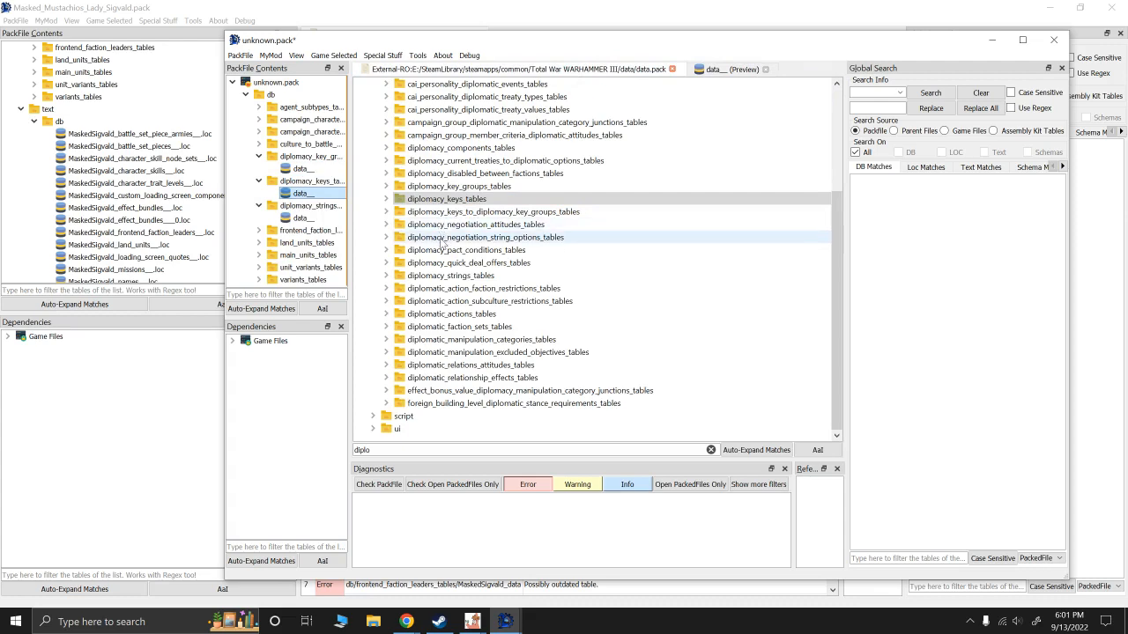
Step: Enlarge the window and file list, copy diplomacy_negotiation_string_options_tables into the new pack, and open its data table
left_click(1022, 39)
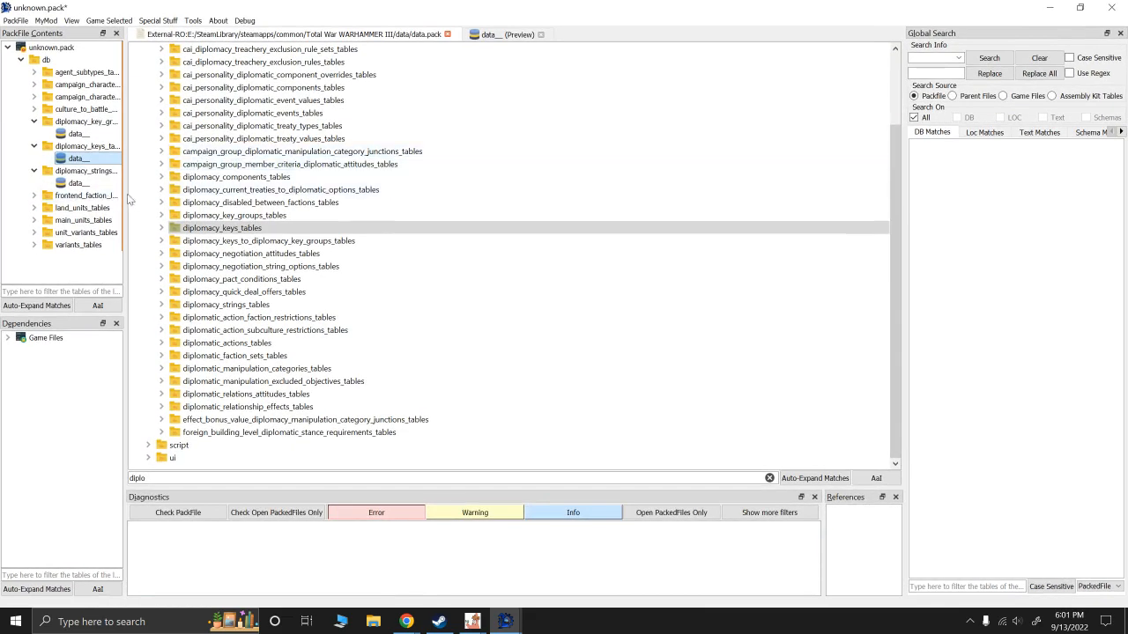
left_click_drag(127, 194, 221, 192)
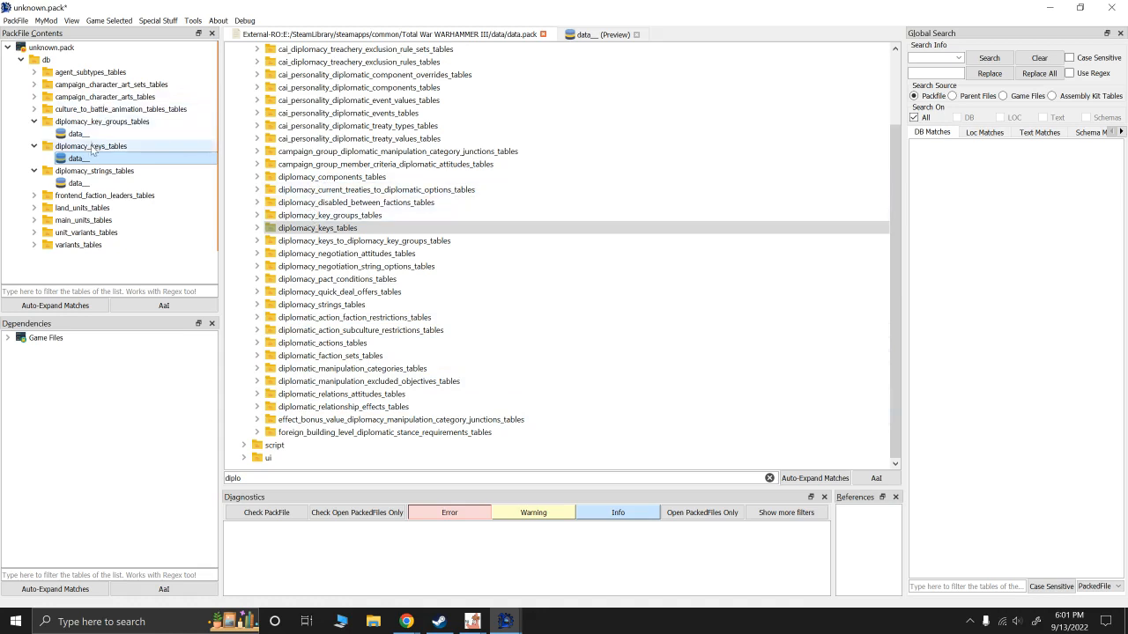
double_click(325, 269)
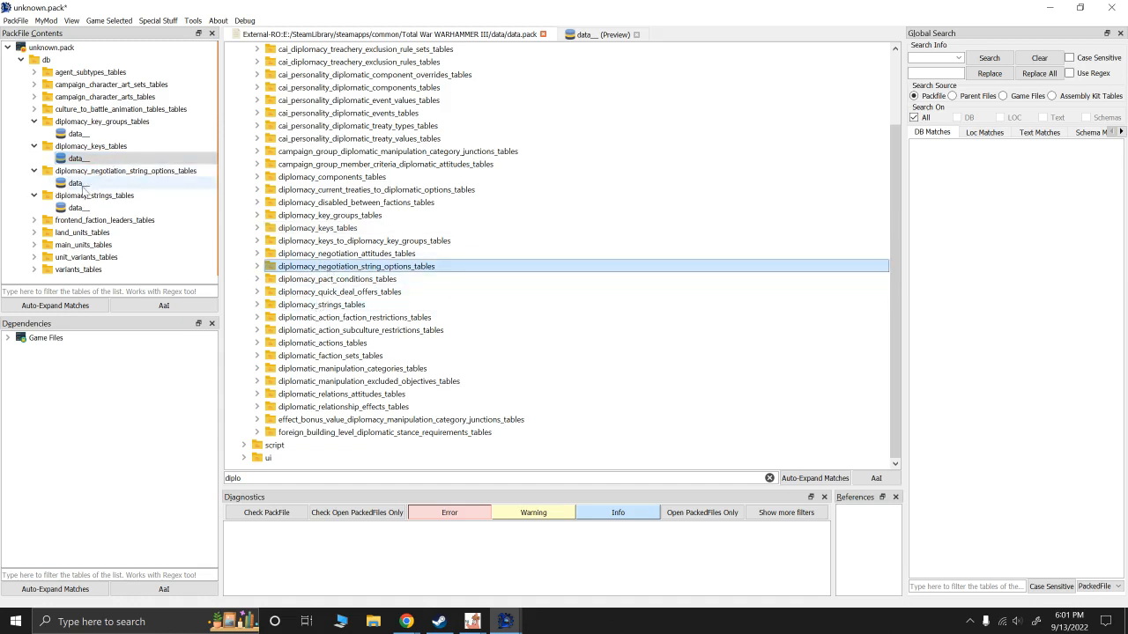
left_click(80, 183)
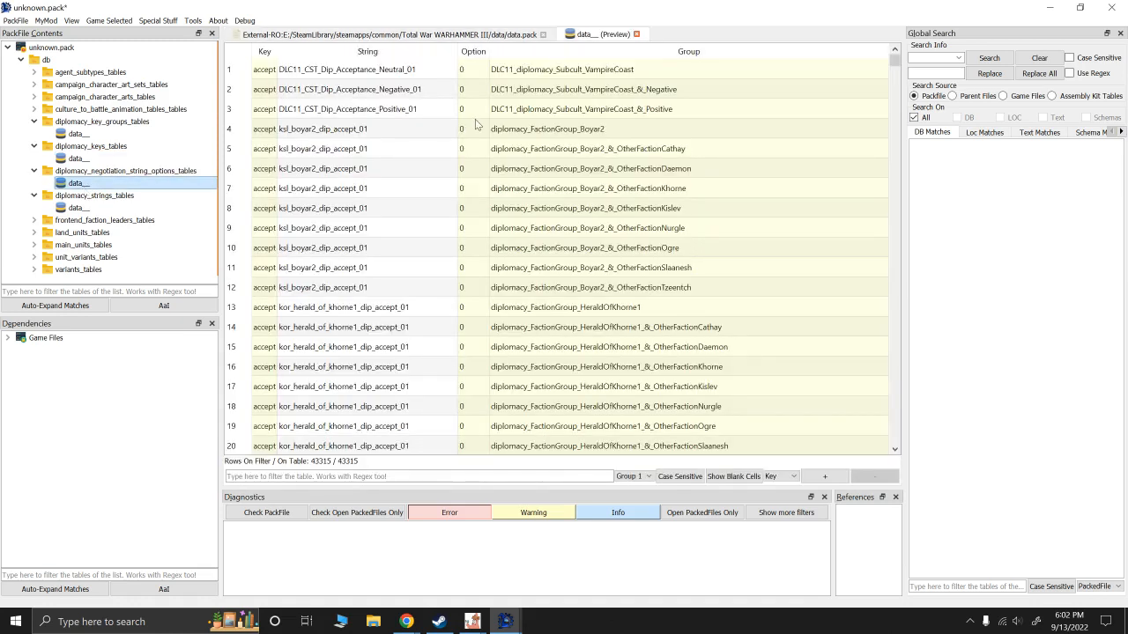
Step: Delete the data table under diplomacy_strings_tables from the new pack
left_click(75, 208)
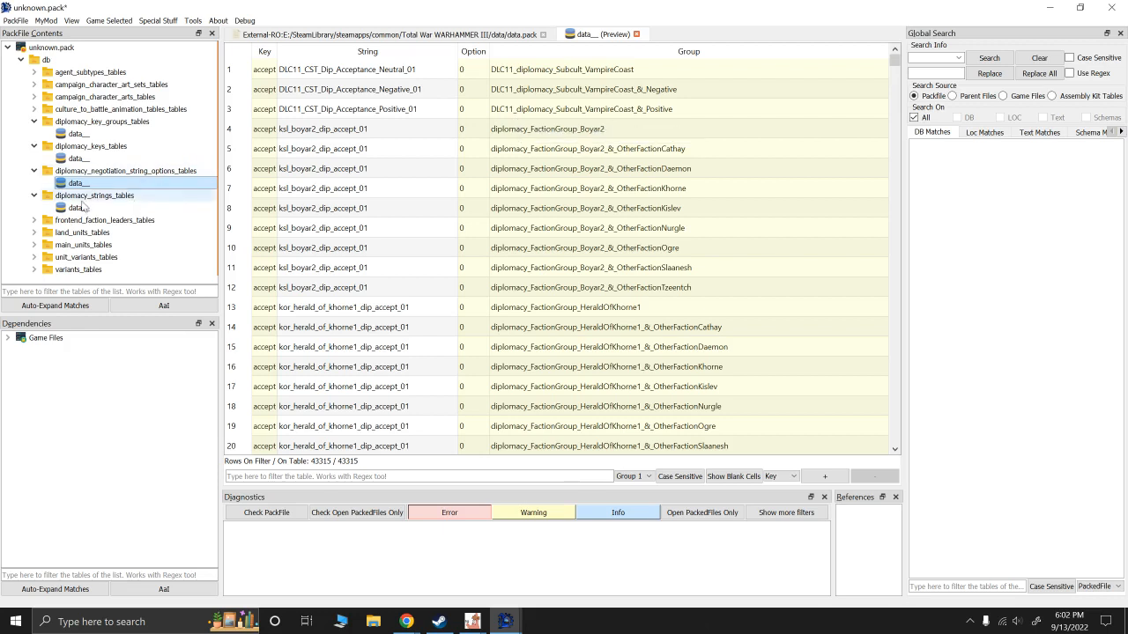
right_click(73, 210)
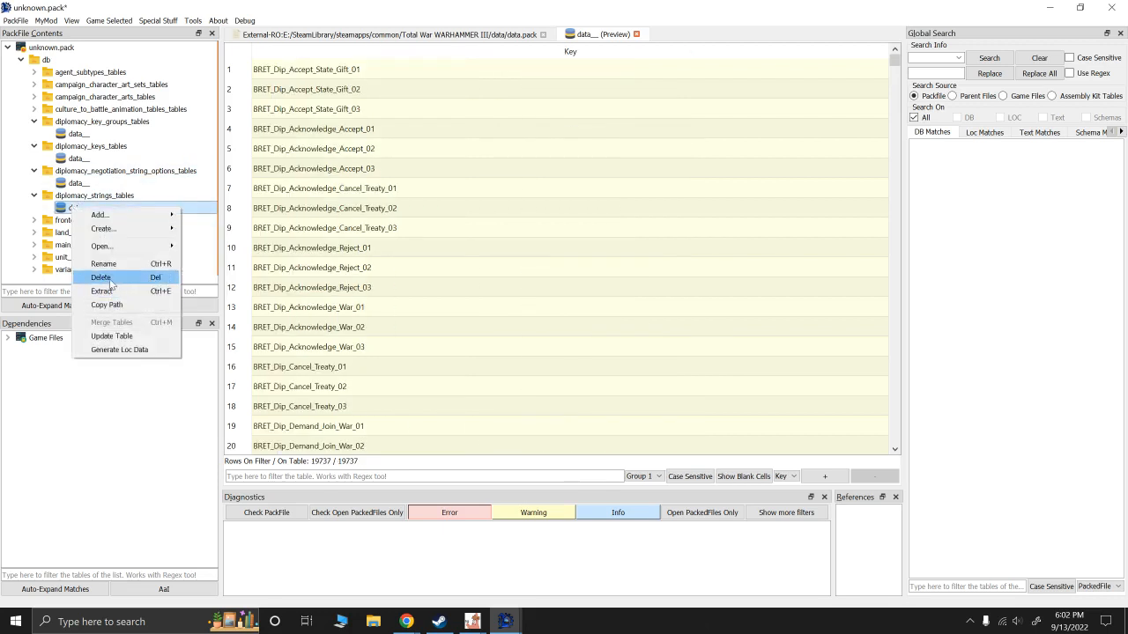
left_click(109, 279)
left_click(581, 330)
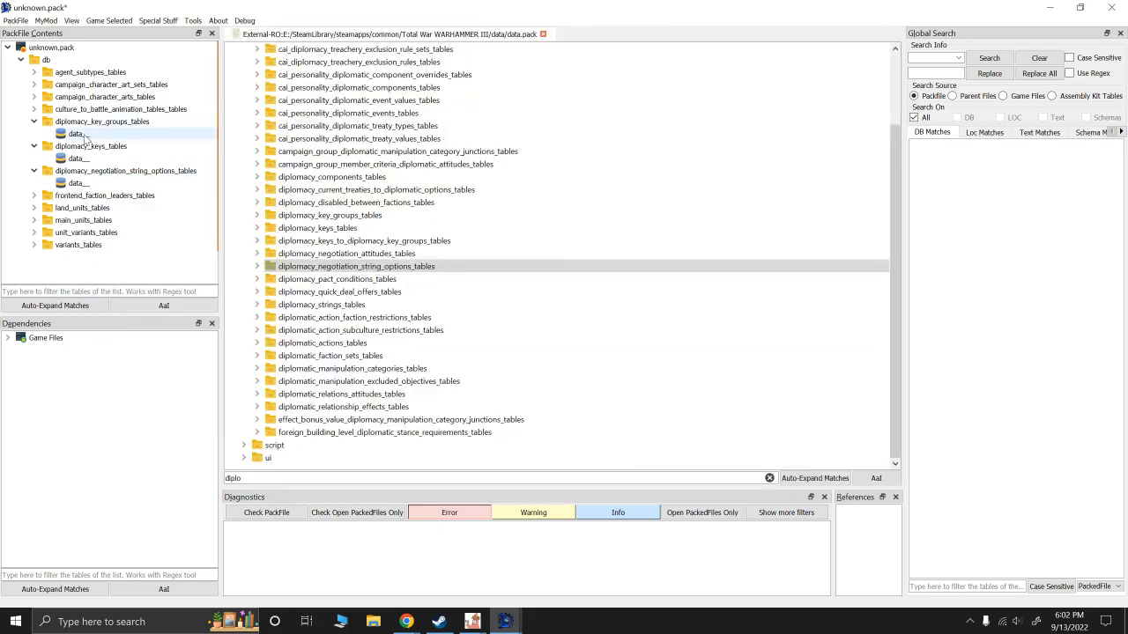
Step: Delete the data tables under diplomacy_key_groups_tables and diplomacy_keys_tables from the new pack
left_click(78, 134)
right_click(88, 137)
left_click(106, 204)
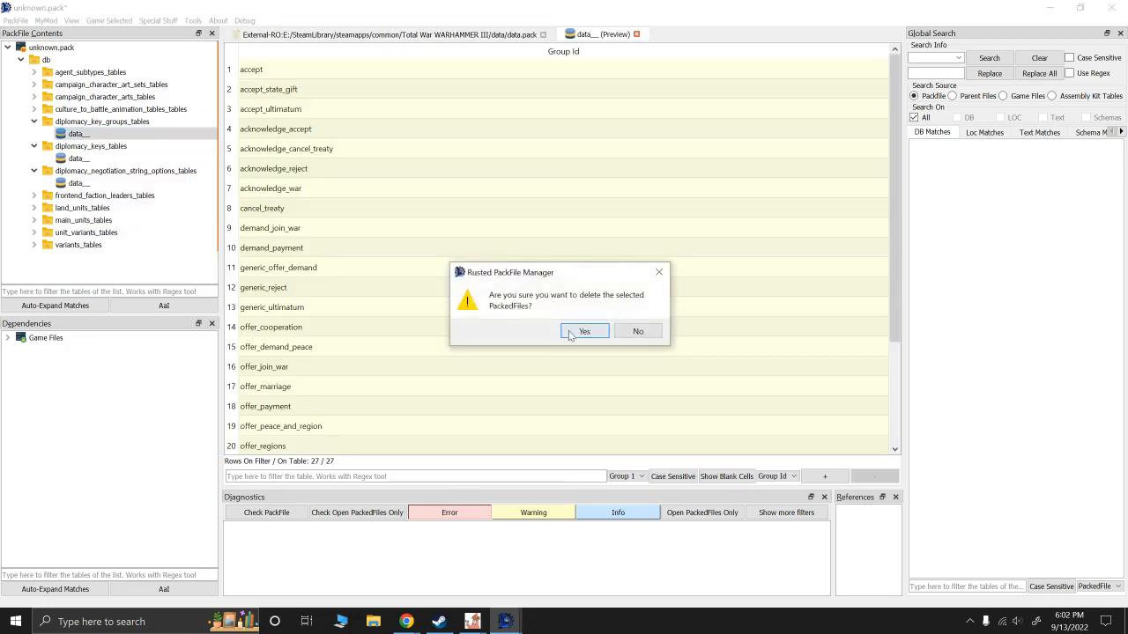
left_click(582, 331)
left_click(78, 134)
right_click(94, 135)
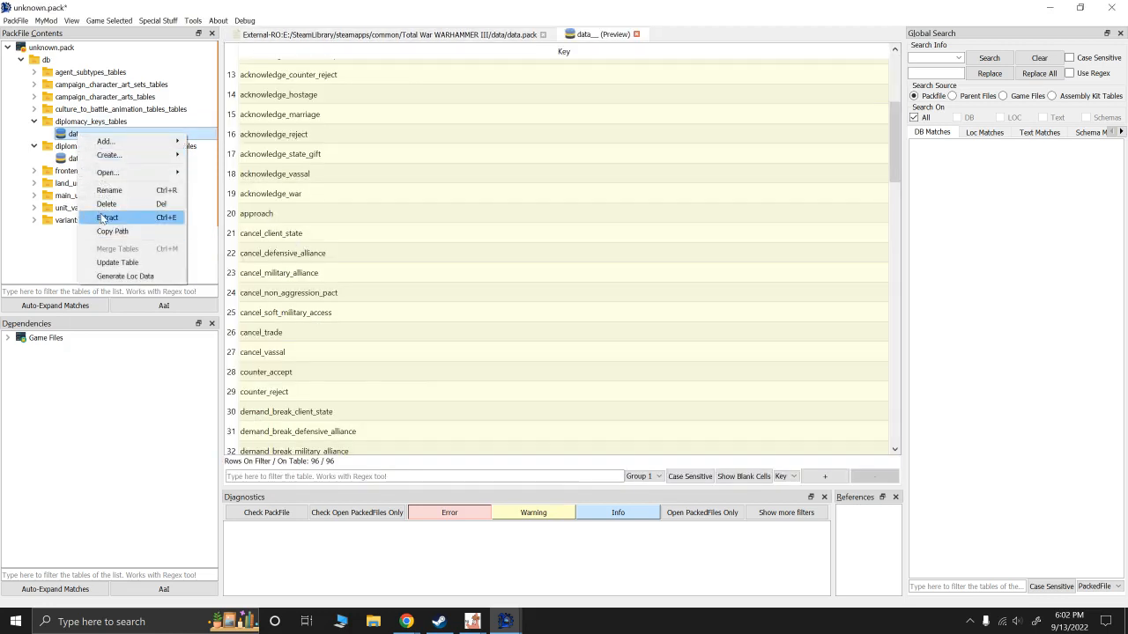
left_click(105, 204)
left_click(581, 330)
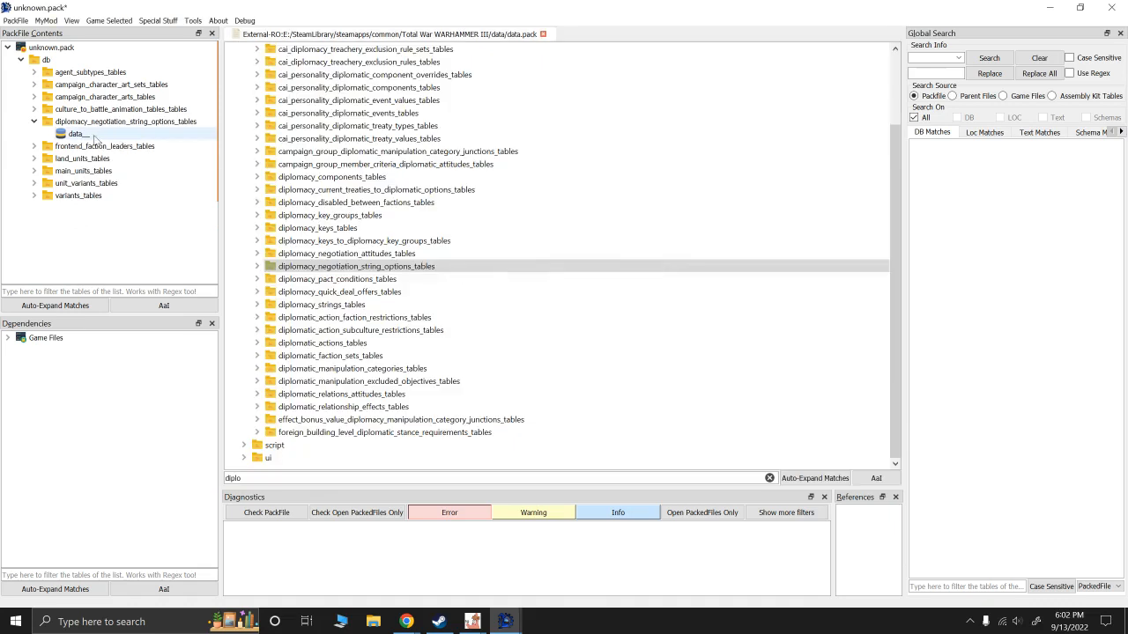
Step: Inspect the data table under diplomacy_negotiation_string_options_tables in the new pack, then collapse its folder and close the preview
left_click(77, 134)
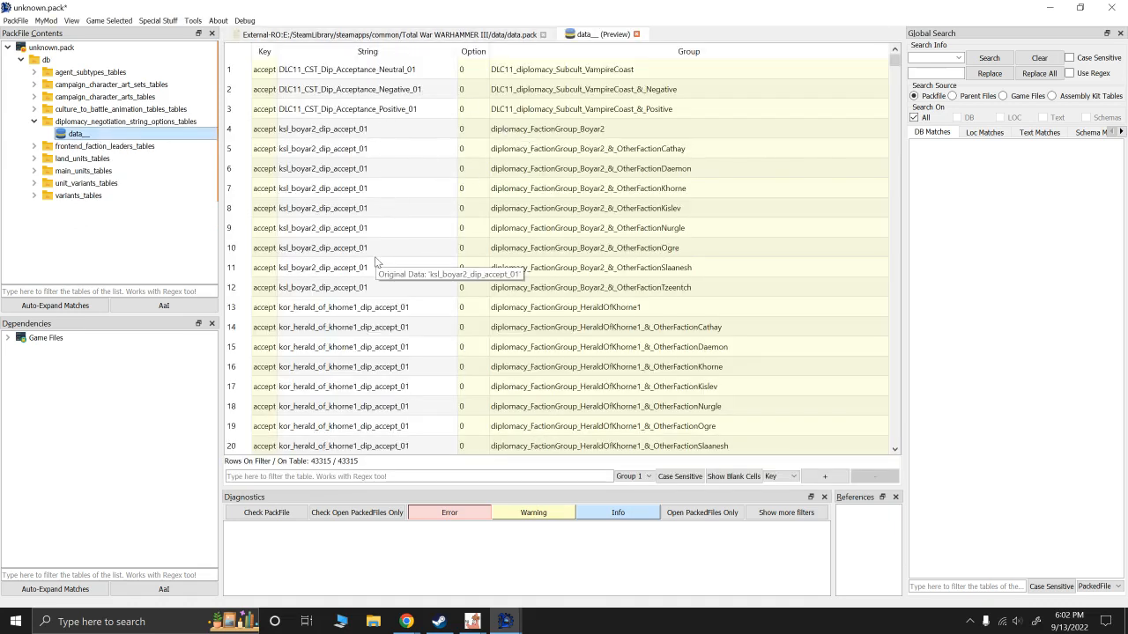
mouse_move(88, 139)
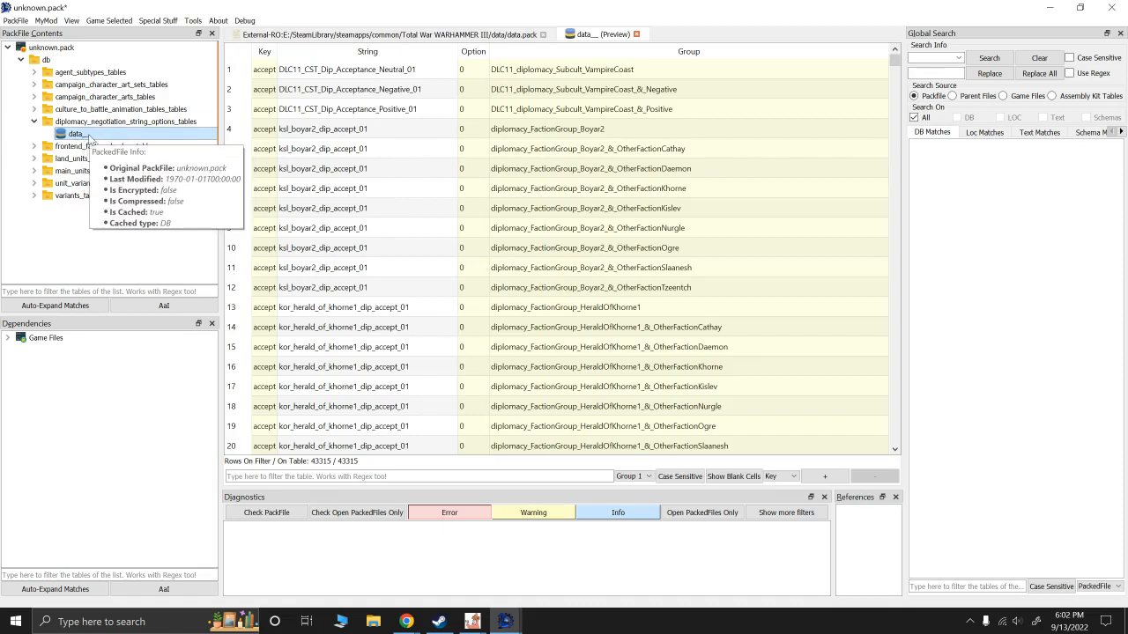
left_click(34, 122)
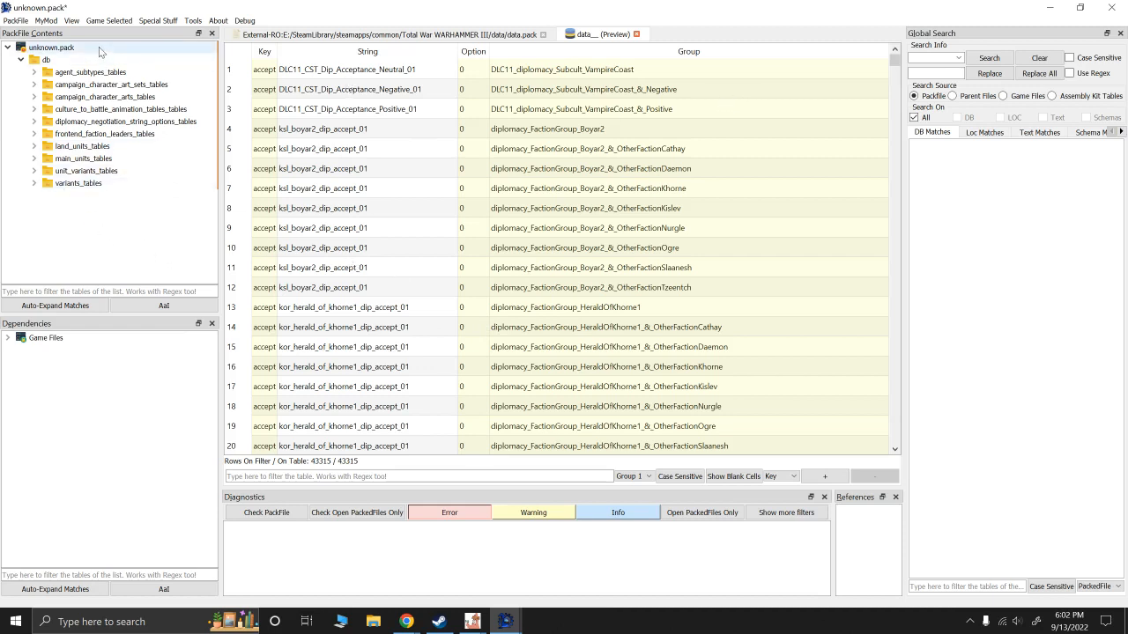
left_click(382, 34)
left_click(604, 35)
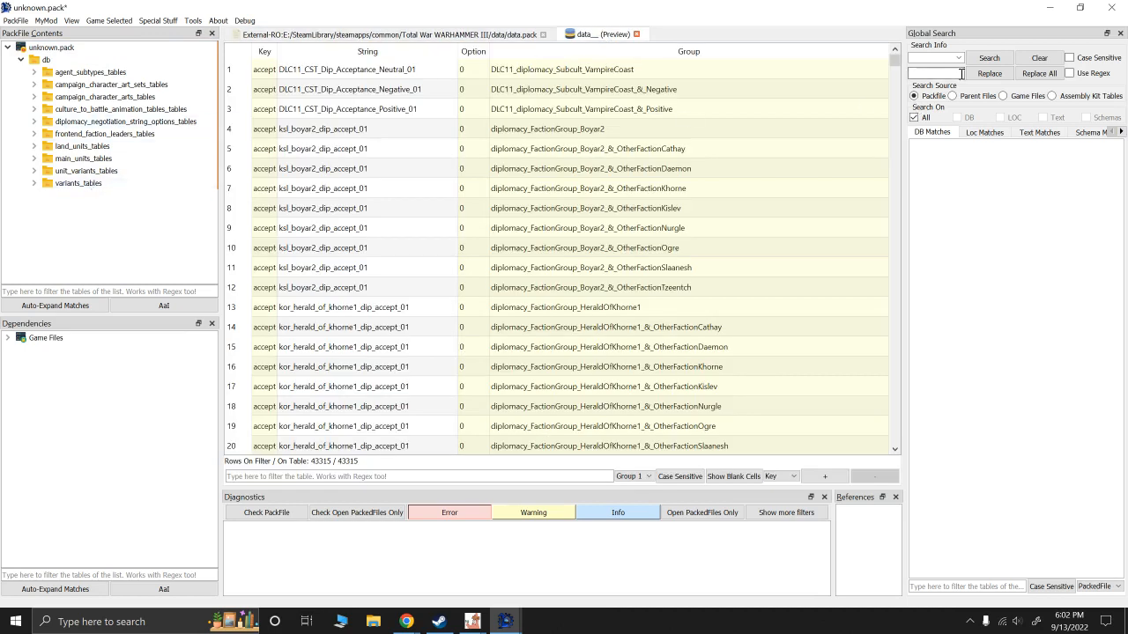
left_click(636, 34)
Step: Open local_en.pack as a source for adding files to the new pack and expand its text/db folder
right_click(77, 52)
mouse_move(115, 55)
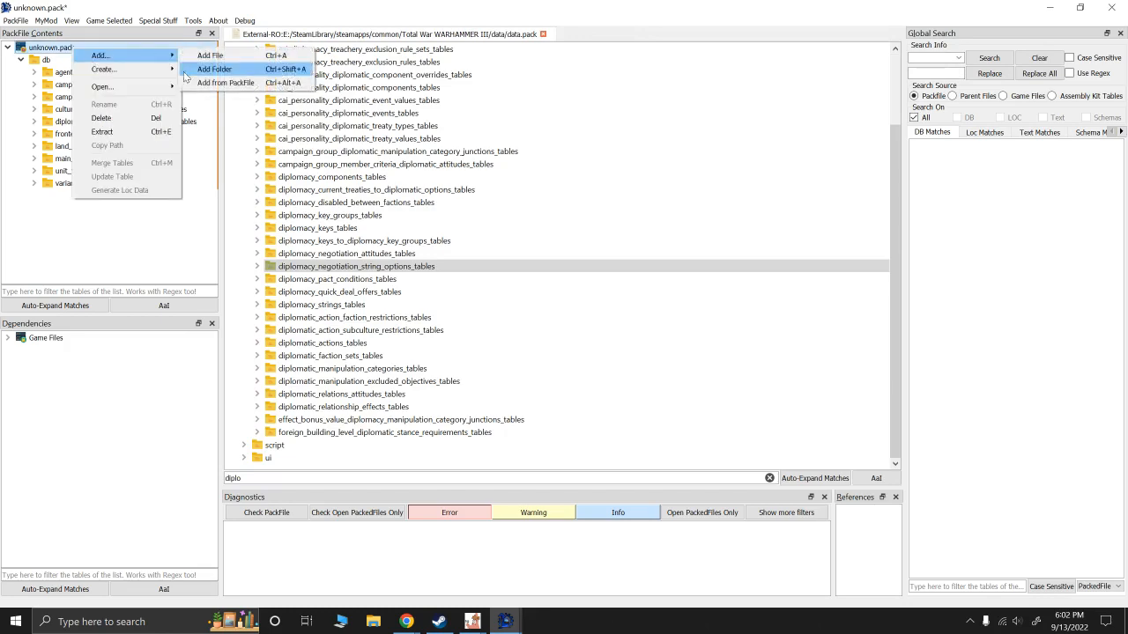
left_click(197, 84)
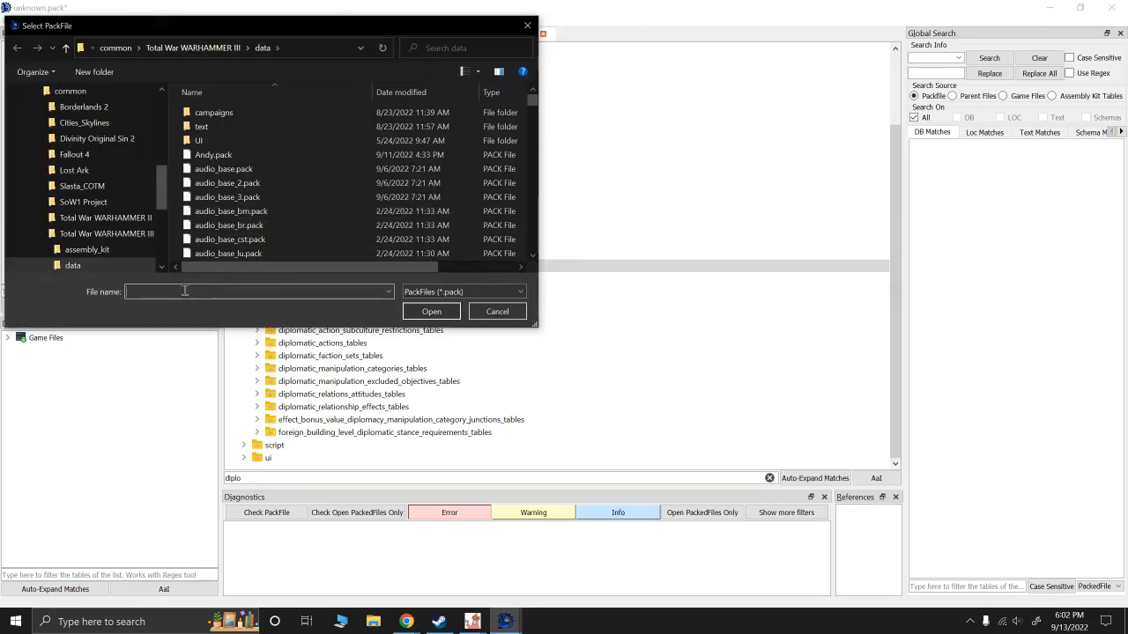
type("loca")
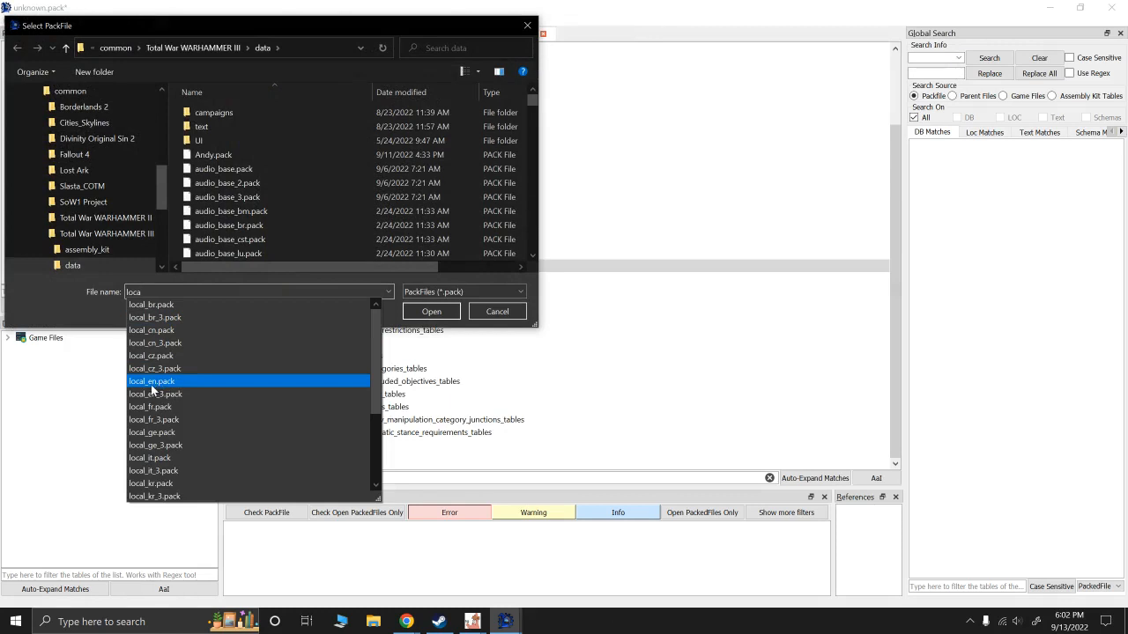
left_click(151, 384)
left_click(431, 312)
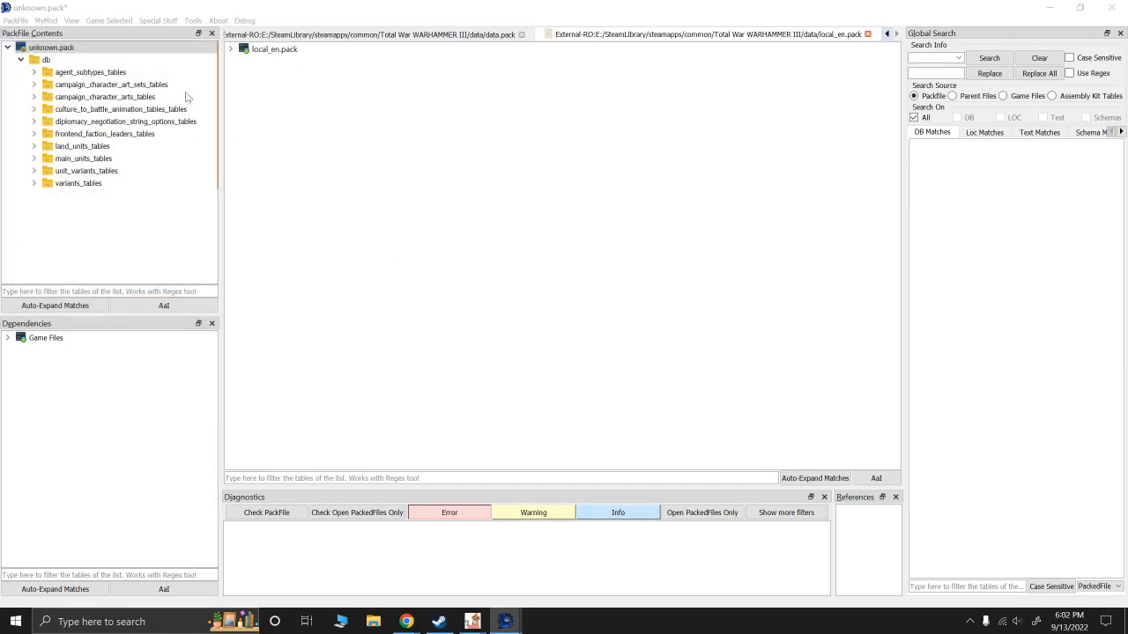
left_click(230, 48)
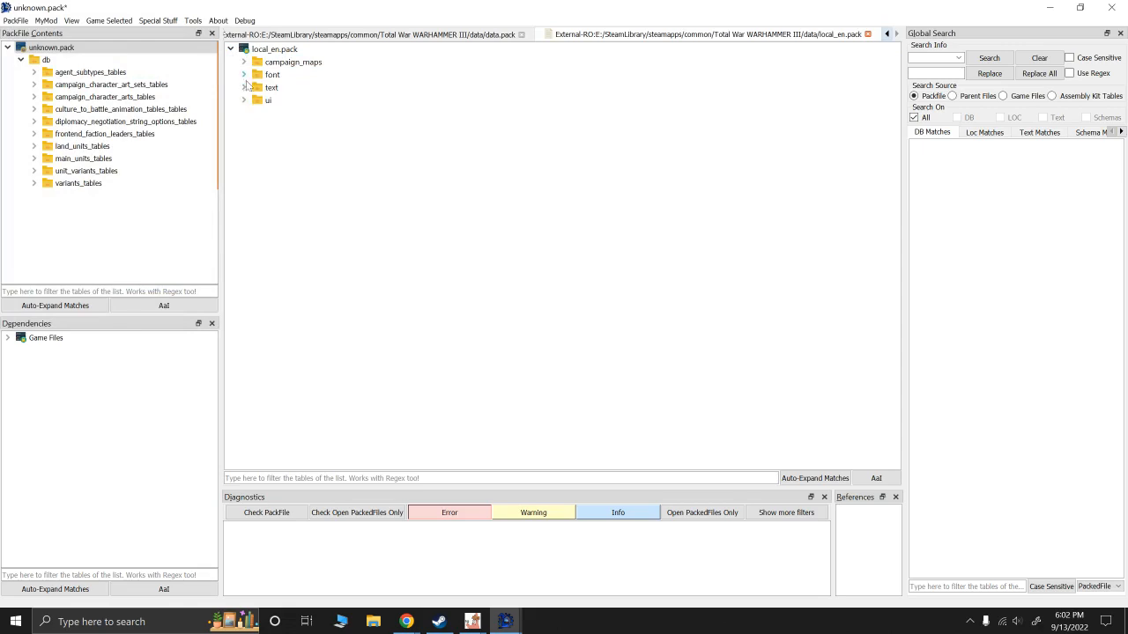
left_click(244, 87)
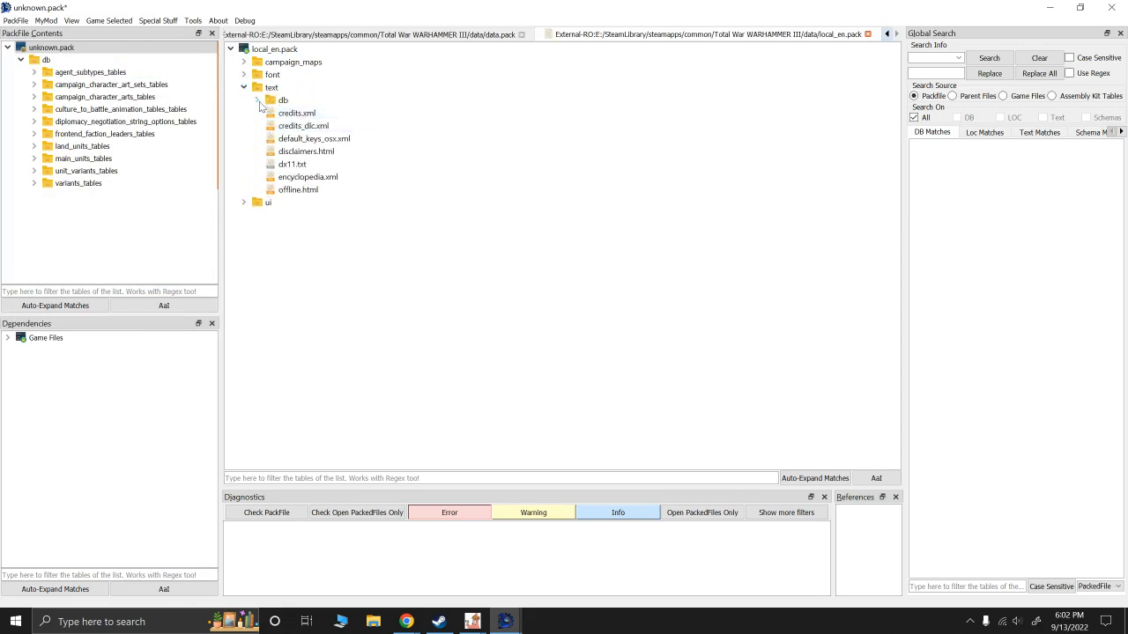
left_click(257, 100)
Step: Restore the window to a smaller size and compare the loc files of Masked_Mustachios_Lady_Sigvald.pack with local_en.pack's text/db list
double_click(322, 8)
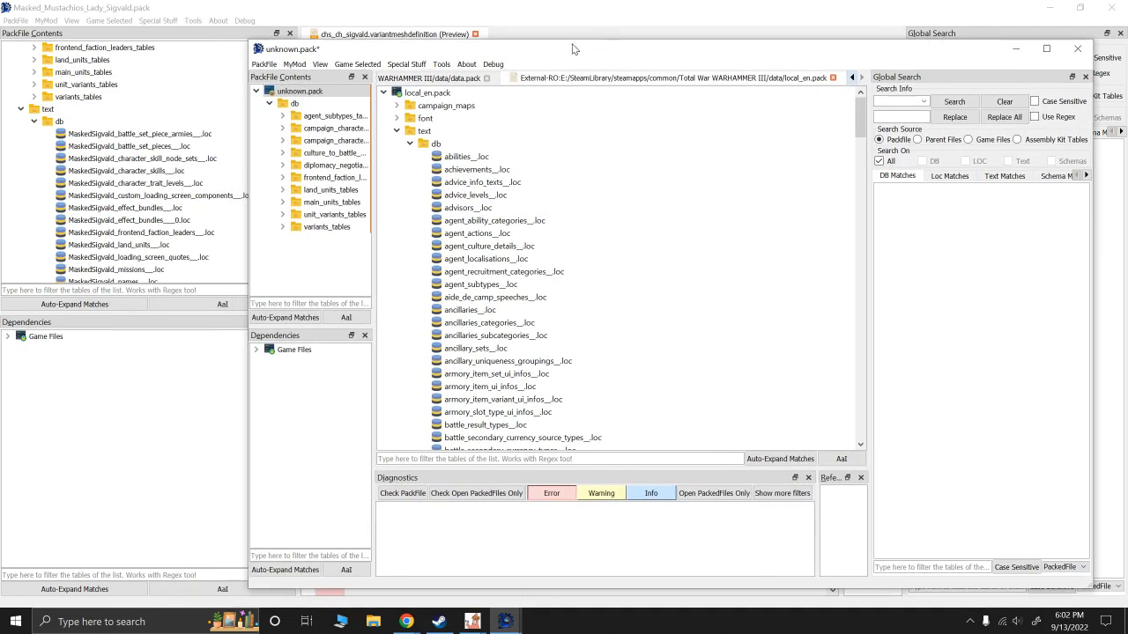
scroll(126, 186, "down", 2)
scroll(126, 186, "up", 2)
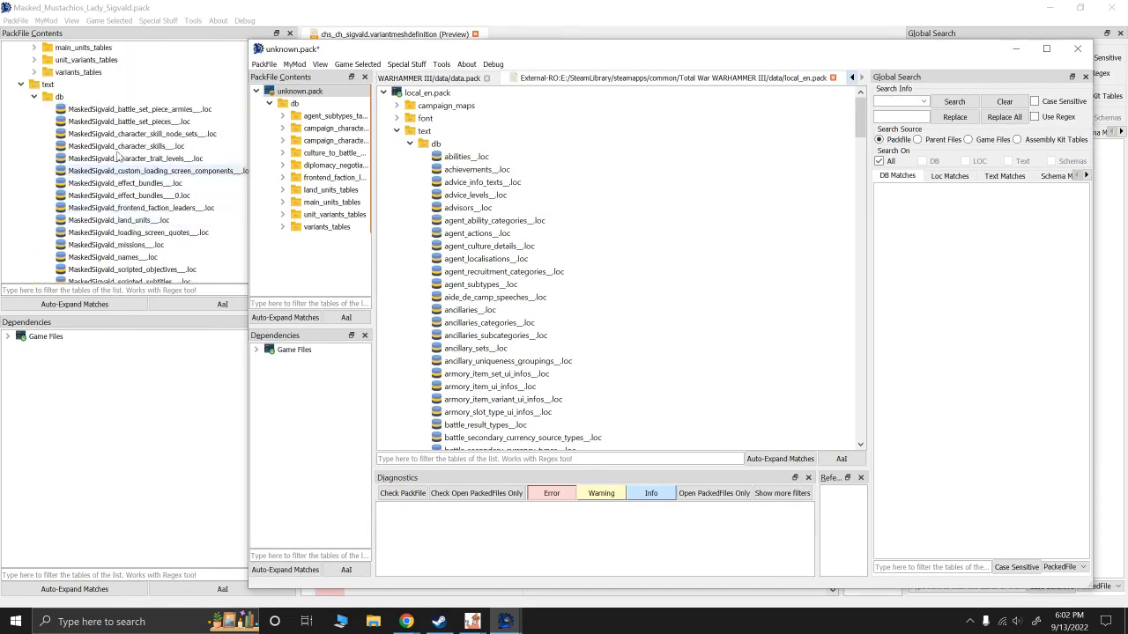
scroll(126, 187, "down", 1)
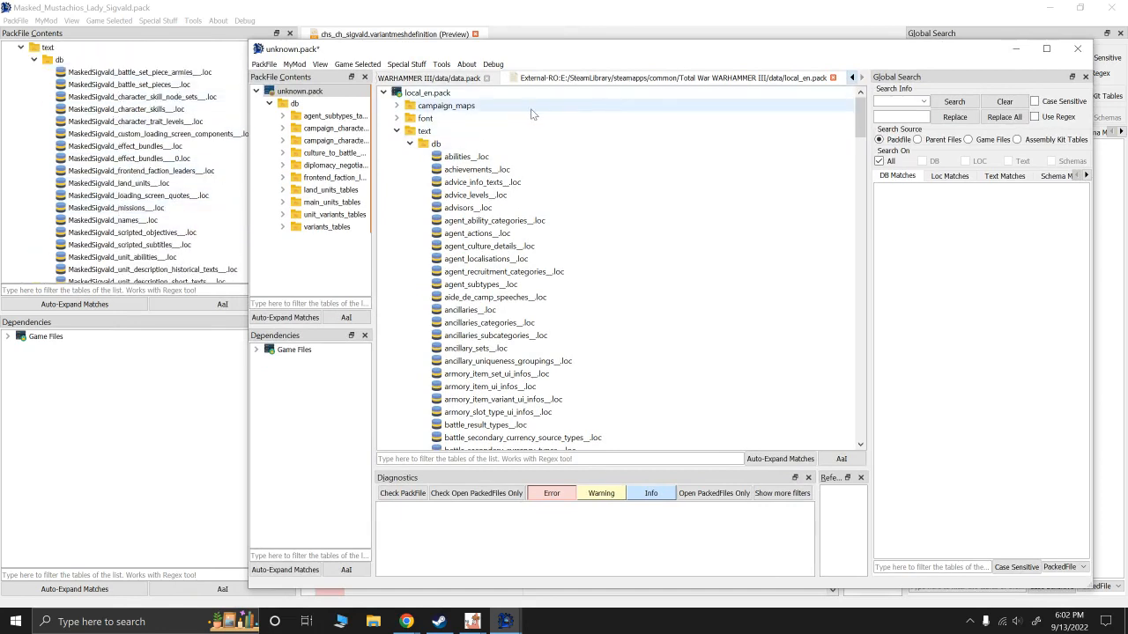
scroll(493, 229, "down", 9)
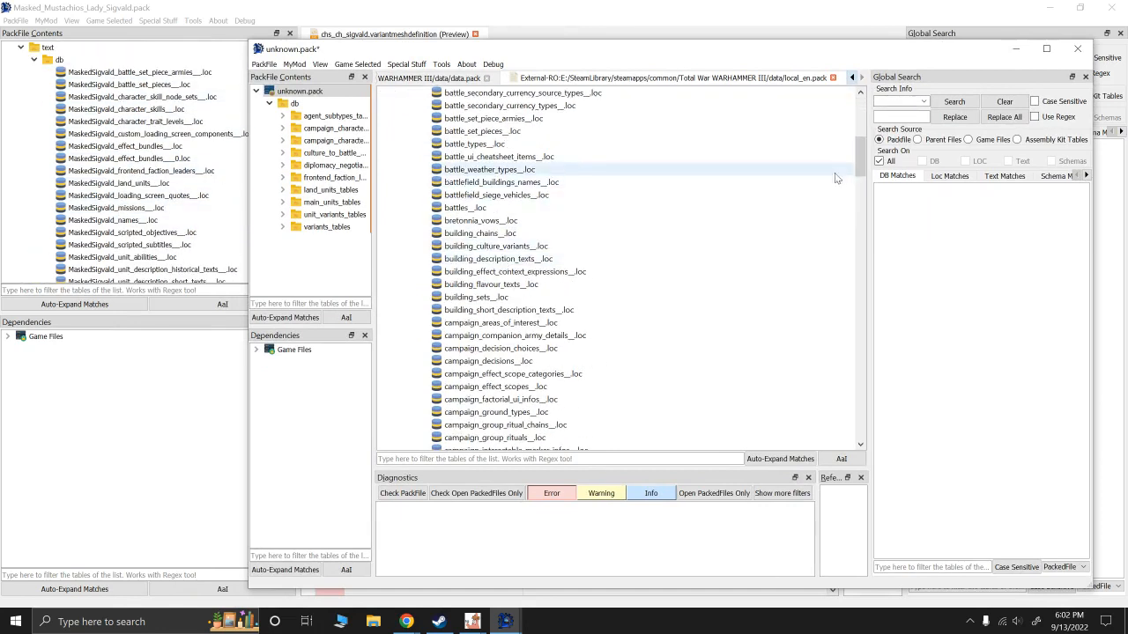
scroll(837, 214, "up", 6)
scroll(820, 198, "up", 3)
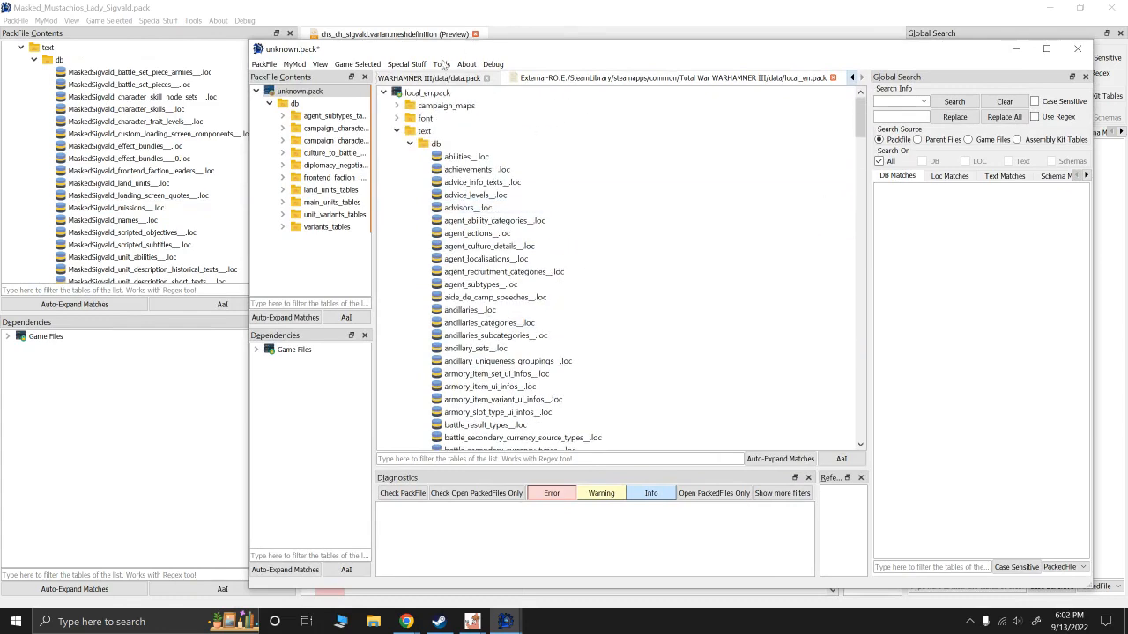
Step: Run a global search for "sigvald" in the game files and show the loc matches
left_click(320, 66)
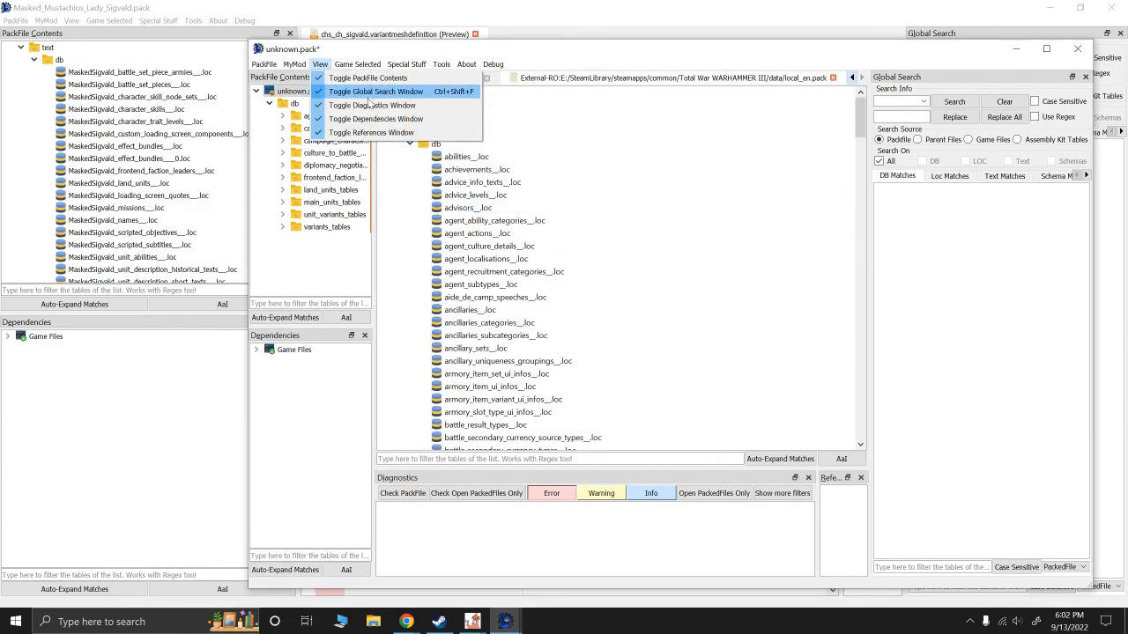
left_click(897, 99)
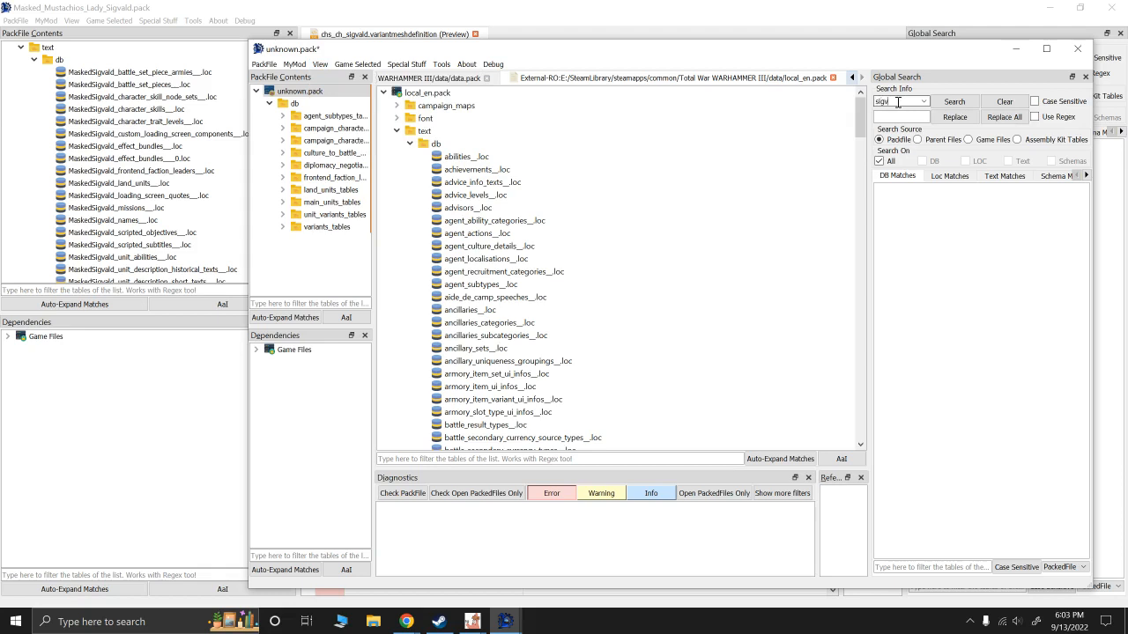
left_click(953, 102)
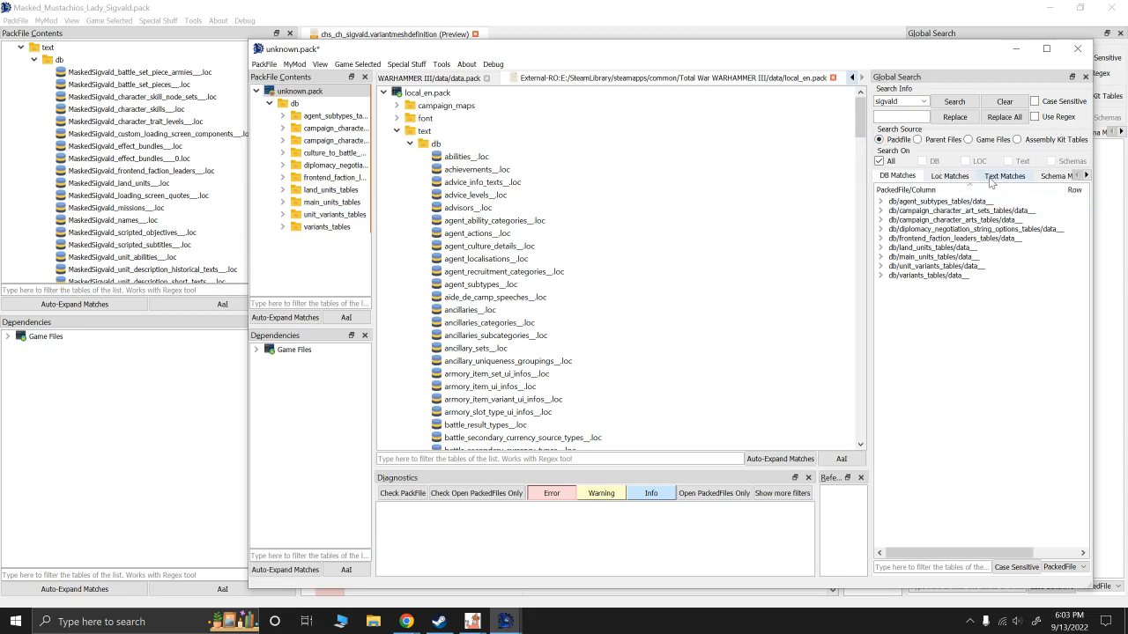
left_click(950, 177)
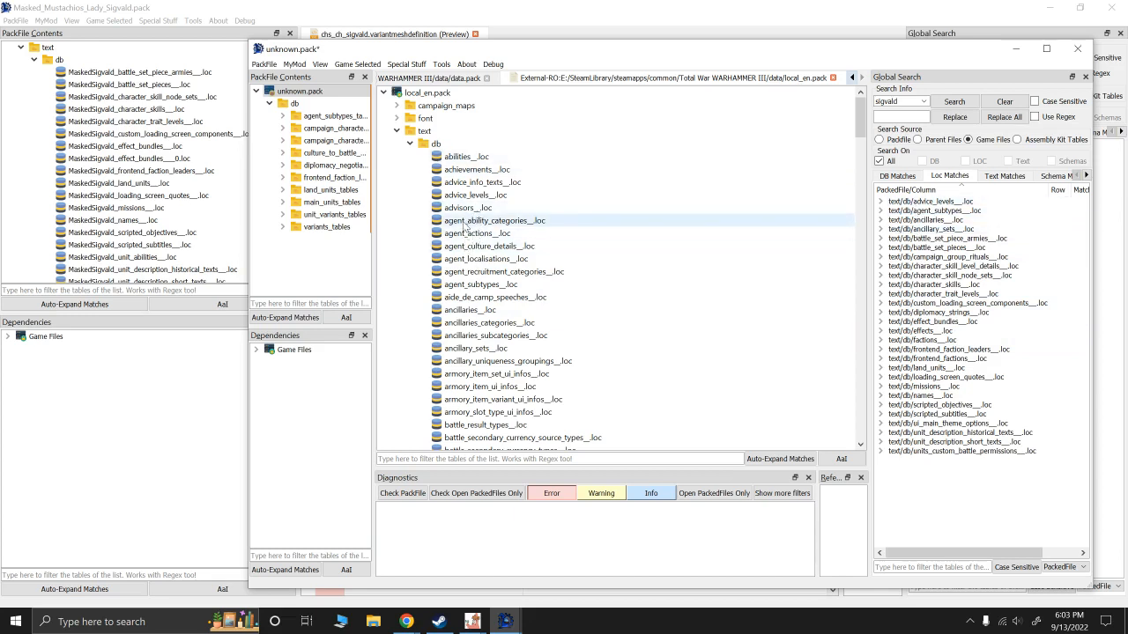
Step: Copy the advice_levels, agent_subtypes, ancillaries, battle_set_piece_armies and battle_set_pieces loc files from local_en.pack into the new pack
double_click(463, 196)
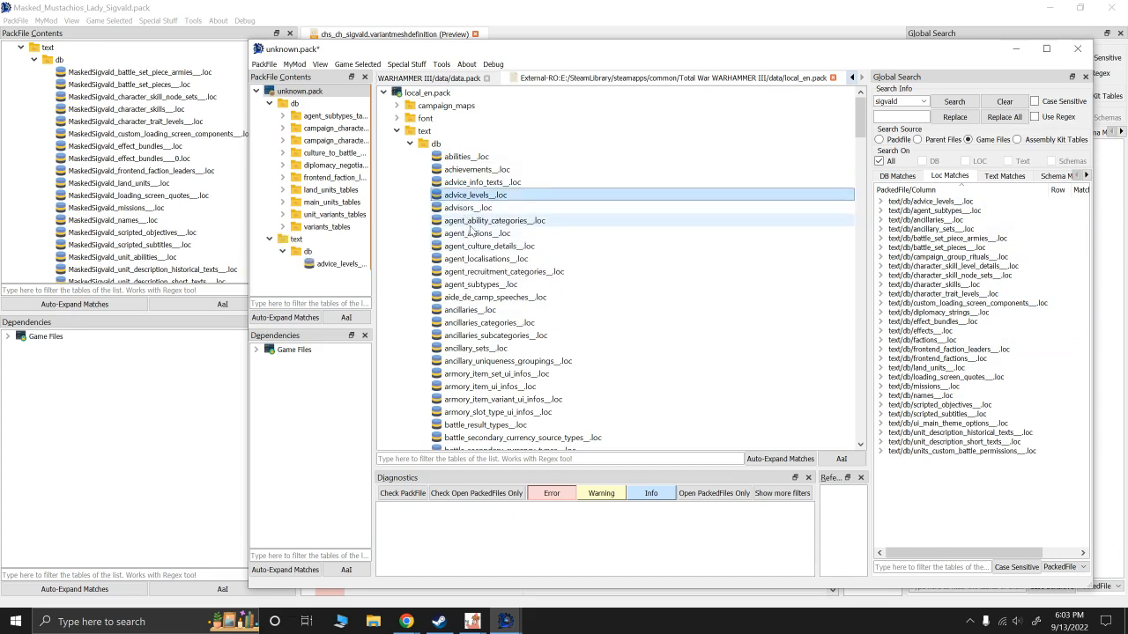
double_click(477, 286)
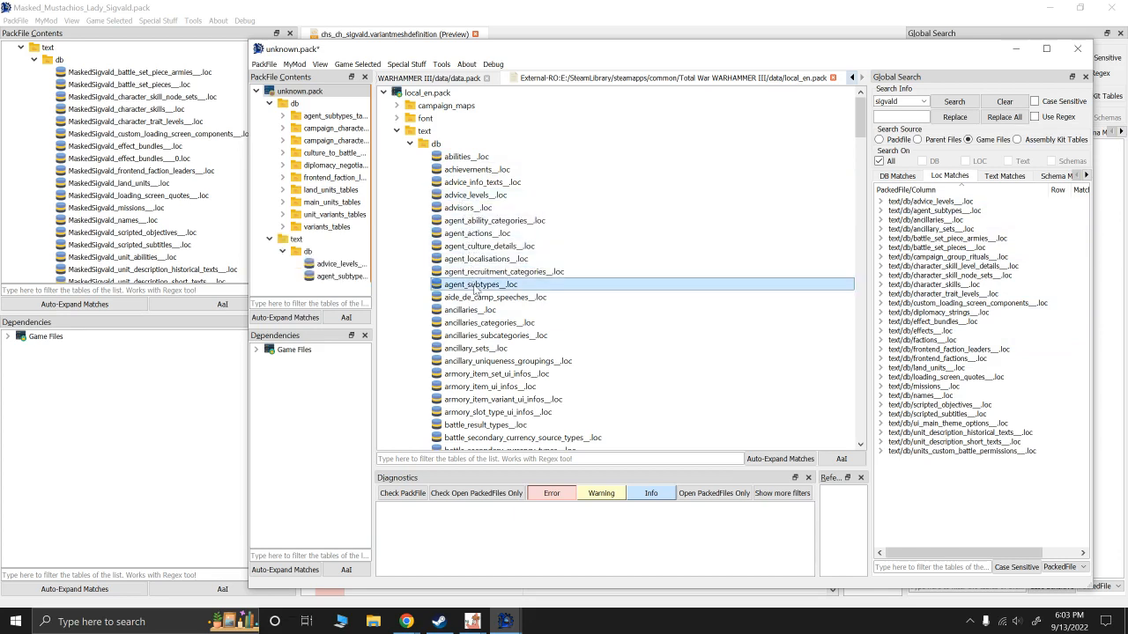
double_click(471, 310)
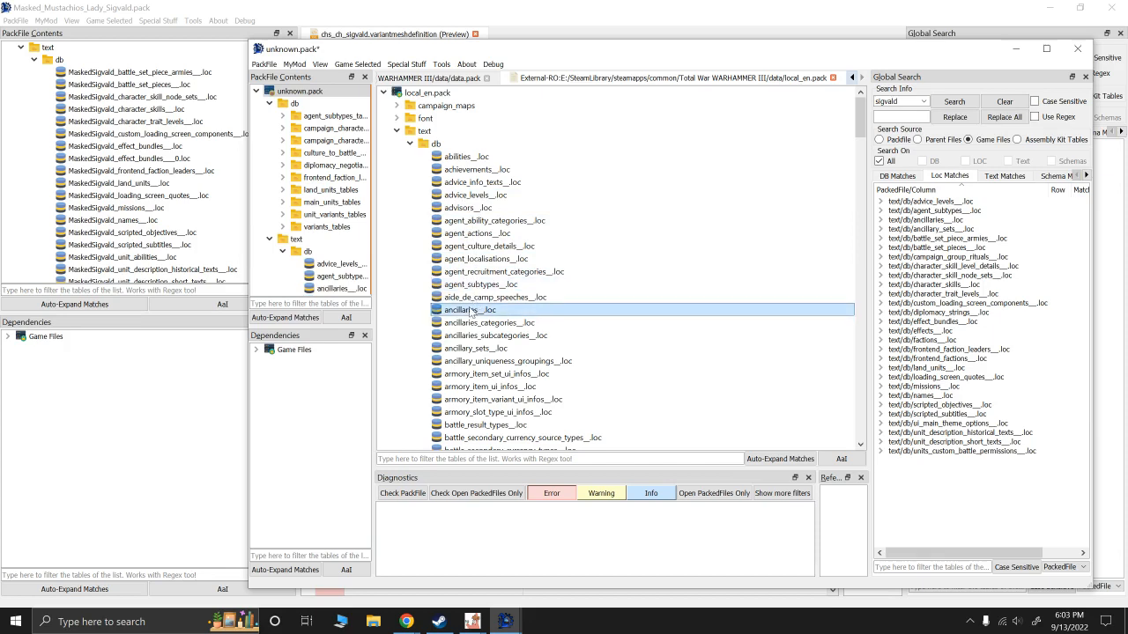
scroll(473, 315, "down", 3)
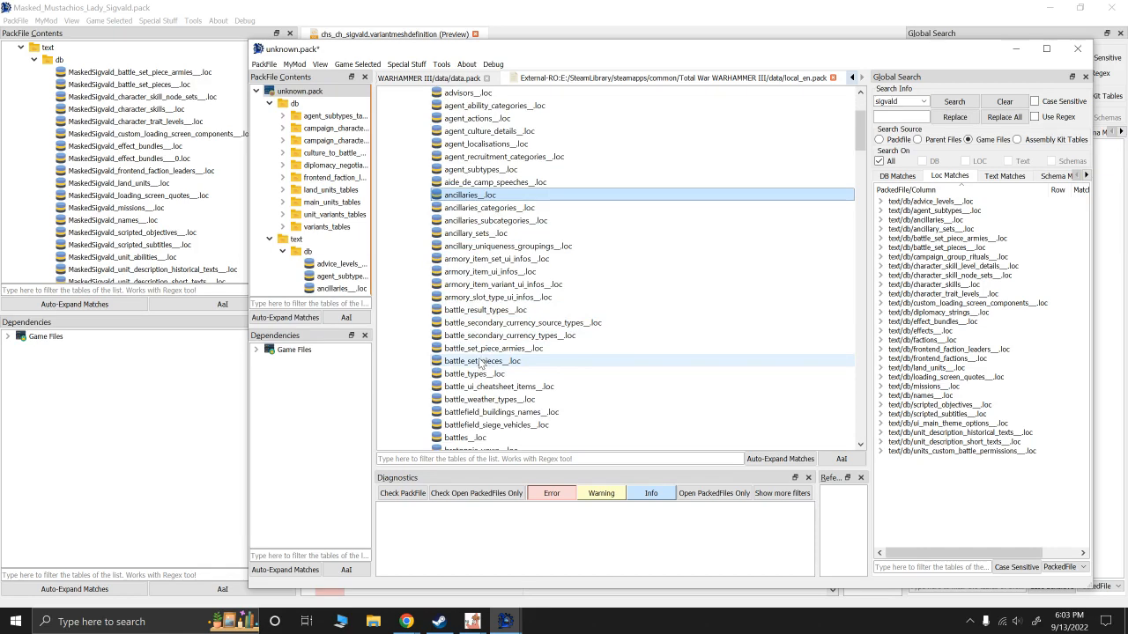
double_click(480, 353)
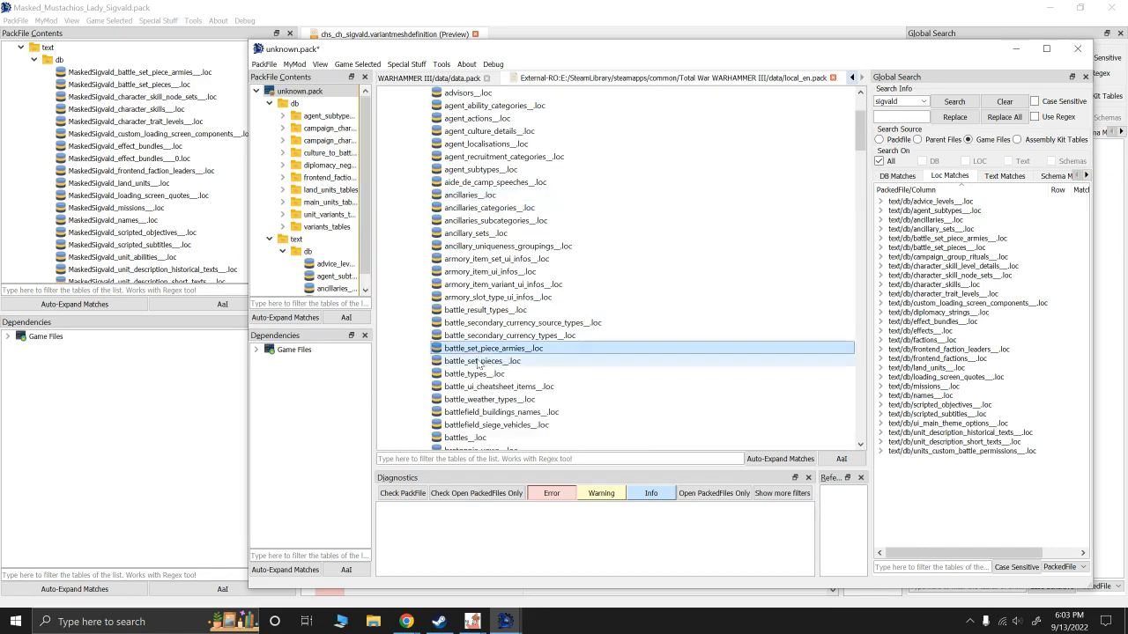
left_click(477, 363)
scroll(480, 379, "down", 2)
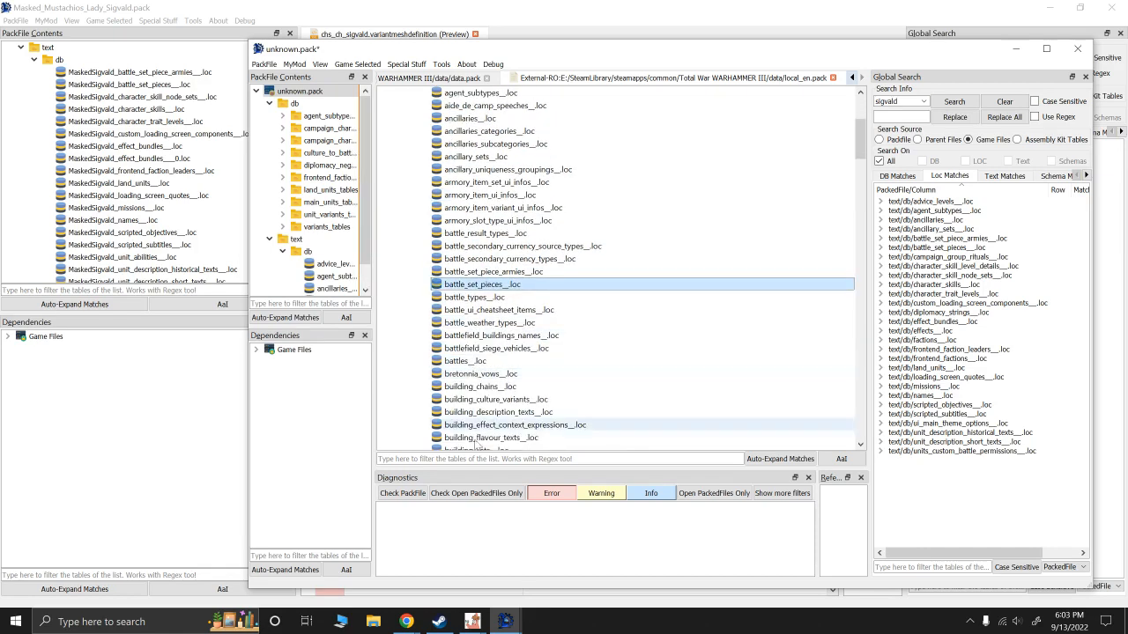
Step: Filter local_en.pack by "campaign_group" and copy the campaign_group_rituals loc file into the new pack
type("c")
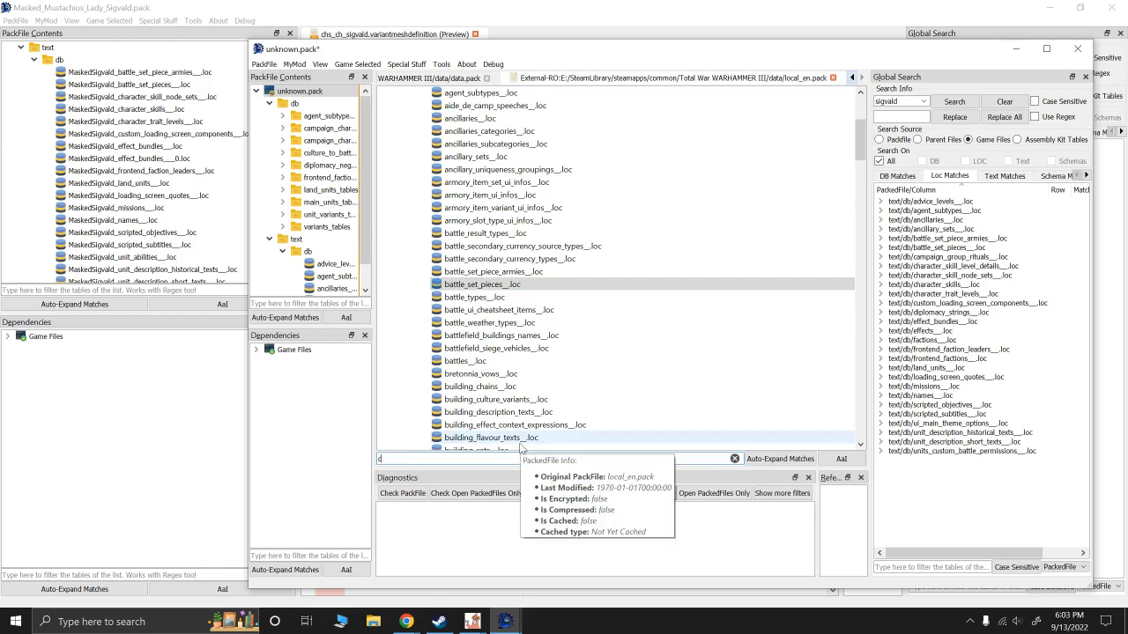
type("ampaign")
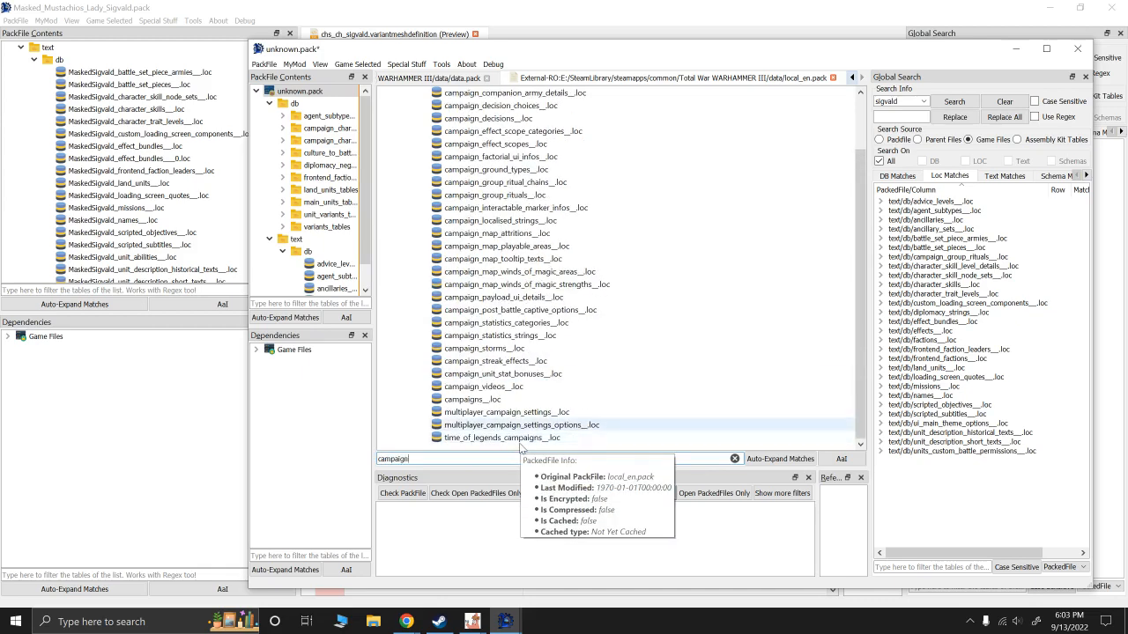
type("_")
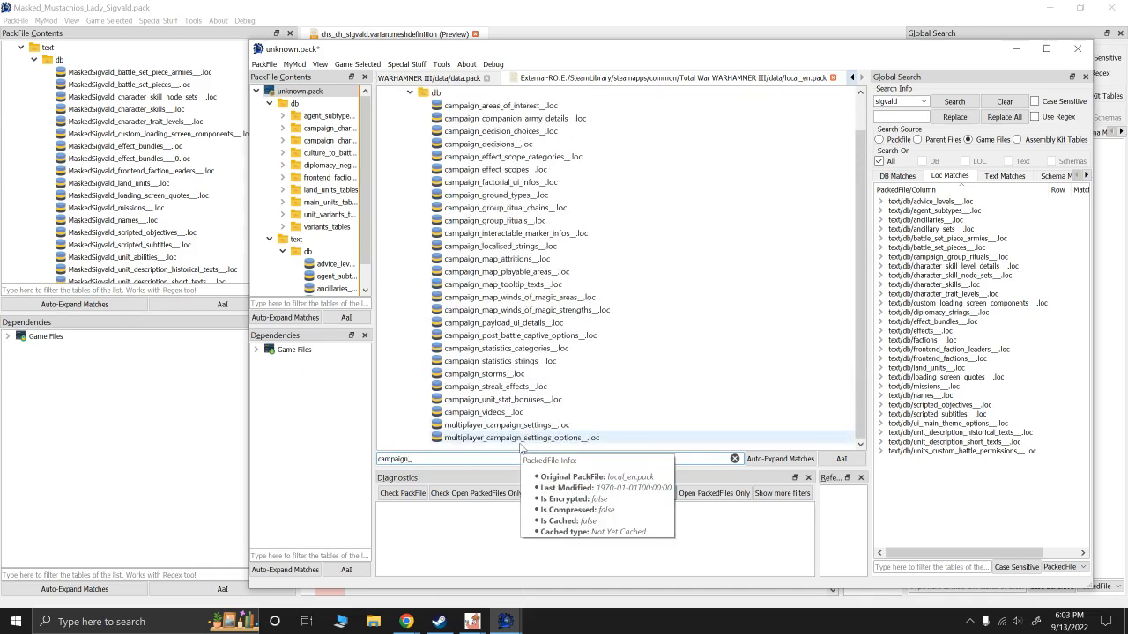
type("group")
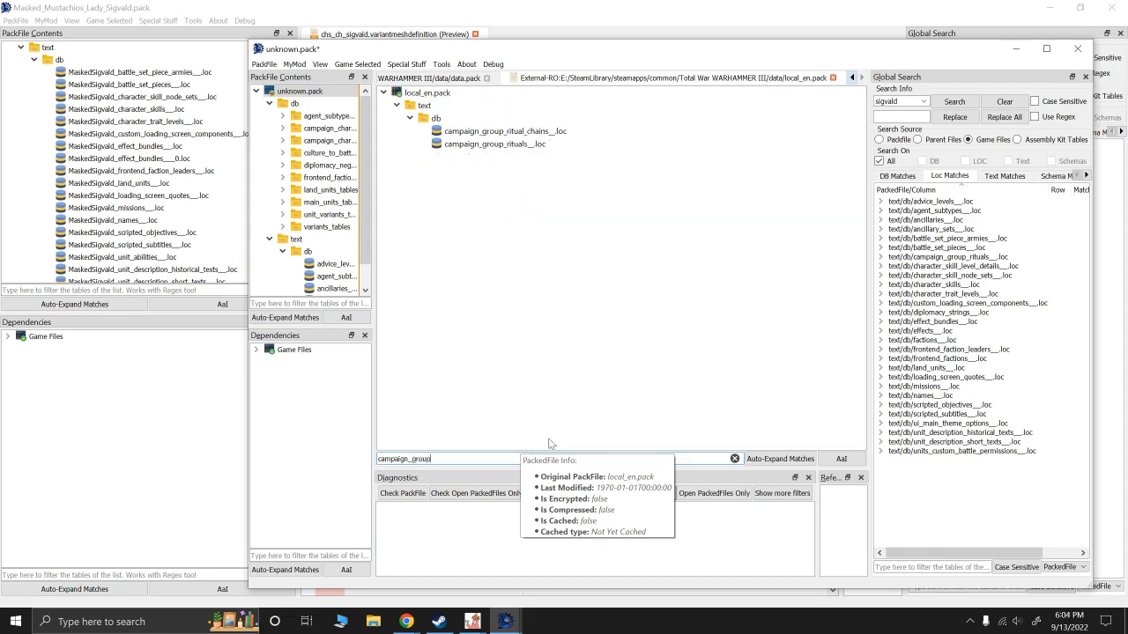
left_click(485, 145)
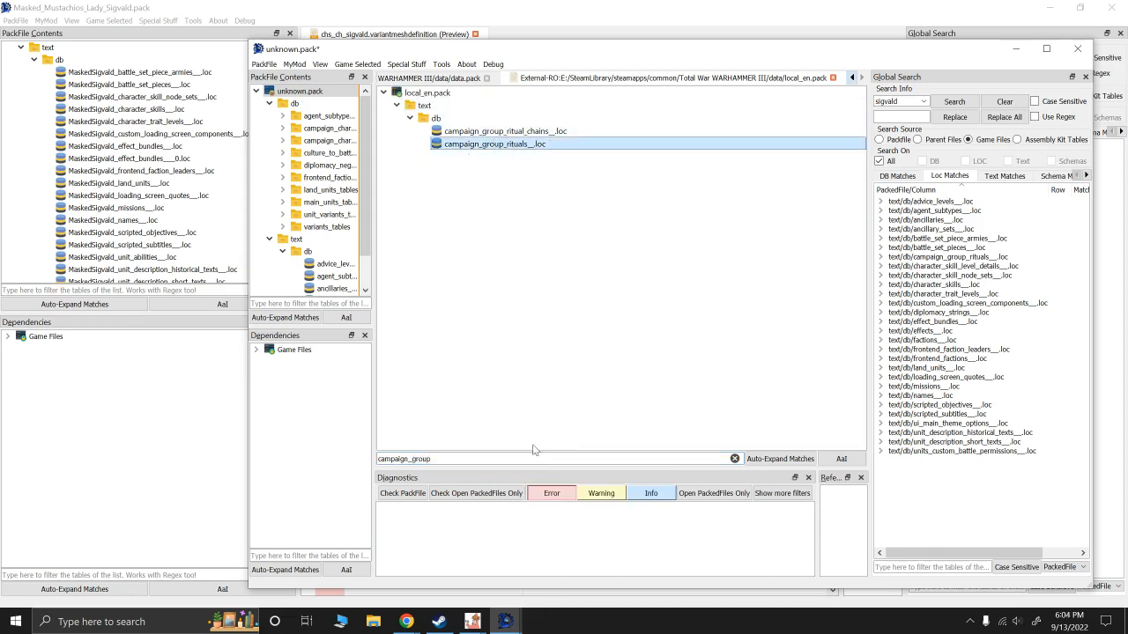
Step: Filter local_en.pack by "charact" and copy the character_skill_level_details, character_skill_node_sets, character_skills and character_trait_levels loc files into the new pack
double_click(486, 458)
type("charact")
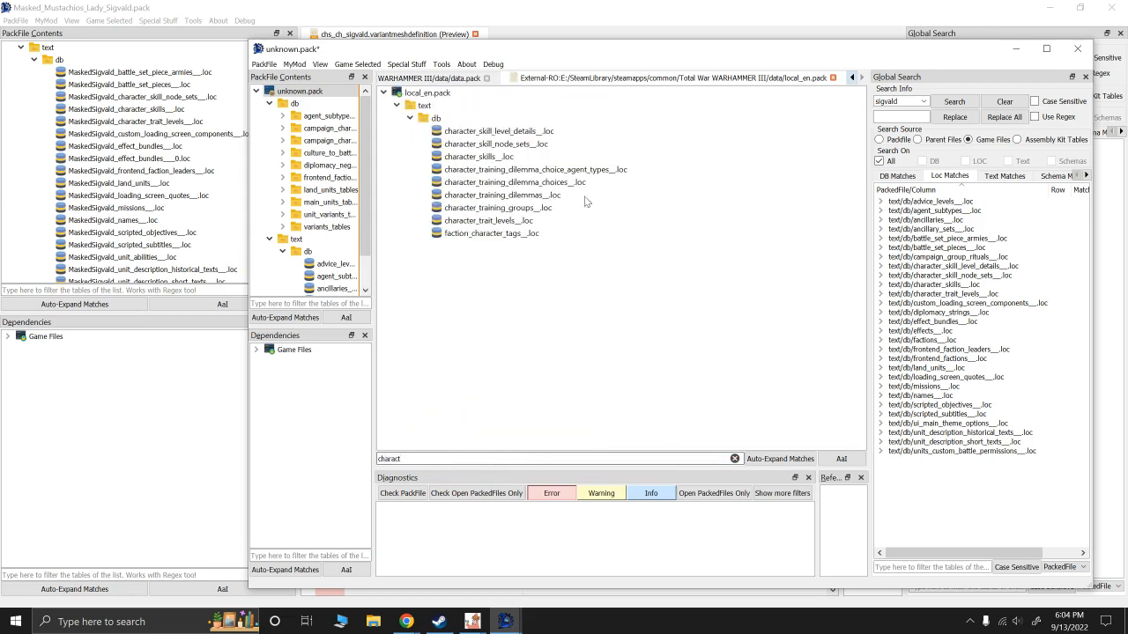
left_click(495, 131)
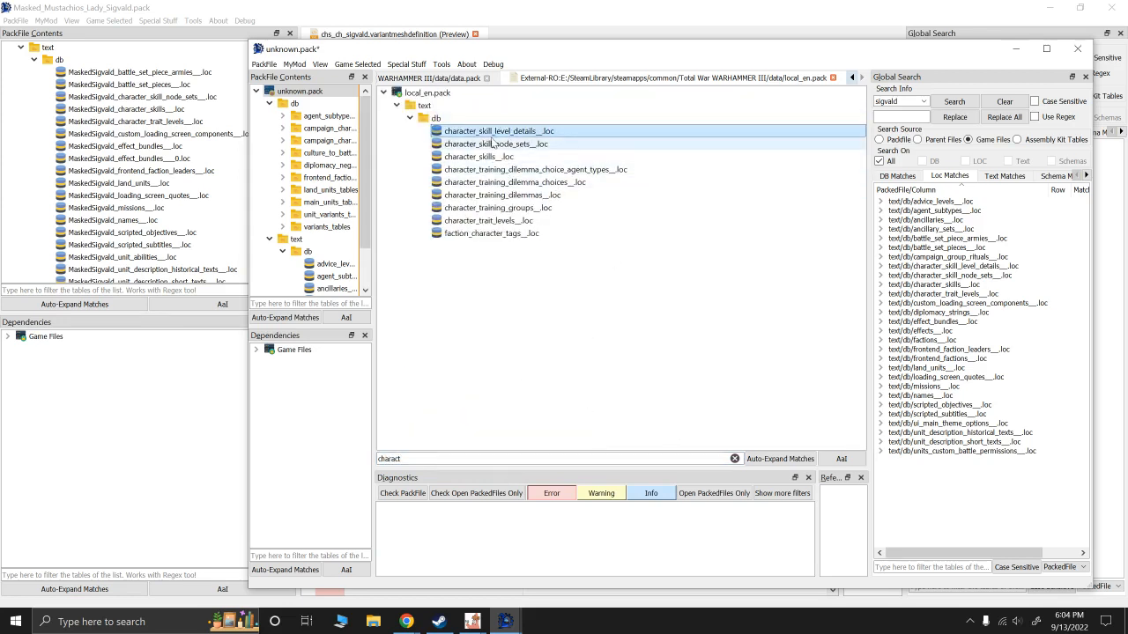
left_click(488, 146)
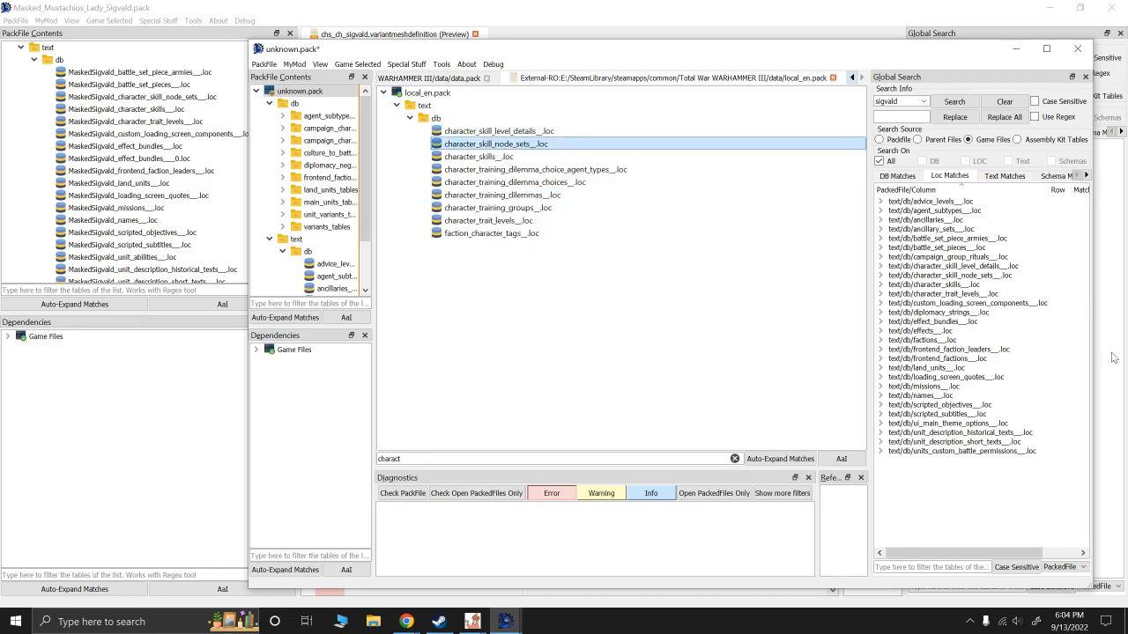
left_click(496, 158)
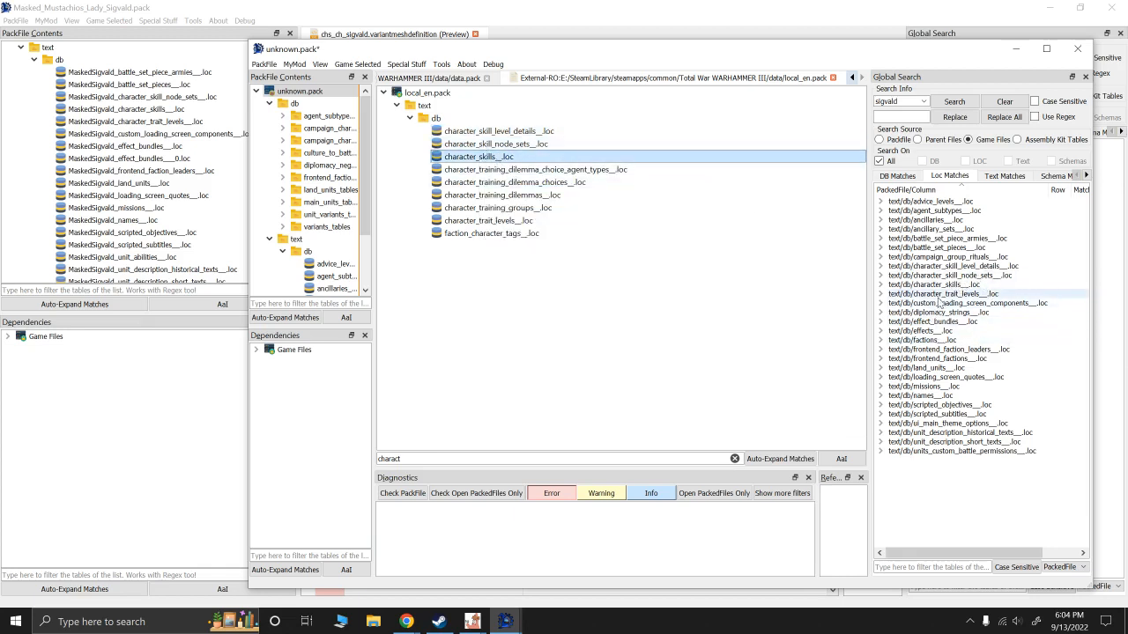
left_click(415, 459)
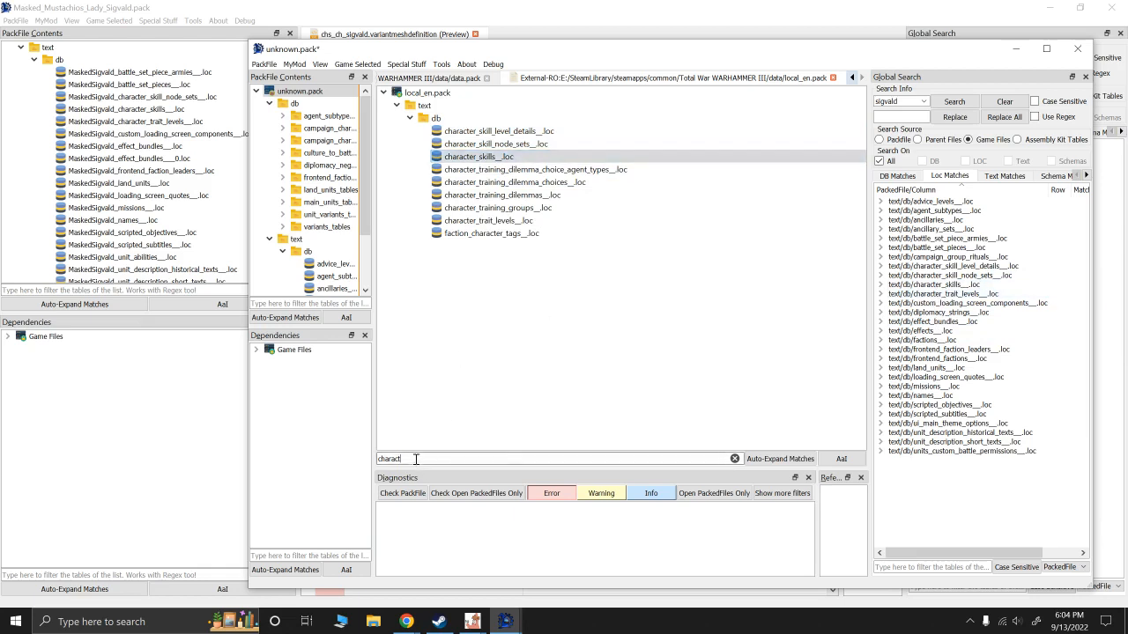
left_click(484, 225)
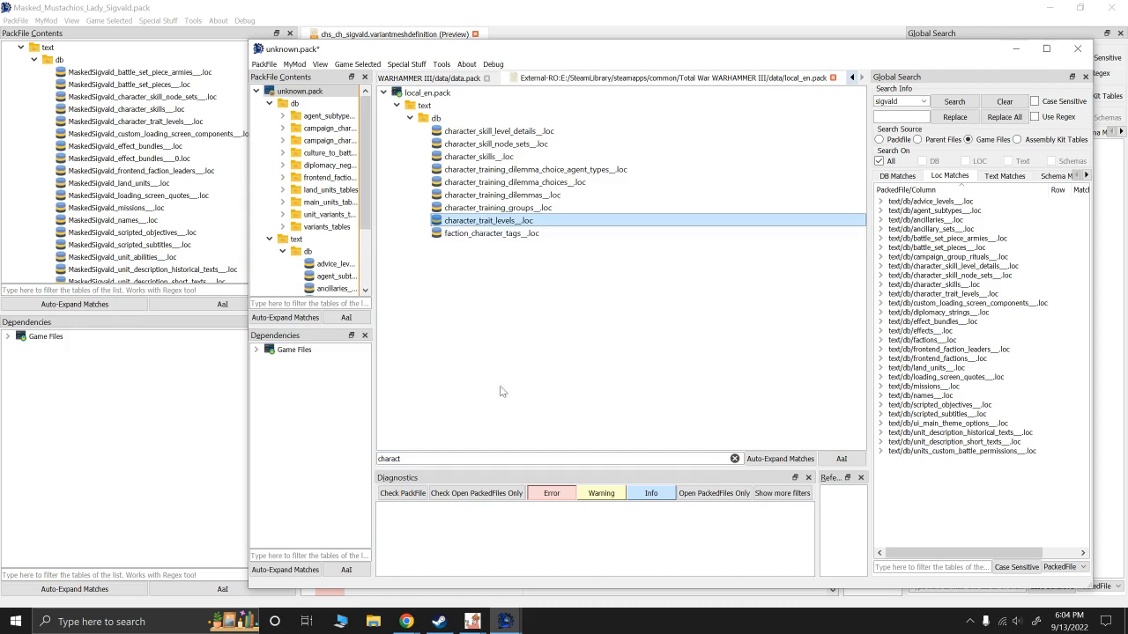
Step: Copy the custom_loading_screen_components and diplomacy_strings loc files into the new pack, filtering by "custom" and "diploma"
double_click(438, 459)
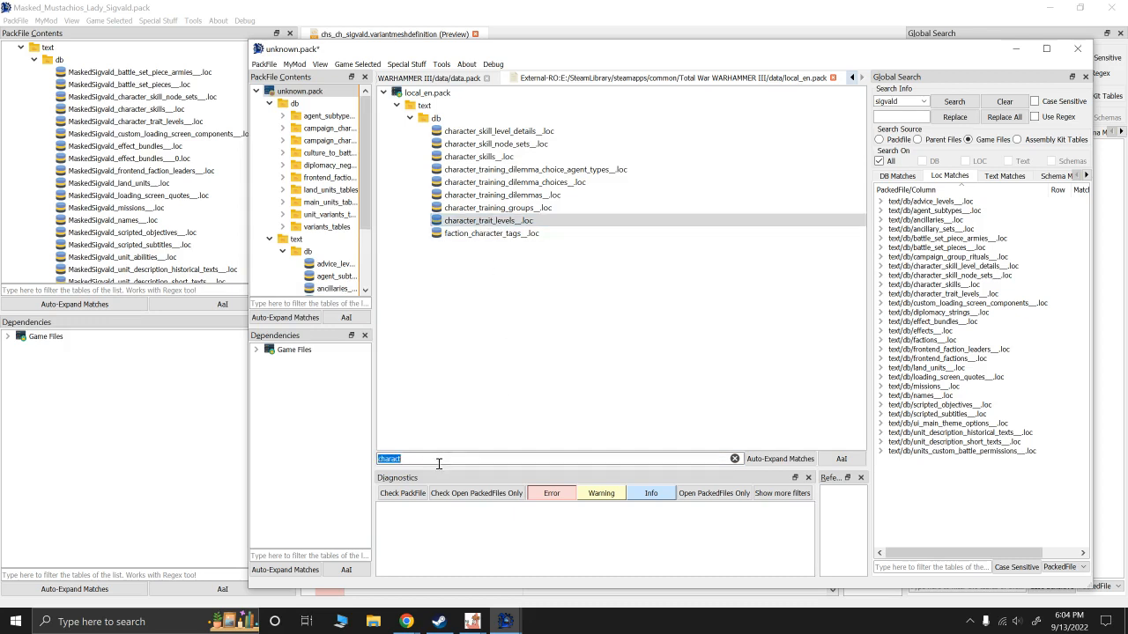
type("custom")
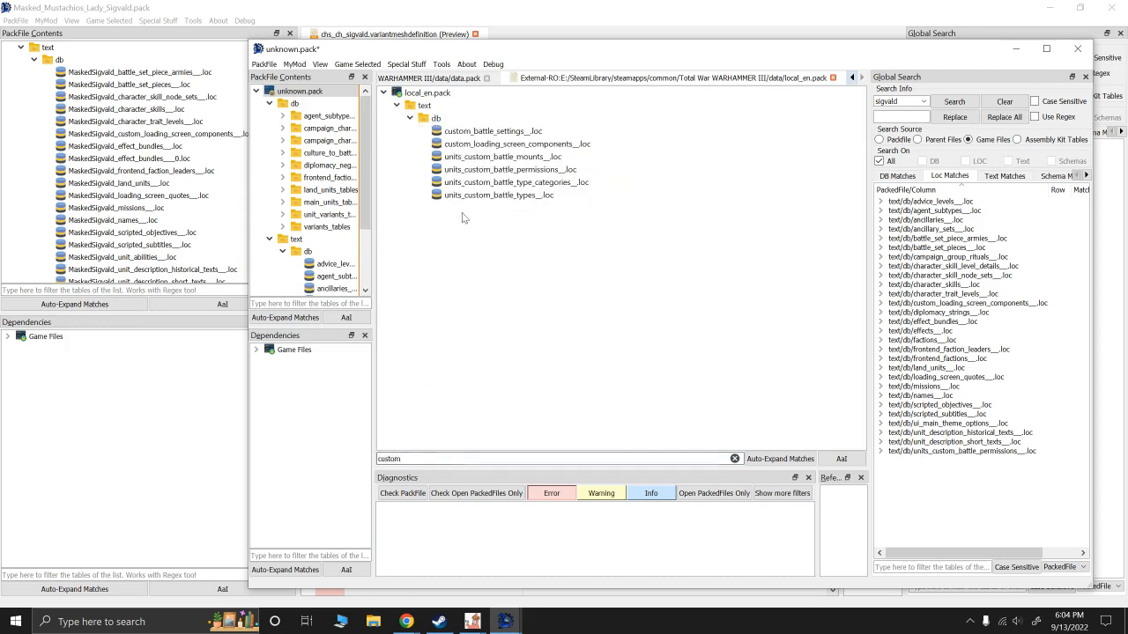
left_click(476, 146)
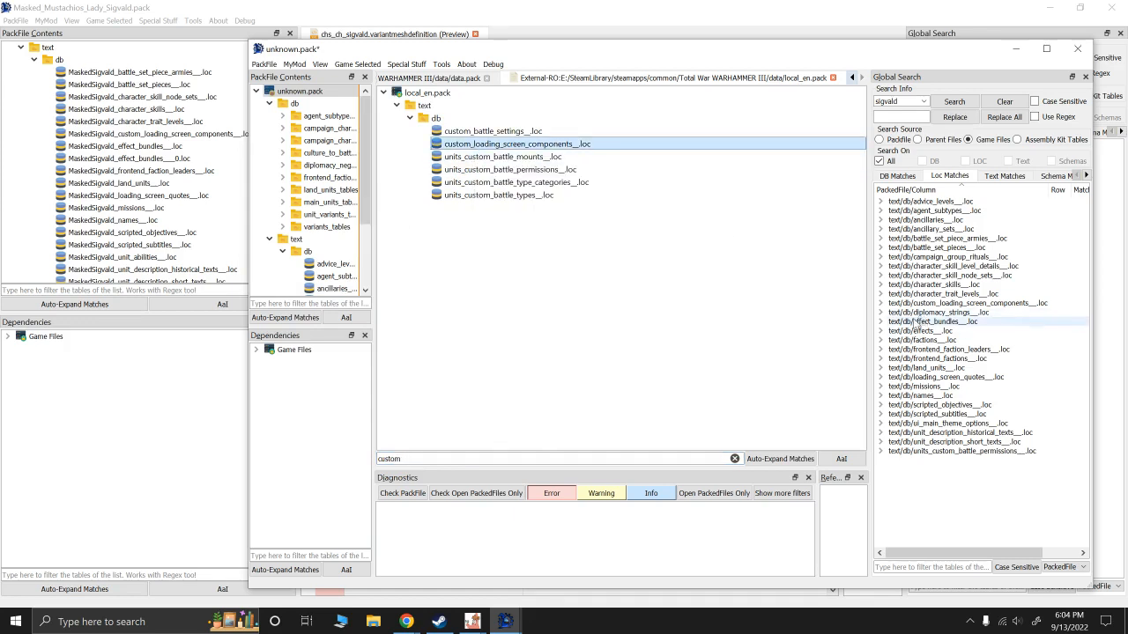
double_click(476, 461)
type("diploma")
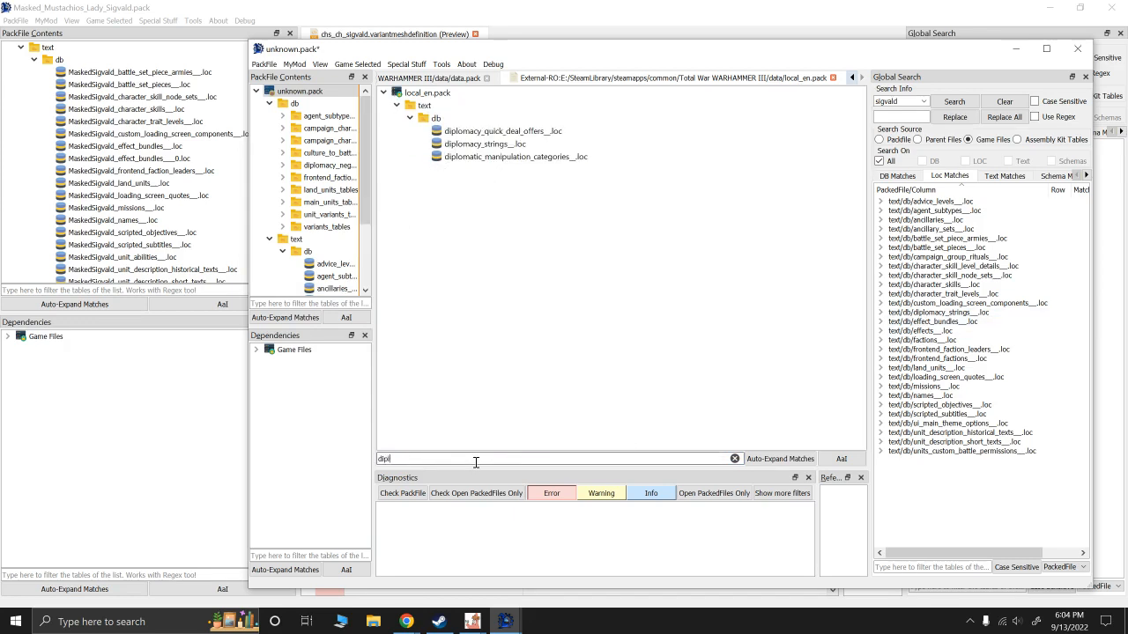
left_click(480, 147)
Step: Filter local_en.pack by "effect" and copy the effect_bundles and effects loc files into the new pack
double_click(522, 455)
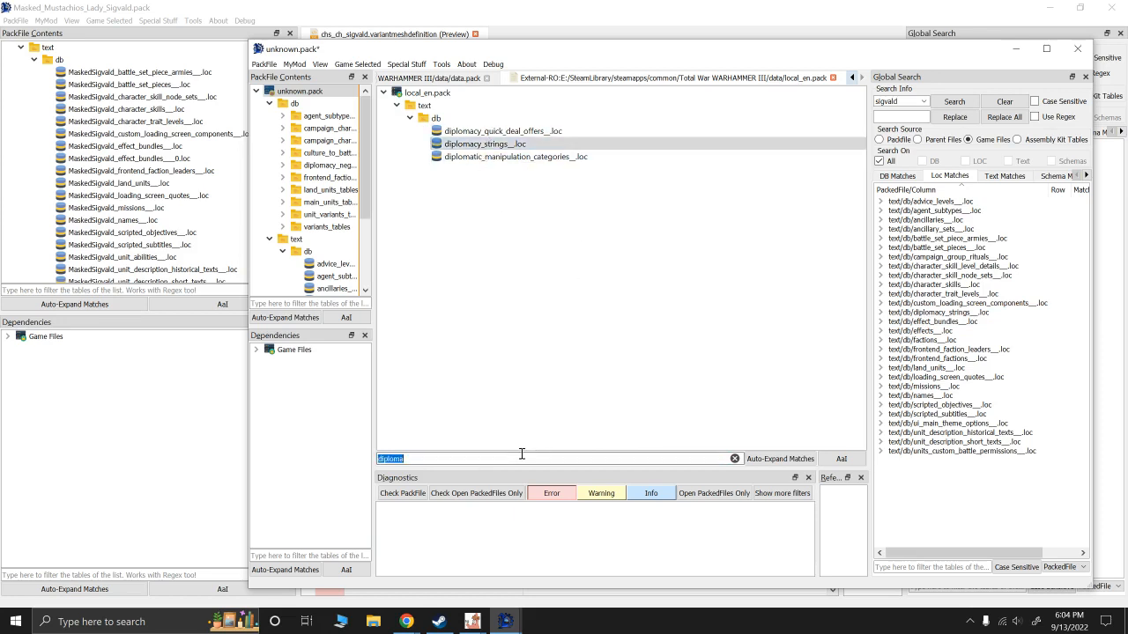
type("effect_")
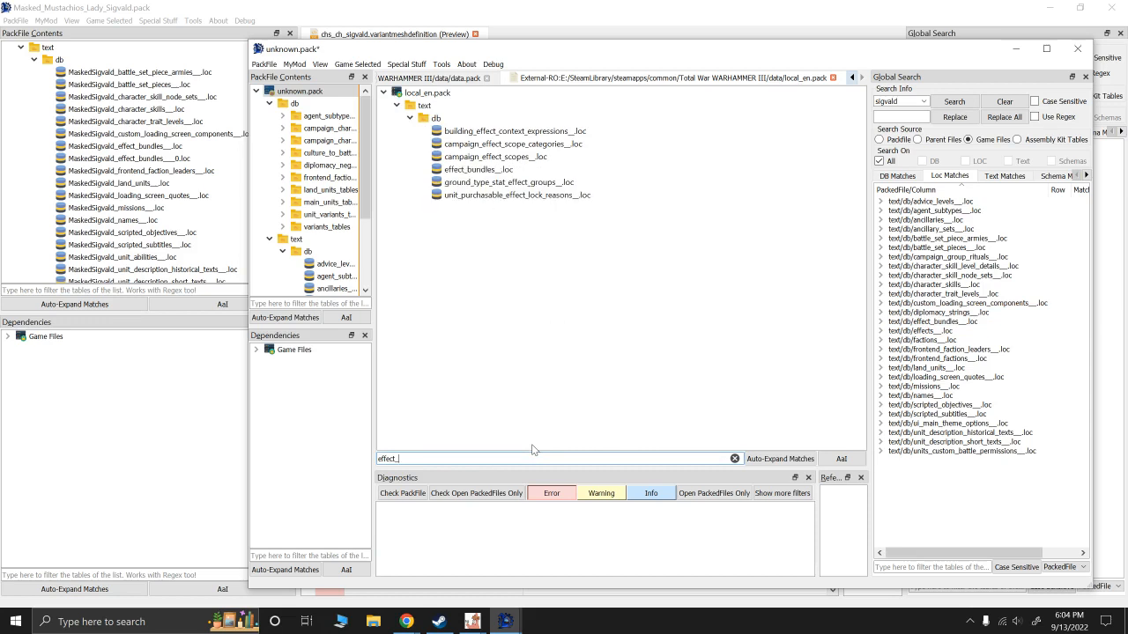
left_click(474, 172)
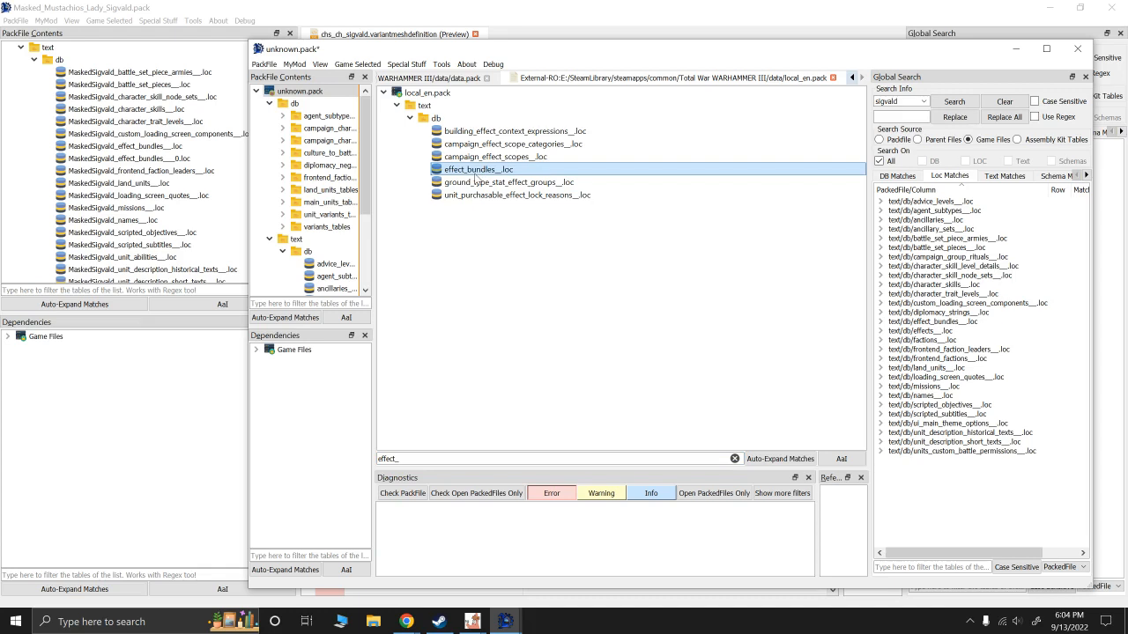
left_click(424, 460)
key("BackSpace")
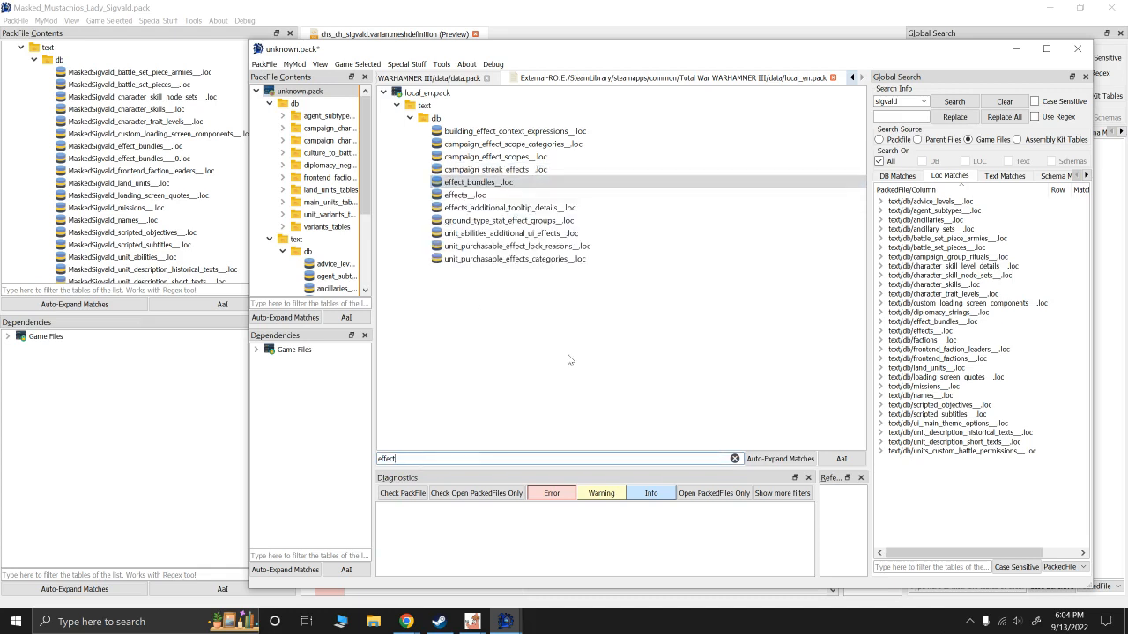
left_click(527, 194)
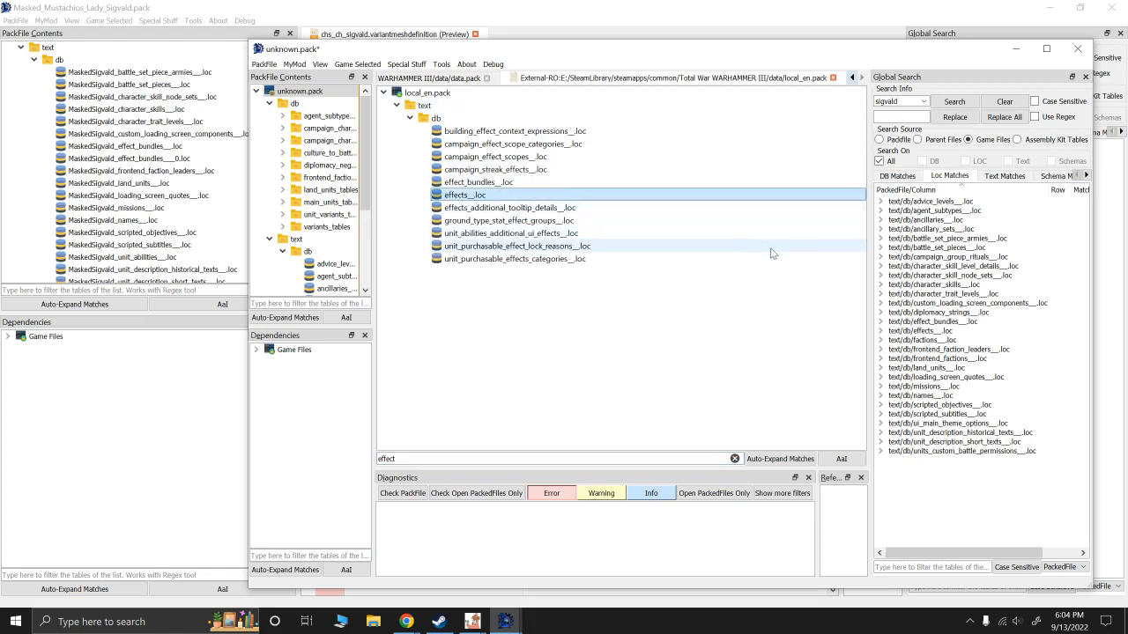
Step: Filter local_en.pack by "faction" and copy the factions, frontend_faction_leaders and frontend_factions loc files into the new pack
double_click(414, 459)
type("f")
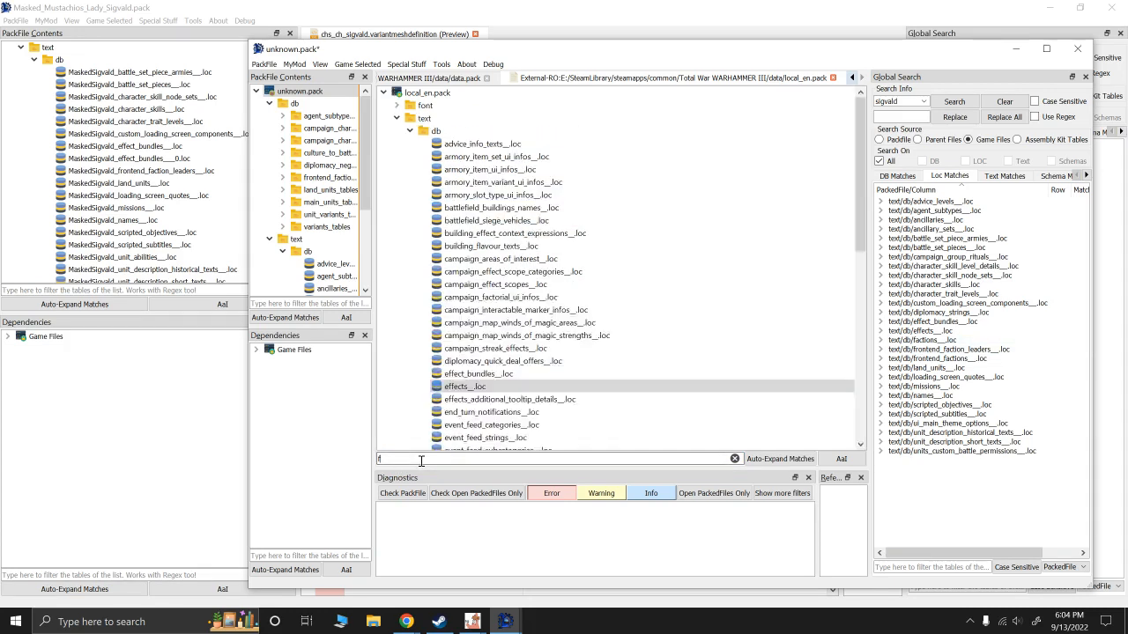
type("actions")
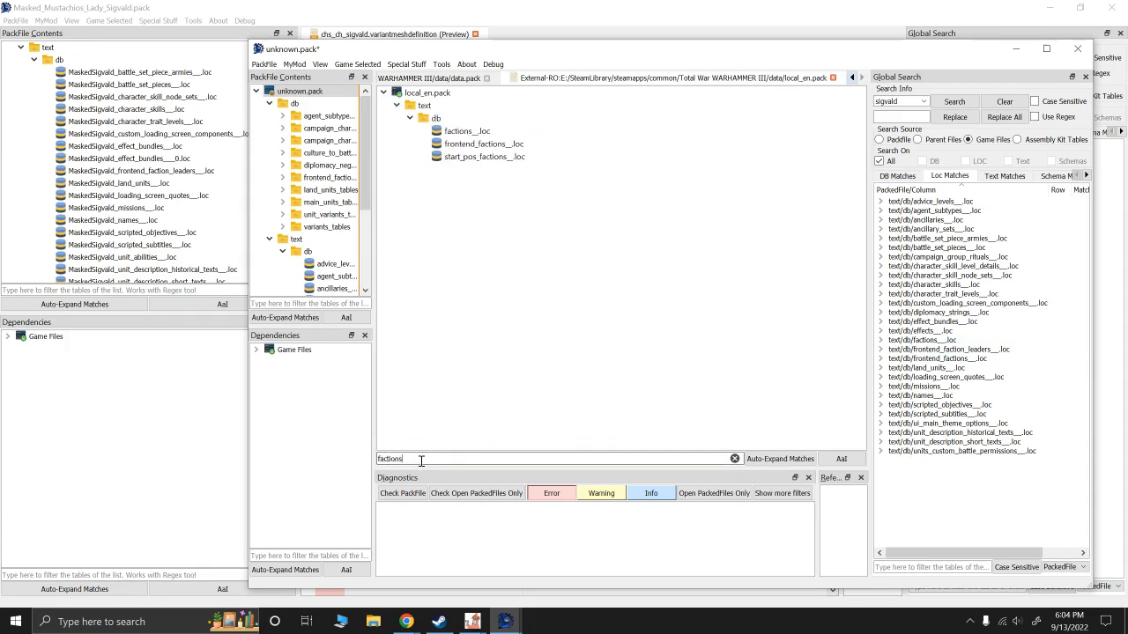
left_click(462, 134)
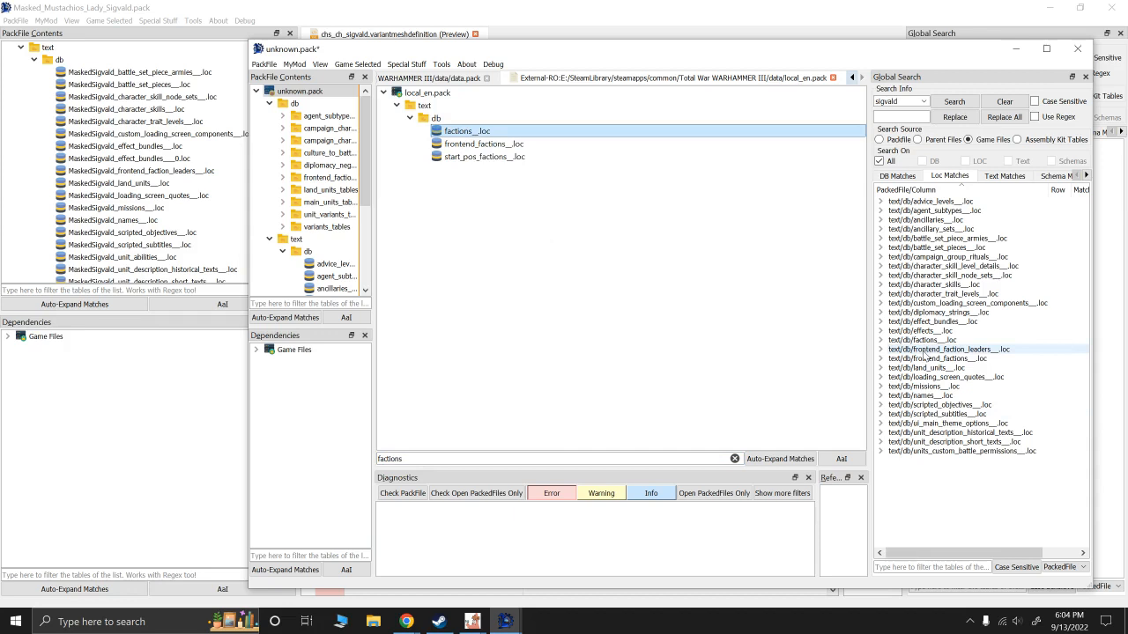
left_click(420, 457)
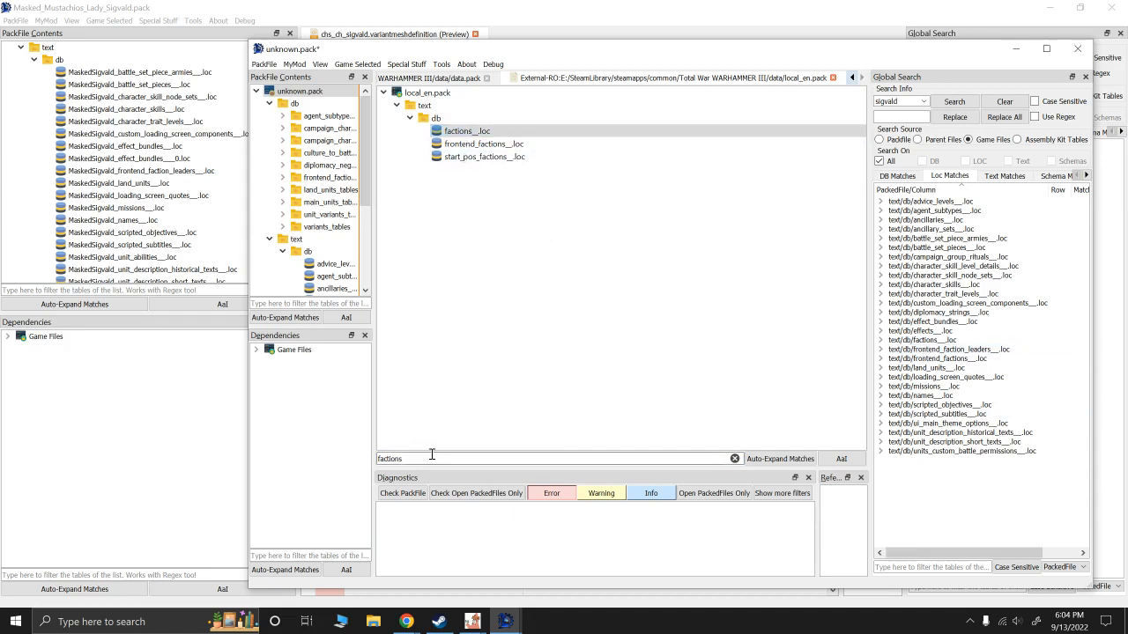
key("BackSpace")
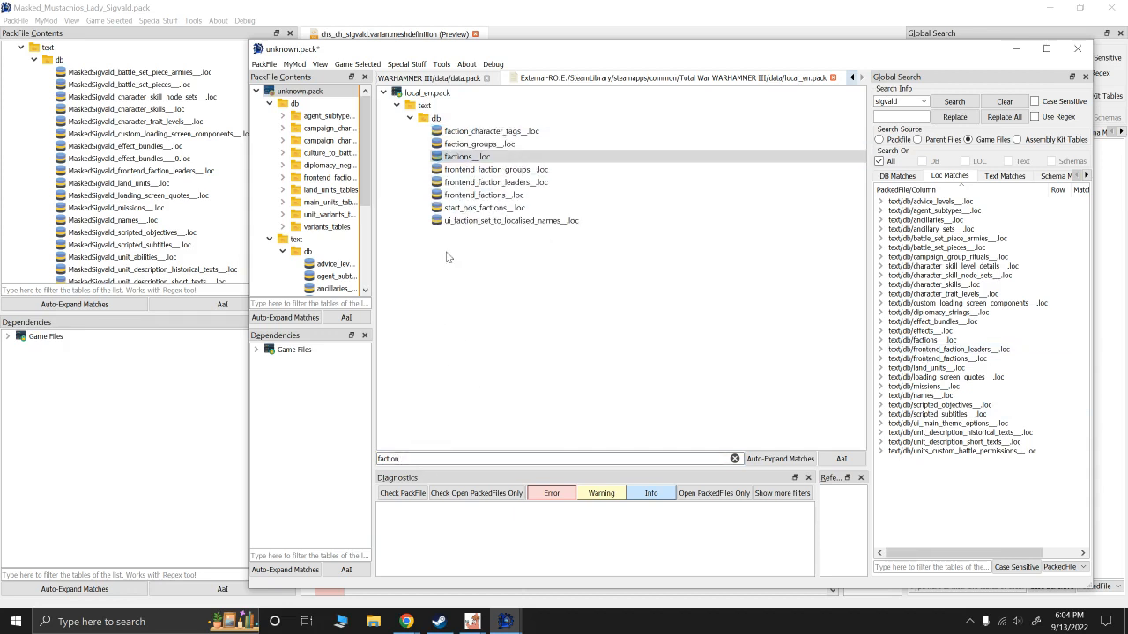
left_click(475, 183)
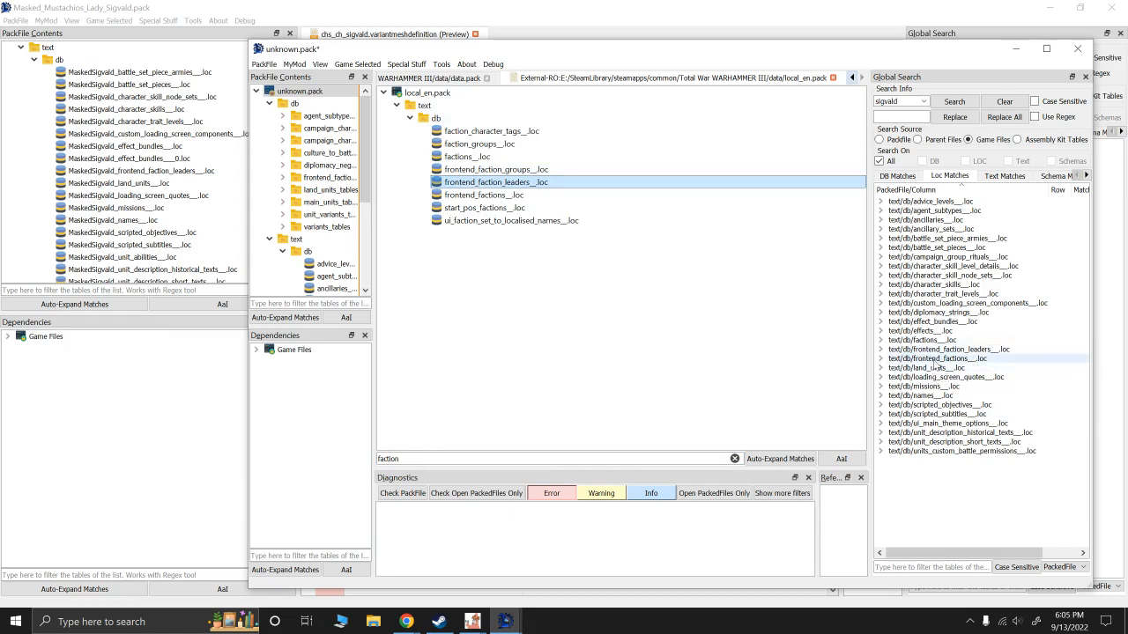
left_click(483, 194)
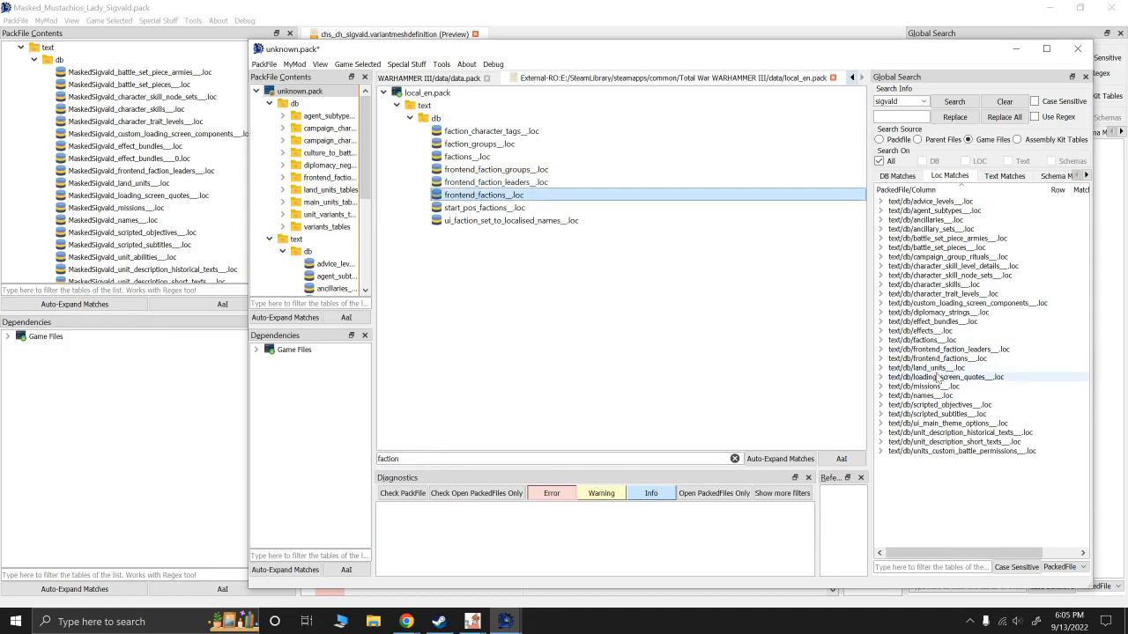
Step: Copy the land_units and loading_screen_quotes loc files into the new pack, filtering by "land_" and "loading"
double_click(405, 458)
type("land_")
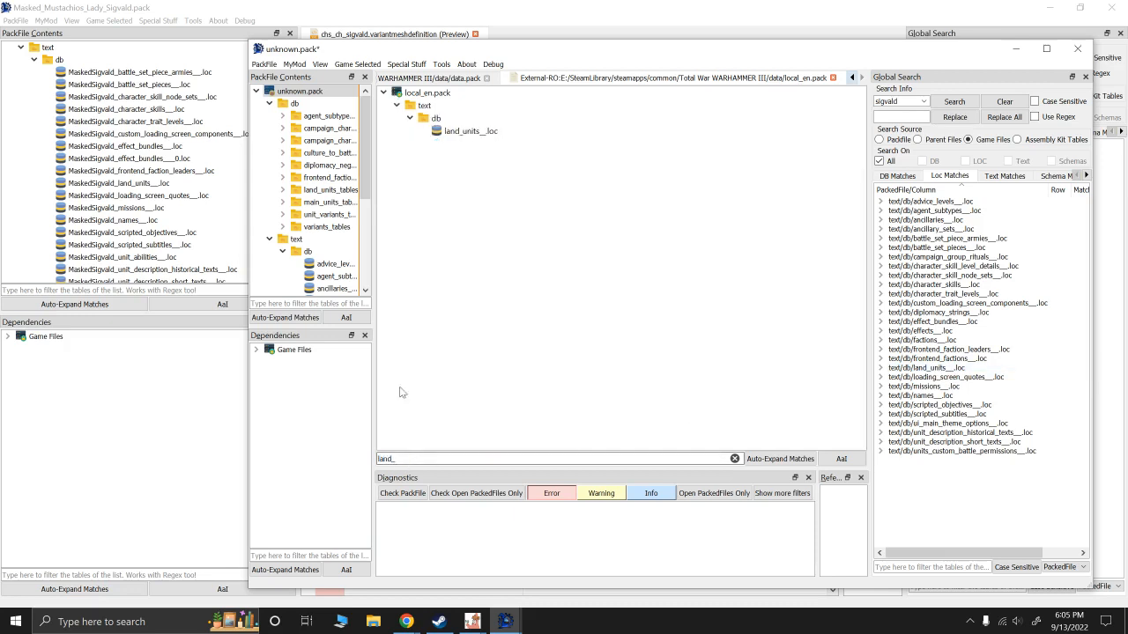
left_click(456, 131)
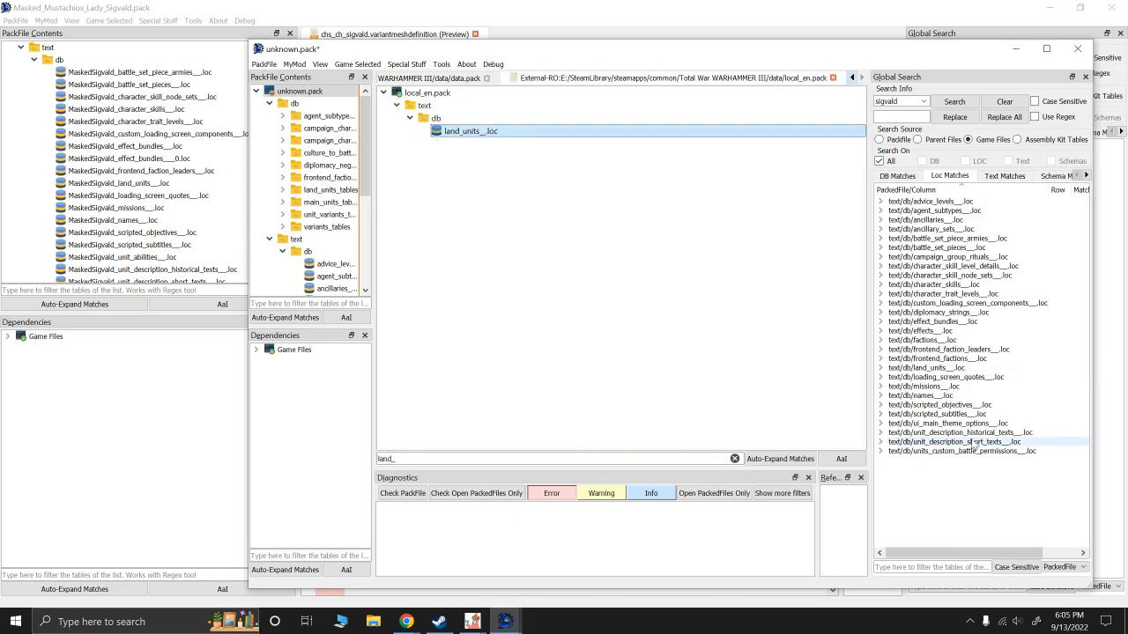
left_click(423, 458)
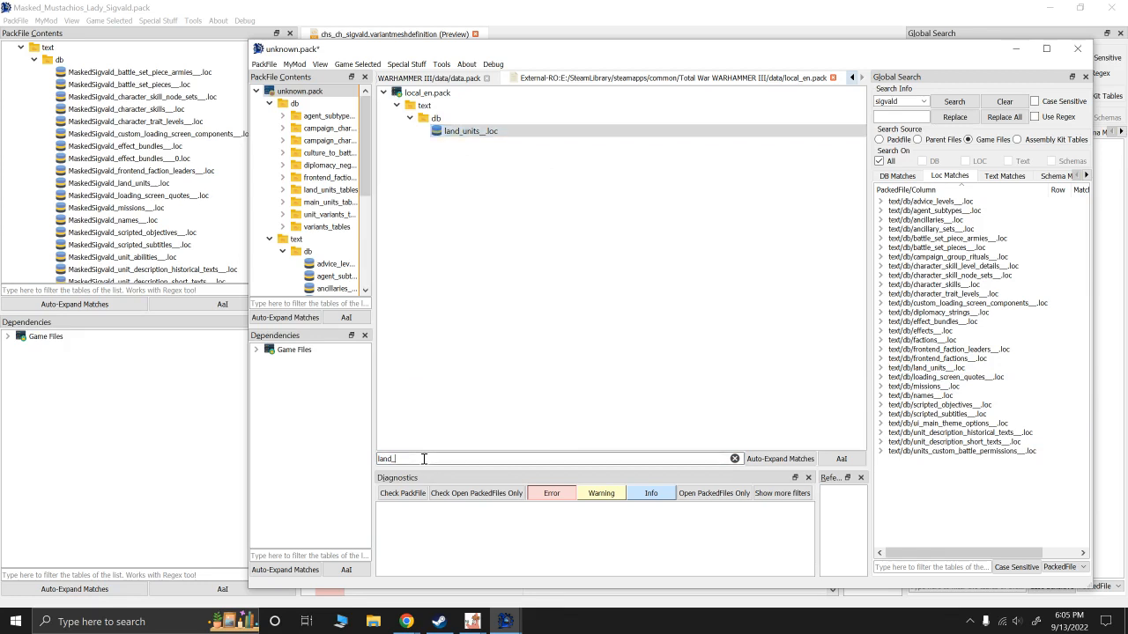
double_click(423, 458)
type("loading")
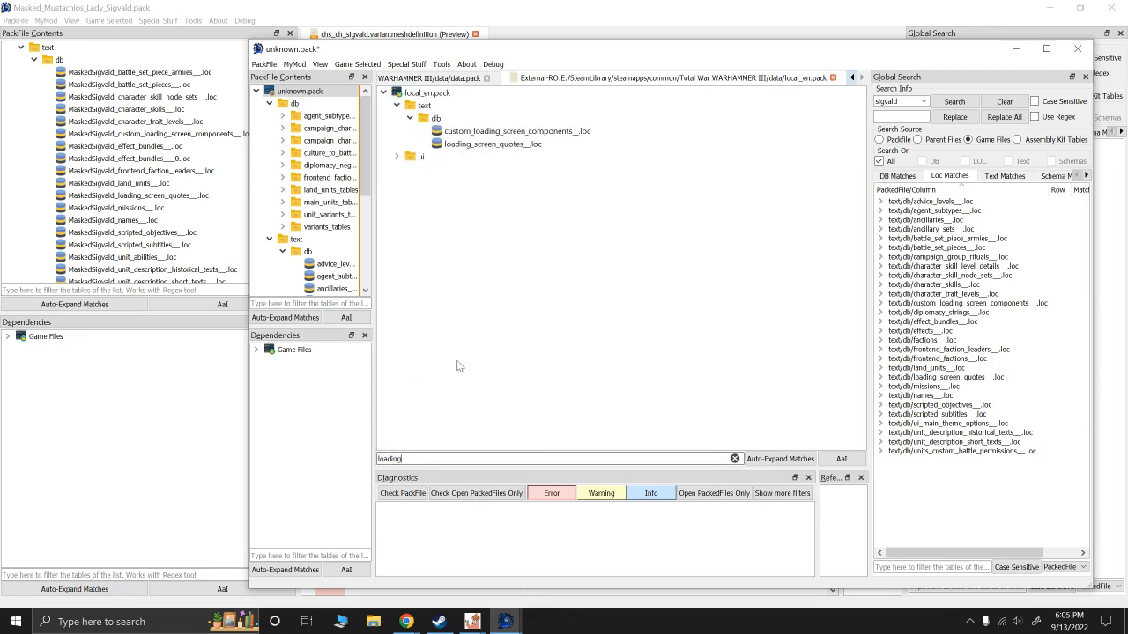
left_click(468, 149)
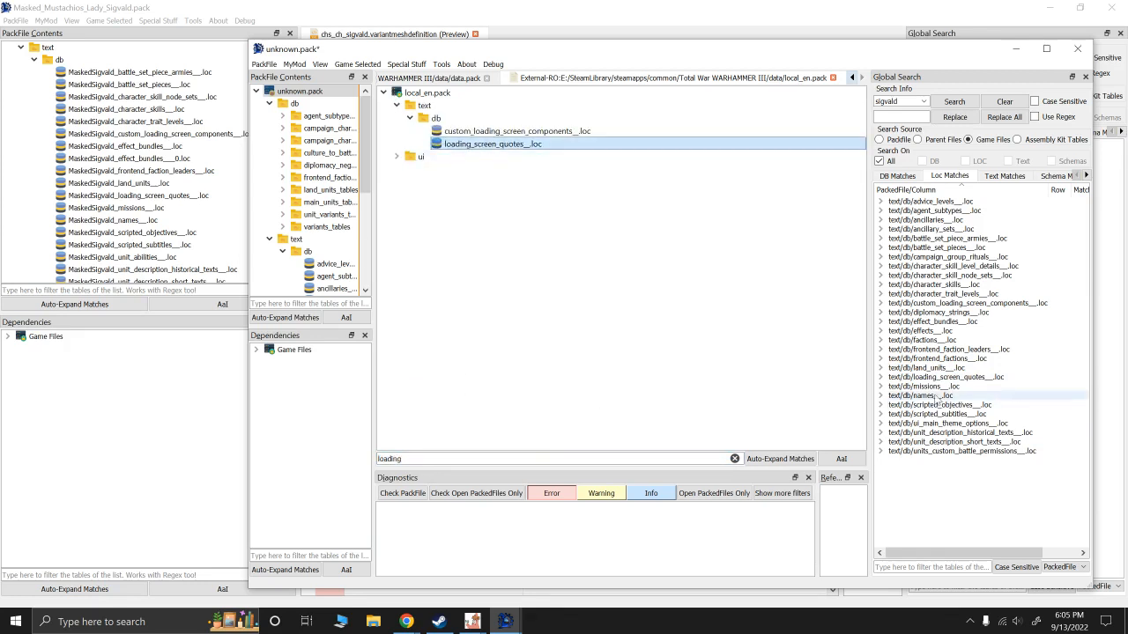
Step: Copy the missions and names loc files into the new pack, filtering by "missions" and "names"
left_click(442, 455)
key("ctrl+a")
type("missions")
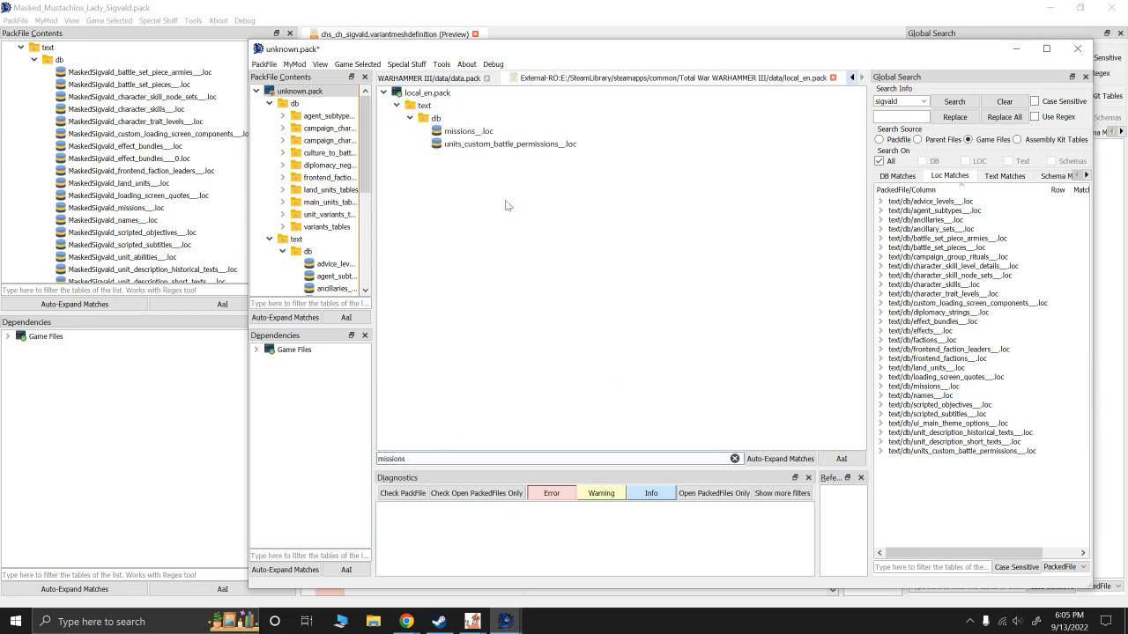
left_click(467, 131)
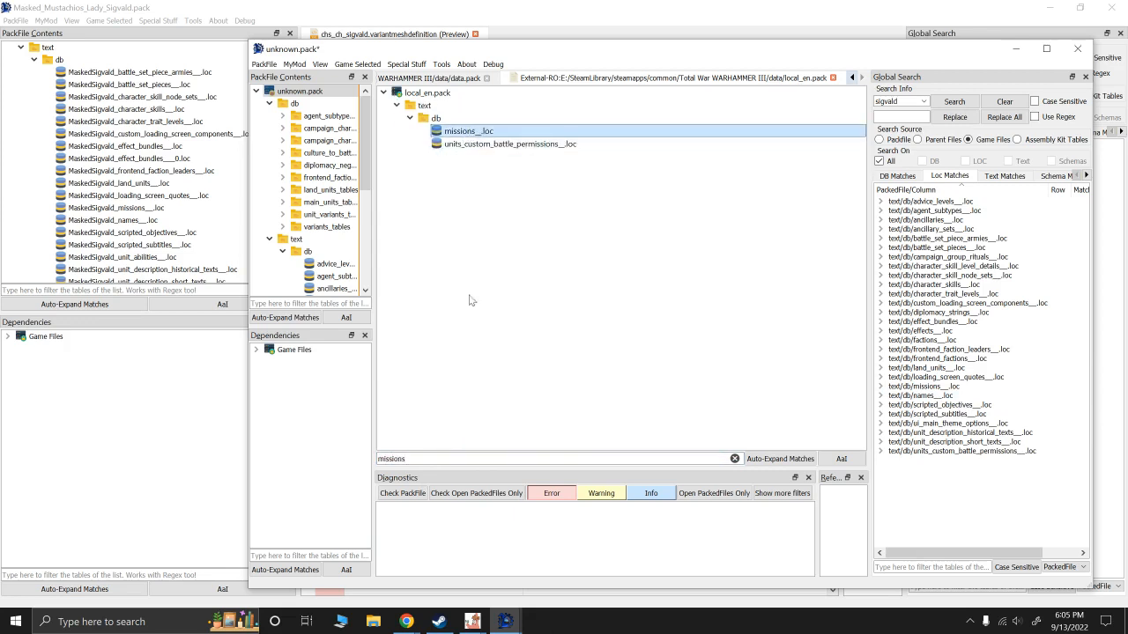
double_click(421, 459)
type("names")
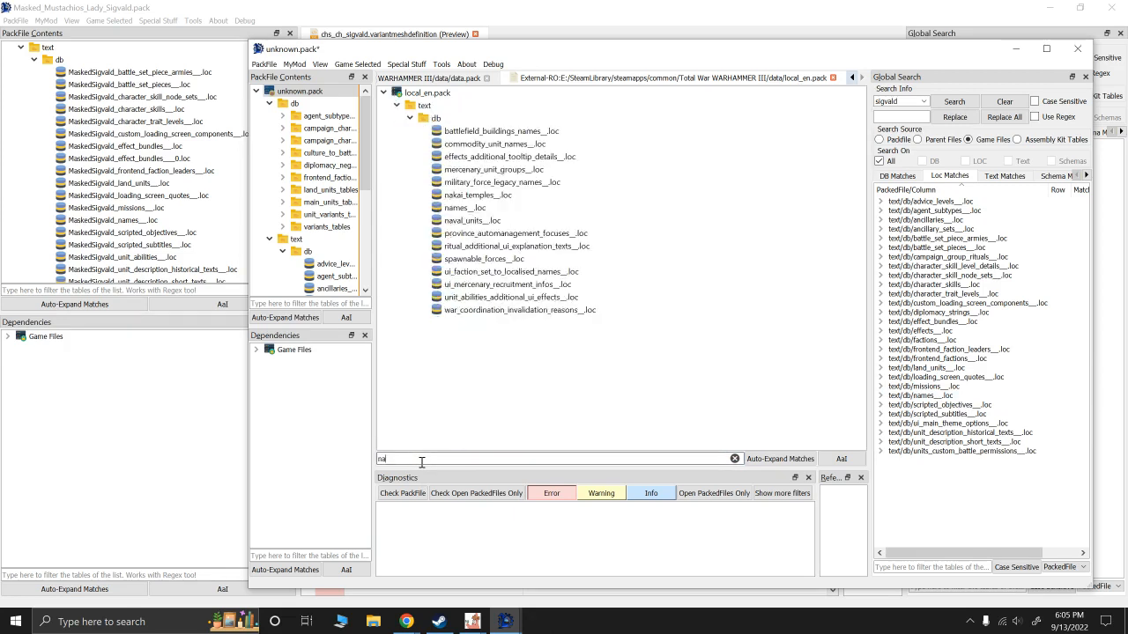
left_click(469, 171)
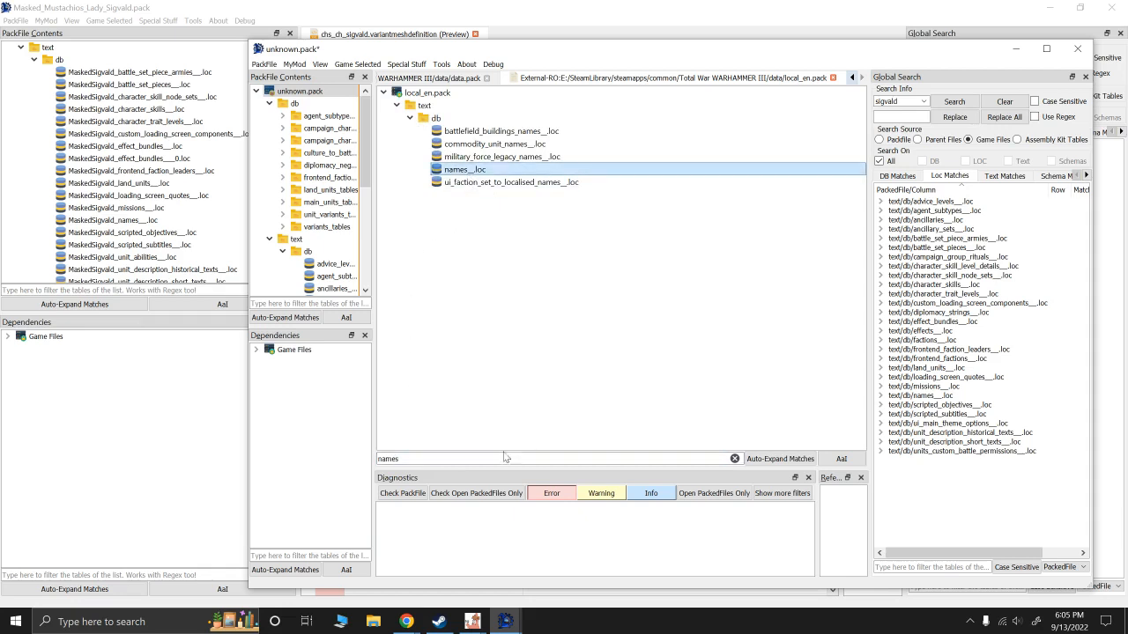
Step: Copy the scripted_subtitles and ui_main_theme_options loc files into the new pack, filtering by "scrip" and "main"
double_click(425, 459)
type("scrip")
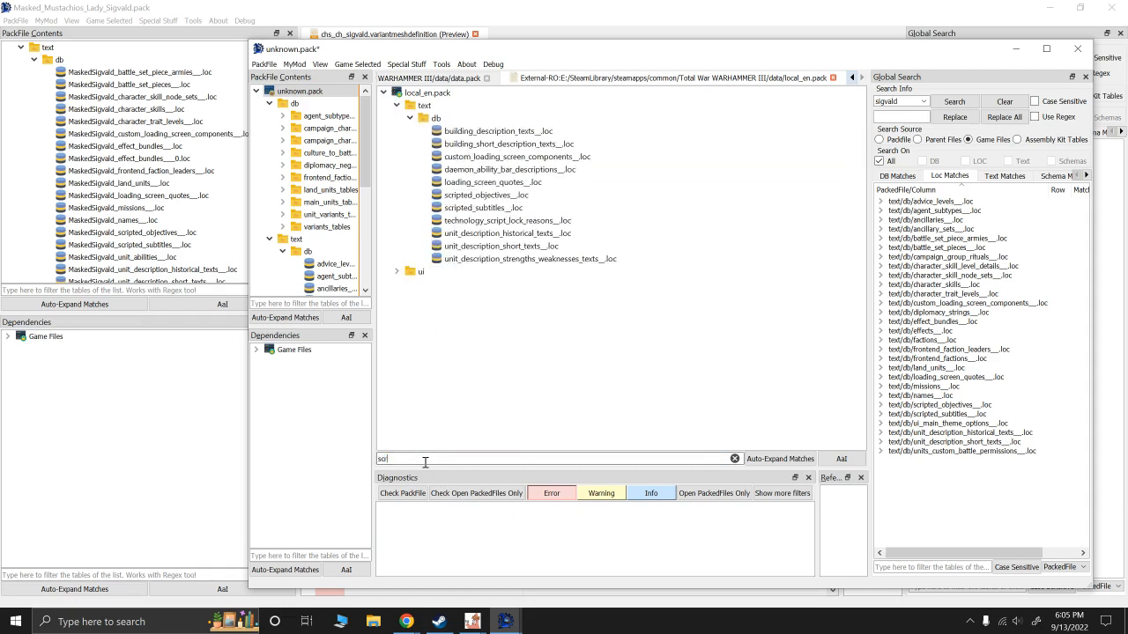
left_click(481, 183)
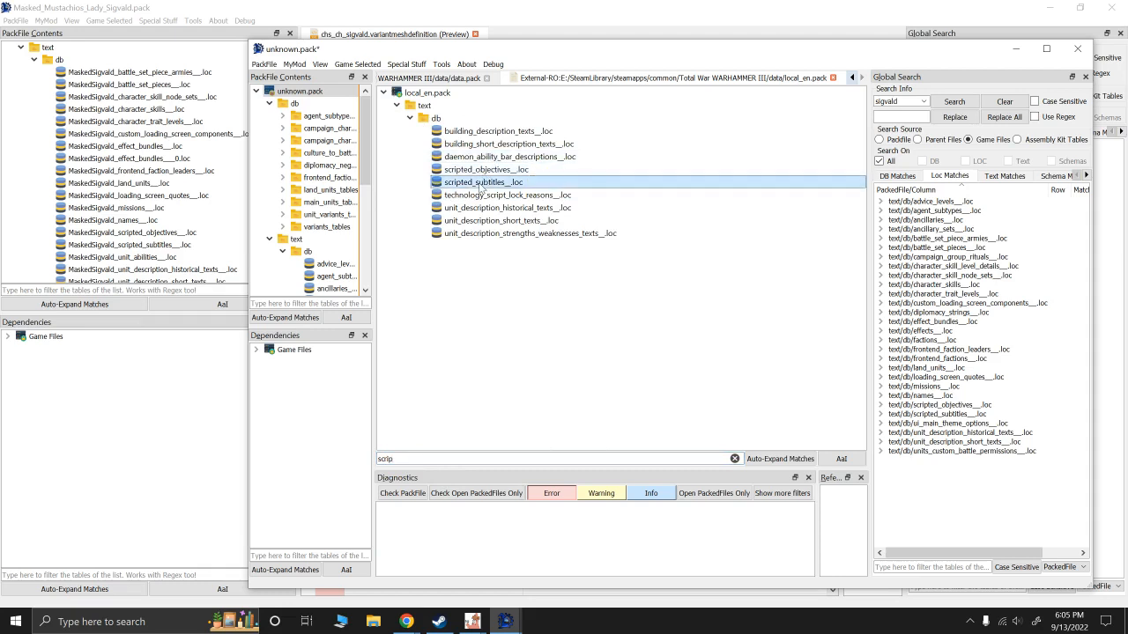
double_click(424, 459)
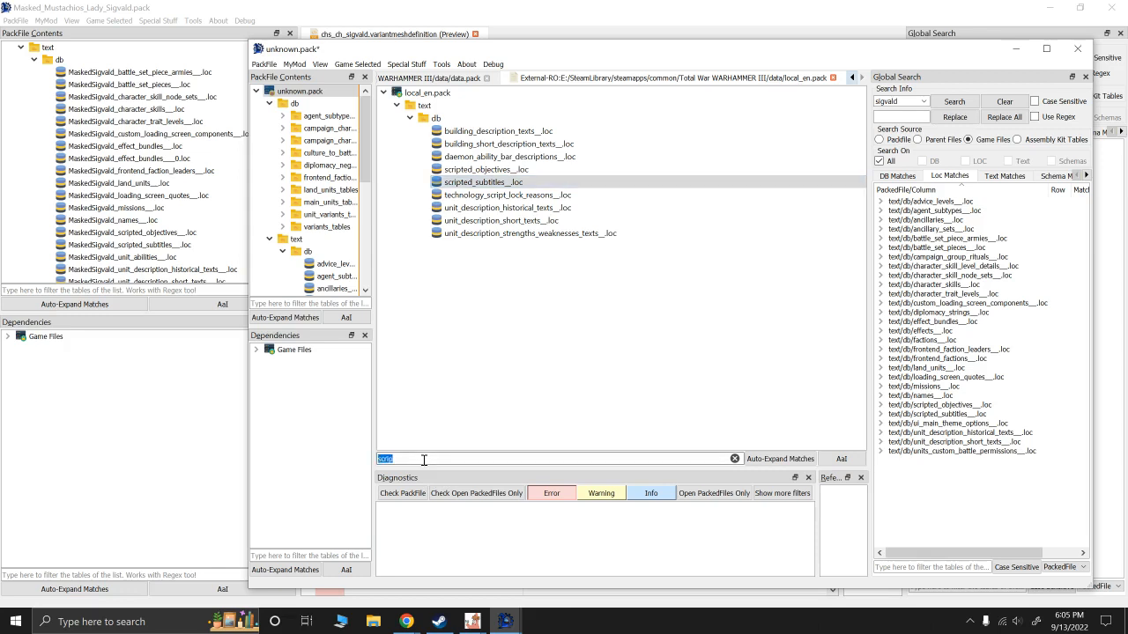
type("main")
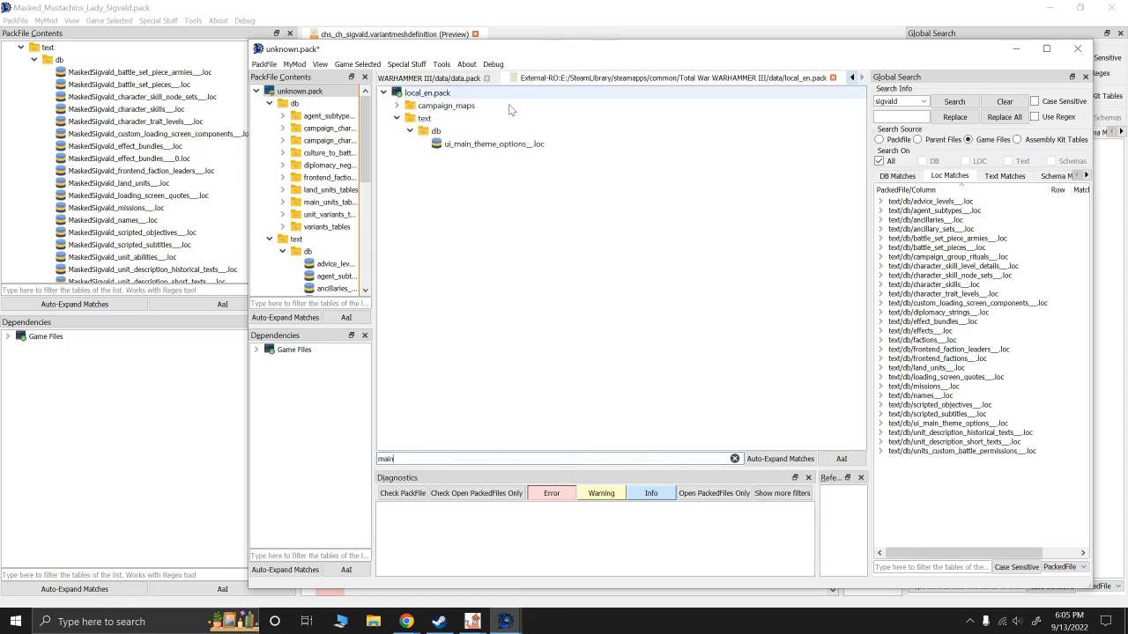
left_click(490, 146)
double_click(438, 455)
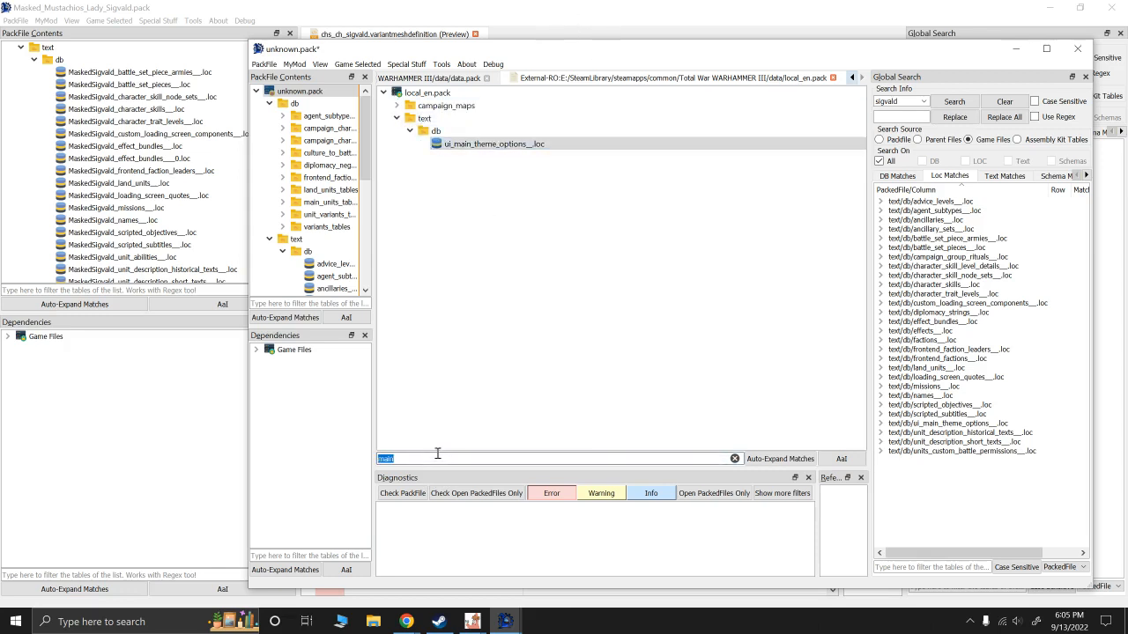
Step: Filter local_en.pack for "unit_de" and add unit_description_historical_texts__.loc and unit_description_short_texts__.loc to unknown.pack
type("unit_de")
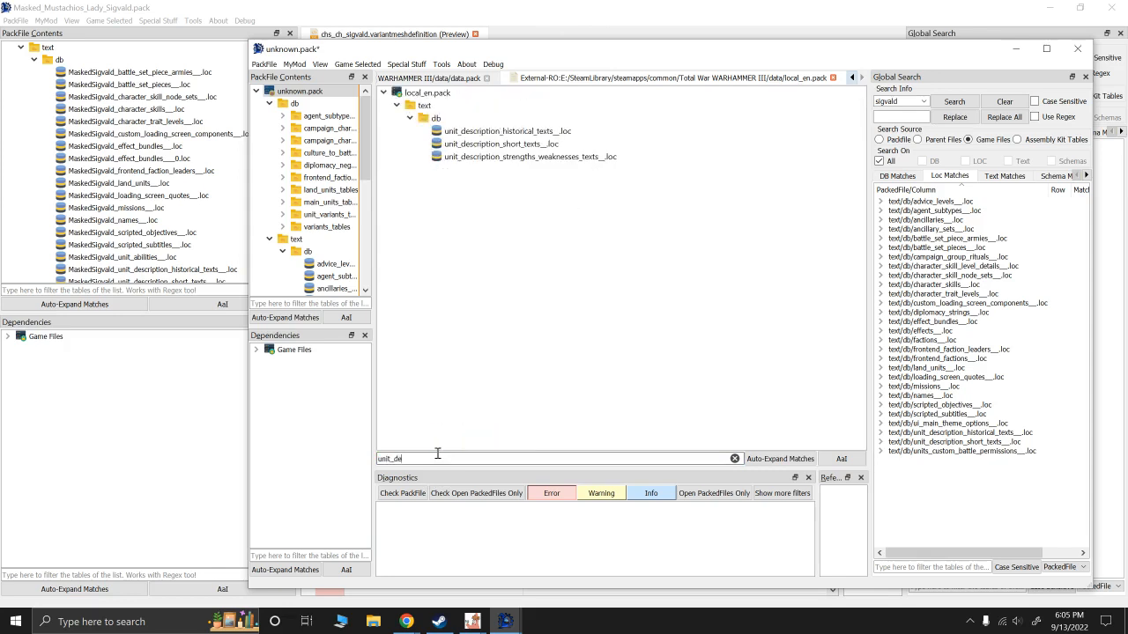
left_click(491, 131)
left_click(485, 146)
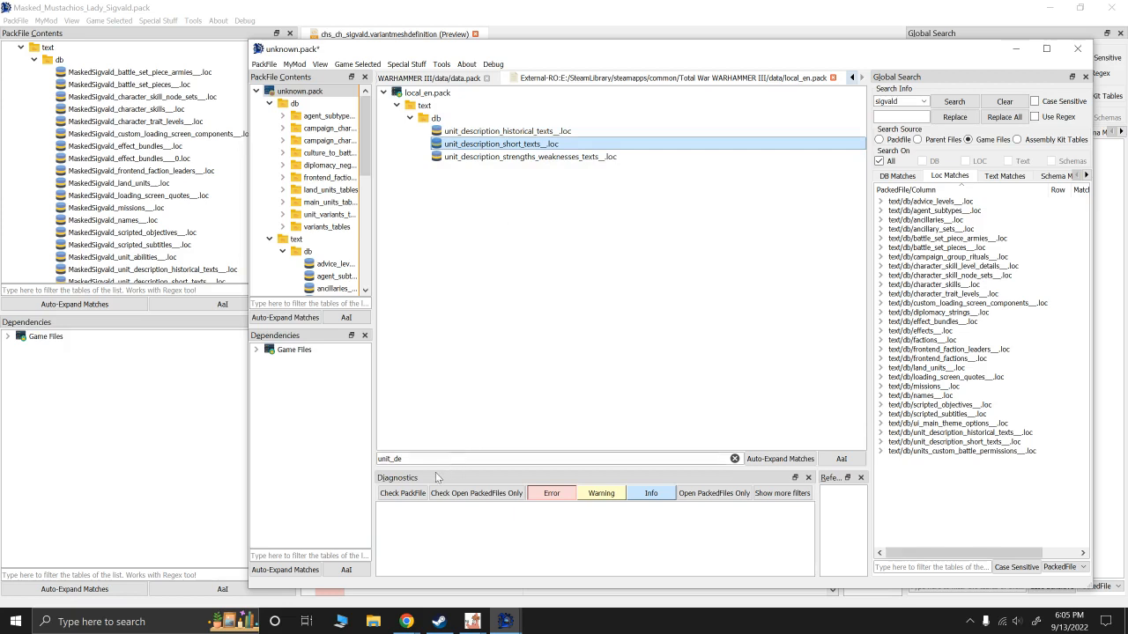
left_click_drag(438, 477, 437, 478)
left_click(485, 480)
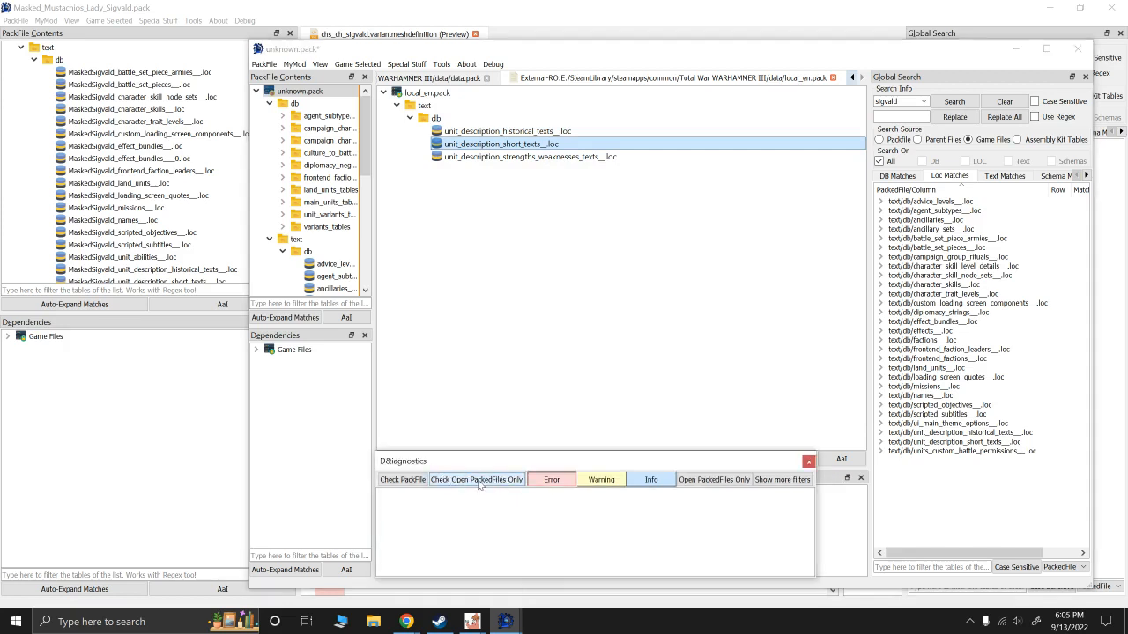
left_click(411, 478)
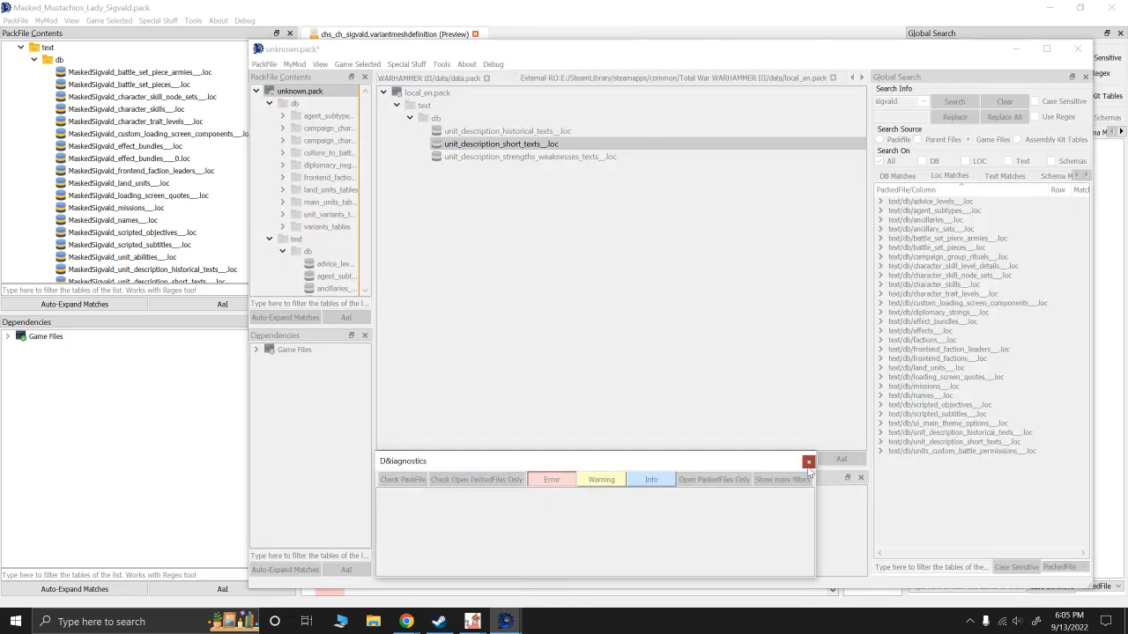
left_click(808, 461)
double_click(455, 460)
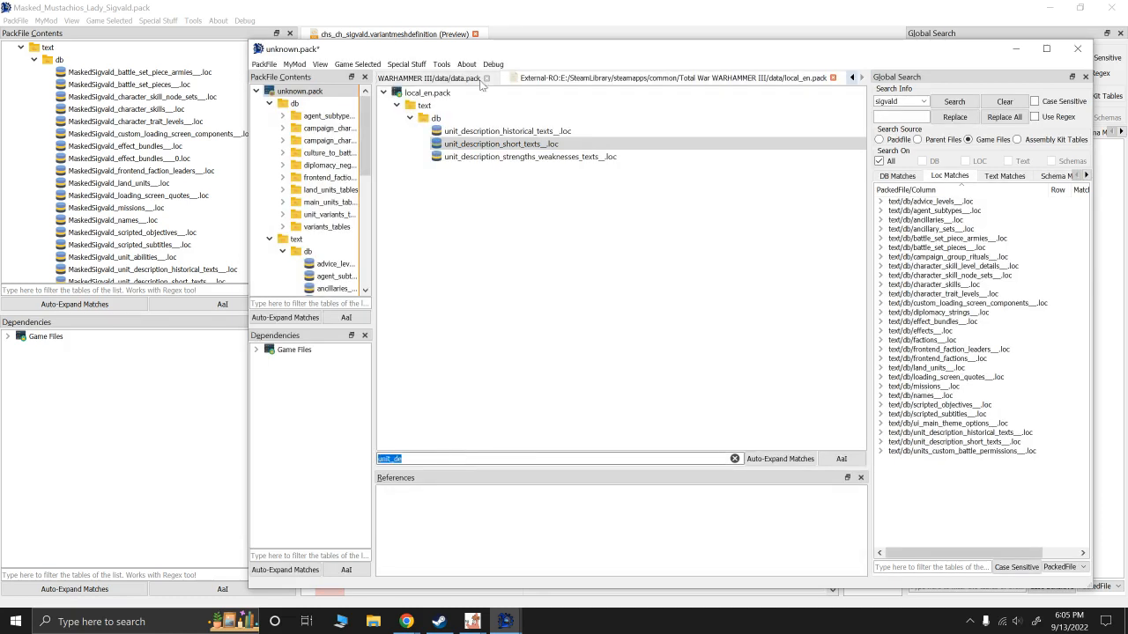
left_click(320, 64)
left_click(342, 106)
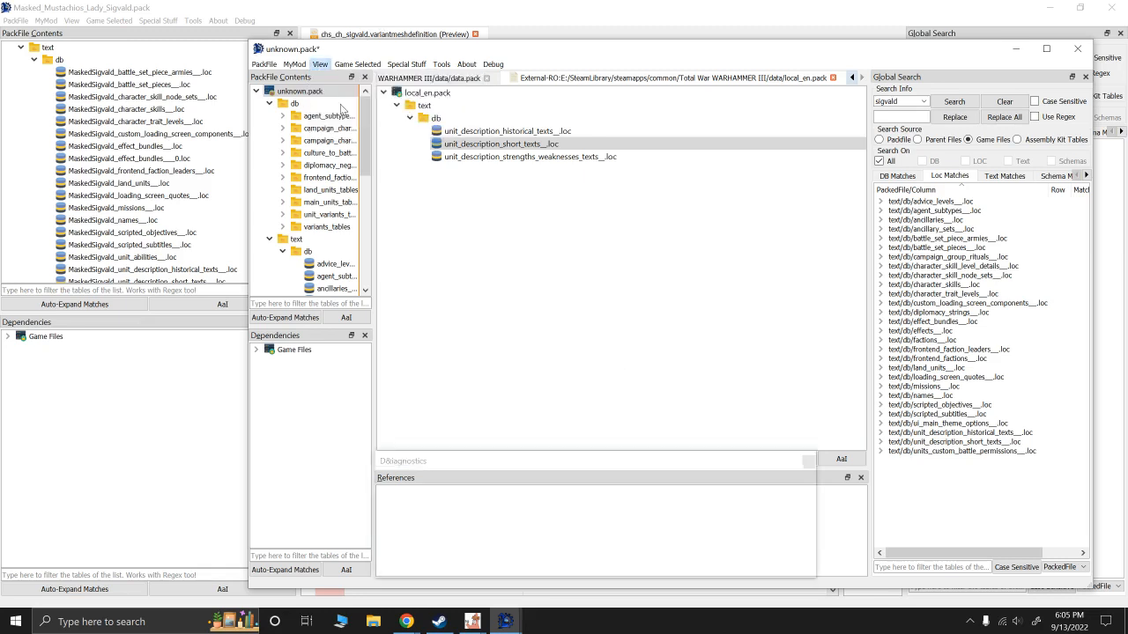
left_click(443, 464)
left_click_drag(704, 454, 508, 460)
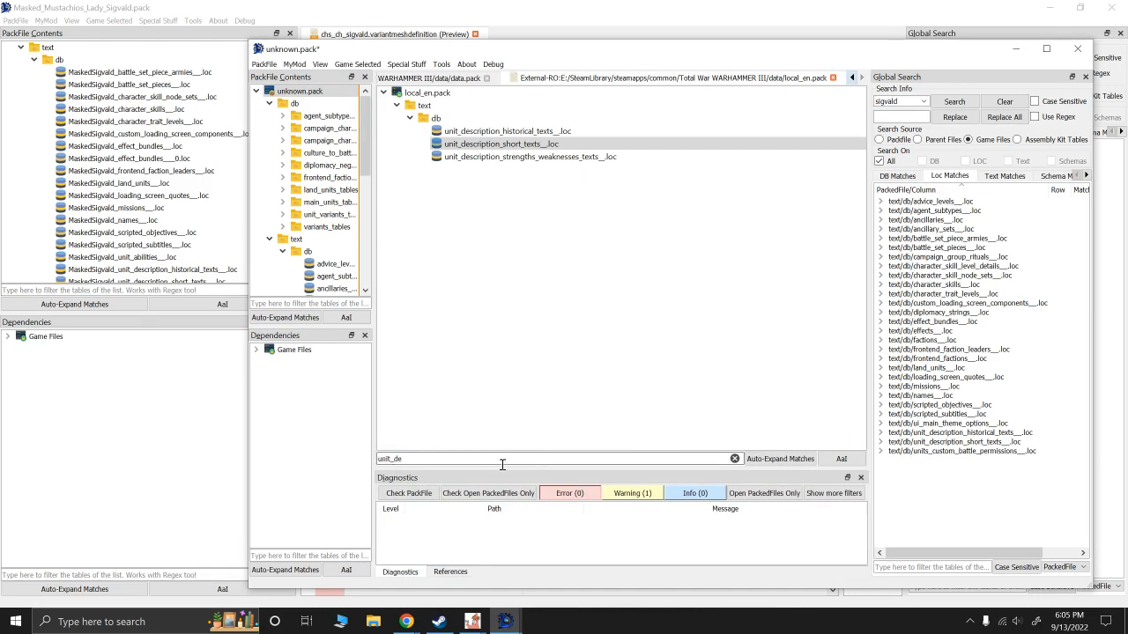
Step: Filter local_en.pack for "cus" and add units_custom_battle_permissions__.loc to unknown.pack
type("cus")
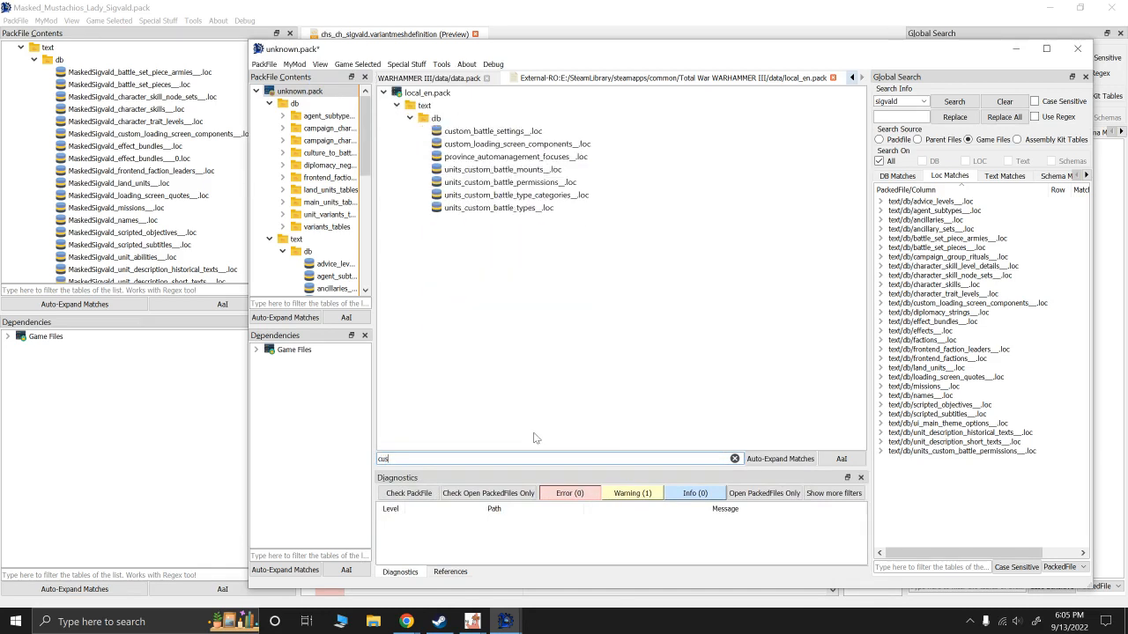
left_click(500, 182)
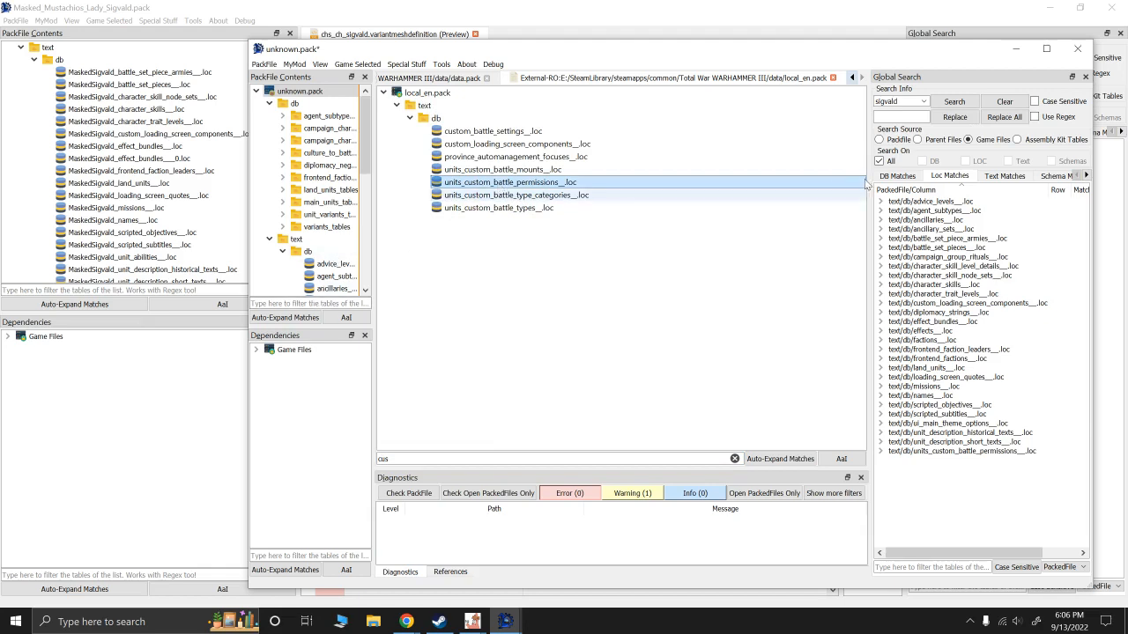
Step: Enlarge the unknown.pack window and contents list until the file names fit, and collapse the db folder under text
scroll(335, 252, "down", 6)
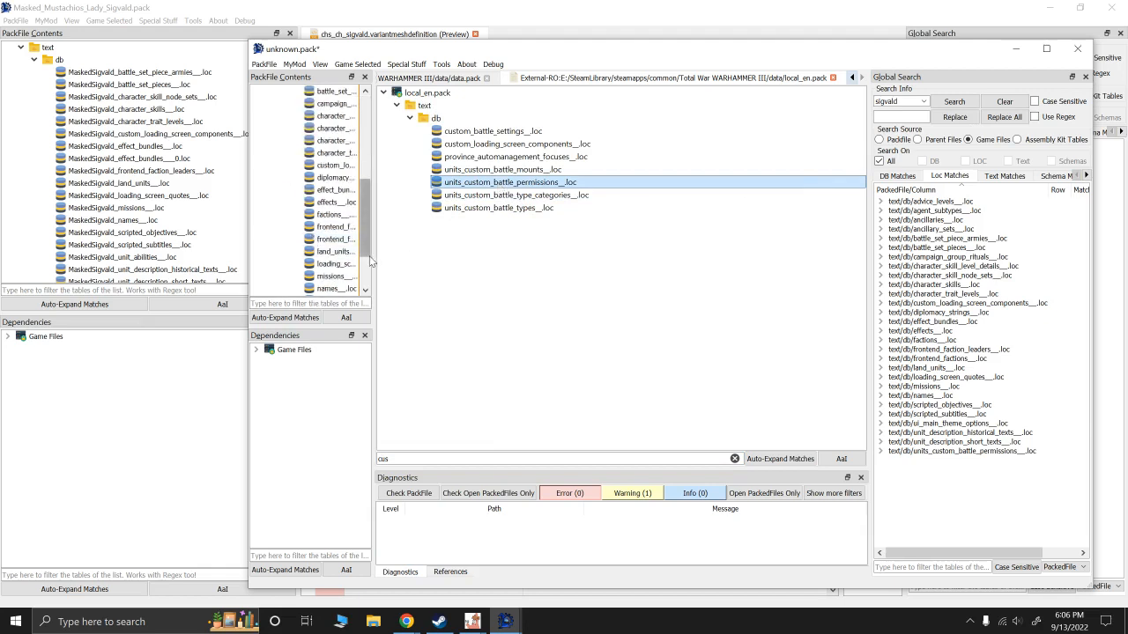
left_click_drag(372, 260, 427, 255)
scroll(361, 255, "up", 1)
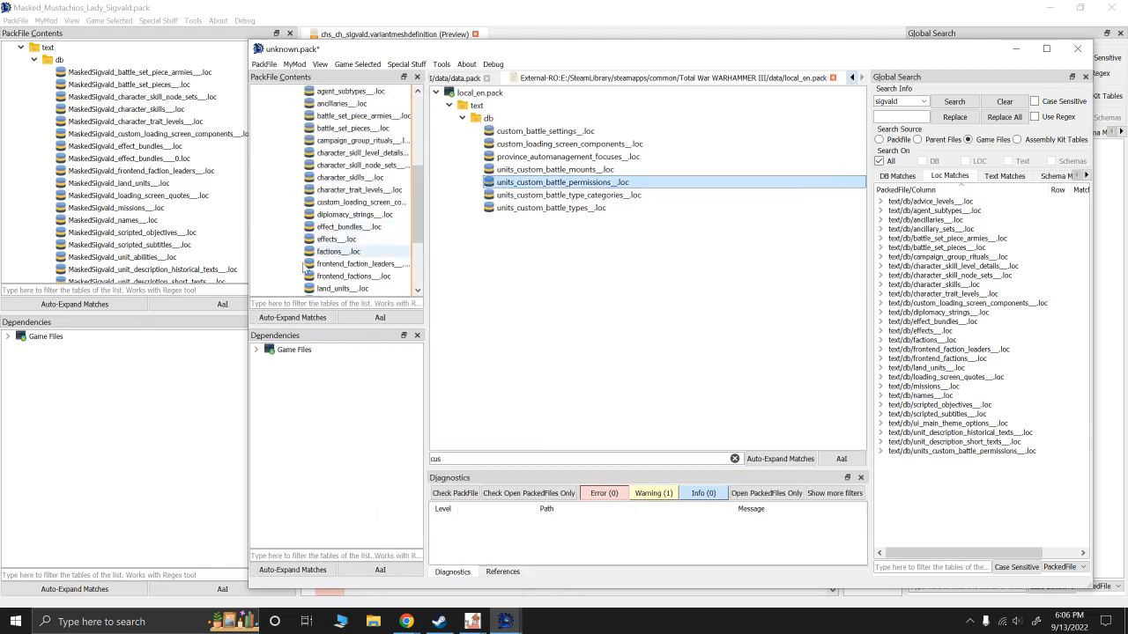
left_click_drag(248, 275, 122, 269)
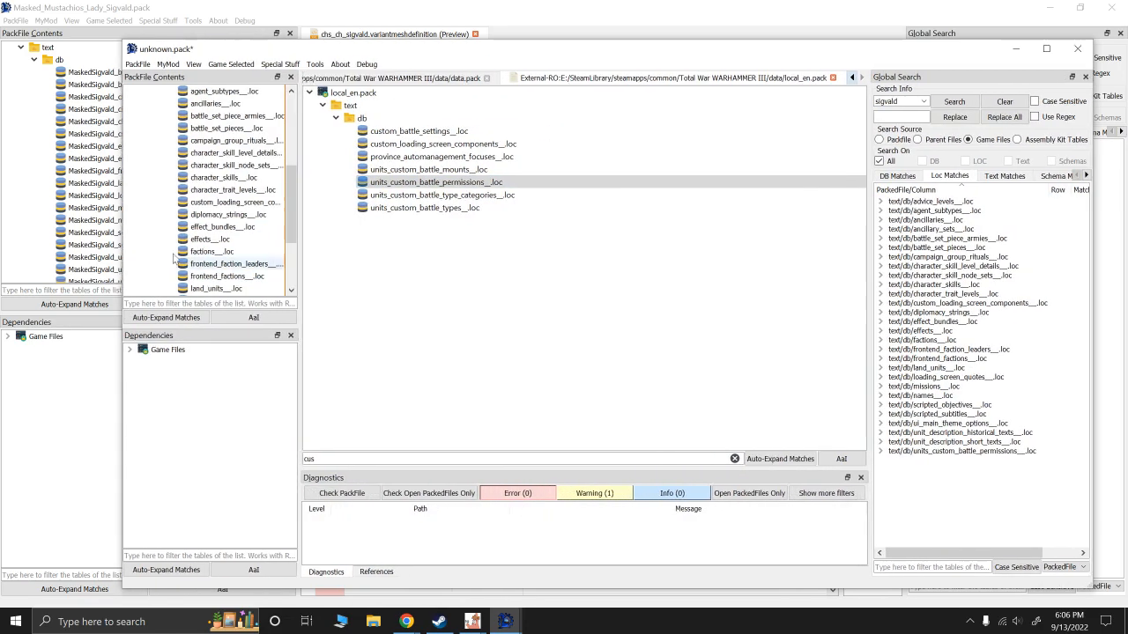
scroll(221, 251, "up", 2)
scroll(222, 256, "down", 2)
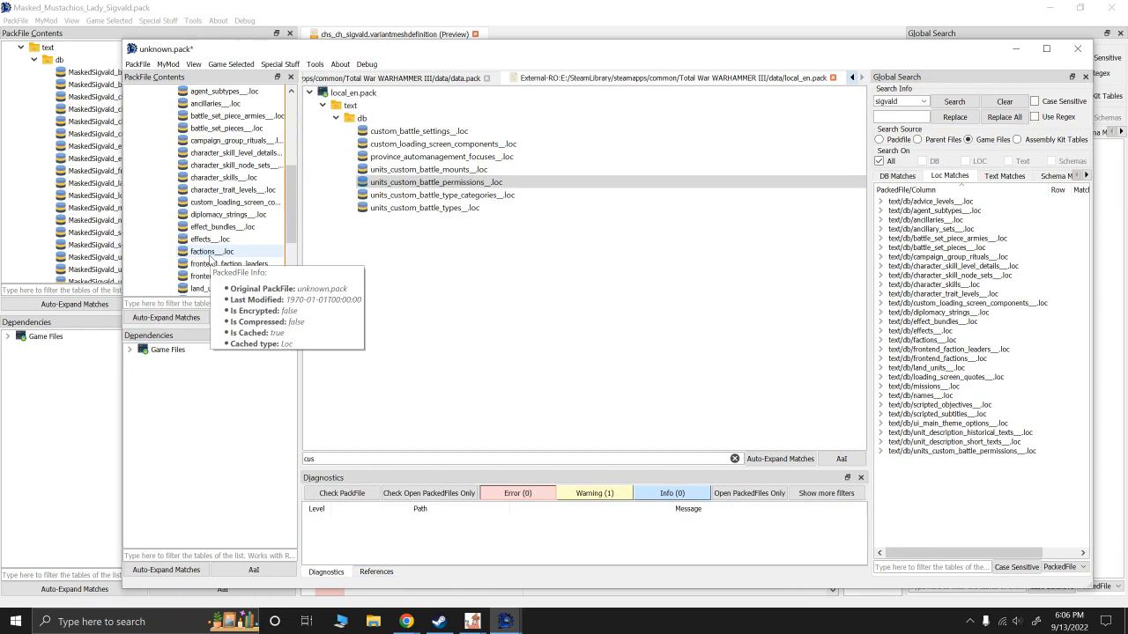
scroll(224, 255, "up", 2)
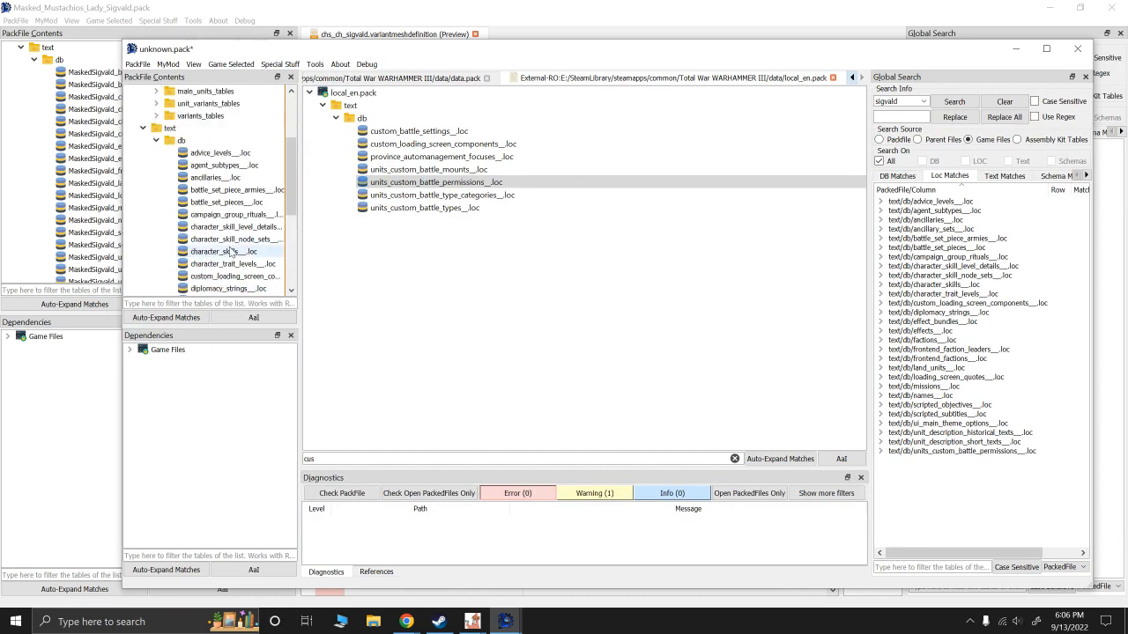
left_click(156, 141)
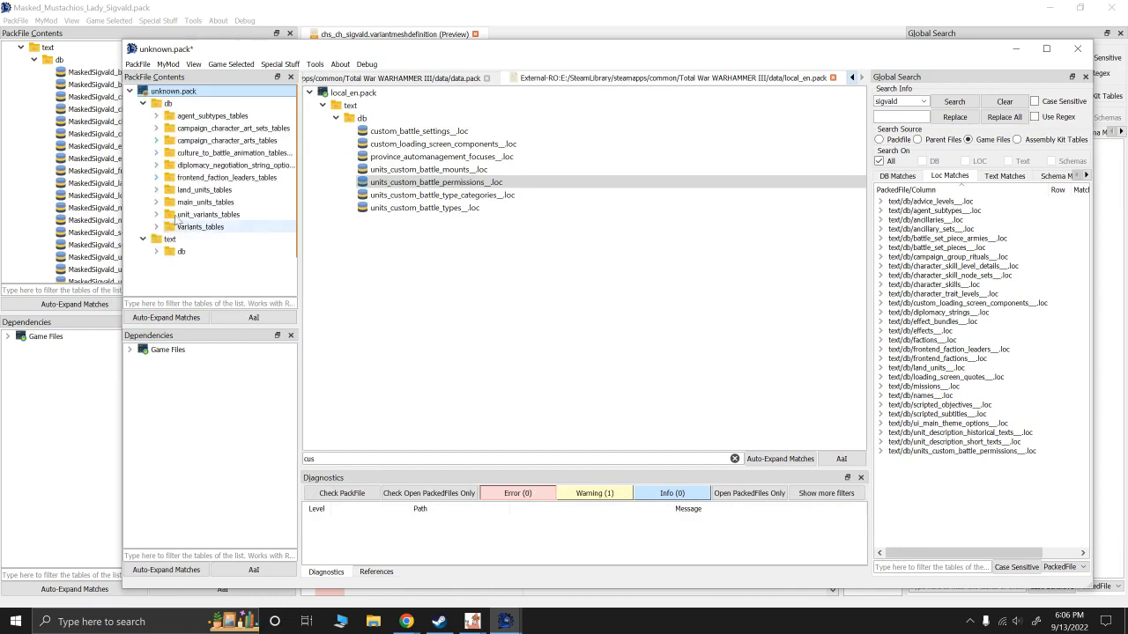
left_click_drag(301, 198, 349, 195)
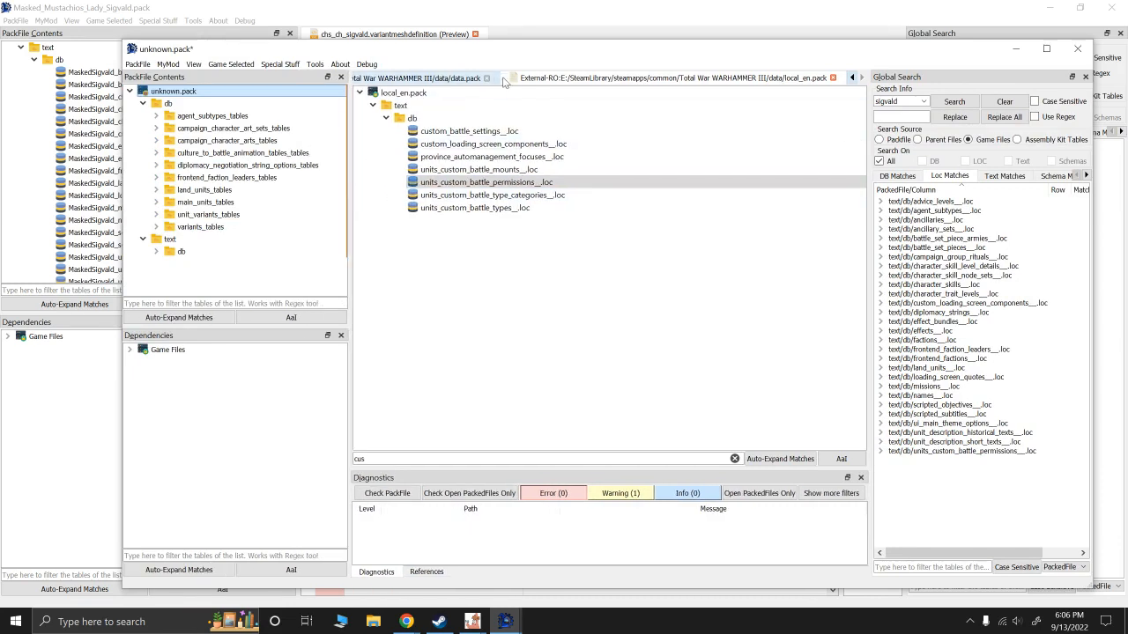
Step: Close the local_en.pack view and clear the "diplo" filter on data.pack, leaving its ui folder expanded
left_click(832, 78)
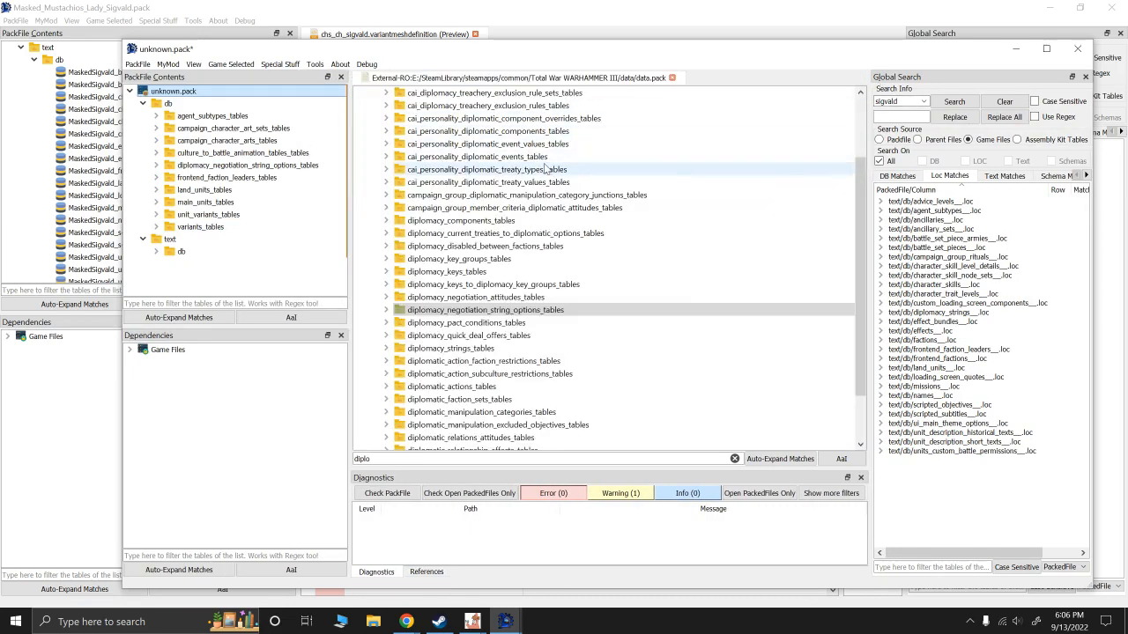
scroll(546, 167, "up", 3)
left_click(374, 115)
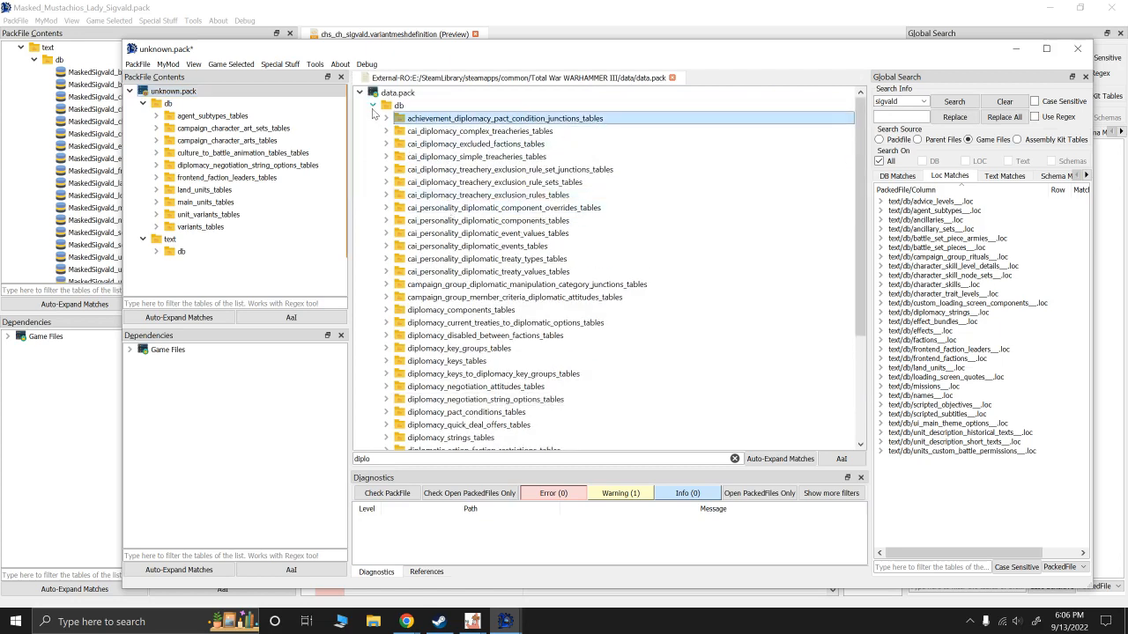
left_click(372, 106)
left_click(373, 130)
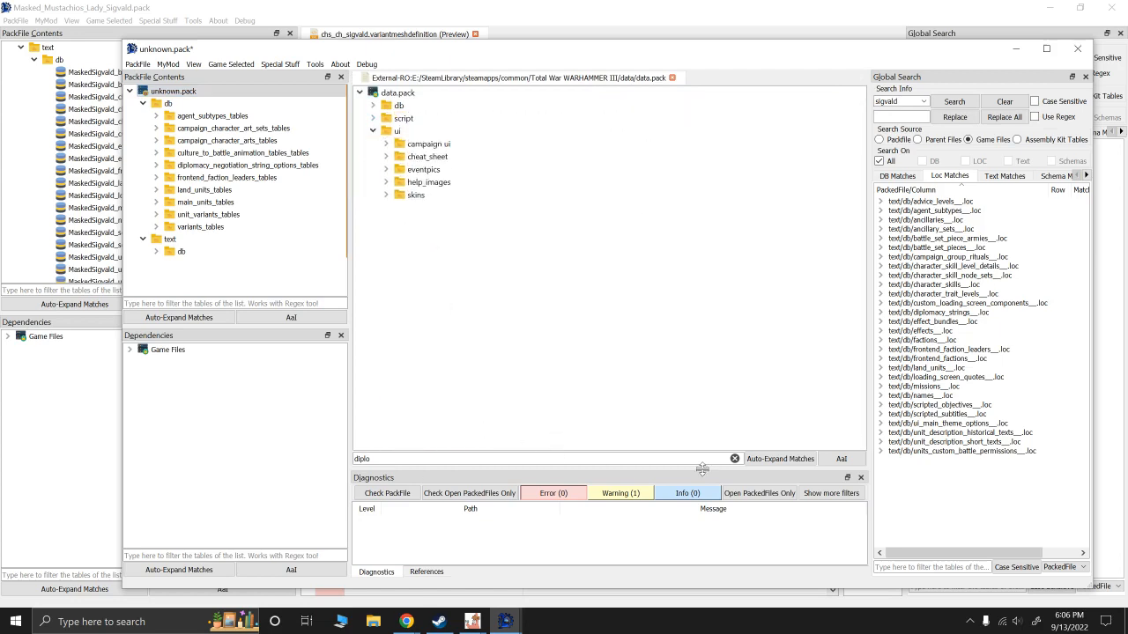
left_click(734, 458)
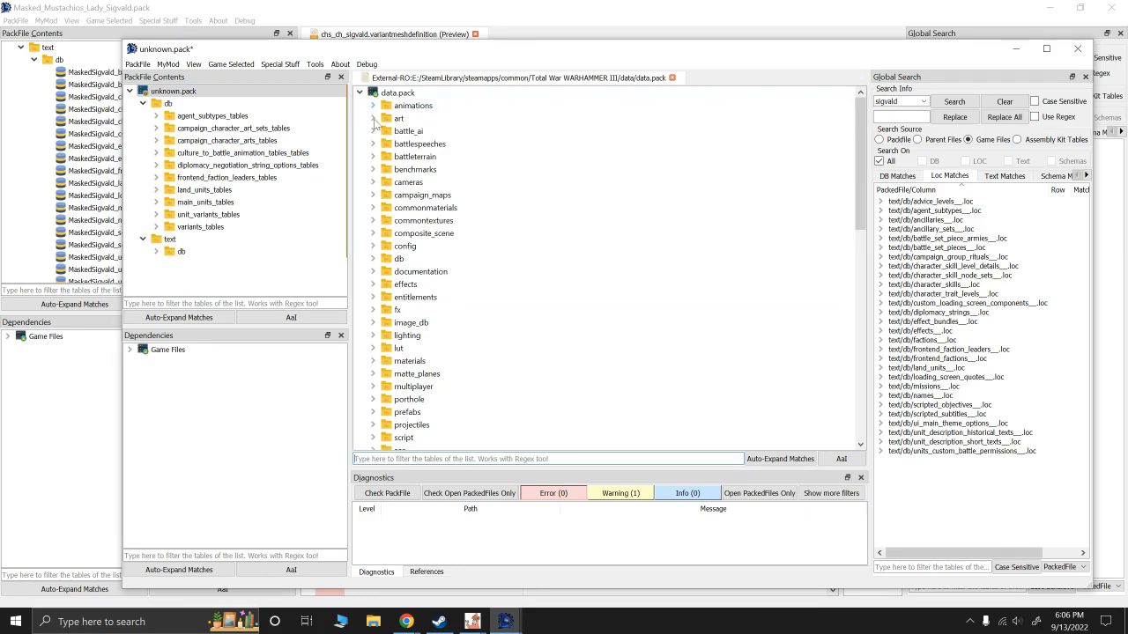
Step: Expand ui/portraits/faction_leaders in data.pack, filter for "sigval" and add chaos_sigvald.png to unknown.pack
scroll(397, 300, "down", 10)
scroll(396, 299, "down", 1)
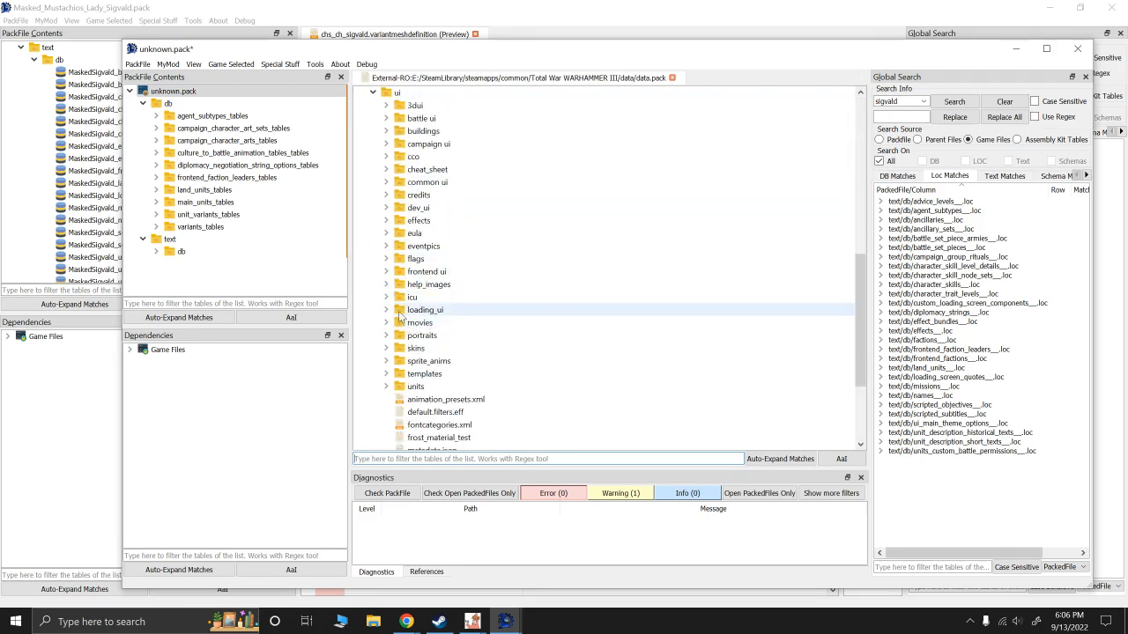
left_click(386, 336)
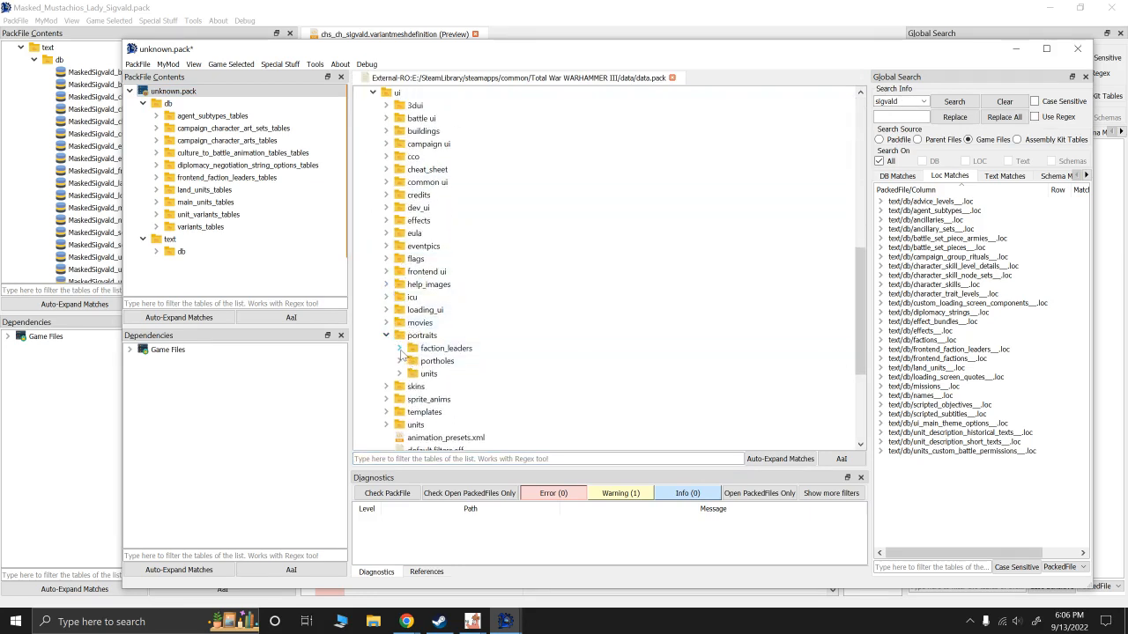
left_click(399, 348)
left_click(450, 458)
type("si")
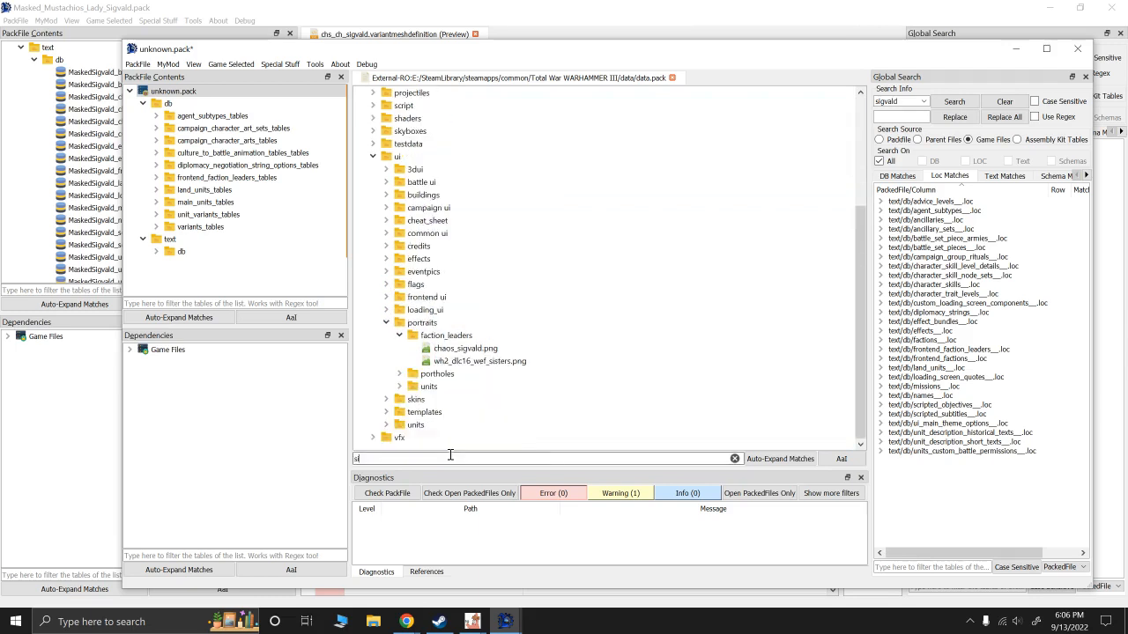
type("gval")
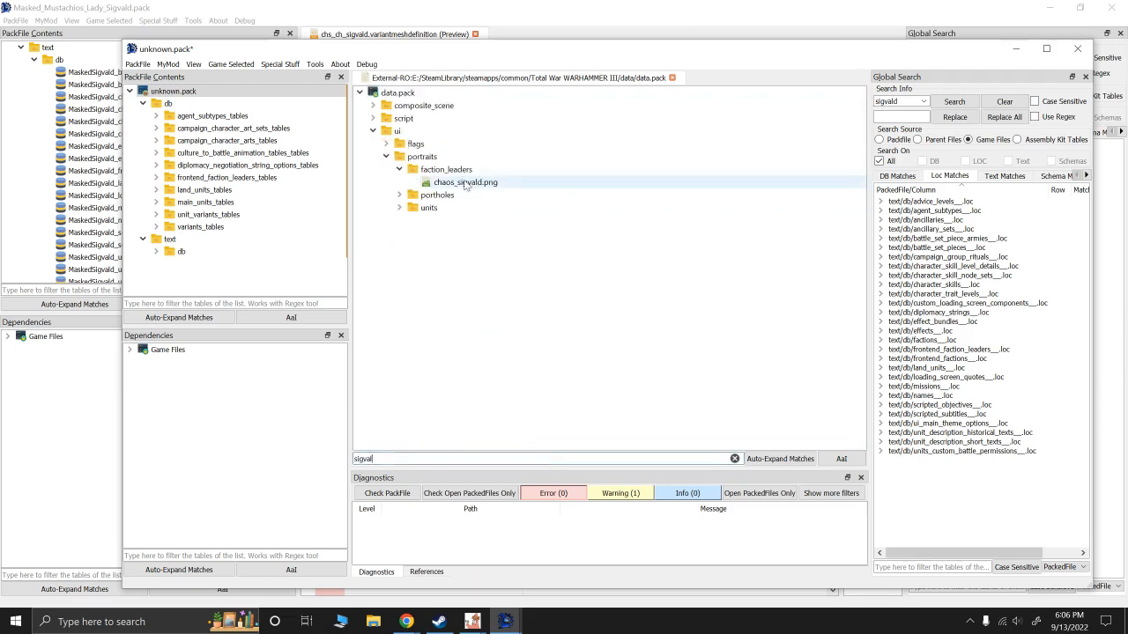
double_click(467, 183)
Step: Add chs_ch_sigvald_0.png from the wh_main_chs_chaos folders of both portholes and units to unknown.pack
left_click(399, 196)
left_click(412, 208)
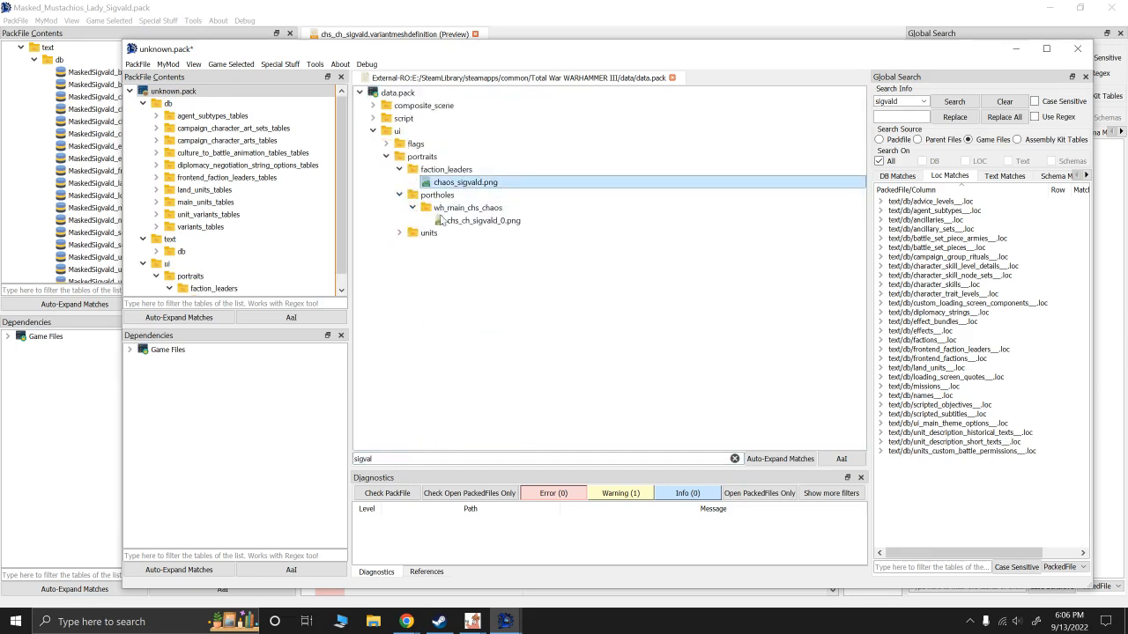
left_click(476, 220)
left_click(400, 233)
left_click(412, 246)
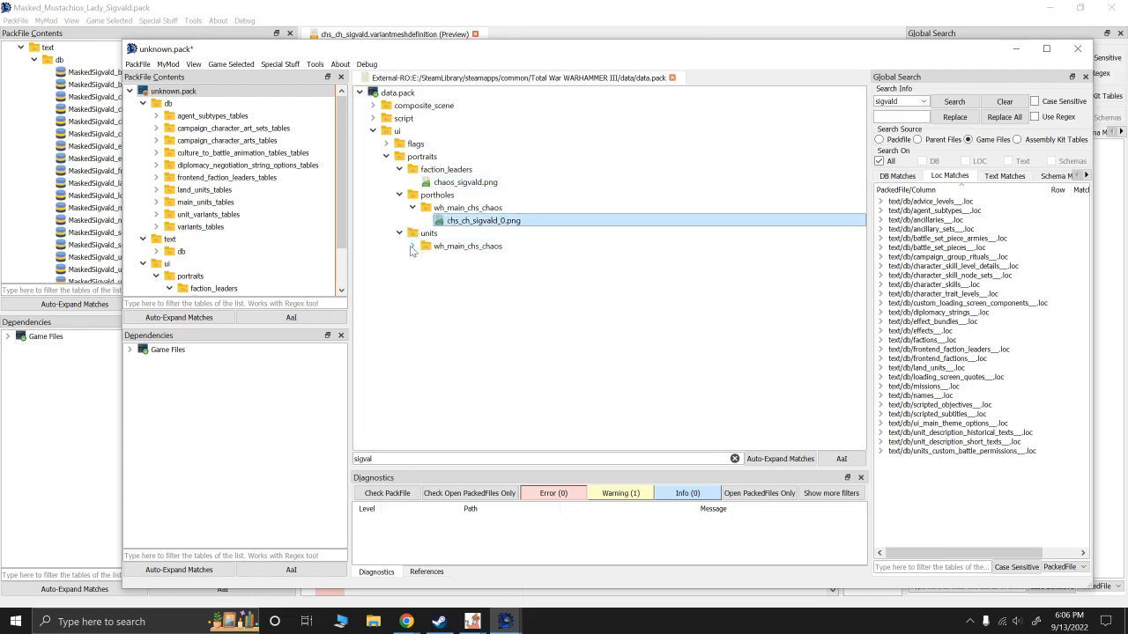
double_click(483, 259)
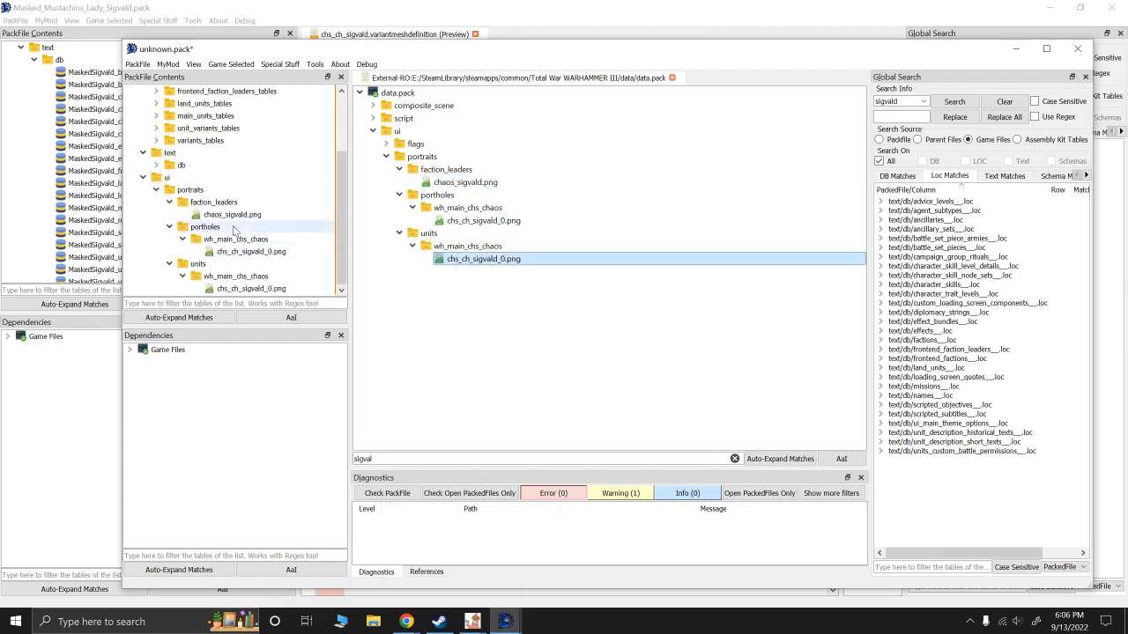
Step: Preview the three imported Sigvald portrait images in the faction_leaders, portholes and units folders
left_click(233, 214)
left_click(253, 252)
left_click(254, 289)
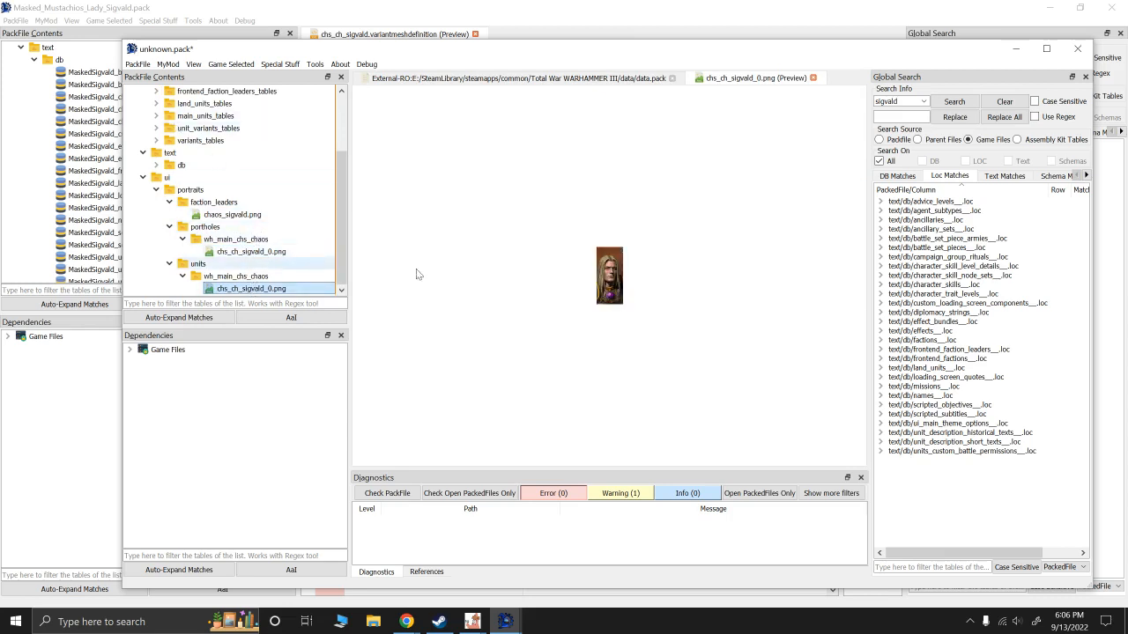
Step: Display the options for adding a file to the faction_leaders folder under ui/portraits
right_click(244, 218)
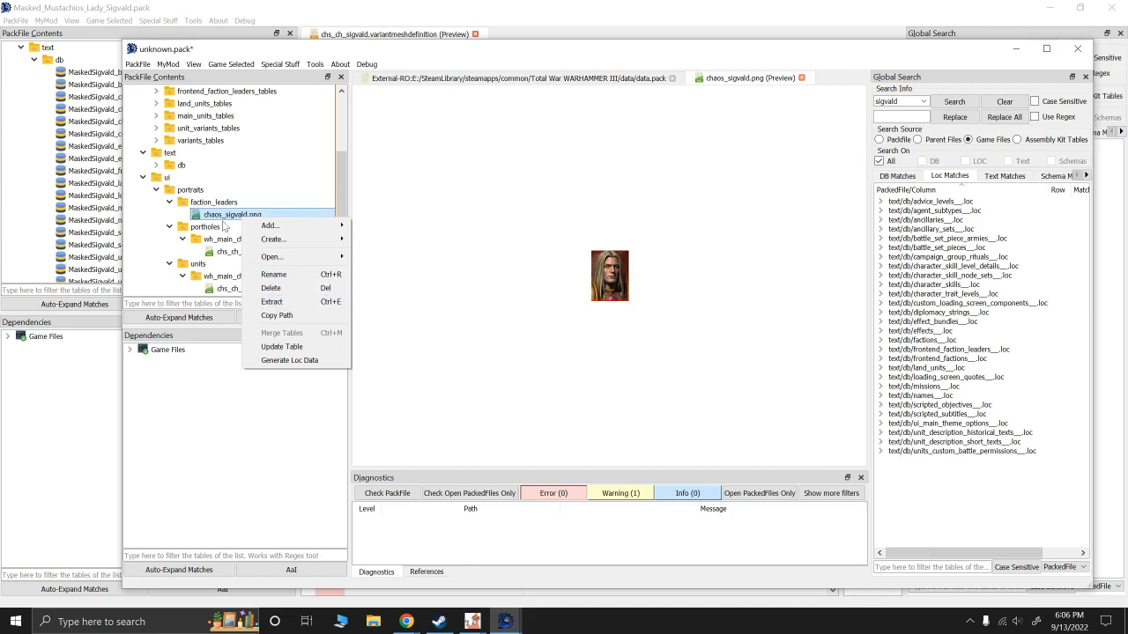
left_click(220, 214)
left_click(214, 205)
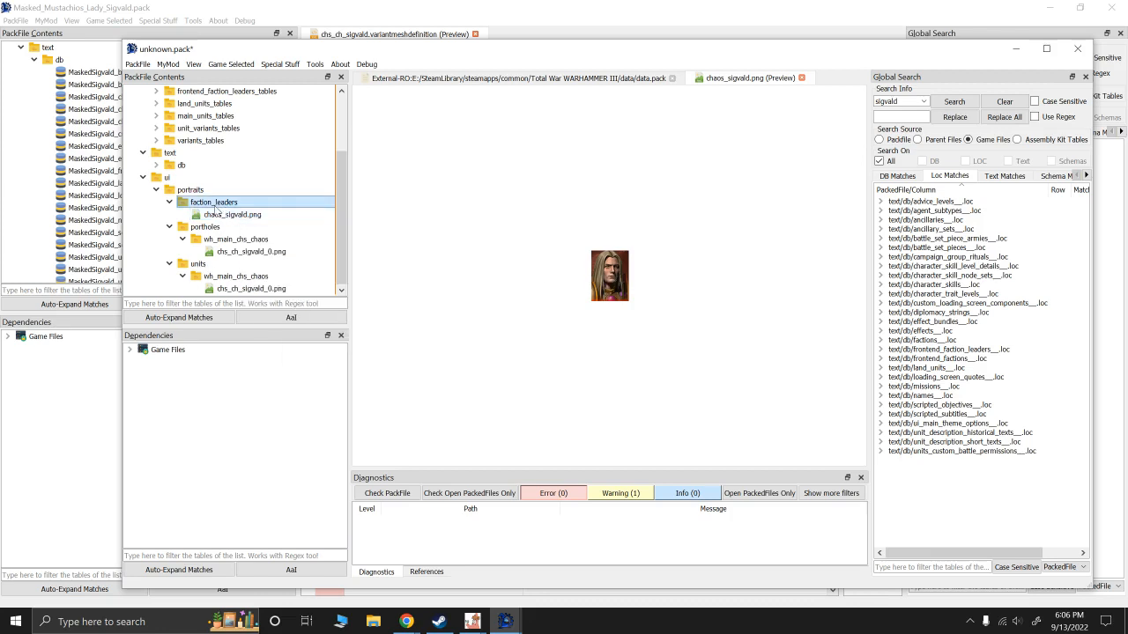
right_click(214, 210)
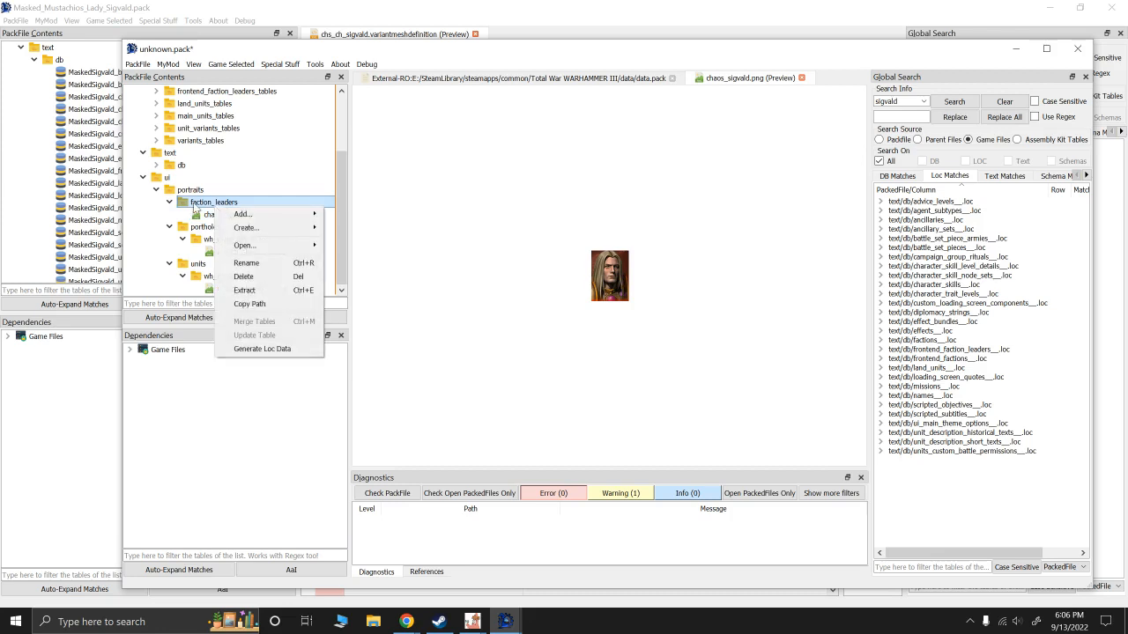
mouse_move(241, 214)
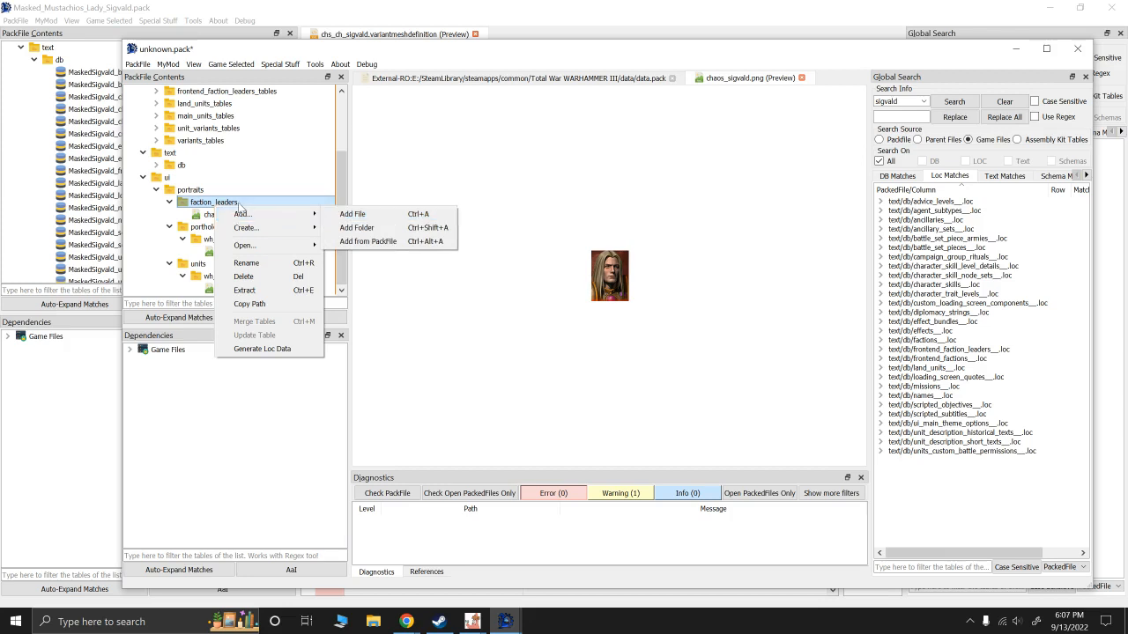
left_click(339, 216)
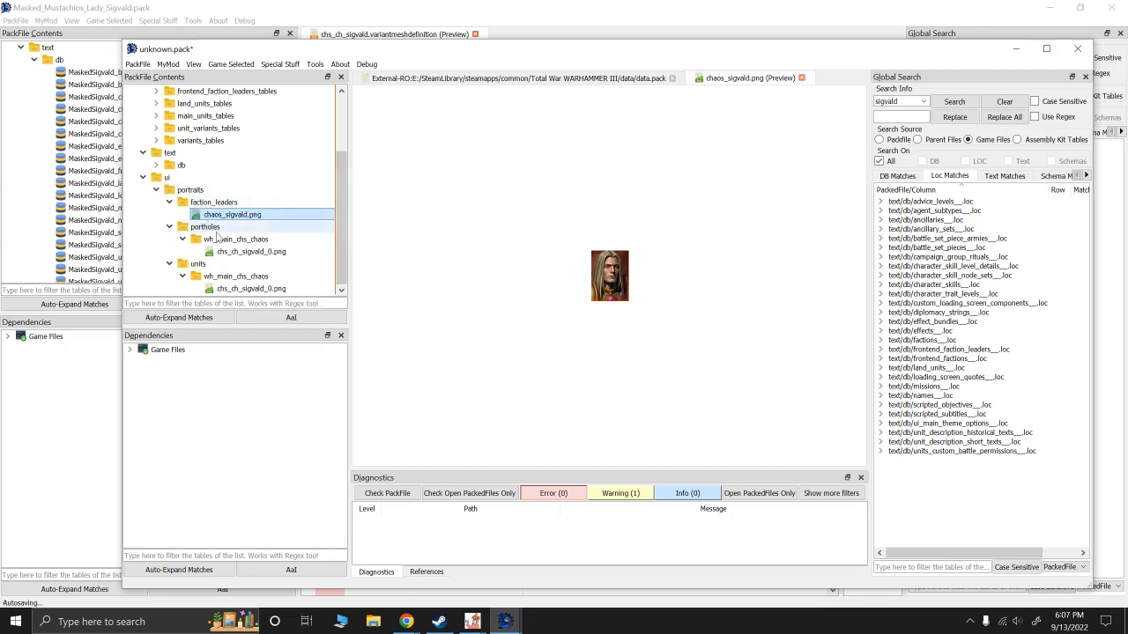
Step: Collapse the ui folder in the contents of unknown.pack
scroll(273, 181, "up", 3)
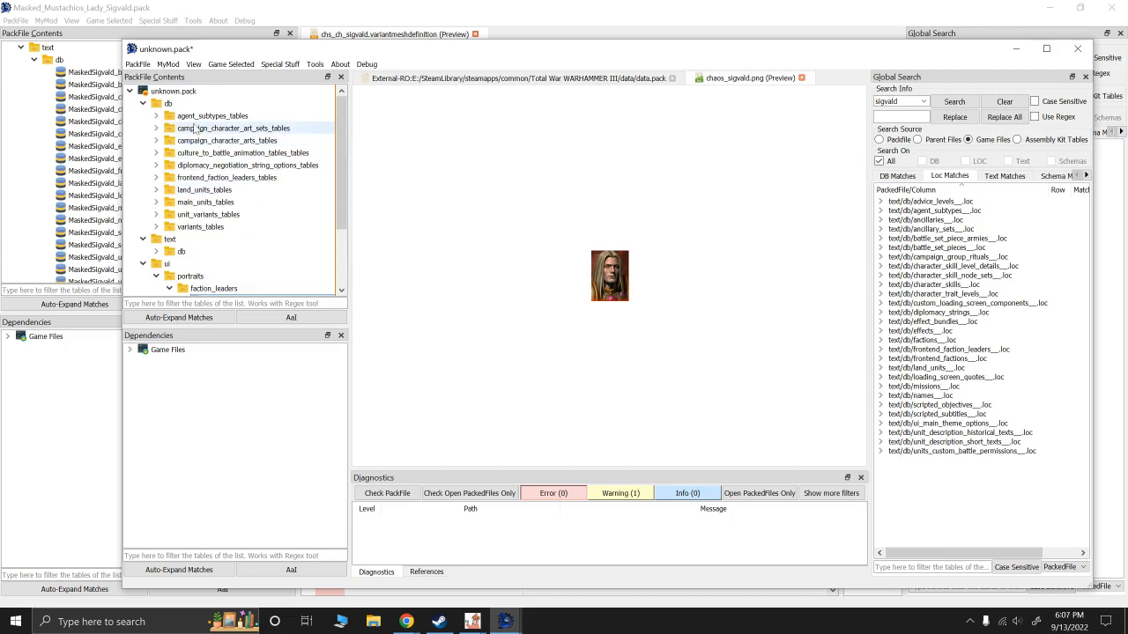
scroll(215, 224, "down", 3)
left_click(142, 177)
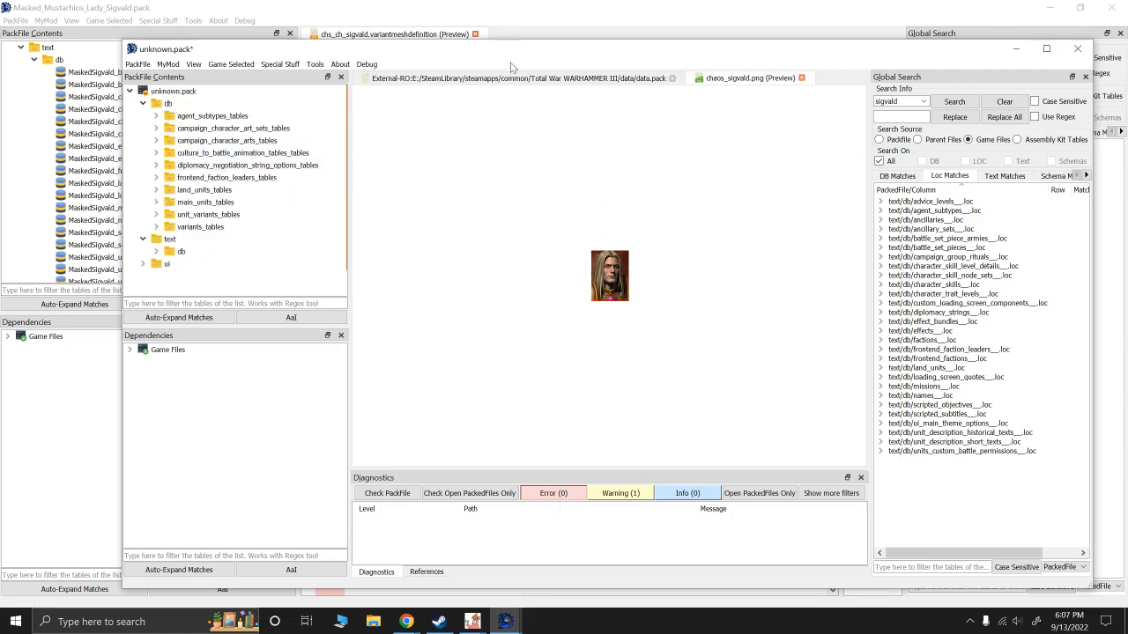
Step: Open campaign_variants.pack from the Total War WARHAMMER III data folder as a source for adding files to unknown.pack
right_click(173, 91)
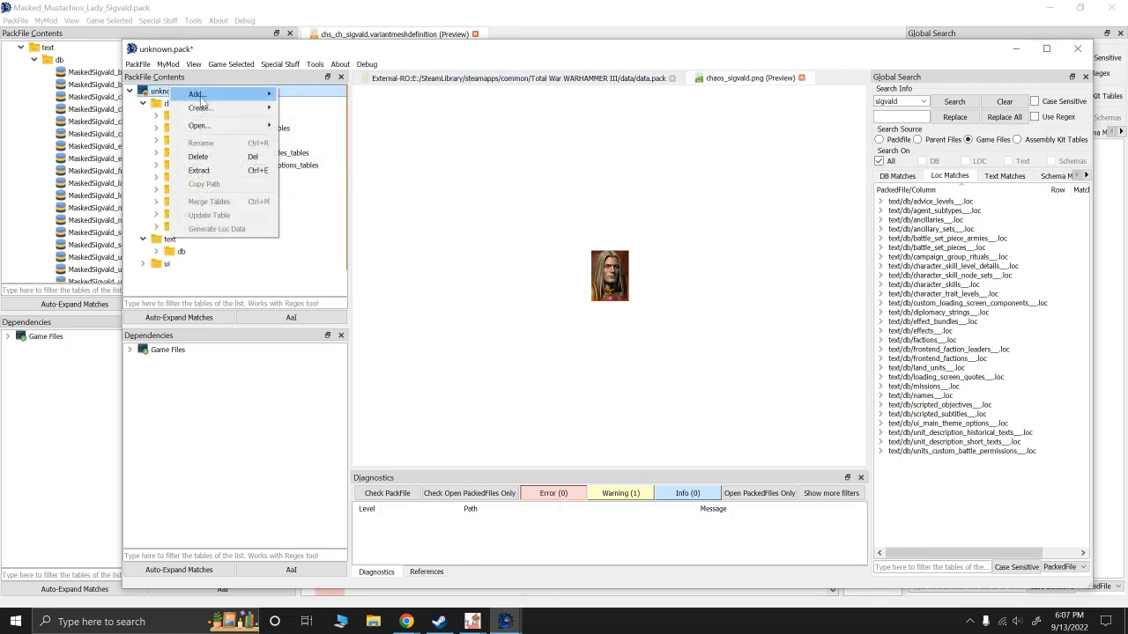
mouse_move(231, 94)
left_click(310, 124)
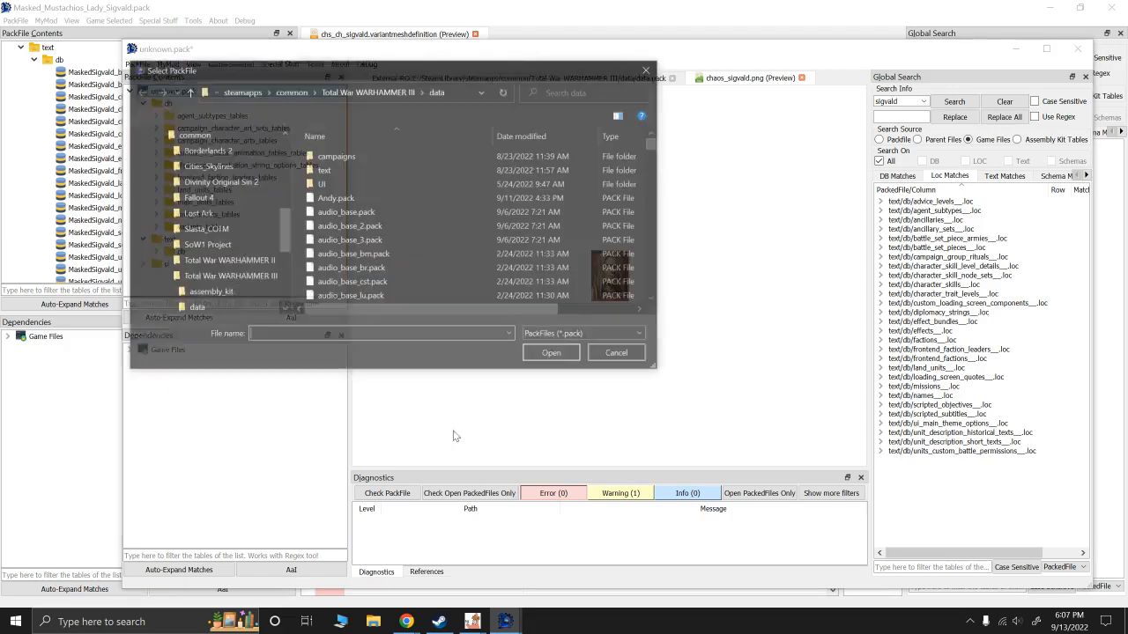
type("varian")
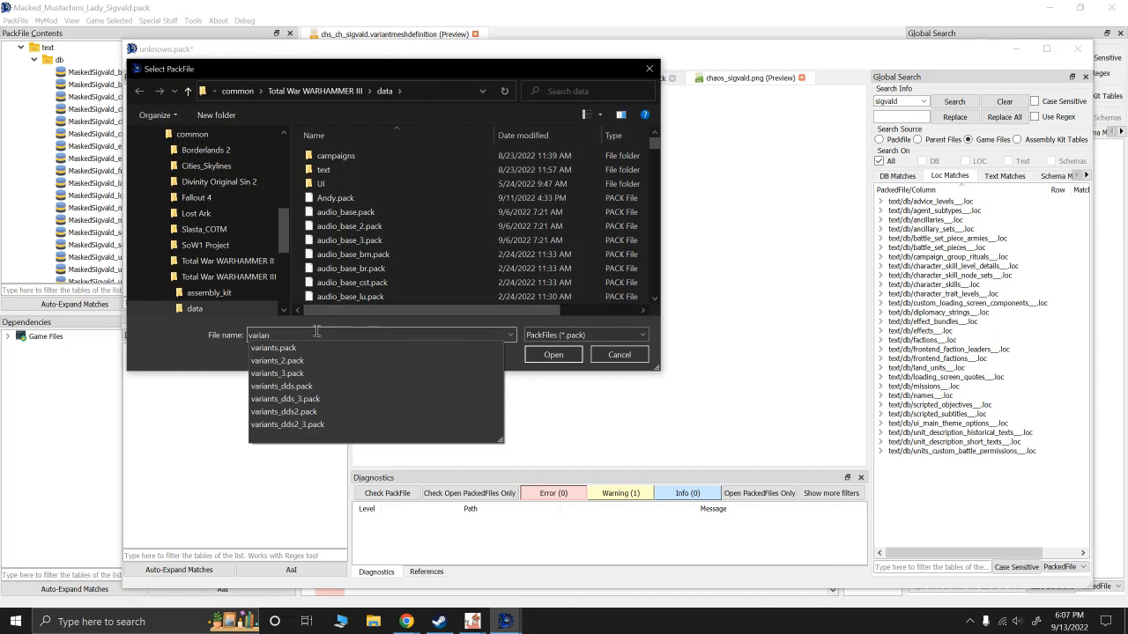
double_click(299, 336)
key("BackSpace")
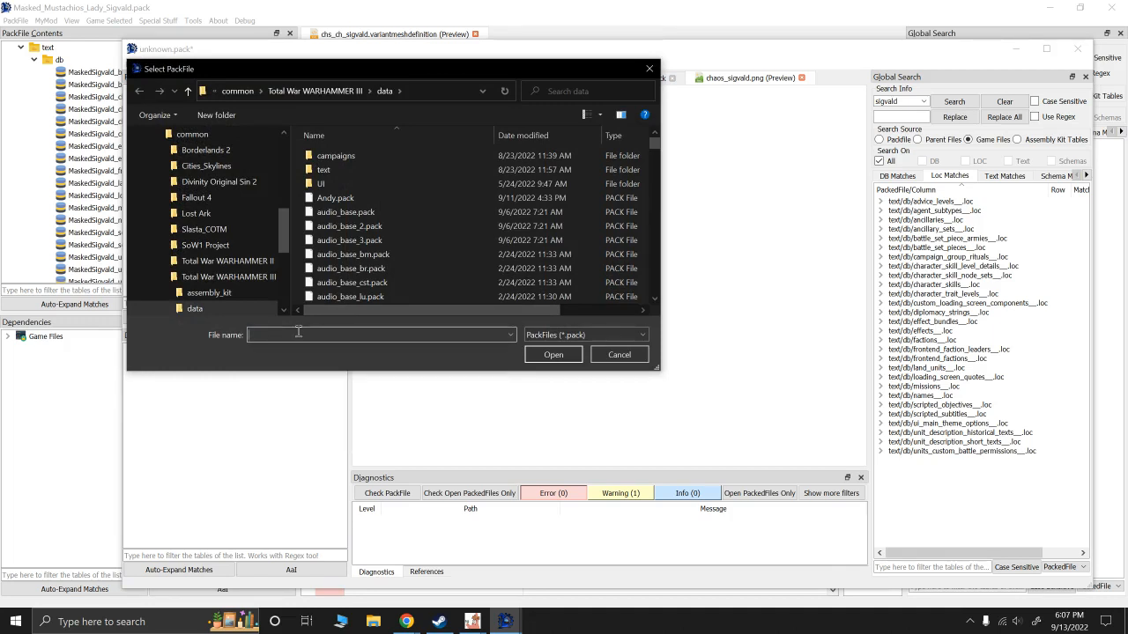
type("campa")
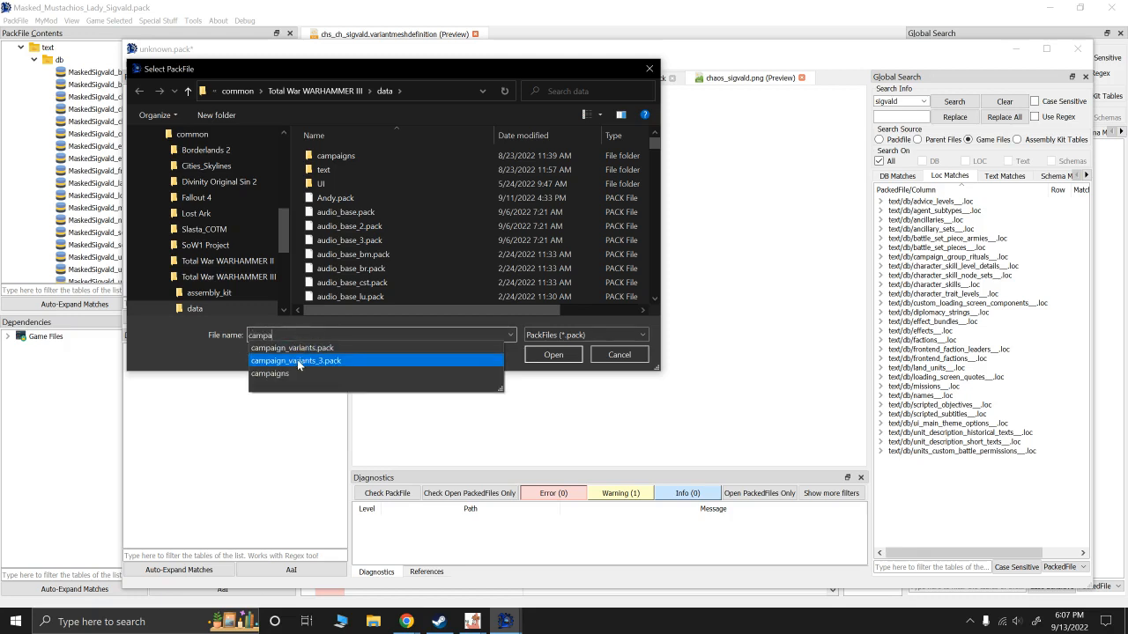
left_click(297, 351)
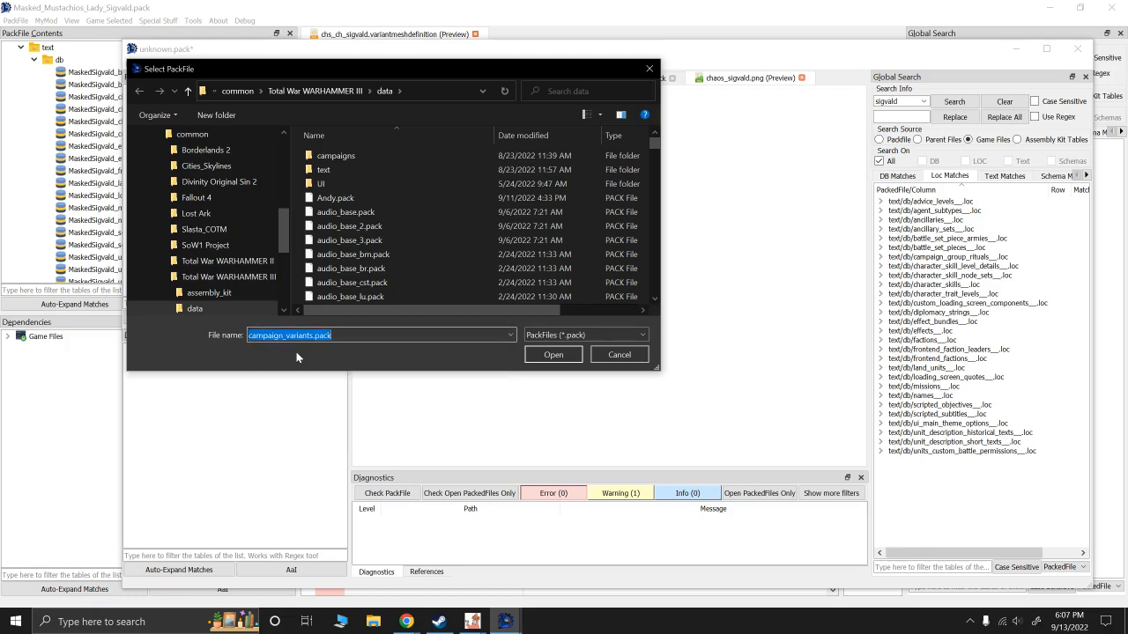
left_click(577, 360)
mouse_move(406, 622)
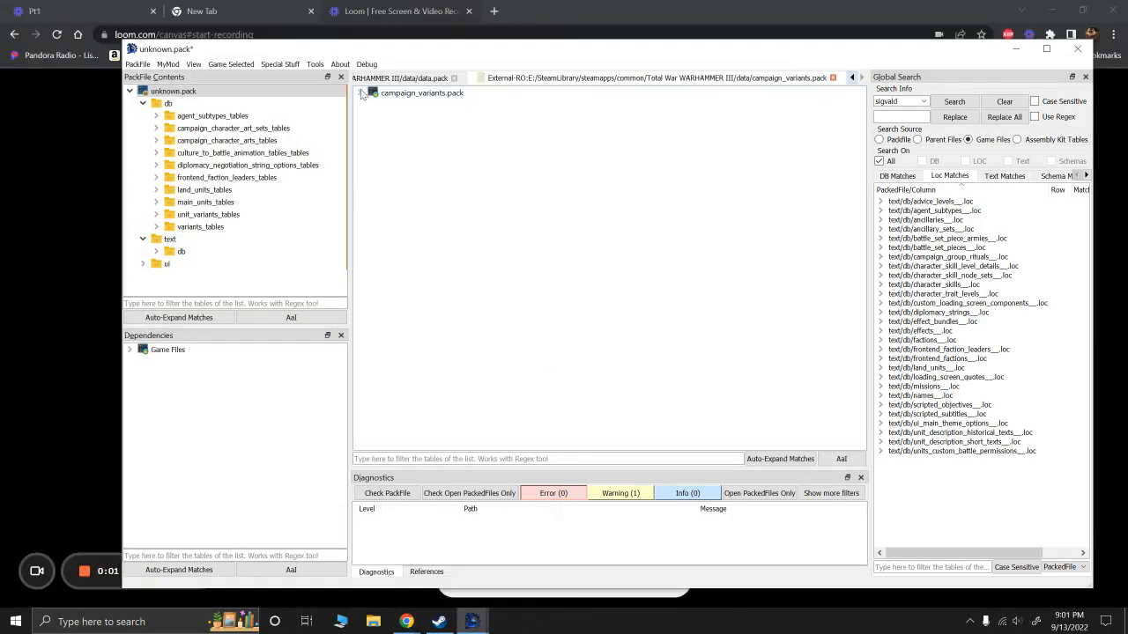
Step: Filter campaign_variants.pack by "sigvald" and add chs_ch_sigvald.variantmeshdefinition from variantmeshes/variantmeshdefinitions to unknown.pack
left_click(359, 92)
left_click(373, 105)
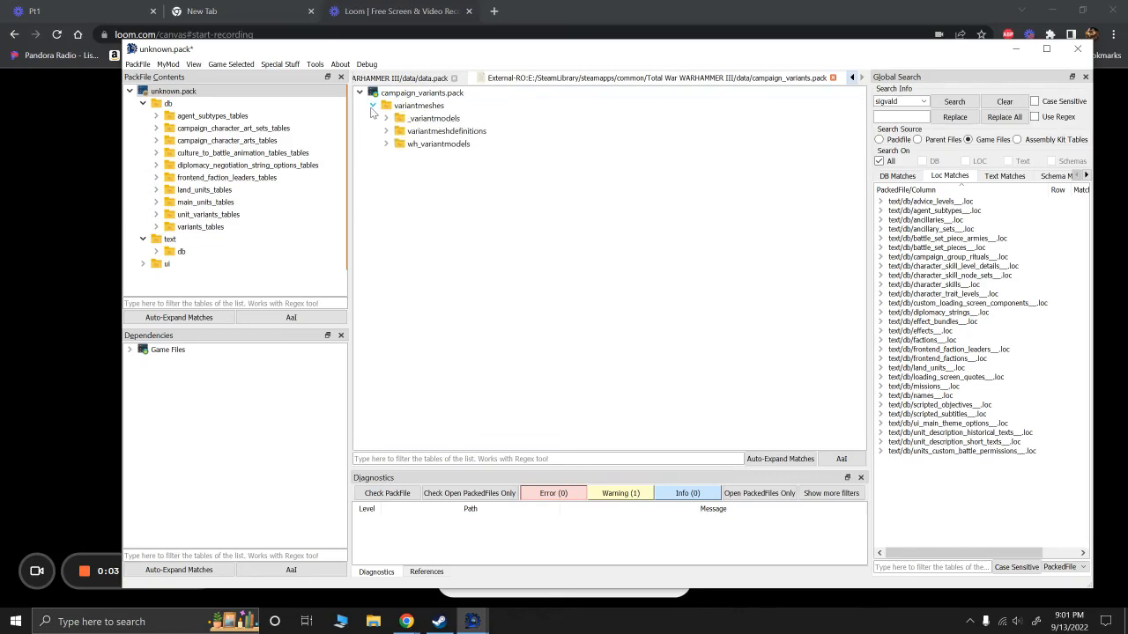
left_click(386, 131)
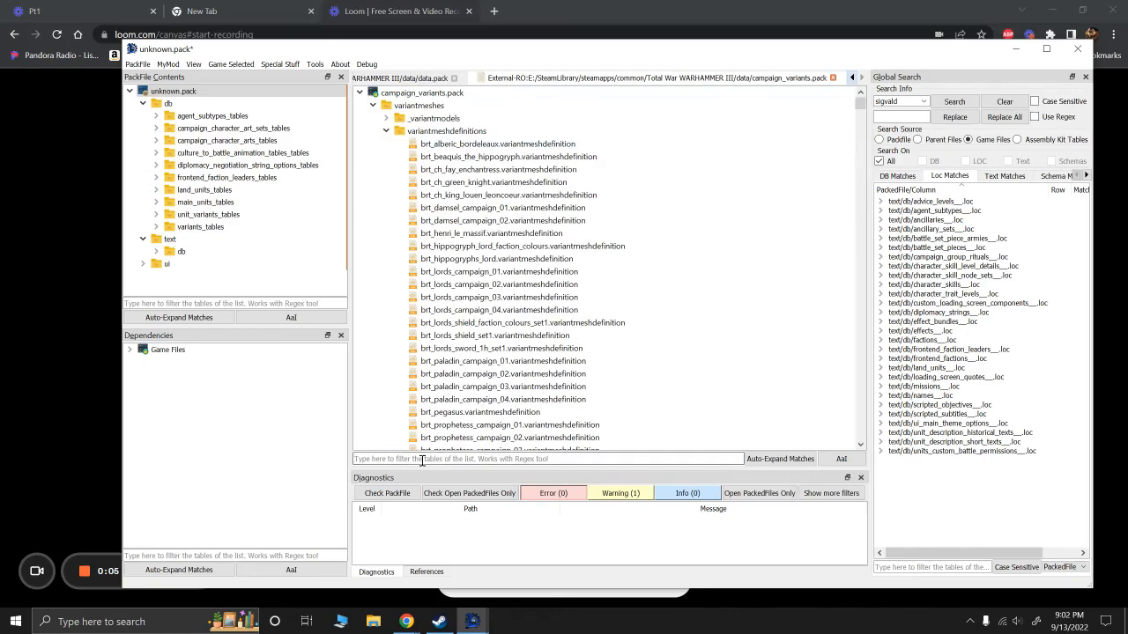
left_click(422, 459)
type("sigva")
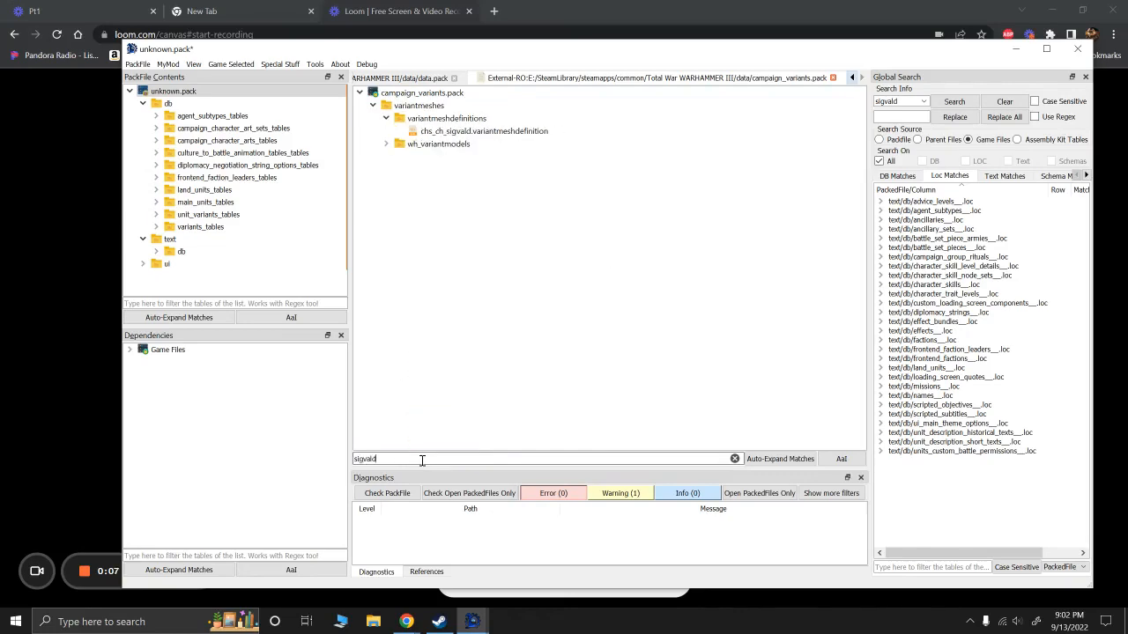
type("ld")
double_click(484, 130)
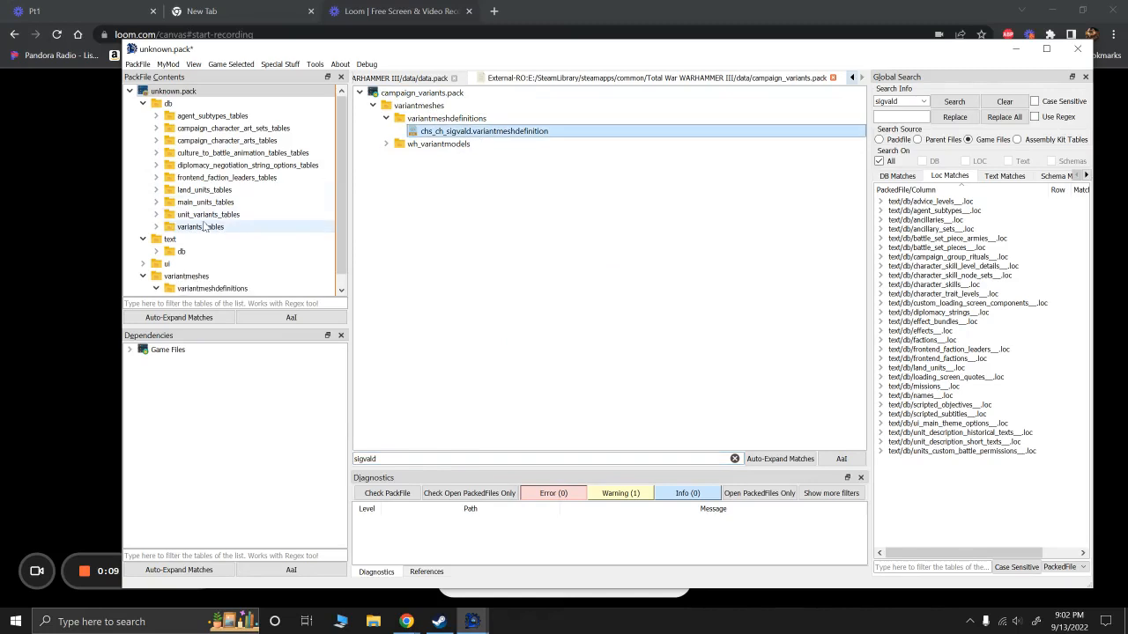
Step: Preview the added chs_ch_sigvald.variantmeshdefinition in unknown.pack and close the campaign_variants.pack source
scroll(211, 220, "down", 1)
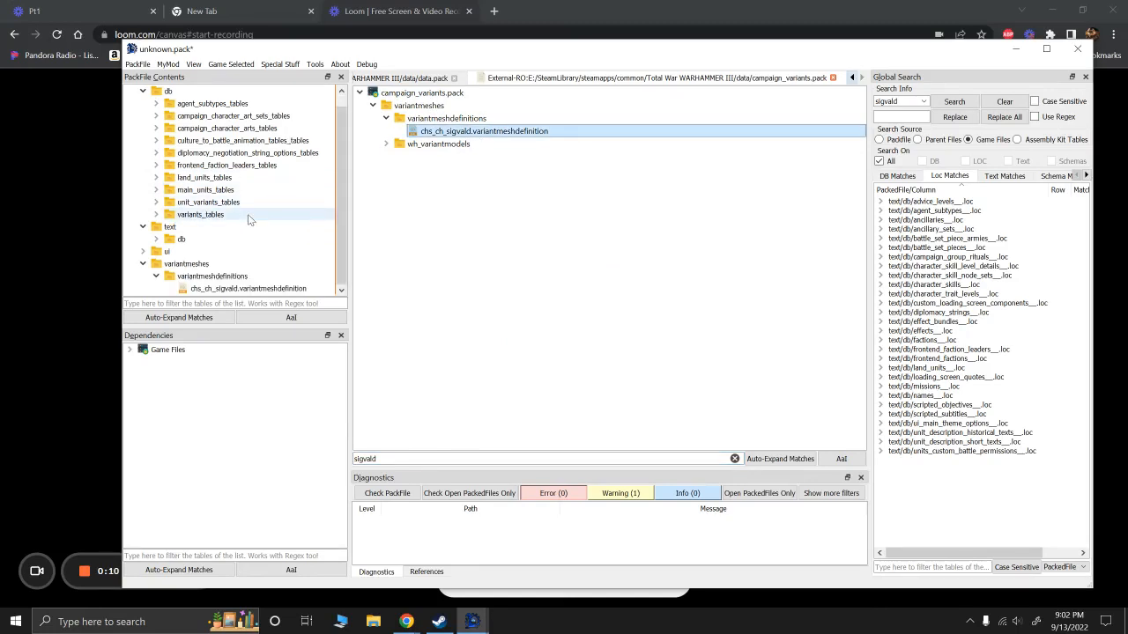
left_click(251, 289)
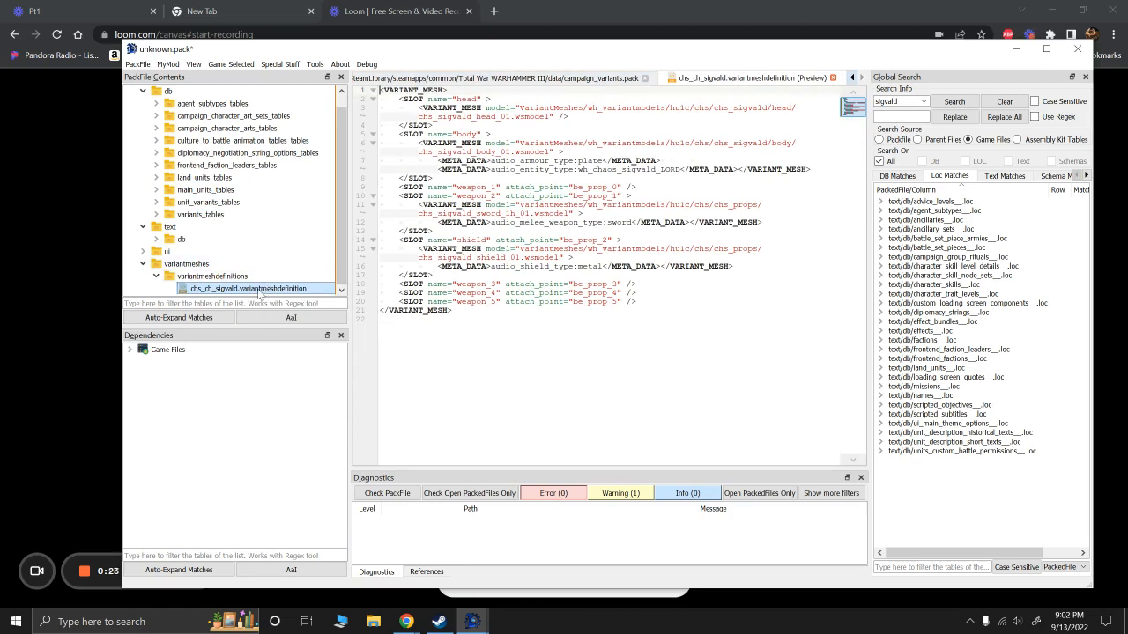
left_click(548, 79)
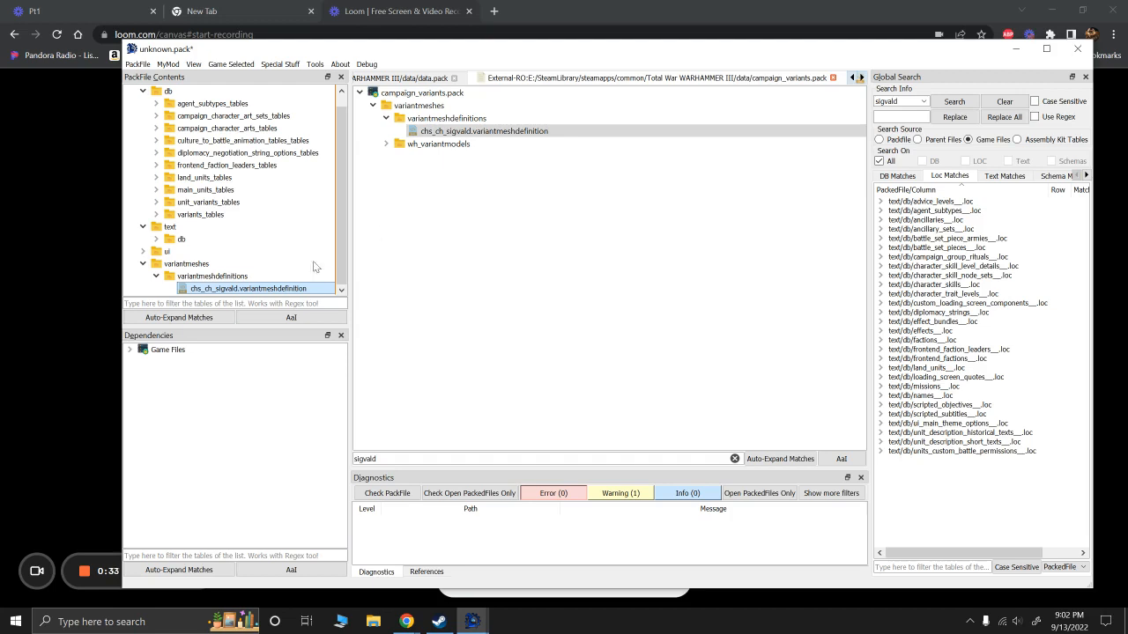
mouse_move(266, 291)
left_click(833, 79)
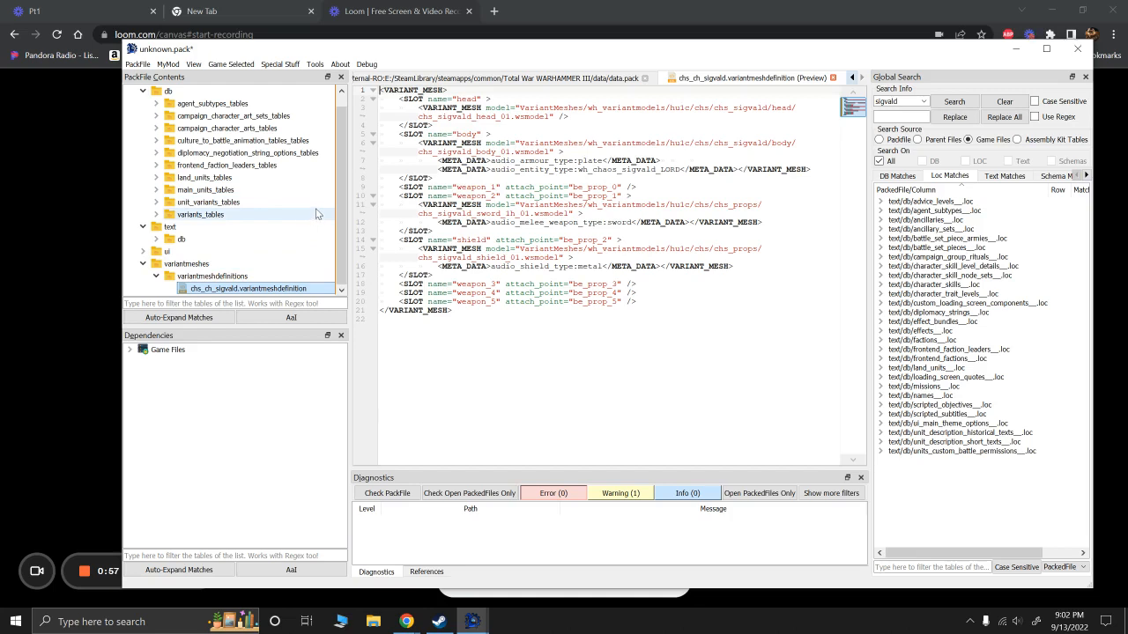
Step: Open WH3 Reskins.pack from the My Mods WH3 folder on the Desktop as a source for adding files to unknown.pack
scroll(274, 216, "up", 1)
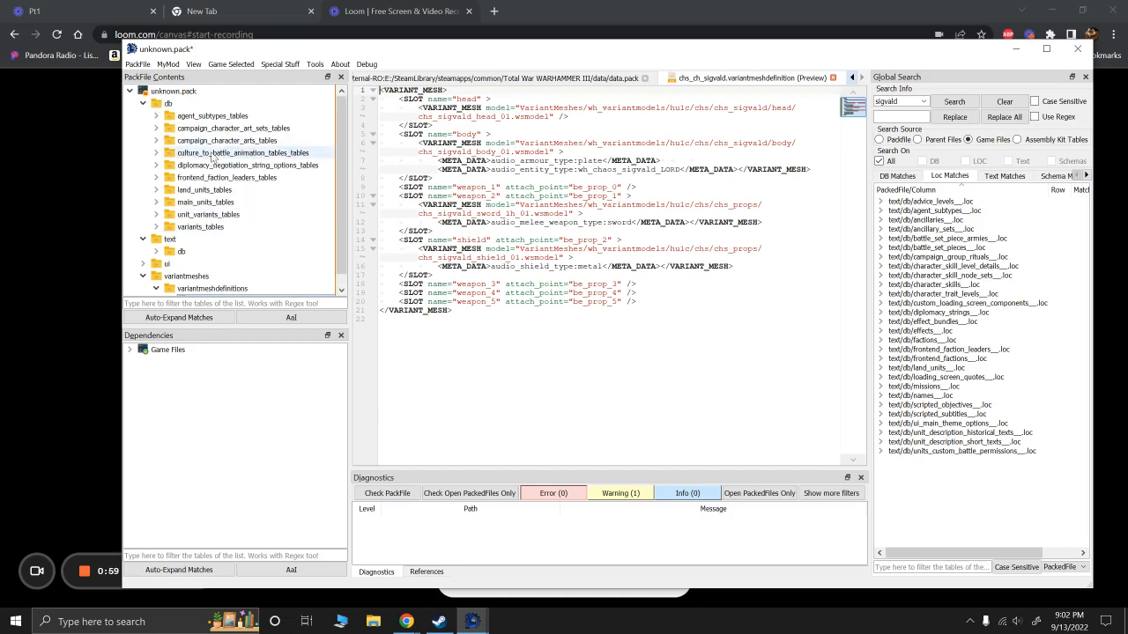
right_click(179, 92)
mouse_move(264, 94)
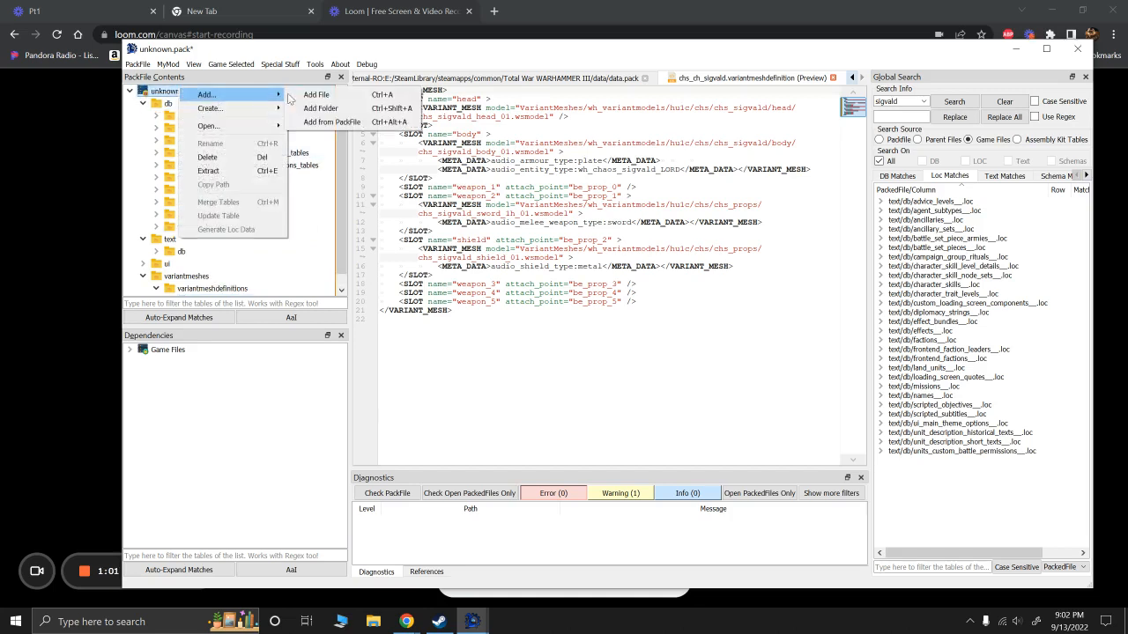
left_click(331, 122)
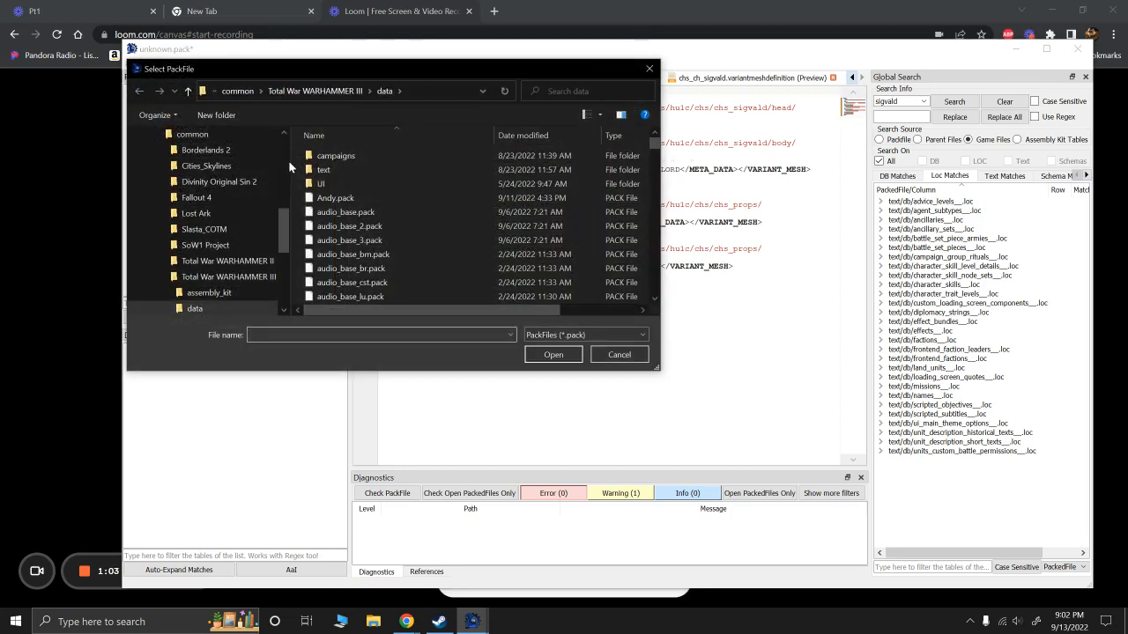
left_click_drag(284, 226, 283, 154)
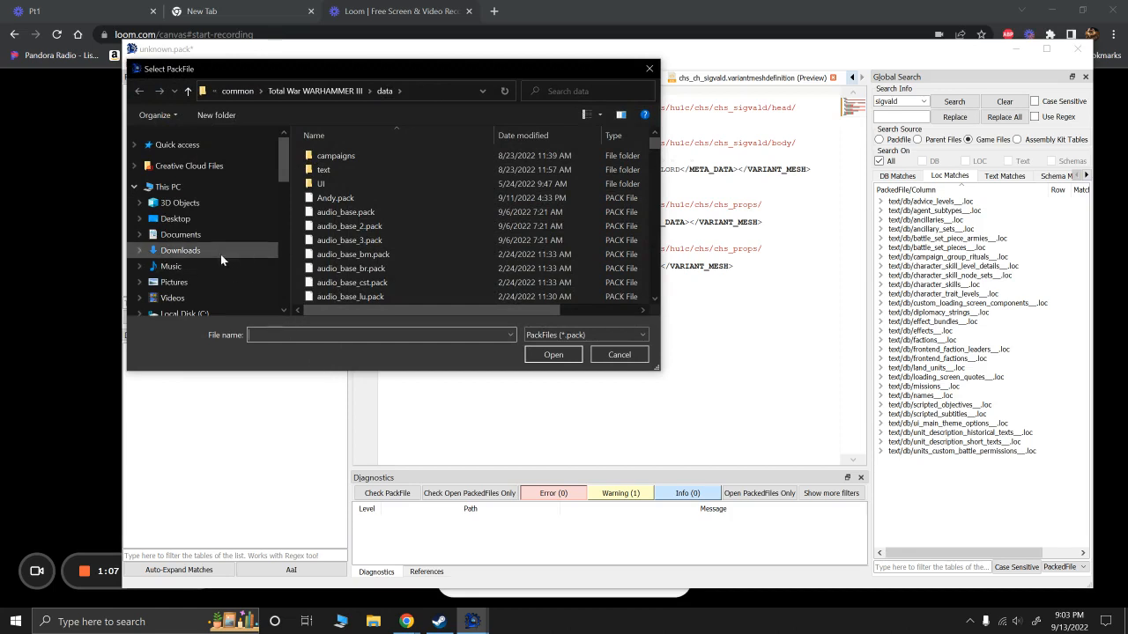
left_click(175, 219)
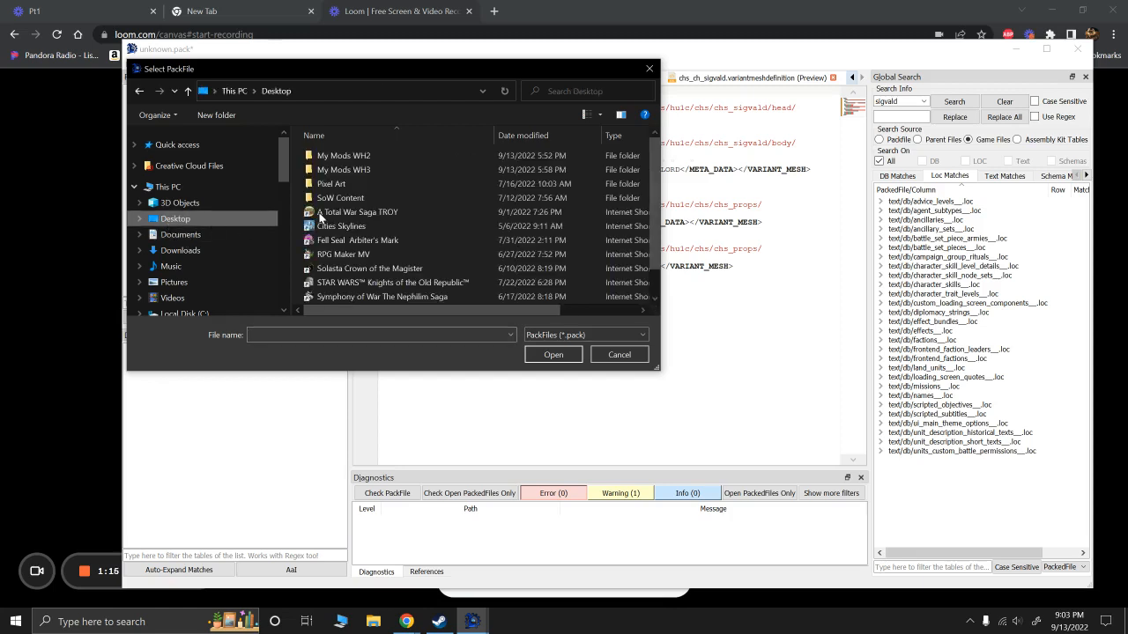
double_click(350, 172)
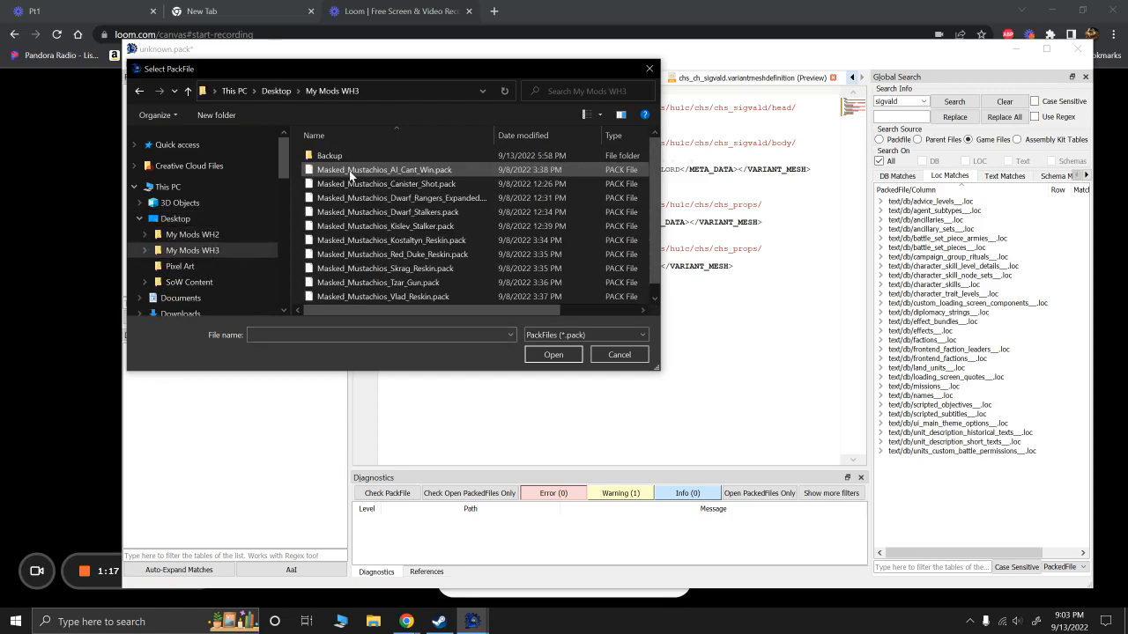
scroll(353, 238, "down", 1)
double_click(355, 297)
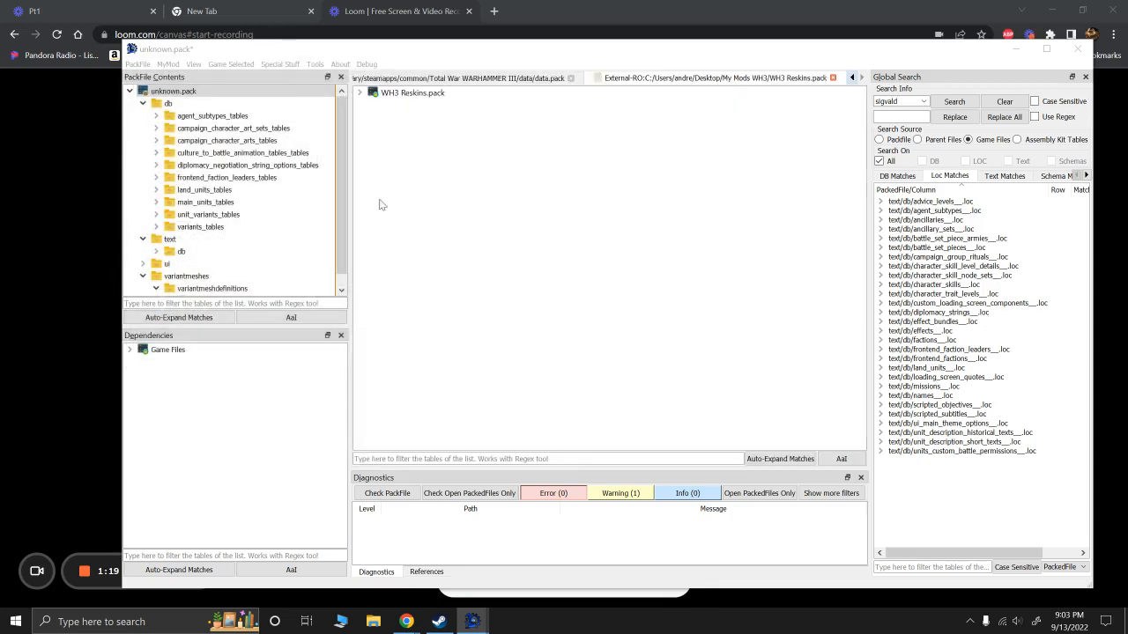
Step: Expand WH3 Reskins.pack down to the folder variantmeshes/wh_variantmodels/hu1c/chs/chs_props
left_click(379, 105)
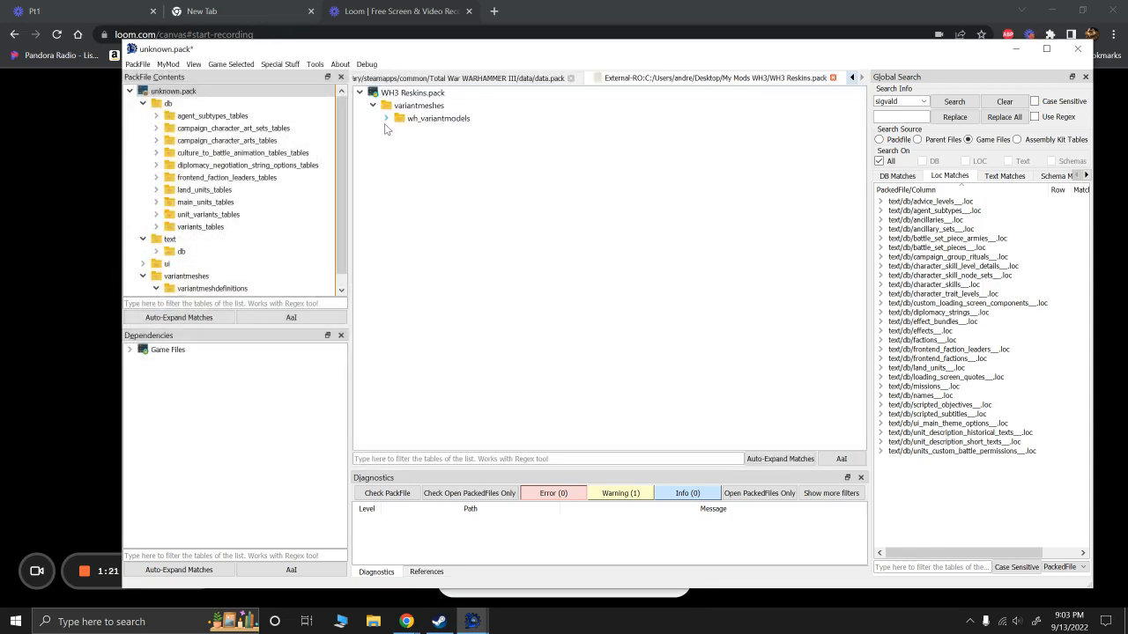
left_click(386, 118)
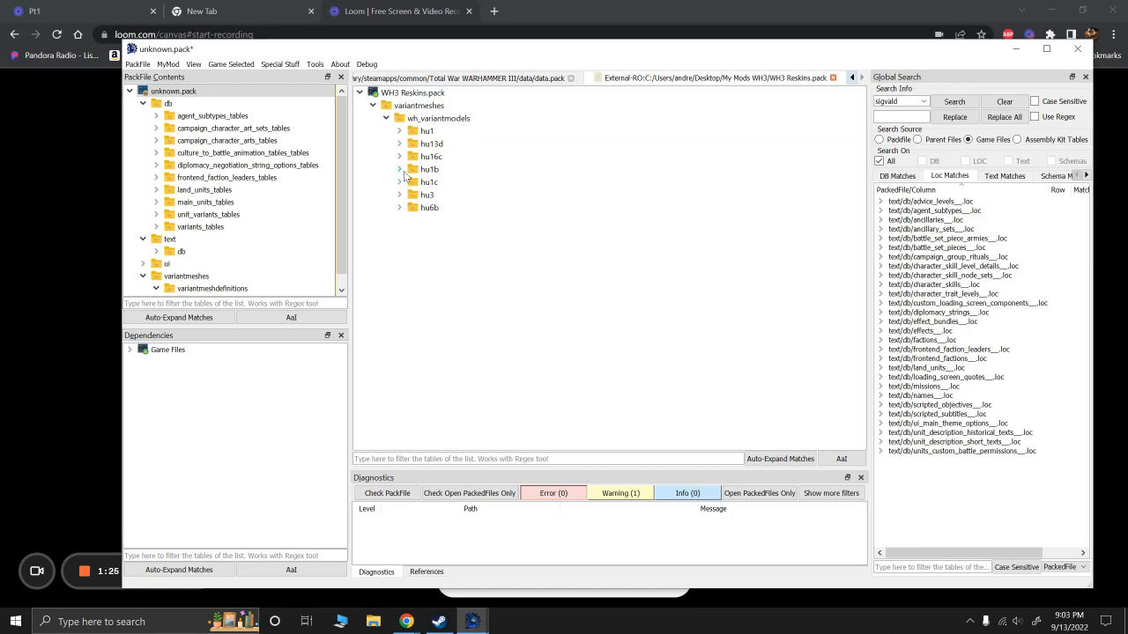
left_click(399, 182)
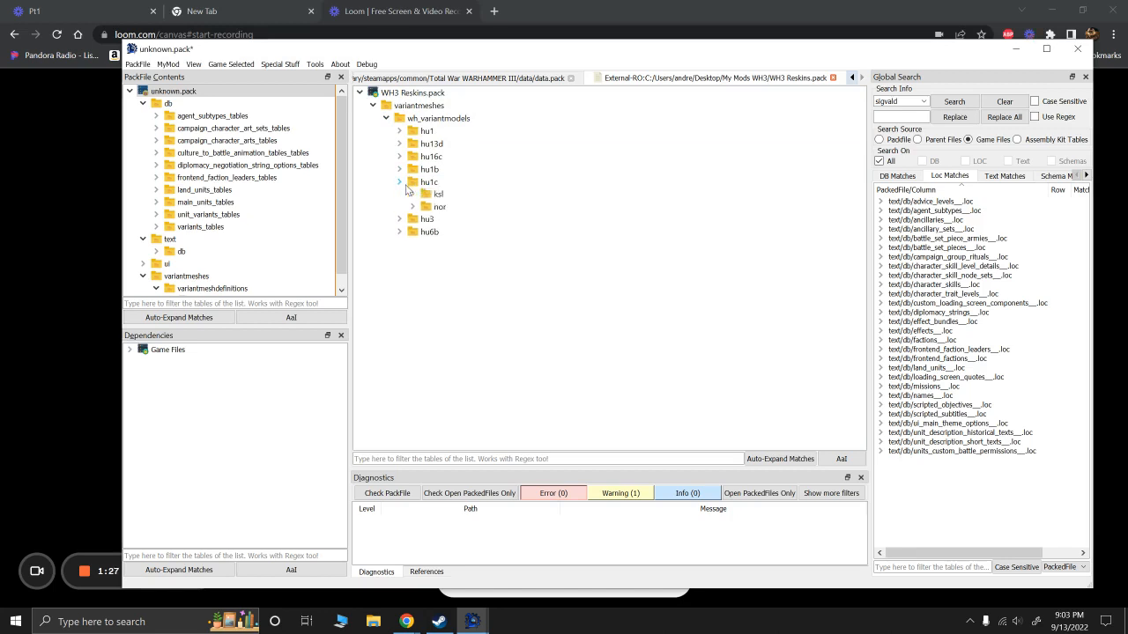
left_click(413, 194)
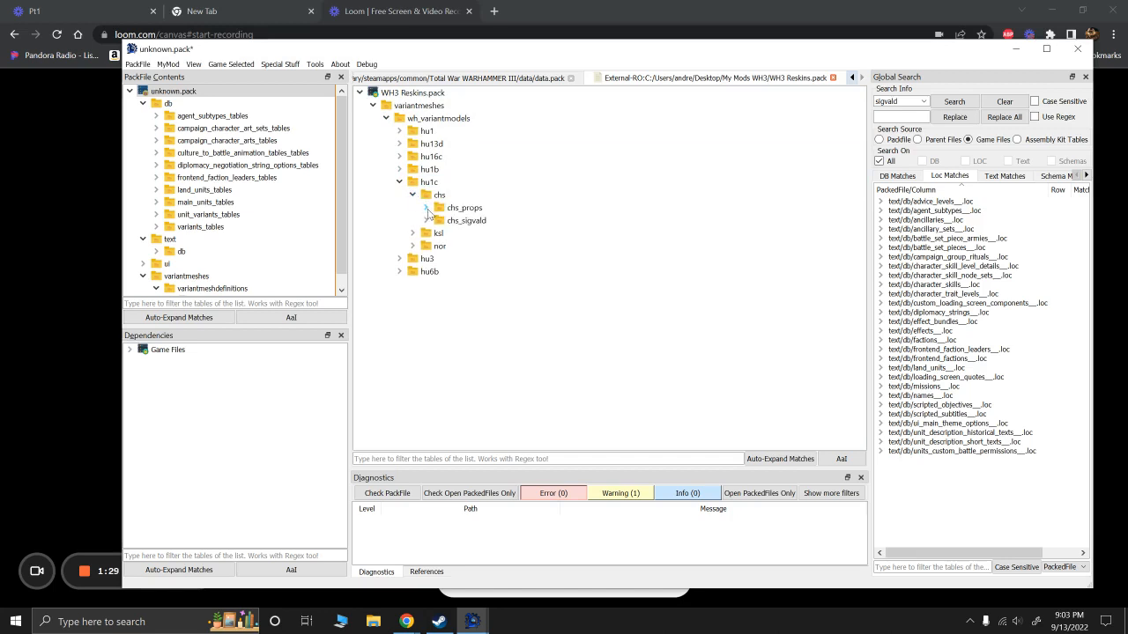
left_click(426, 209)
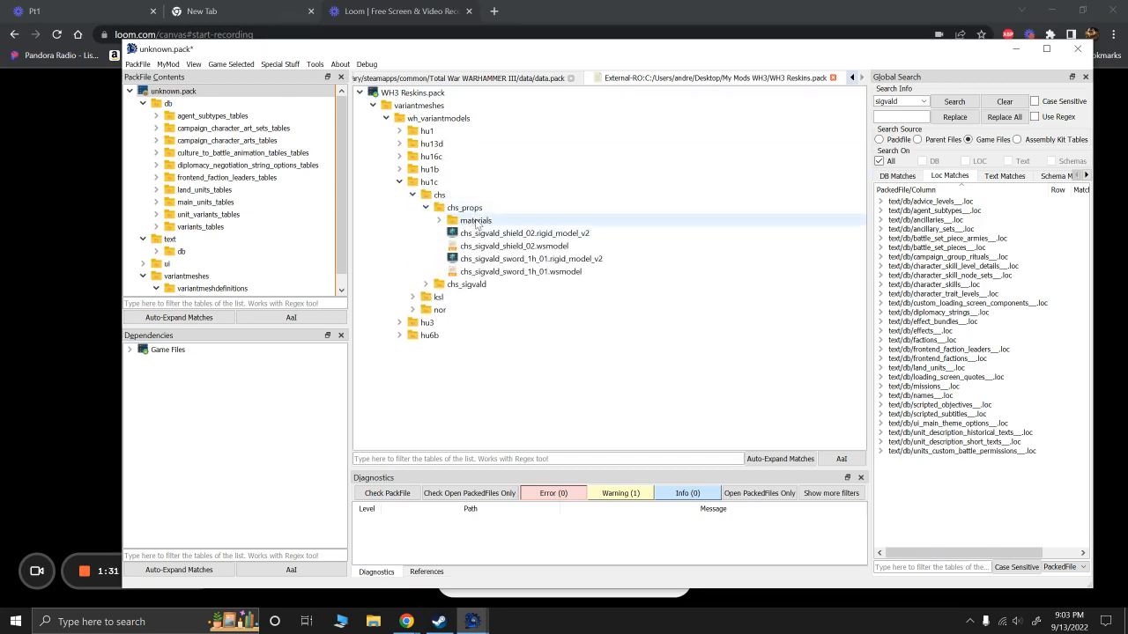
Step: Add the chs_props materials folder and the chs_sigvald_shield_02 and chs_sigvald_sword_1h_01 rigid_model_v2 and wsmodel files to unknown.pack
left_click(499, 236)
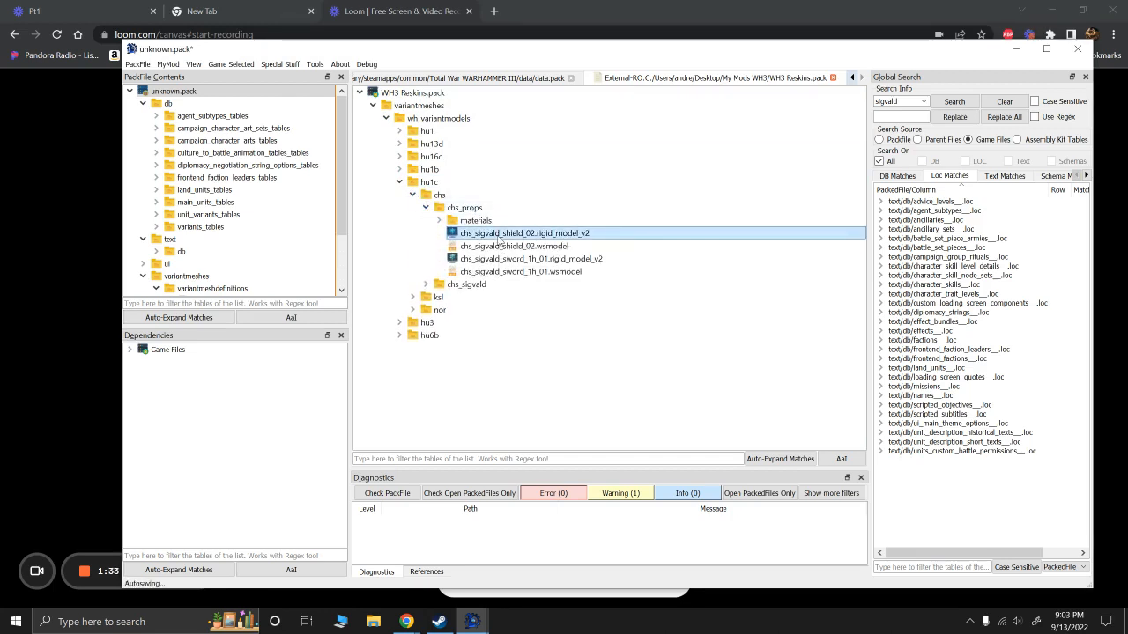
left_click(494, 250)
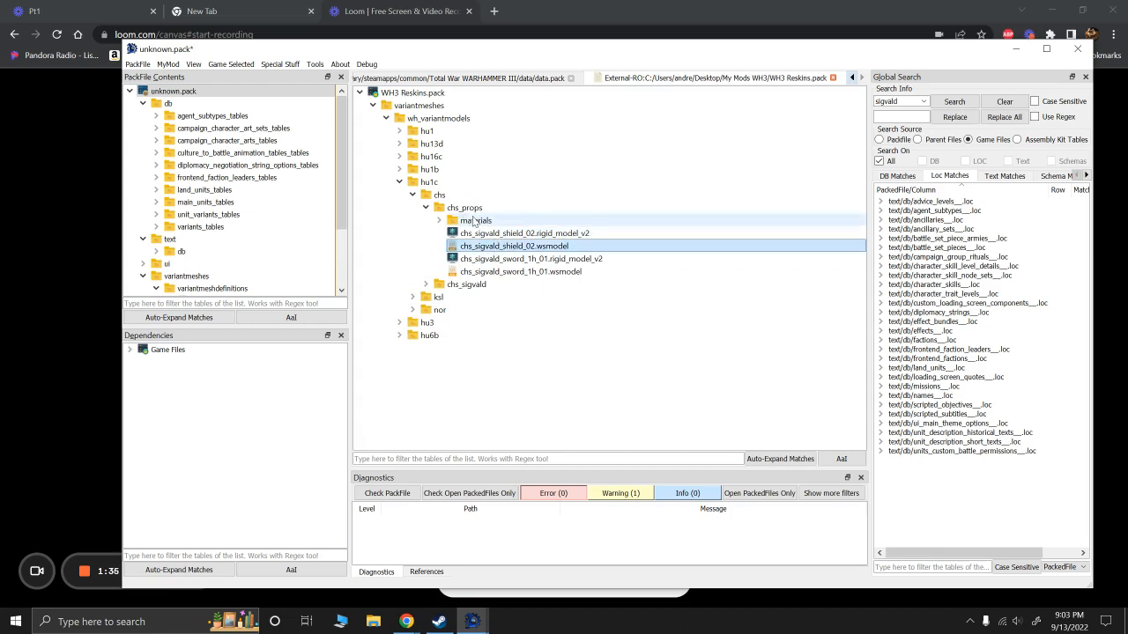
left_click(474, 223)
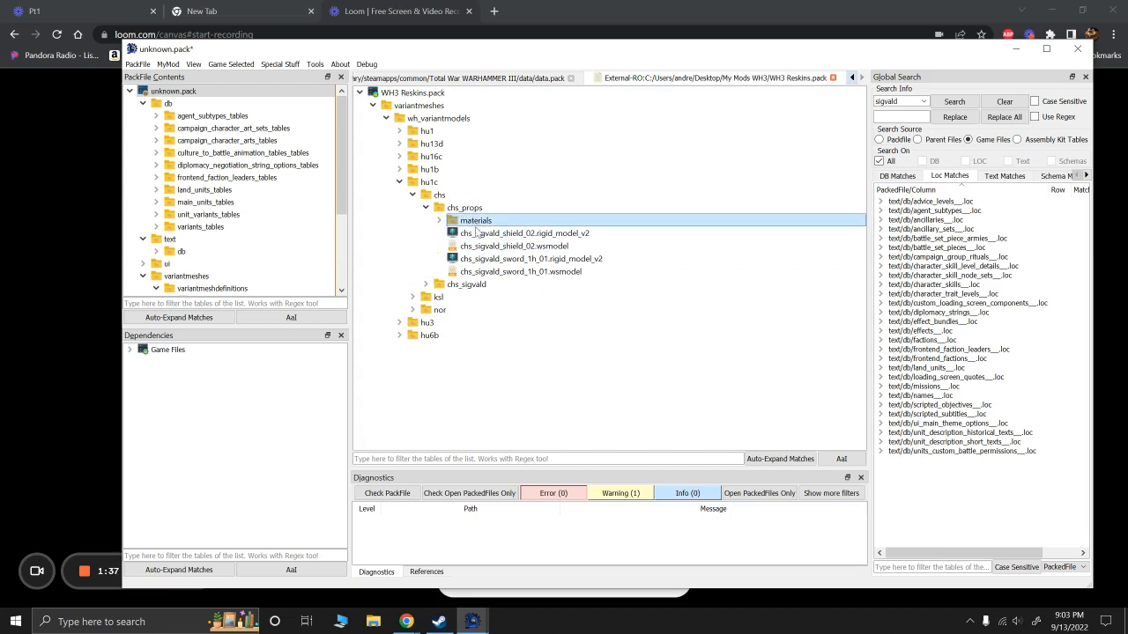
left_click(489, 259)
left_click(490, 271)
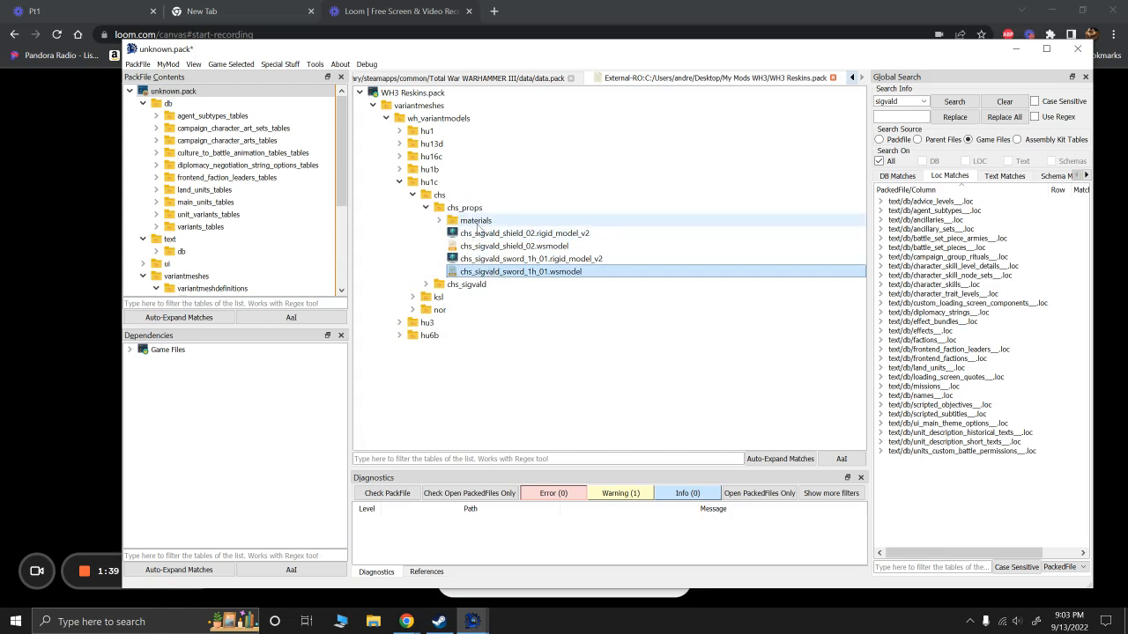
left_click(439, 220)
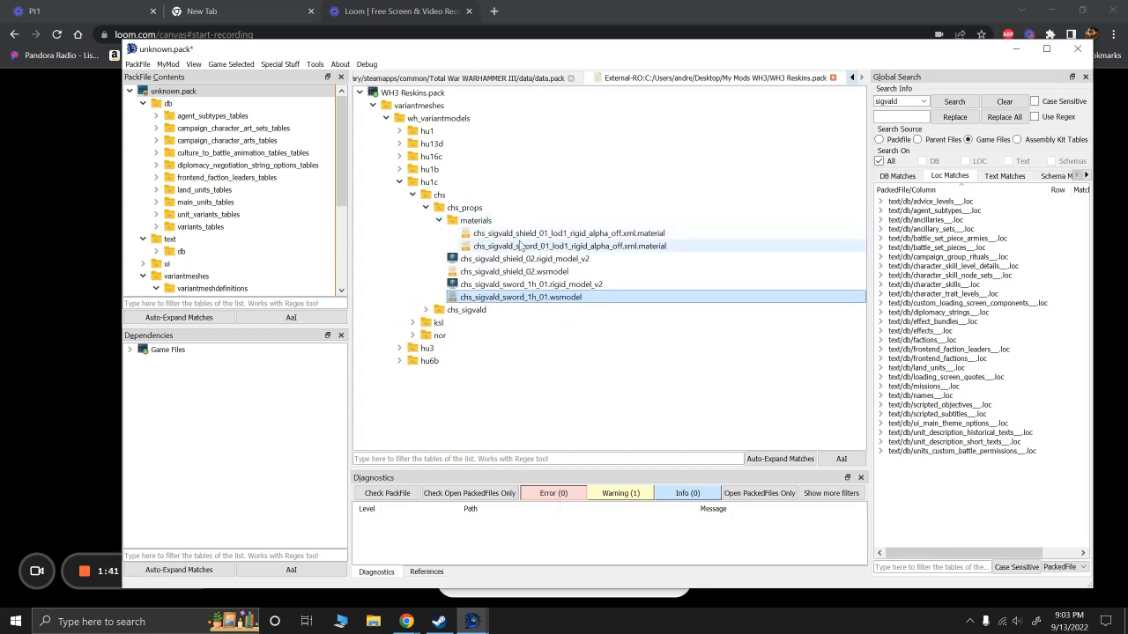
left_click(427, 209)
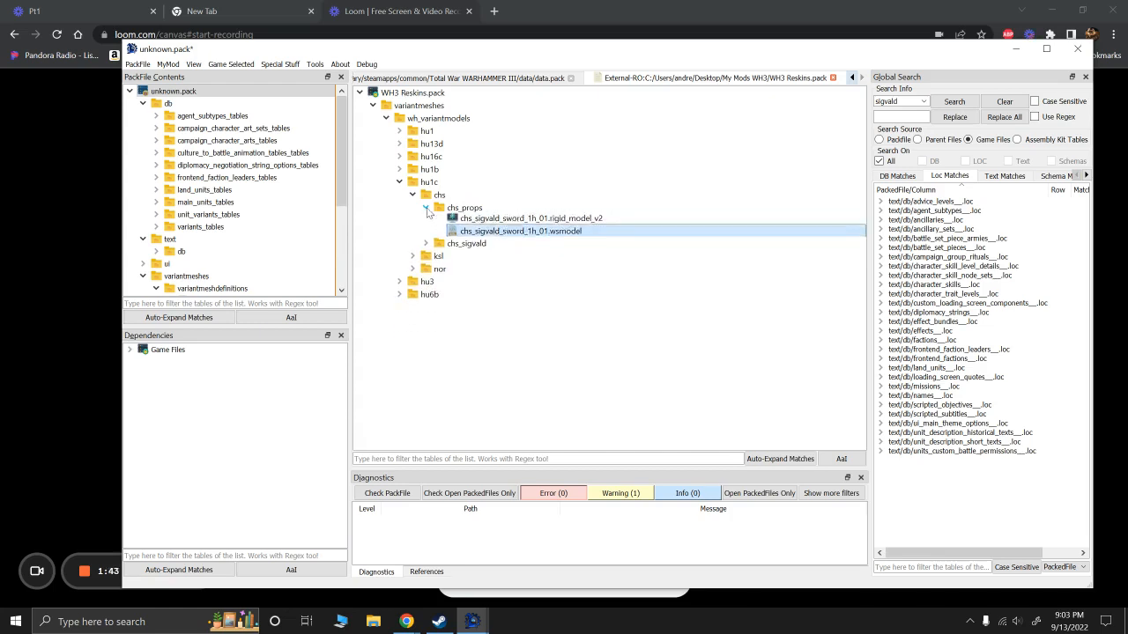
Step: Widen the contents list of unknown.pack to examine the full names of the imported chs_props files
scroll(196, 209, "down", 3)
scroll(203, 220, "down", 1)
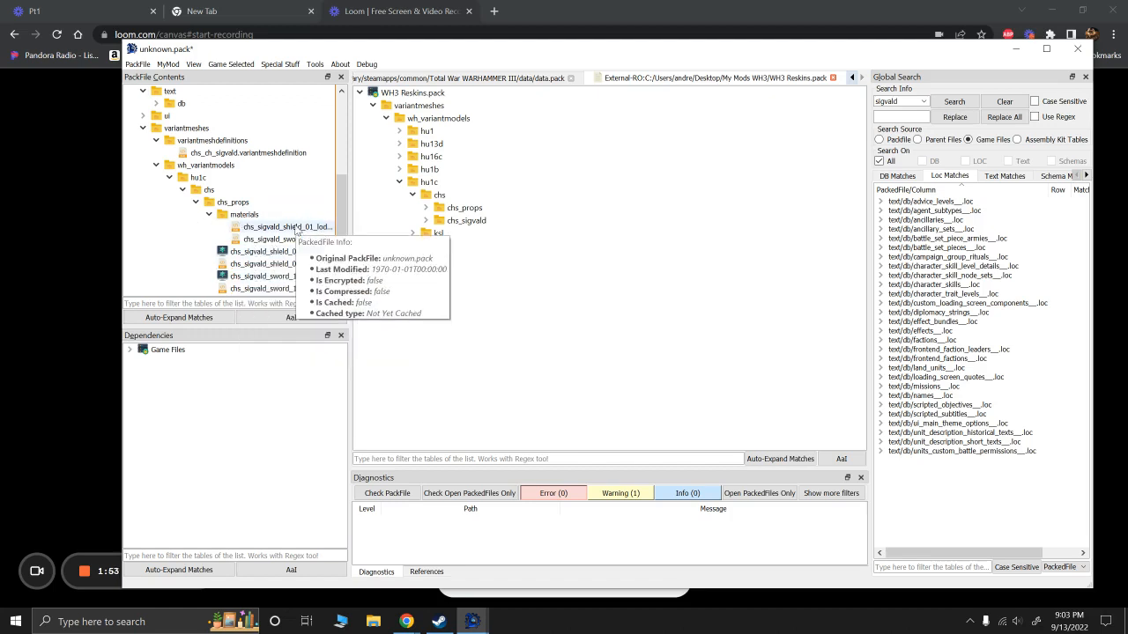
left_click_drag(349, 235, 463, 240)
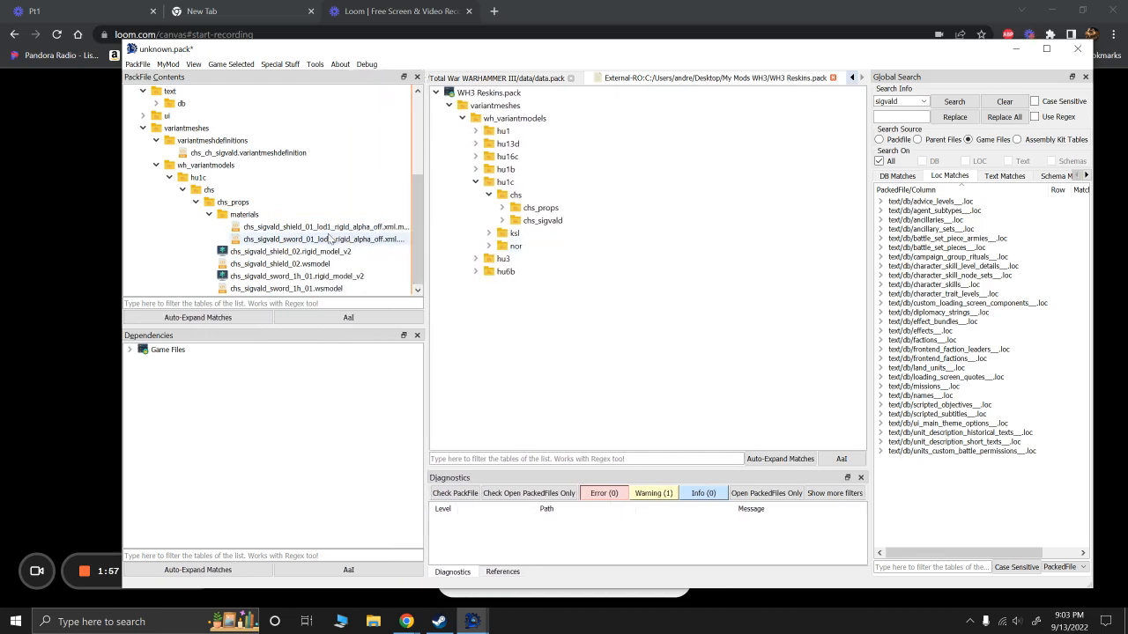
Step: Add the chs_sigvald body materials folder and the chs_sigvald_body_01 rigid_model_v2 and wsmodel files from WH3 Reskins.pack to unknown.pack
left_click(210, 215)
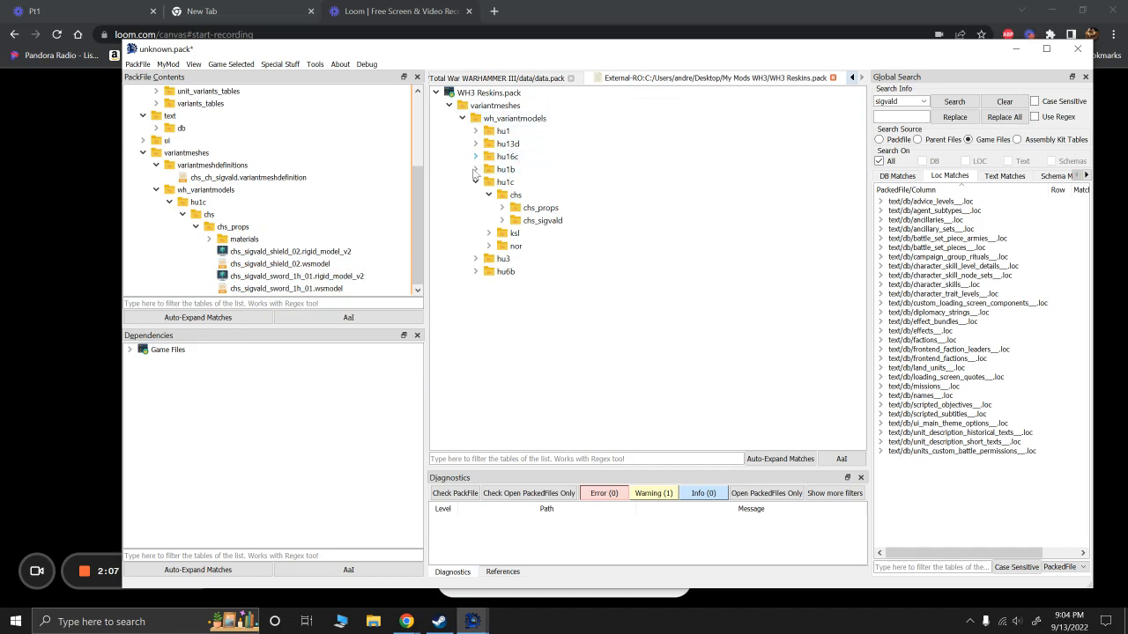
left_click(503, 220)
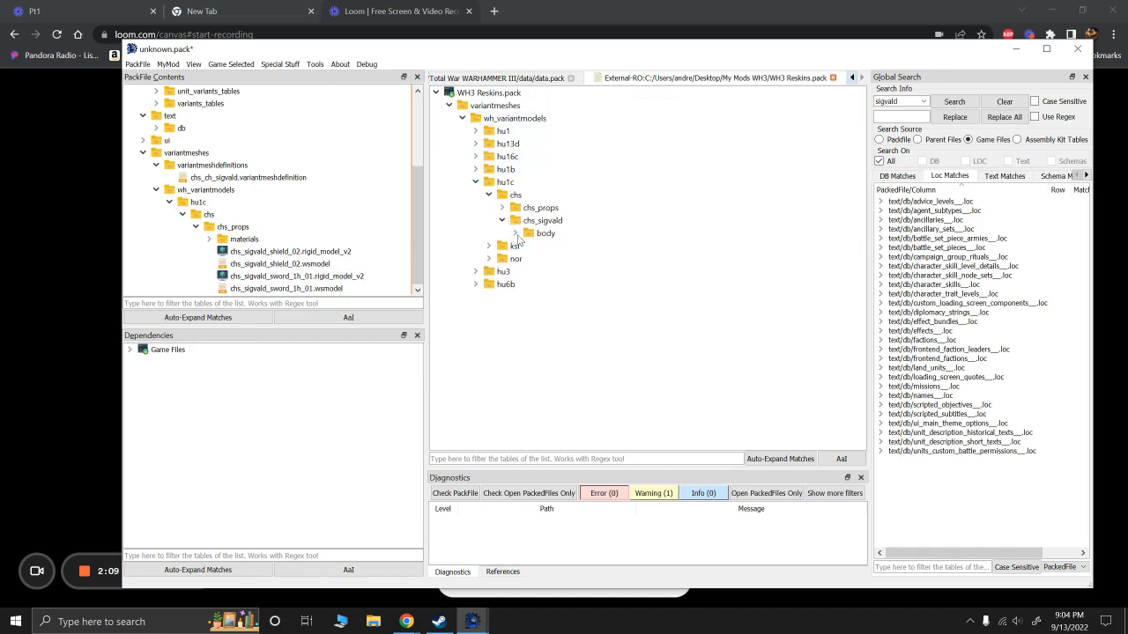
left_click(516, 233)
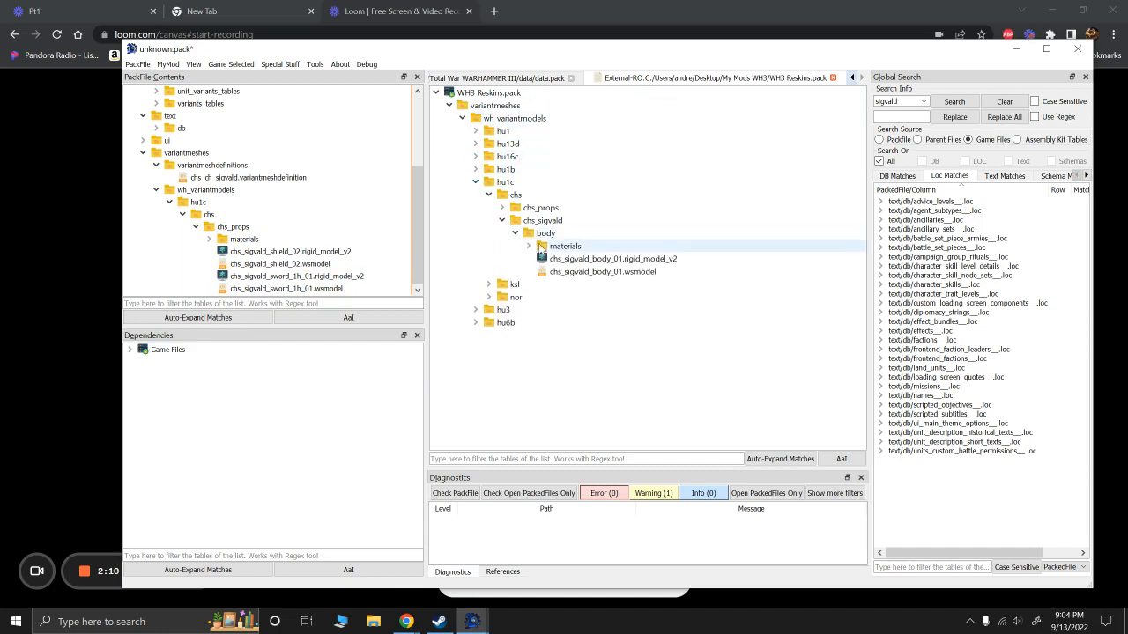
left_click(578, 272)
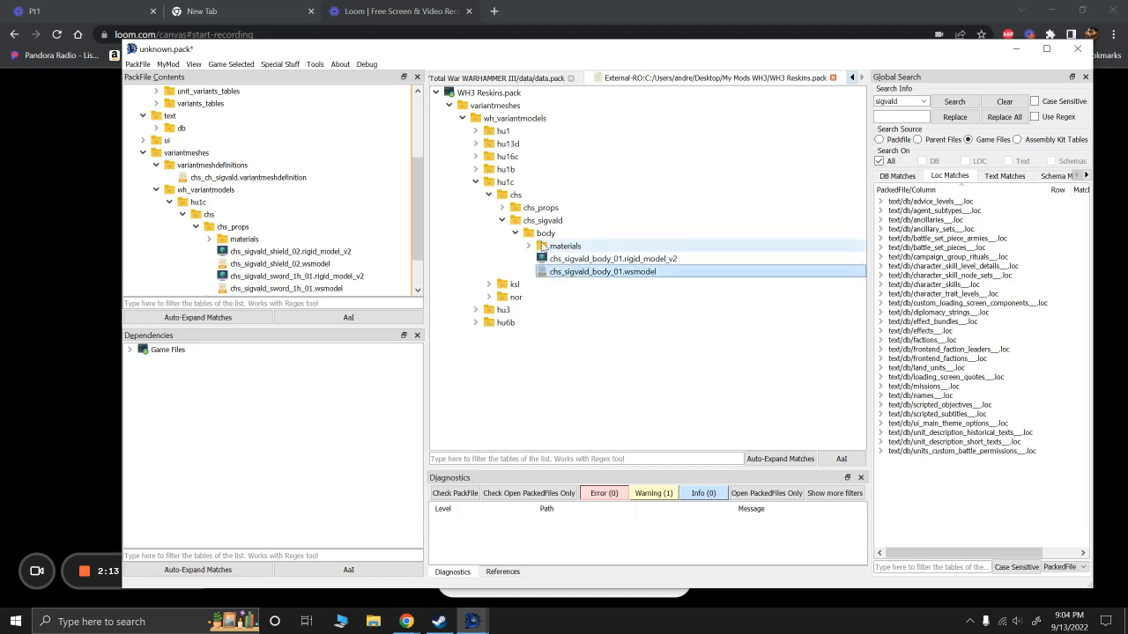
left_click_drag(541, 246, 291, 256)
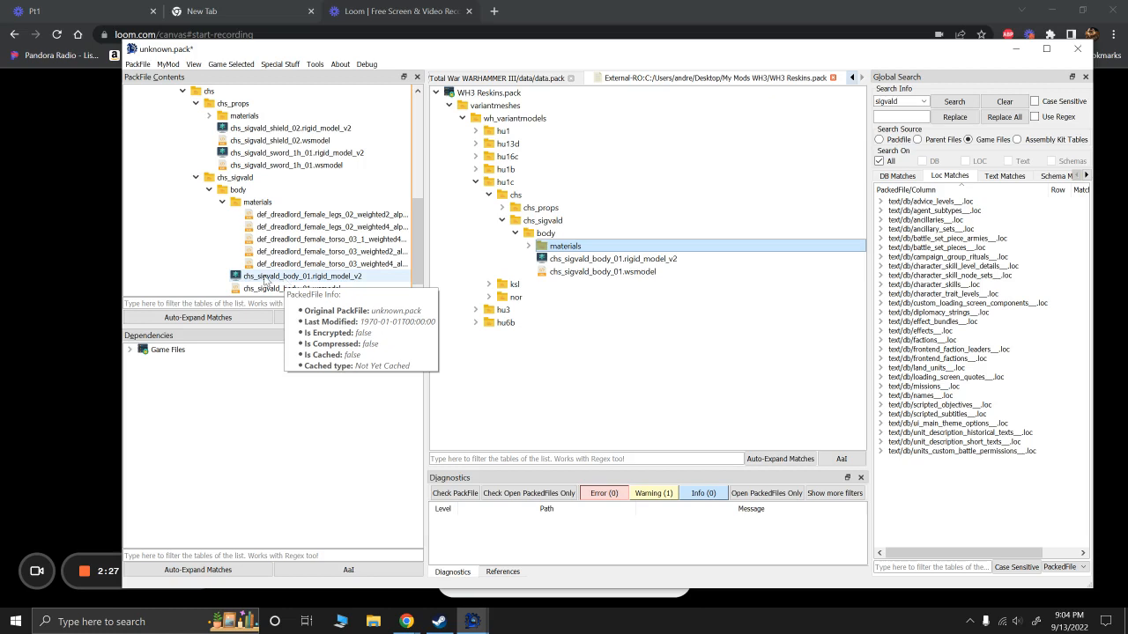
Step: Rename the imported body rigid model in unknown.pack as chs_sigvald_body_02.rigid_model_v2
left_click(310, 278)
right_click(310, 278)
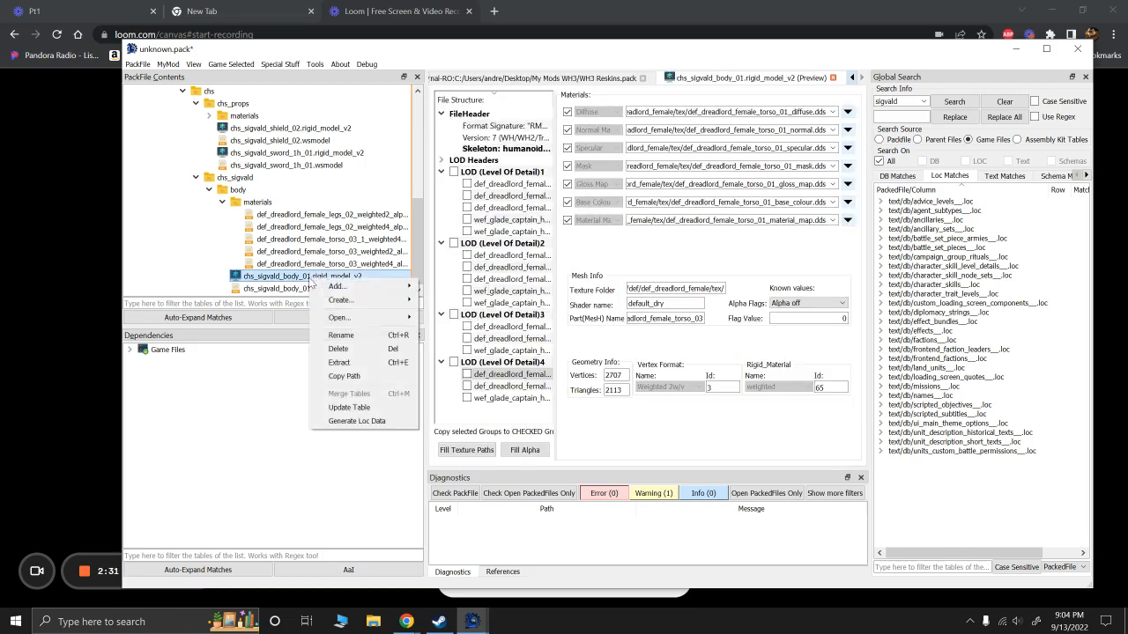
left_click(348, 335)
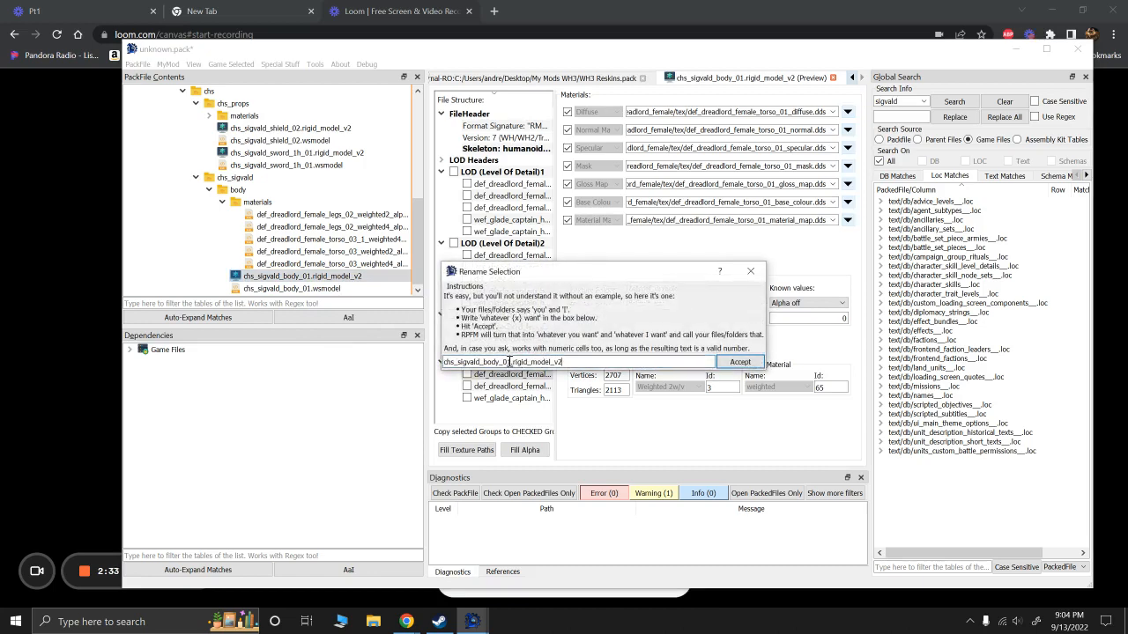
type("2")
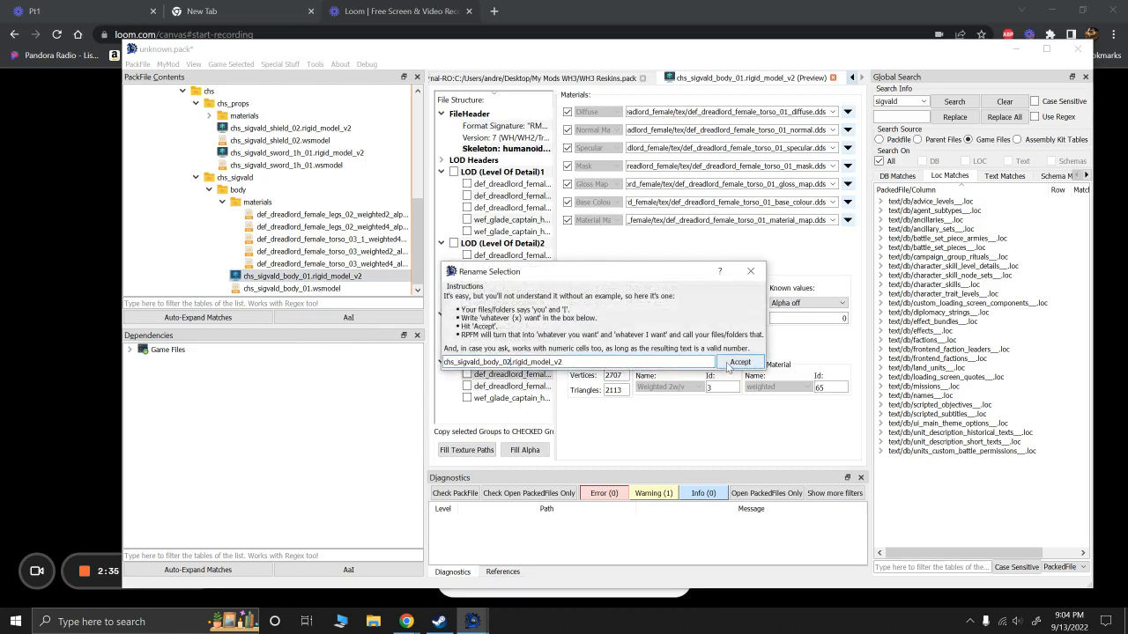
left_click(739, 362)
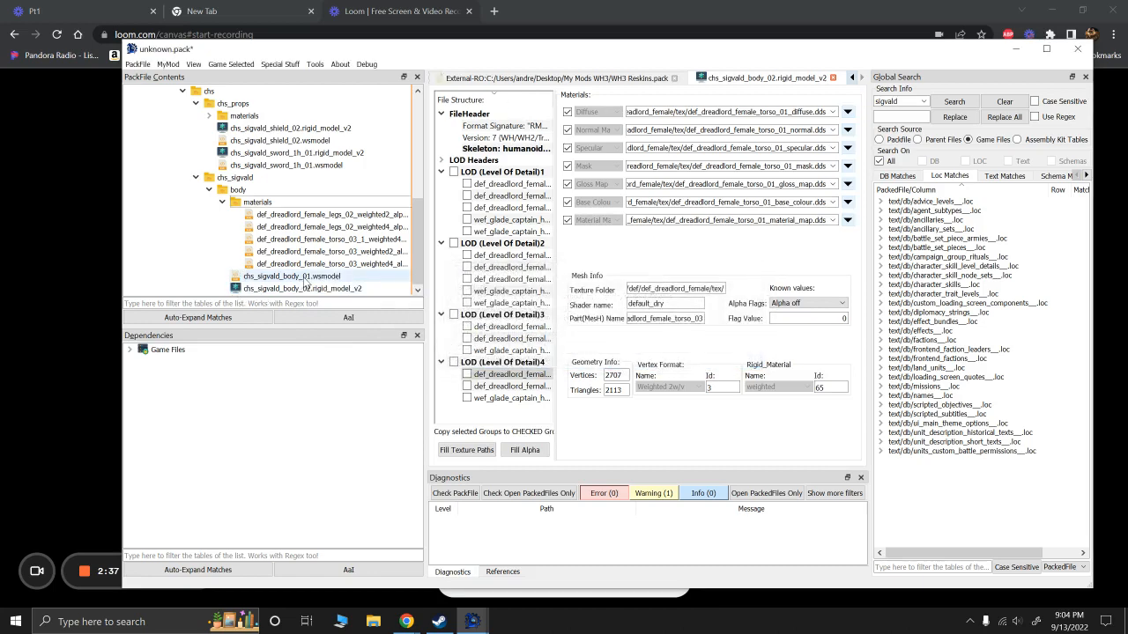
Step: Point the geometry path in chs_sigvald_body_01.wsmodel to chs_sigvald_body_02.rigid_model_v2
left_click(304, 277)
right_click(302, 275)
left_click(363, 268)
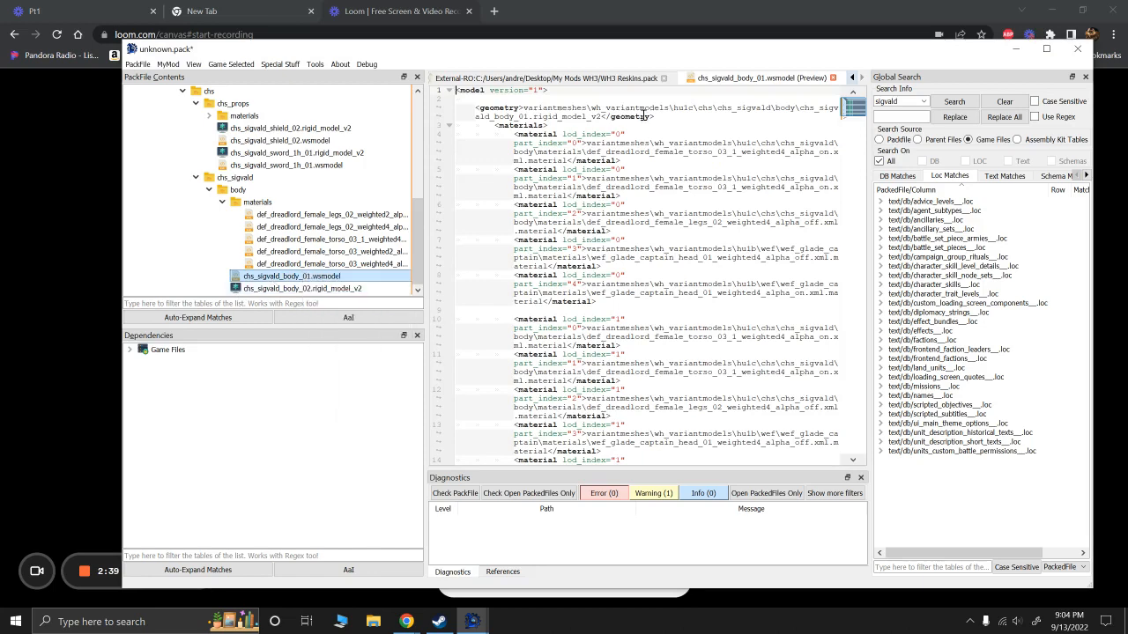
left_click(718, 143)
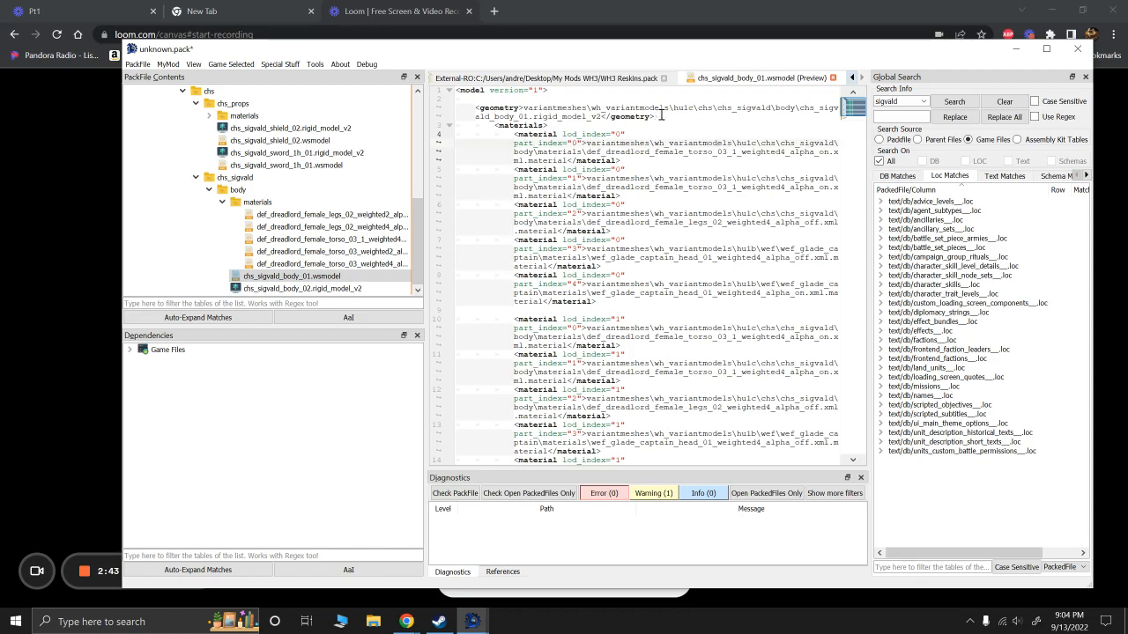
double_click(526, 116)
type("2")
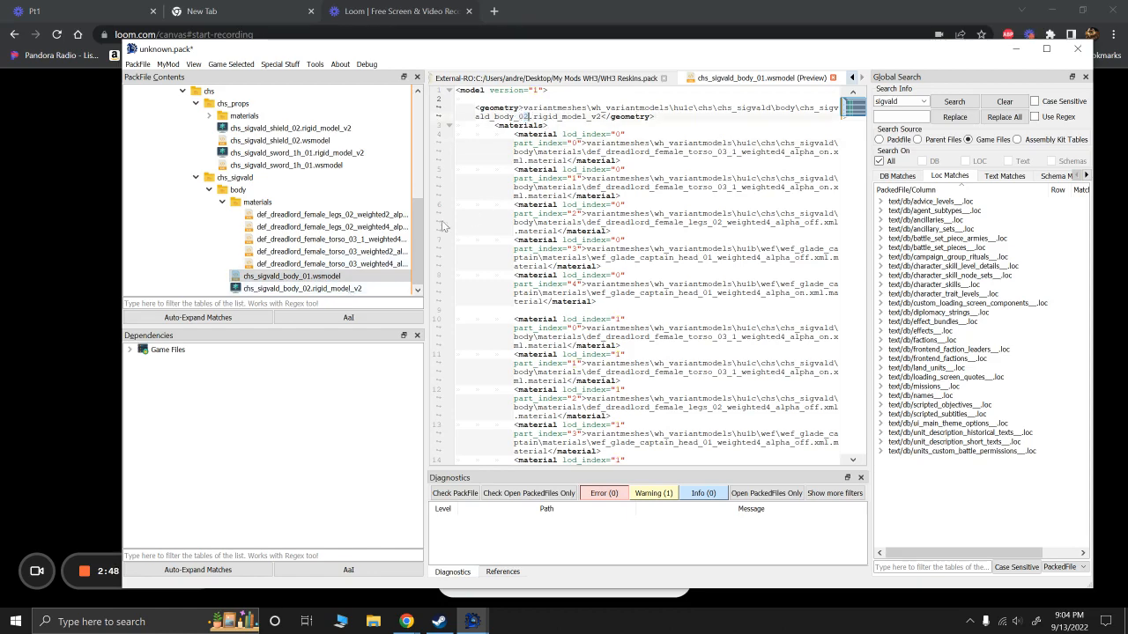
Step: Rename the imported body wsmodel file as chs_sigvald_body_02.wsmodel
right_click(297, 276)
left_click(332, 332)
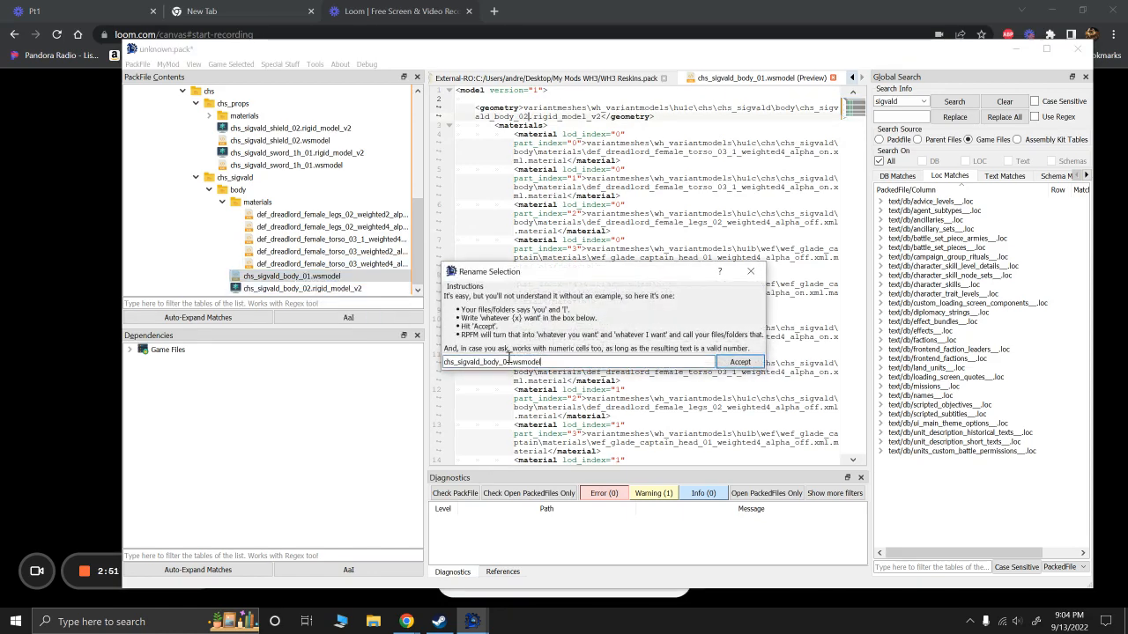
left_click(727, 362)
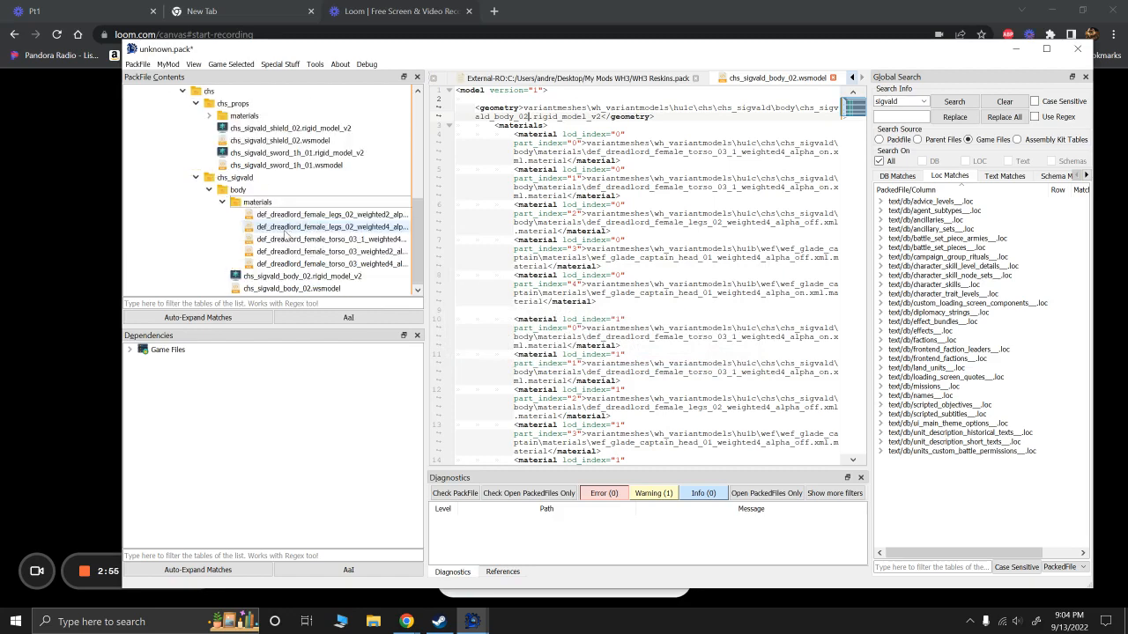
Step: Point the geometry path in chs_sigvald_sword_1h_01.wsmodel to chs_sigvald_sword_1h_02.rigid_model_v2
left_click(223, 203)
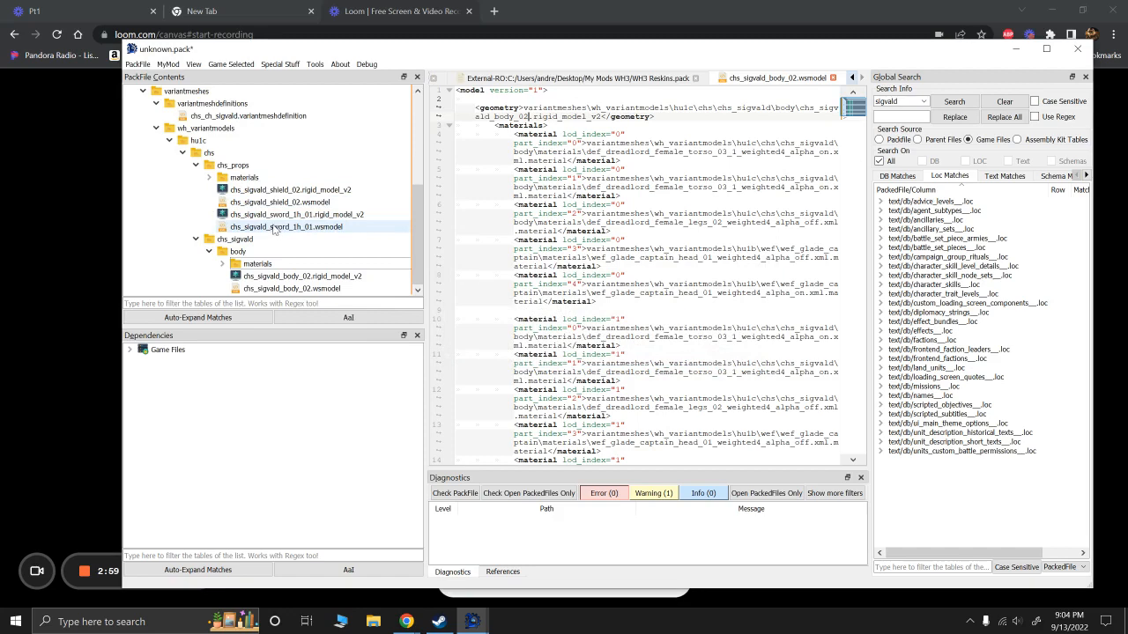
left_click(274, 227)
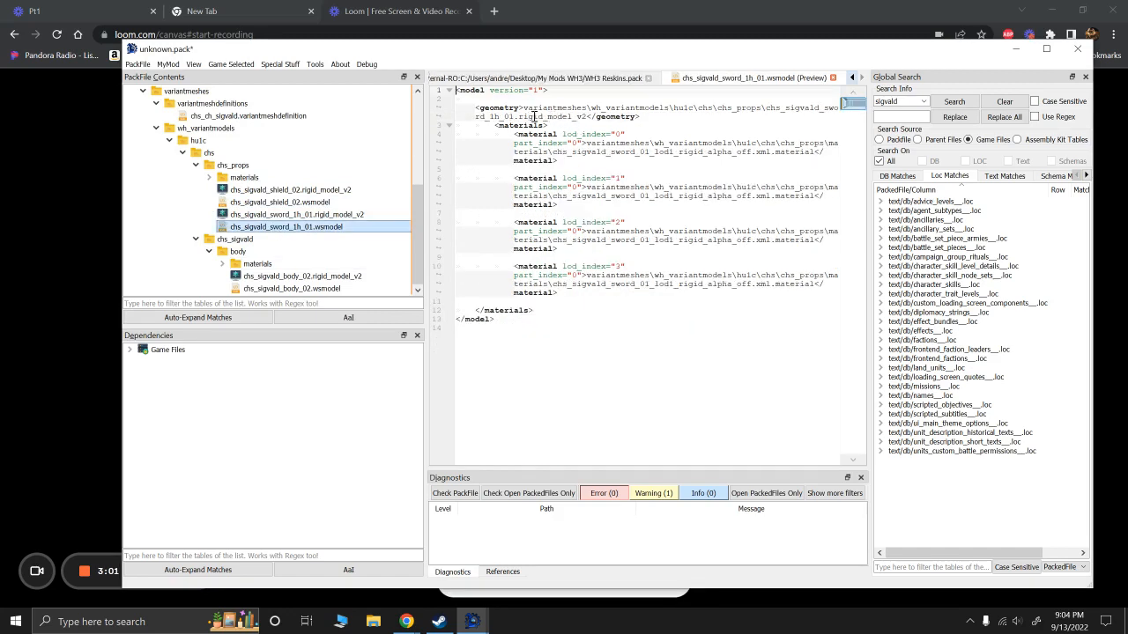
left_click(511, 116)
key("BackSpace")
type("2")
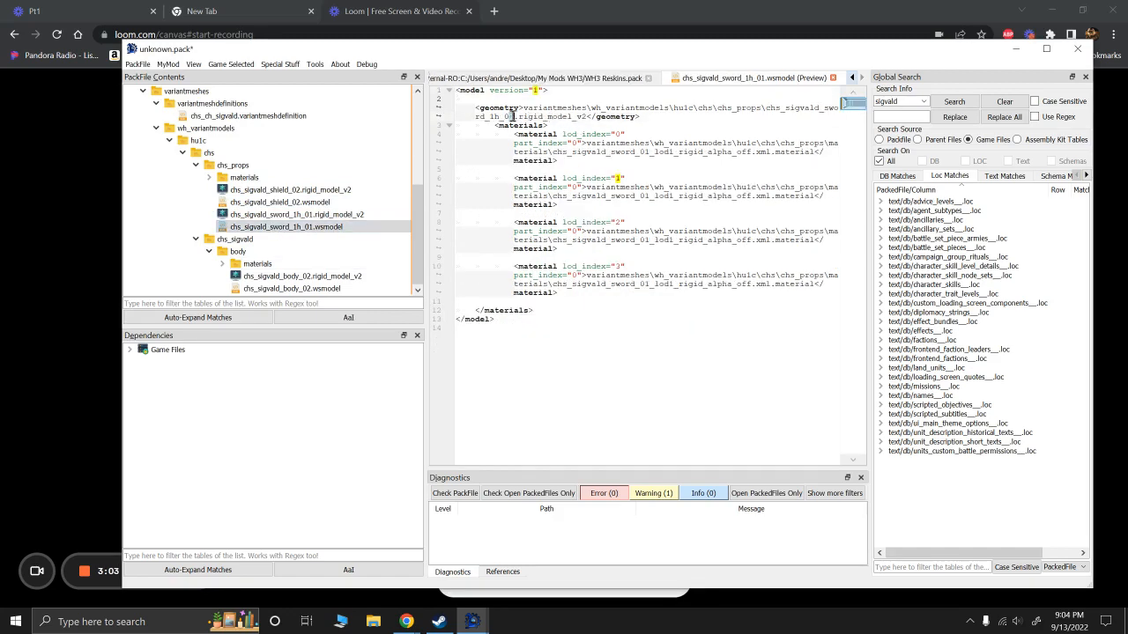
Step: Rename the sword's wsmodel and rigid_model_v2 files in chs_props as chs_sigvald_sword_1h_02, keeping their extensions
right_click(280, 227)
left_click(315, 280)
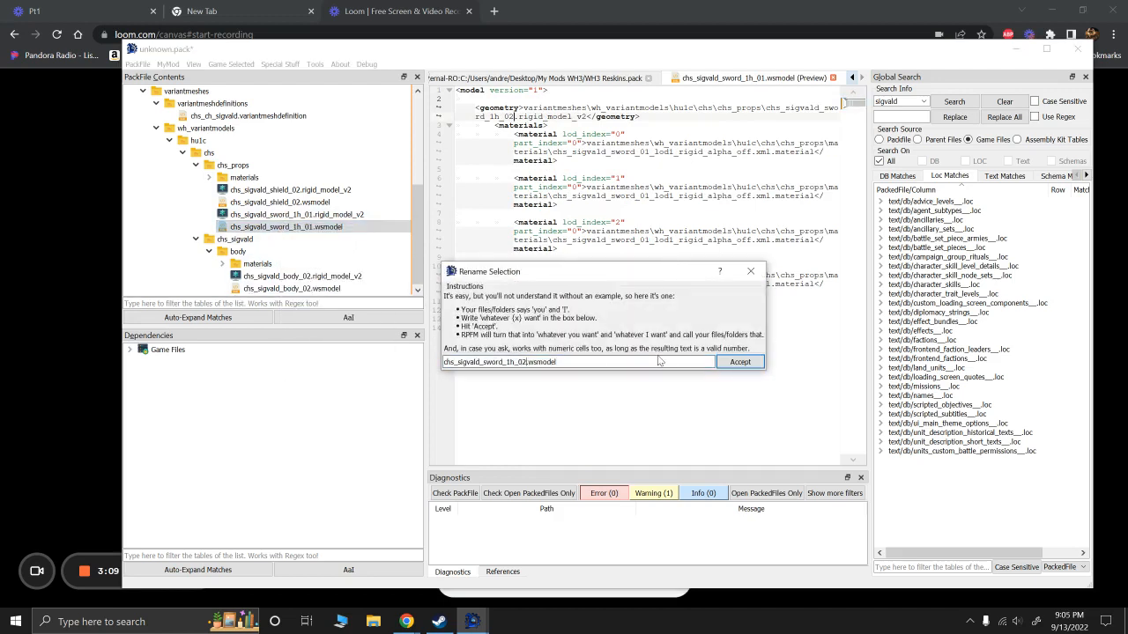
left_click(739, 362)
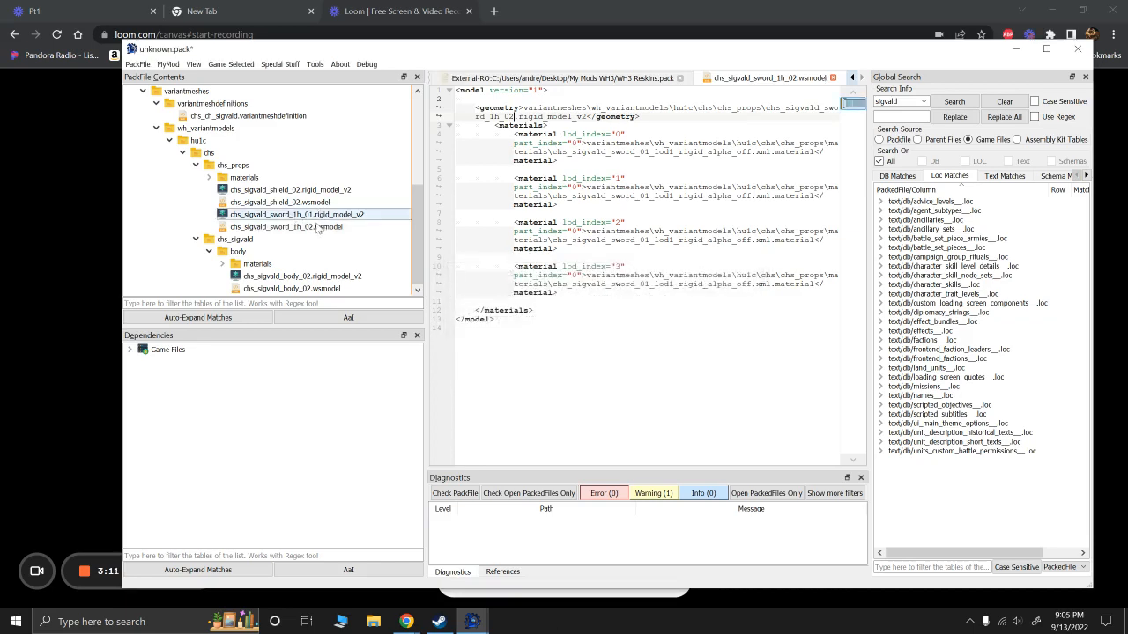
right_click(315, 217)
left_click(429, 404)
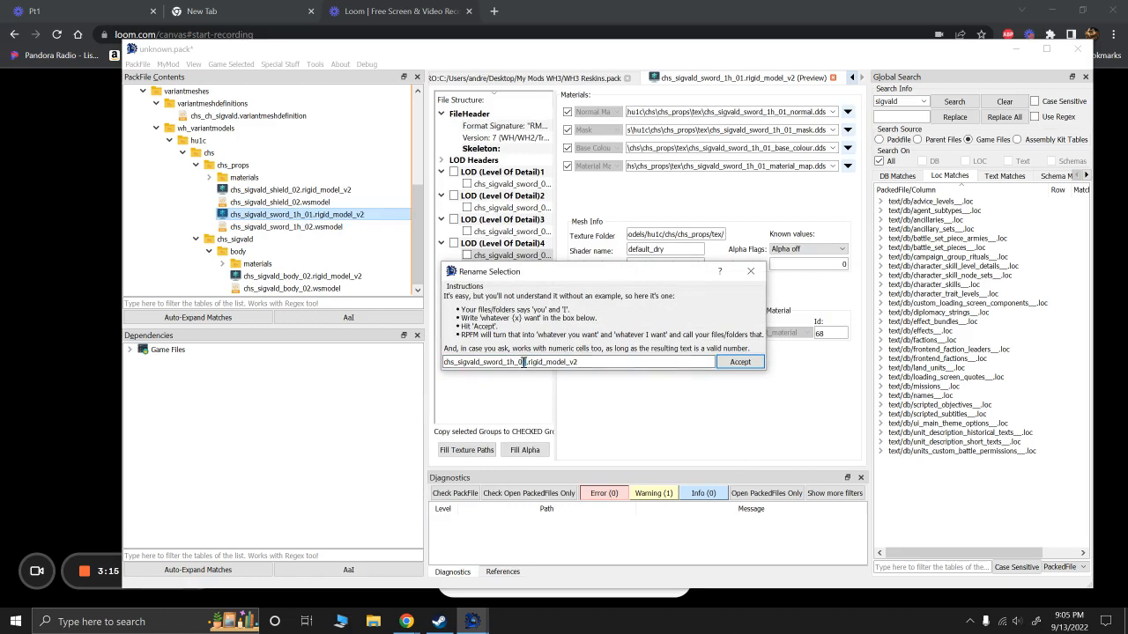
left_click(721, 363)
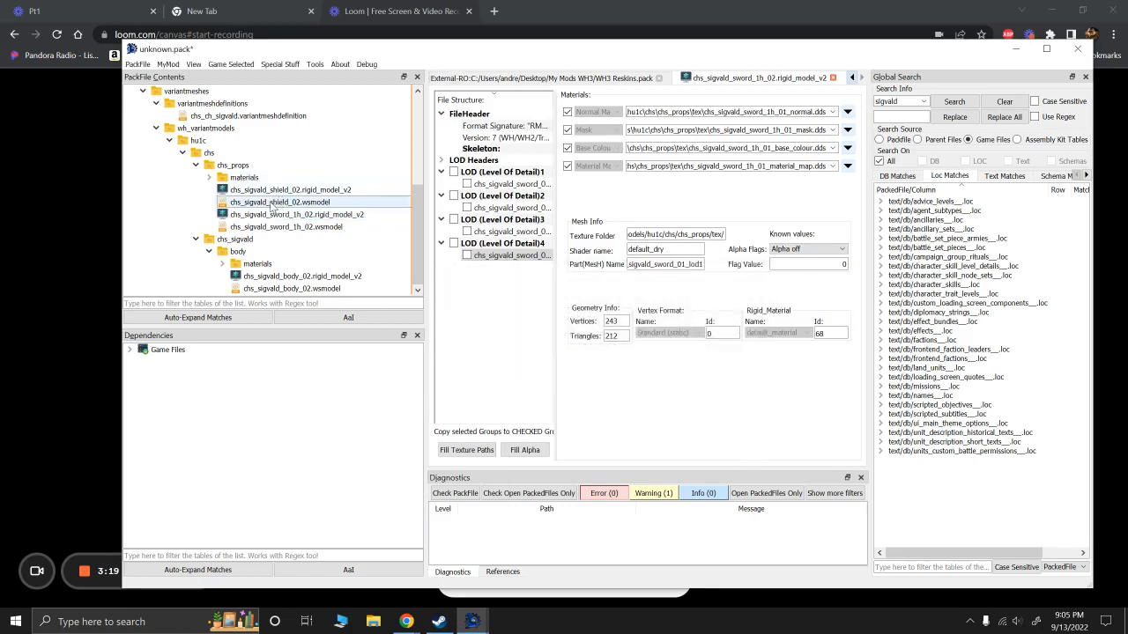
Step: Review the chs_sigvald_shield_02 wsmodel and rigid_model_v2 files and preview the chaos_sigvald.png faction leader portrait in unknown.pack
left_click(273, 203)
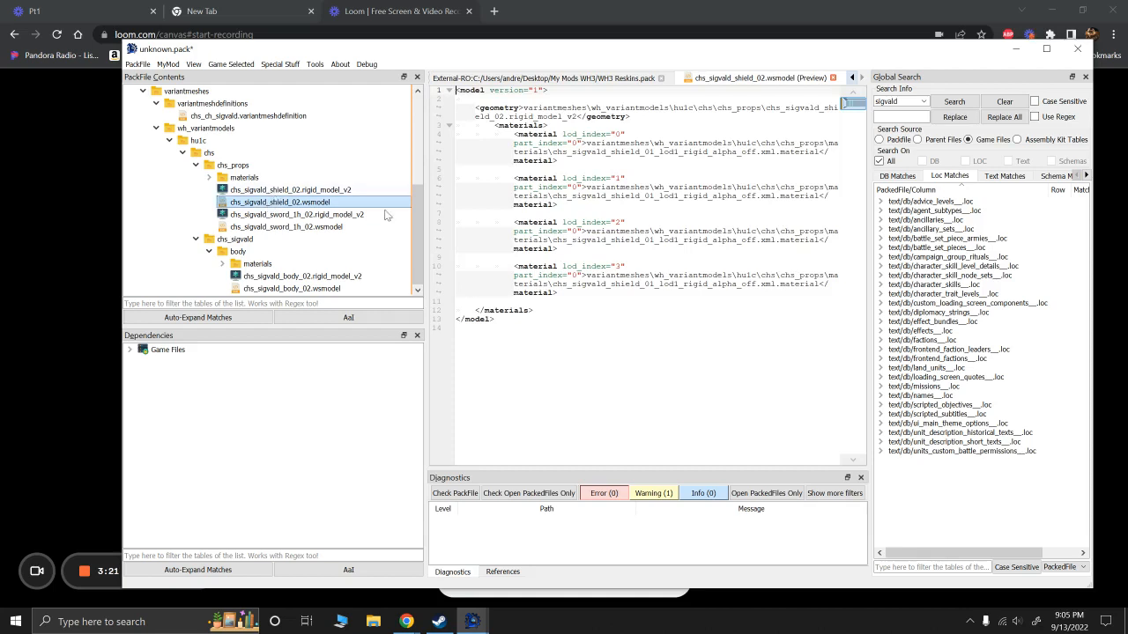
left_click(271, 191)
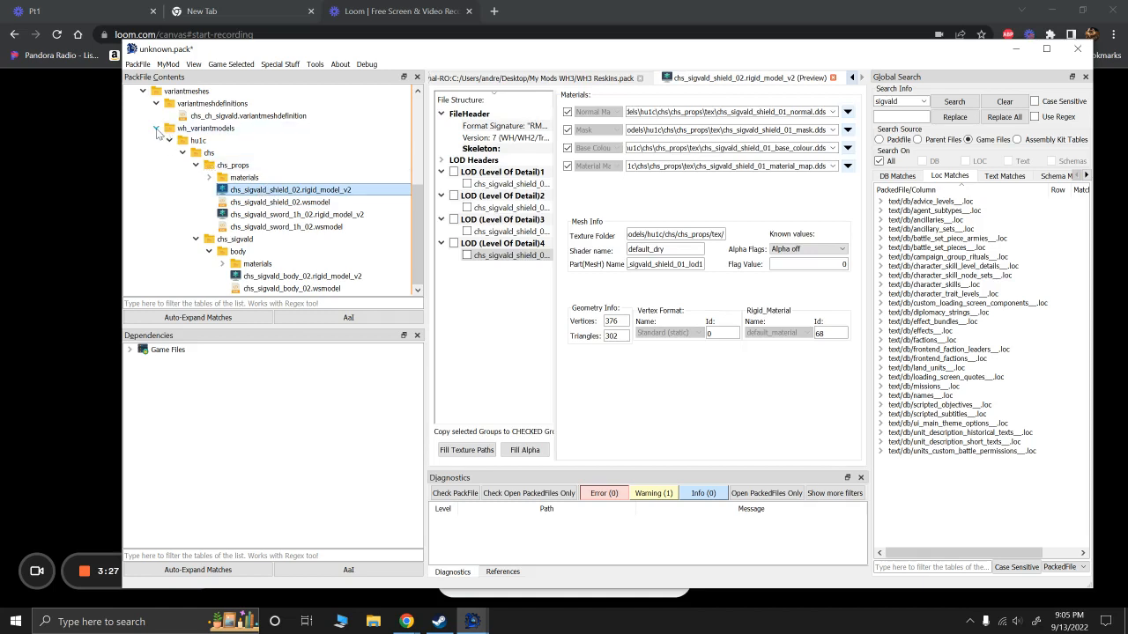
left_click(156, 129)
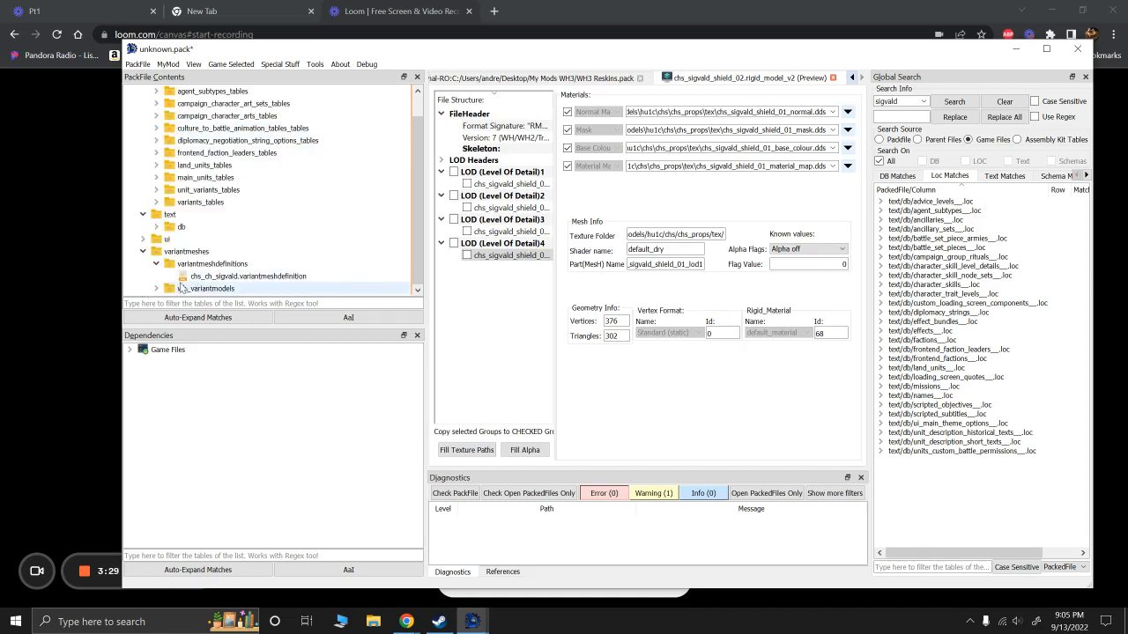
left_click(144, 239)
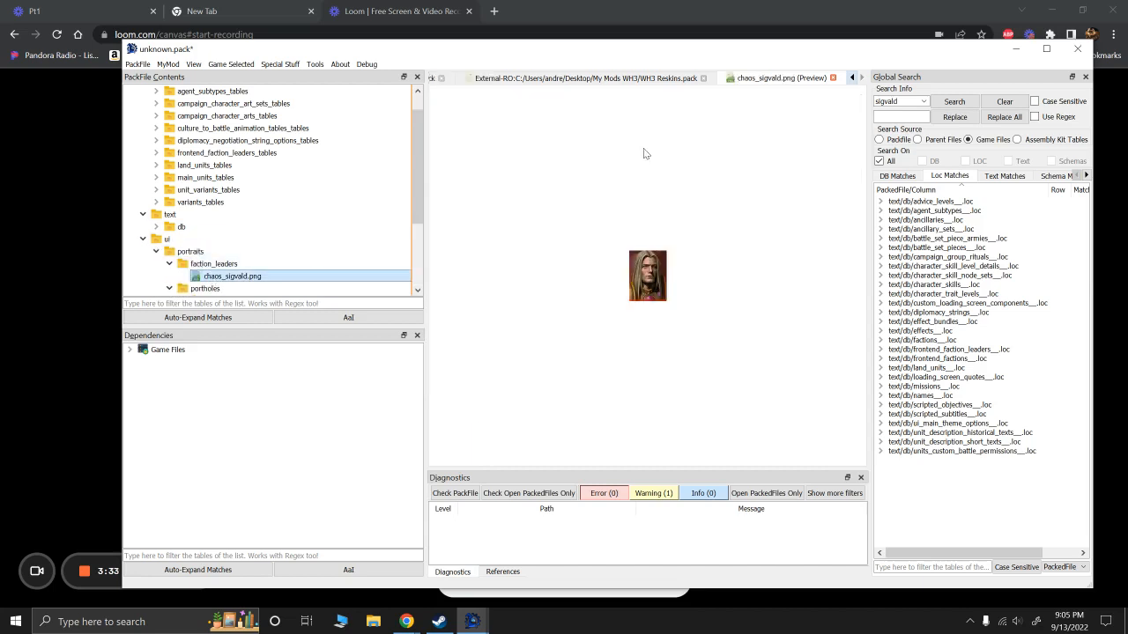
Step: Close WH3 Reskins.pack and data.pack, and open Masked_Mustachios_Lady_Sigvald.pack from the Desktop's My Mods WH2 folder as a source for adding files
left_click(833, 78)
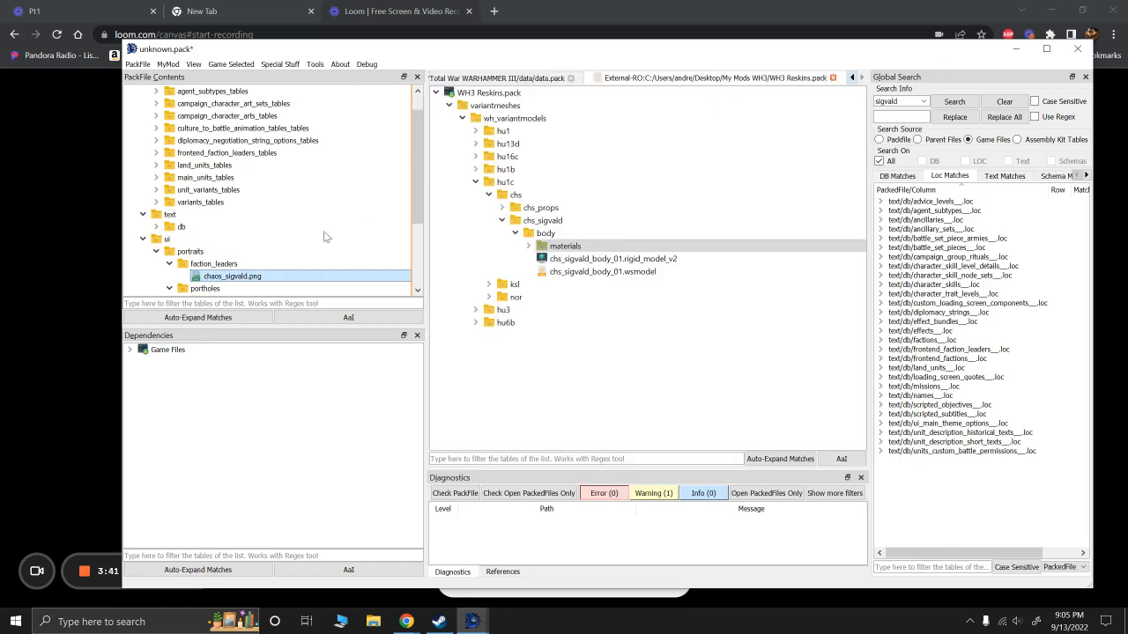
left_click(832, 78)
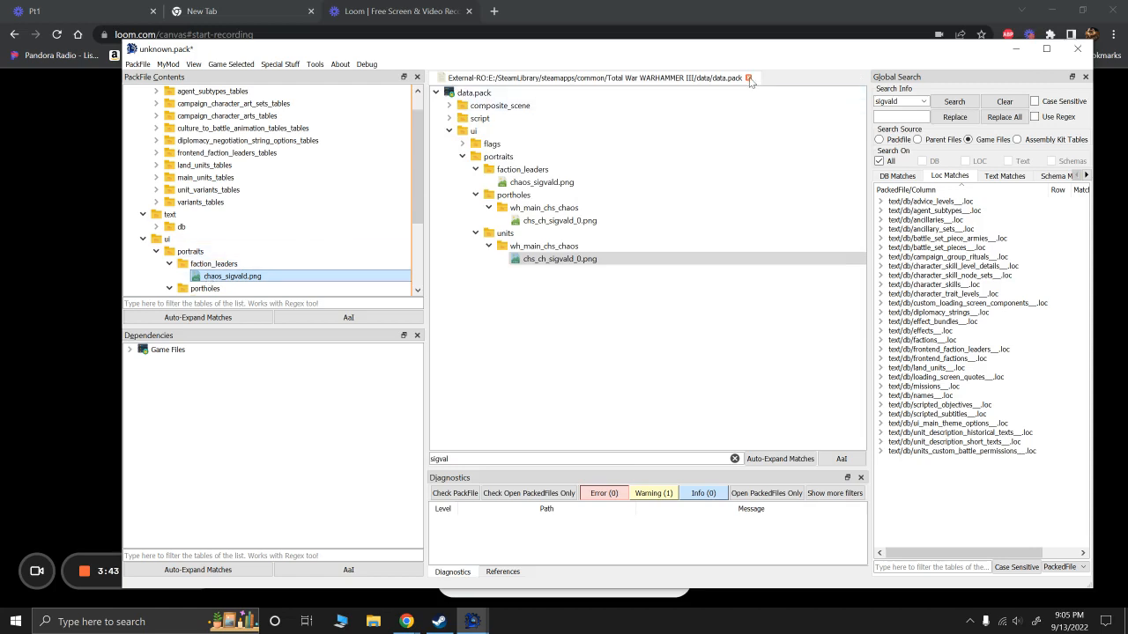
right_click(204, 97)
mouse_move(204, 97)
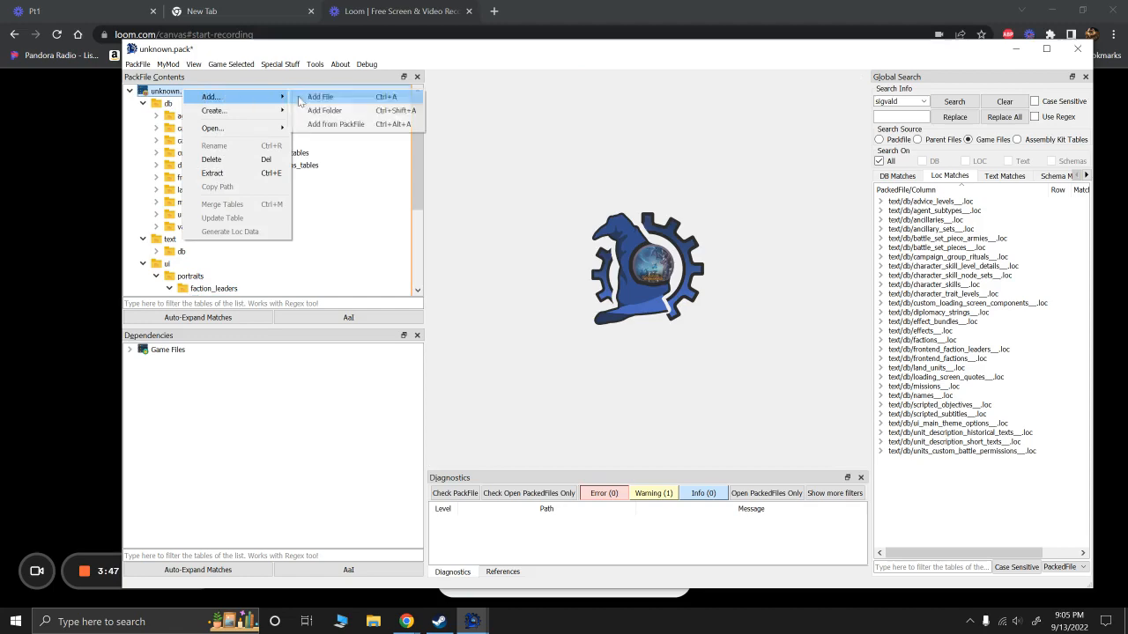
left_click(330, 120)
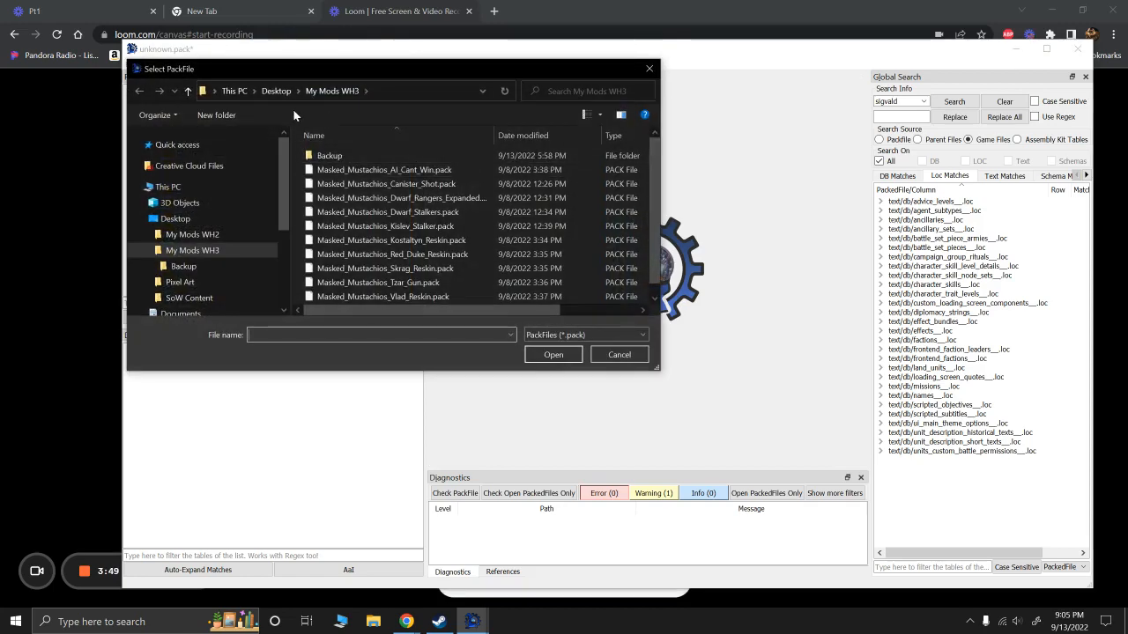
left_click(275, 91)
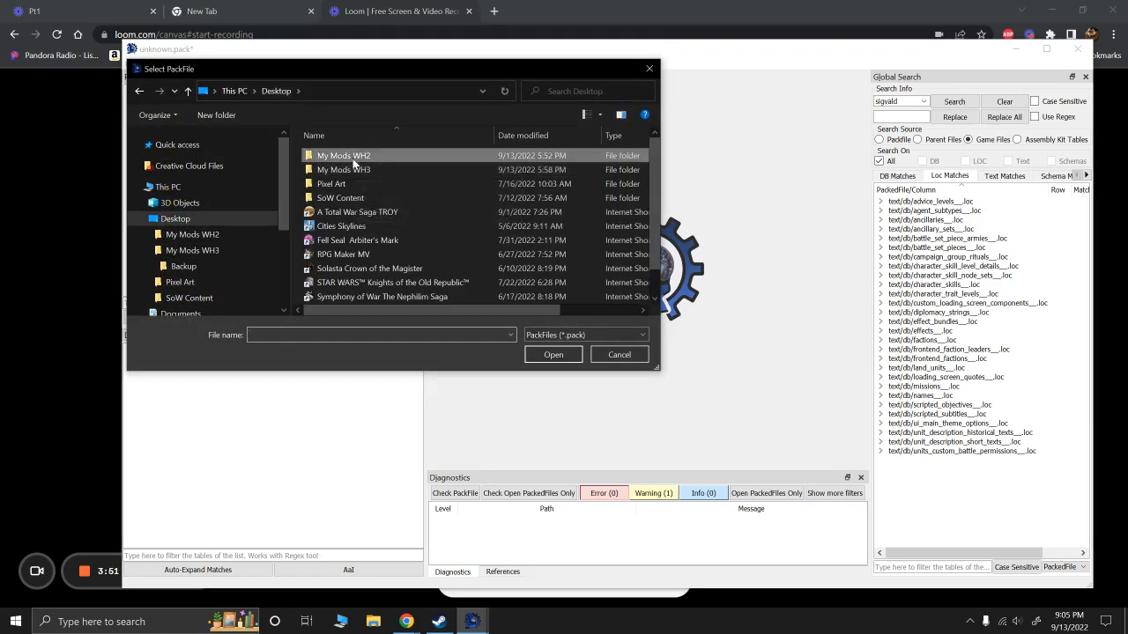
double_click(360, 156)
scroll(401, 243, "down", 2)
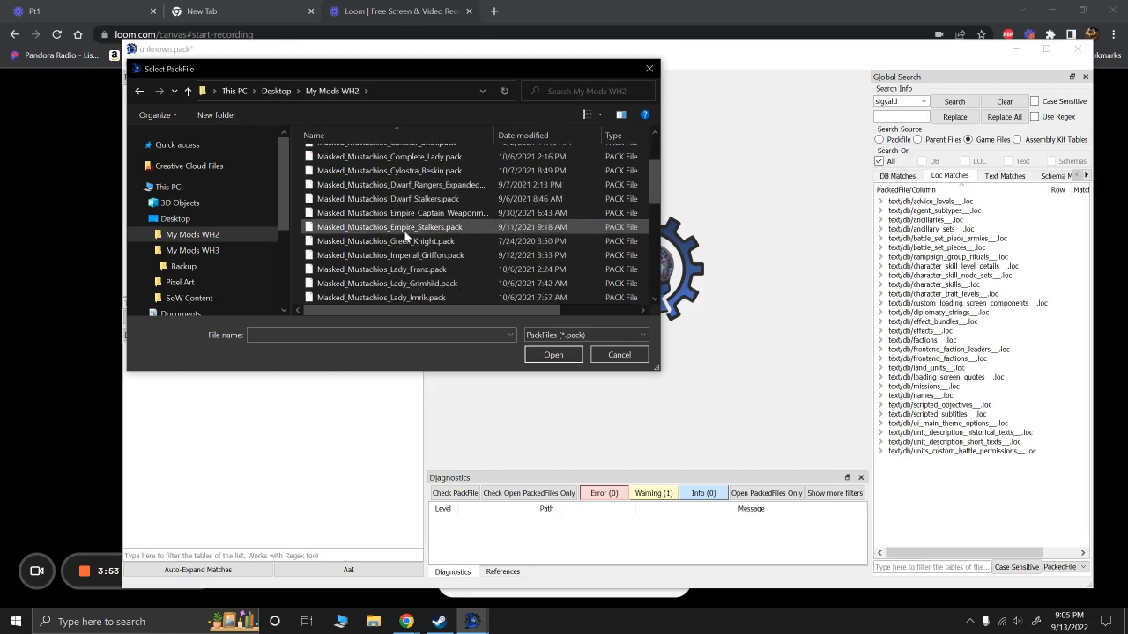
scroll(413, 236, "down", 2)
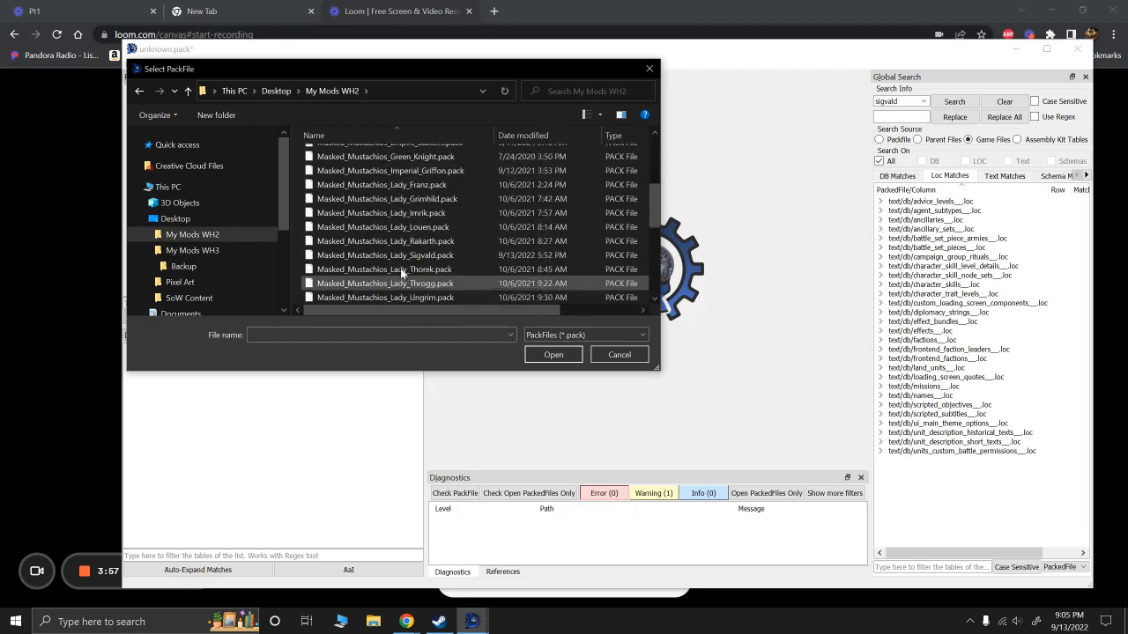
double_click(401, 255)
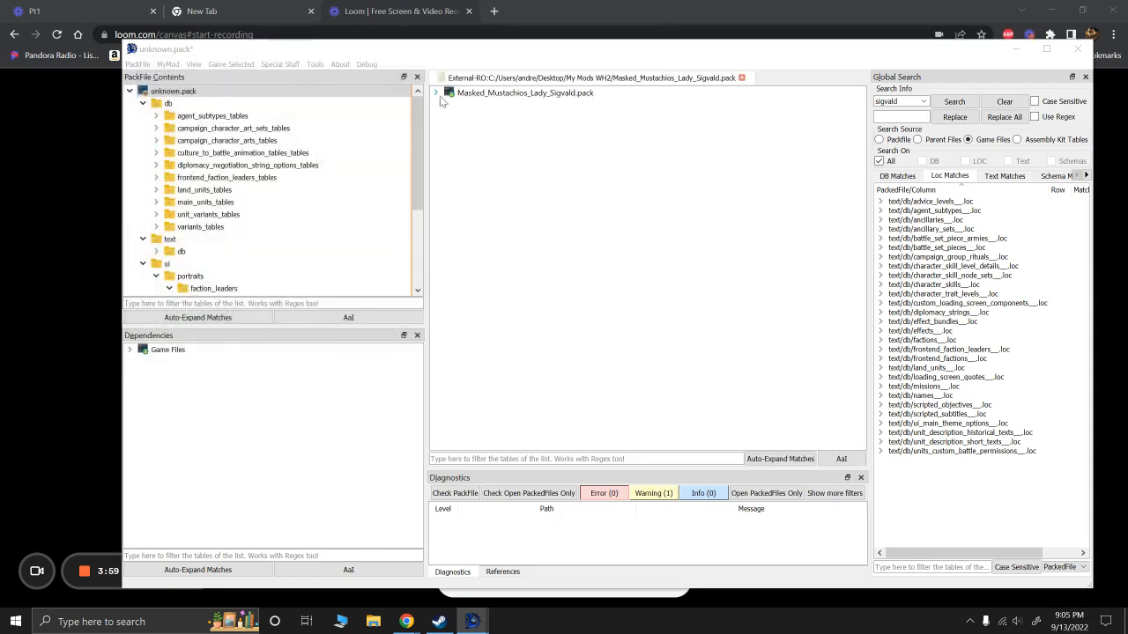
Step: Preview the chs_ch_sigvald_0.png images in the portholes and units portrait folders of unknown.pack
left_click(449, 145)
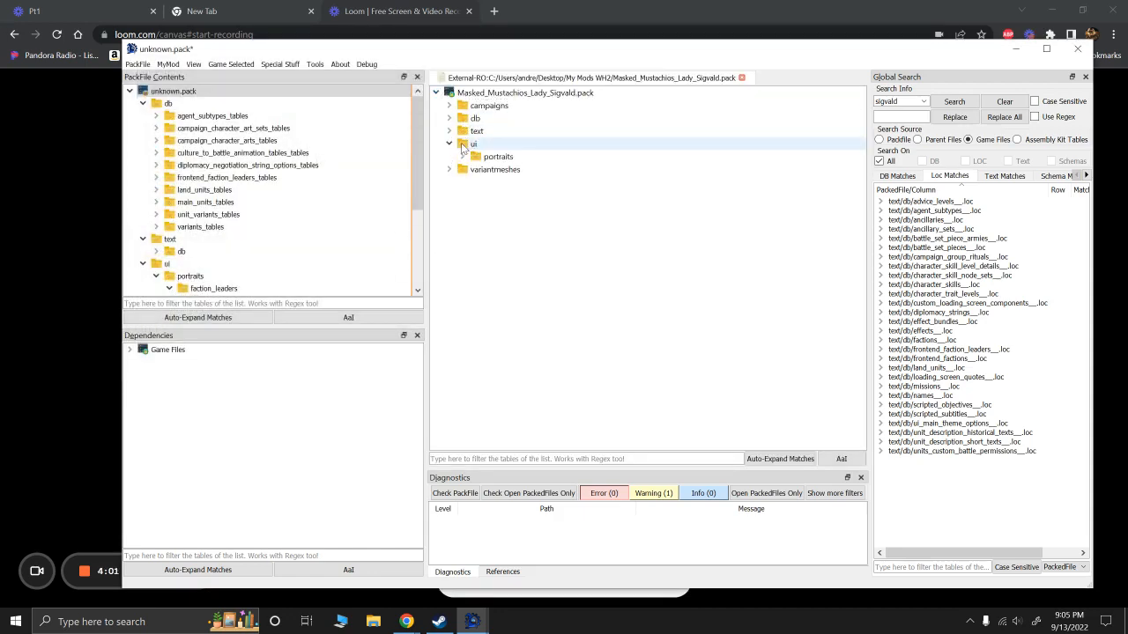
scroll(186, 231, "down", 2)
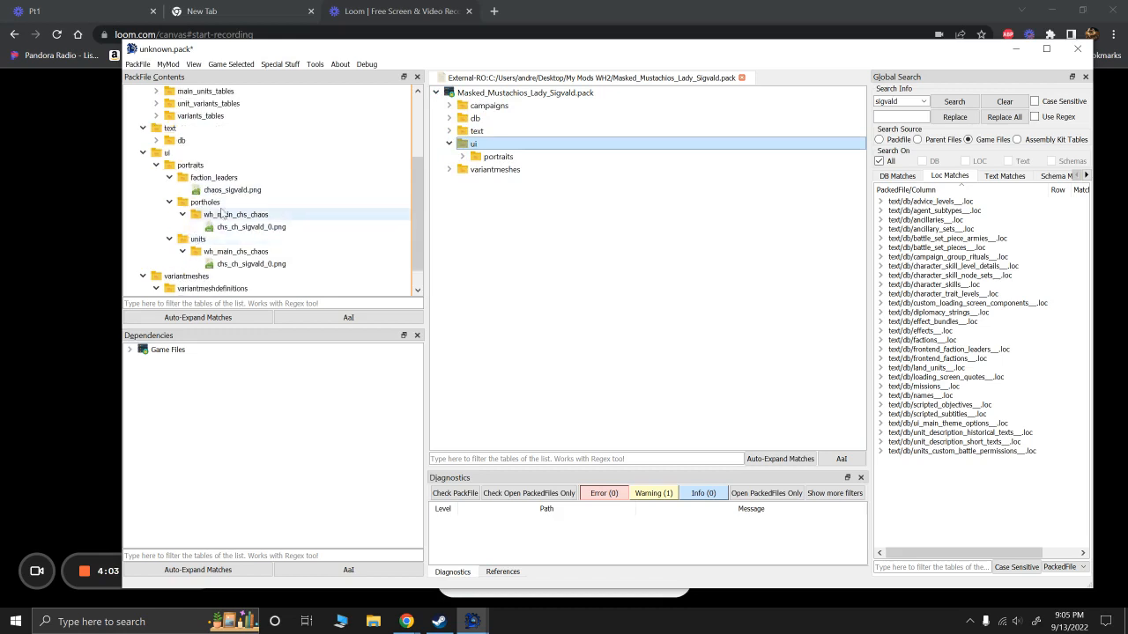
left_click(288, 192)
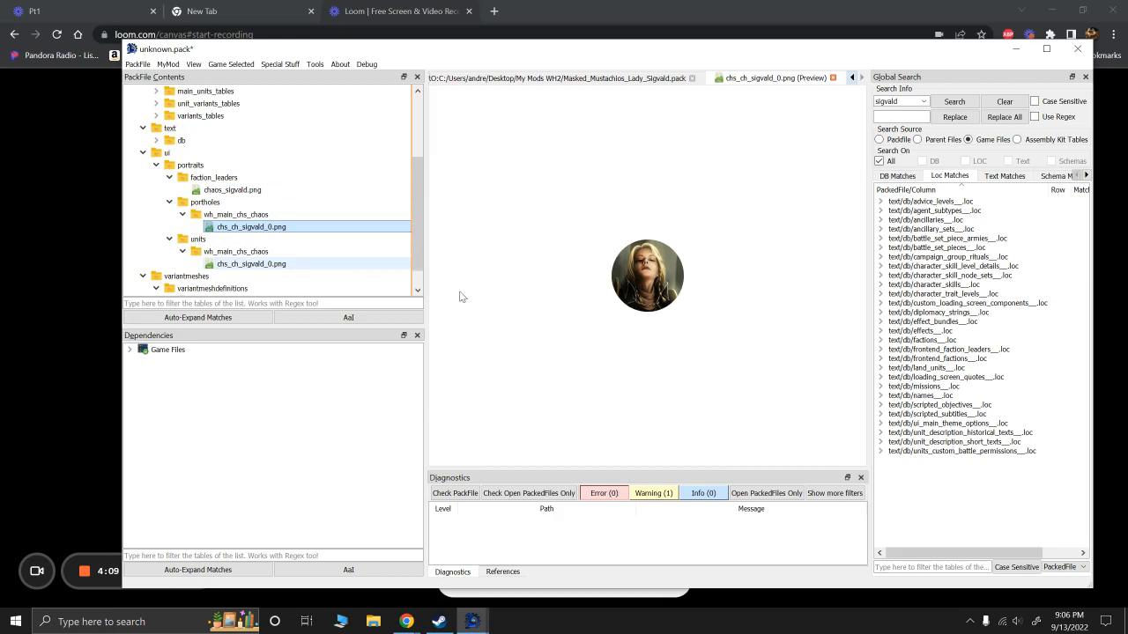
key("Down")
key("Down")
key("Down")
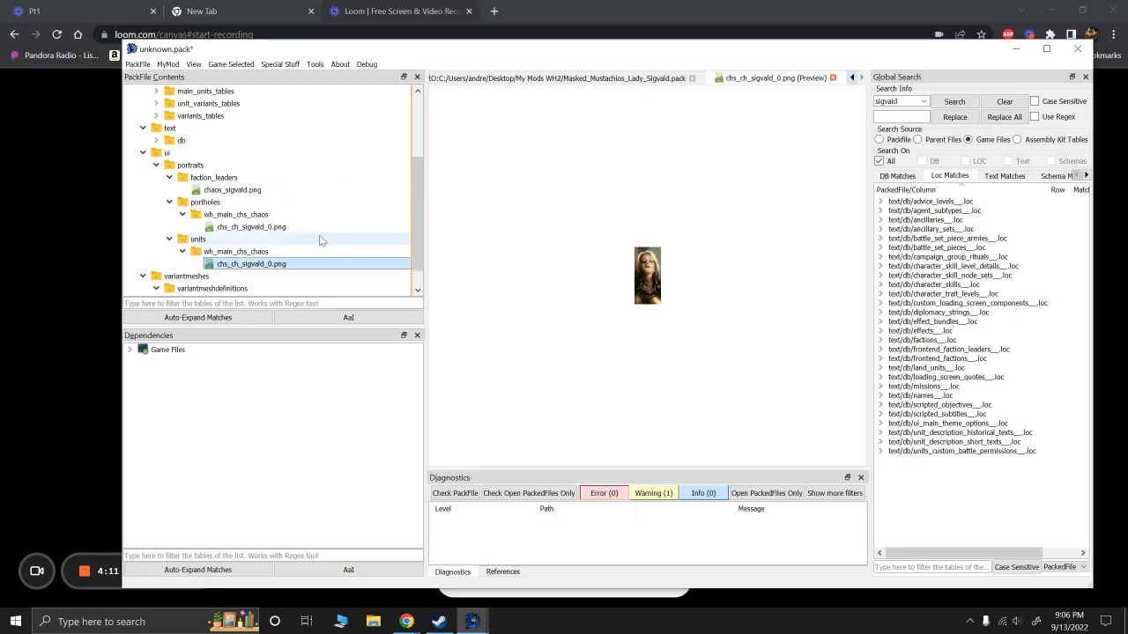
Step: Collapse the text, ui and variantmeshes folders, expand agent_subtypes_tables under db, and close the portrait preview
scroll(322, 242, "up", 3)
left_click(144, 240)
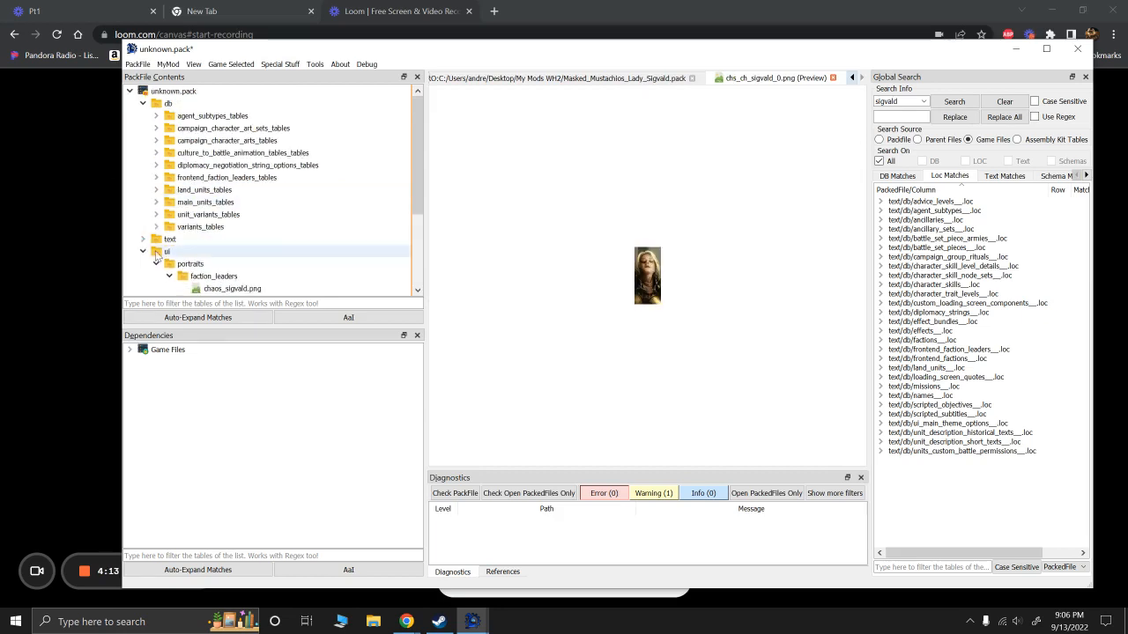
left_click(142, 252)
left_click(142, 264)
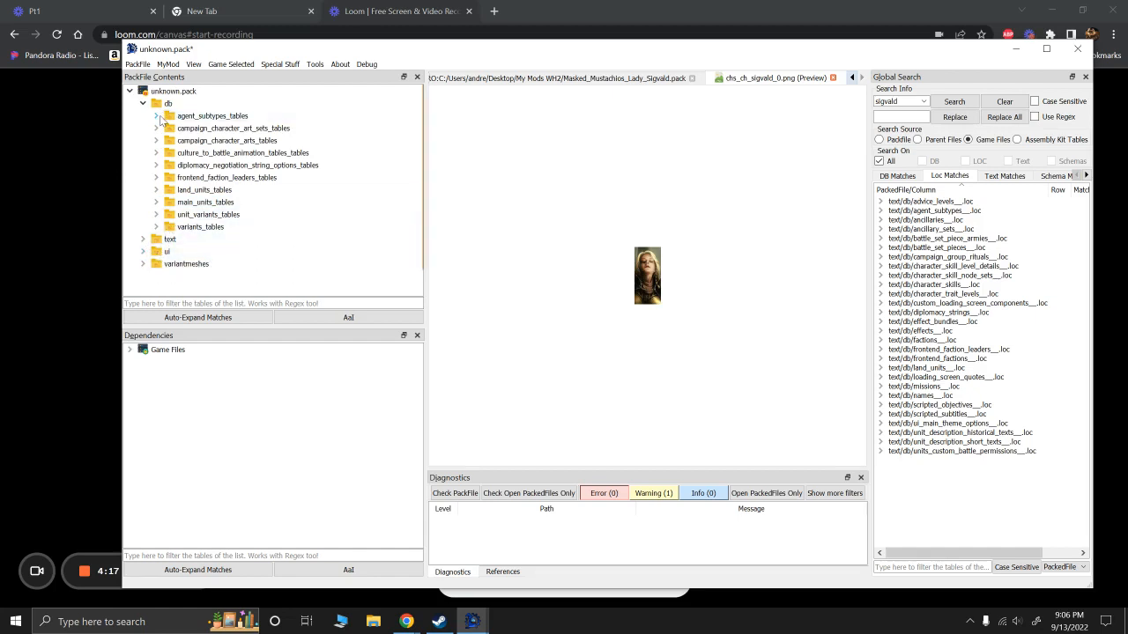
left_click(160, 118)
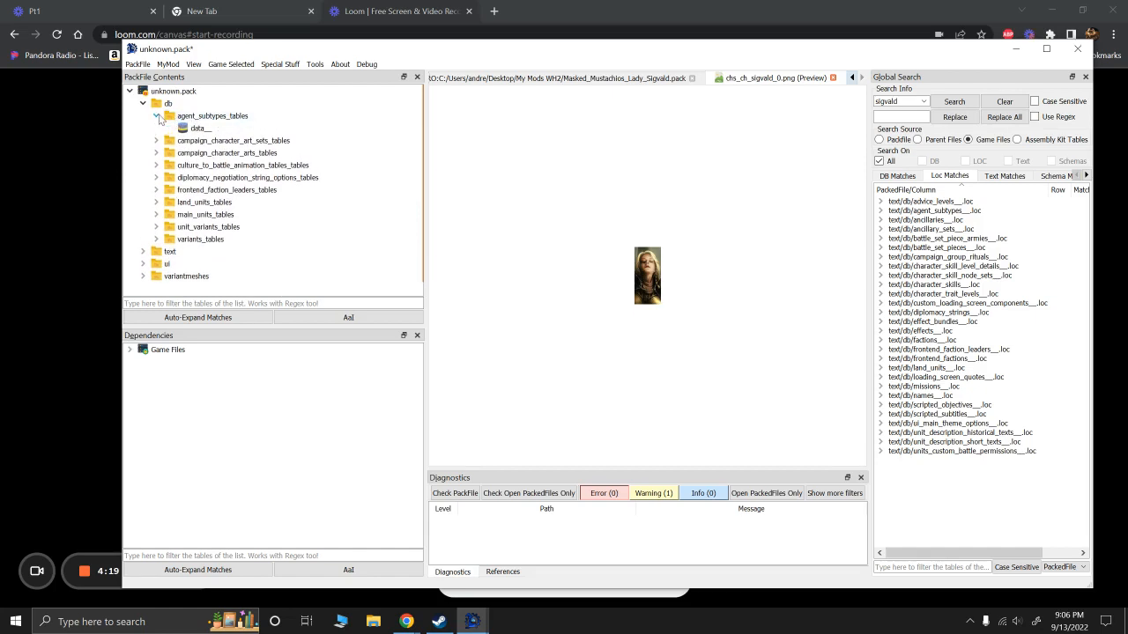
left_click(832, 78)
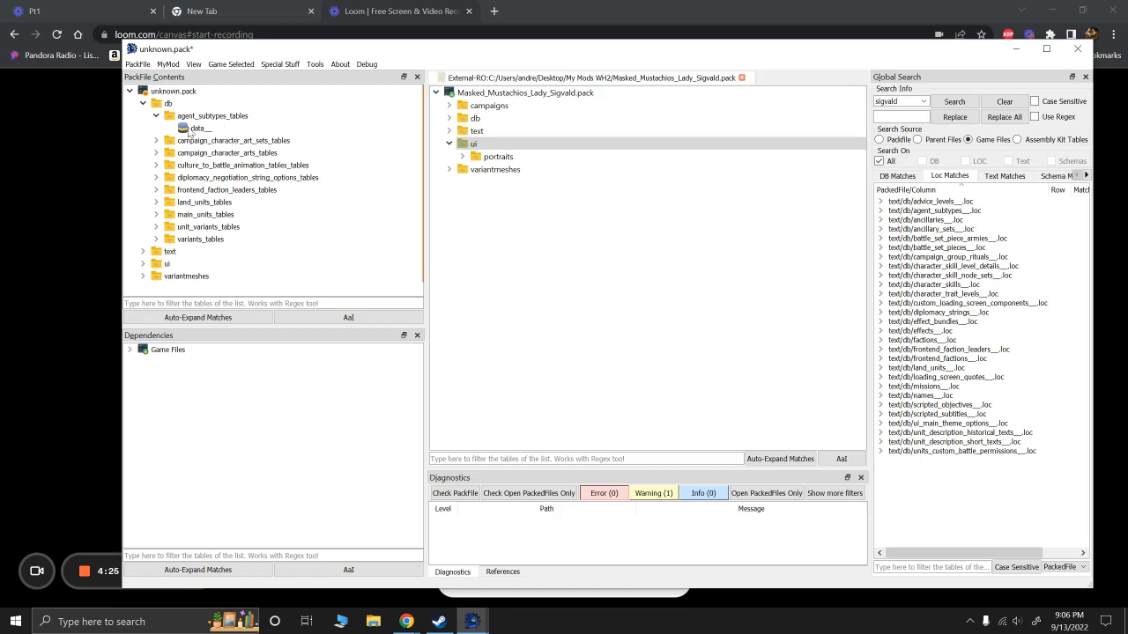
Step: Open the data__ table in agent_subtypes_tables and examine its columns, including Associated Unit Override and Audio Voiceover Actor Group
left_click(192, 129)
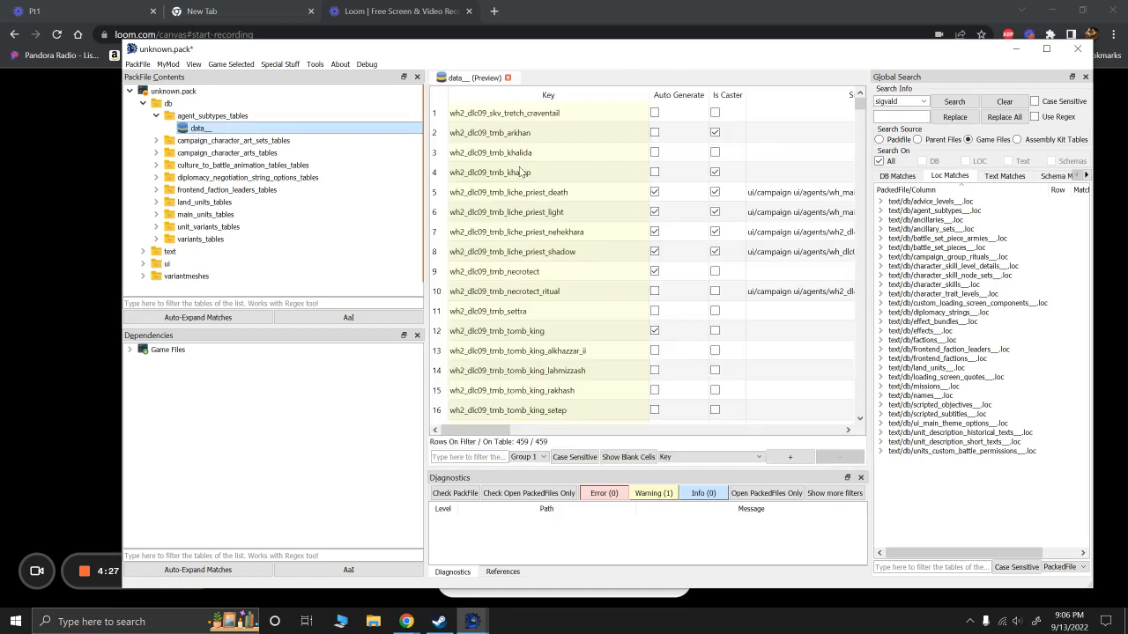
left_click_drag(467, 430, 574, 433)
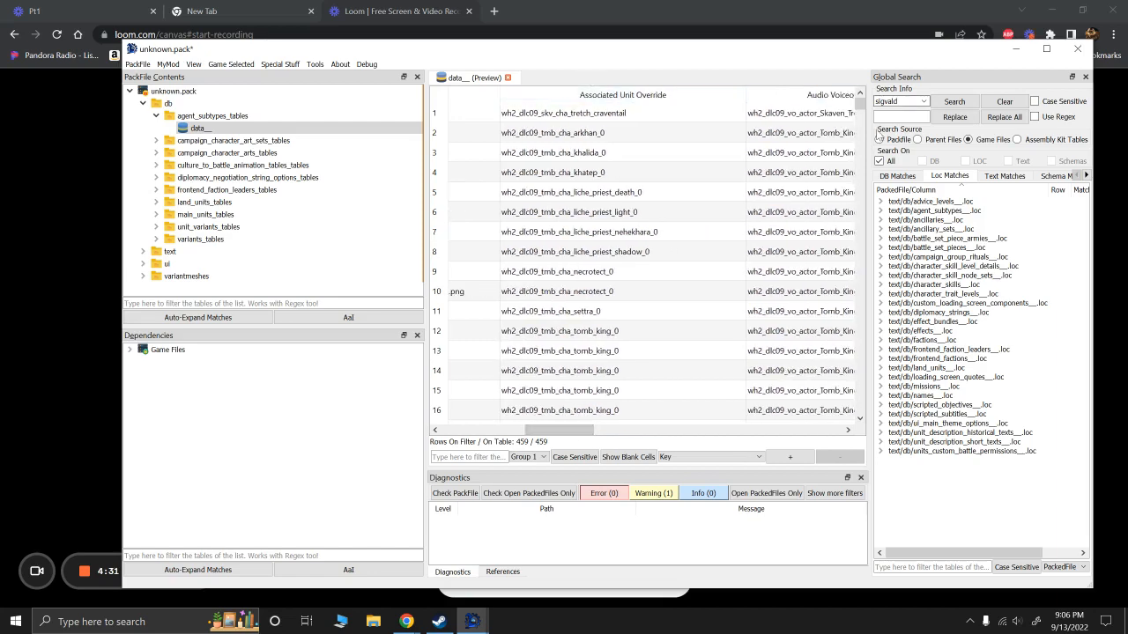
left_click_drag(424, 212, 372, 214)
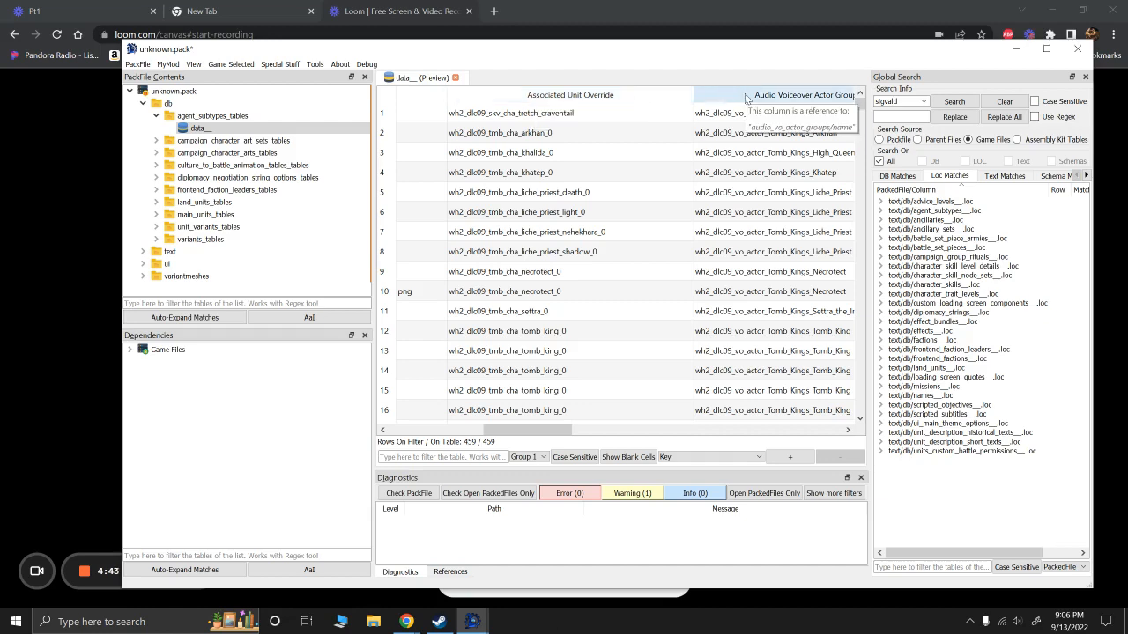
left_click_drag(546, 431, 576, 433)
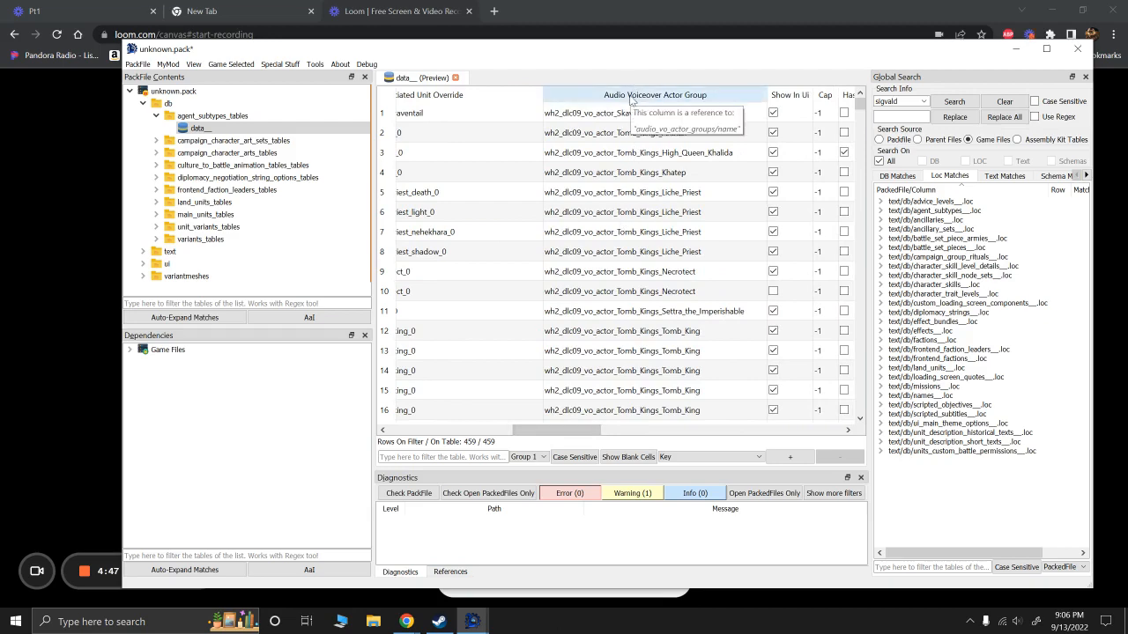
left_click(581, 422)
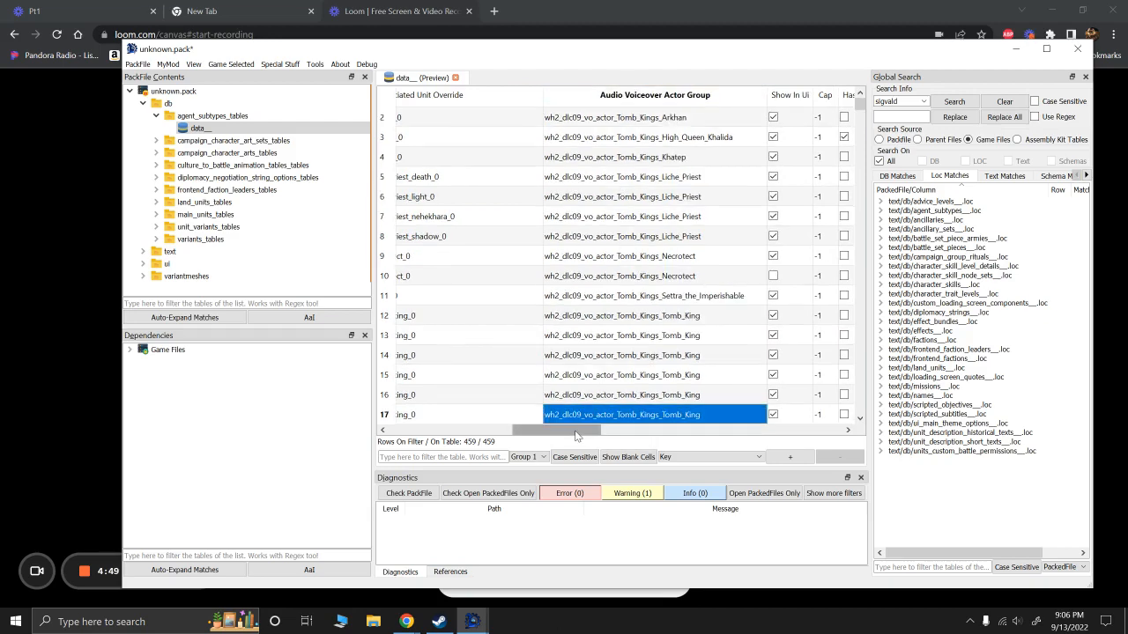
left_click_drag(576, 437, 703, 292)
left_click_drag(664, 428, 387, 422)
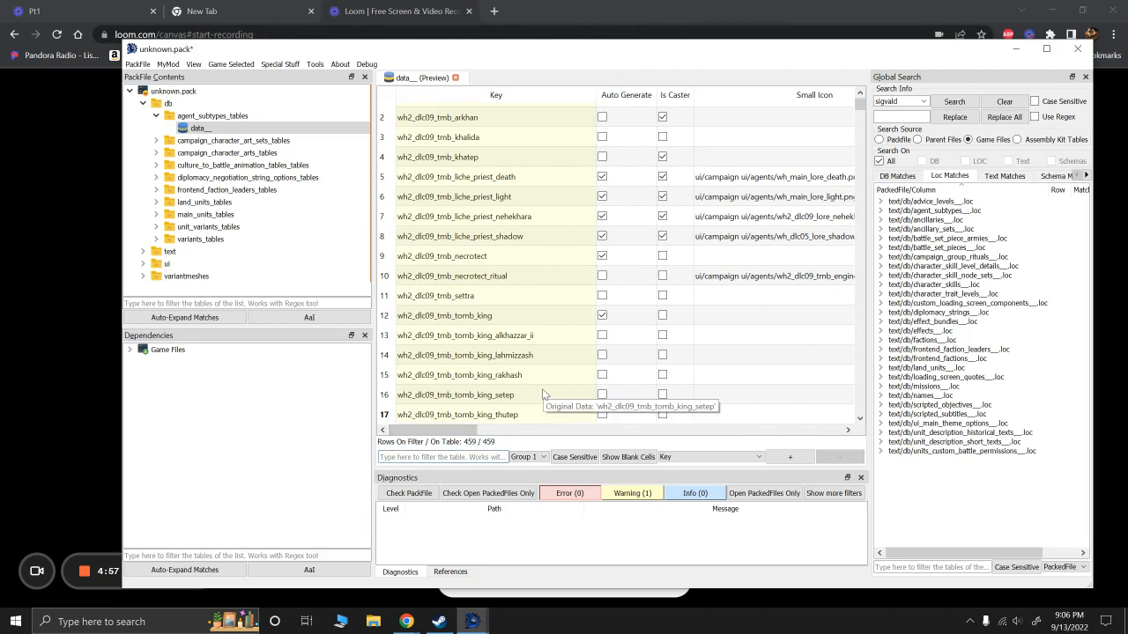
Step: Filter the agent subtypes table by sigvald and open the row's Audio Voiceover Actor Group value for editing
type("sigvald")
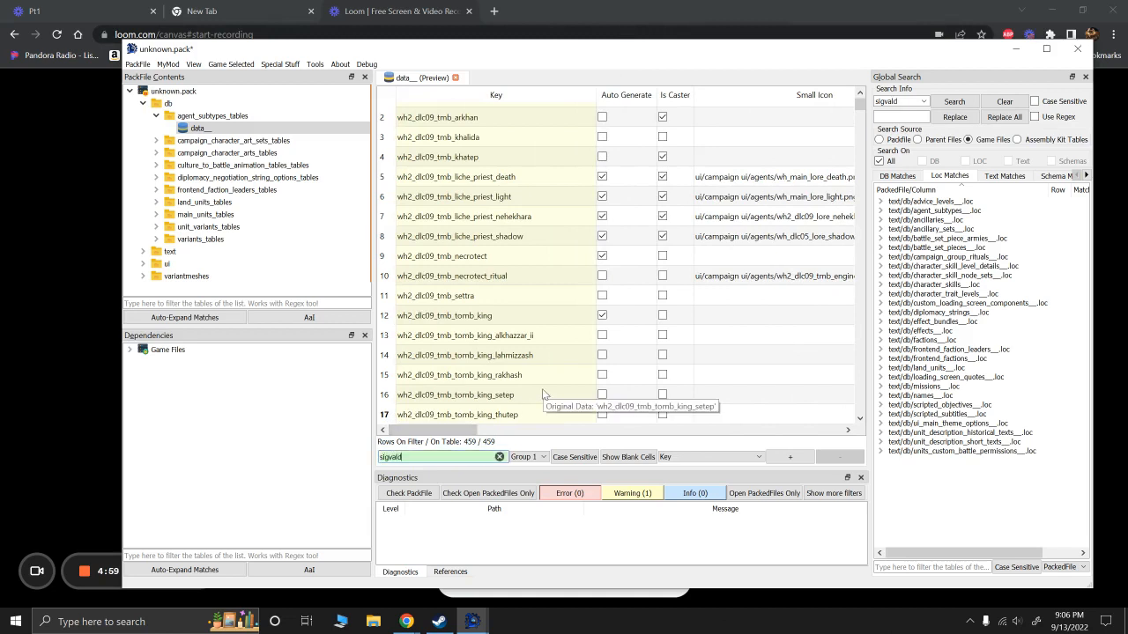
left_click(519, 112)
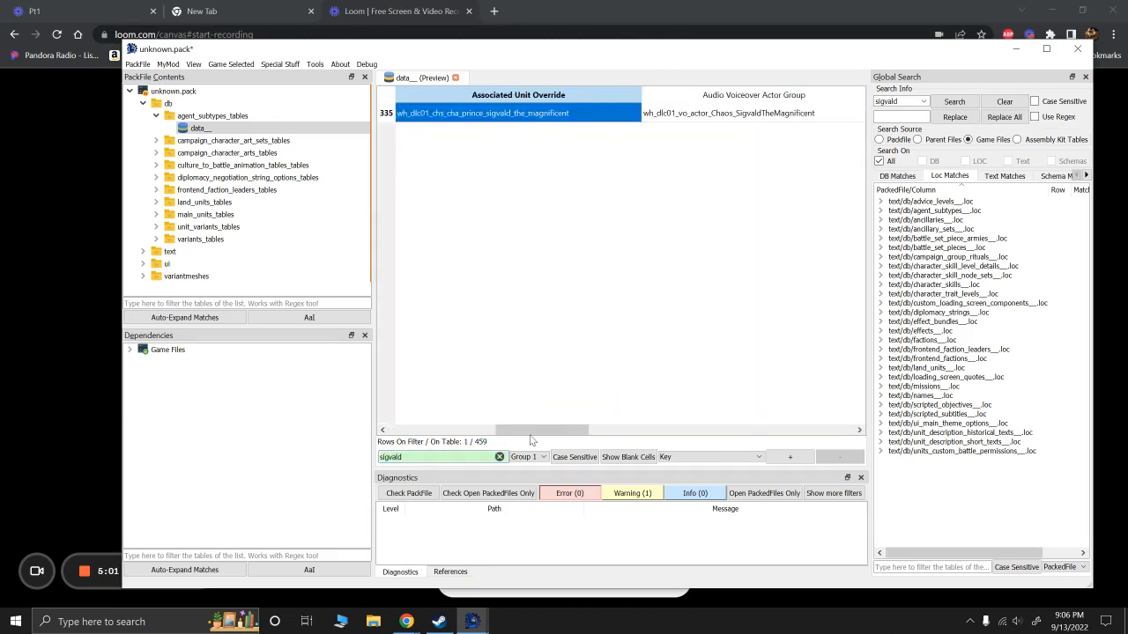
left_click_drag(540, 433, 571, 428)
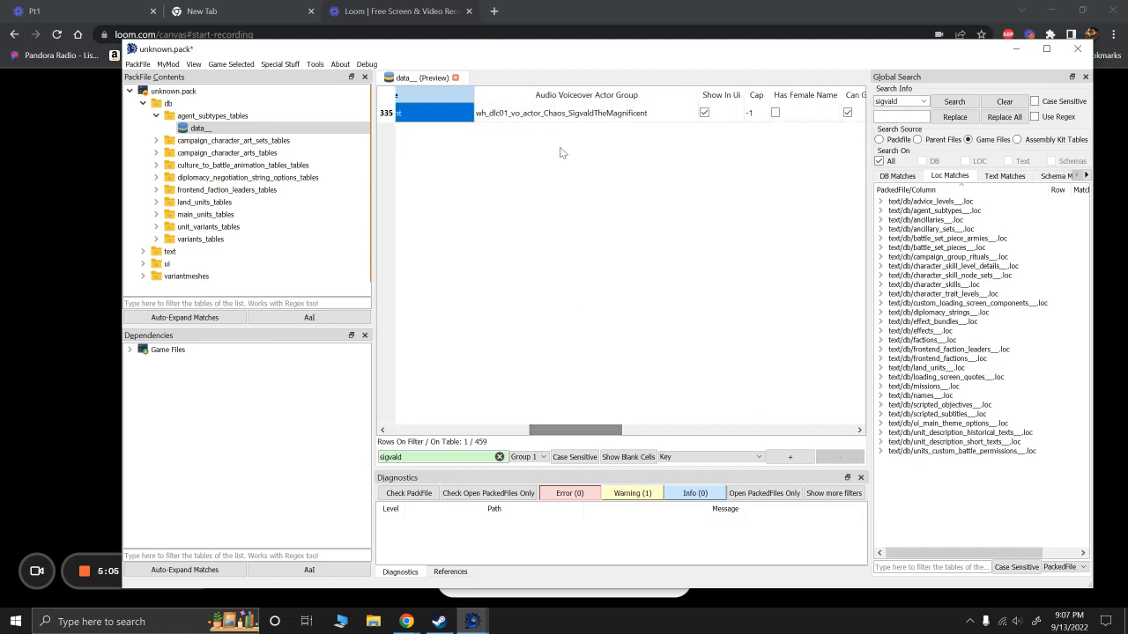
left_click(554, 116)
double_click(659, 115)
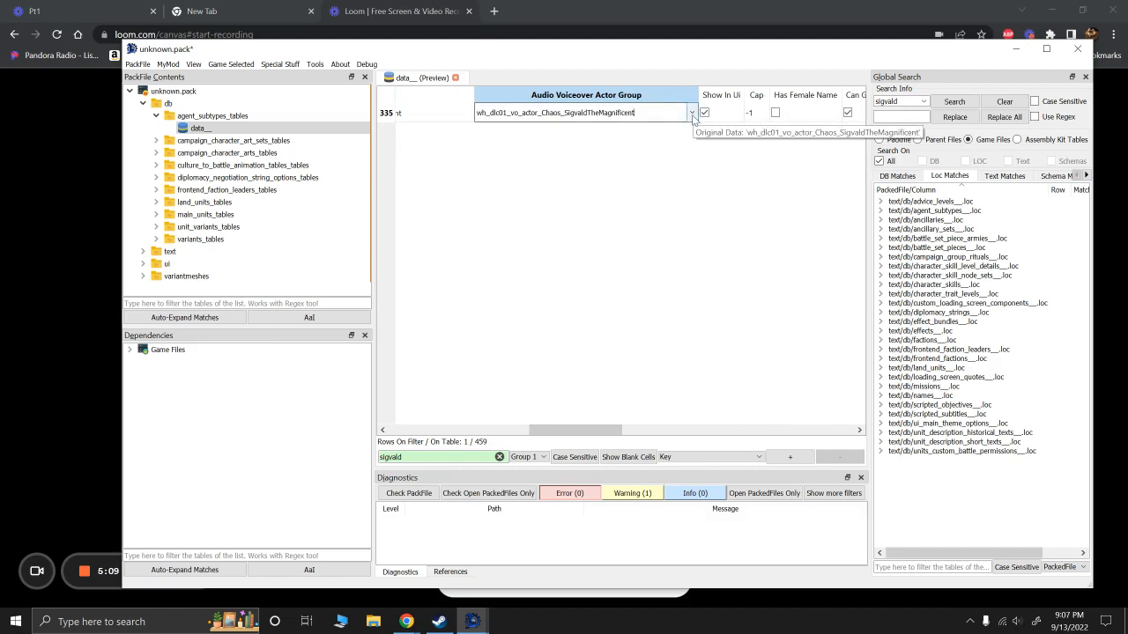
Step: Browse the voice actor groups available for Sigvald, and leave the list without choosing one
left_click(692, 114)
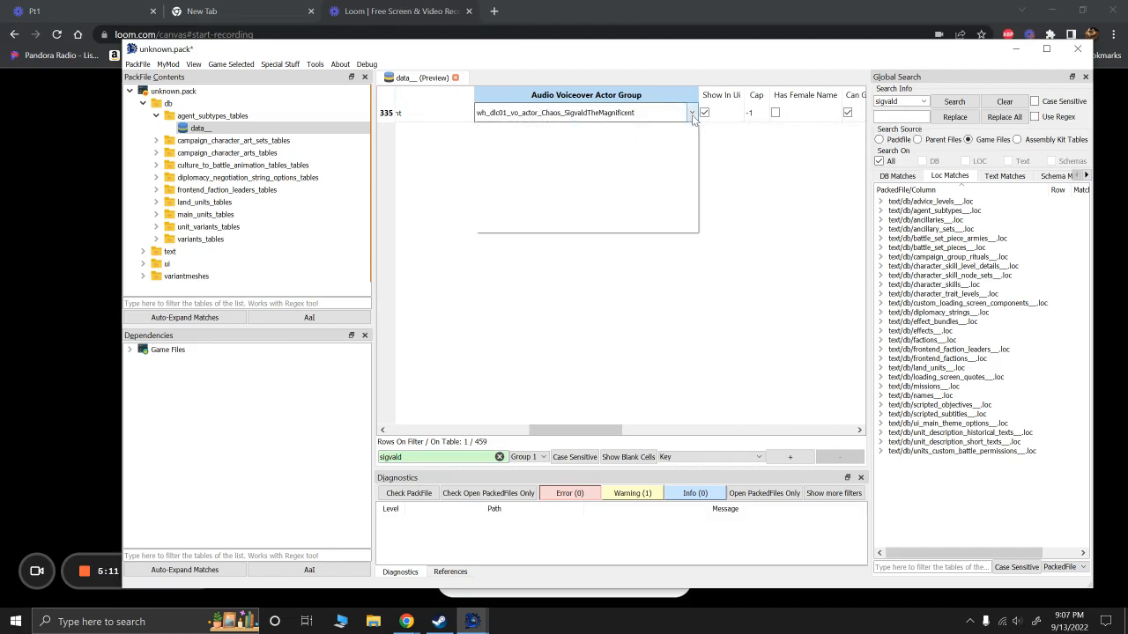
scroll(597, 199, "down", 3)
scroll(597, 199, "down", 4)
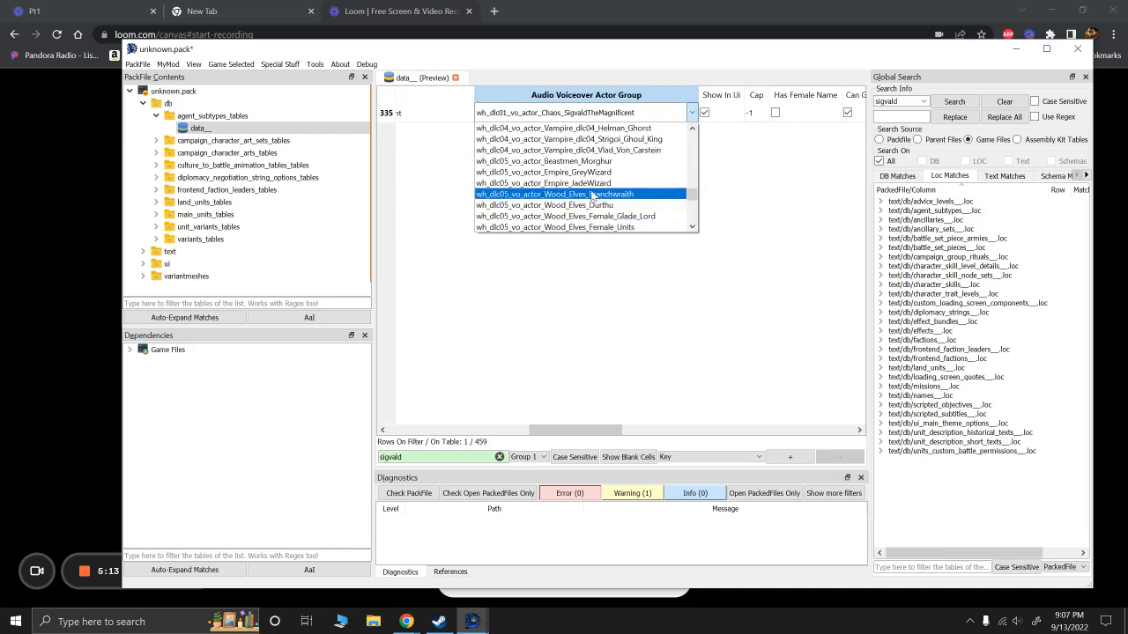
scroll(579, 196, "down", 8)
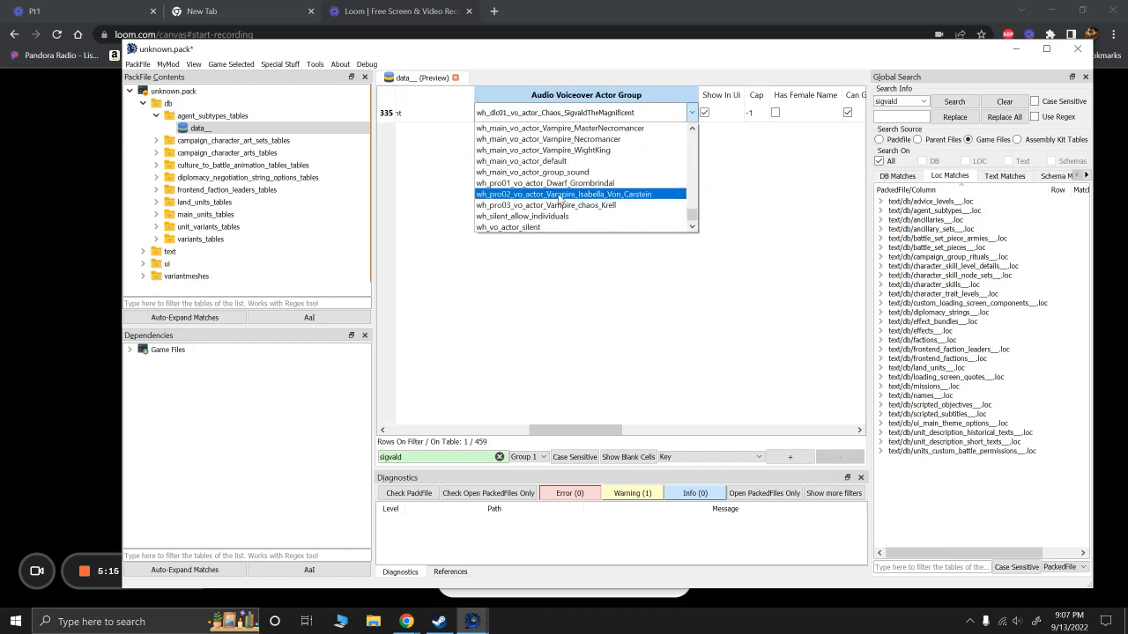
scroll(541, 218, "up", 8)
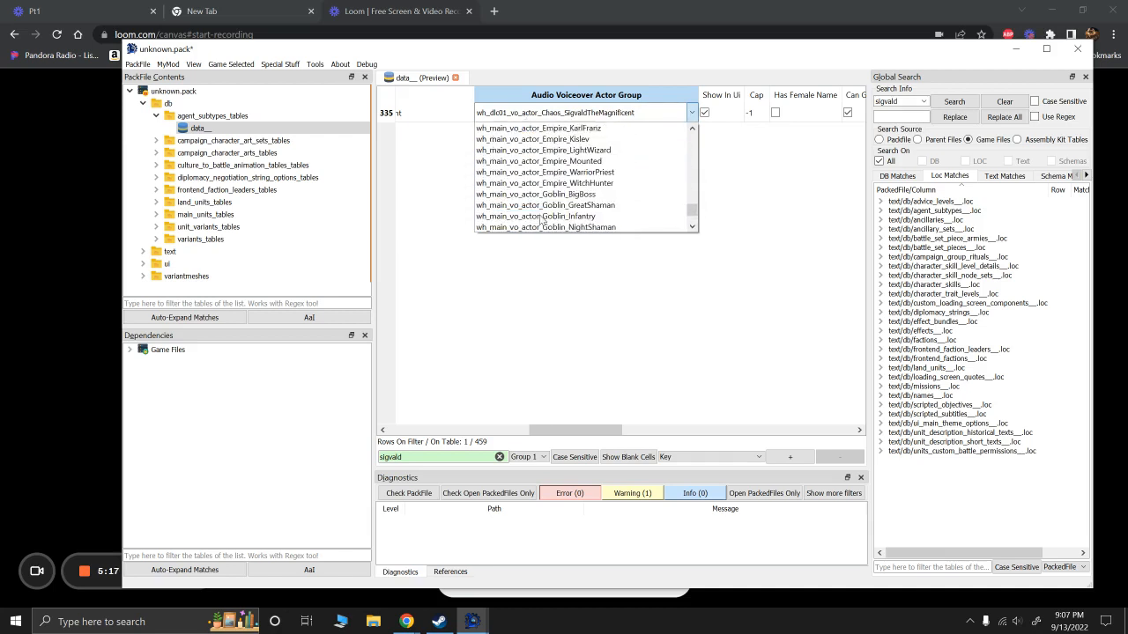
scroll(539, 211, "down", 1)
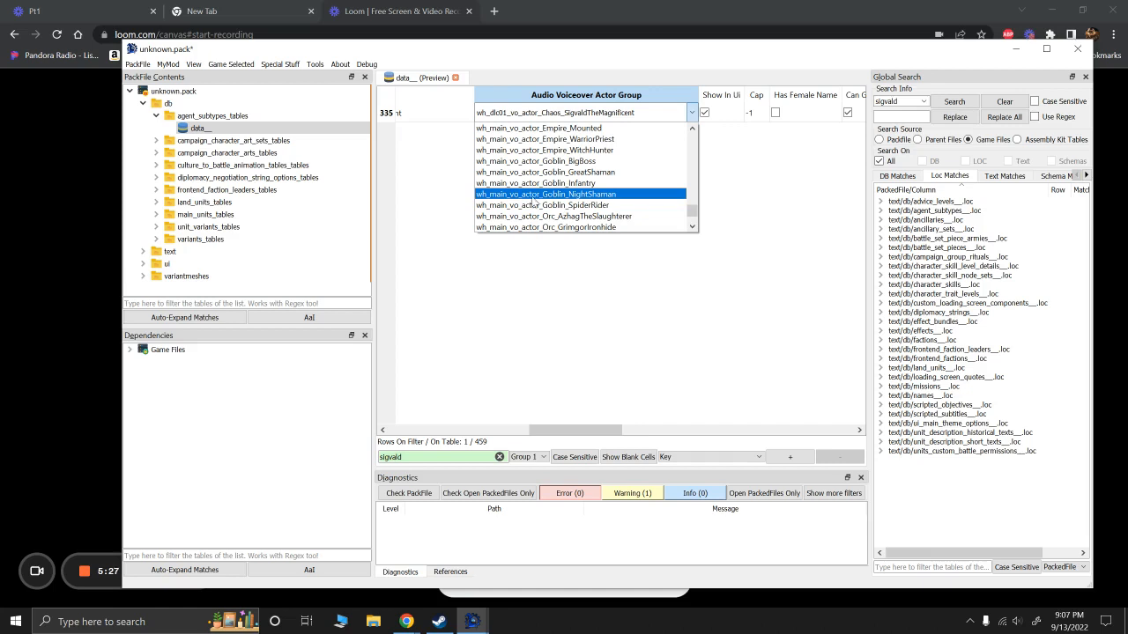
scroll(533, 201, "down", 1)
scroll(533, 201, "down", 2)
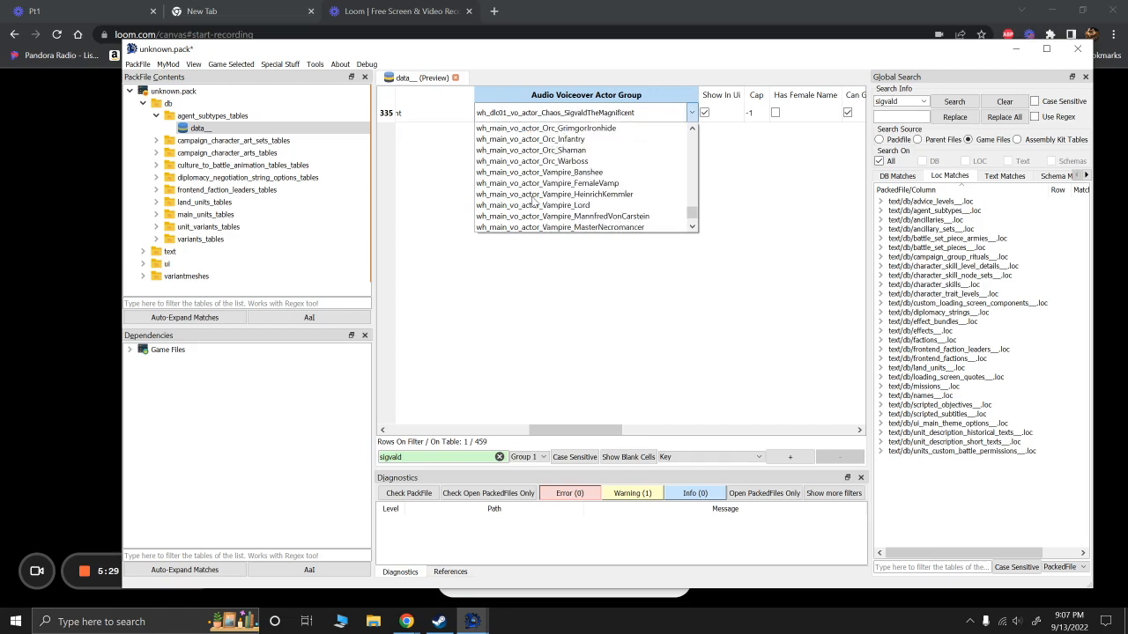
scroll(533, 201, "down", 3)
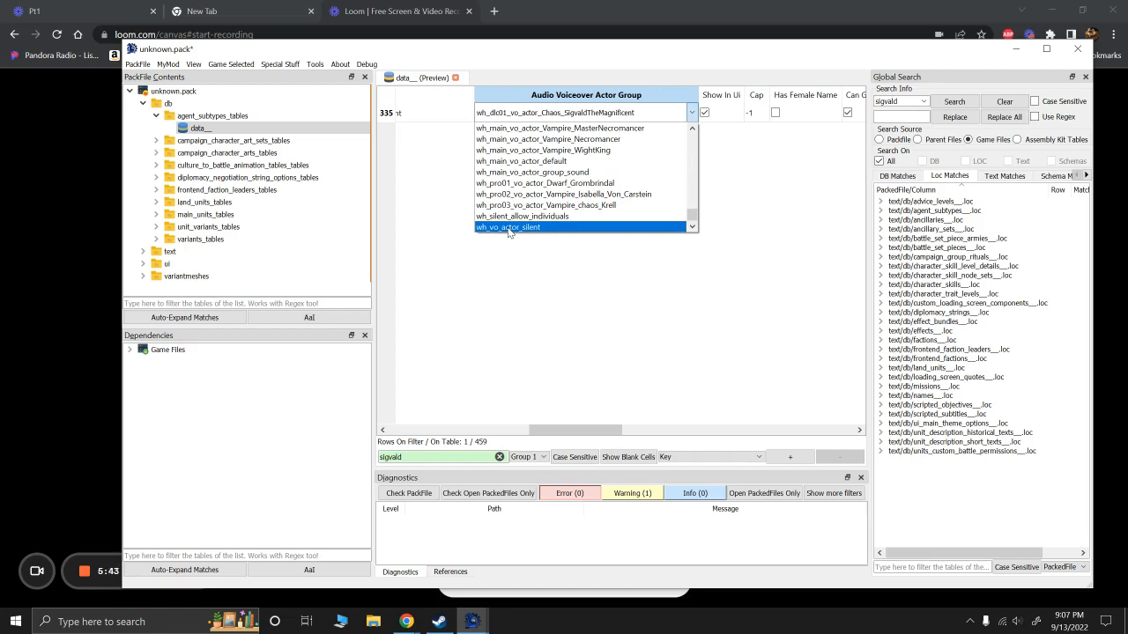
scroll(572, 194, "up", 10)
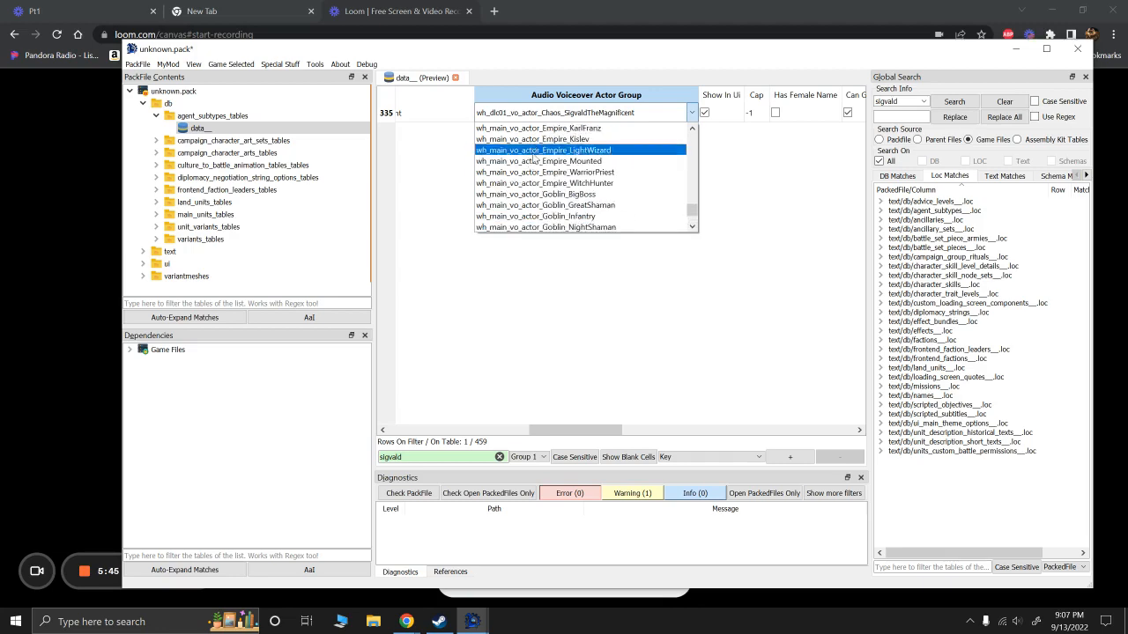
scroll(626, 194, "up", 12)
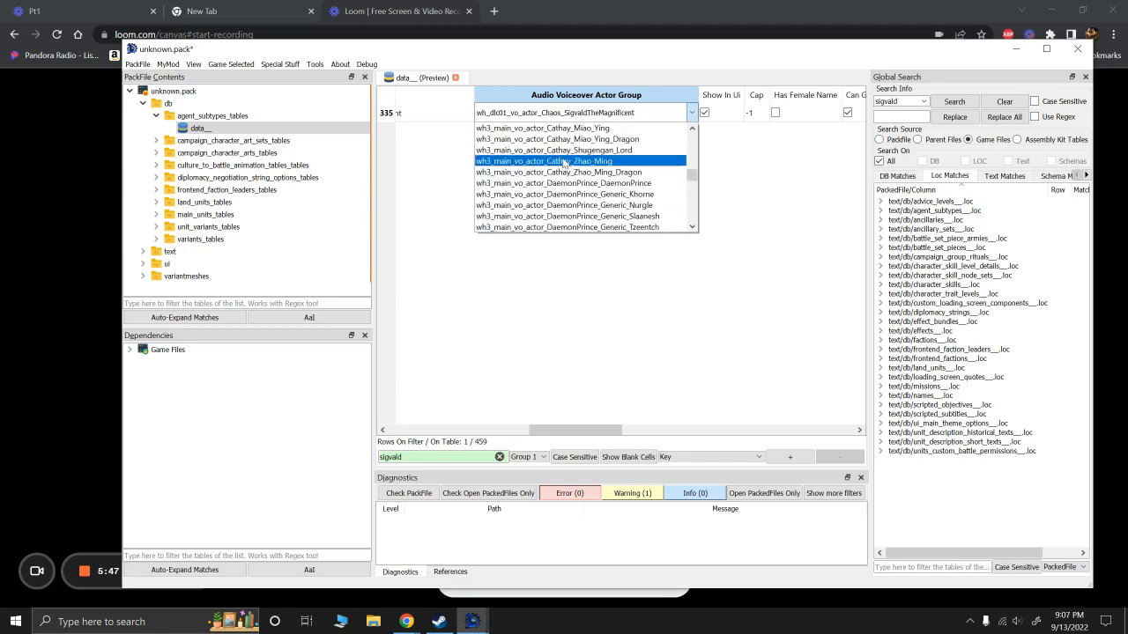
scroll(564, 165, "up", 10)
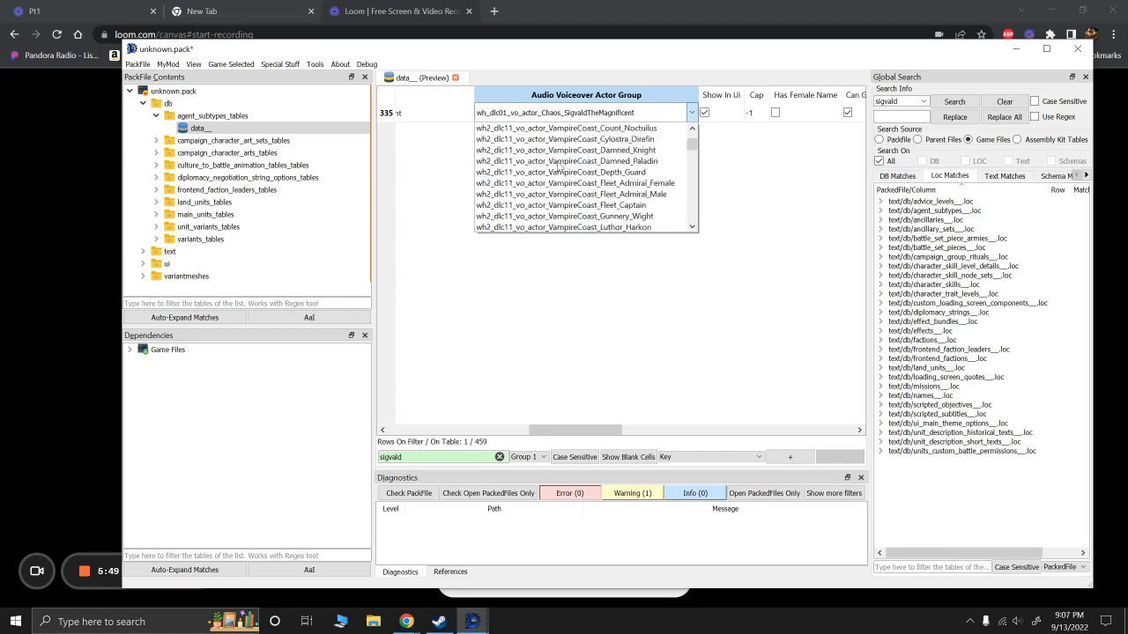
left_click(552, 95)
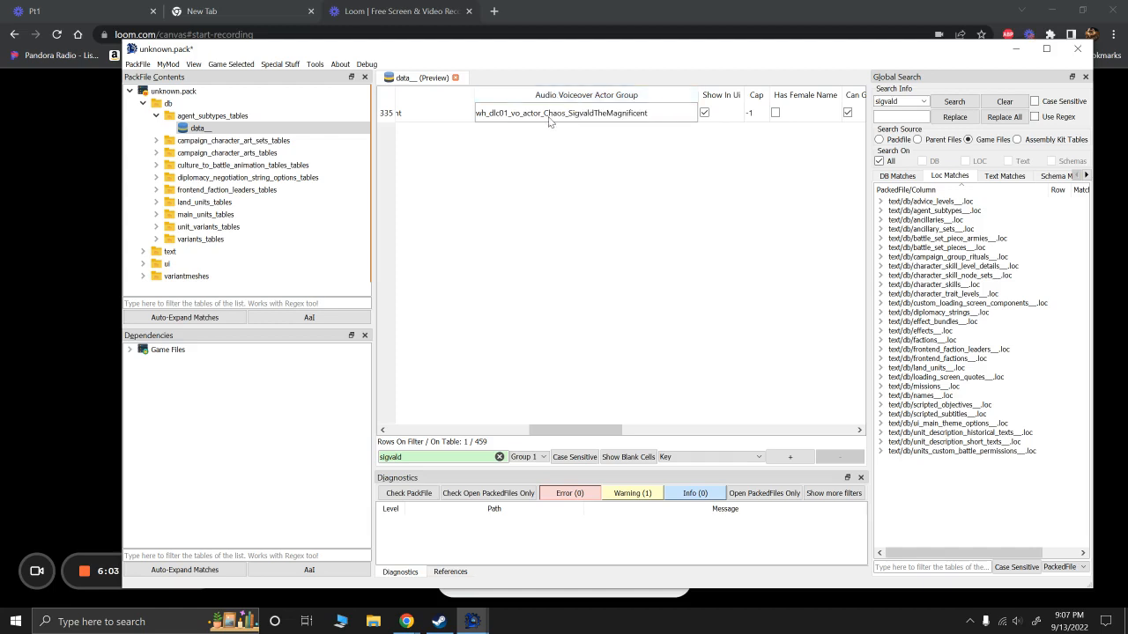
Step: Set Sigvald's Audio Voiceover Actor Group to wh_vo_actor_silent
left_click(553, 119)
double_click(644, 119)
left_click(691, 113)
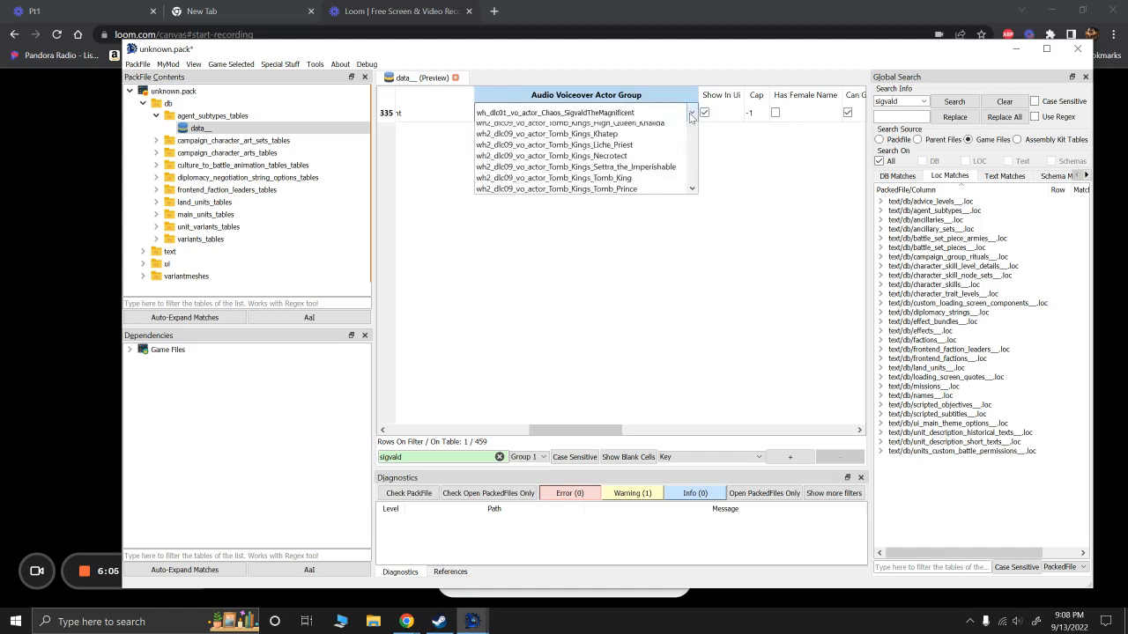
scroll(617, 177, "down", 3)
scroll(694, 204, "down", 5)
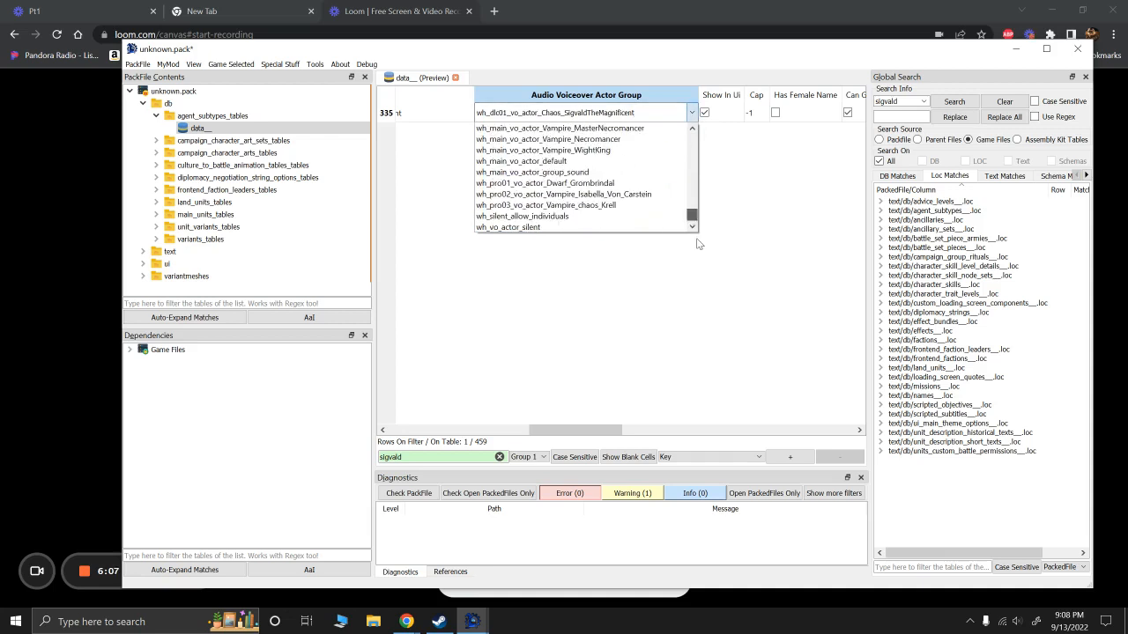
left_click(500, 227)
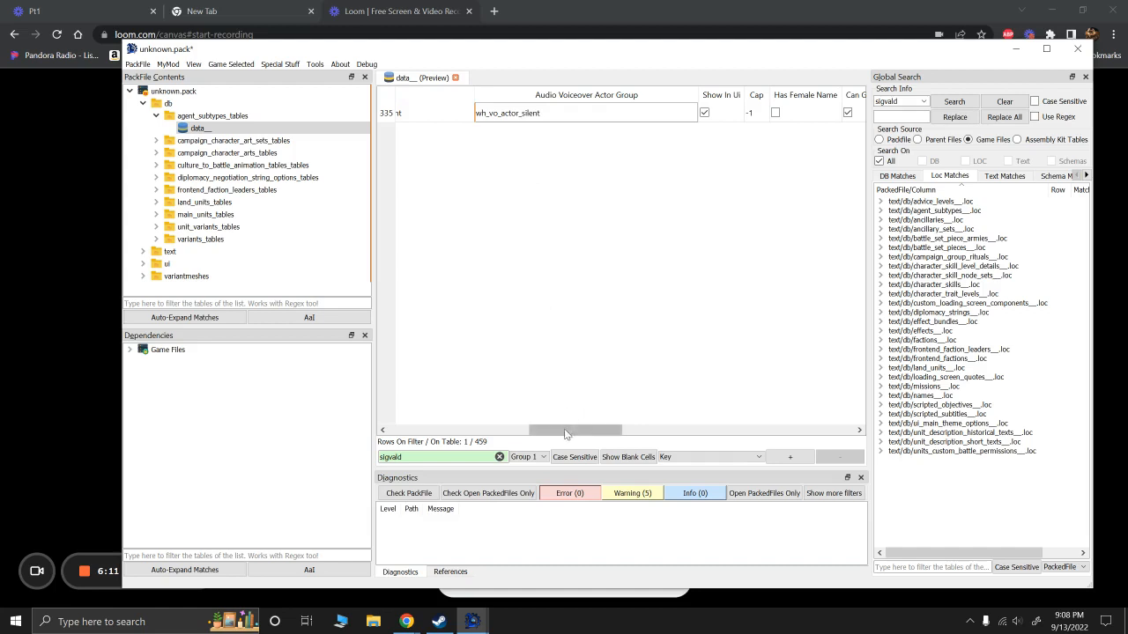
Step: Reduce the agent_subtypes_tables data__ table to the edited wh_dlc01_chs_prince_sigvald row by removing all other rows
left_click_drag(577, 430, 423, 416)
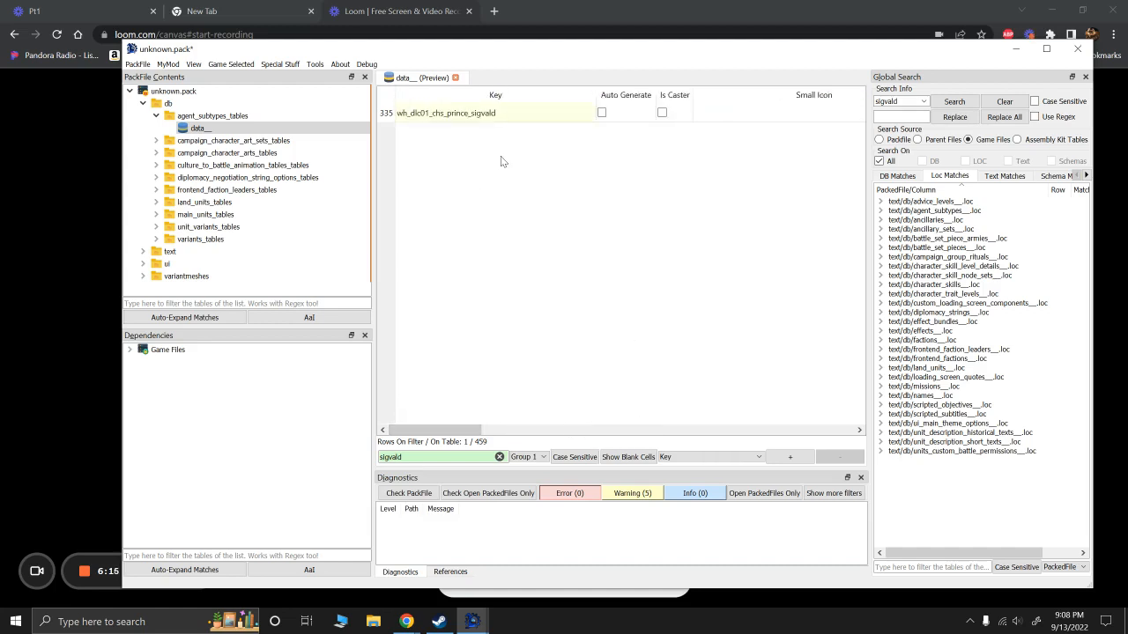
key("ctrl+a")
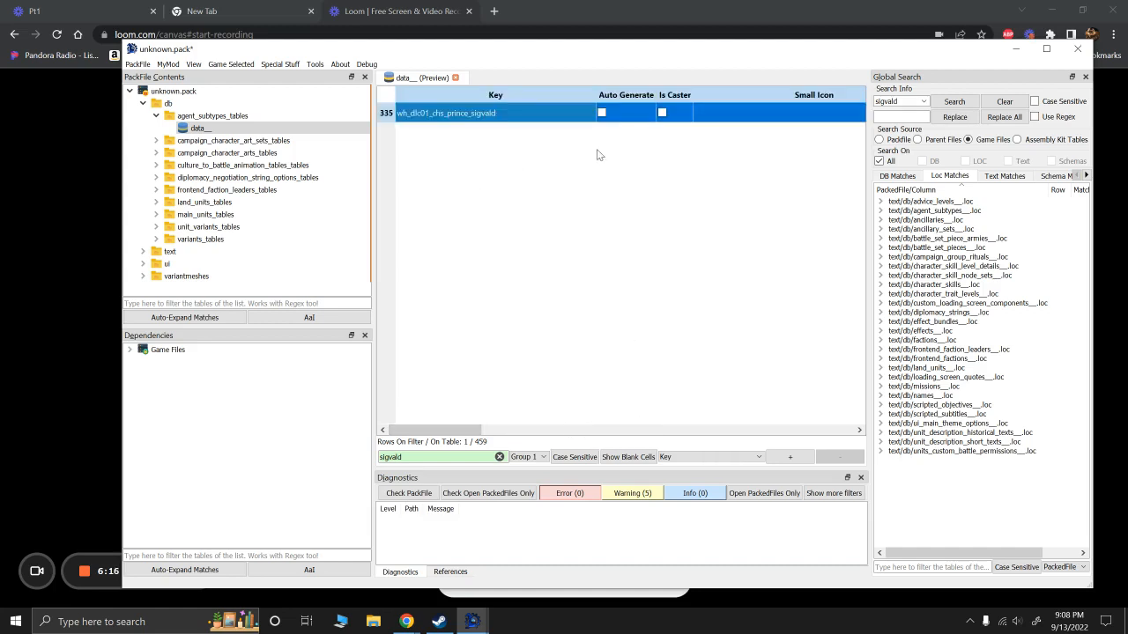
left_click(498, 456)
key("ctrl+a")
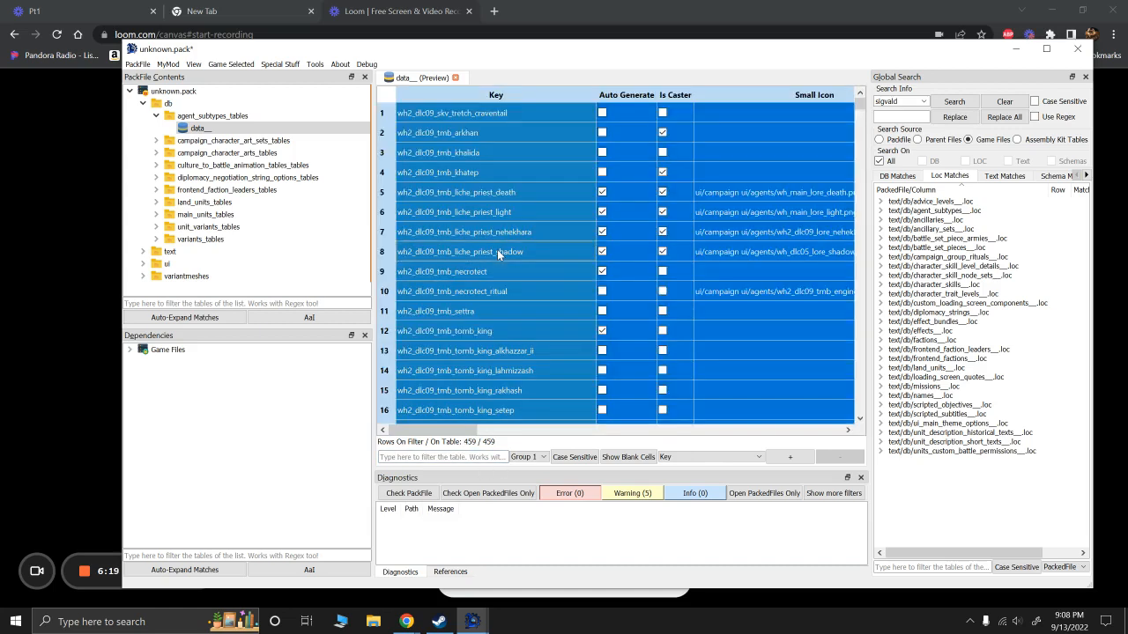
key("Delete")
right_click(492, 209)
left_click(508, 217)
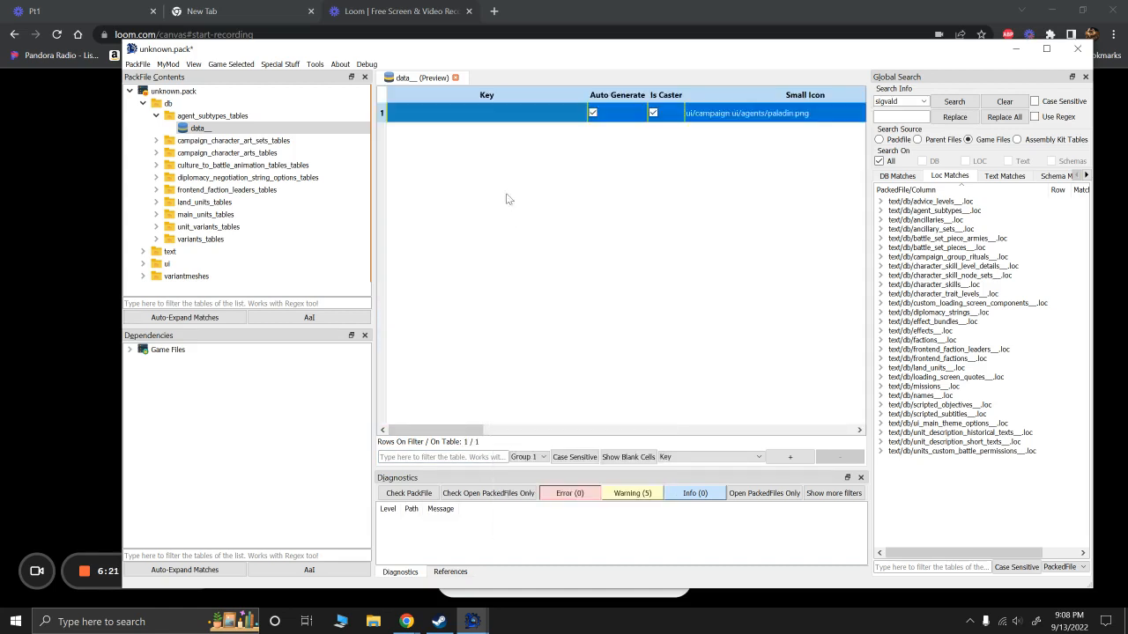
type("wh_dlc01_chs_prince_sigvald")
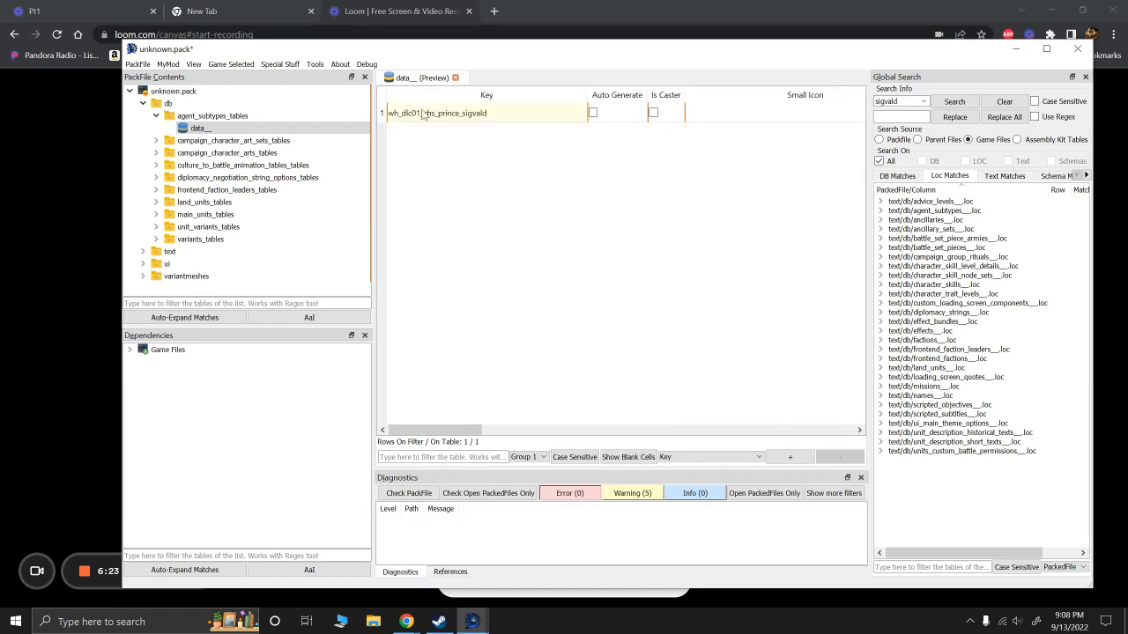
Step: Rename the data__ table in agent_subtypes_tables to mm_sigvald_data__
right_click(197, 129)
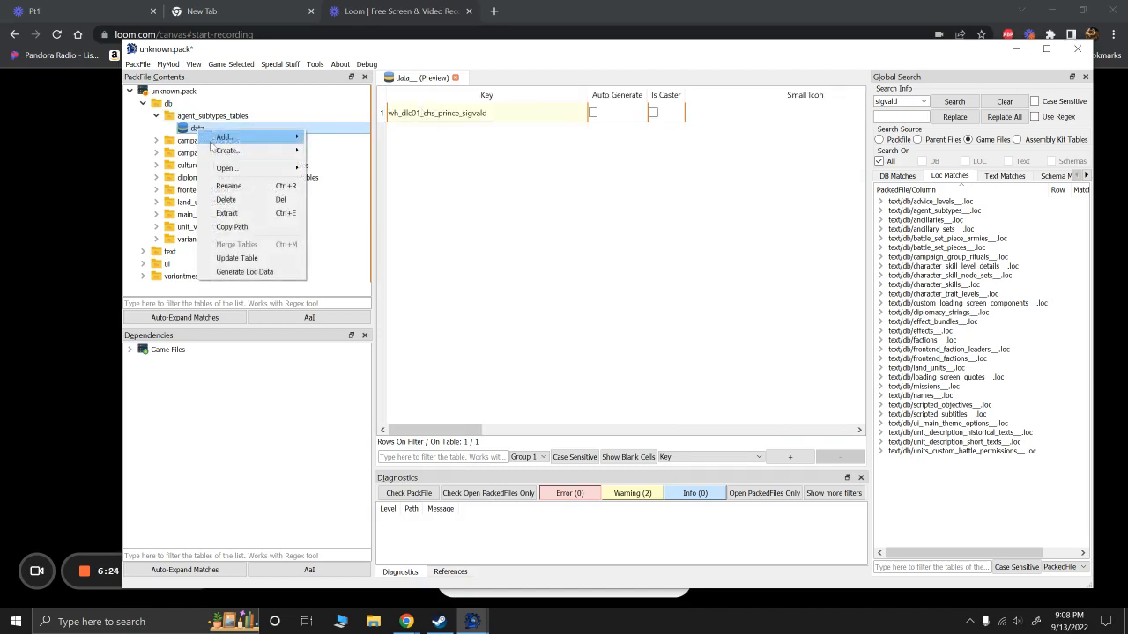
left_click(228, 186)
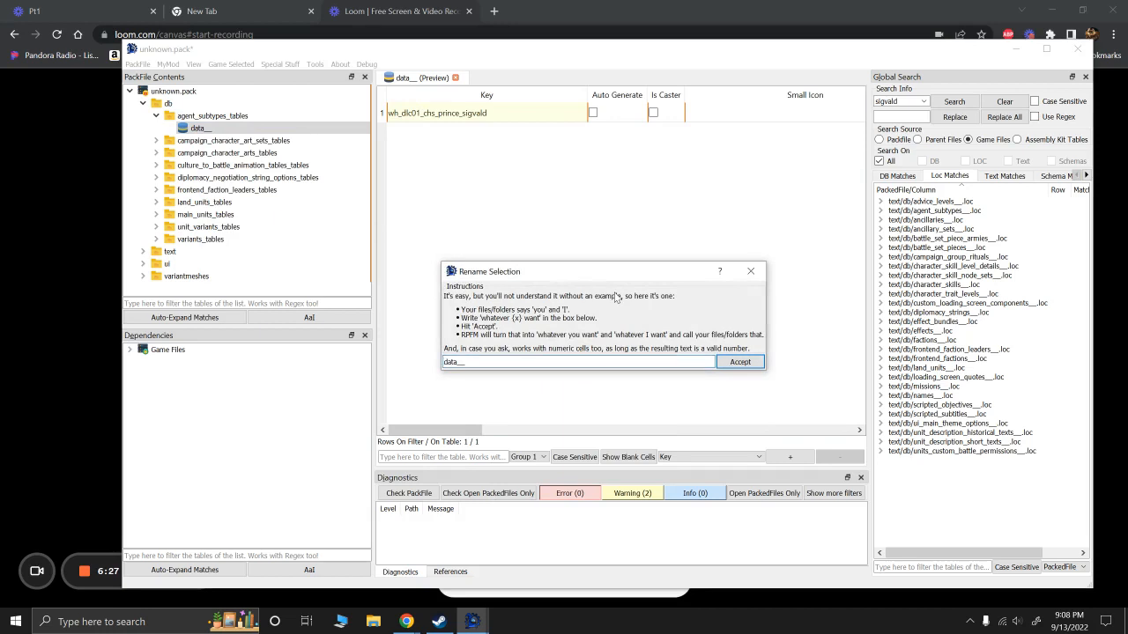
key("Home")
type("mm_sigvald")
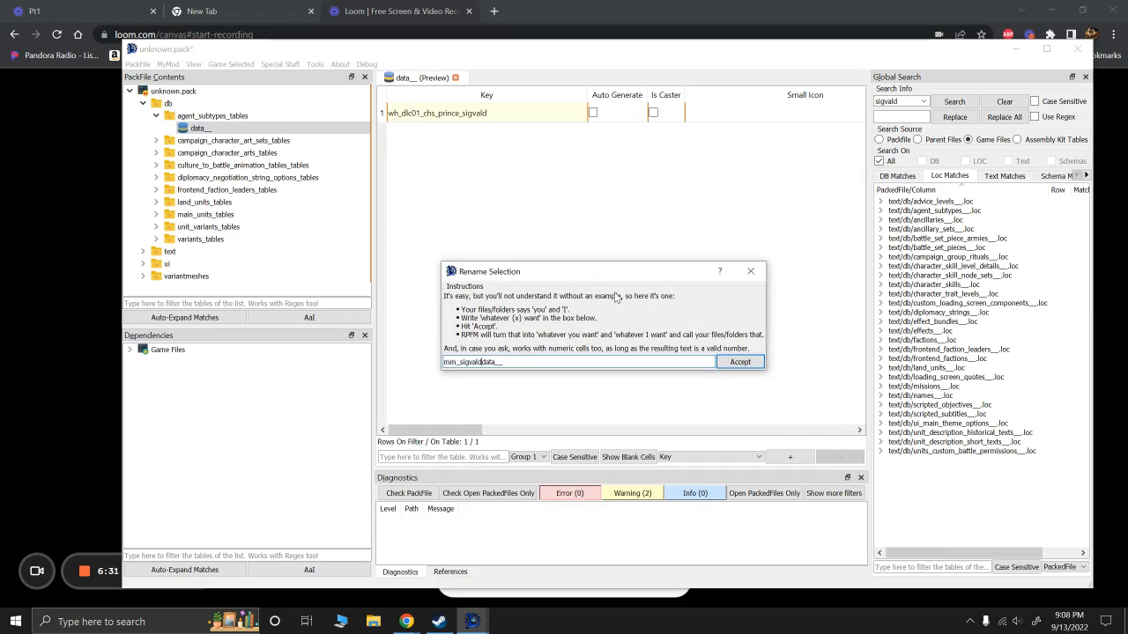
type("_")
key("Return")
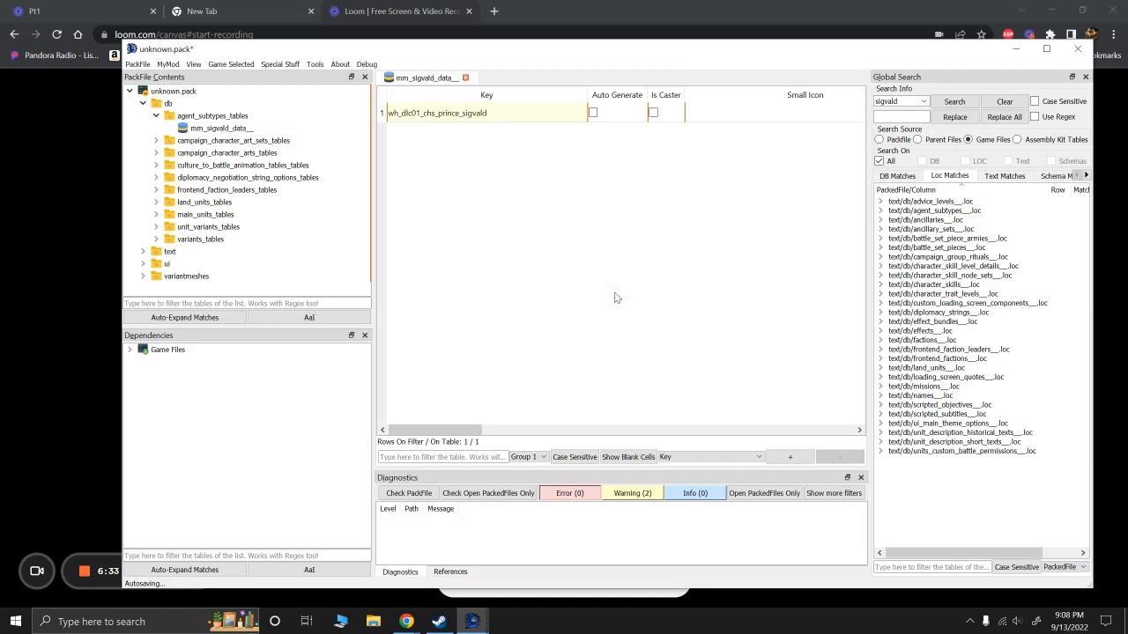
Step: Review the Art Set Id column of the data__ table in campaign_character_art_sets_tables, and delete that table from the pack
left_click(156, 141)
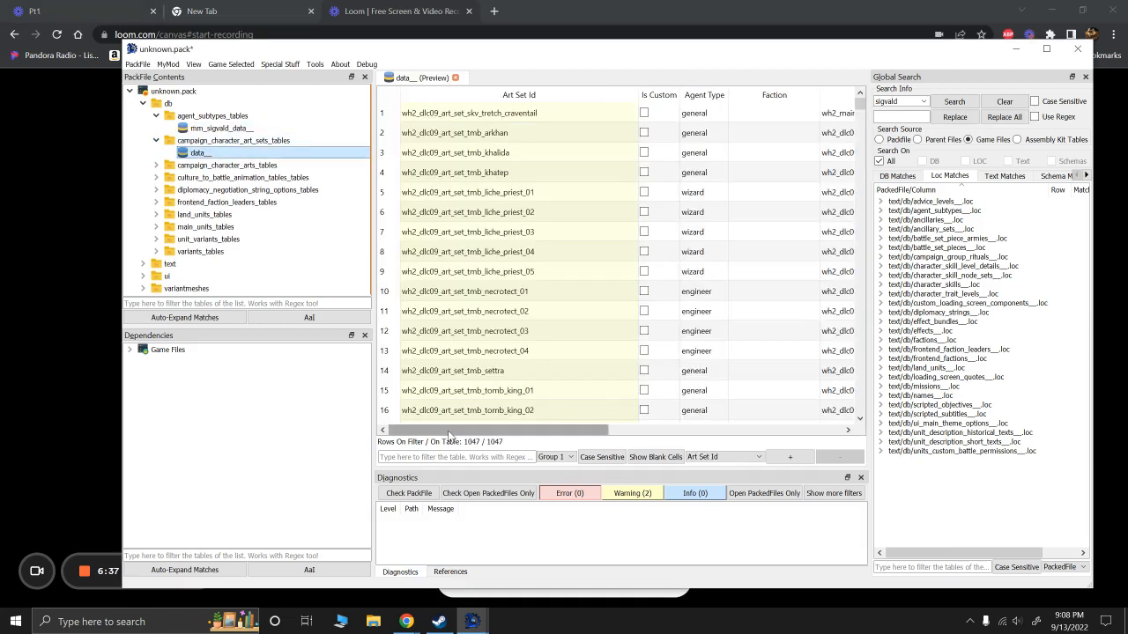
mouse_move(449, 432)
left_mouse_down()
mouse_move(719, 431)
mouse_move(435, 441)
left_mouse_up()
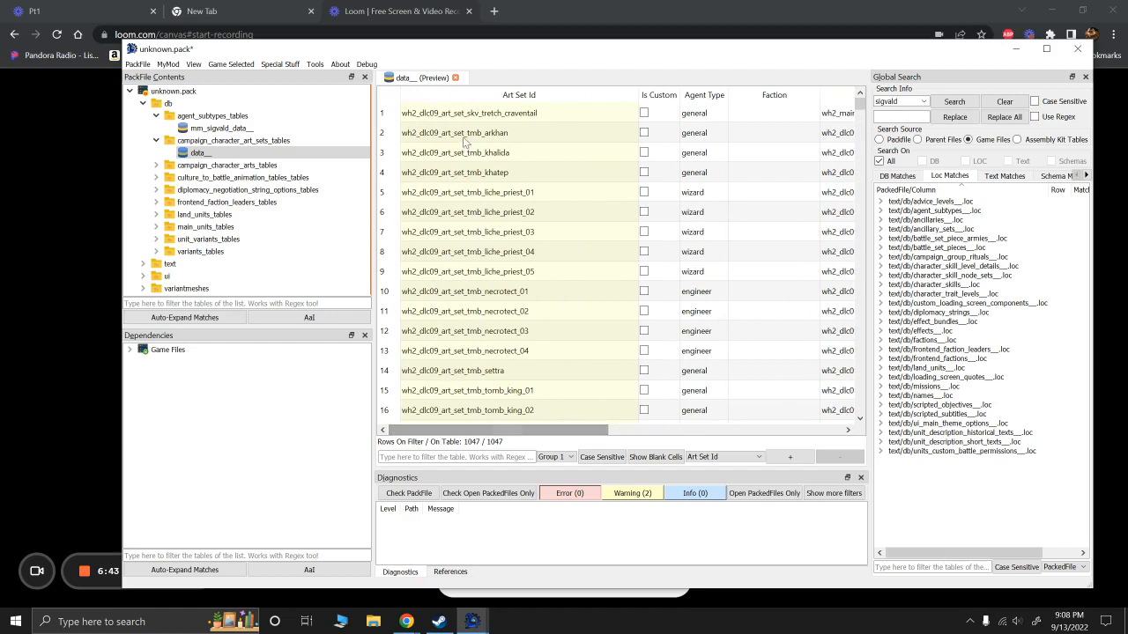
mouse_move(461, 97)
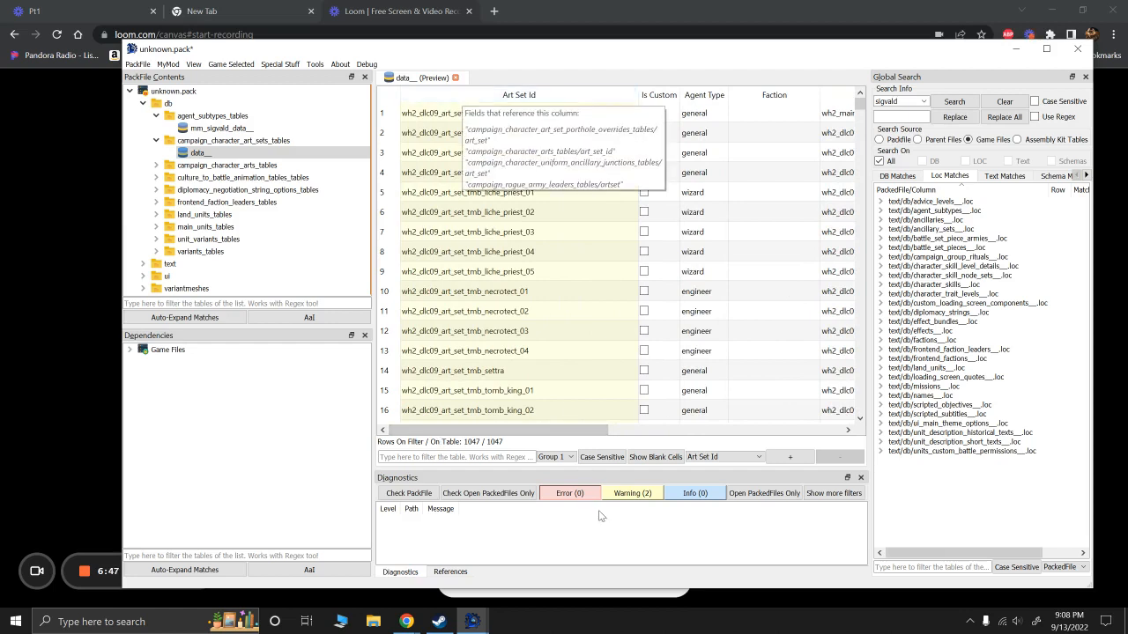
mouse_move(561, 432)
left_mouse_down()
mouse_move(790, 438)
mouse_move(564, 438)
left_mouse_up()
mouse_move(502, 104)
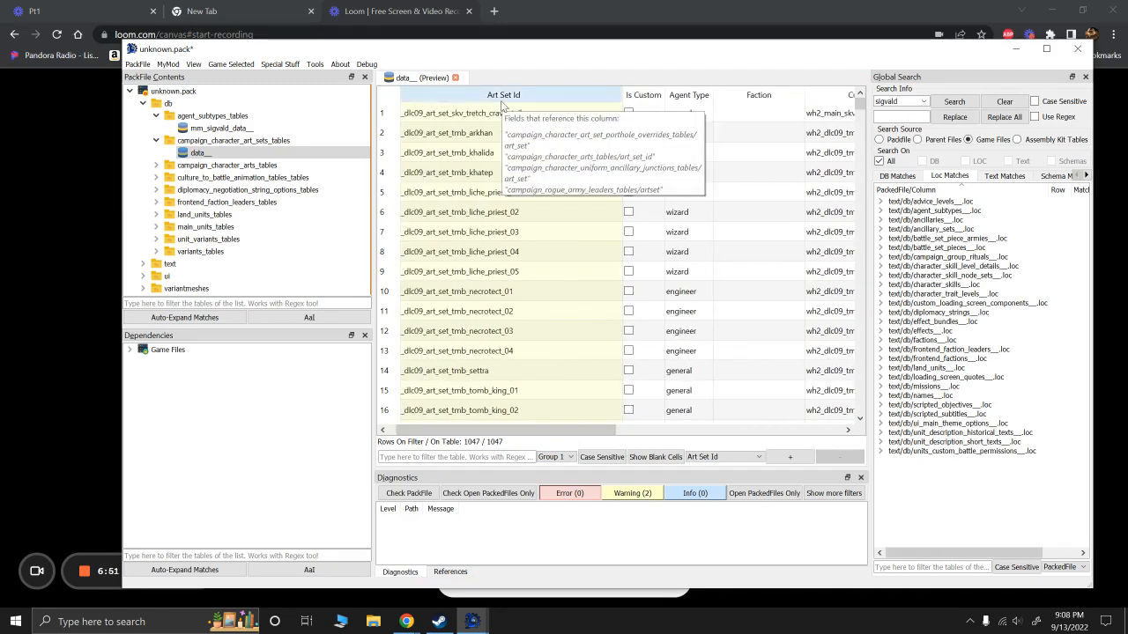
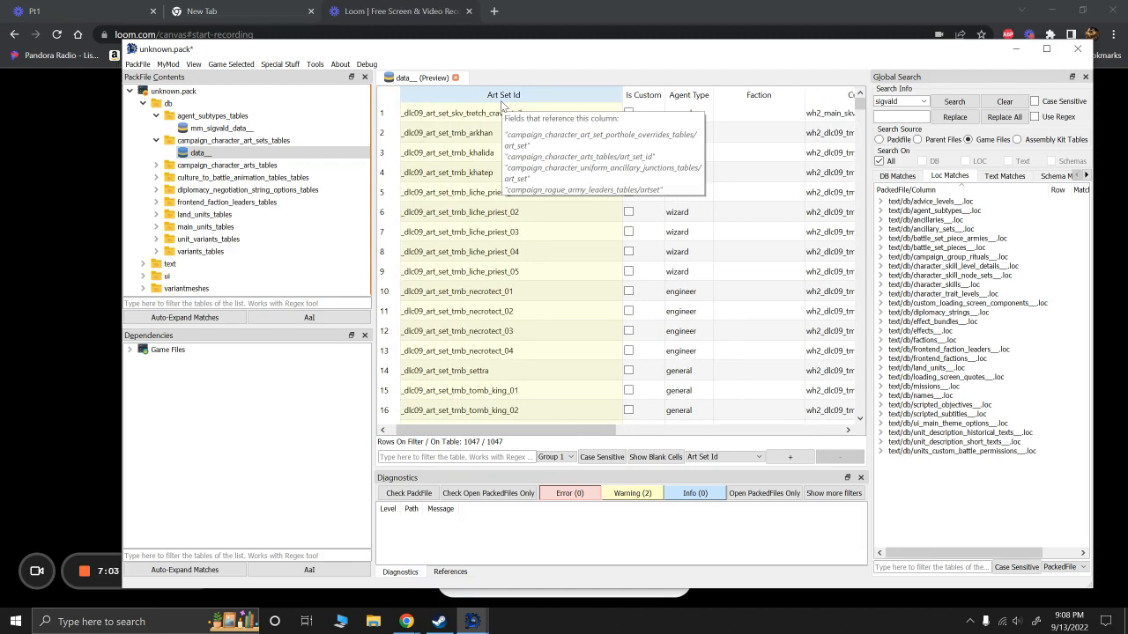
right_click(214, 157)
left_click(247, 228)
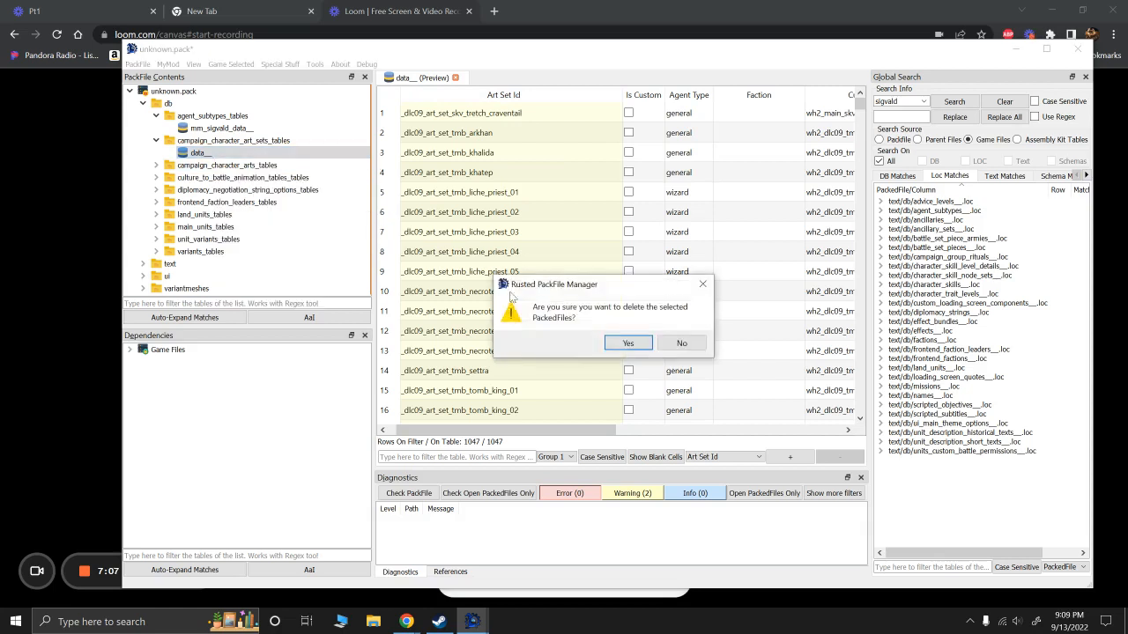
left_click(628, 344)
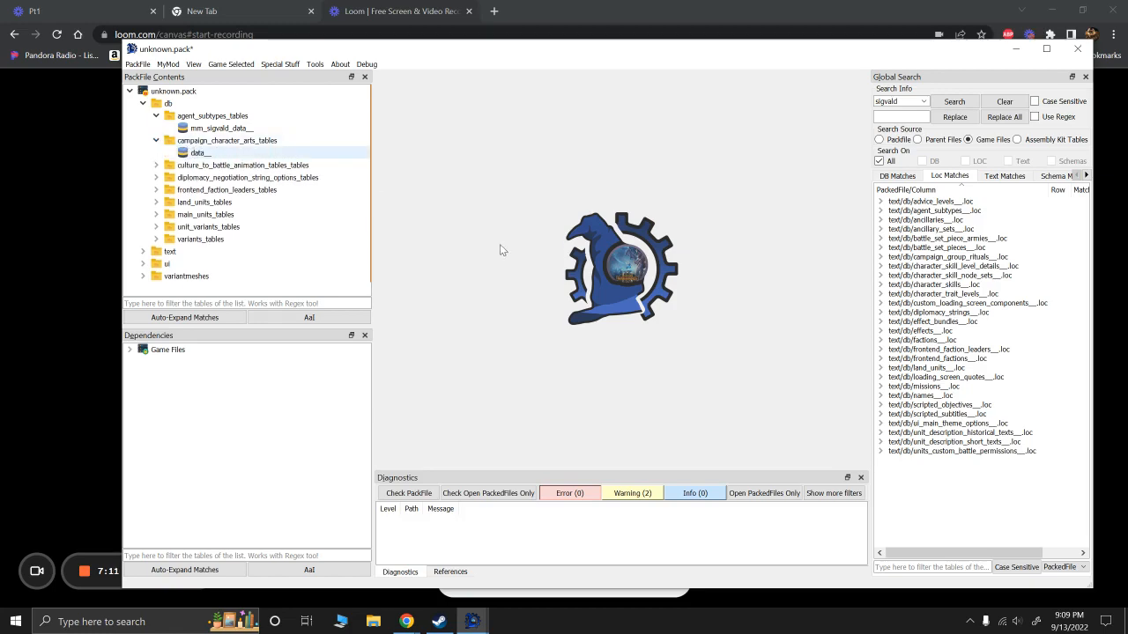
Step: Filter the campaign_character_arts_tables data__ table by dread and copy the Land Animation cam_lord_hu1b_elf_sword_and_shield from the wh2_main_art_set_def_dreadlord_fem_02 row
left_click_drag(493, 431, 696, 433)
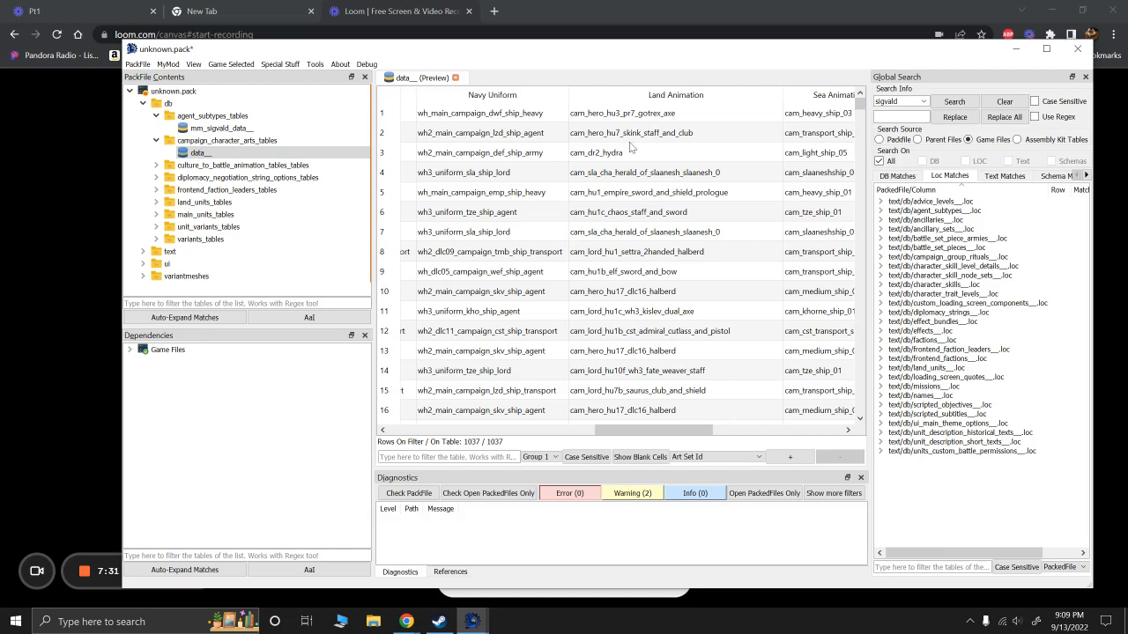
left_click_drag(669, 431, 451, 462)
left_click(452, 458)
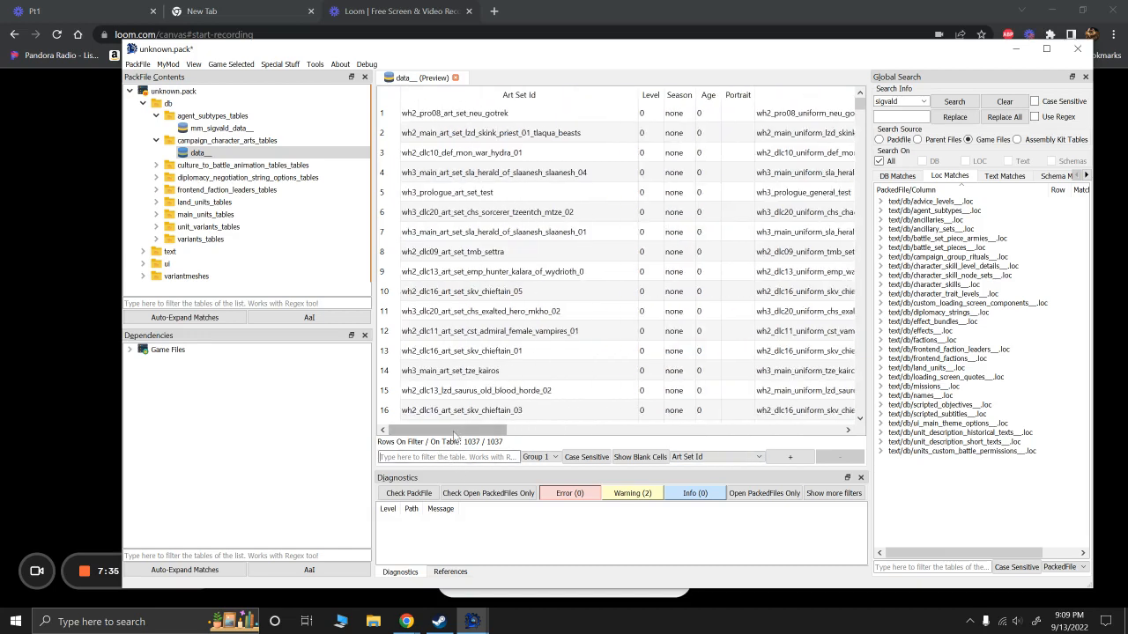
type("dread")
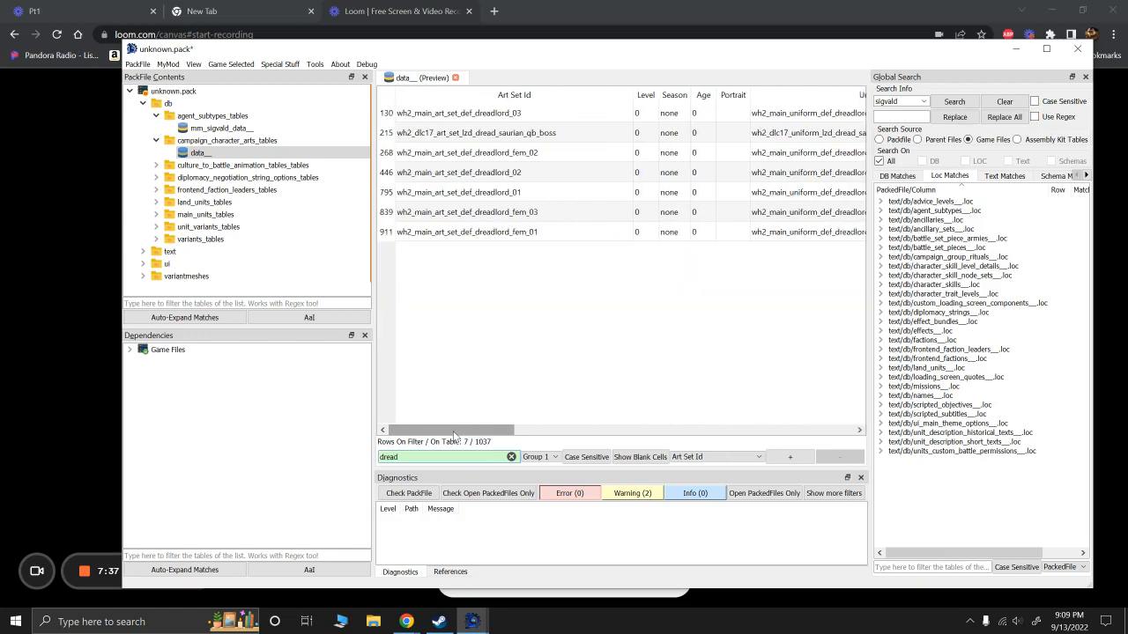
left_click(518, 153)
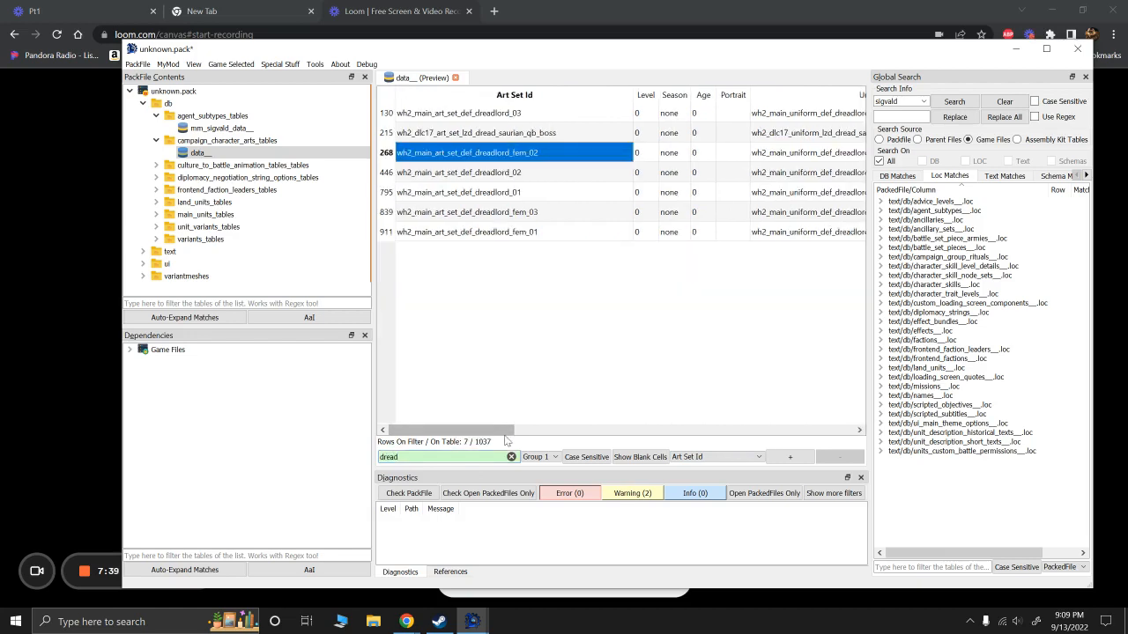
left_click_drag(507, 438, 703, 434)
left_click(733, 156)
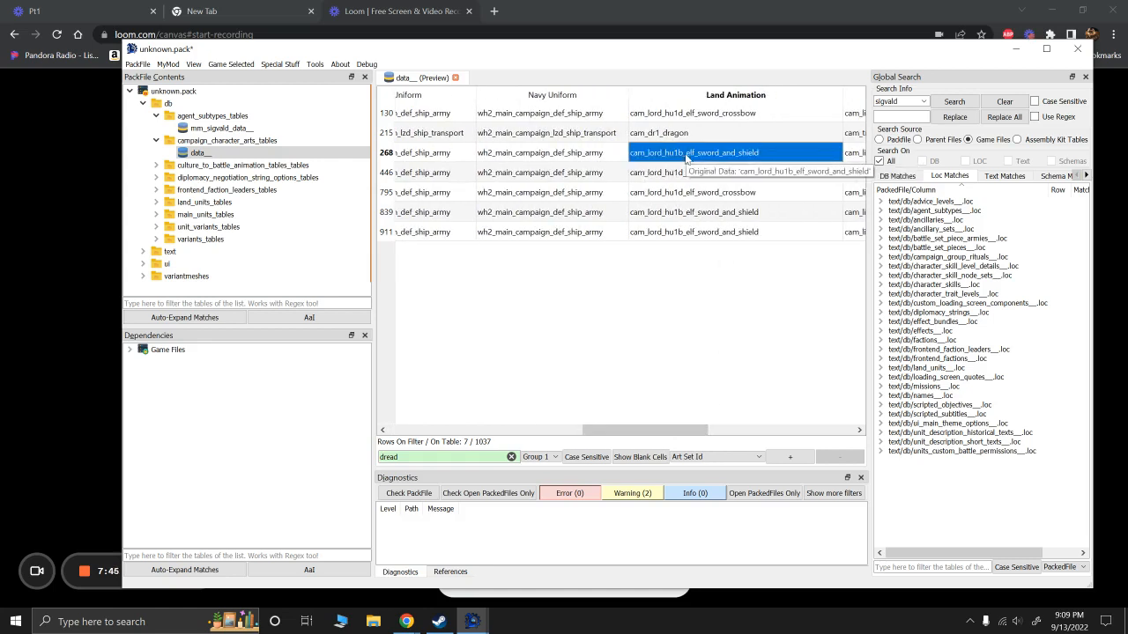
left_click(715, 171)
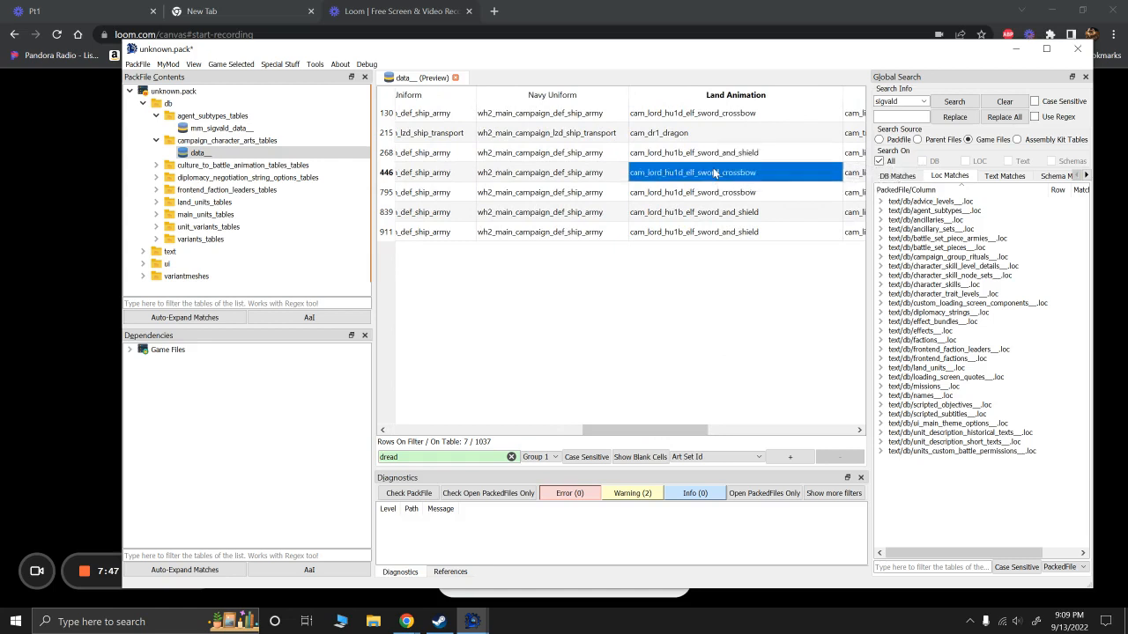
left_click(711, 157)
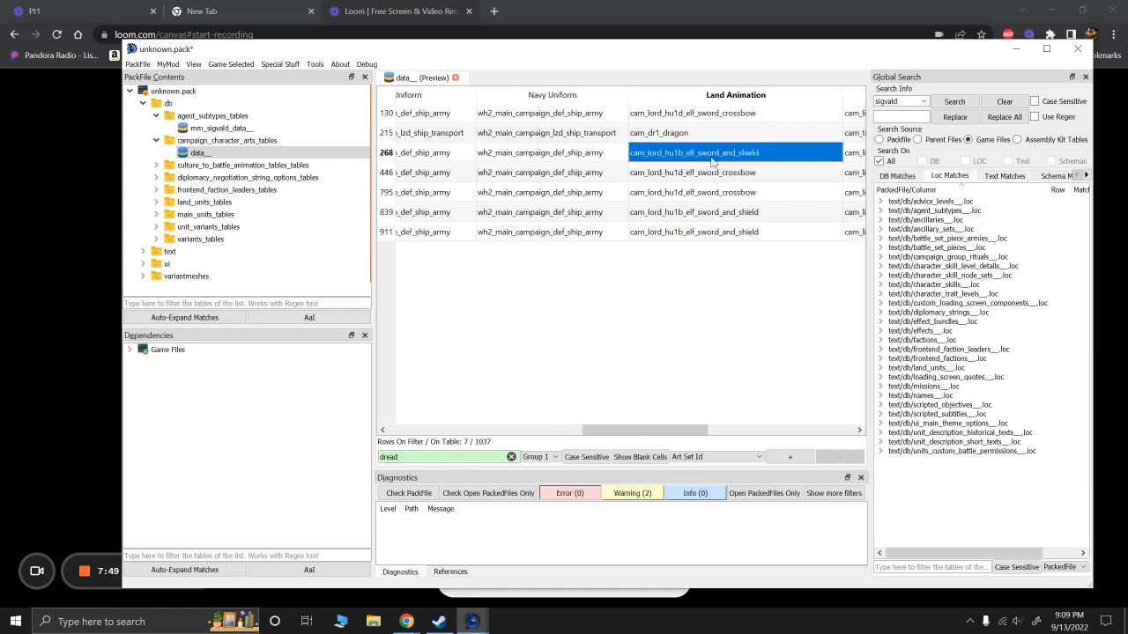
Step: Filter the character arts table by sigvald and set his Land Animation to cam_lord_hu1b_elf_sword_and_shield
left_click(512, 457)
type("sigvald")
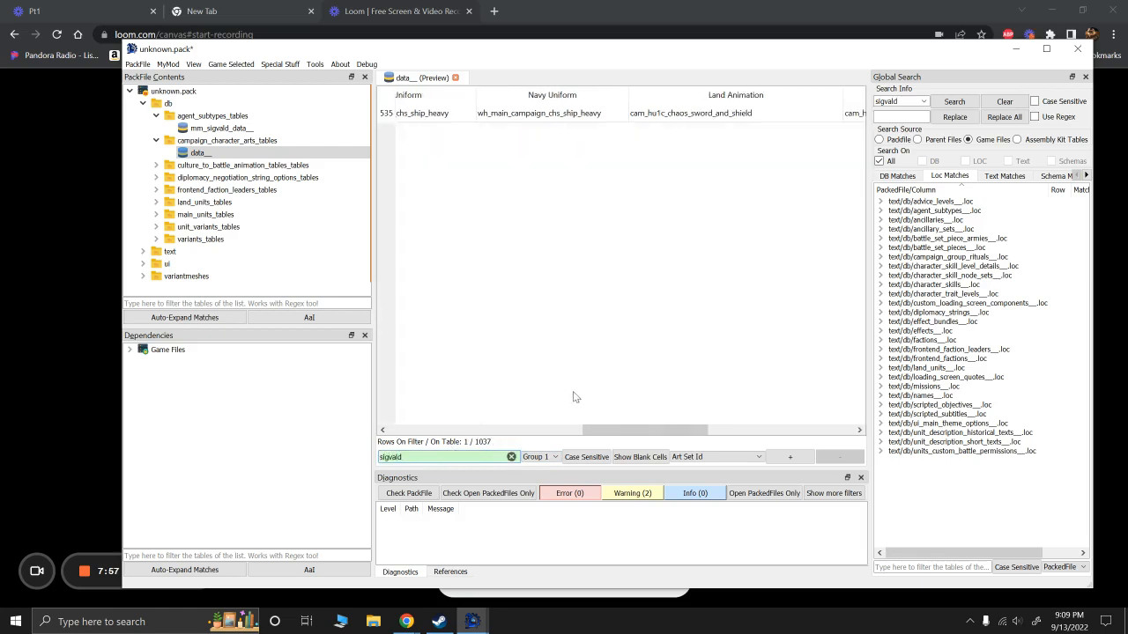
left_click(644, 430)
left_click(675, 115)
type("cam_lord_hu1b_elf_sword_and_shield")
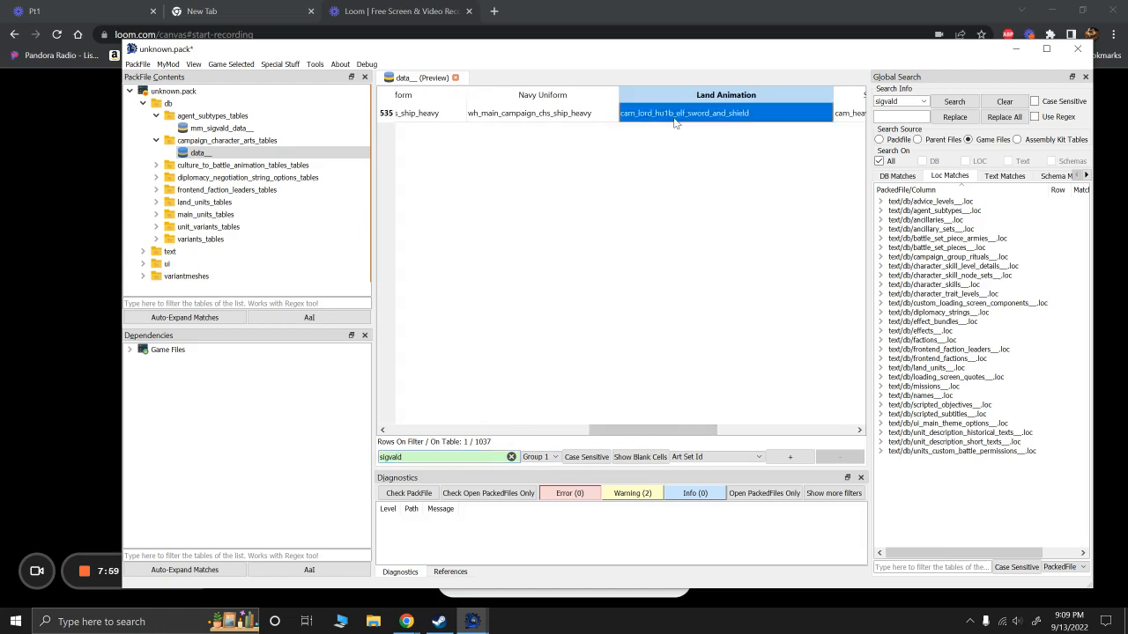
Step: Reduce the campaign_character_arts_tables data__ table to the edited wh_main_art_set_chs_prince_sigvald row by removing all other rows
left_click_drag(670, 430, 453, 421)
key("ctrl+a")
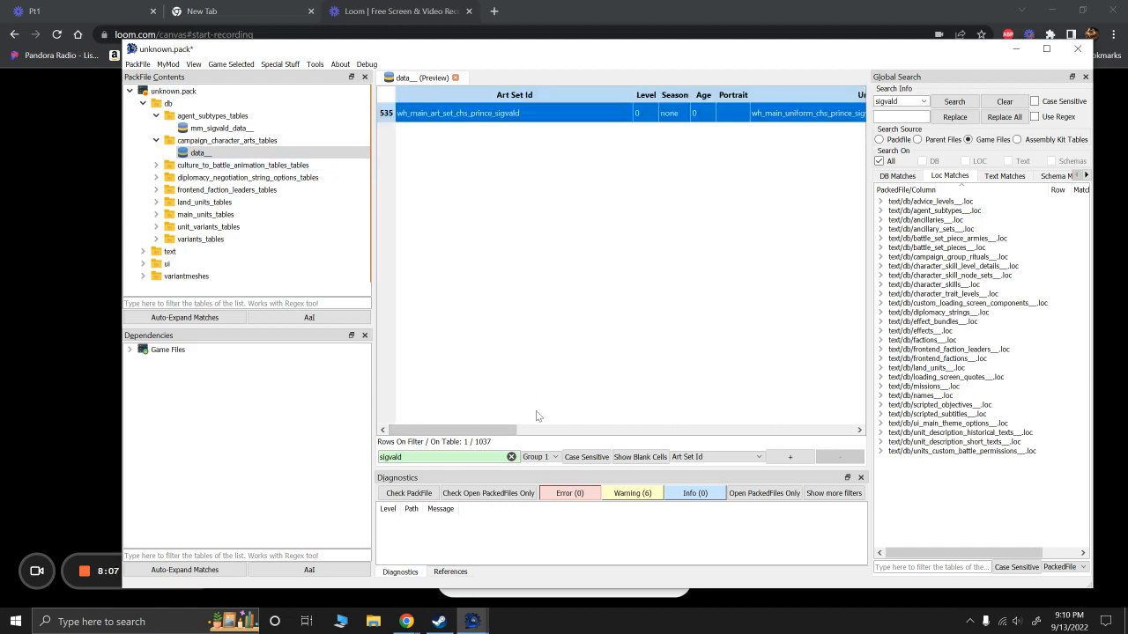
left_click(511, 456)
key("ctrl+a")
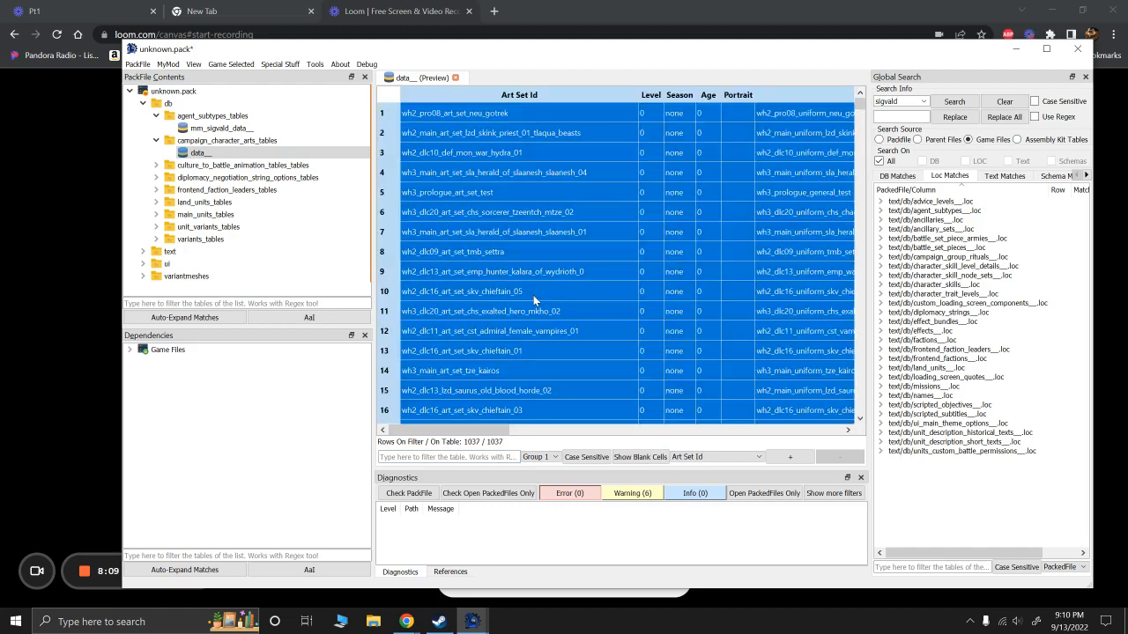
key("ctrl+Delete")
right_click(476, 212)
left_click(510, 215)
type("wh_main_art_set_chs_prince_sigvald")
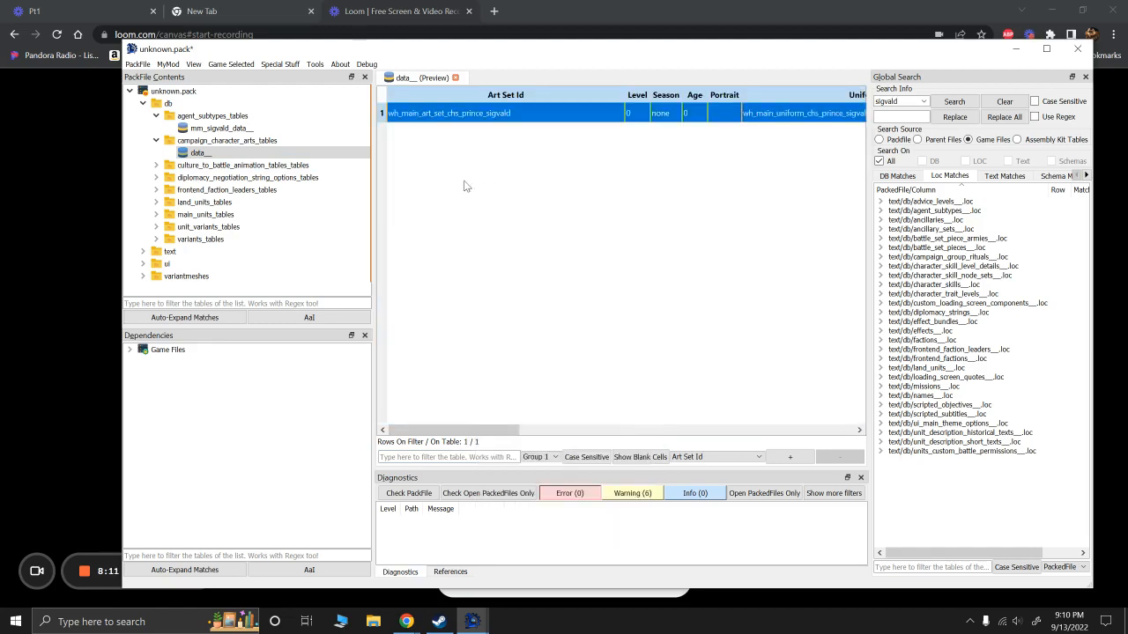
Step: Rename the data__ table in campaign_character_arts_tables to mm_sigvald_data__
right_click(209, 155)
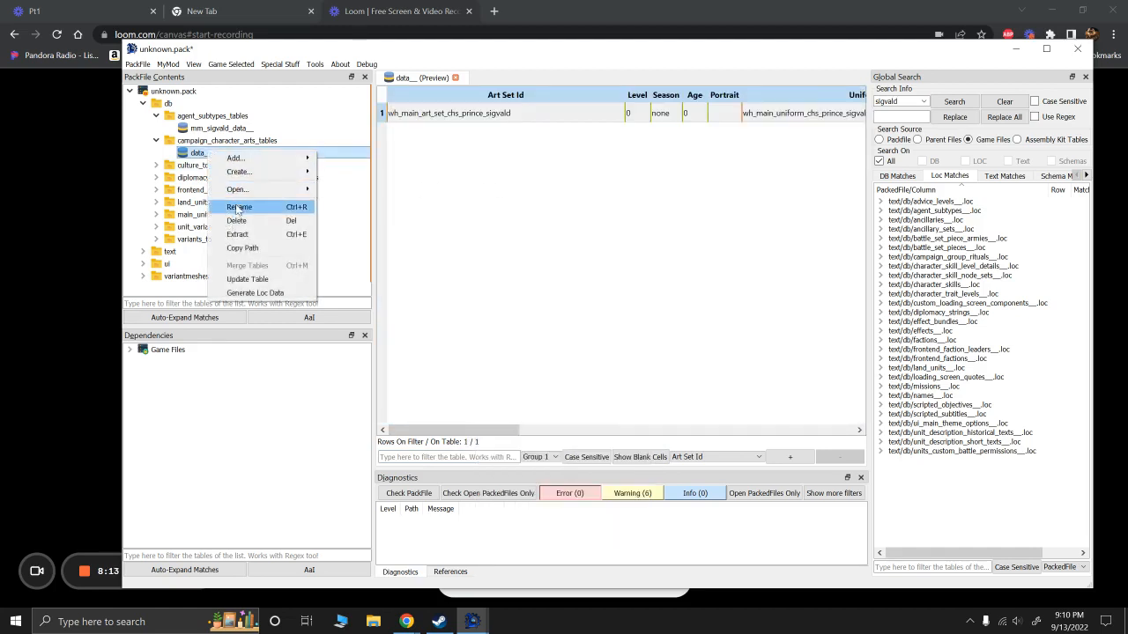
left_click(236, 210)
left_click(447, 361)
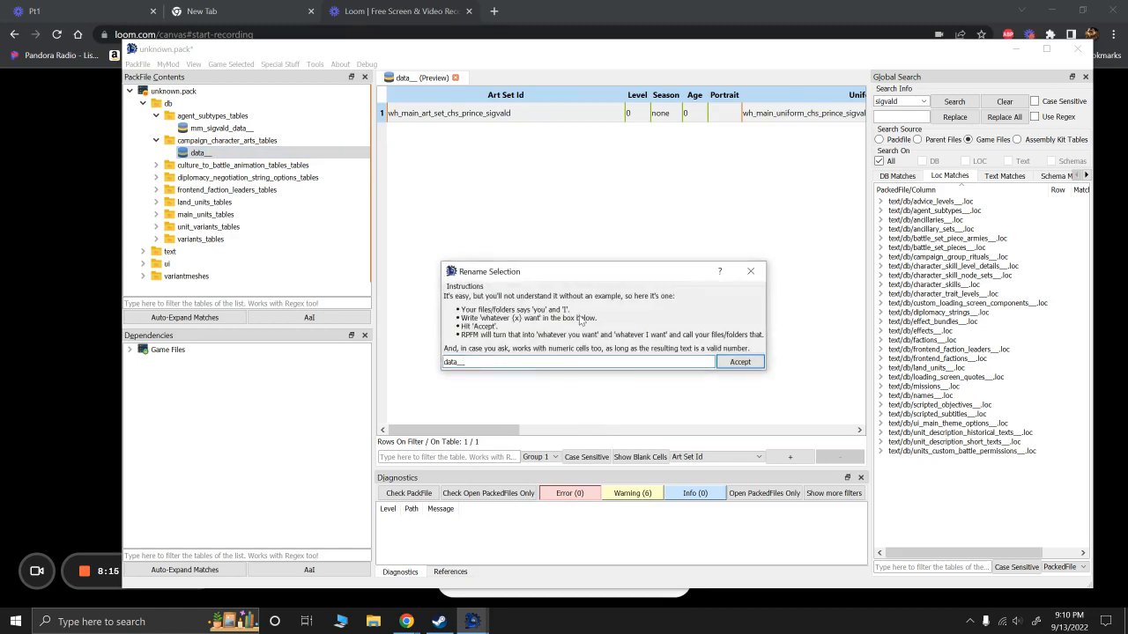
type("mm_sigvald_")
key("Return")
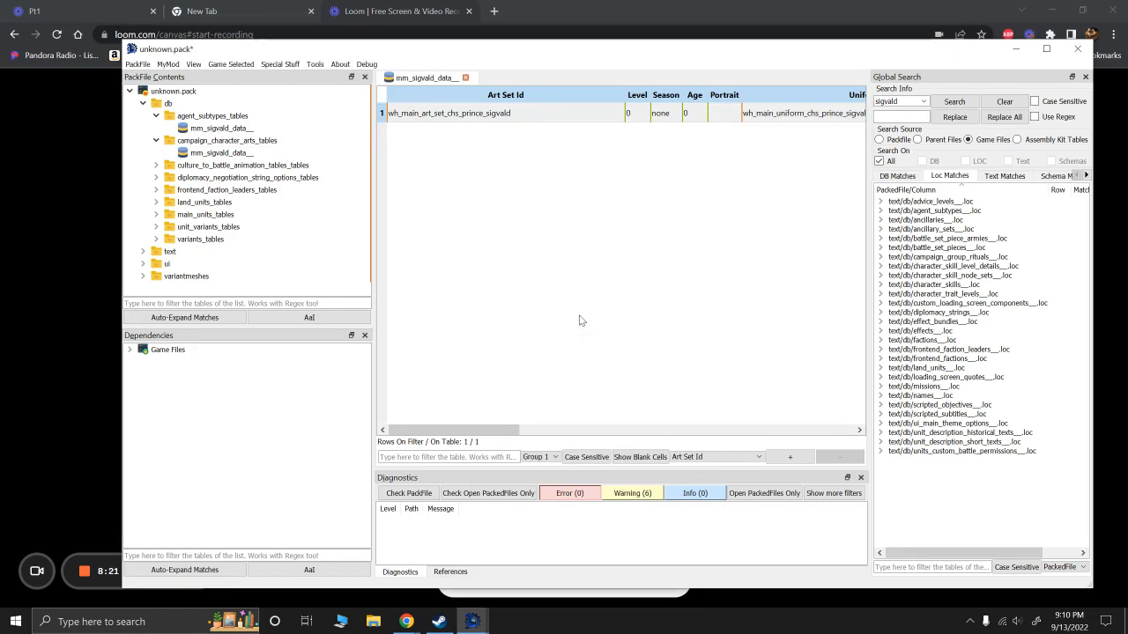
Step: Open the data__ table in culture_to_battle_animation_tables_tables and view its Culture Pack and Battle Animations Table columns
left_click(155, 165)
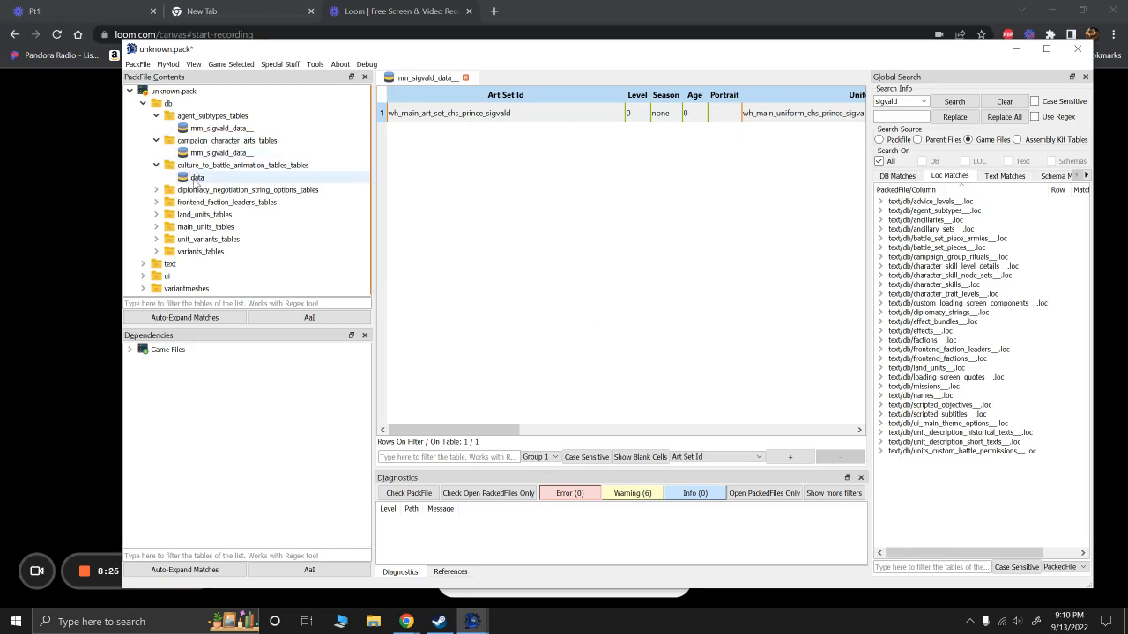
left_click(200, 179)
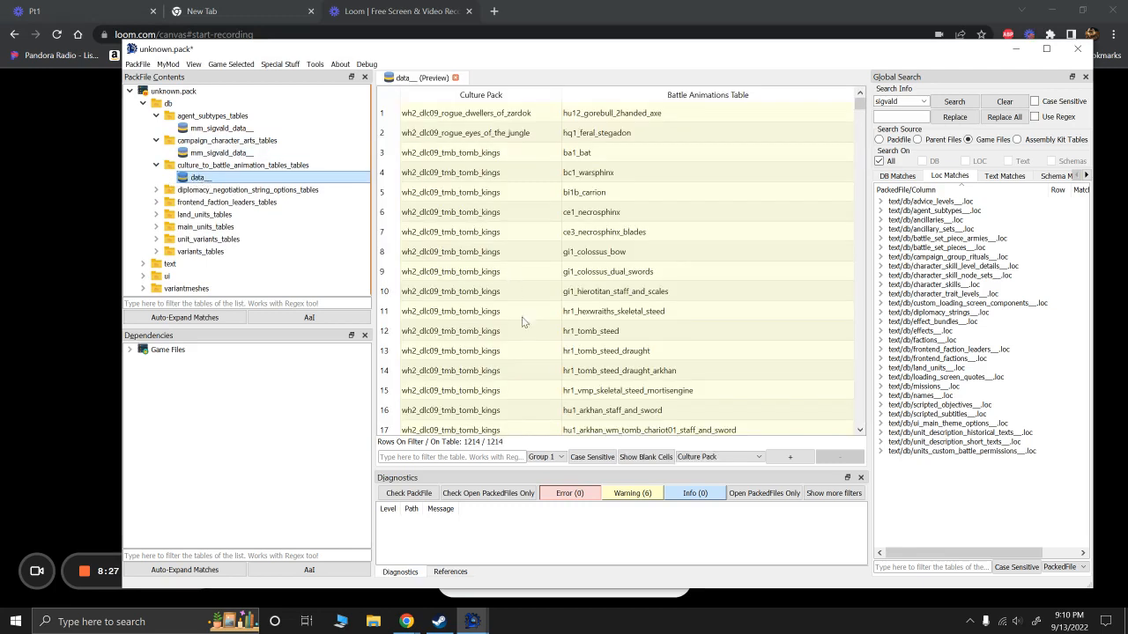
left_click(448, 457)
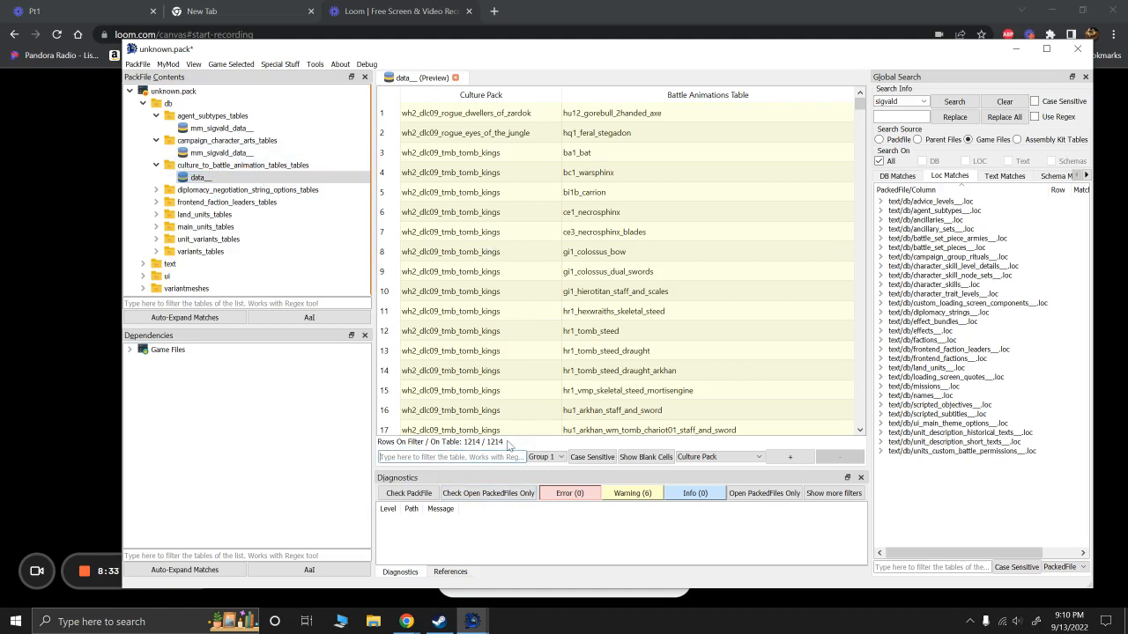
Step: Open the data__ table in land_units_tables, filter it by sigvald and bring up his Man Animation column
left_click(157, 215)
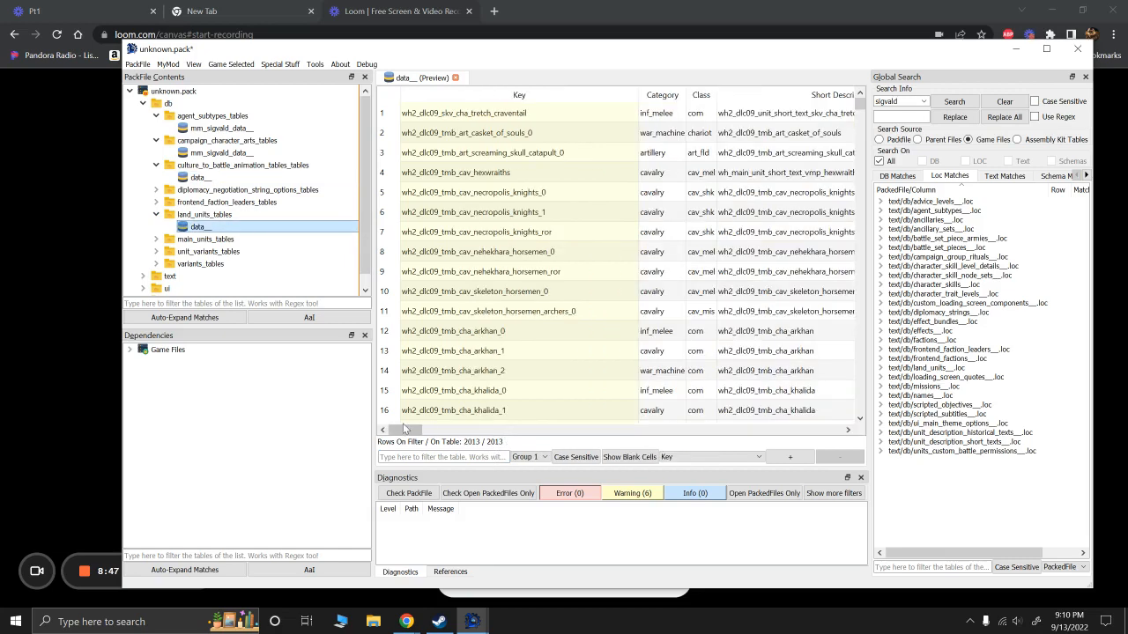
left_click(417, 456)
type("sigvald")
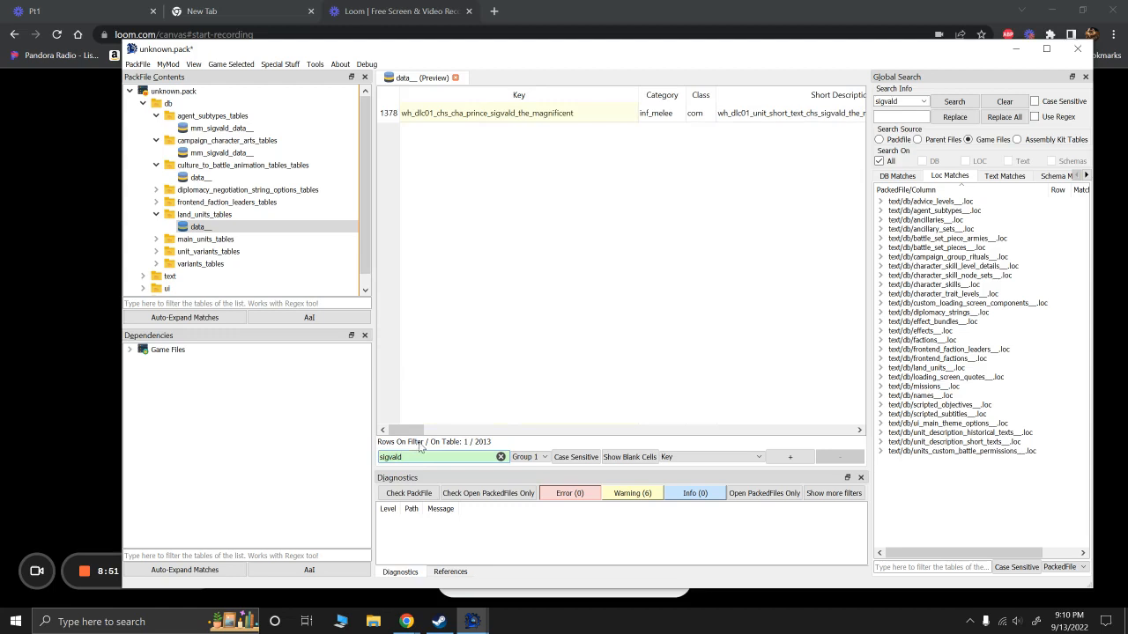
left_click_drag(412, 430, 504, 430)
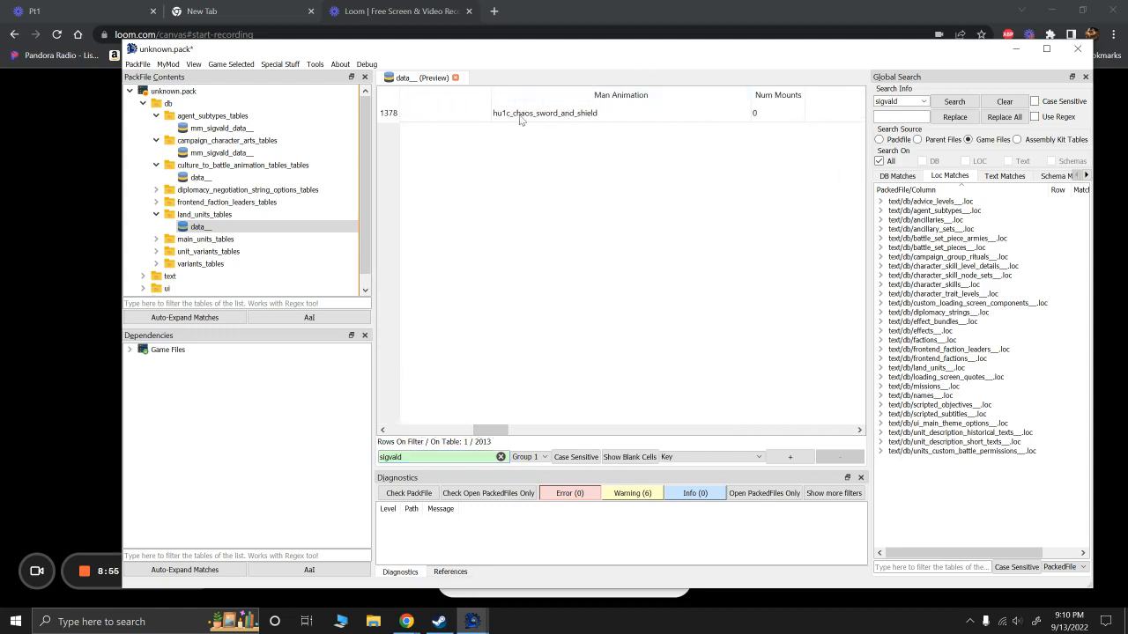
Step: Filter the land units table by dreadlord and copy the hu1b_elf_sword_and_shield Man Animation value, then clear the filter
left_click(501, 458)
type("dreadlord")
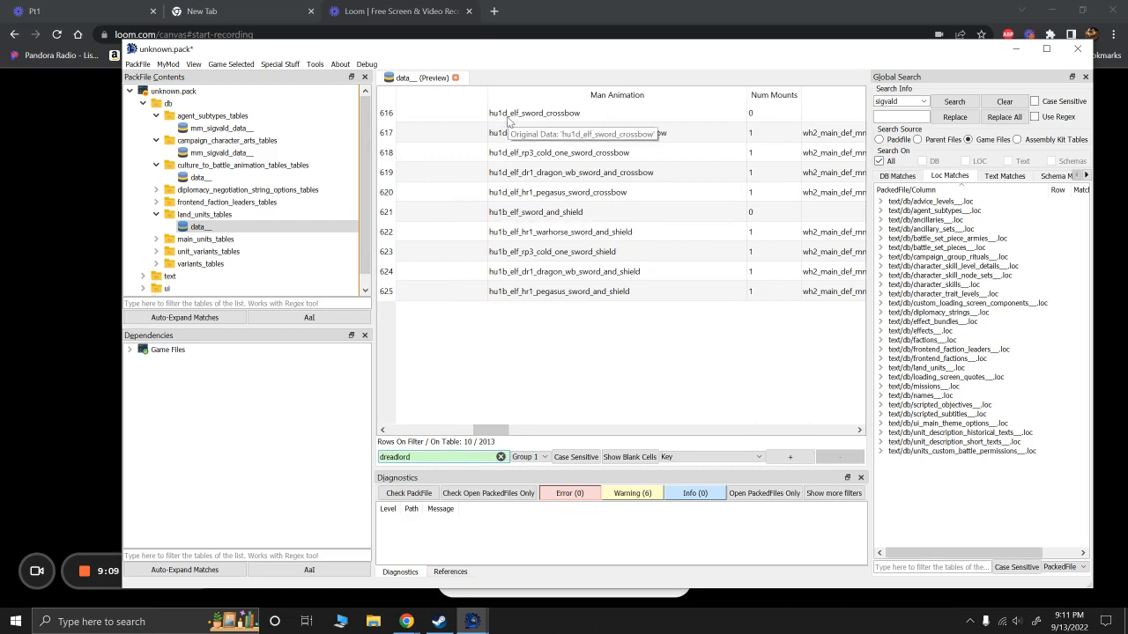
left_click(520, 215)
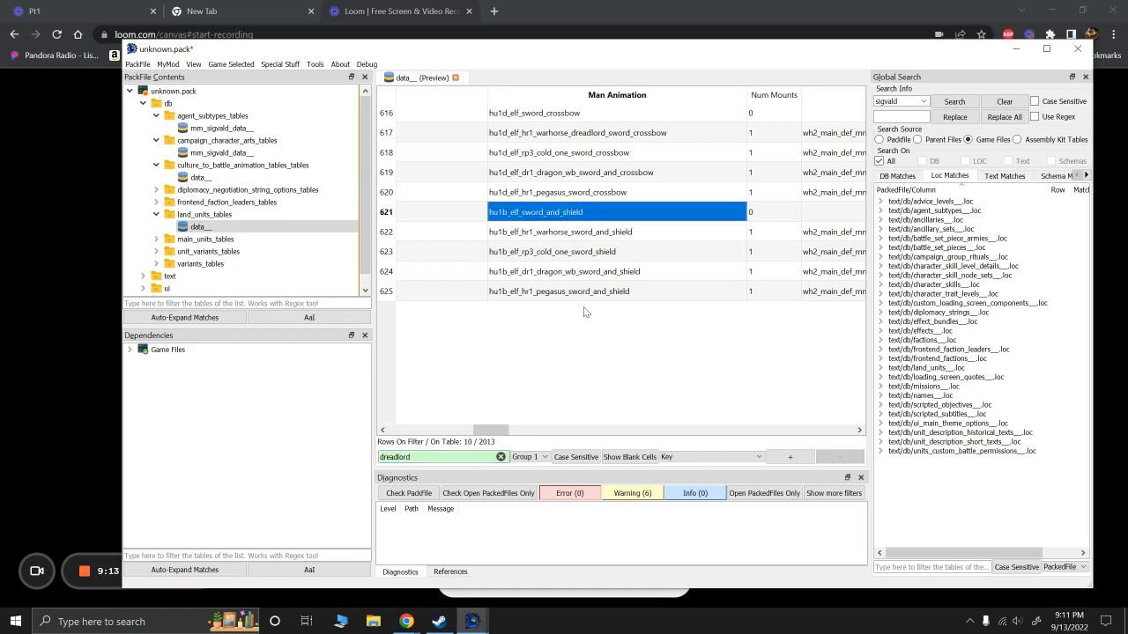
left_click(500, 457)
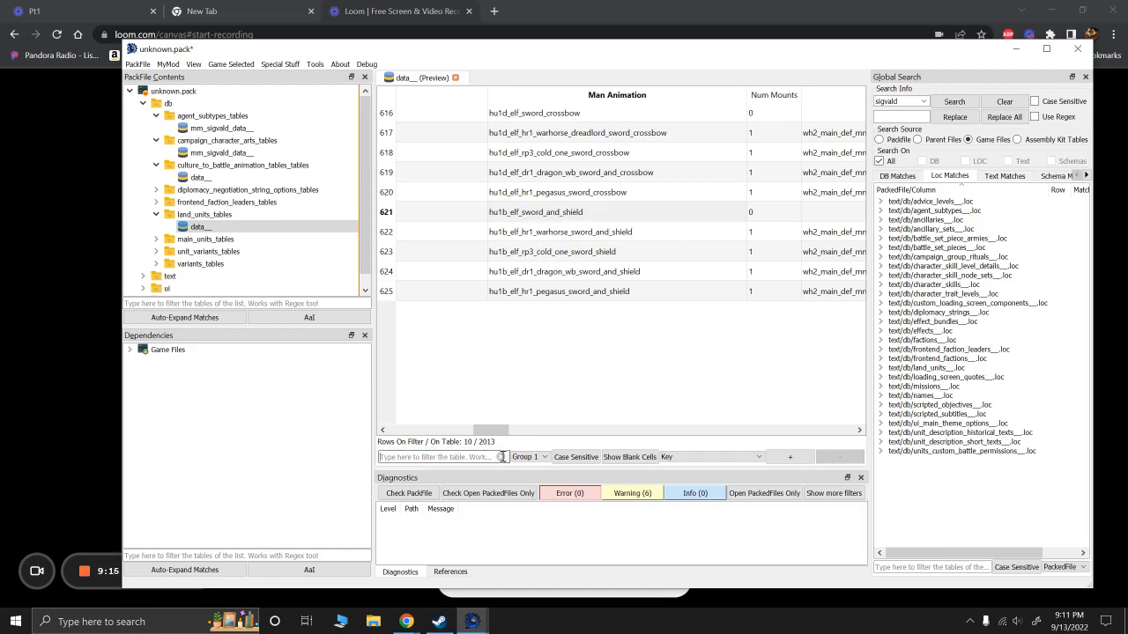
Step: Filter the land units table by sigvald and set his Man Animation to hu1b_elf_sword_and_shield
left_click(467, 459)
type("sigvald")
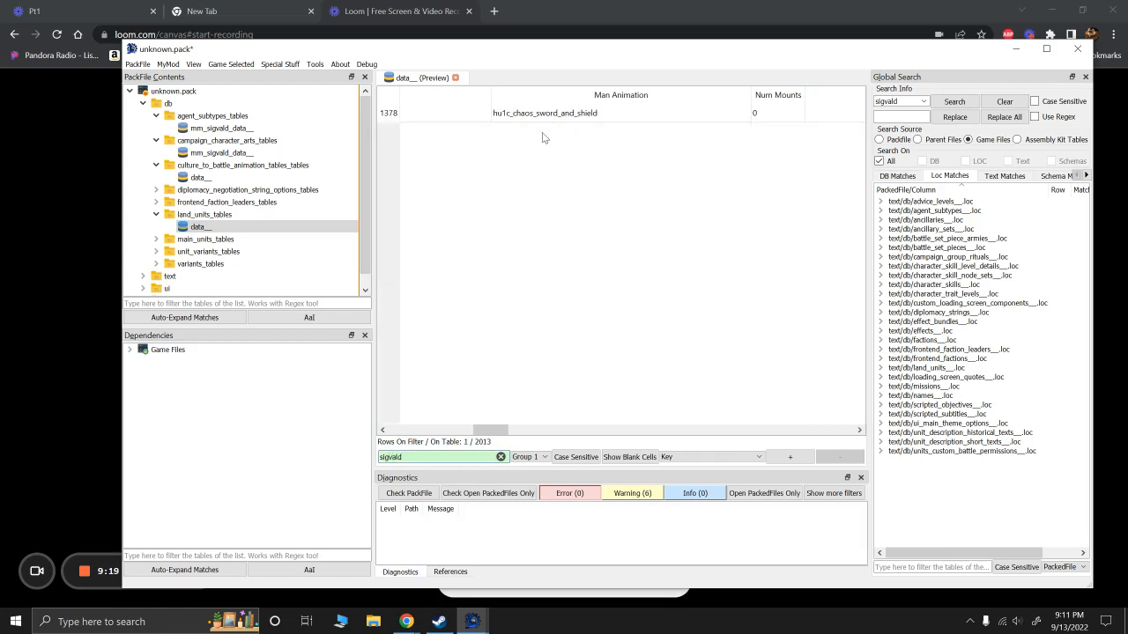
left_click(537, 116)
type("hu1b_elf_sword_and_shield")
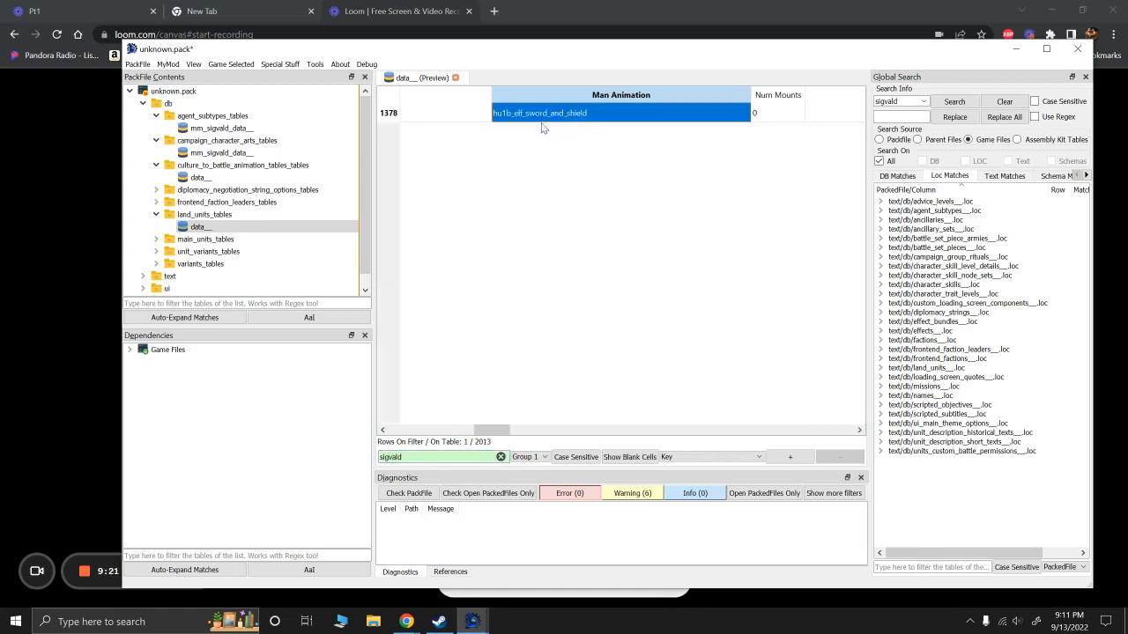
left_click(539, 138)
left_click(547, 115)
left_click(194, 228)
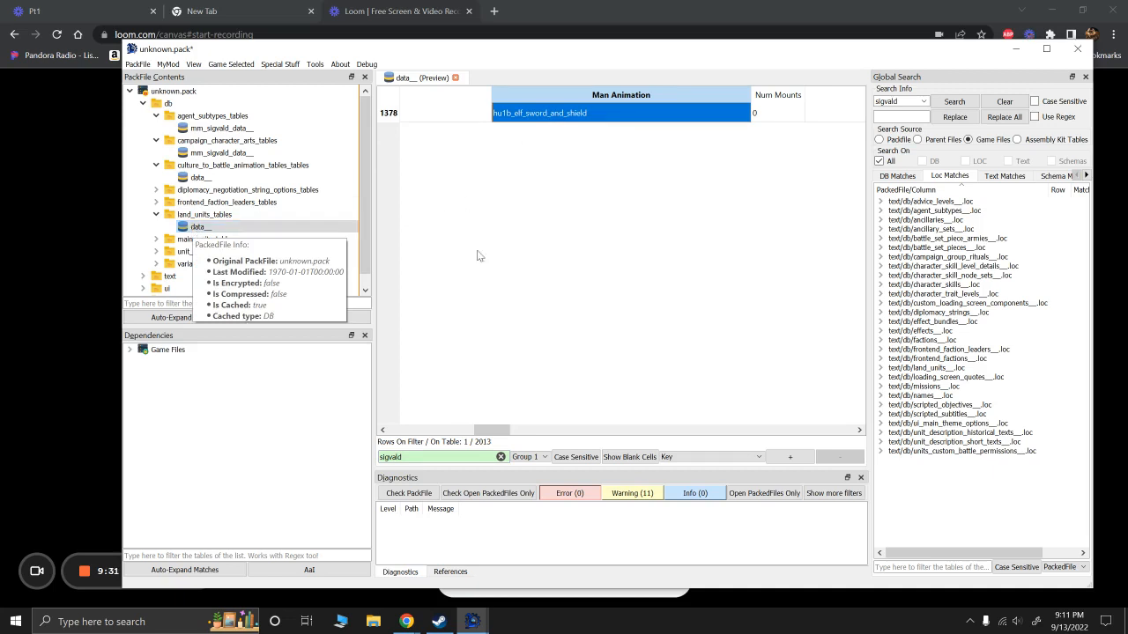
Step: Examine the melee weapon, attack, charge bonus and defence columns of Sigvald's land unit row, then return to its Key column
left_click_drag(505, 430, 633, 427)
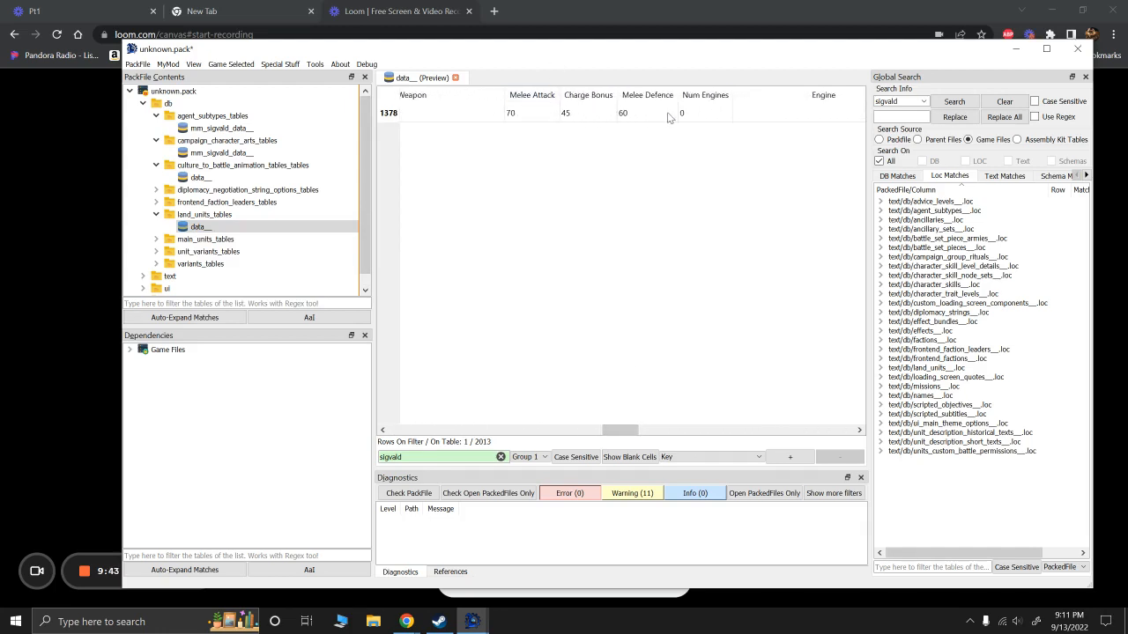
left_click_drag(625, 431, 616, 431)
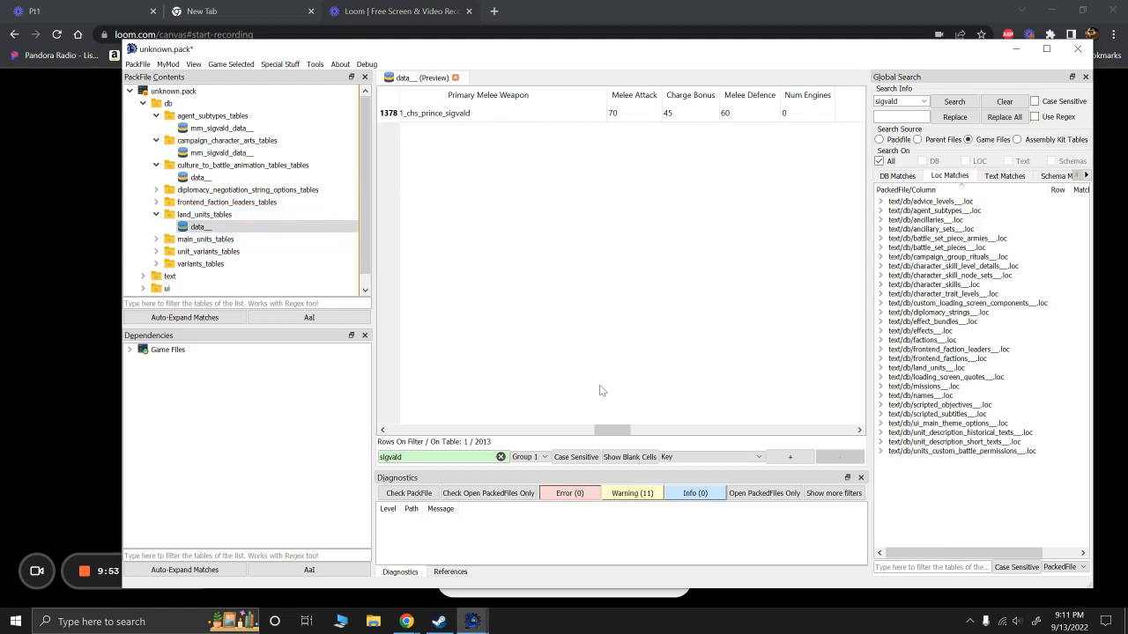
left_click_drag(613, 430, 490, 414)
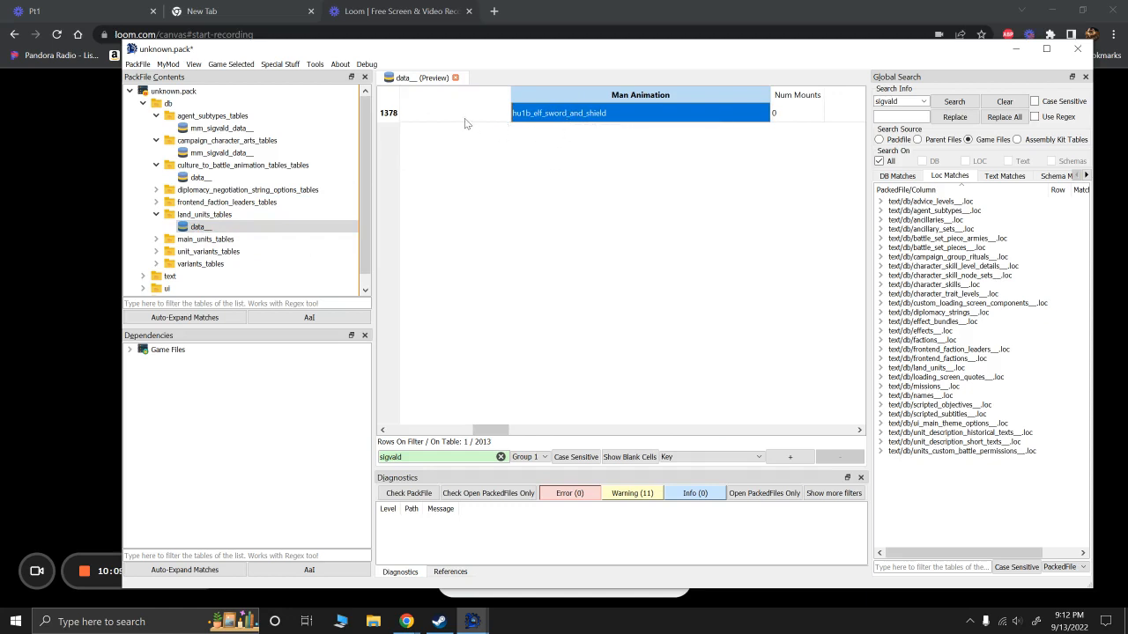
mouse_move(195, 231)
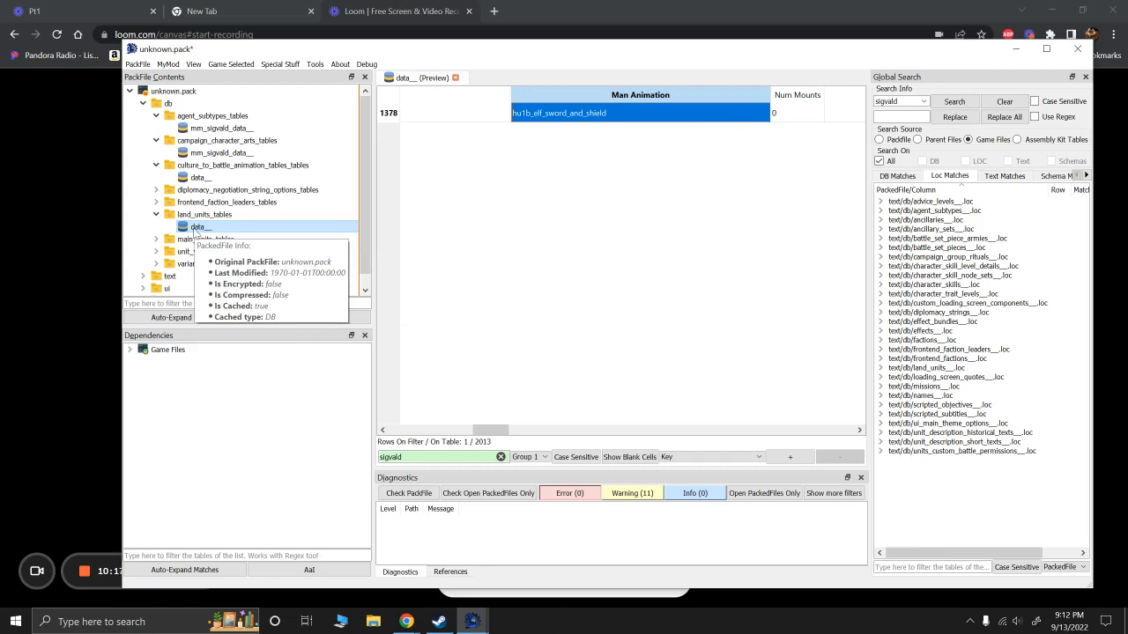
left_click_drag(490, 431, 407, 432)
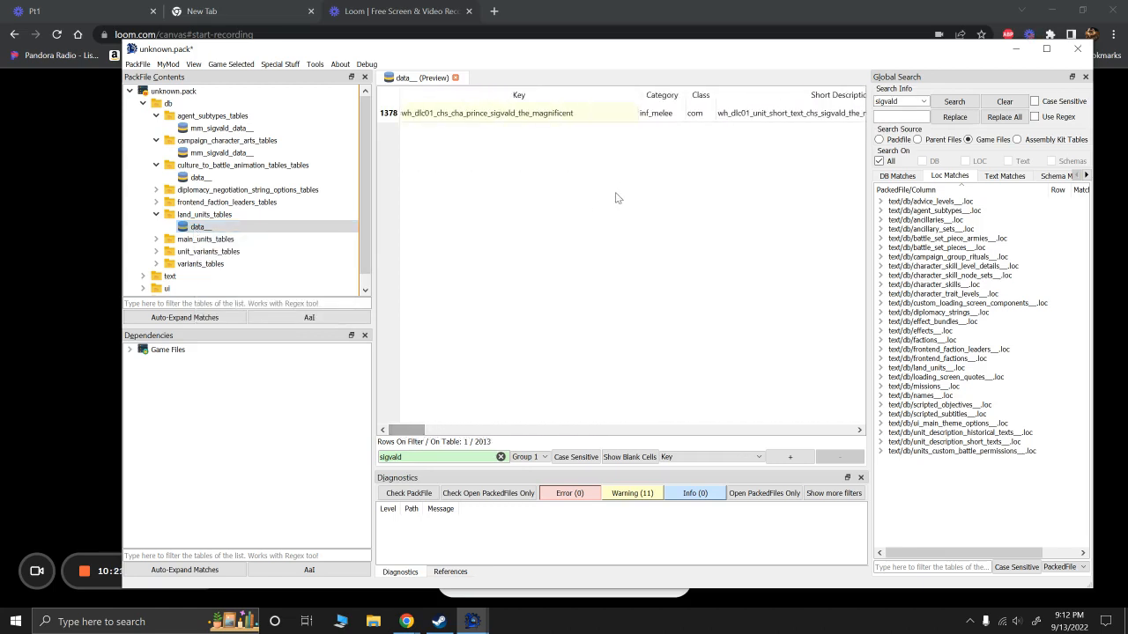
right_click(204, 229)
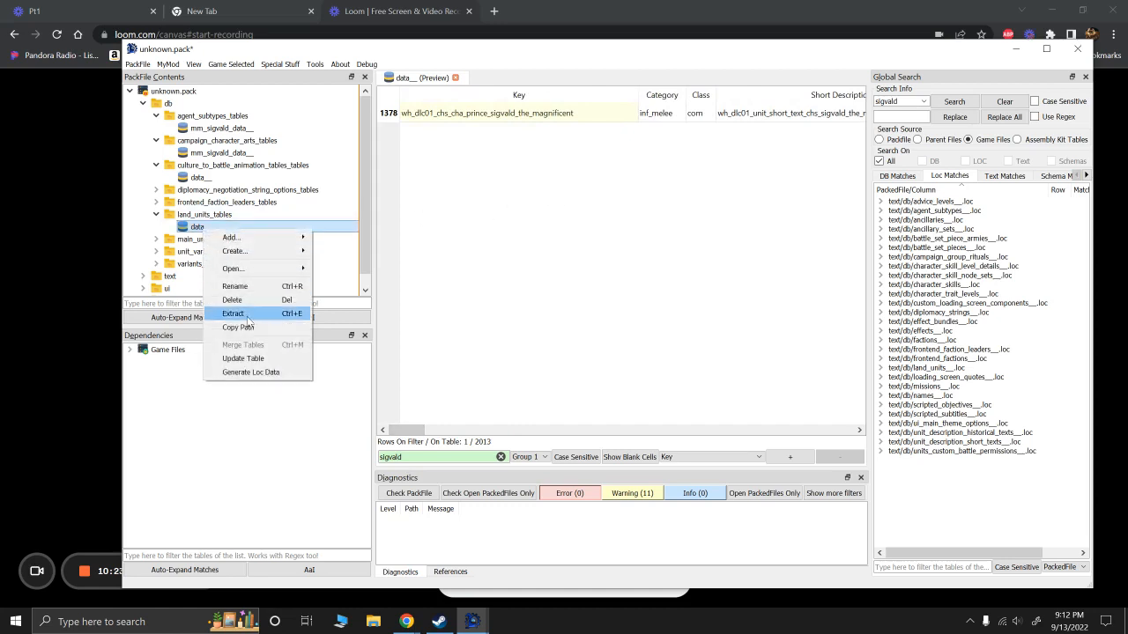
left_click(517, 323)
Step: Reapply the sigvald filter to the land units table and select his Man Animation cell to check the edited value
left_click(500, 457)
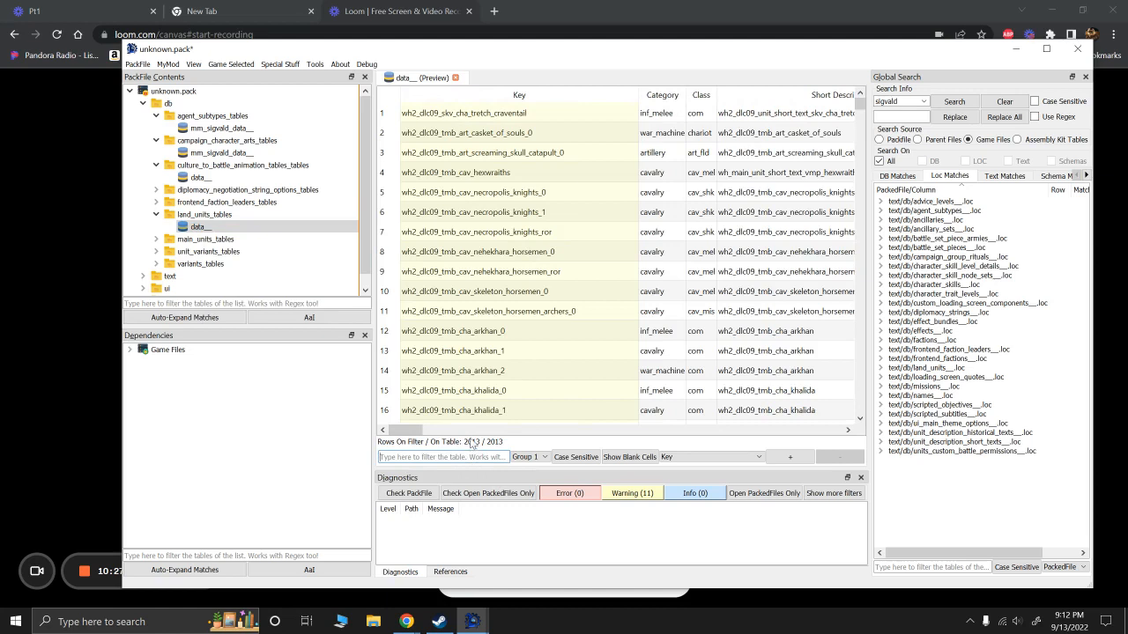
type("sigva")
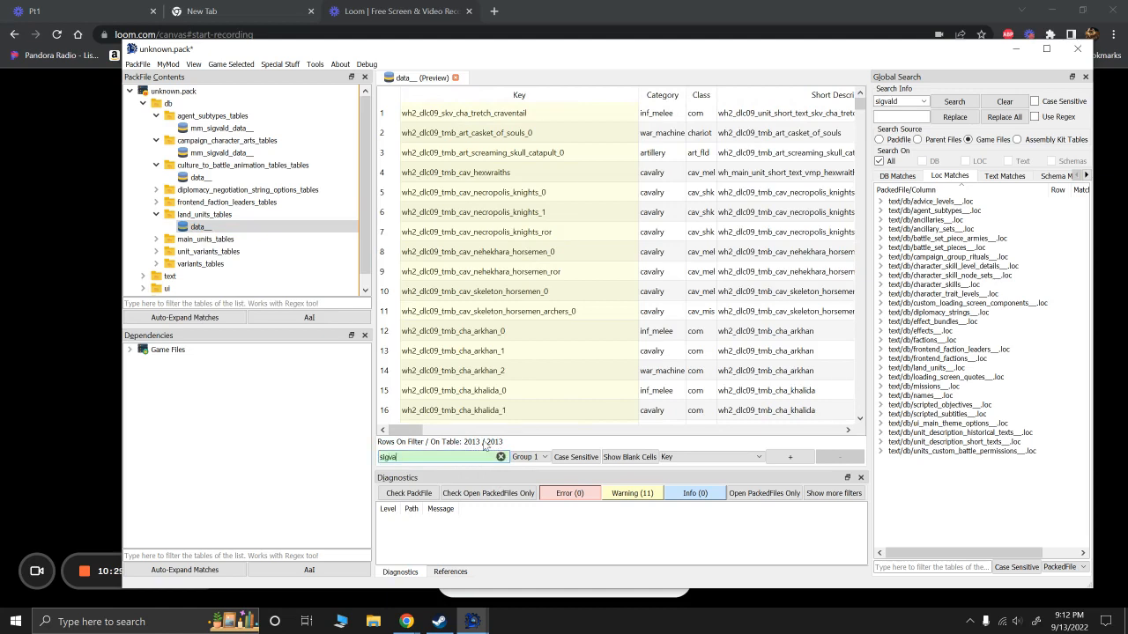
type("ld")
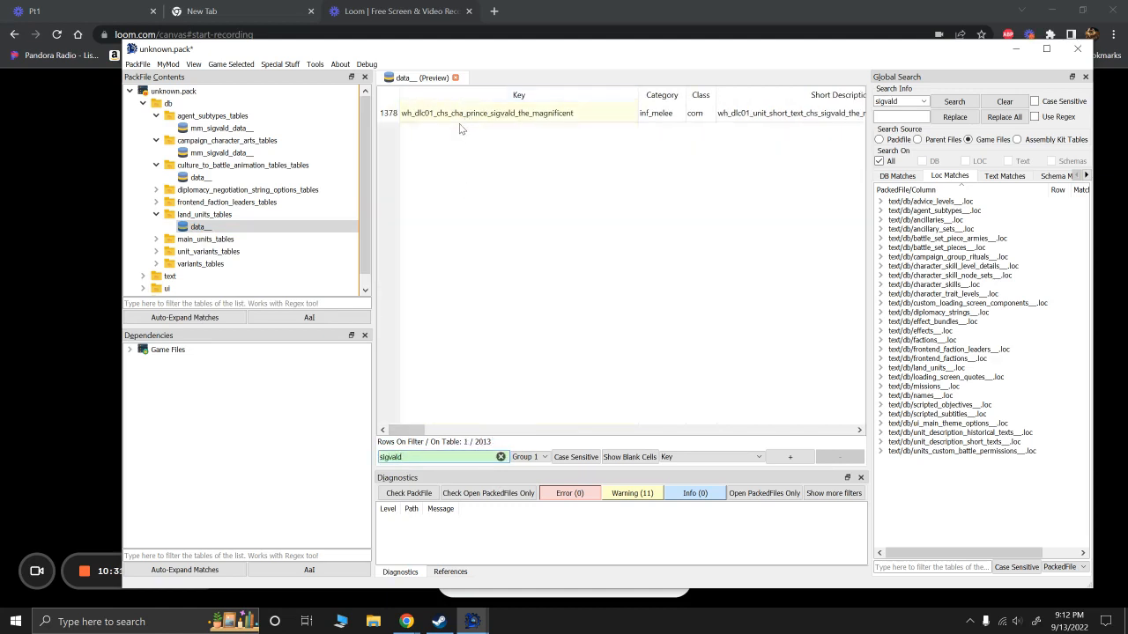
left_click_drag(416, 430, 492, 442)
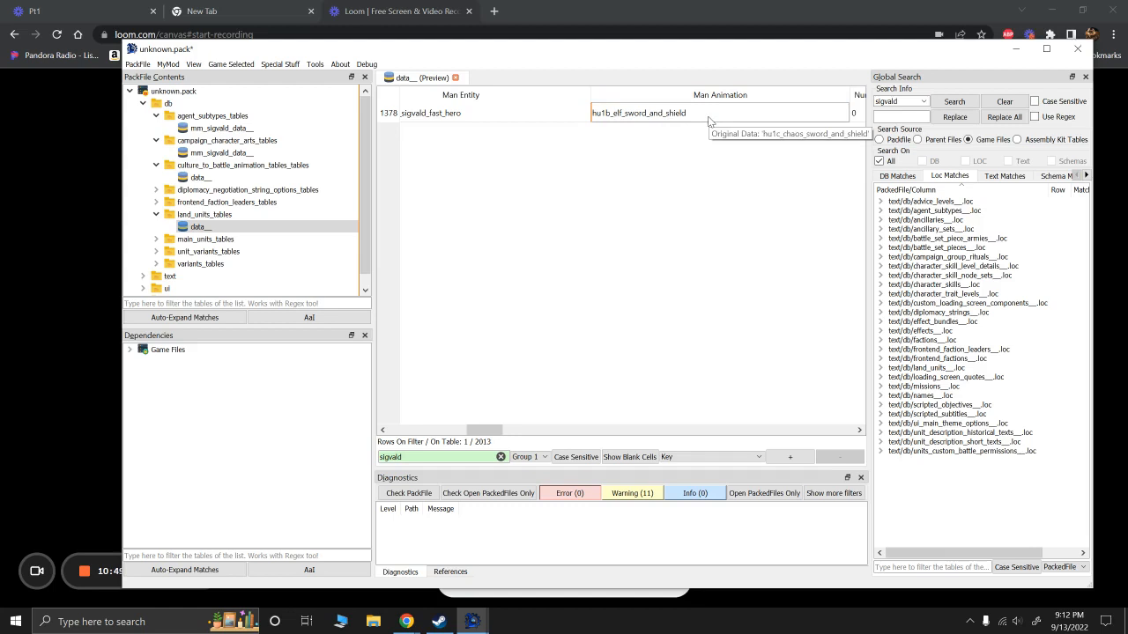
left_click(649, 119)
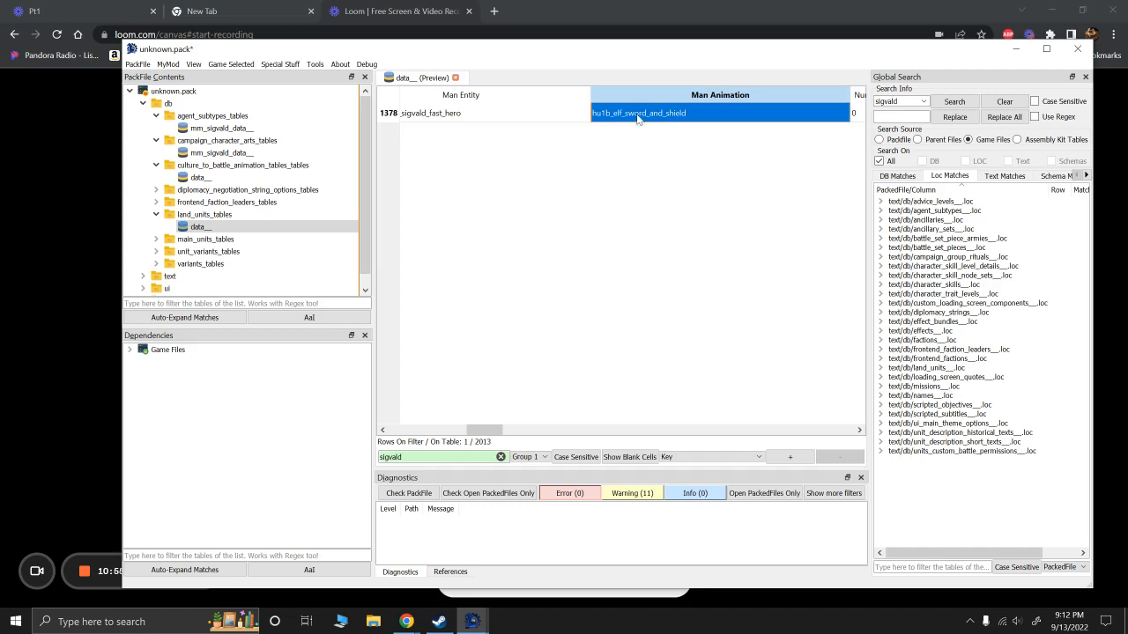
mouse_move(637, 119)
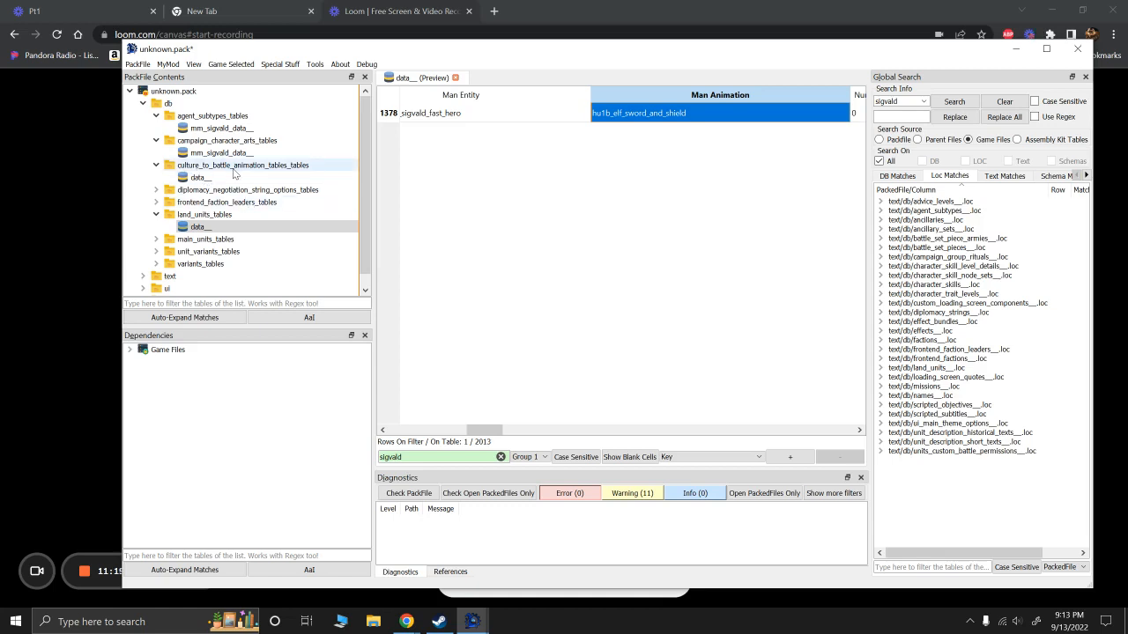
Step: Filter the culture_to_battle_animation_tables_tables data__ table by chaos and set the first wh_main_chs_chaos row's Battle Animations Table to hu1b_elf_sword_and_shield
left_click(205, 180)
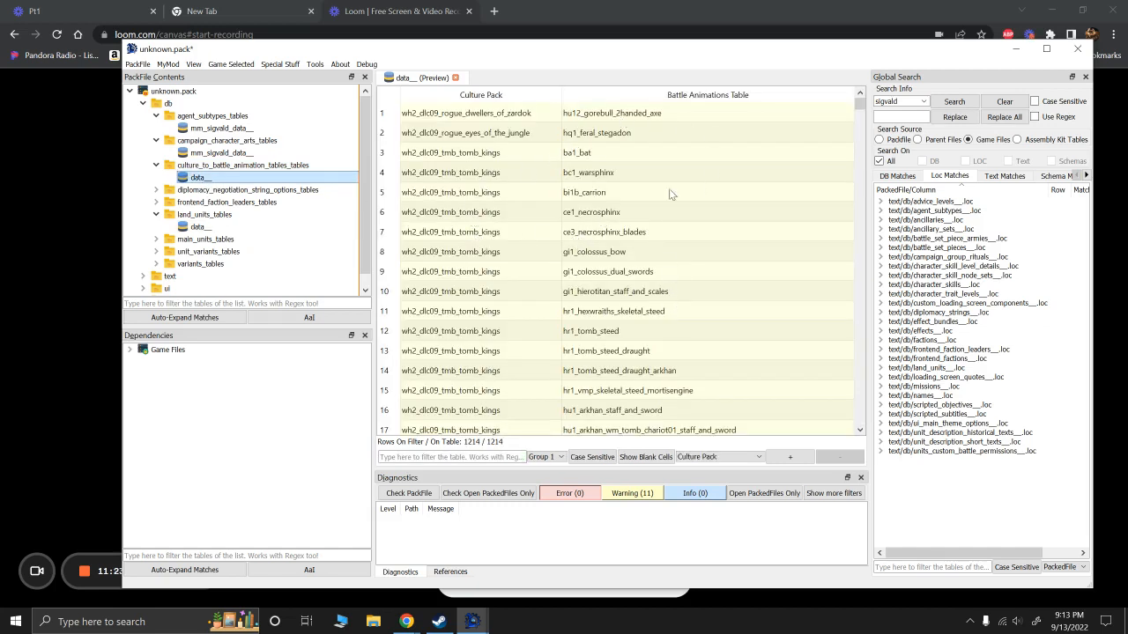
left_click(450, 456)
type("dhao")
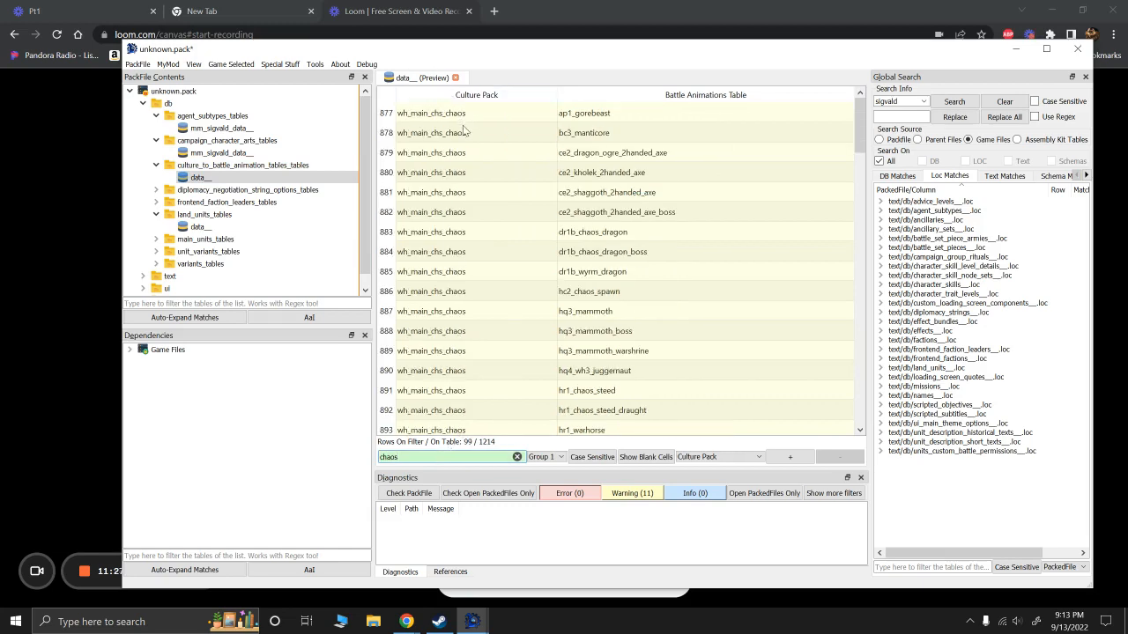
scroll(464, 130, "down", 1)
scroll(464, 131, "up", 1)
left_click(584, 116)
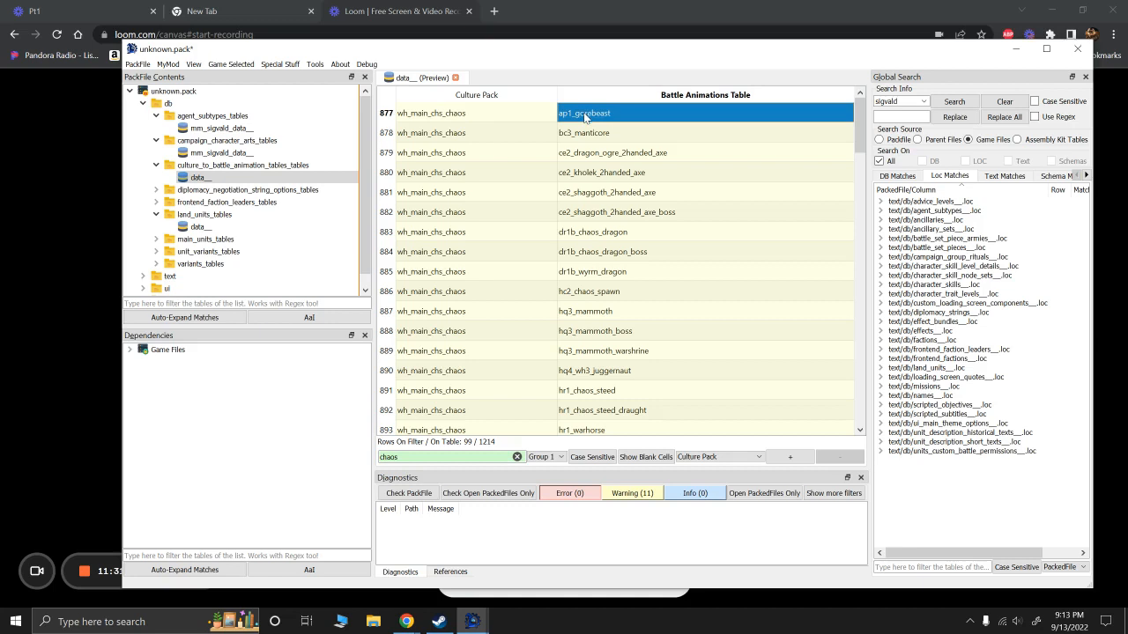
type("hu1b_elf_sword_and_shield")
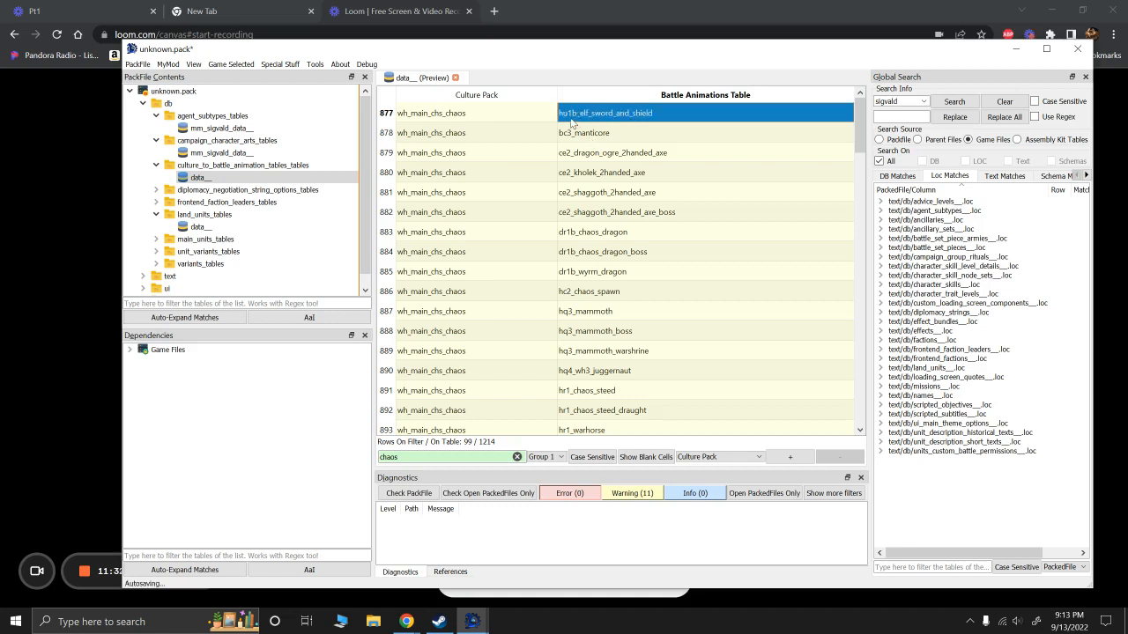
Step: Reduce the culture-to-battle-animation data__ table to the edited wh_main_chs_chaos row by copying it, deleting all rows and pasting it back
left_click(386, 114)
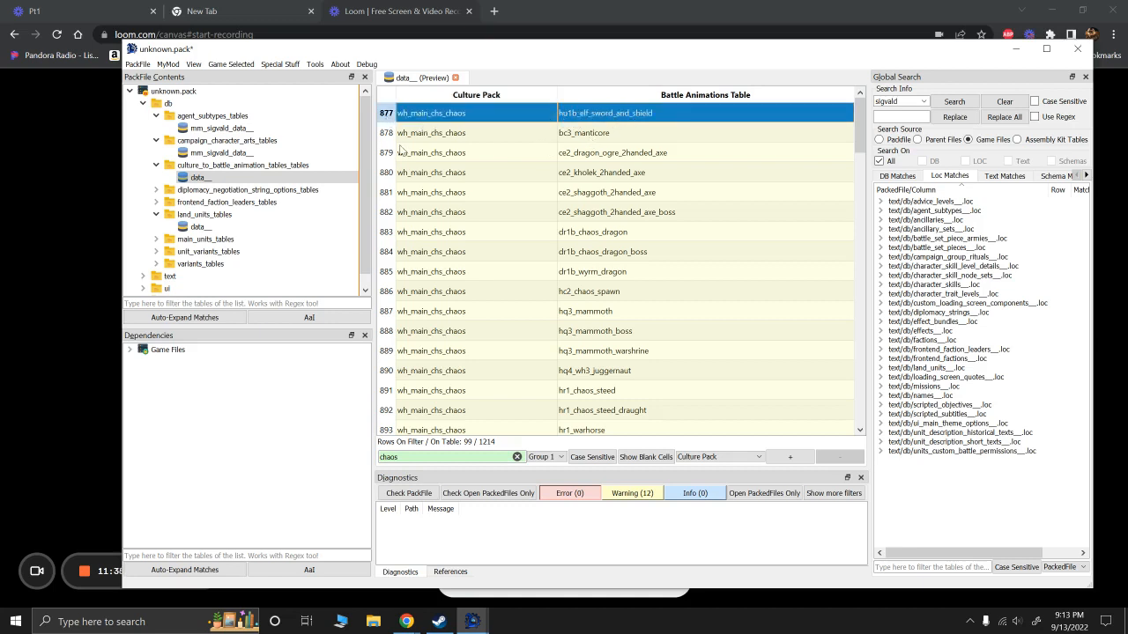
left_click(467, 137)
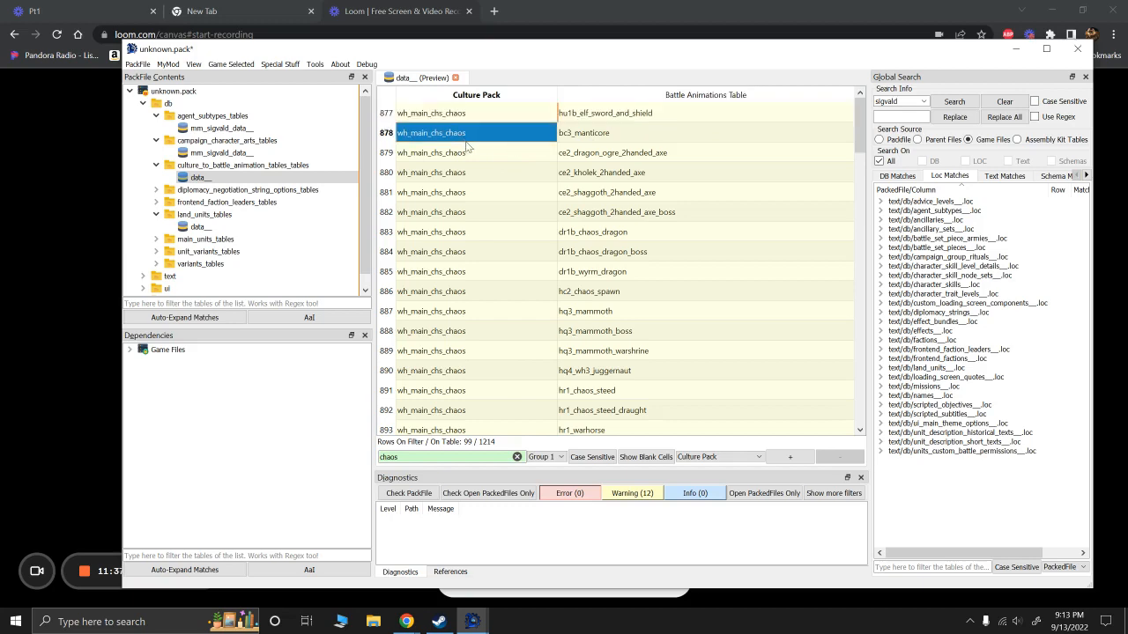
key("ctrl+a")
key("ctrl+minus")
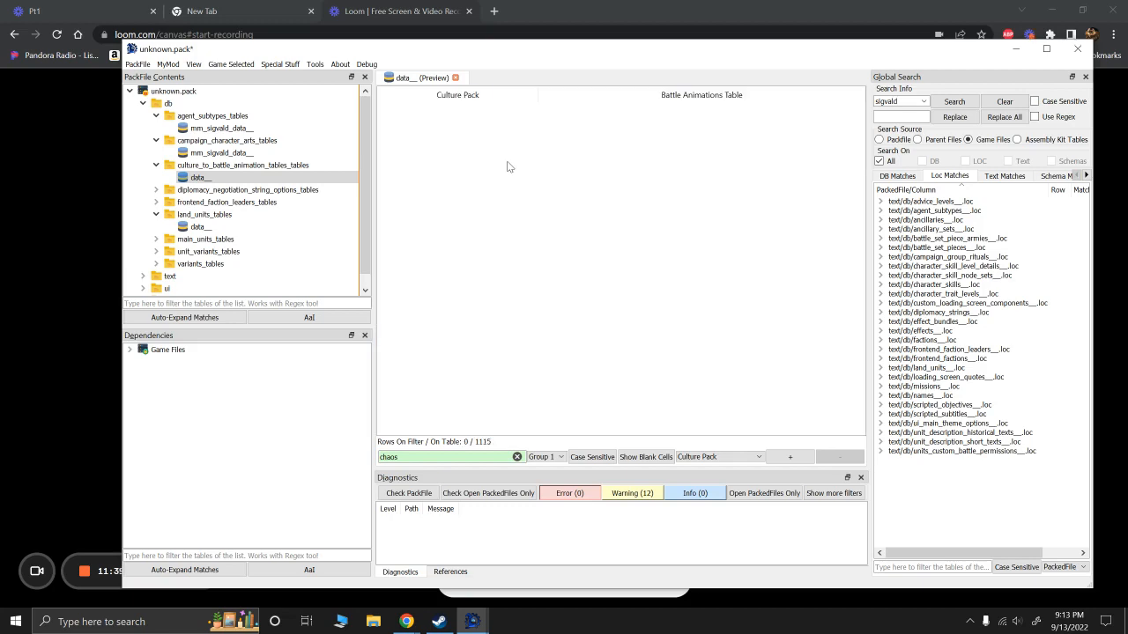
left_click(517, 456)
left_click(501, 242)
key("ctrl+a")
key("ctrl+minus")
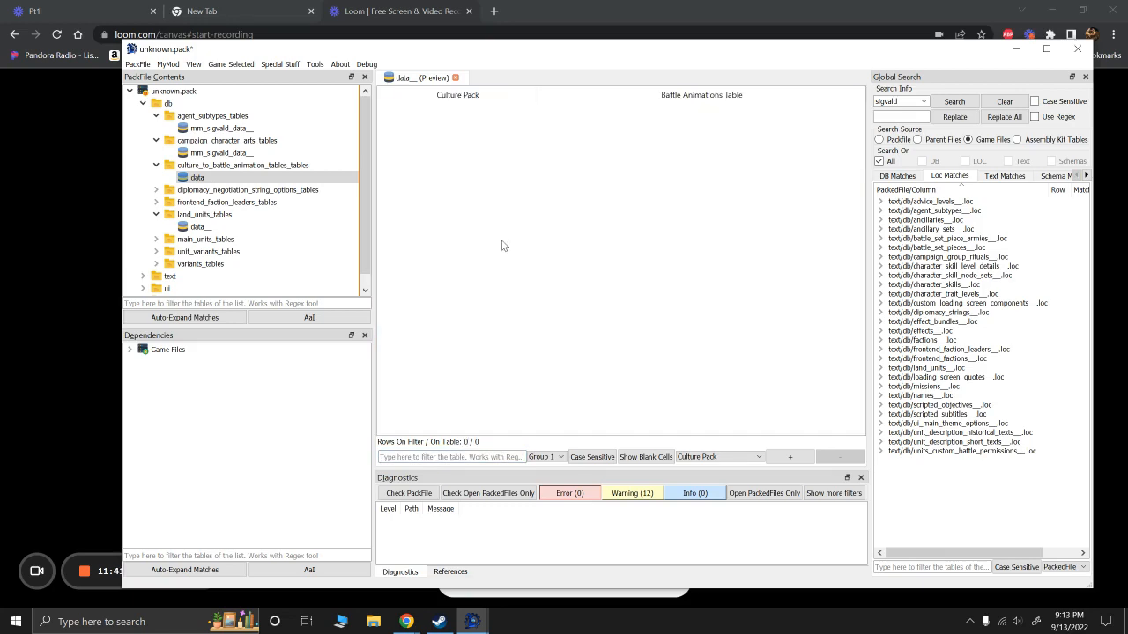
right_click(462, 147)
left_click(481, 149)
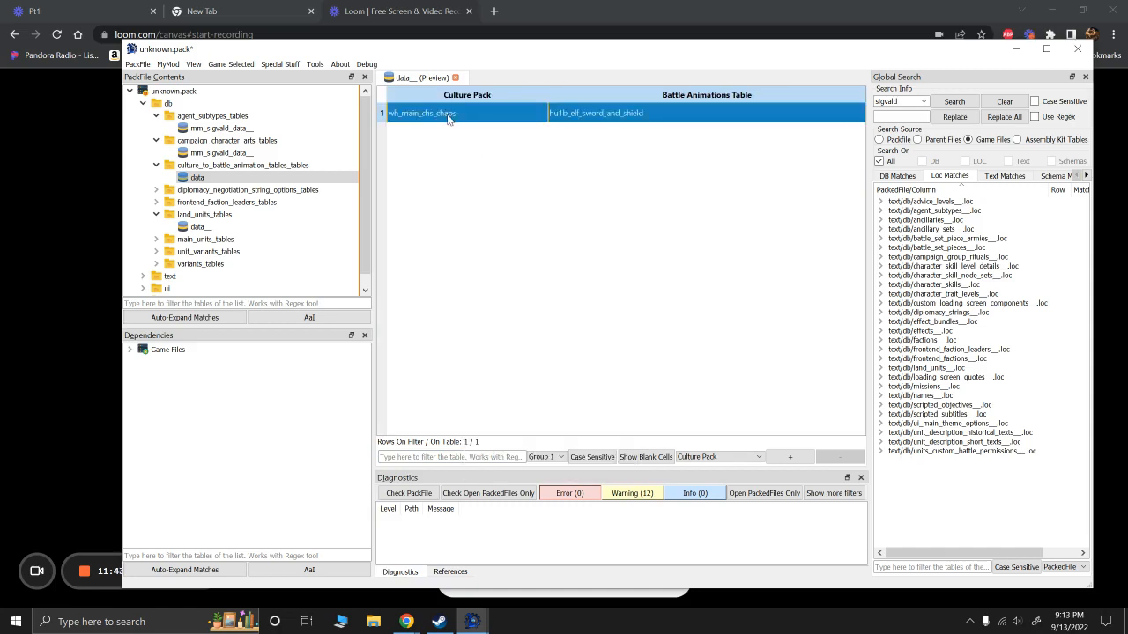
left_click(637, 113)
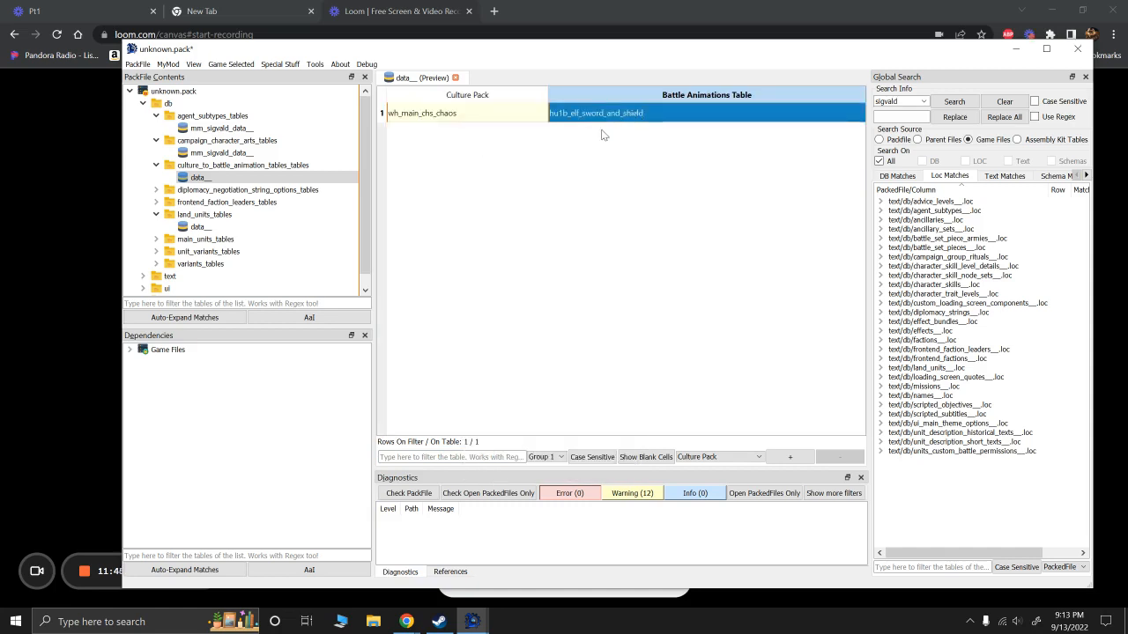
Step: Rename the data__ table in culture_to_battle_animation_tables_tables to mm_sigvald_data__
right_click(212, 177)
left_click(230, 235)
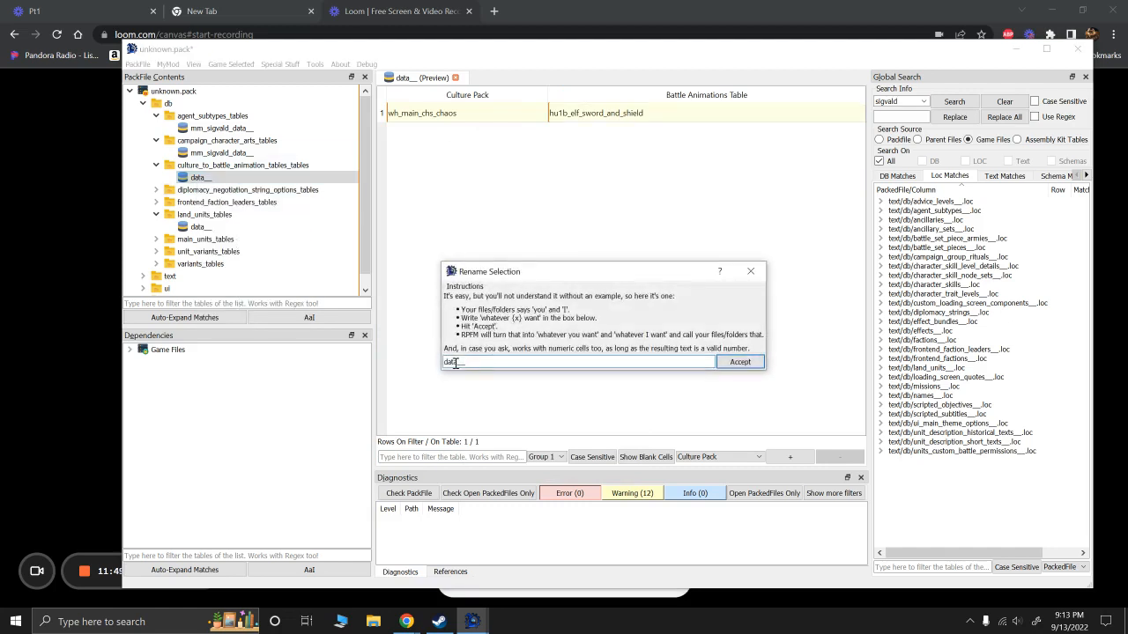
type("mm_")
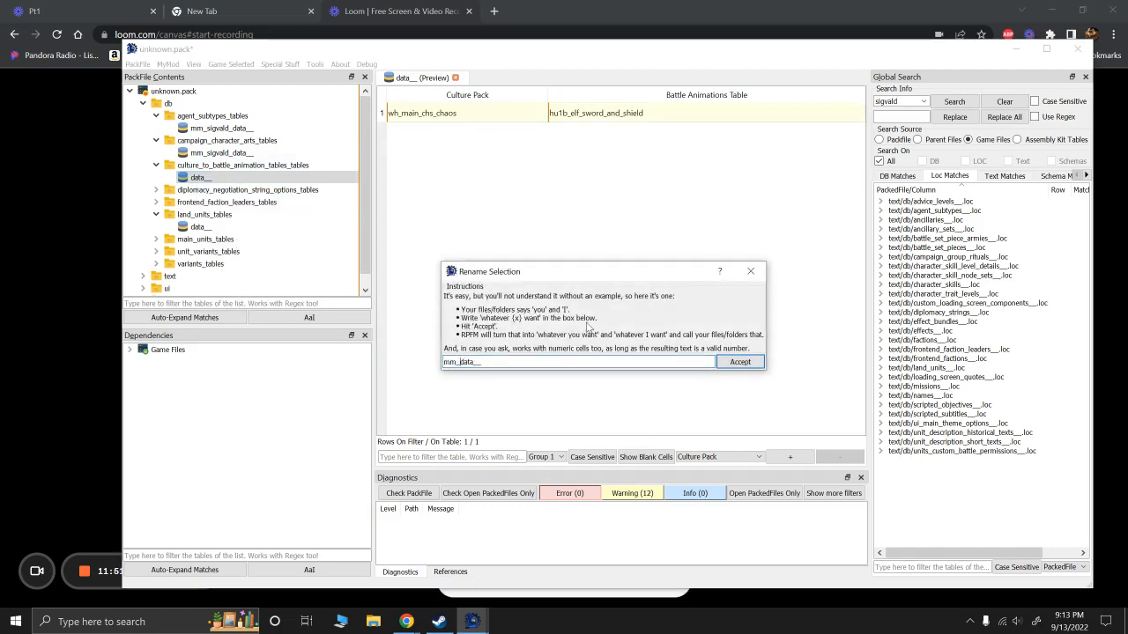
type("stalker_")
key("ctrl+BackSpace")
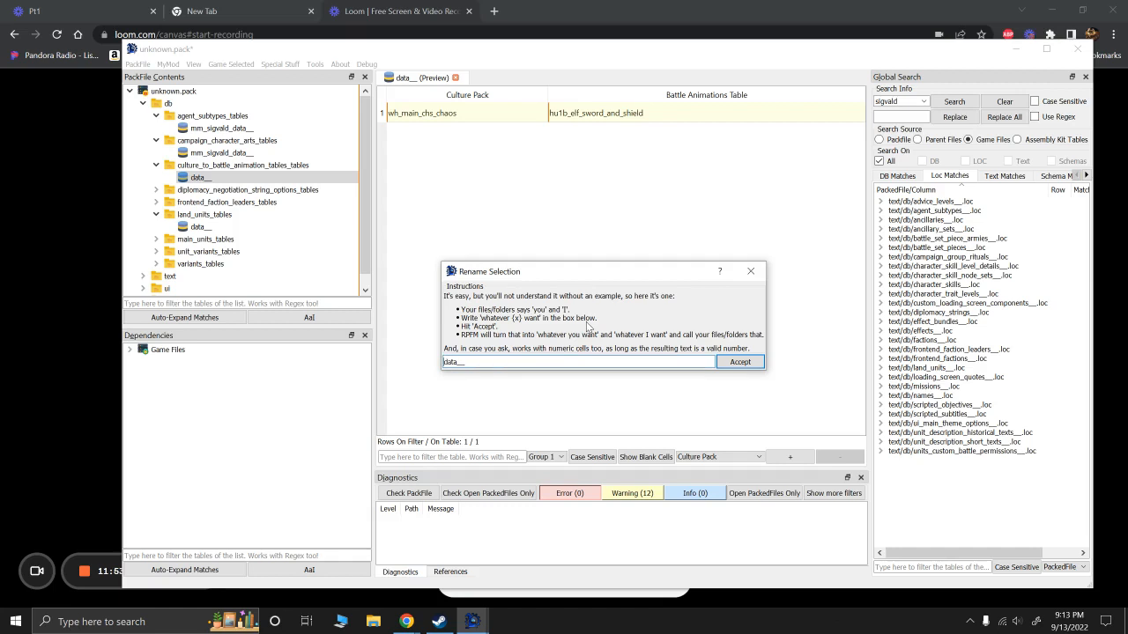
type("mm_sigvald_")
key("Return")
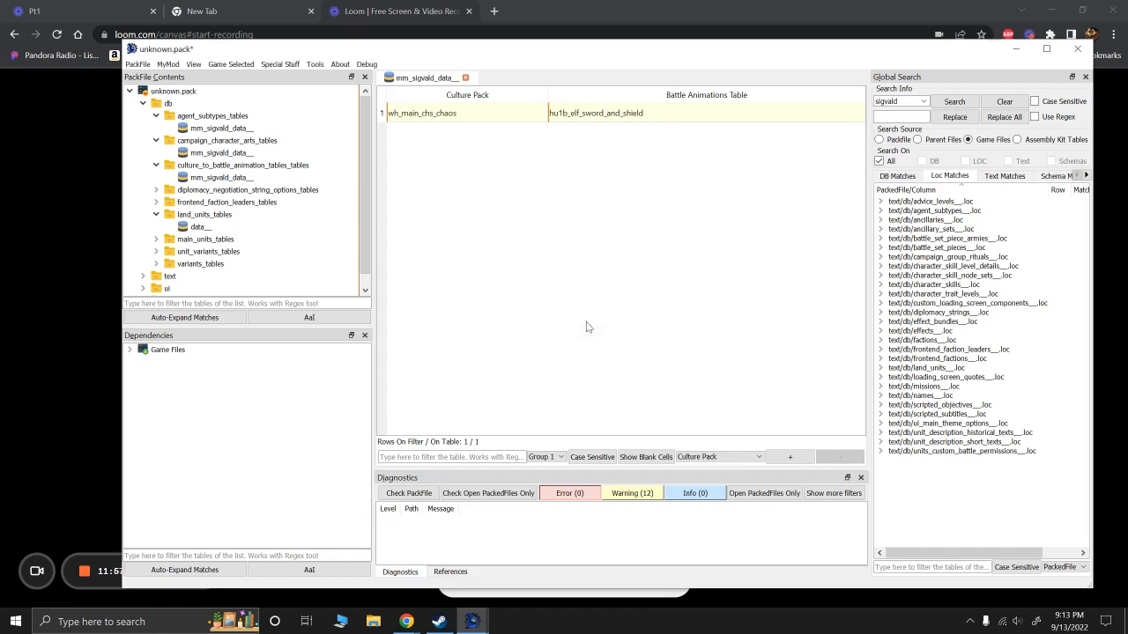
Step: Reduce the land_units_tables data__ table to the sigvald row by copying it, clearing the filter, deleting all rows and pasting it into a new row
left_click(197, 228)
left_click(516, 218)
key("ctrl+a")
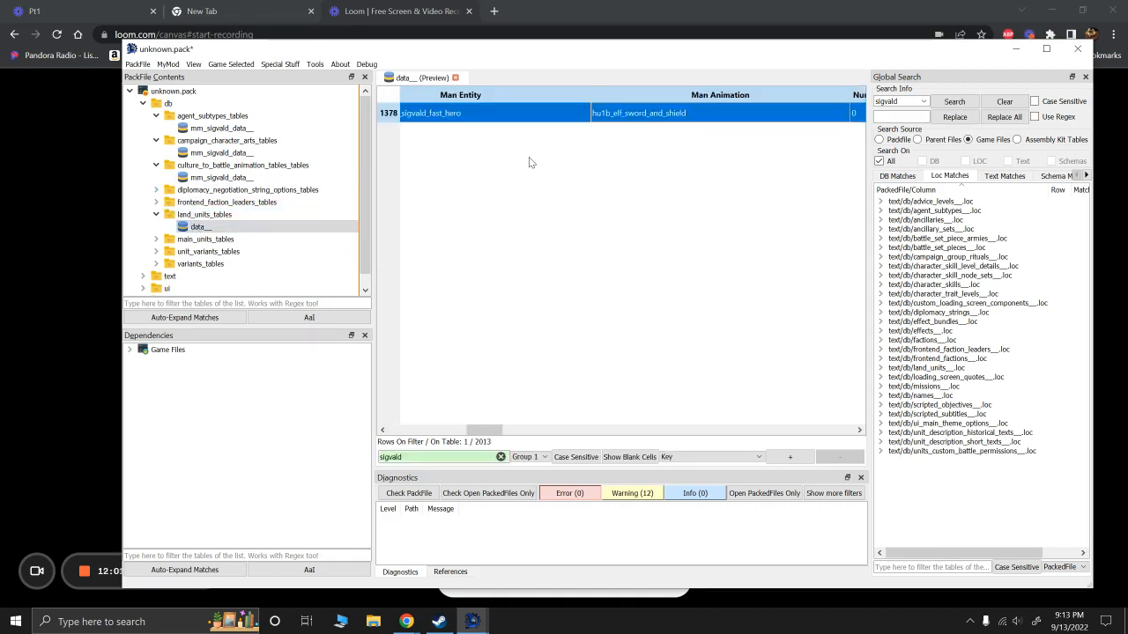
left_click(500, 458)
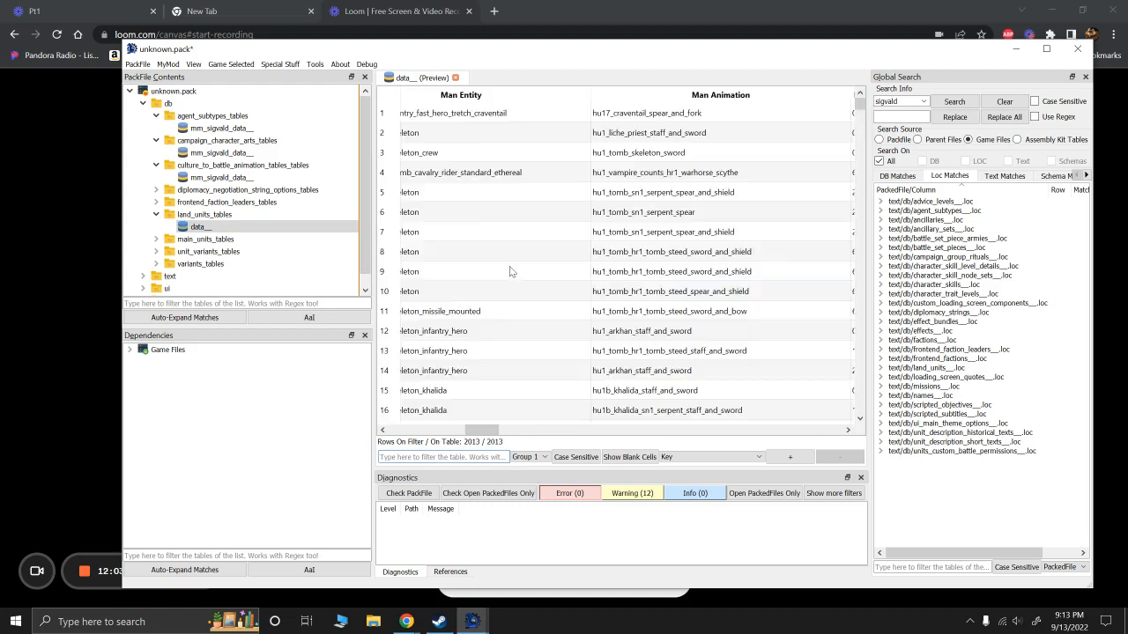
left_click(508, 264)
key("ctrl+a")
key("ctrl+Delete")
right_click(446, 193)
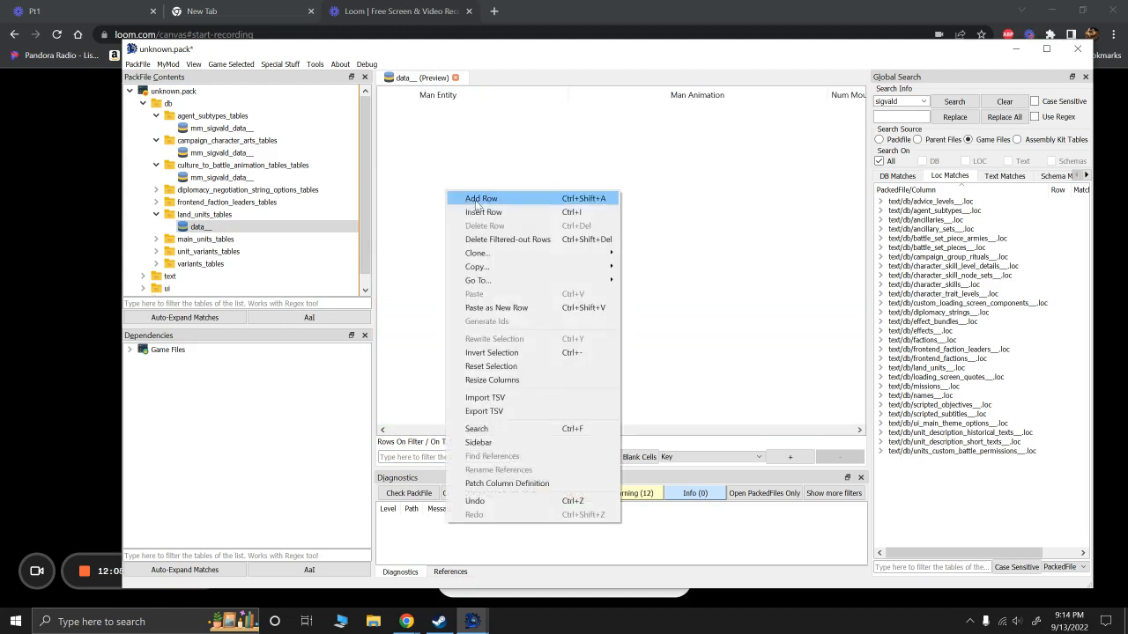
left_click(476, 201)
key("ctrl+v")
left_click_drag(569, 431, 449, 411)
left_click(562, 275)
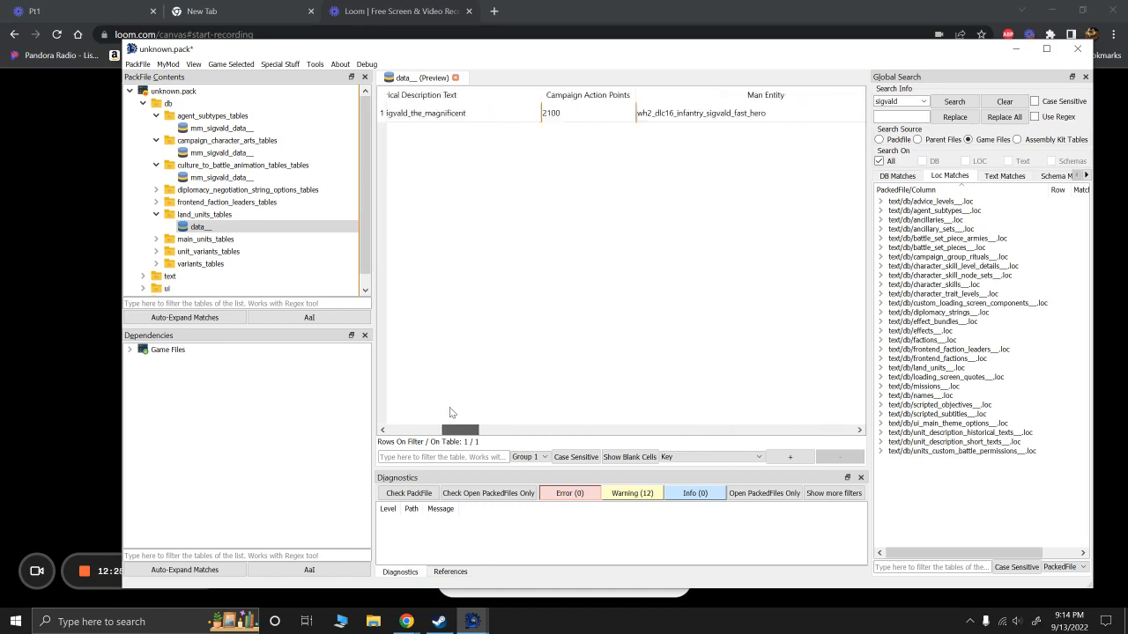
Step: Rename the data__ table in land_units_tables to mm_sigvald_data__
left_click(196, 227)
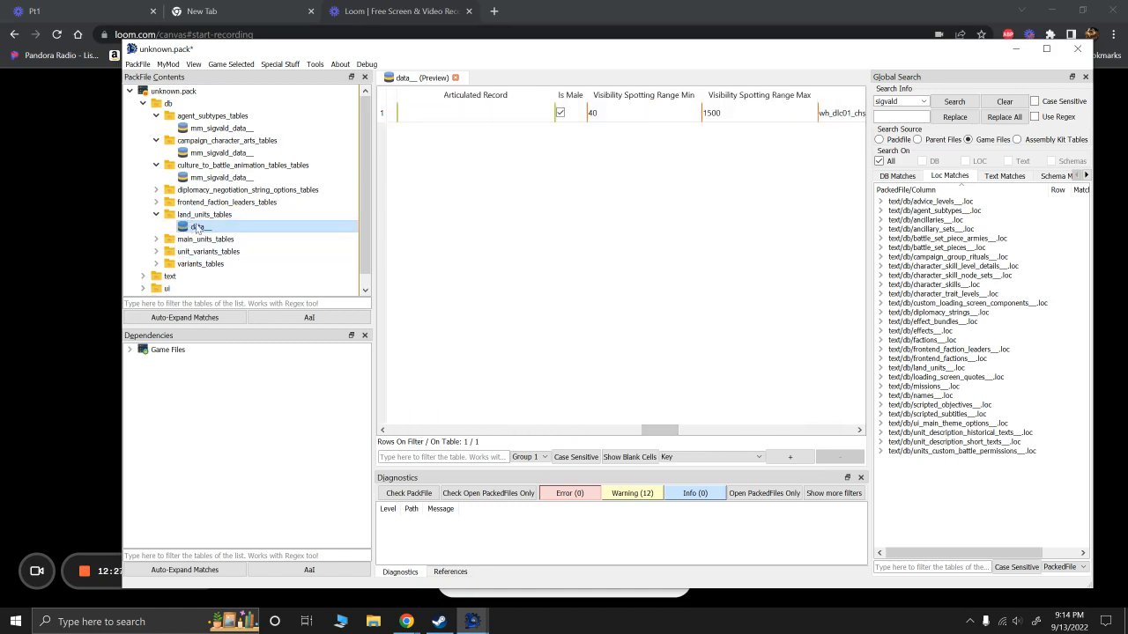
right_click(196, 227)
left_click(237, 284)
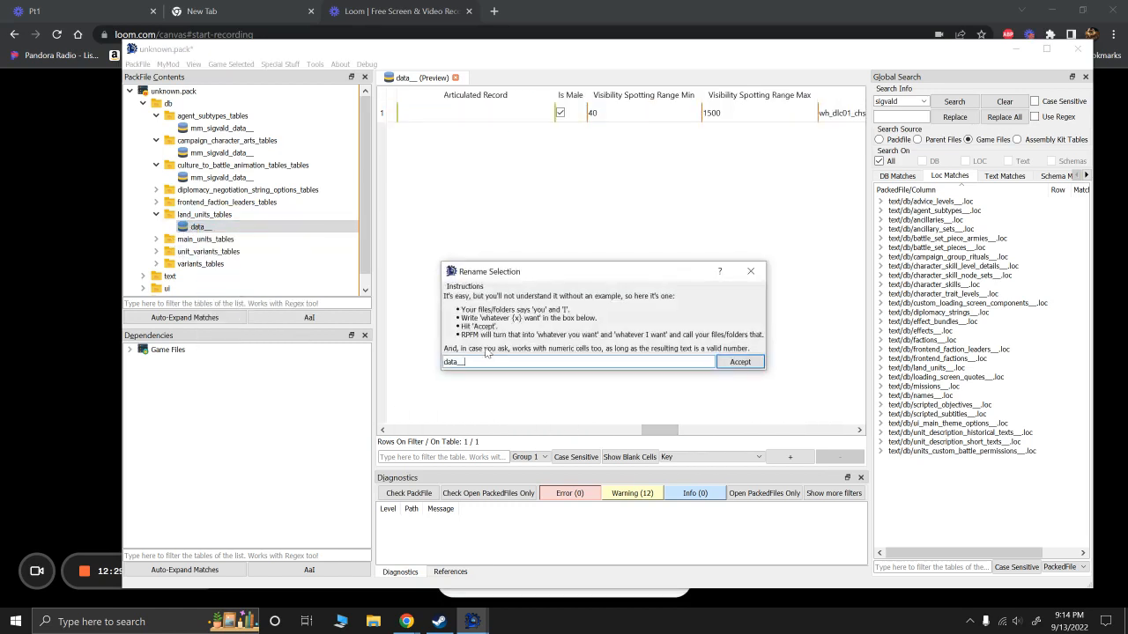
type("mm_sigvald_")
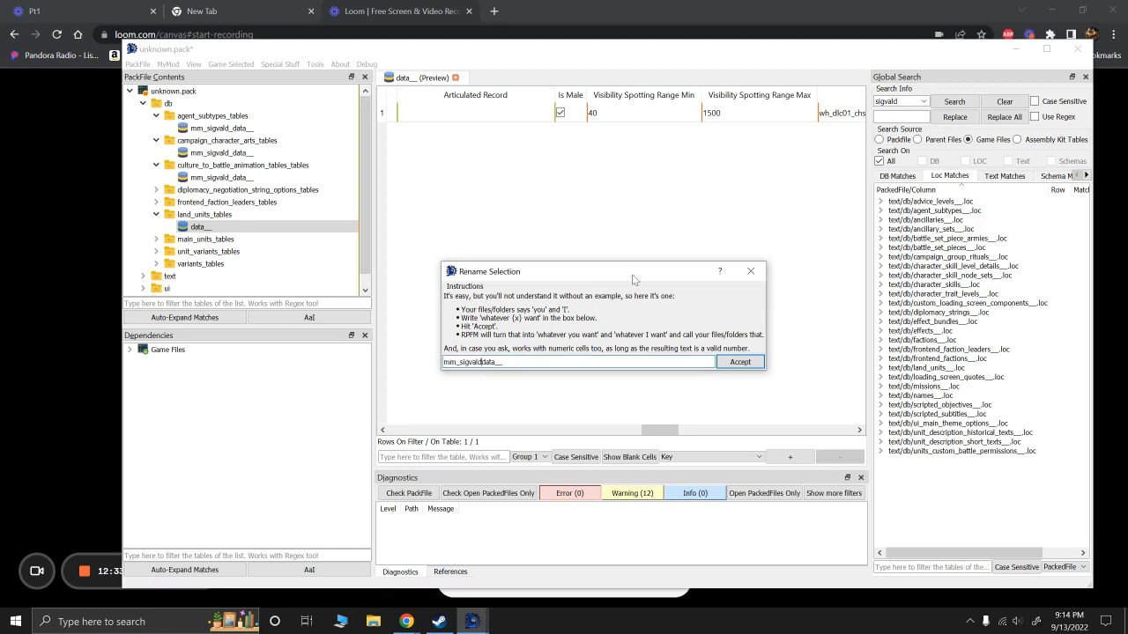
key("Return")
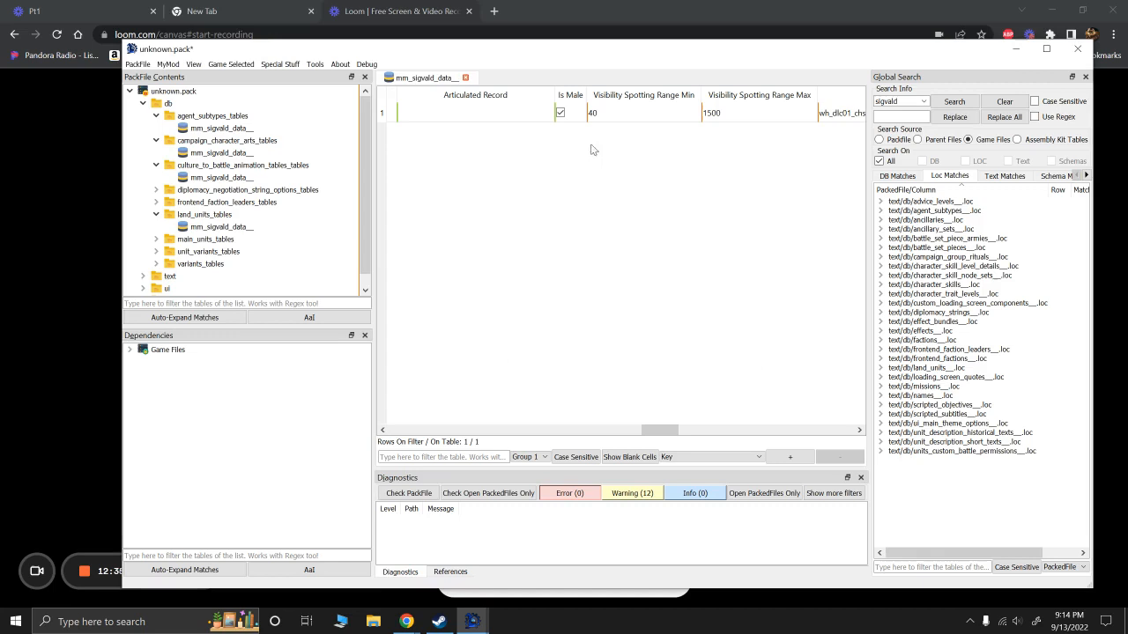
Step: Open the diplomacy_negotiation_string_options_tables data__ table and filter its Group column by sigvald
left_click(156, 190)
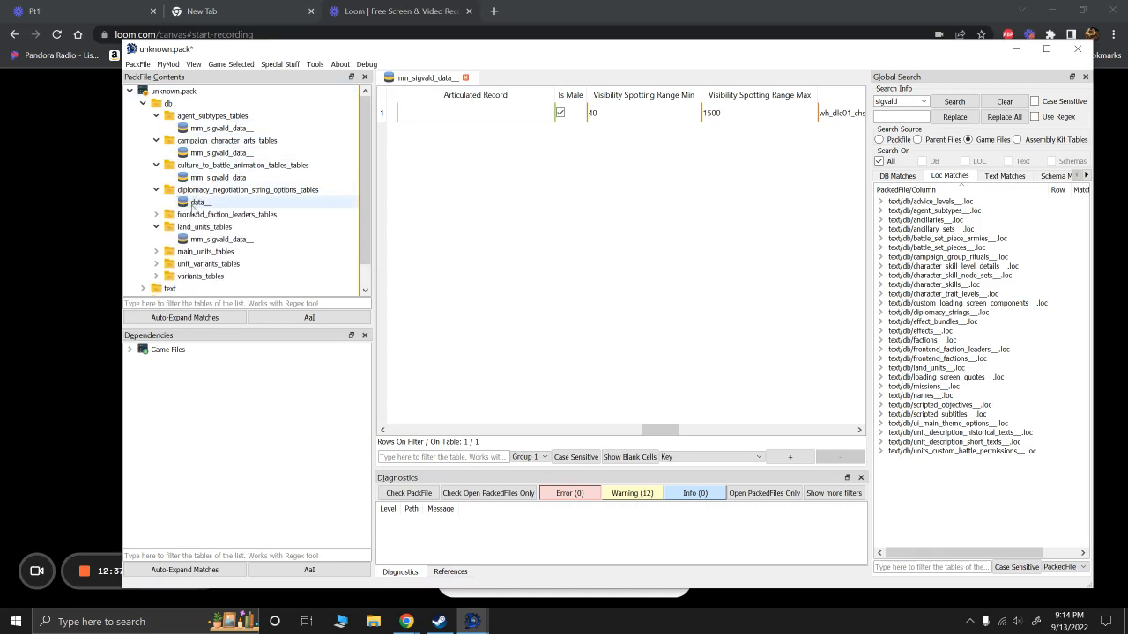
left_click(155, 227)
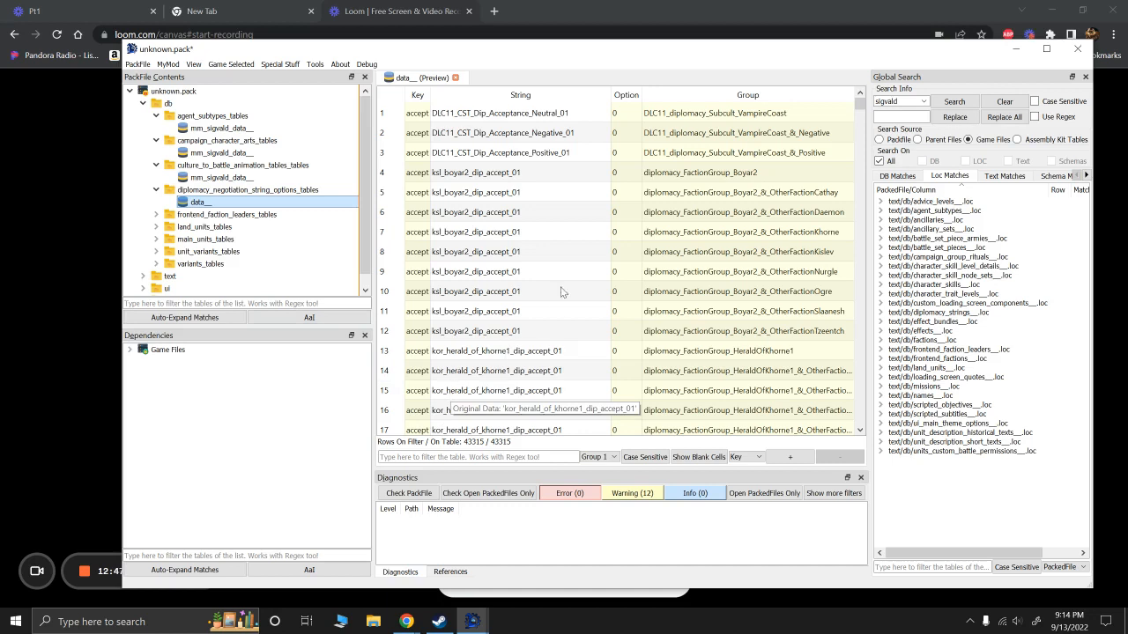
left_click(564, 238)
left_click(712, 118)
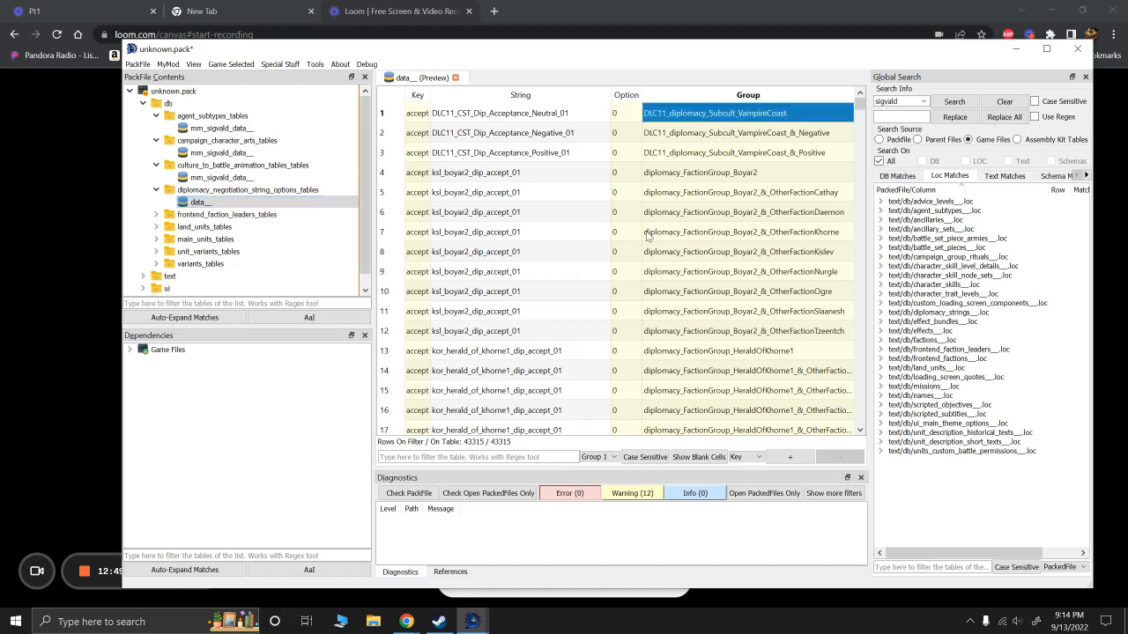
left_click(546, 458)
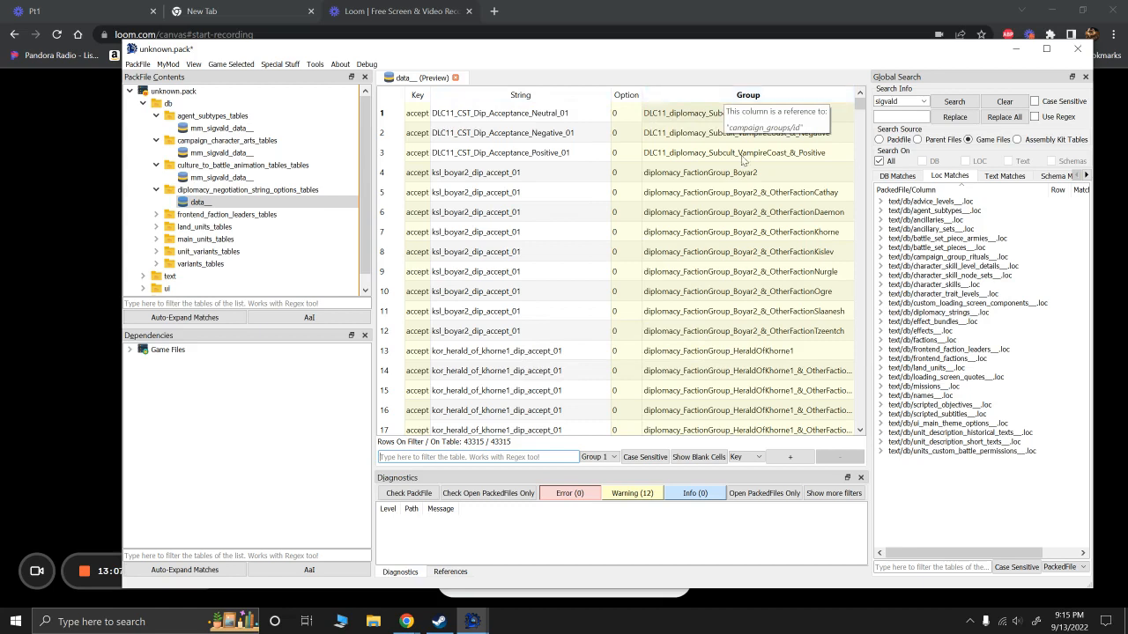
left_click(744, 456)
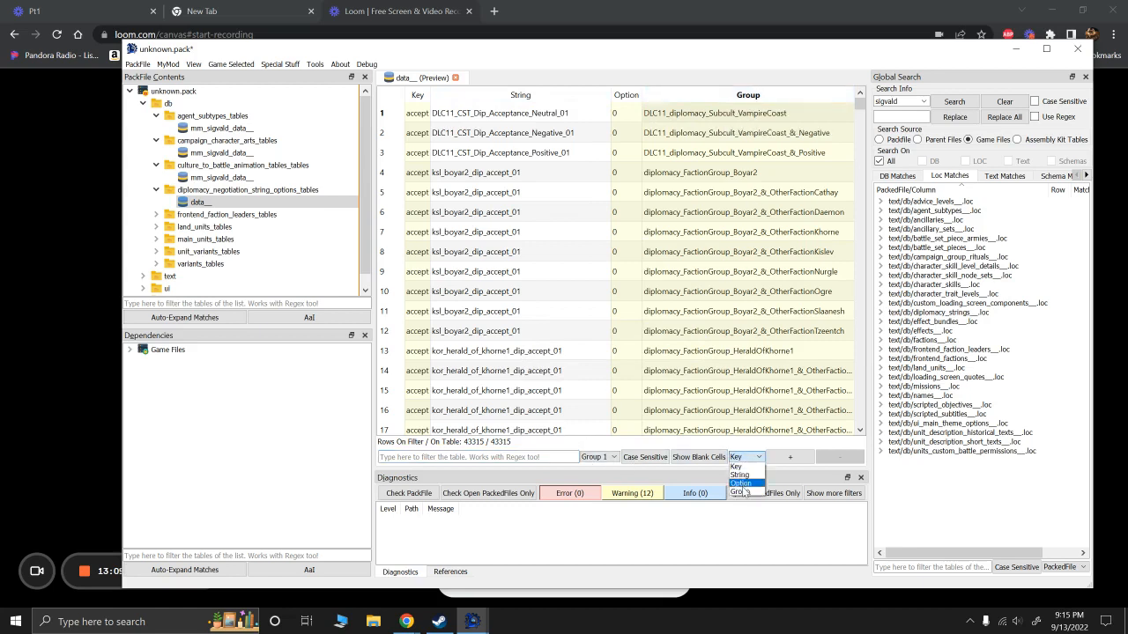
left_click(740, 493)
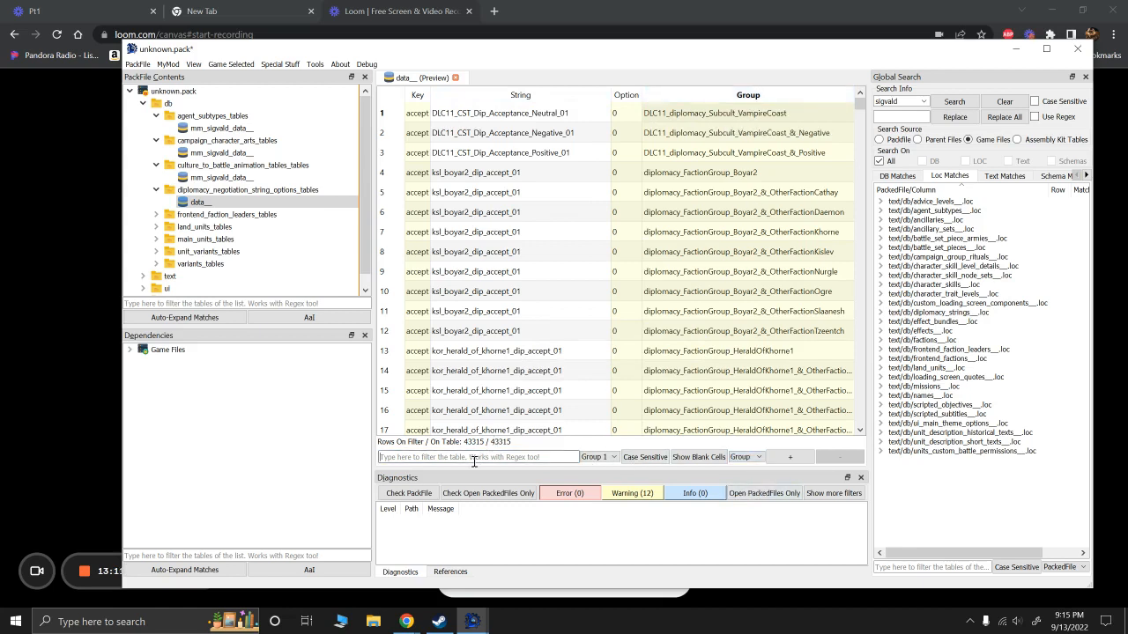
type("sigvald")
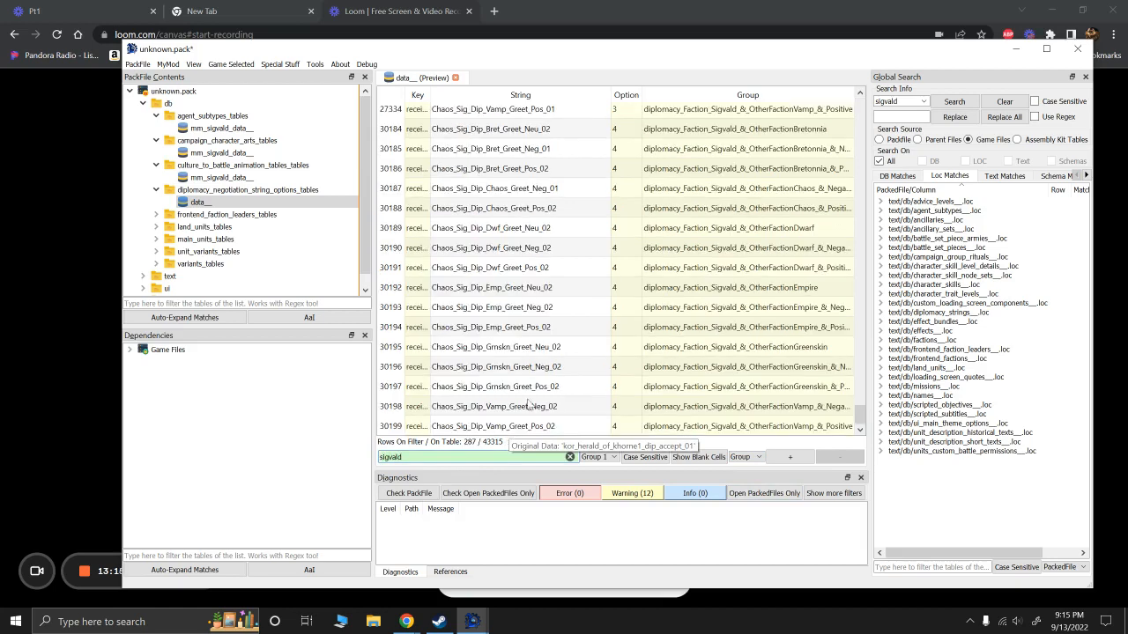
Step: Examine the filtered Sigvald diplomacy rows, comparing their acceptance, rejection and greeting strings with the groups they belong to
scroll(715, 262, "up", 18)
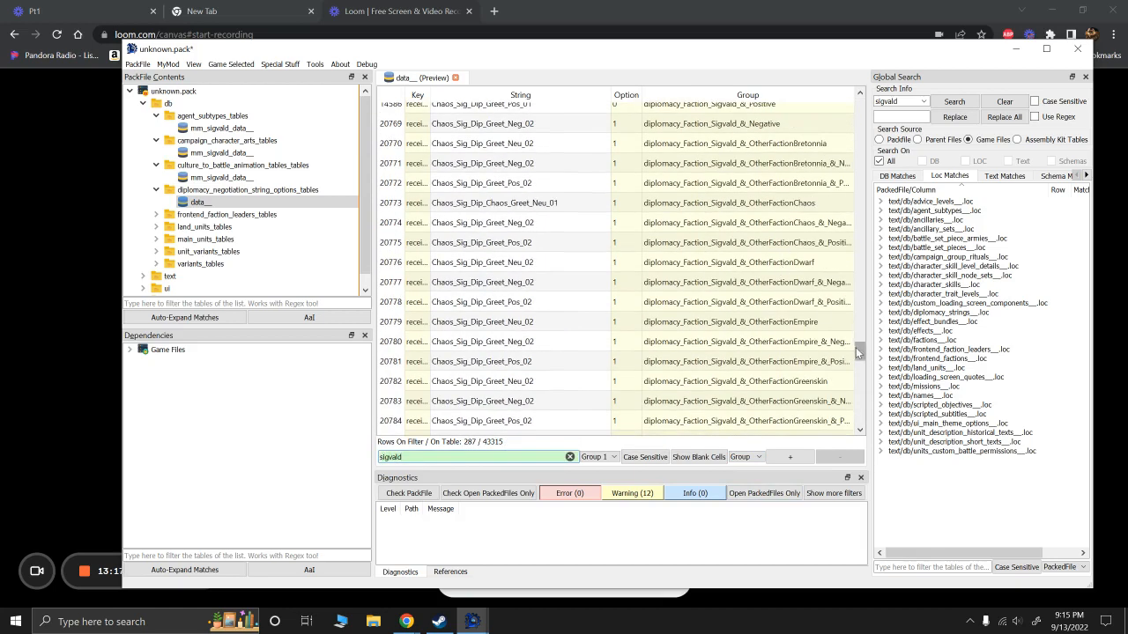
left_click_drag(859, 353, 864, 445)
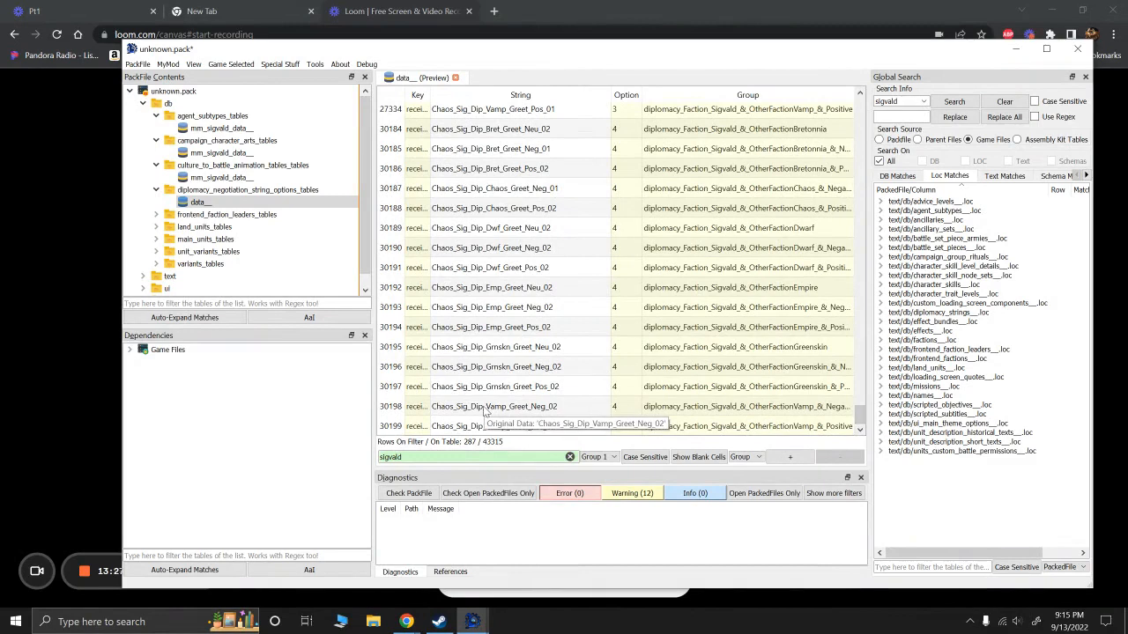
scroll(482, 410, "up", 20)
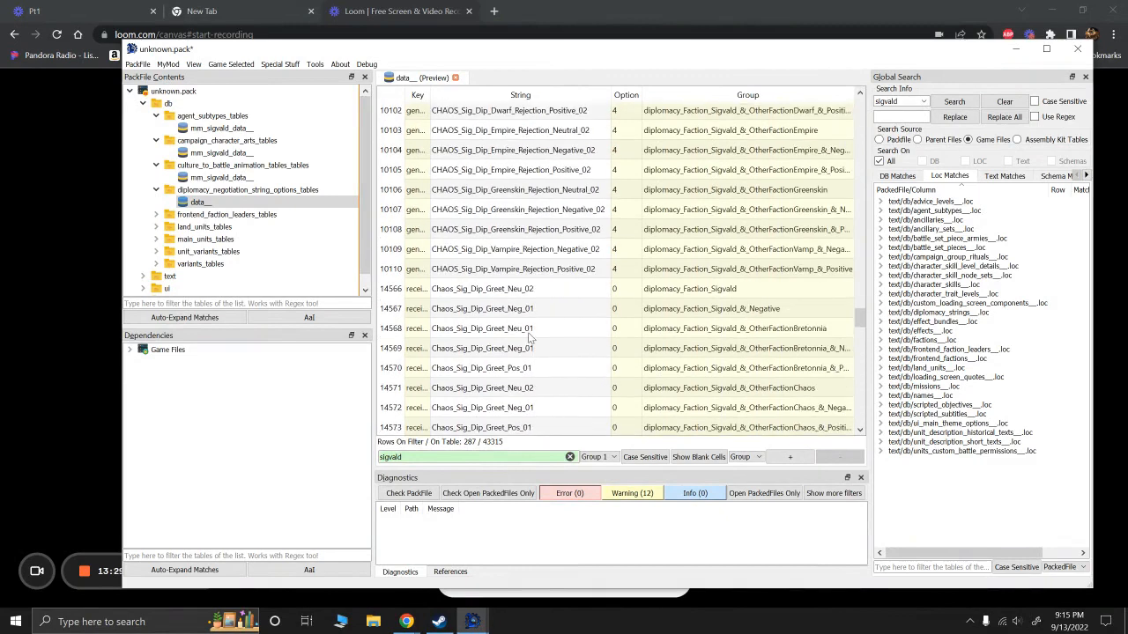
scroll(528, 338, "up", 20)
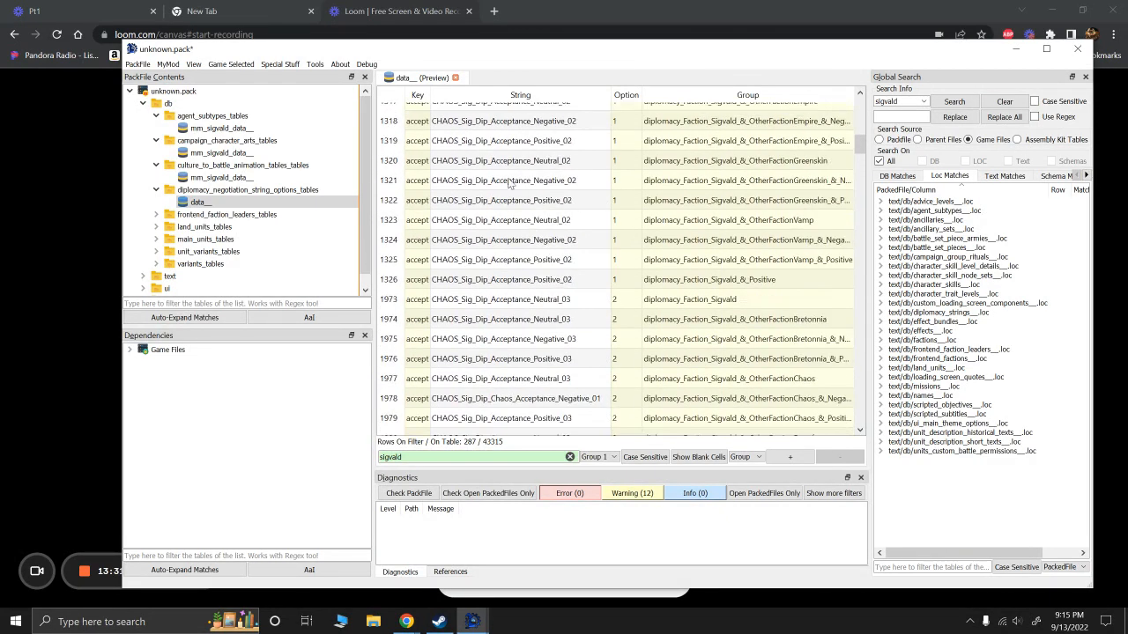
scroll(498, 181, "up", 1)
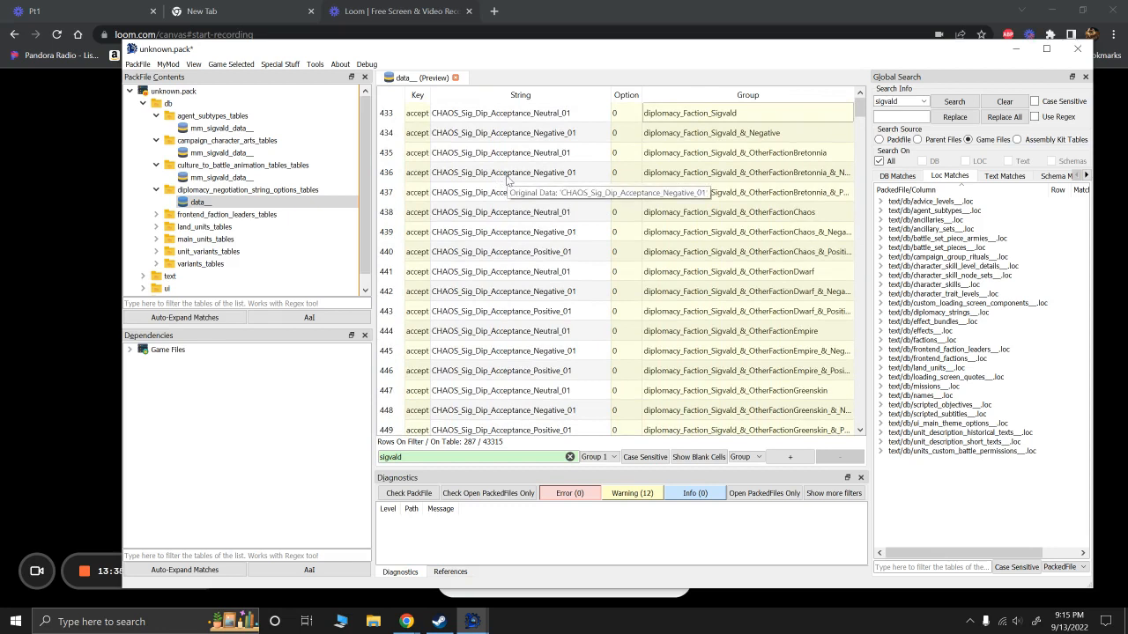
double_click(416, 453)
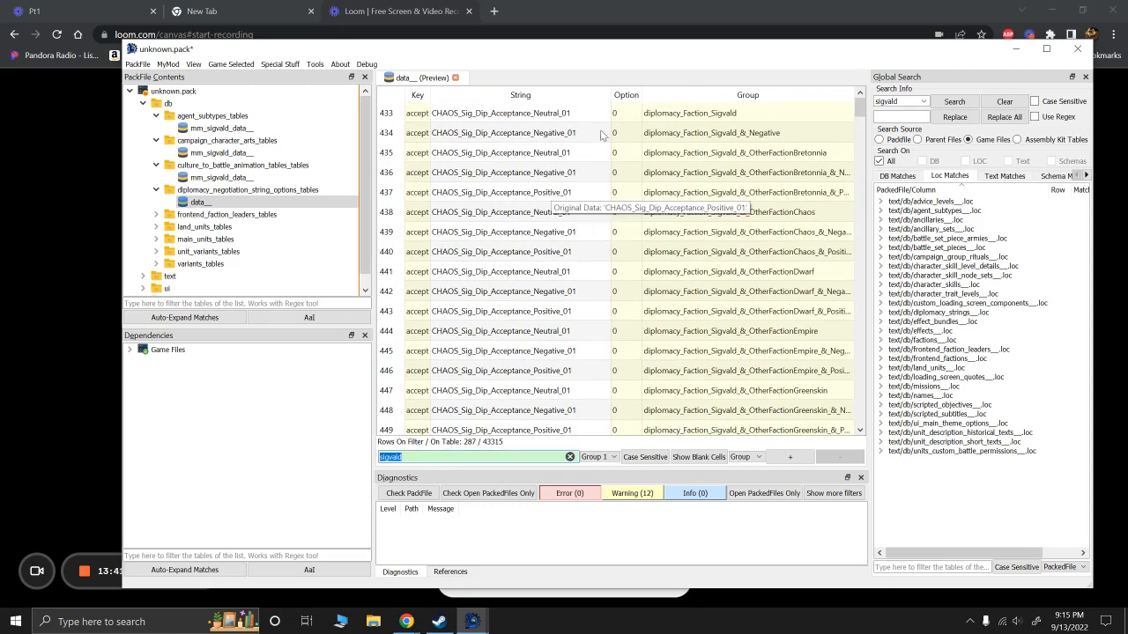
scroll(568, 310, "down", 20)
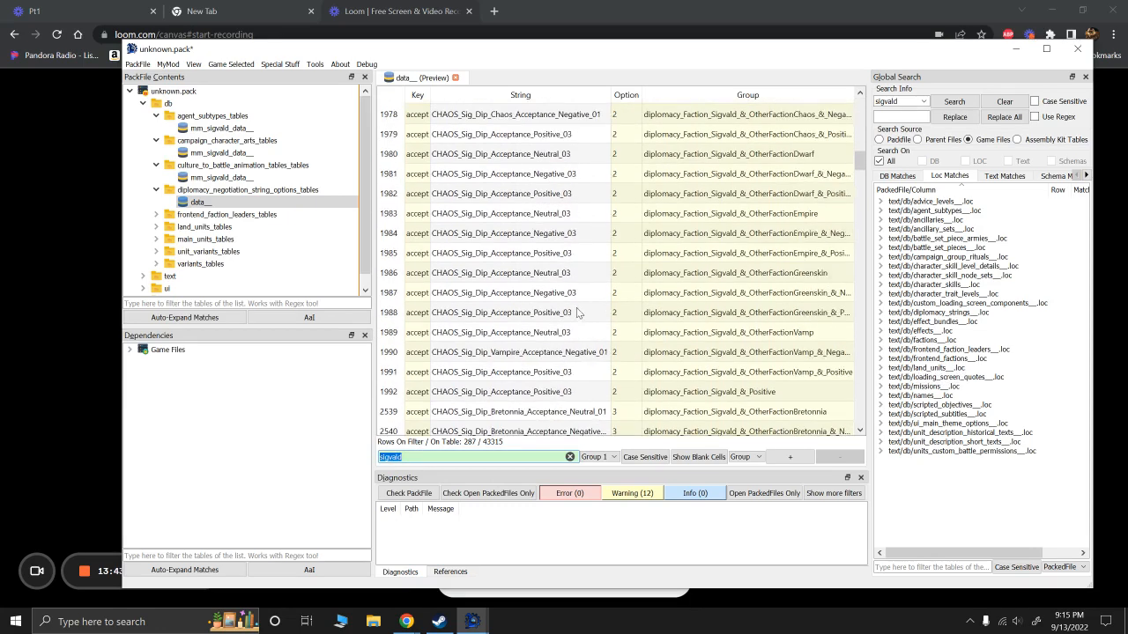
scroll(568, 311, "down", 20)
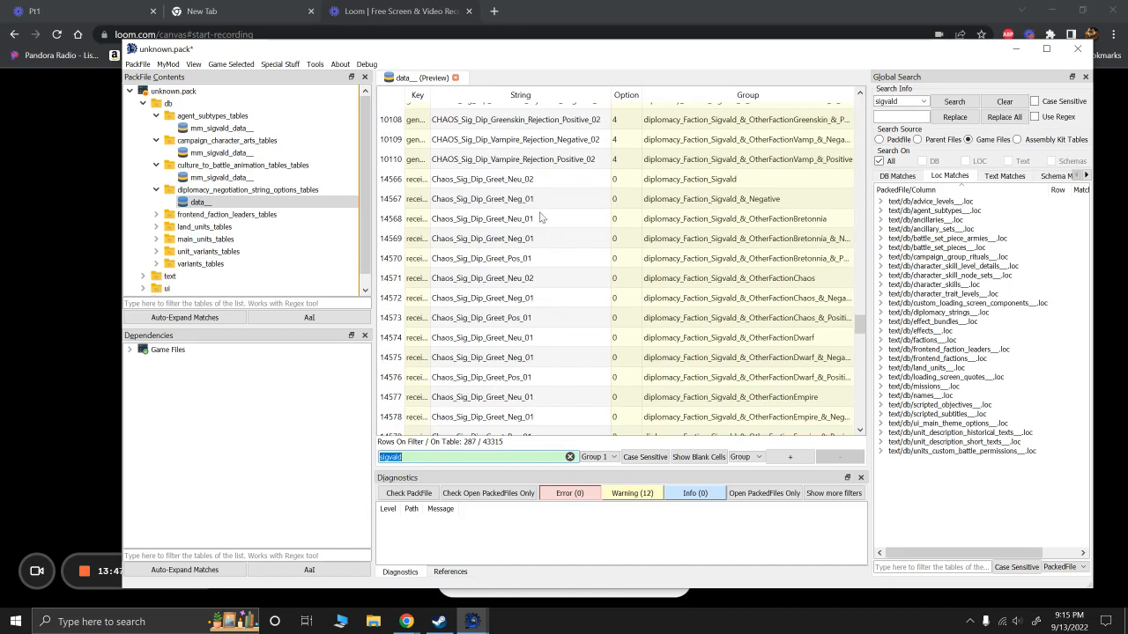
scroll(649, 297, "down", 10)
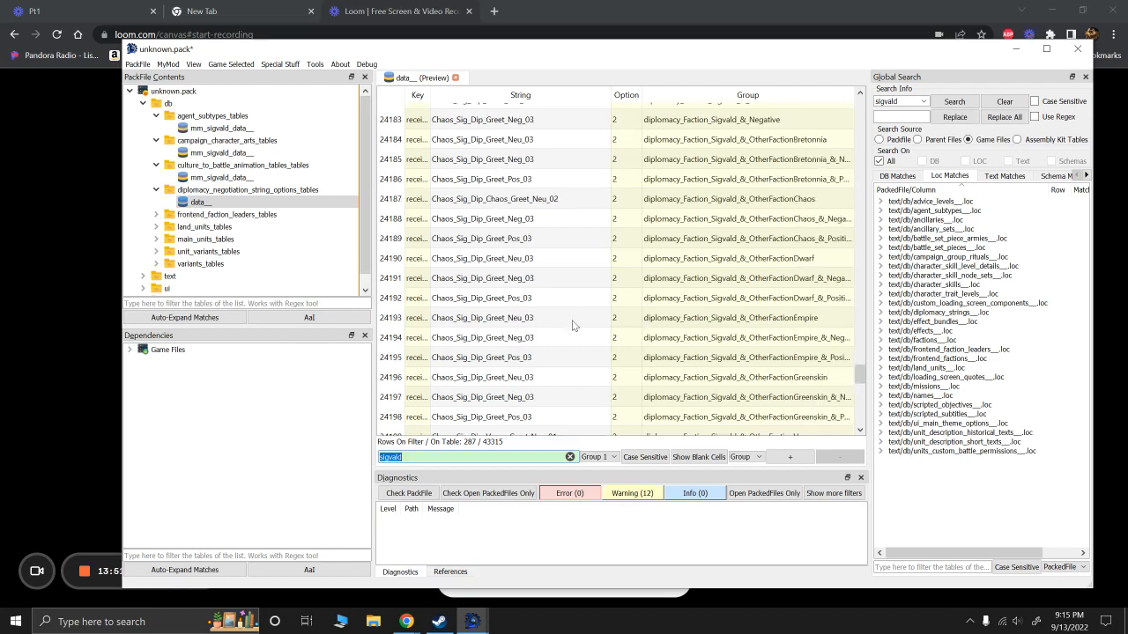
scroll(606, 318, "up", 15)
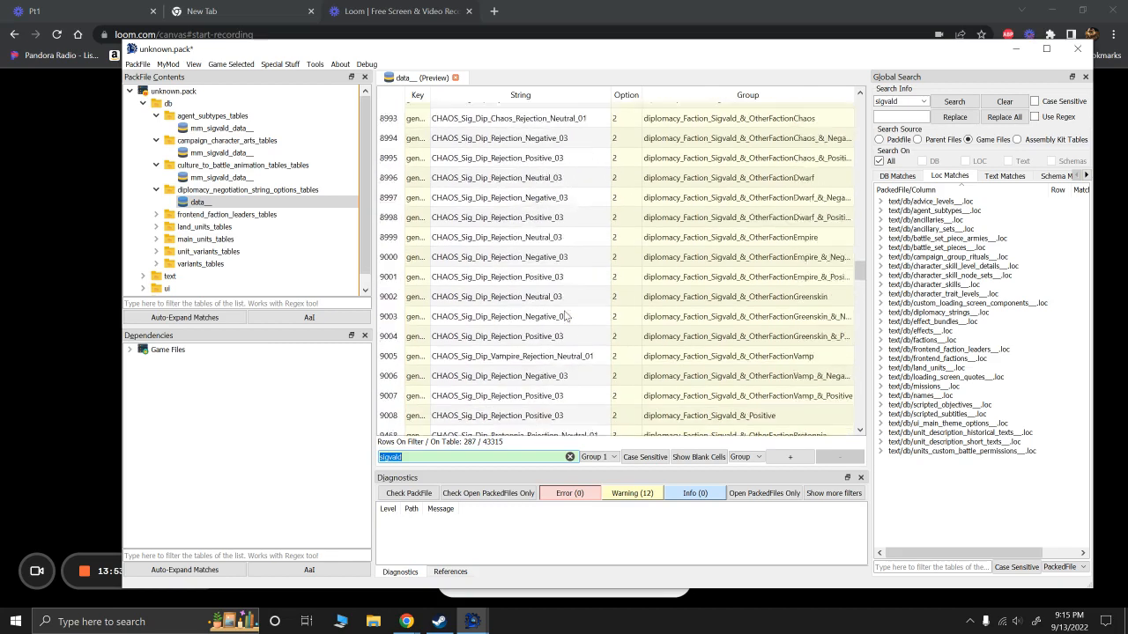
scroll(562, 313, "up", 10)
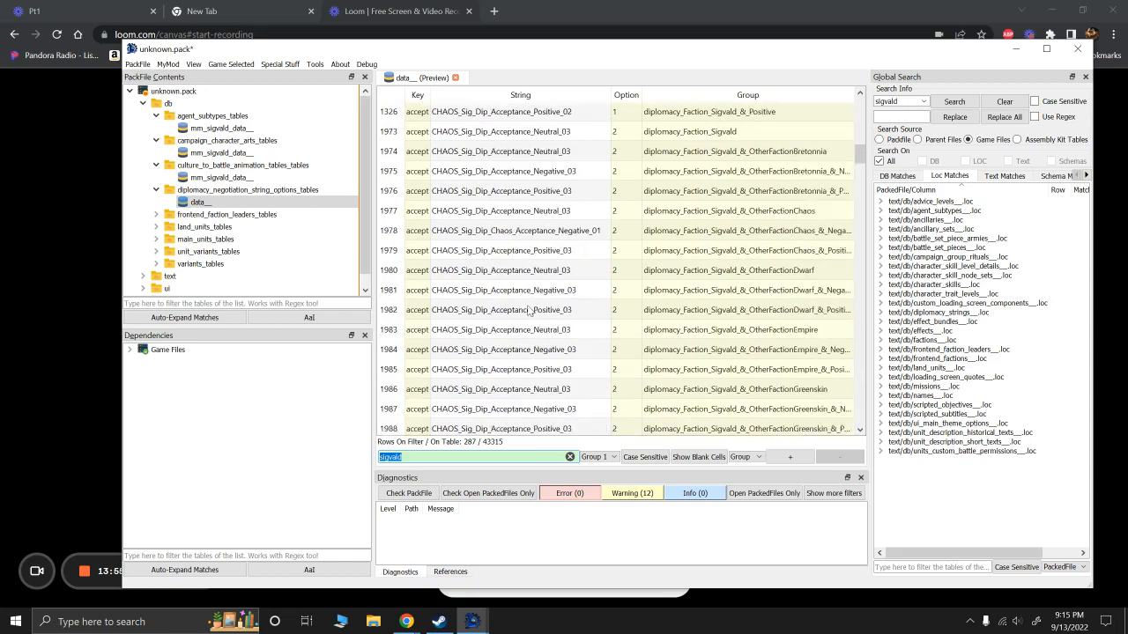
scroll(507, 303, "up", 5)
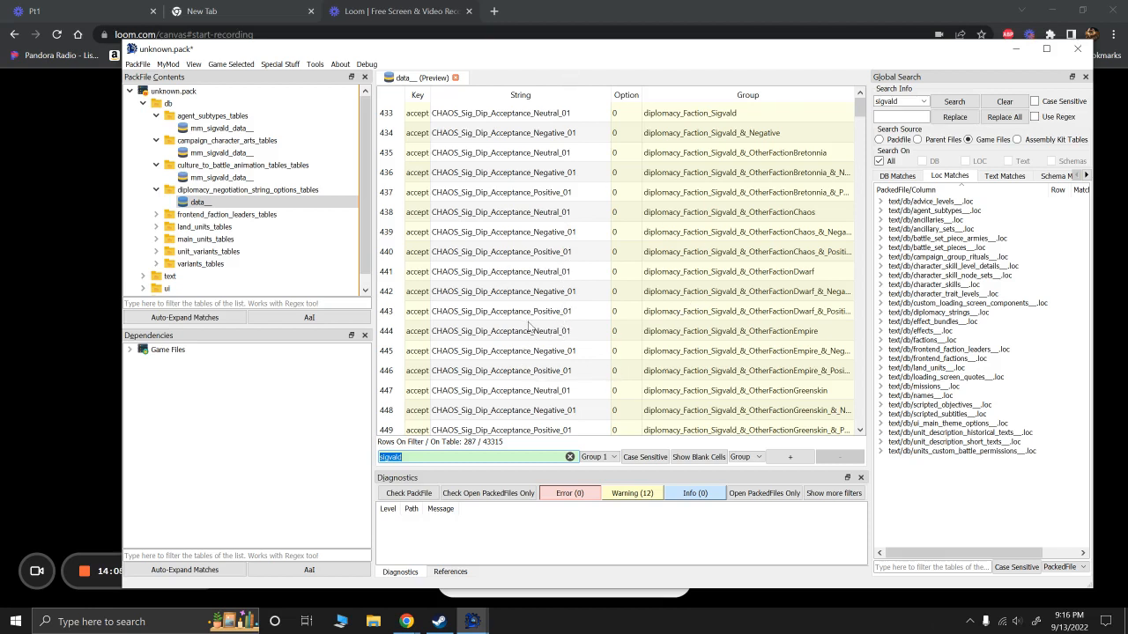
Step: Open the frontend_faction_leaders_tables data__ table and filter its Key column by sigvald
left_click(155, 215)
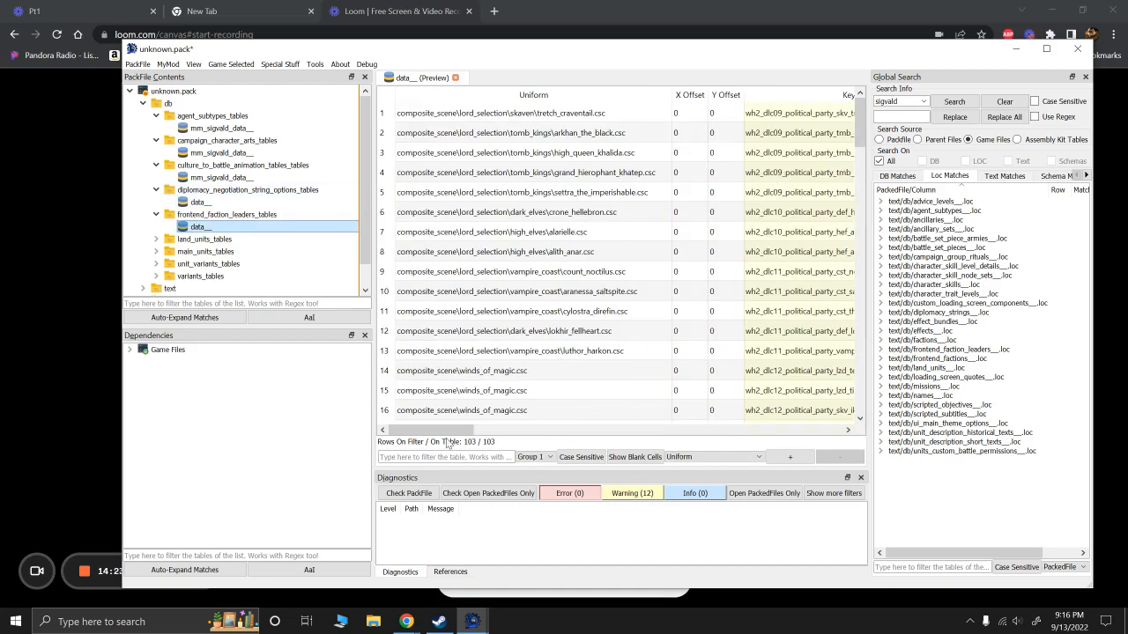
left_click_drag(463, 432, 489, 436)
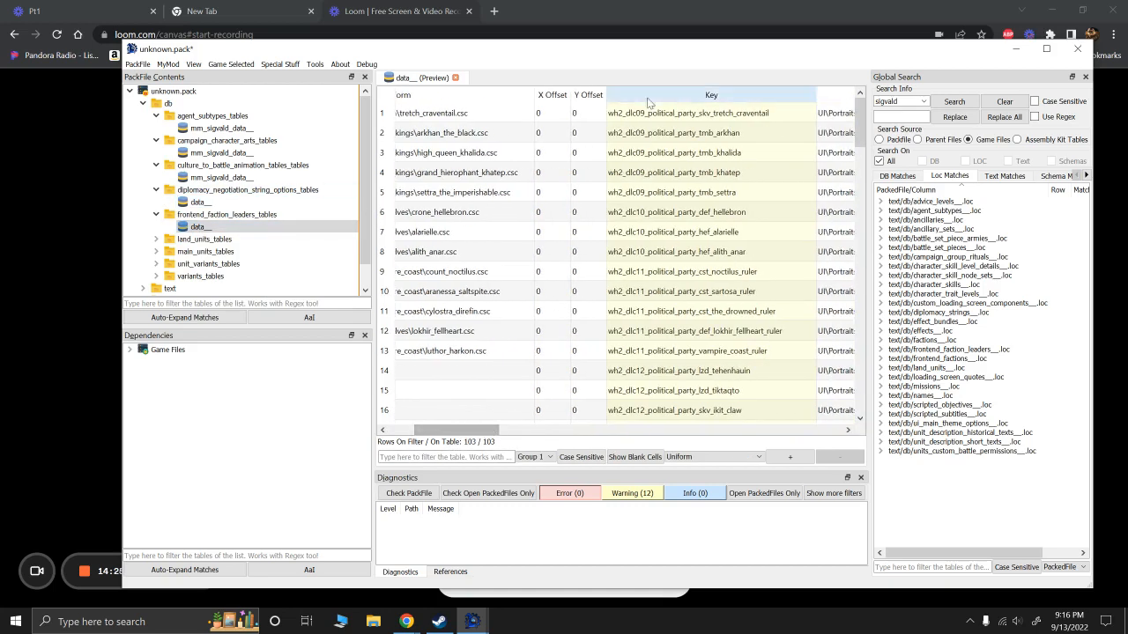
left_click(758, 457)
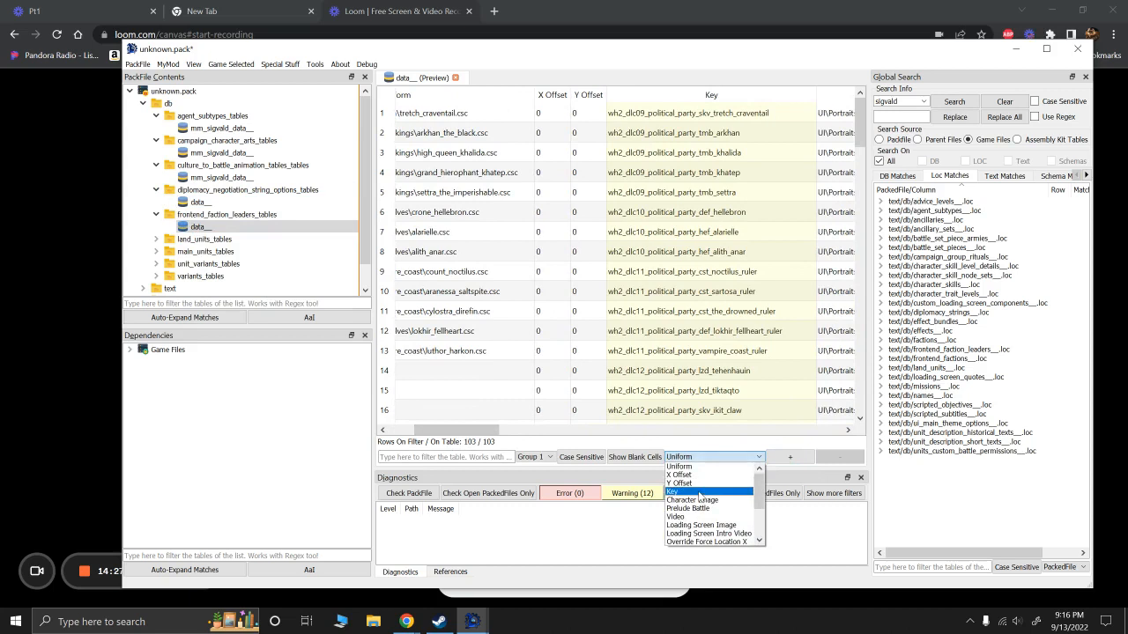
left_click(700, 491)
left_click(458, 458)
type("sigvald")
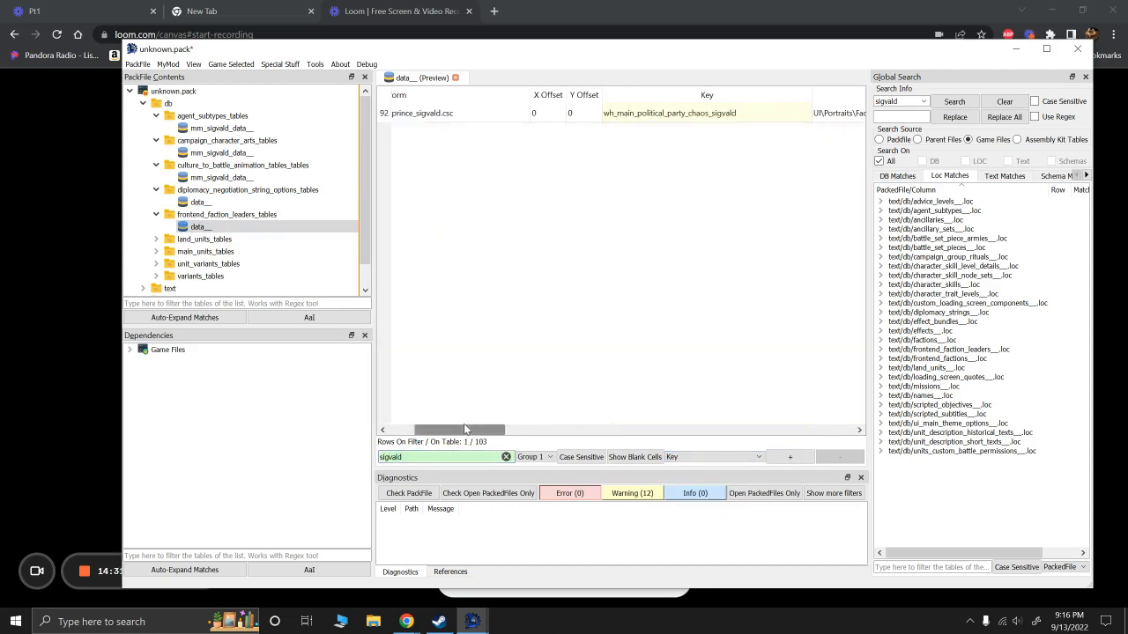
Step: Browse the available movies for the filtered Sigvald row and set its Video value to chaos_stirs
left_click_drag(465, 430, 545, 438)
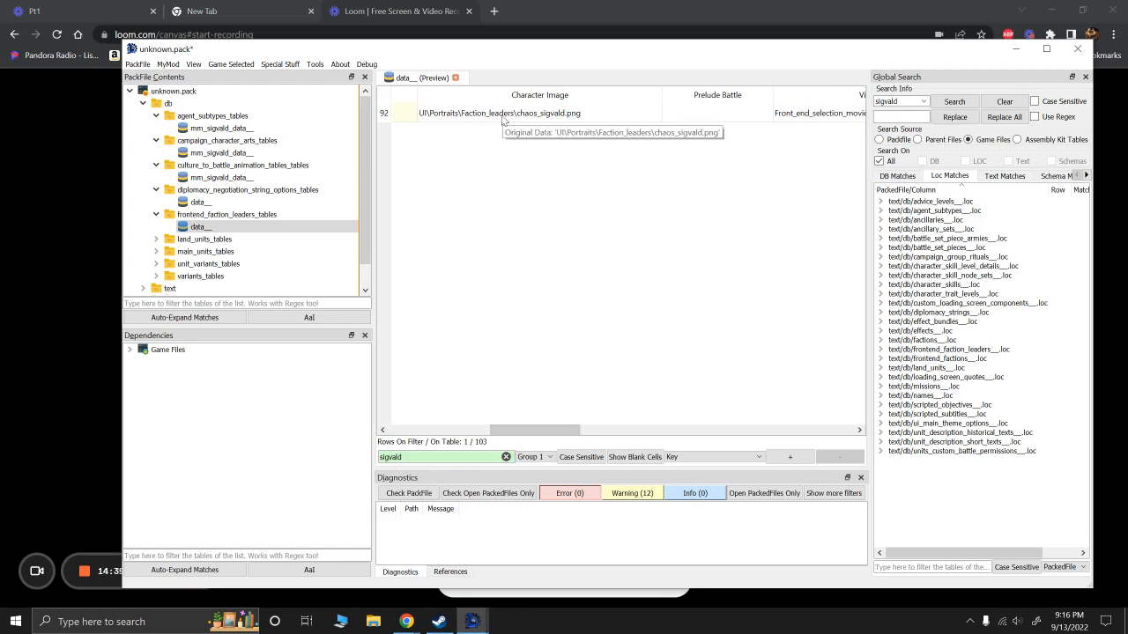
scroll(205, 267, "down", 1)
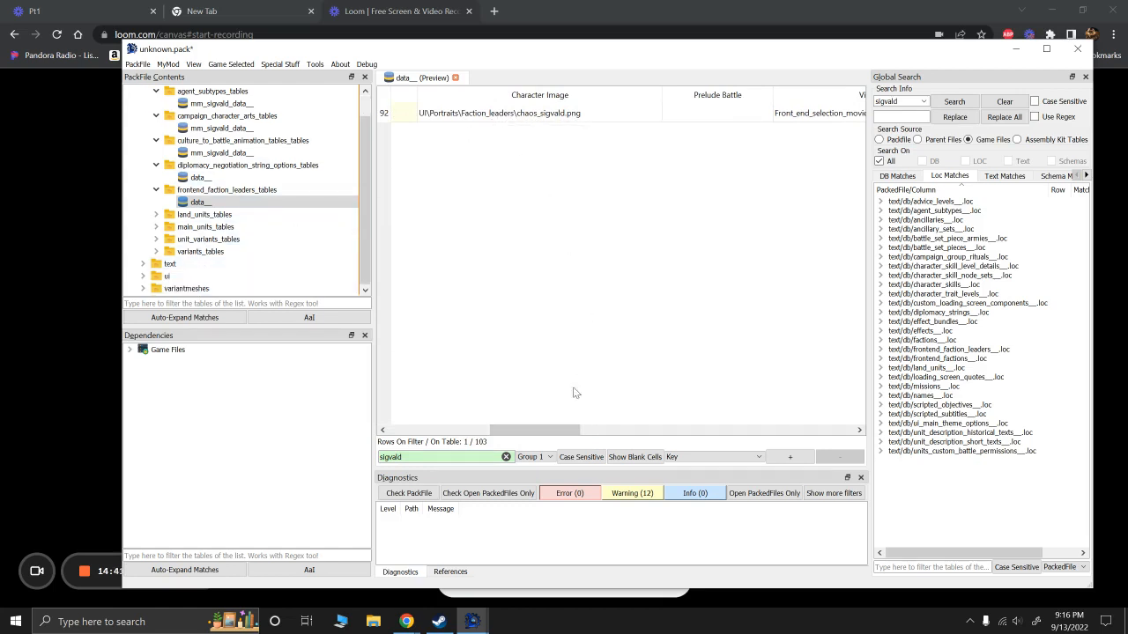
left_click_drag(532, 430, 583, 430)
left_click(592, 114)
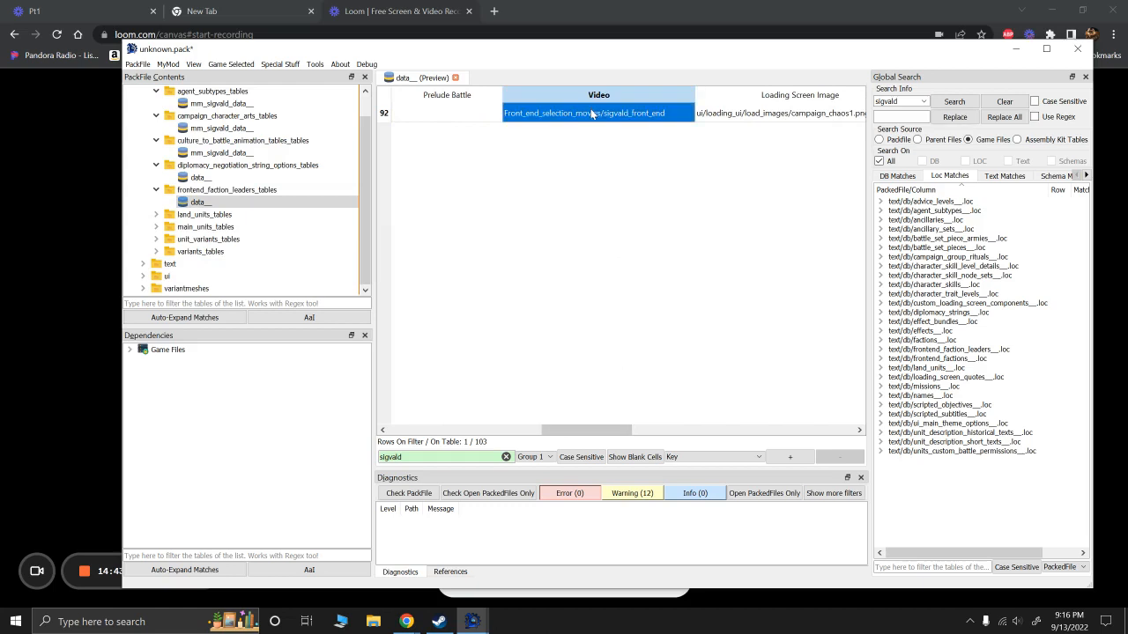
double_click(656, 120)
left_click(688, 113)
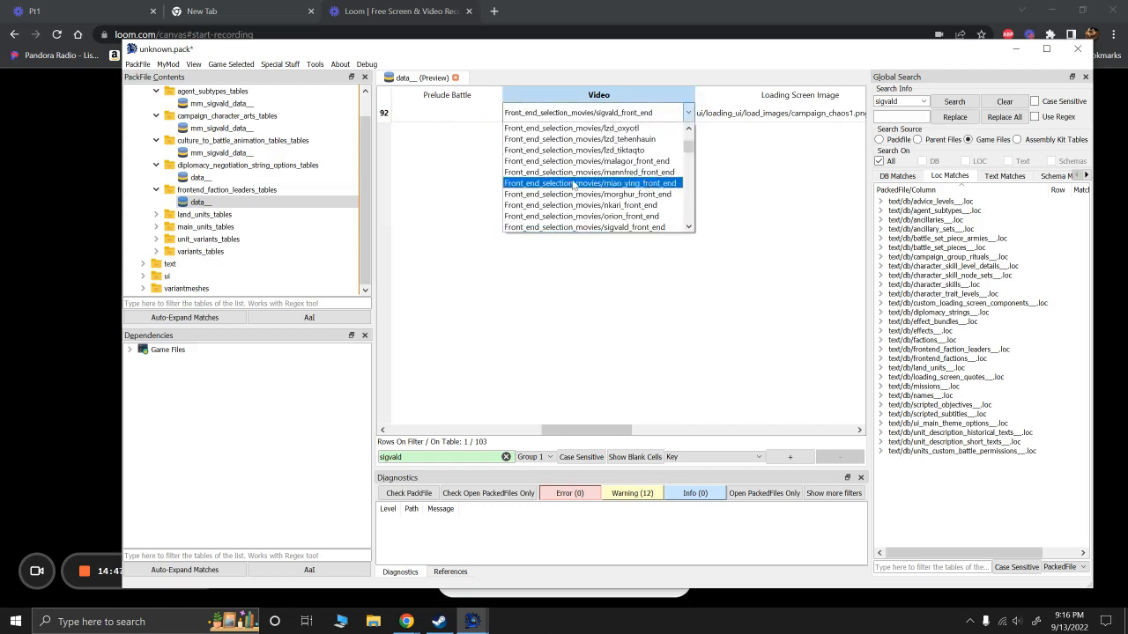
scroll(564, 189, "down", 10)
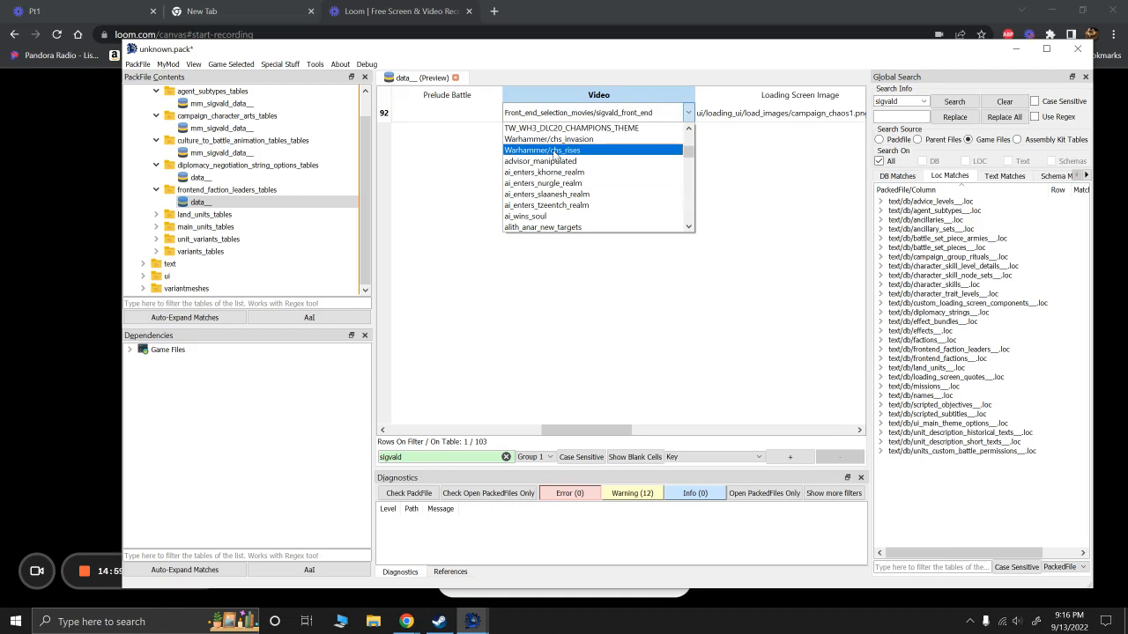
scroll(555, 154, "up", 2)
scroll(557, 184, "down", 2)
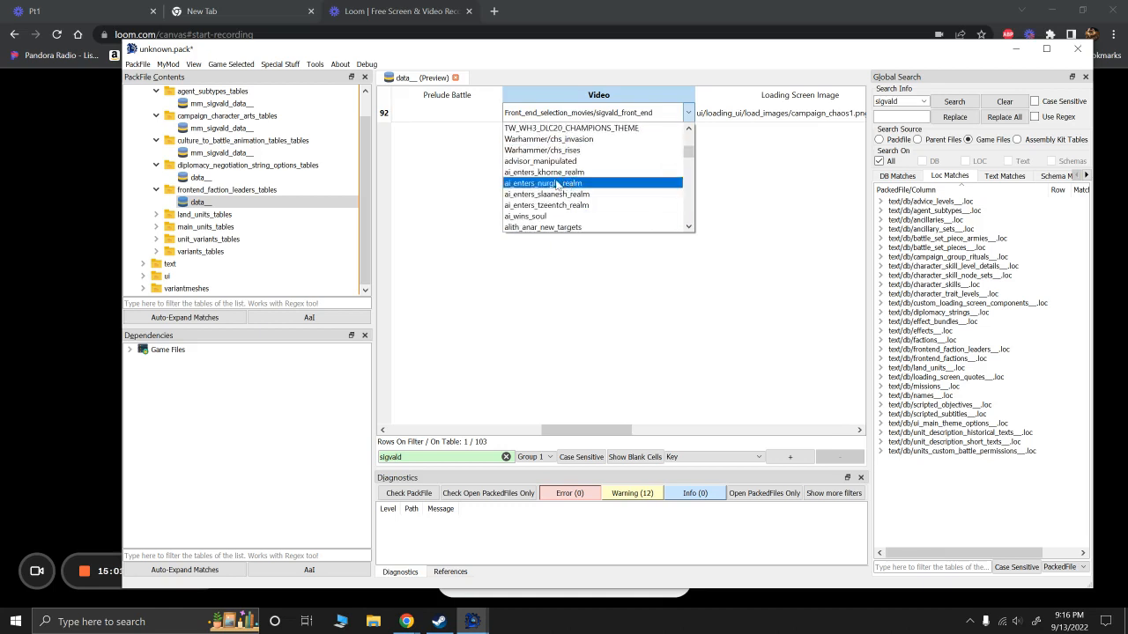
scroll(557, 188, "down", 1)
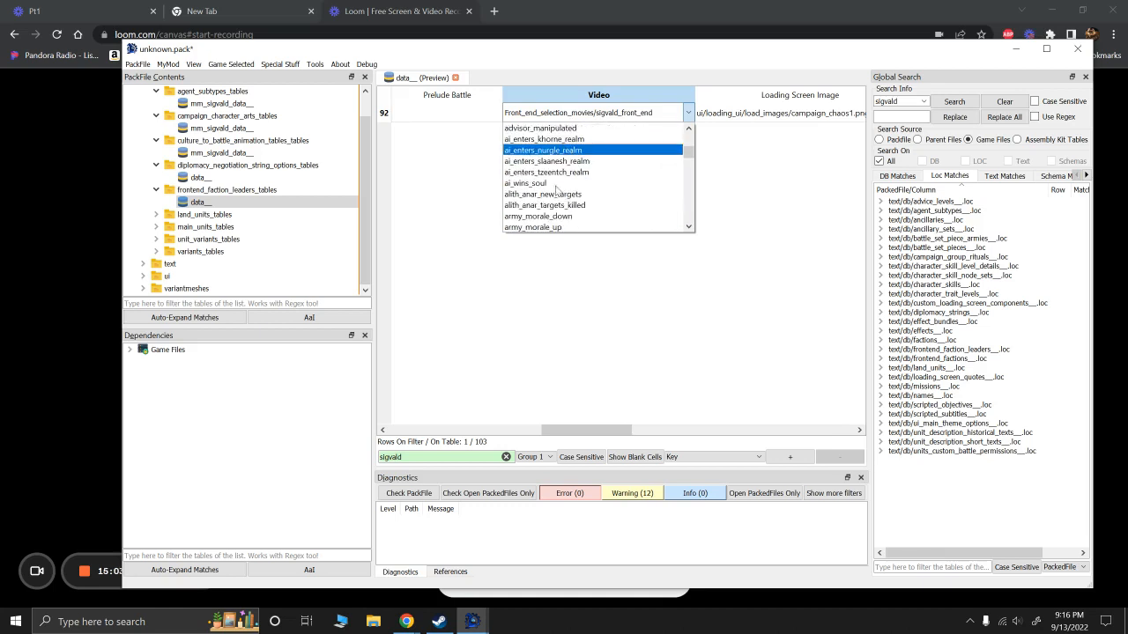
scroll(568, 180, "down", 1)
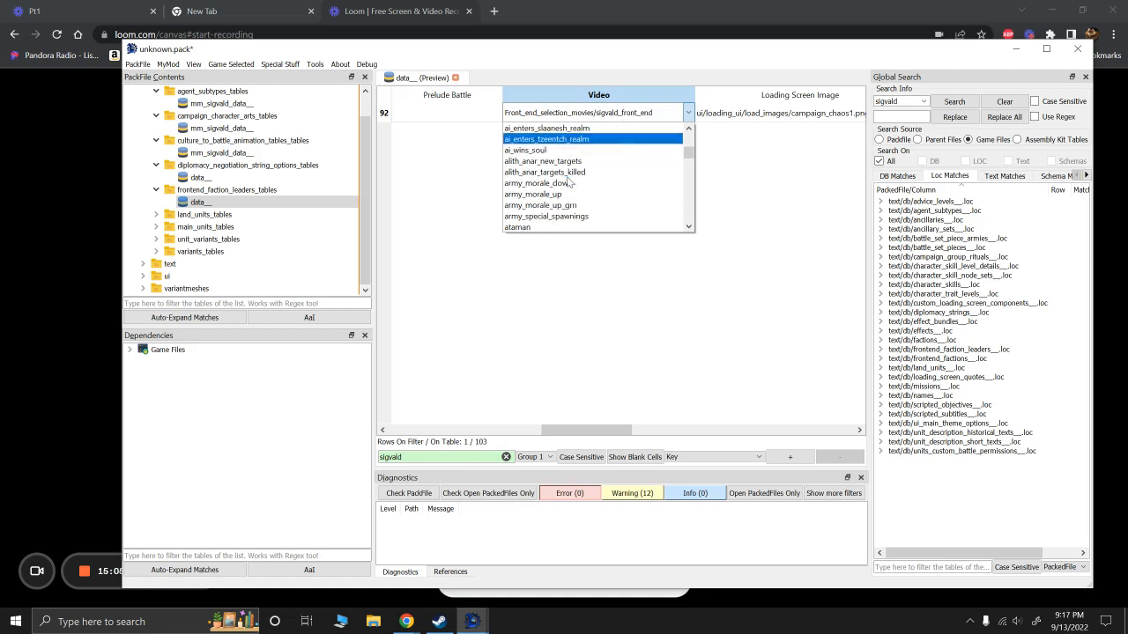
scroll(570, 183, "down", 1)
scroll(570, 182, "down", 4)
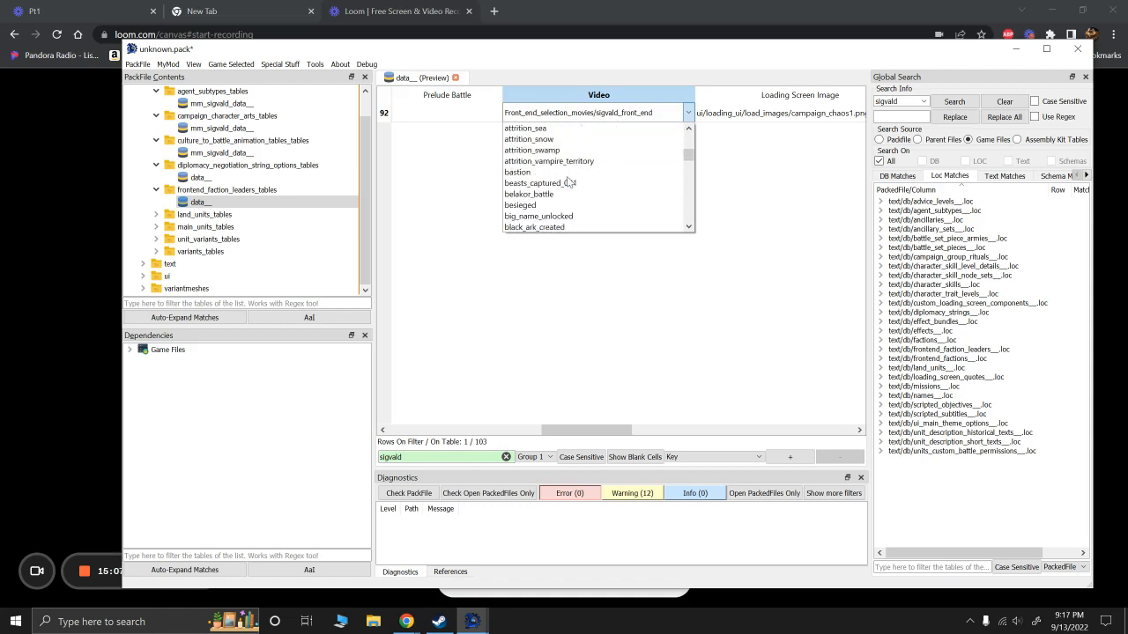
scroll(568, 182, "up", 5)
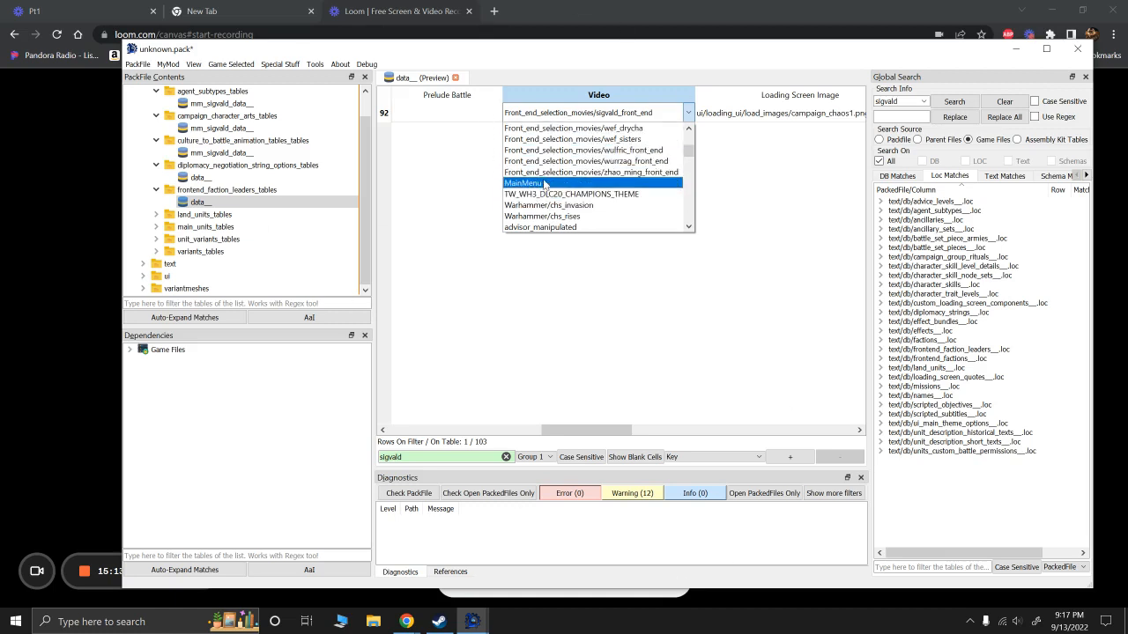
scroll(546, 184, "up", 1)
scroll(547, 189, "up", 5)
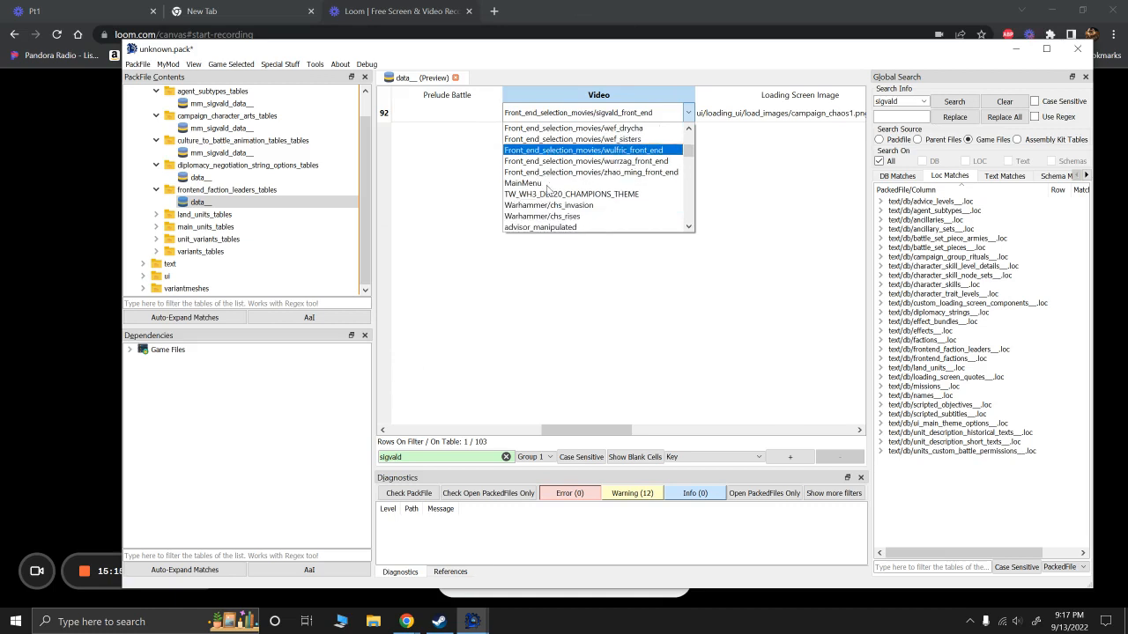
scroll(589, 202, "up", 10)
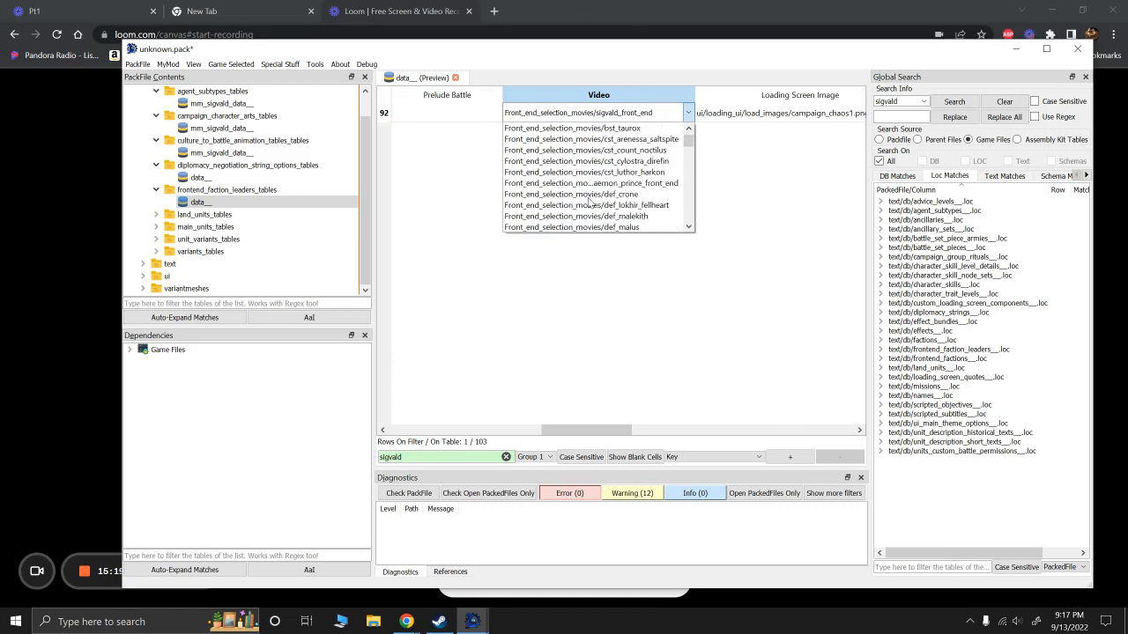
scroll(573, 169, "up", 2)
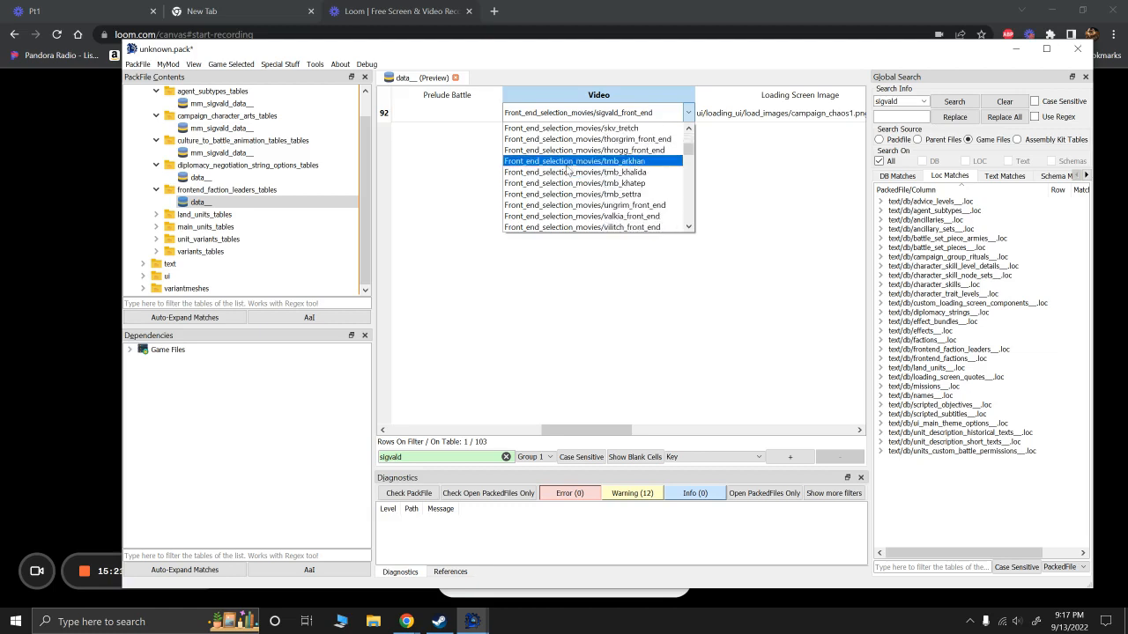
scroll(560, 181, "up", 10)
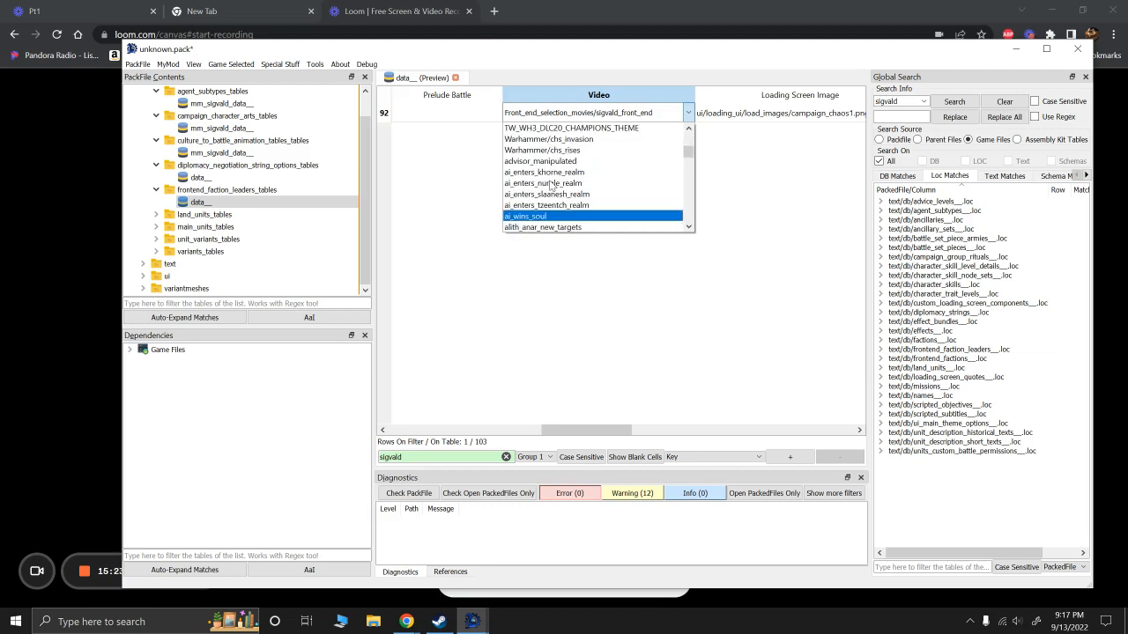
scroll(539, 172, "down", 1)
scroll(552, 185, "down", 5)
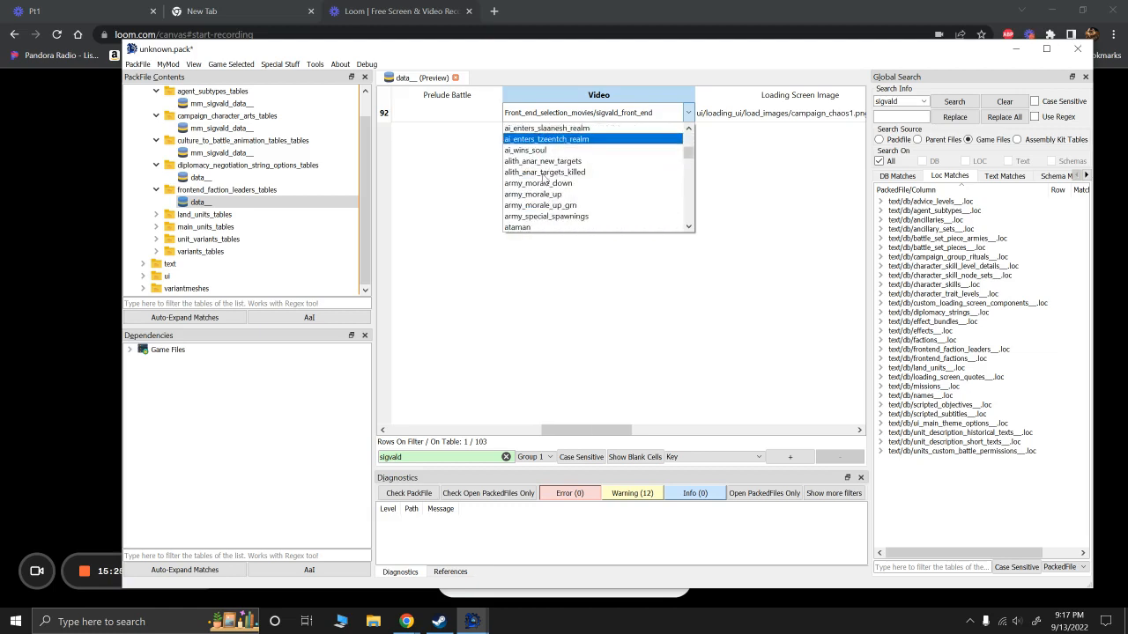
scroll(553, 187, "down", 4)
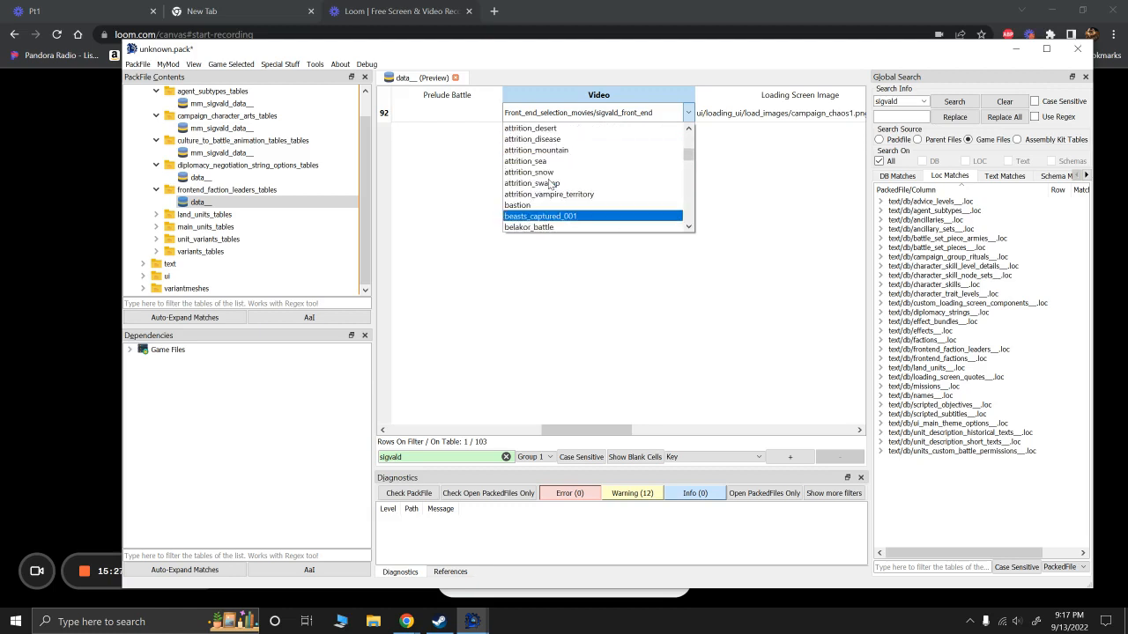
scroll(547, 176, "down", 3)
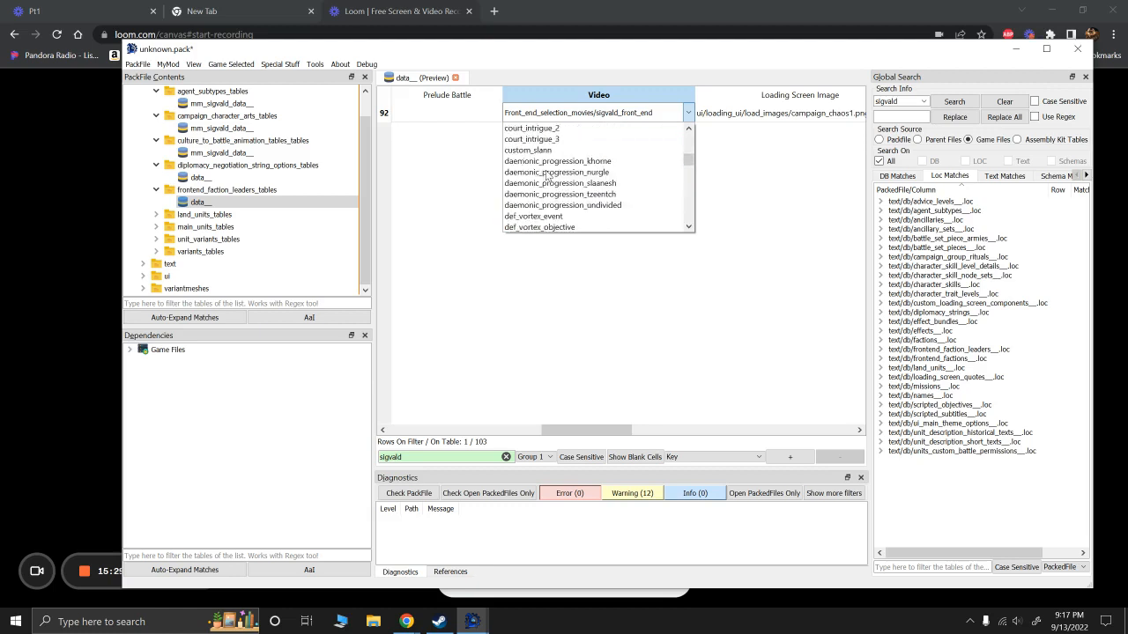
scroll(547, 176, "up", 3)
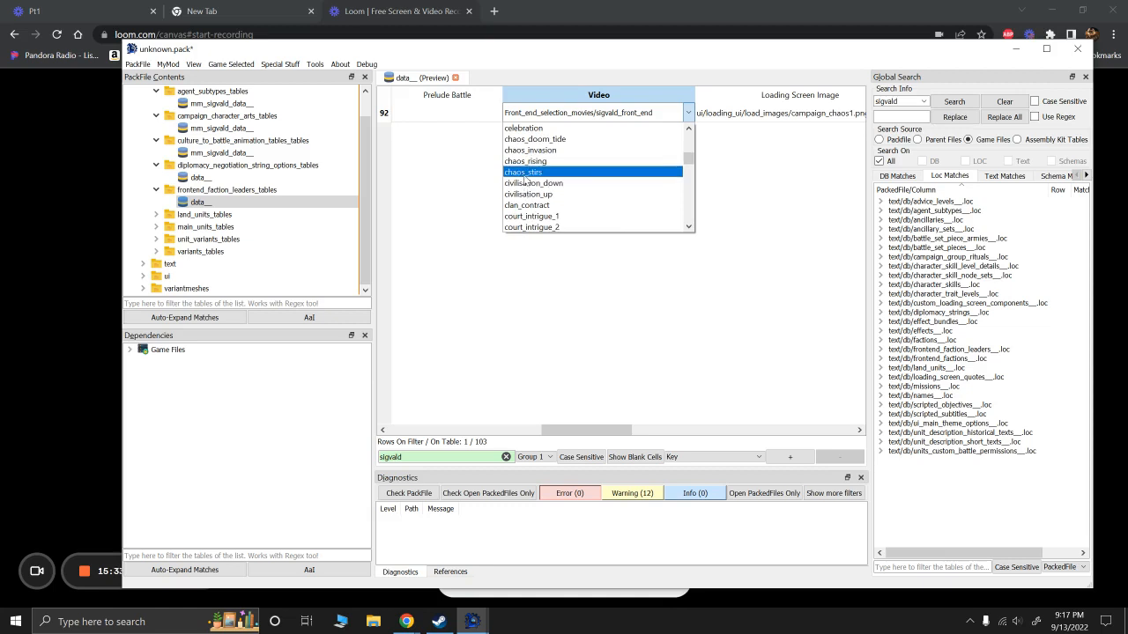
left_click(525, 173)
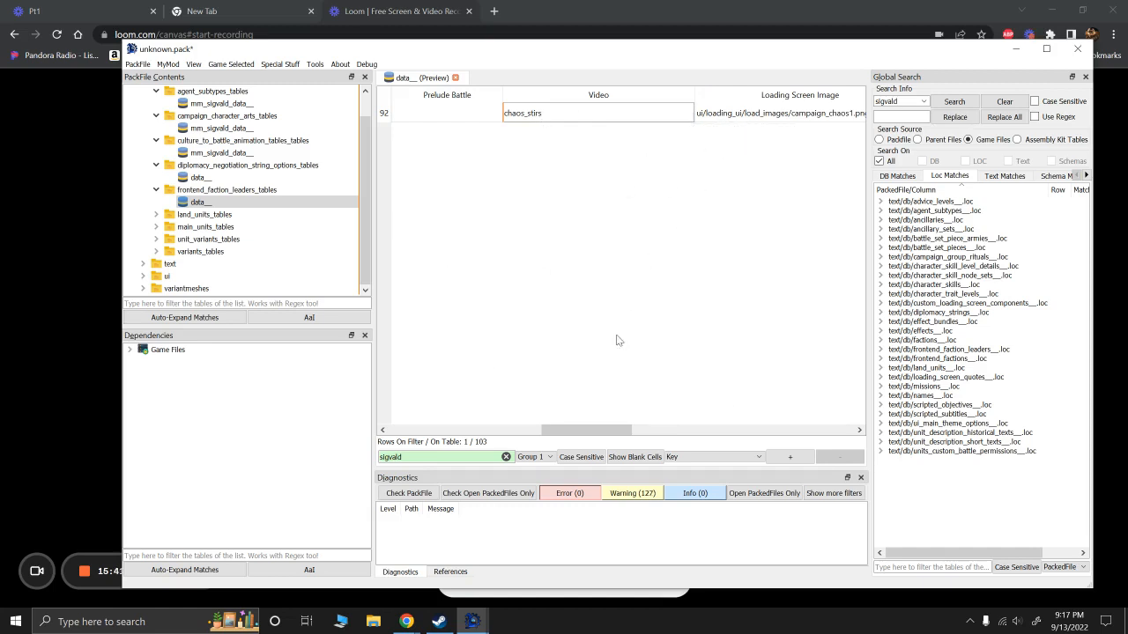
left_click_drag(608, 429, 738, 420)
double_click(626, 112)
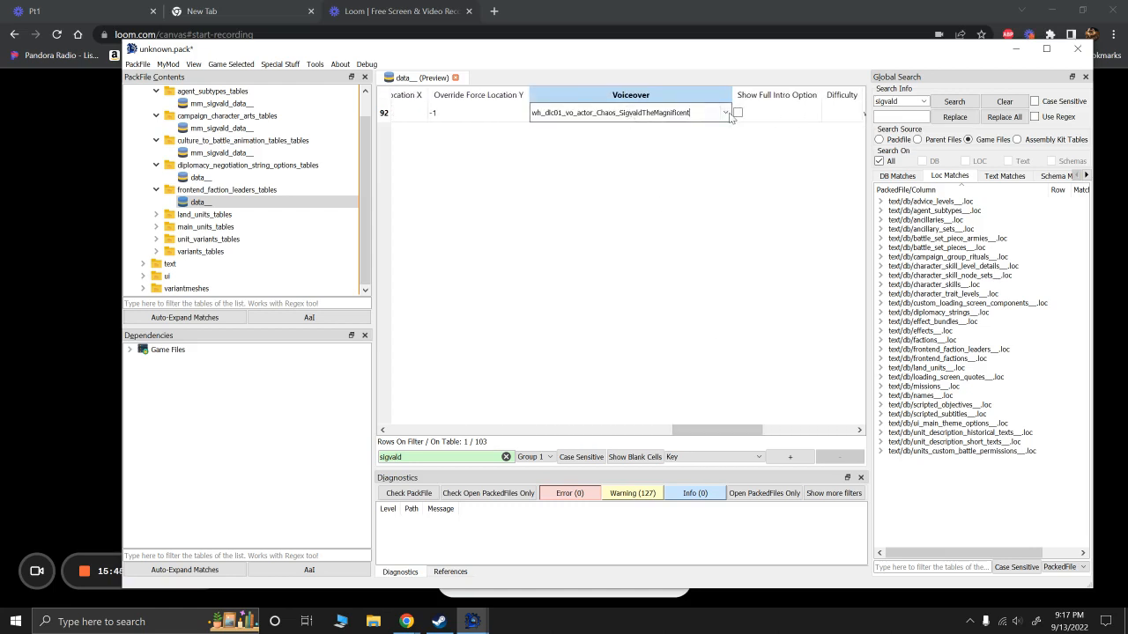
left_click(725, 113)
left_click(709, 126)
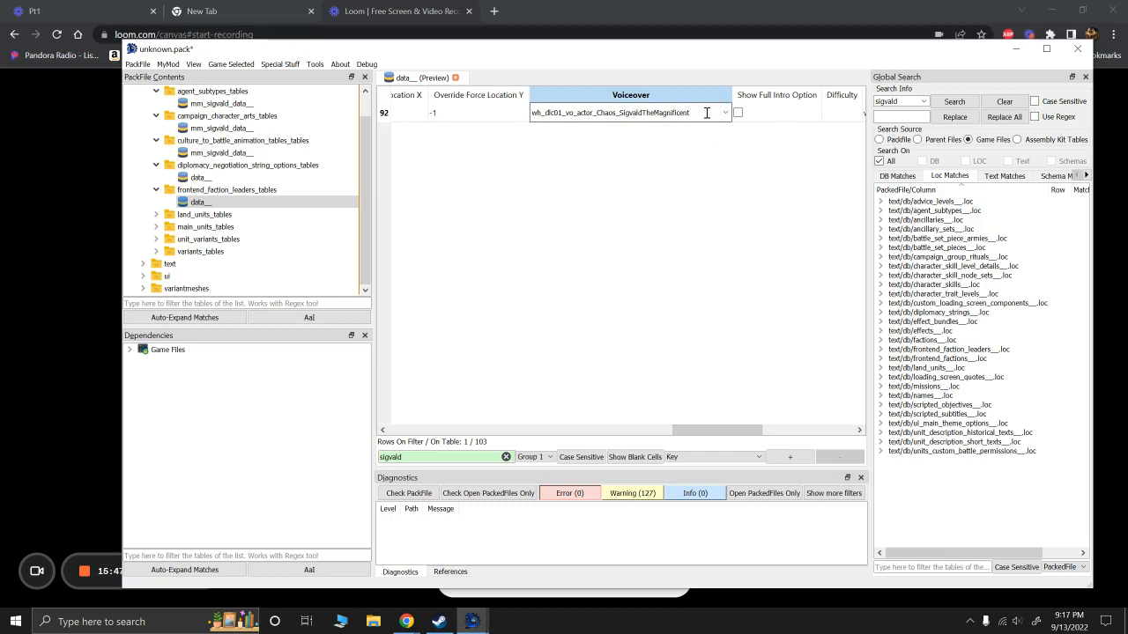
key("ctrl+s")
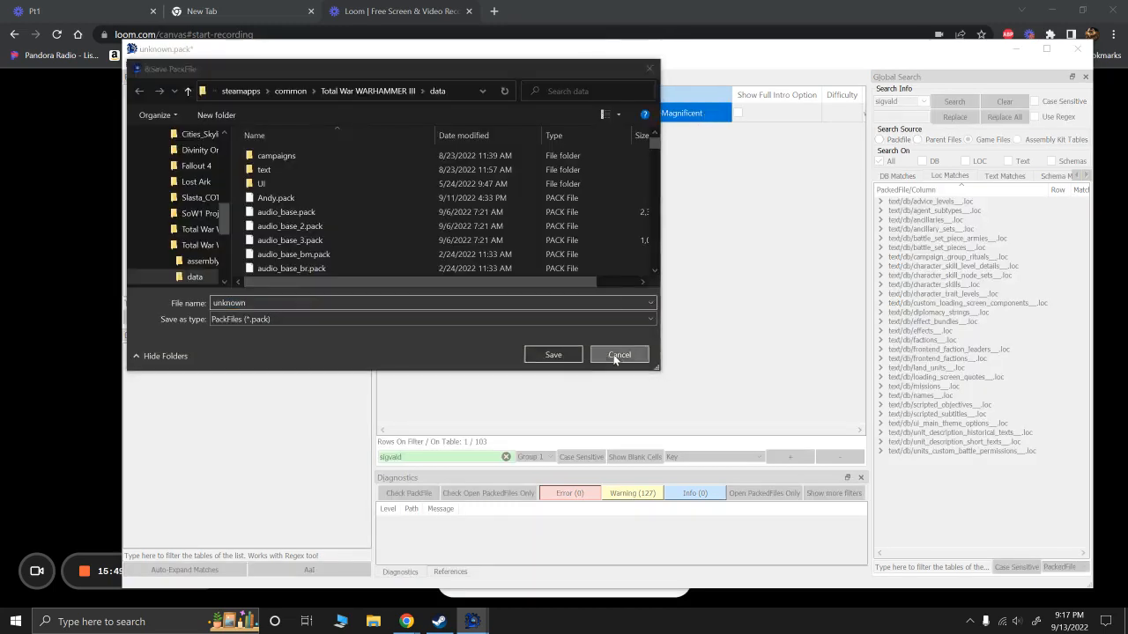
left_click(617, 355)
Step: Clear the Voiceover value of the Sigvald row
double_click(646, 113)
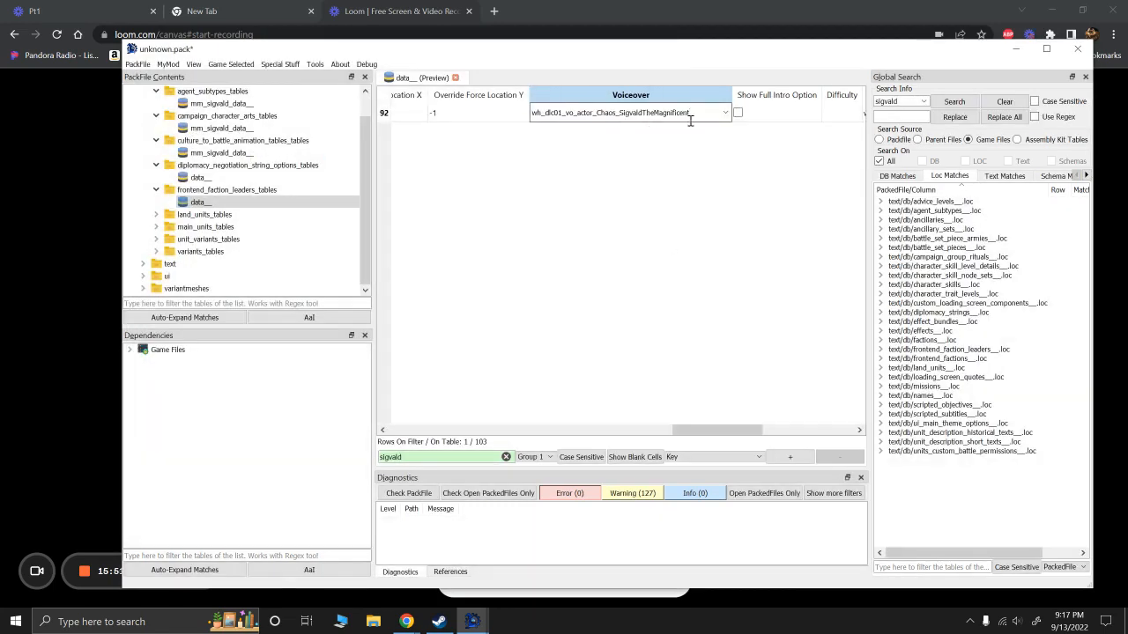
key("ctrl+a")
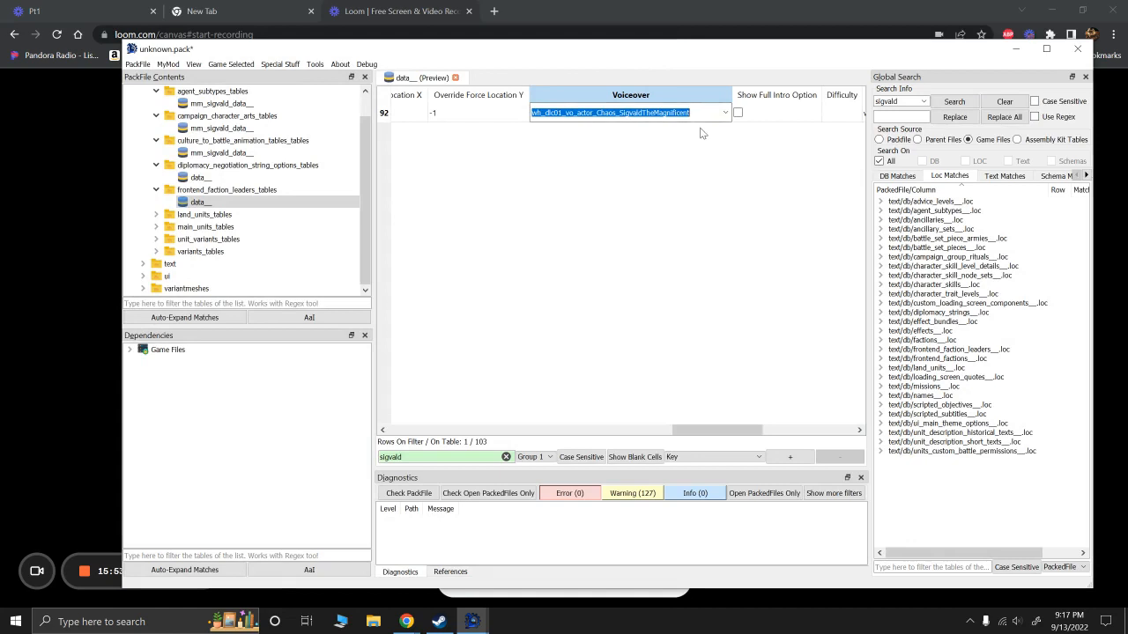
key("BackSpace")
left_click(706, 127)
double_click(725, 114)
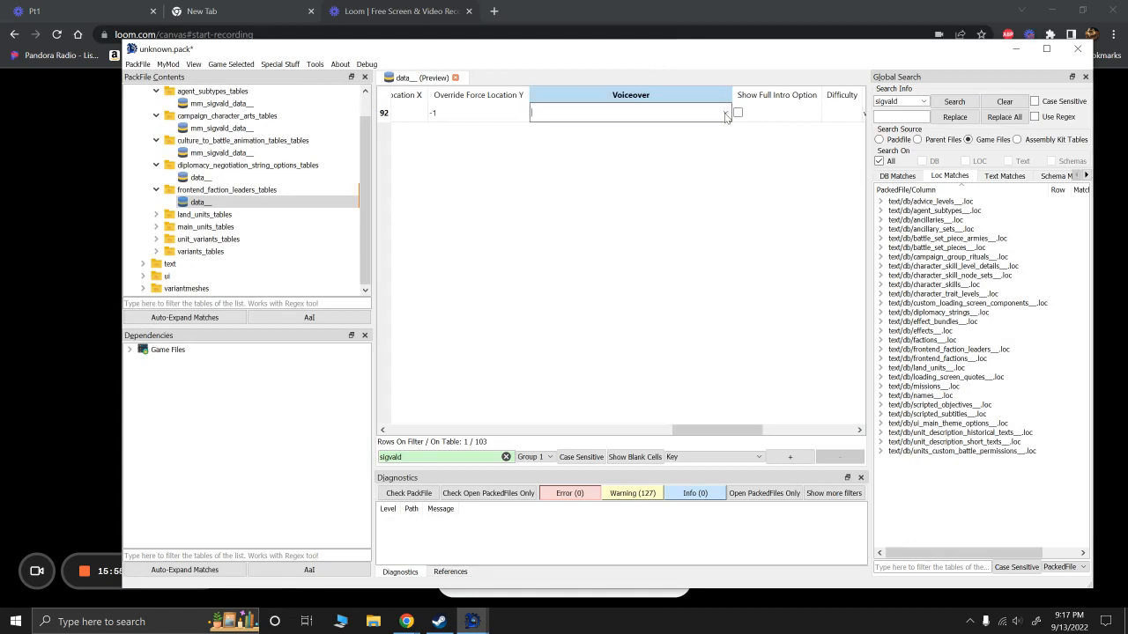
left_click(727, 112)
left_click(727, 113)
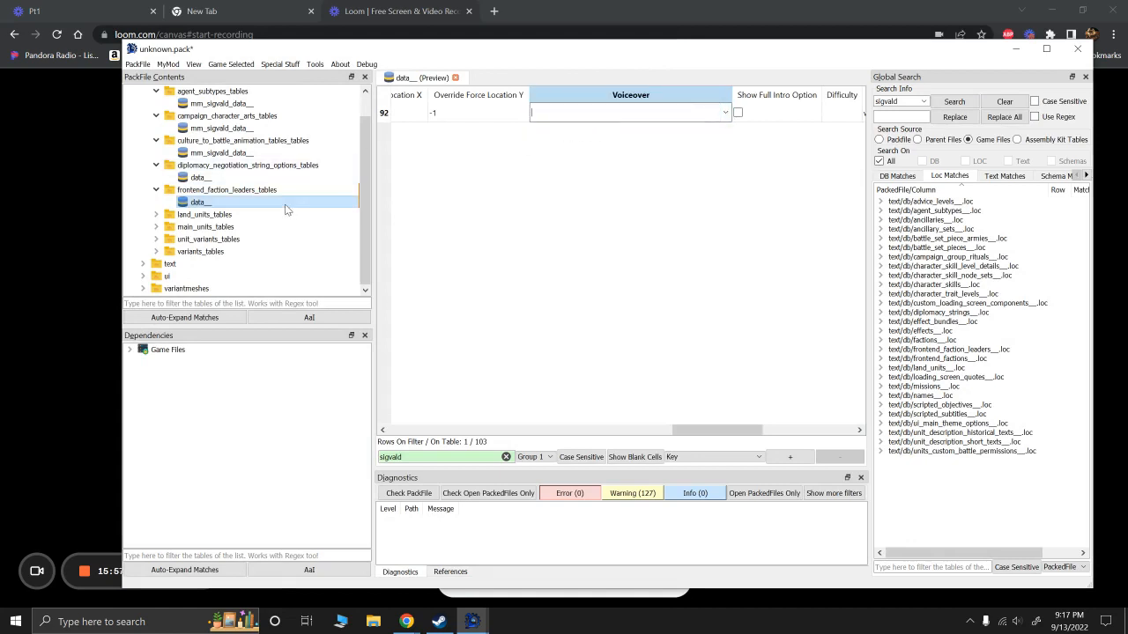
Step: Copy the silent voice actor from mm_sigvald_data__ in agent_subtypes_tables and set the Sigvald leader row's Voiceover to wh_vo_actor_silent
scroll(207, 168, "up", 1)
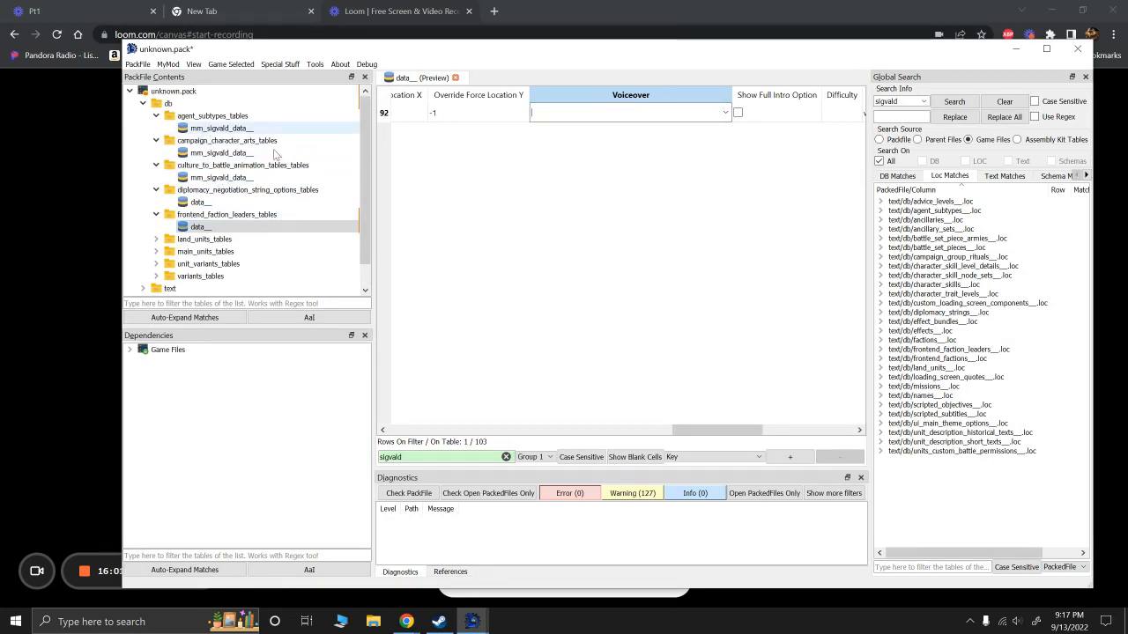
left_click(223, 129)
left_click_drag(442, 428, 569, 427)
left_click(565, 114)
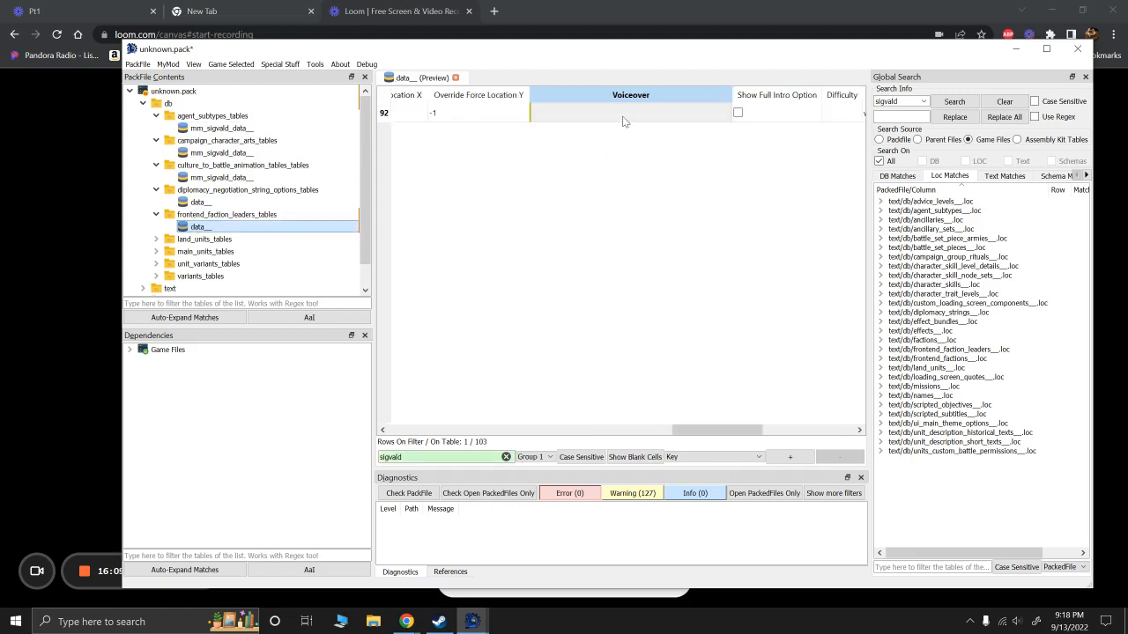
left_click(623, 118)
type("wh_vo_actor_silent")
left_click(639, 181)
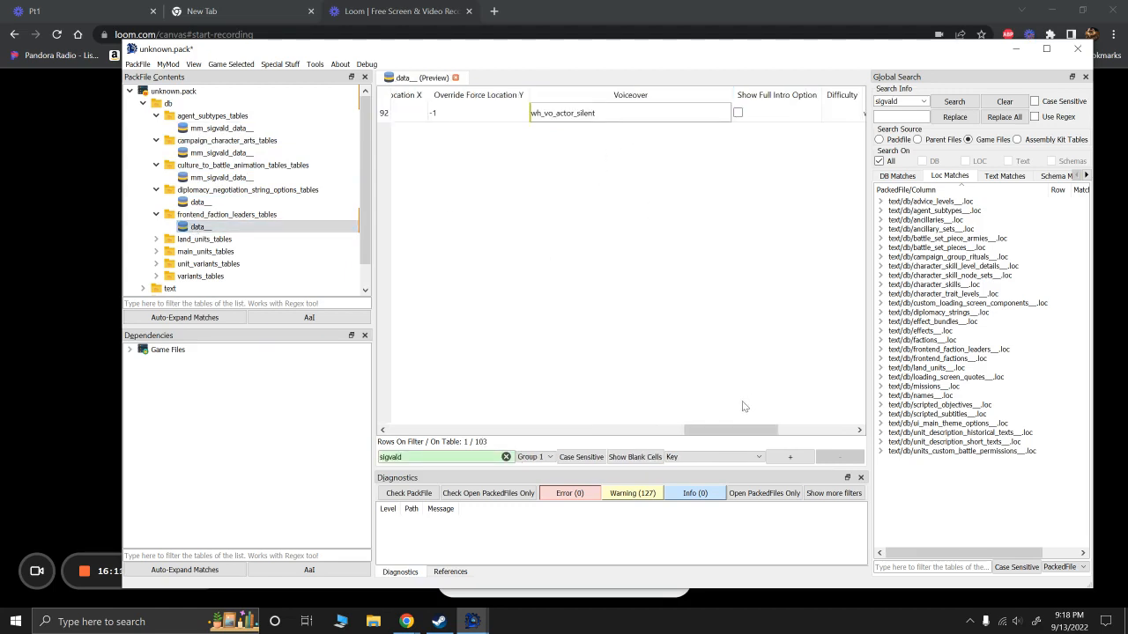
Step: Copy the whole edited Sigvald row, then remove the filter and delete every row of the table
left_click_drag(724, 430, 457, 412)
key("ctrl+a")
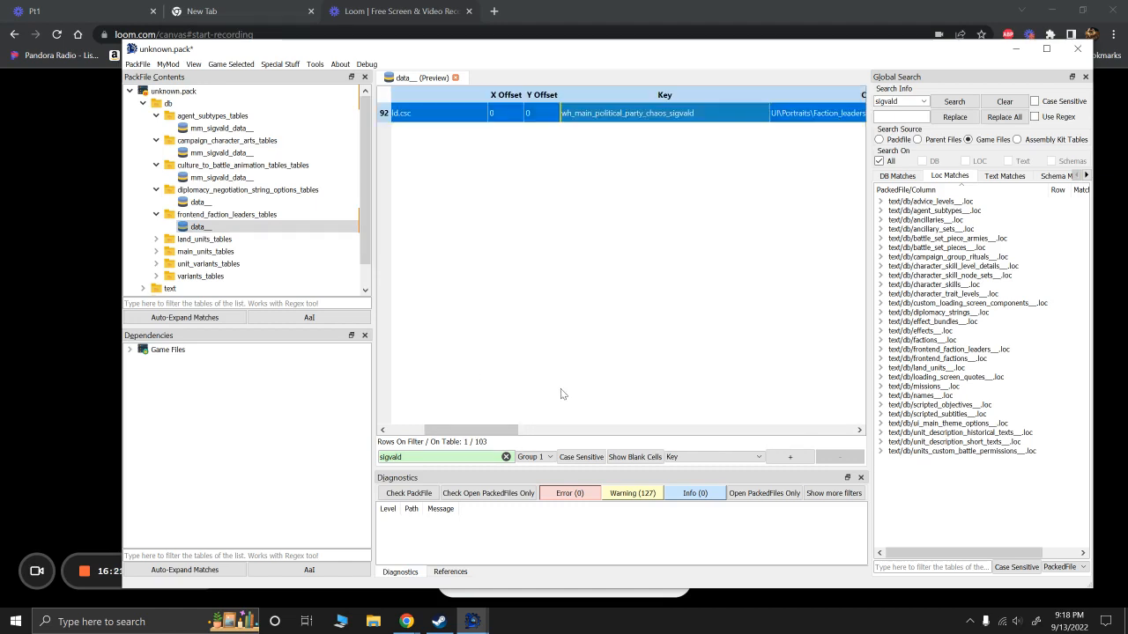
left_click(505, 456)
key("ctrl+a")
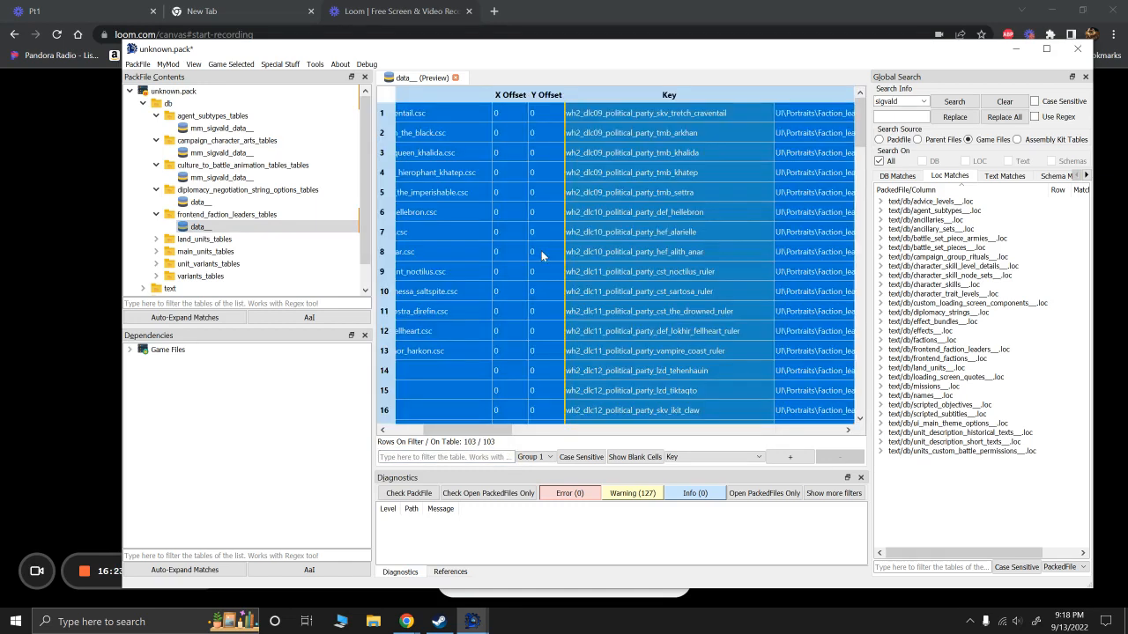
key("ctrl+Delete")
Step: Add a row to the emptied frontend_faction_leaders_tables data__ table and paste the copied Sigvald row into it
right_click(528, 167)
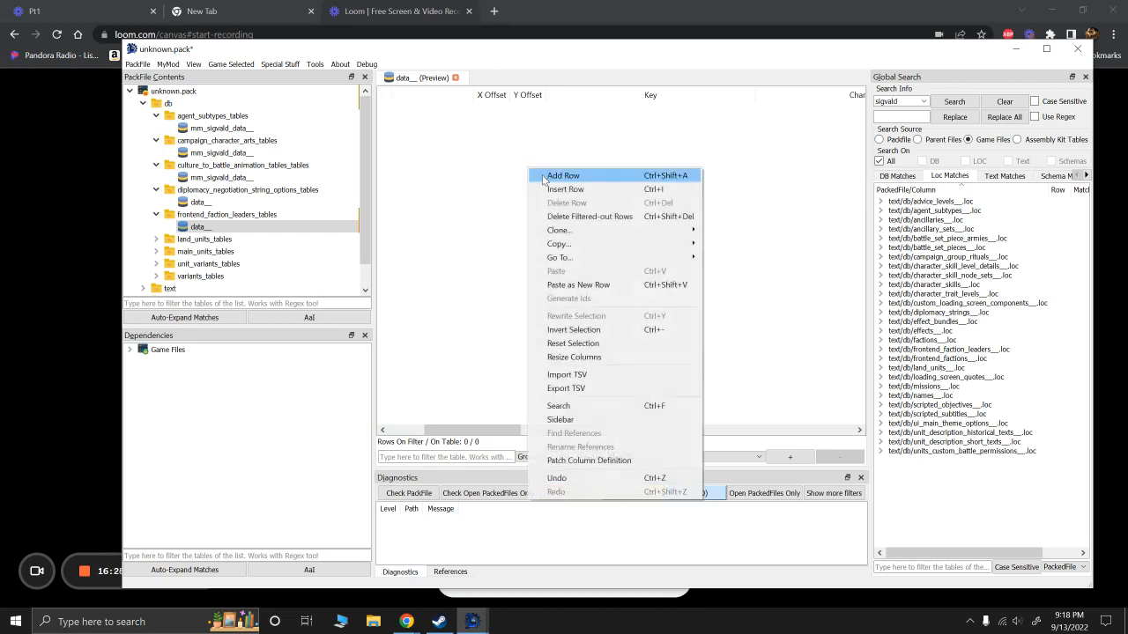
left_click(535, 173)
key("ctrl+v")
left_click(489, 365)
left_click_drag(459, 434, 513, 436)
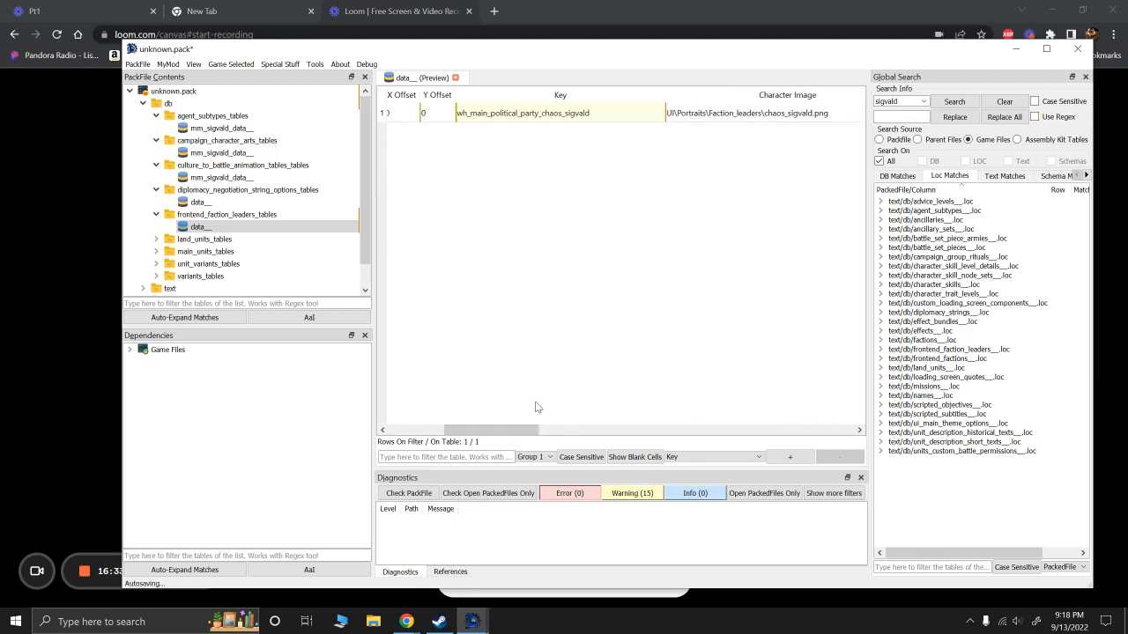
Step: Rename the data__ table in frontend_faction_leaders_tables to mm_sigvald_data__
left_click(184, 228)
right_click(195, 231)
left_click(235, 286)
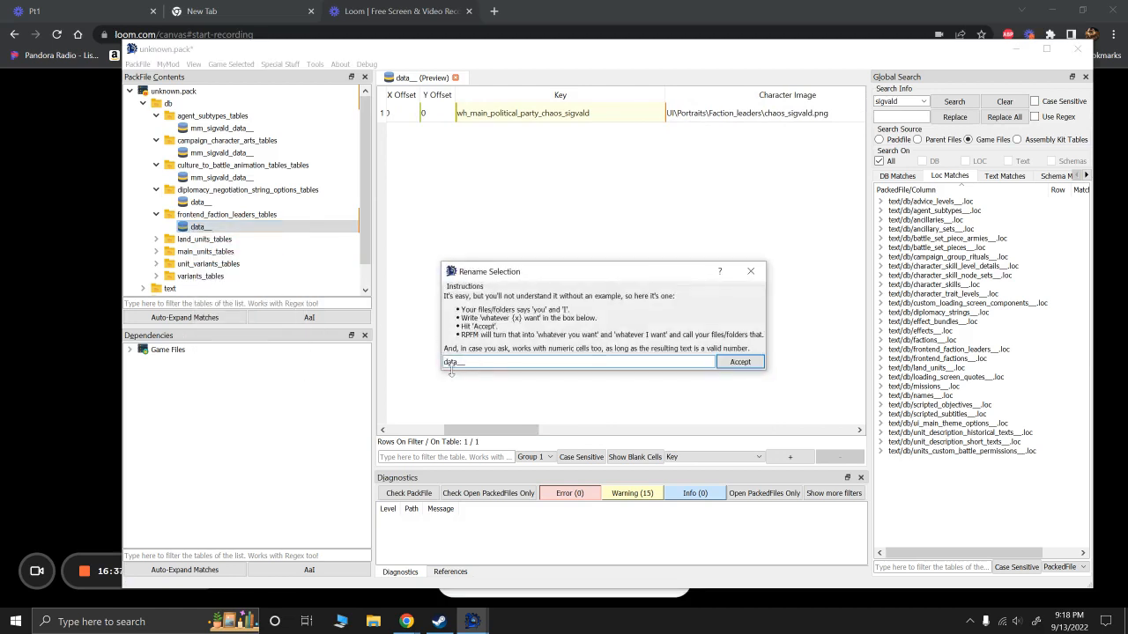
type("mm_sigvald")
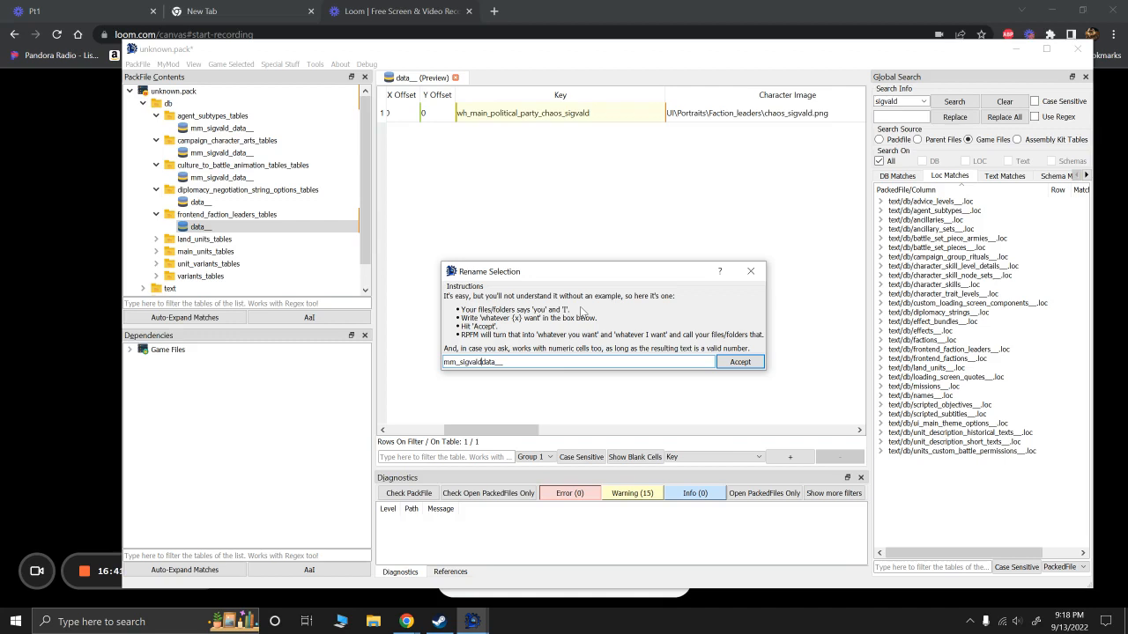
type("_")
key("Return")
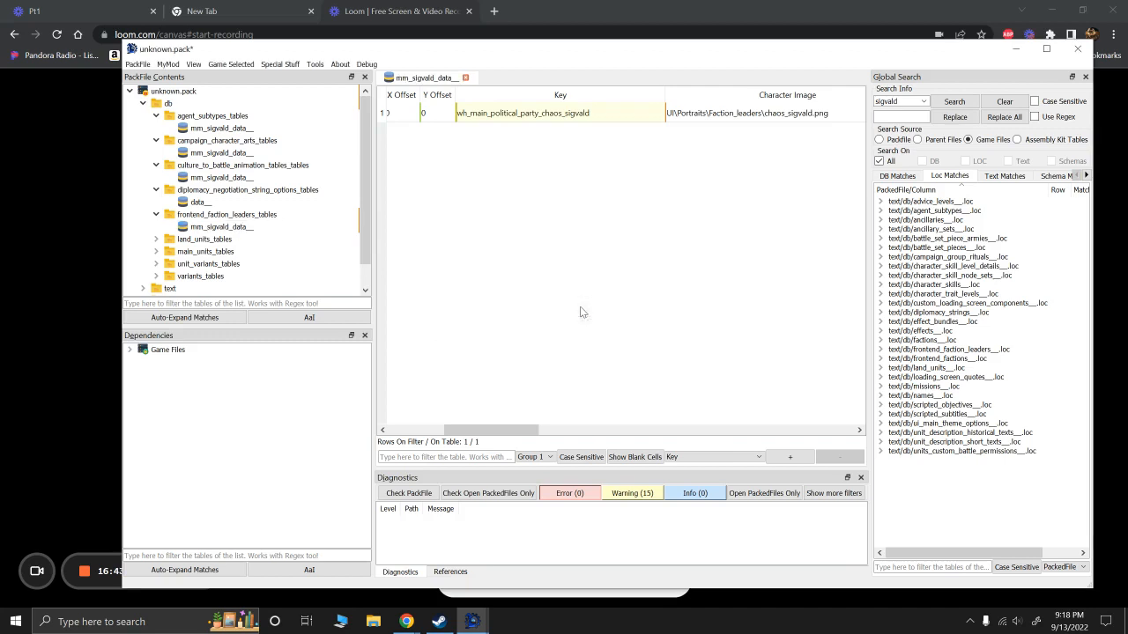
Step: Open mm_sigvald_data__ in land_units_tables and review the Sigvald row's entity, animation and melee weapon columns
left_click(156, 239)
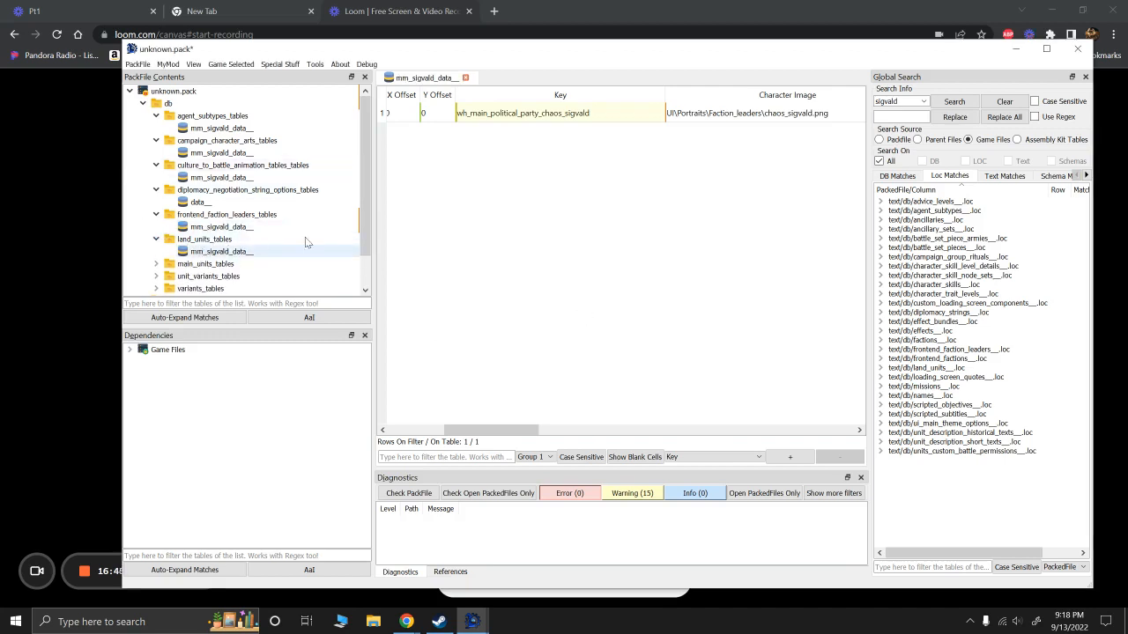
left_click(310, 251)
left_click_drag(641, 441, 481, 432)
left_click(470, 118)
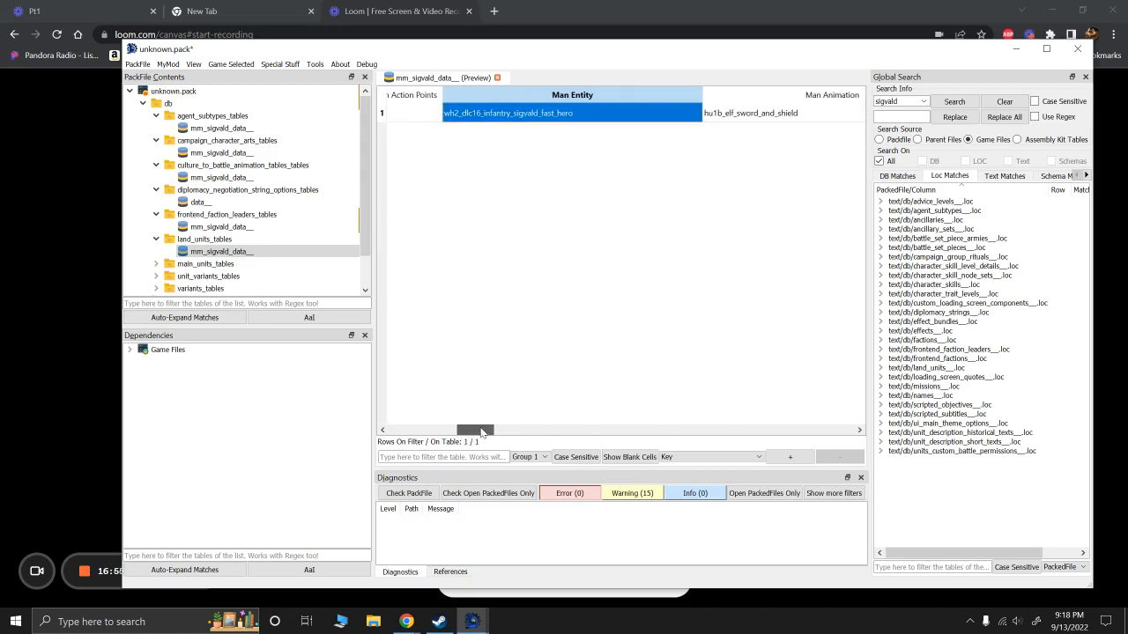
left_click(202, 253)
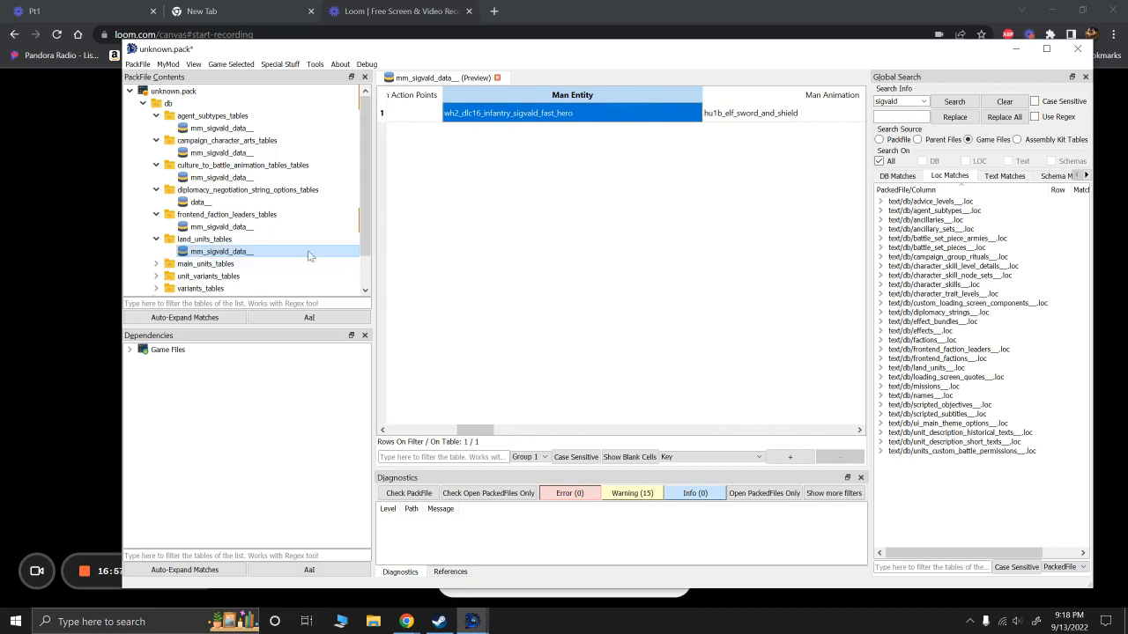
left_click_drag(458, 432, 599, 433)
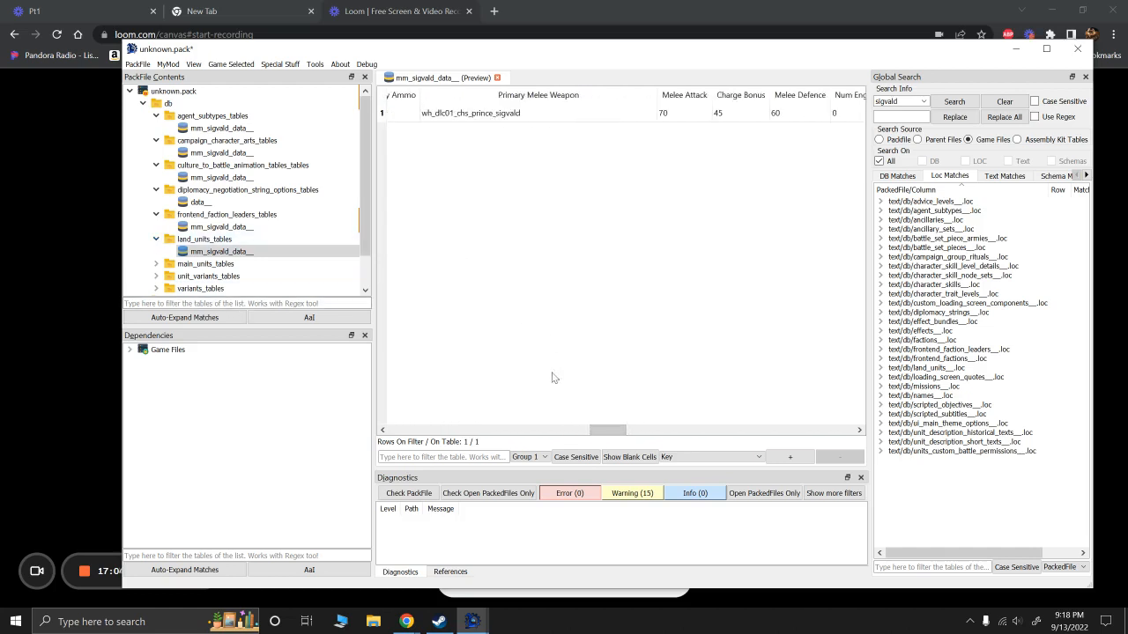
Step: Open data__ in main_units_tables and examine its voiceover culture and voiceover culture override columns
left_click(156, 264)
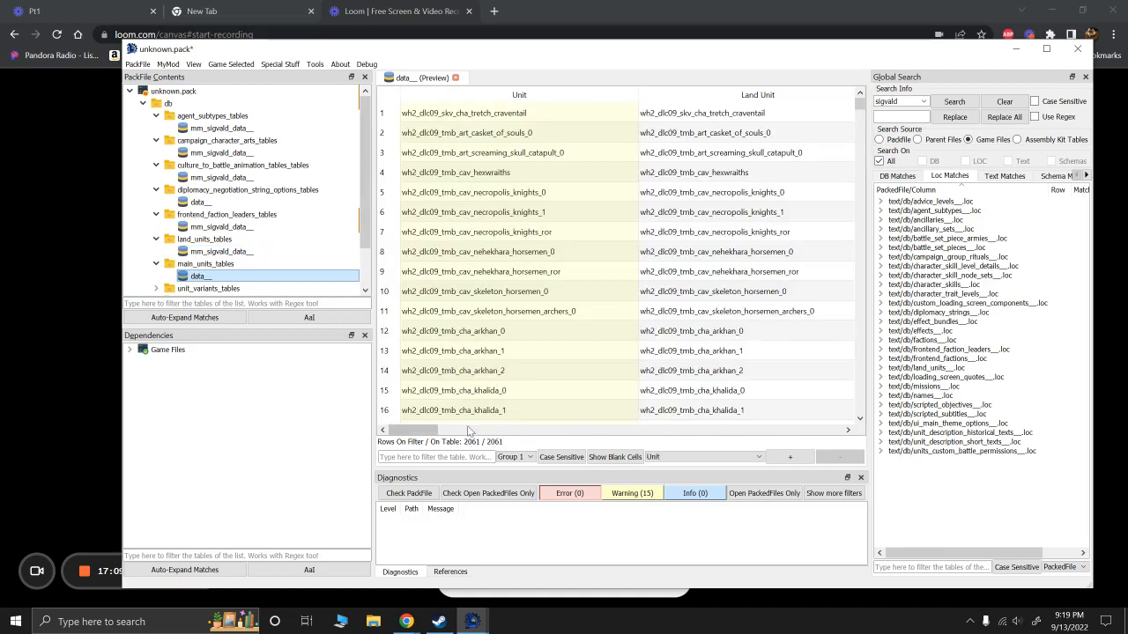
left_click_drag(416, 431, 523, 434)
left_click_drag(540, 430, 591, 426)
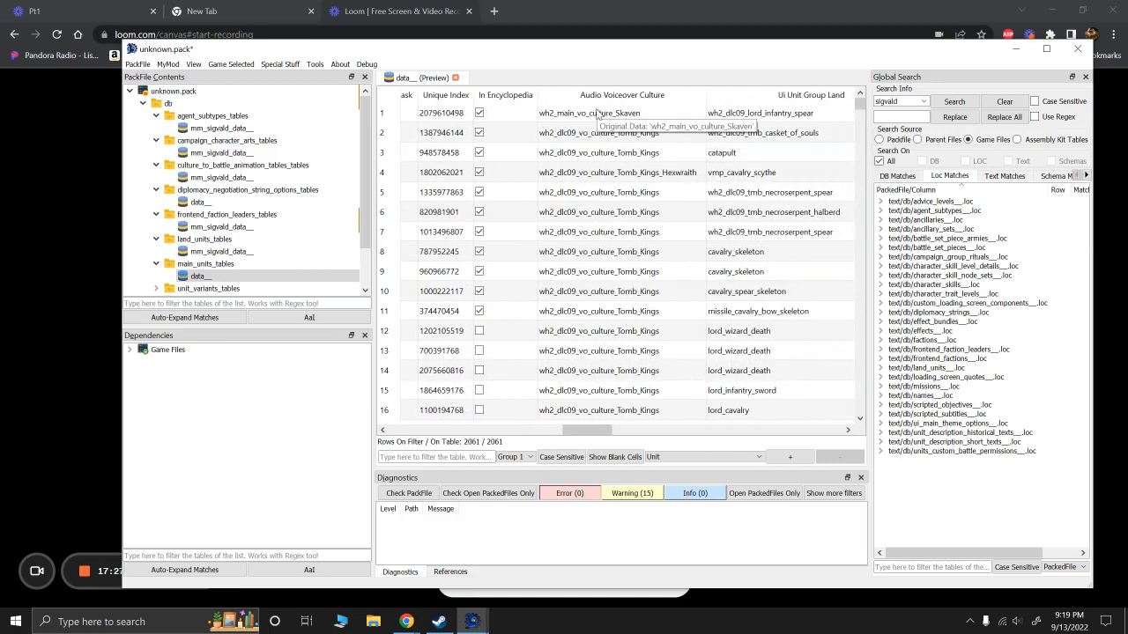
left_click_drag(621, 426, 730, 430)
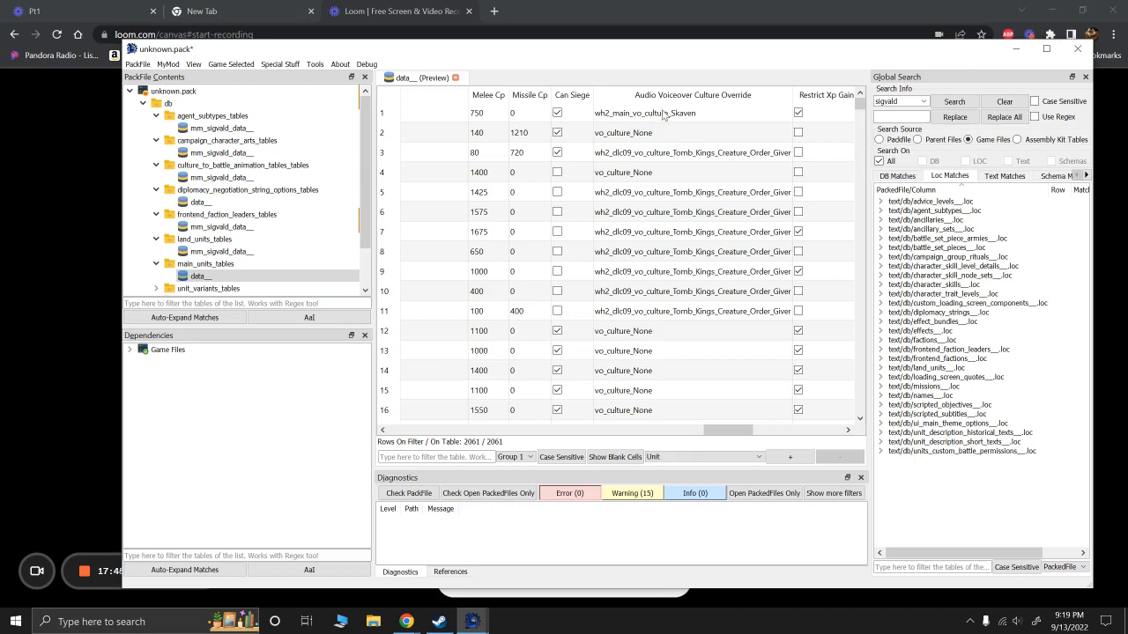
left_click_drag(728, 427, 445, 424)
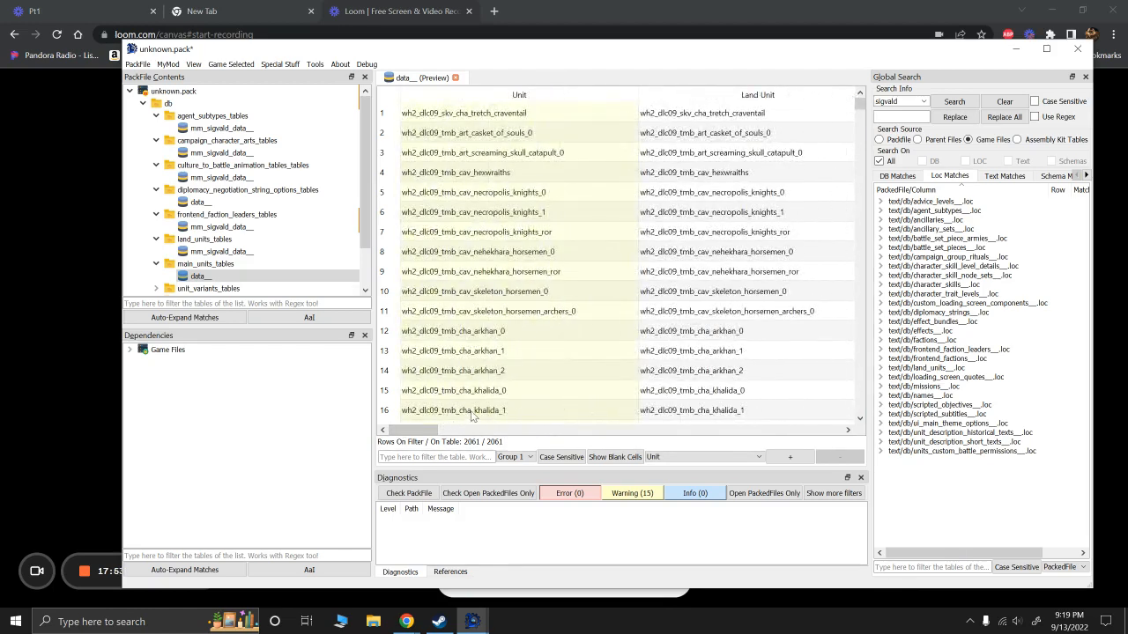
Step: Filter the main units table by sigvald and check the Audio Voiceover Culture options of its row
left_click(424, 456)
type("sigvald")
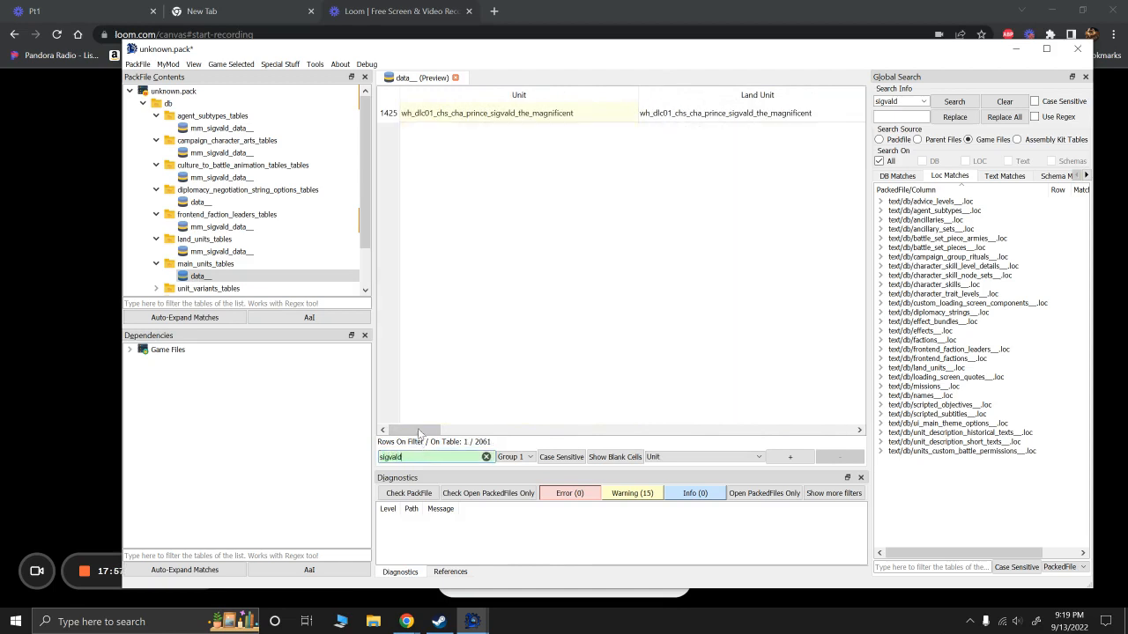
left_click_drag(413, 431, 596, 429)
left_click(580, 114)
left_click(580, 114)
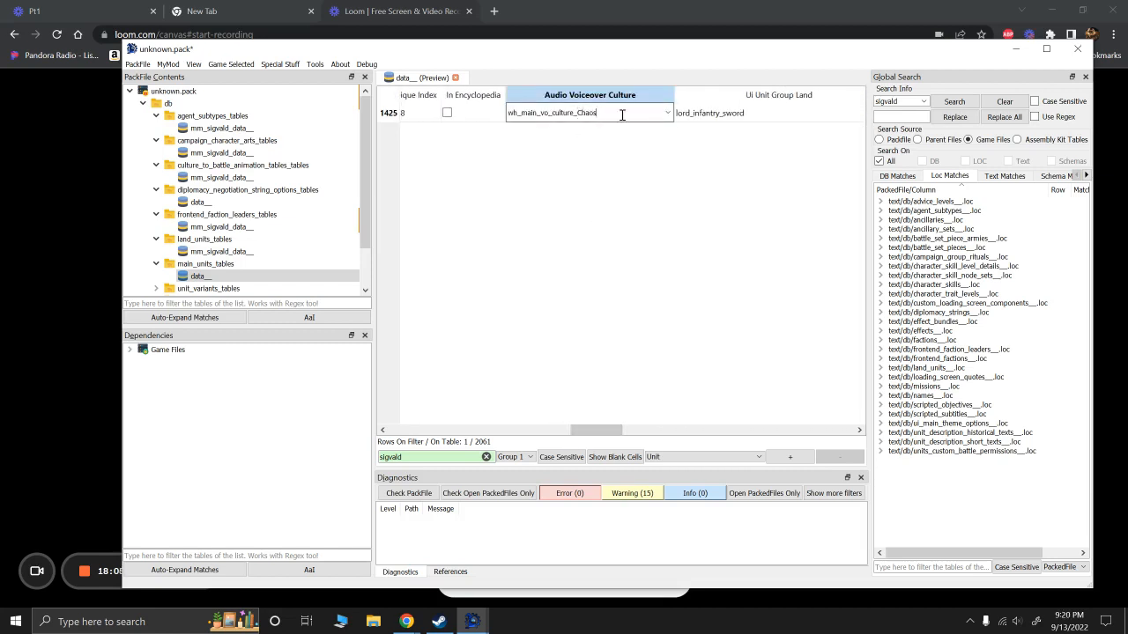
left_click(667, 115)
left_click(617, 115)
Step: Copy the voiceover culture from a Dark Elves dreadlord row and set the Sigvald row's Audio Voiceover Culture to wh2_main_vo_culture_Dark_Elves
left_click(457, 456)
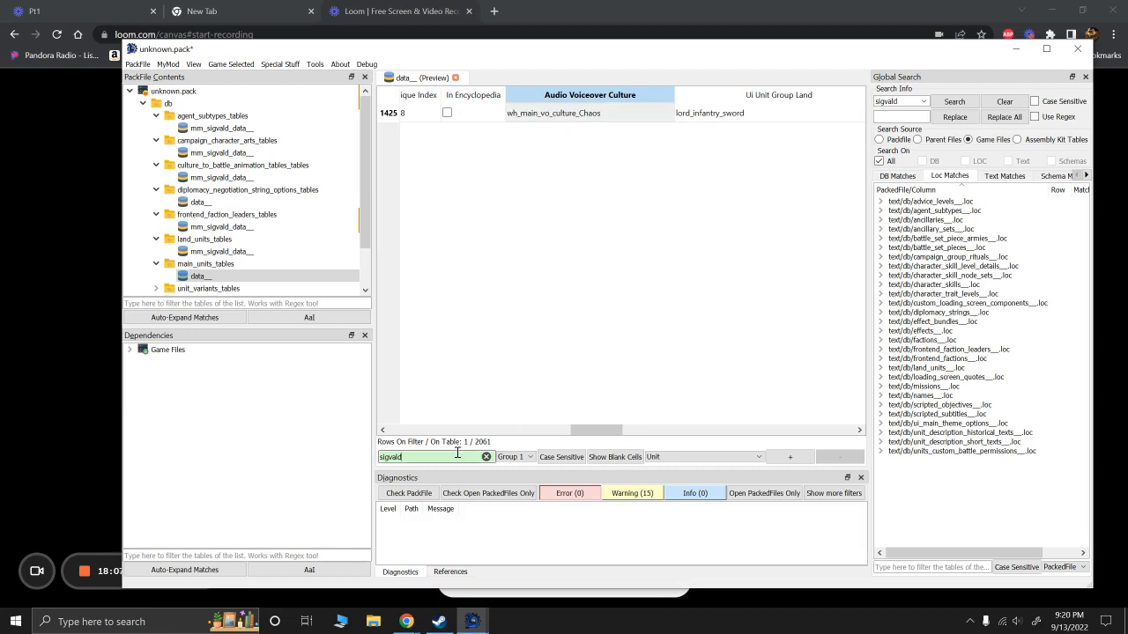
key("ctrl+a")
type("dread")
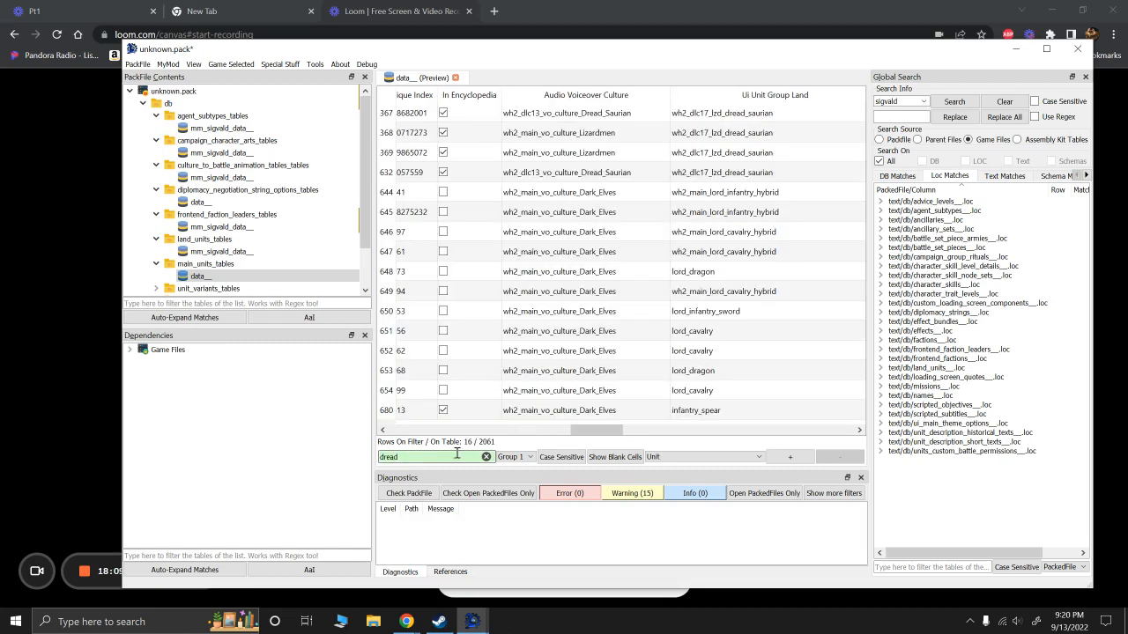
left_click(555, 196)
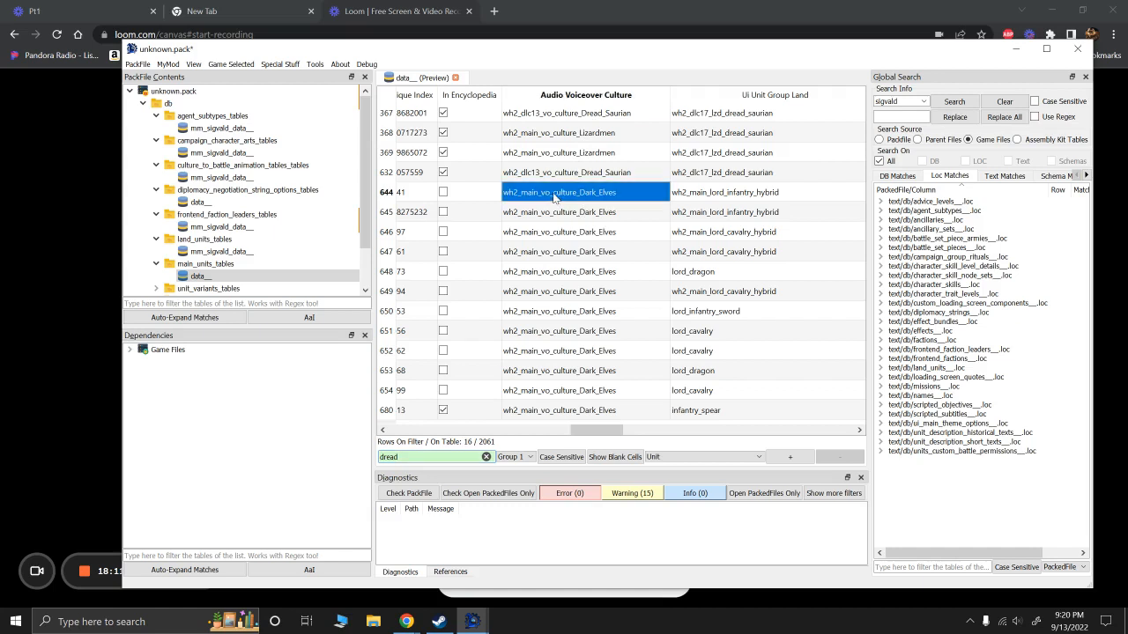
left_click(486, 457)
type("sigvald")
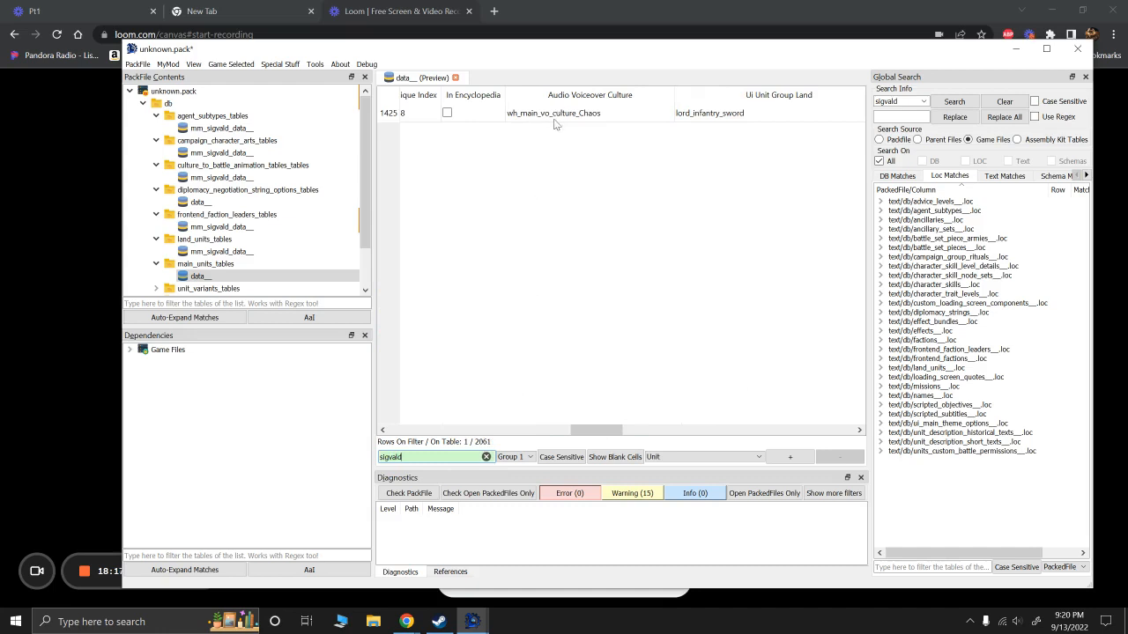
left_click(554, 119)
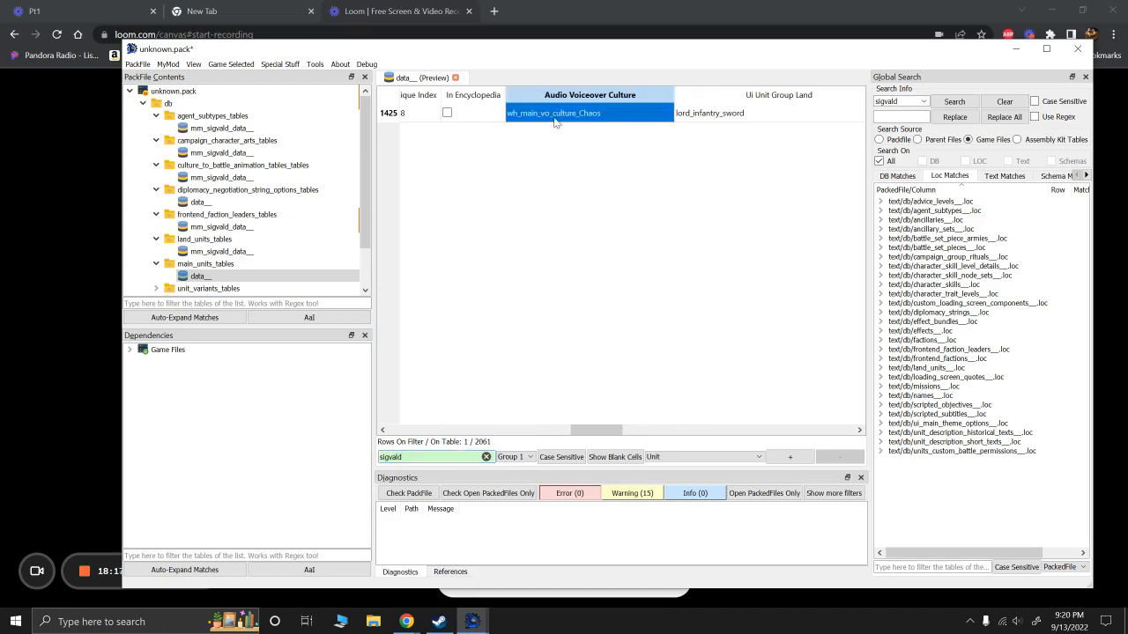
type("wh2_main_vo_culture_Dark_Elves")
left_click(590, 138)
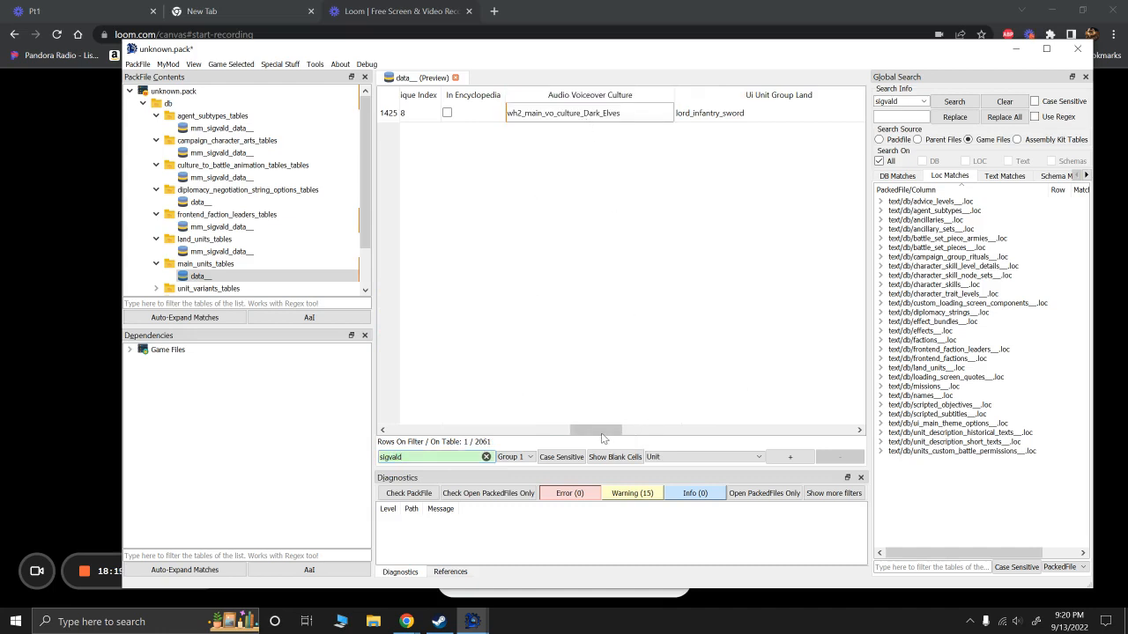
Step: Copy the Porthole Camera value from a dreadlord row without a mount and set the Sigvald row's Porthole Camera to emp_general_foot
left_click_drag(608, 431, 654, 437)
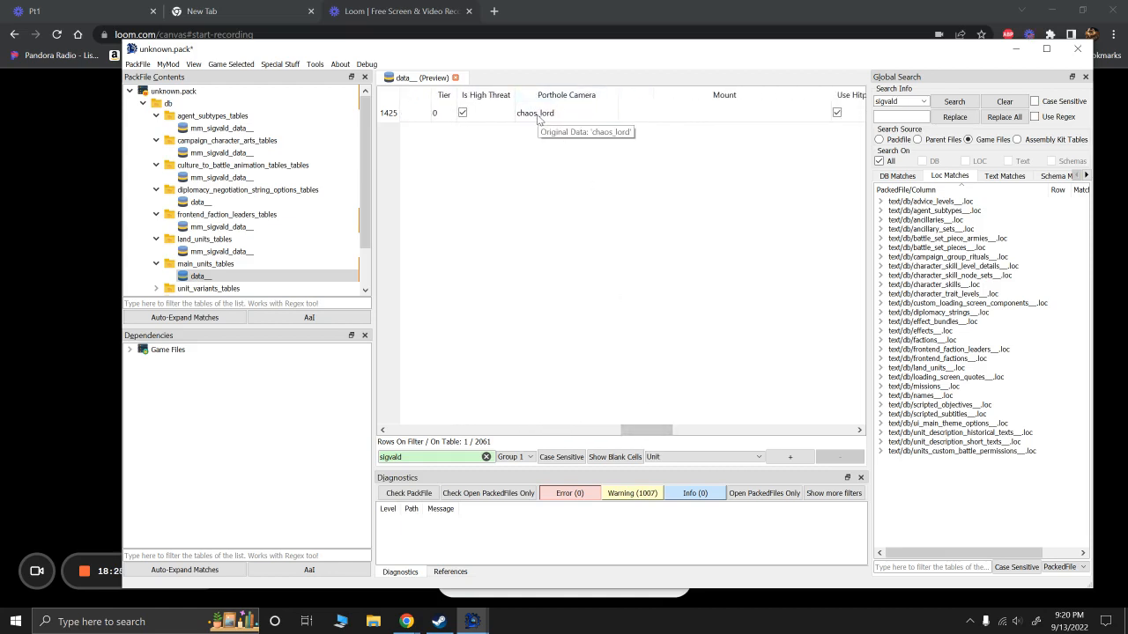
left_click(486, 457)
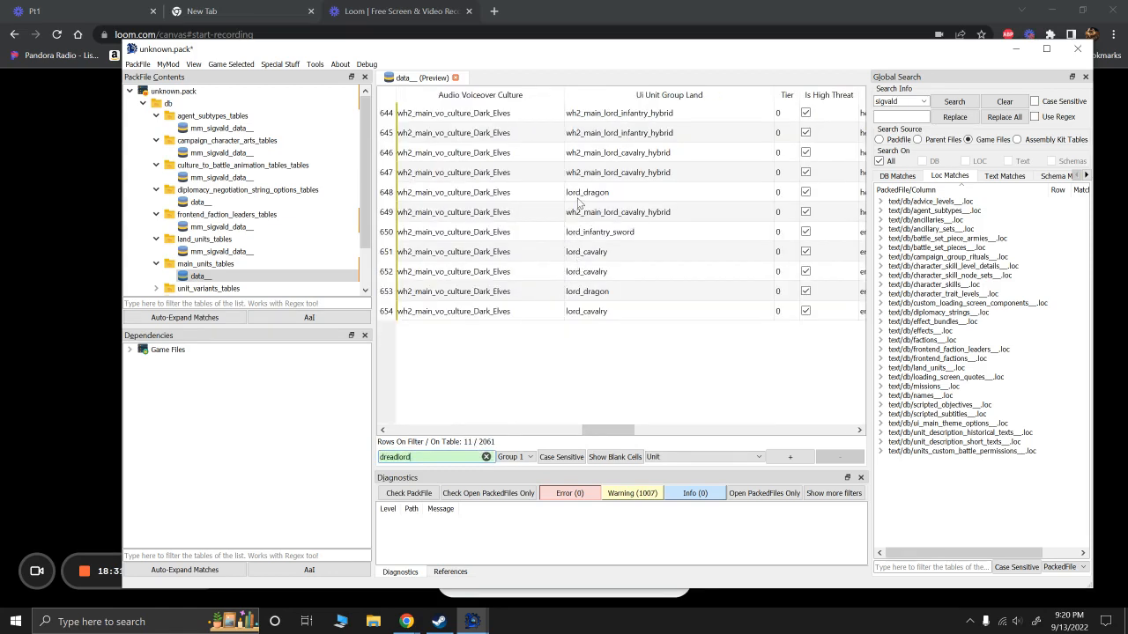
left_click_drag(607, 432, 643, 431)
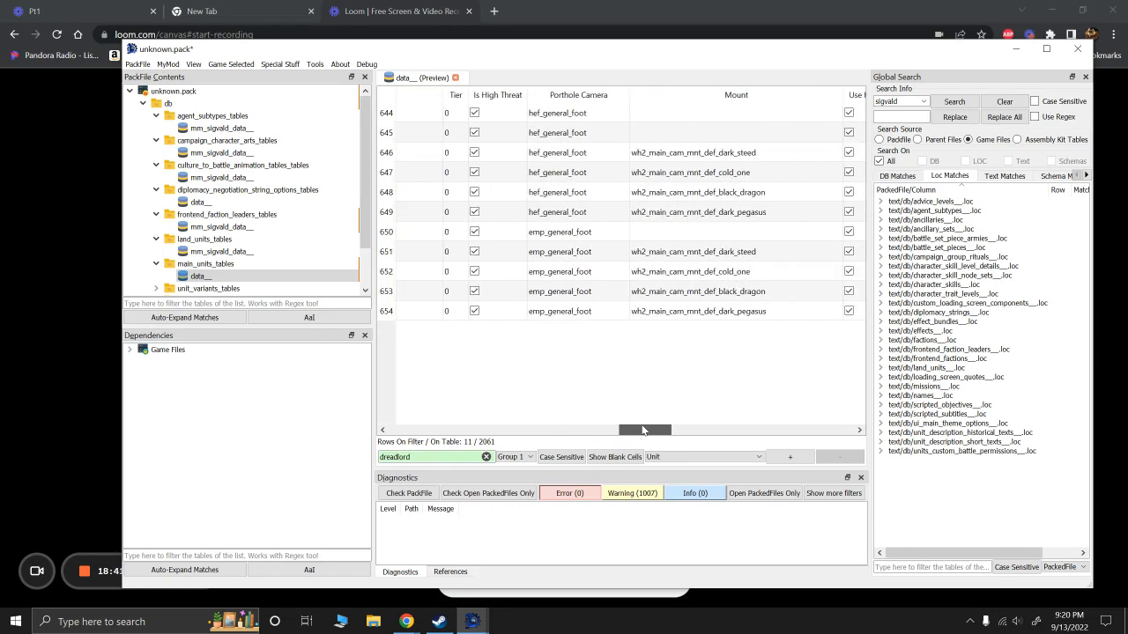
left_click(550, 236)
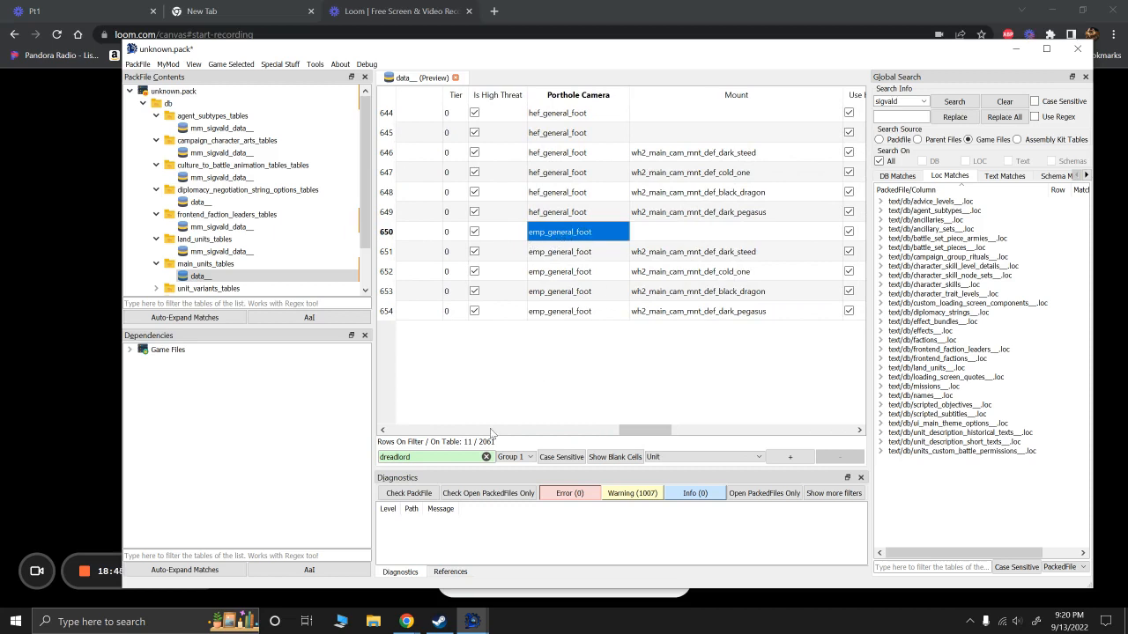
left_click(486, 458)
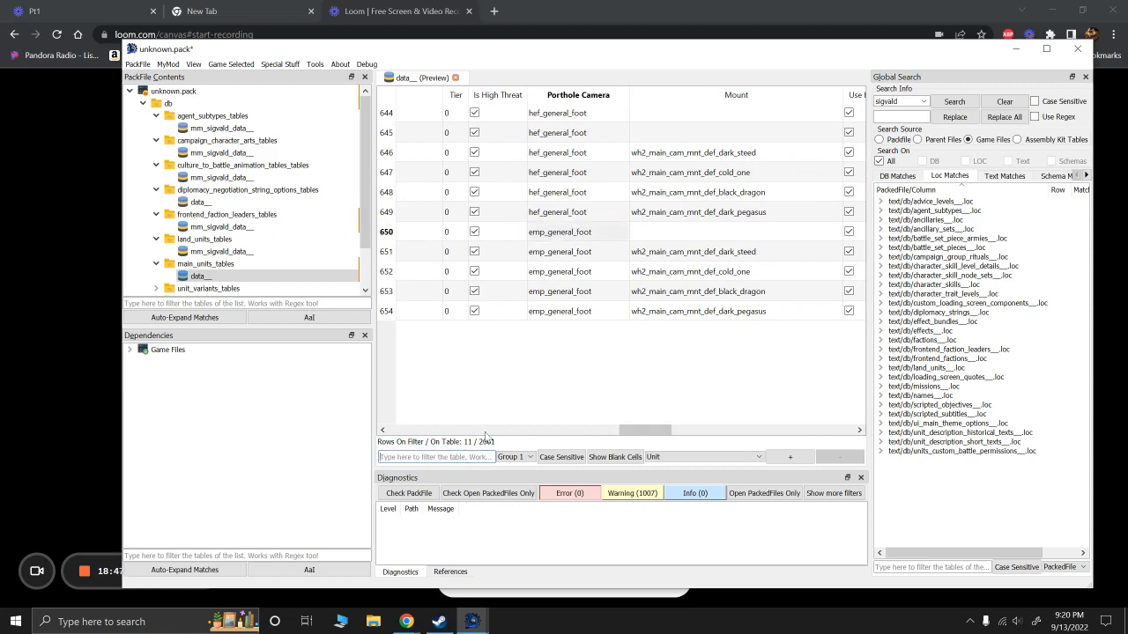
type("sigvald")
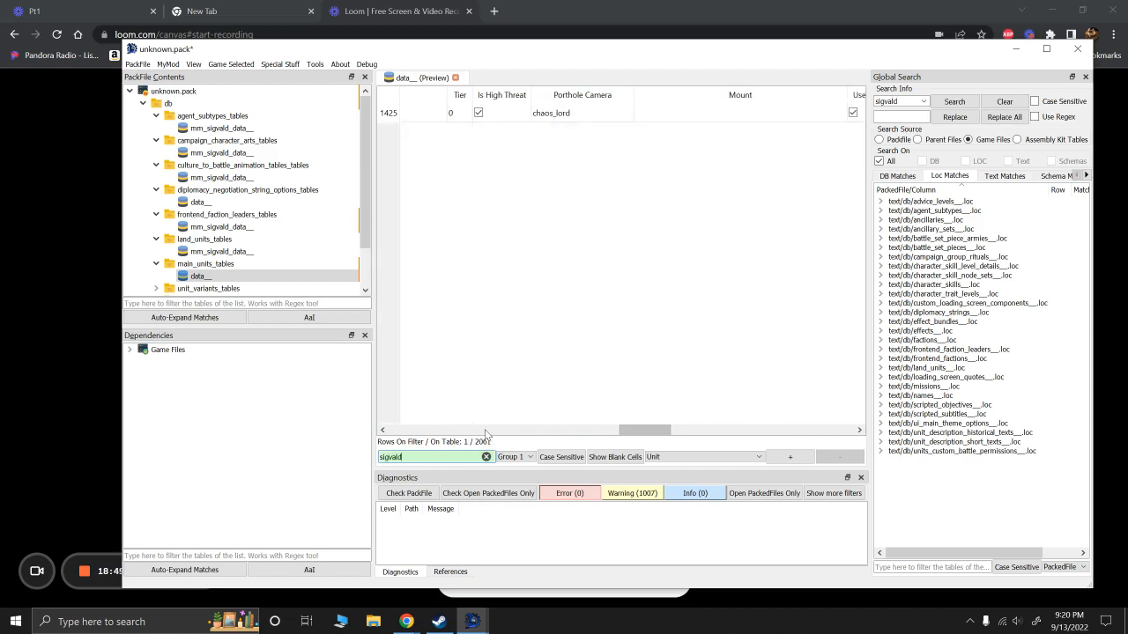
left_click(555, 113)
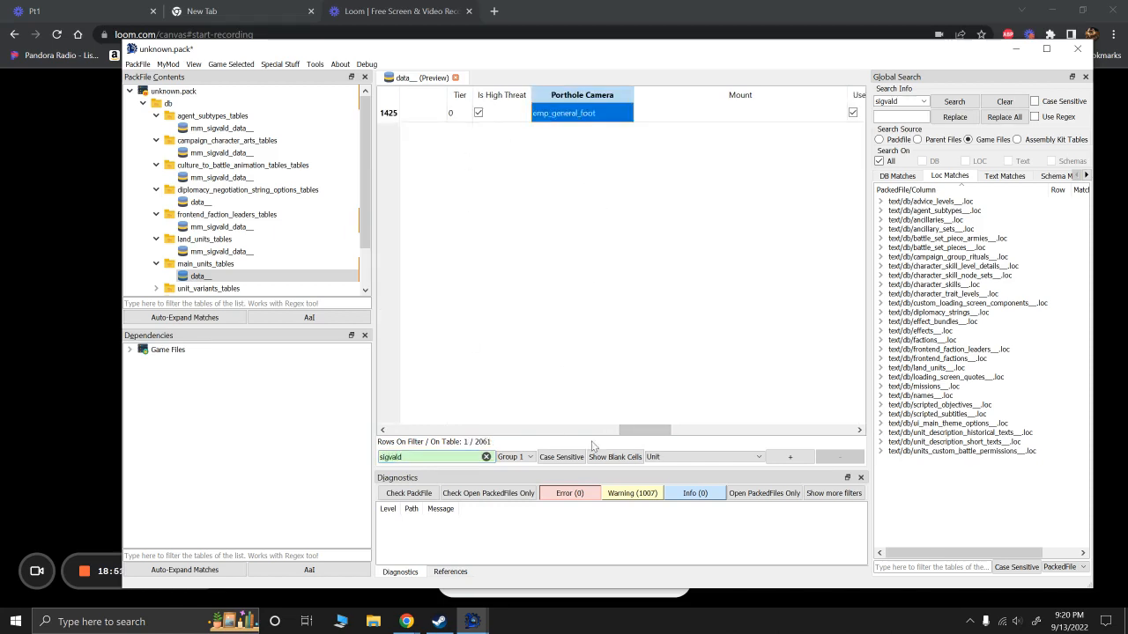
Step: Set the Sigvald row's Audio Voiceover Actor Group to wh2_main_vo_actor_Dark_Elves_DreadlordFemale
left_click_drag(635, 438, 769, 444)
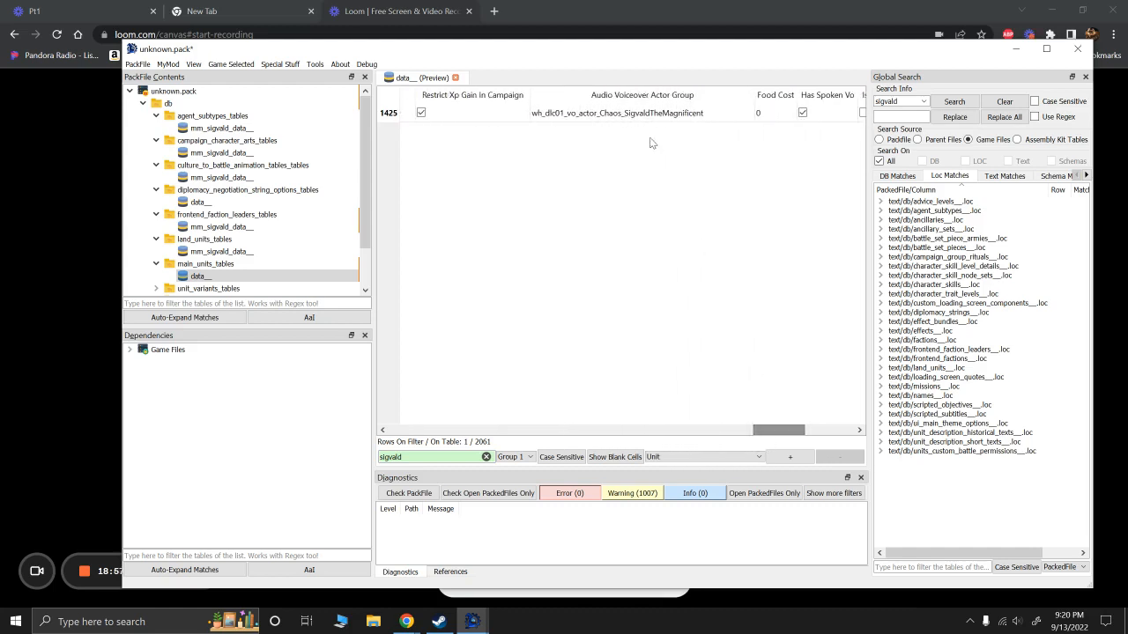
double_click(641, 115)
left_click(748, 114)
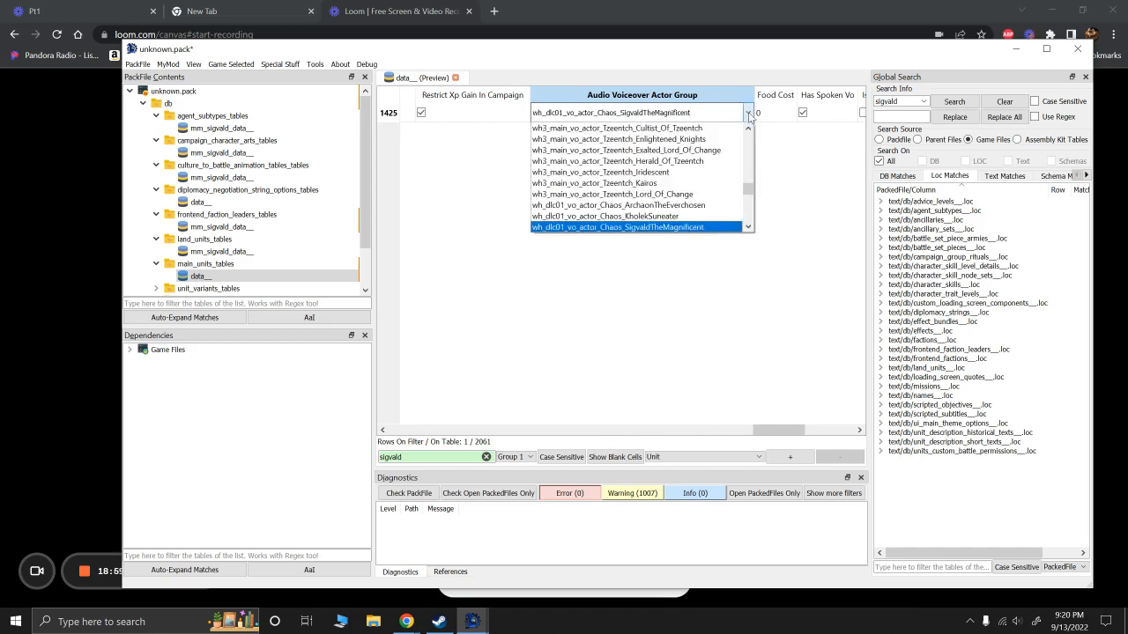
scroll(667, 185, "up", 13)
scroll(650, 176, "down", 12)
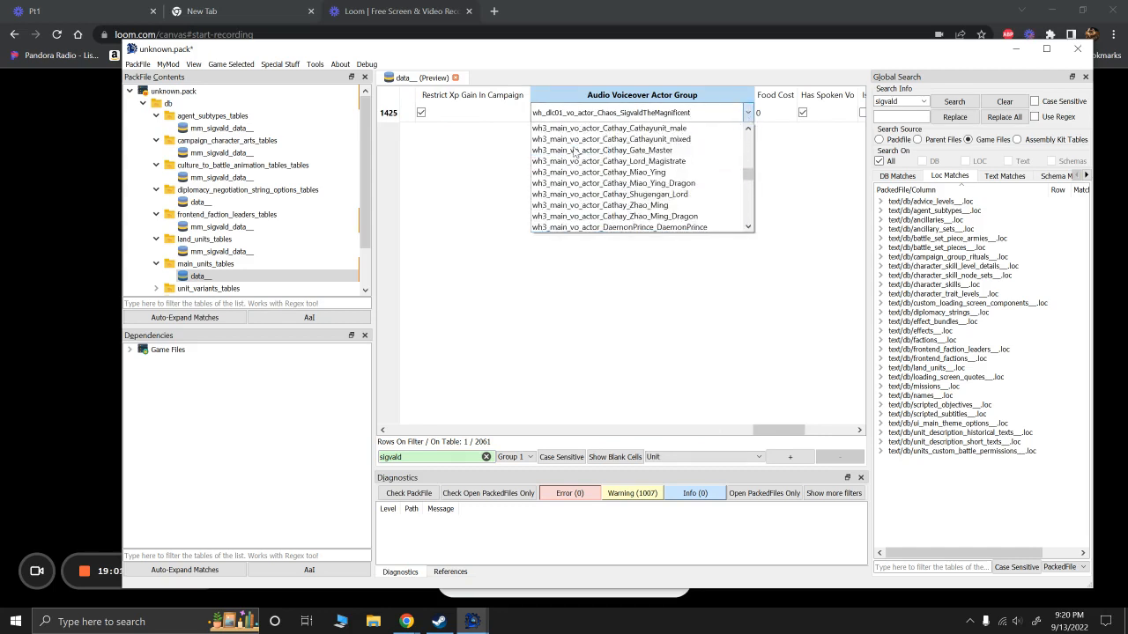
left_click(634, 110)
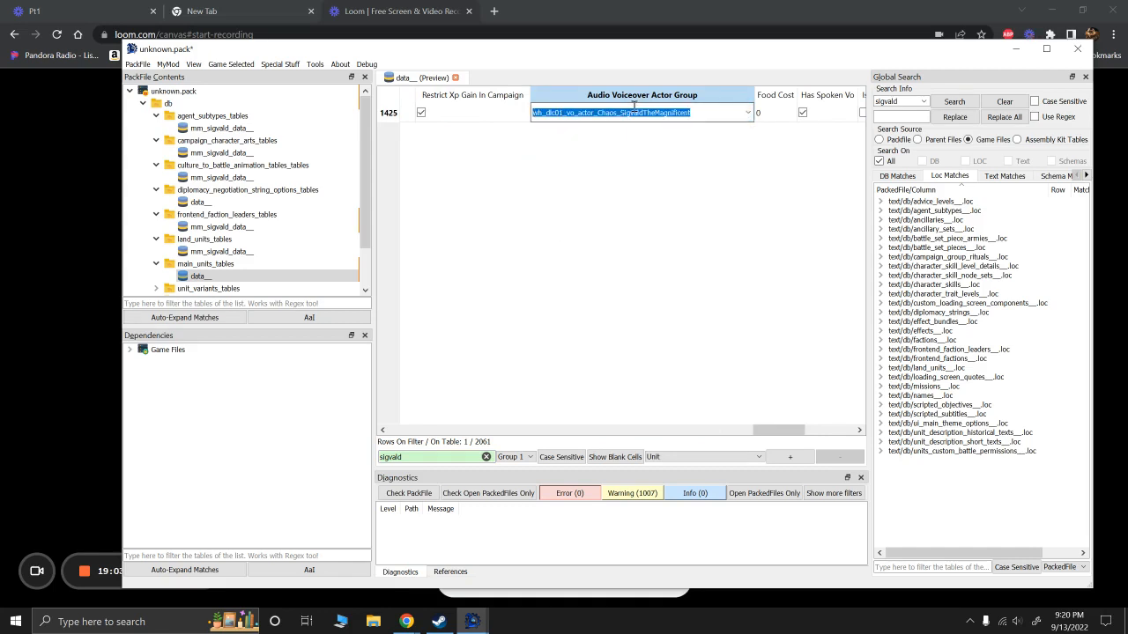
type("dread")
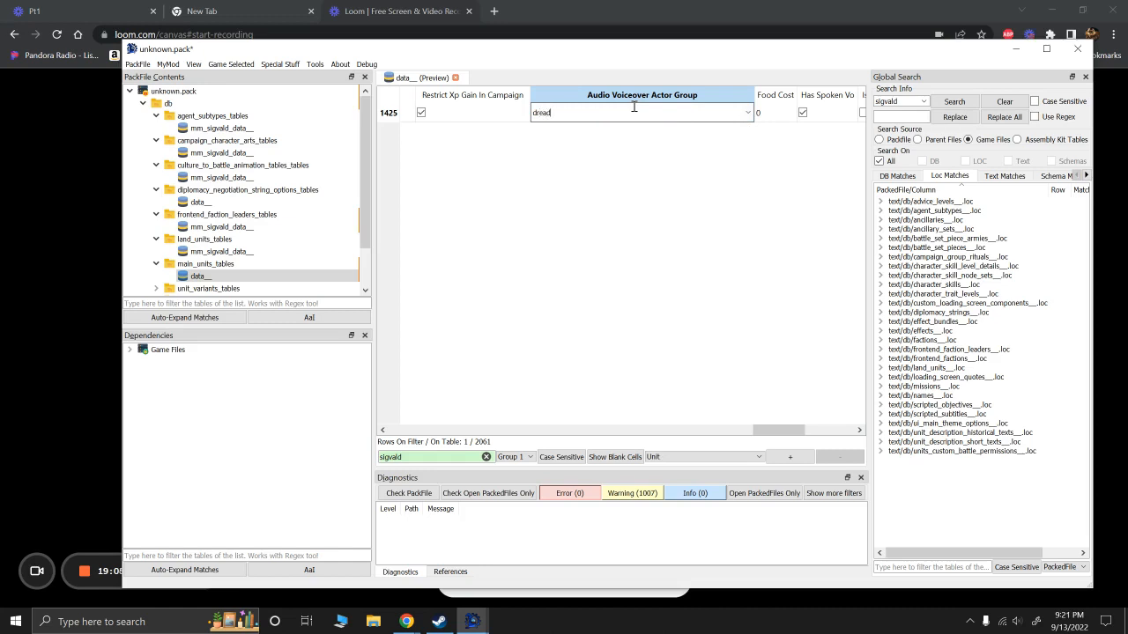
left_click(749, 113)
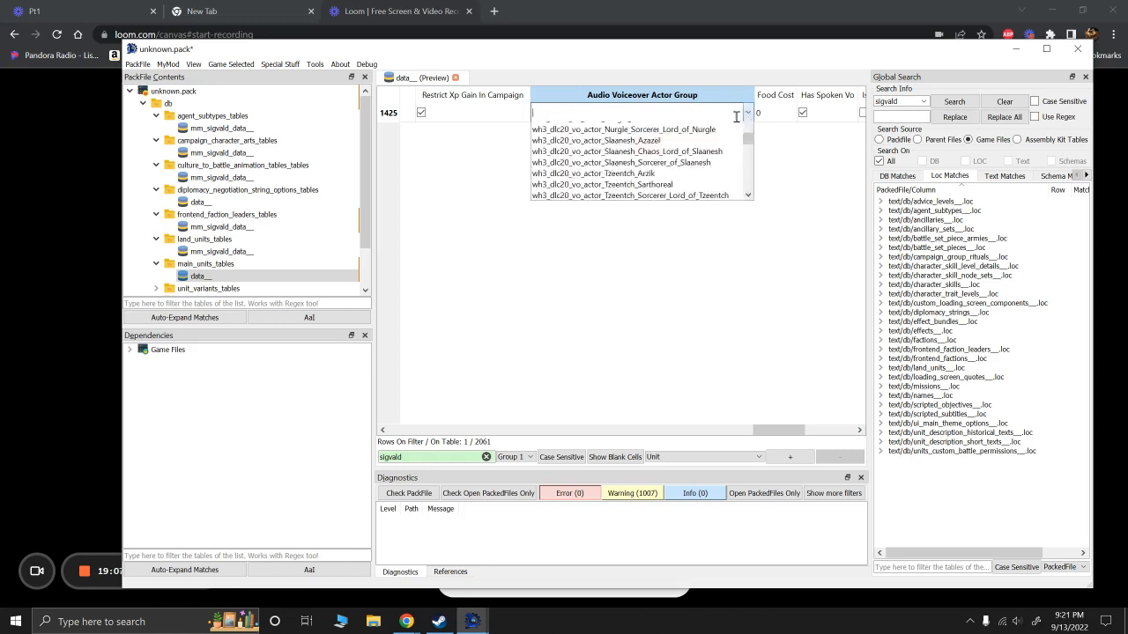
scroll(621, 176, "down", 10)
scroll(621, 176, "down", 15)
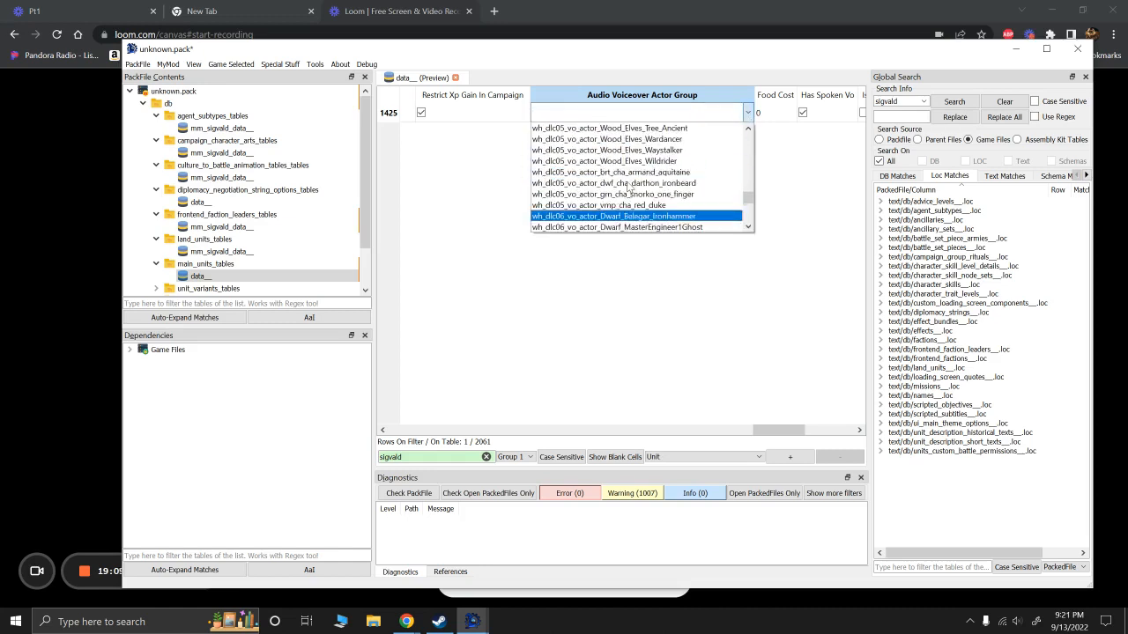
scroll(639, 184, "up", 15)
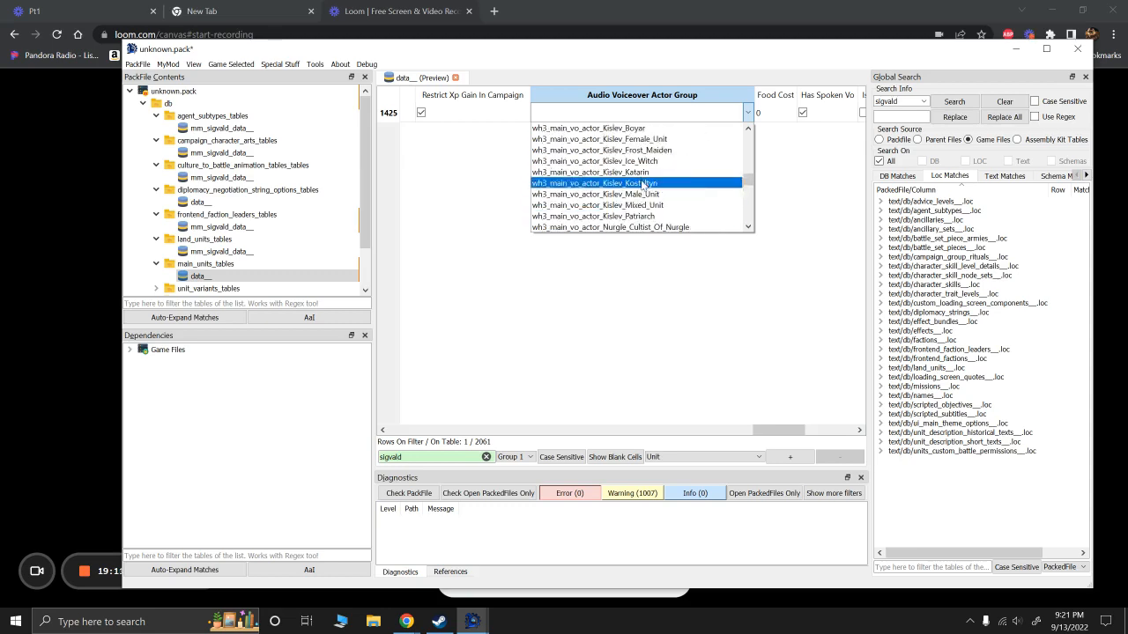
scroll(636, 180, "up", 2)
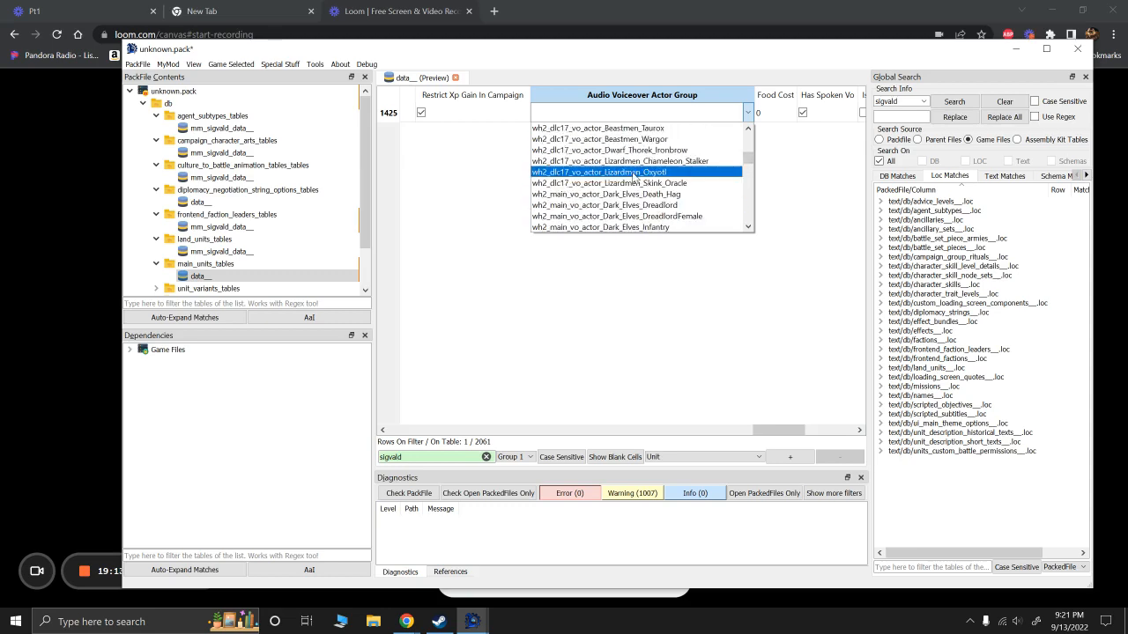
scroll(648, 189, "down", 1)
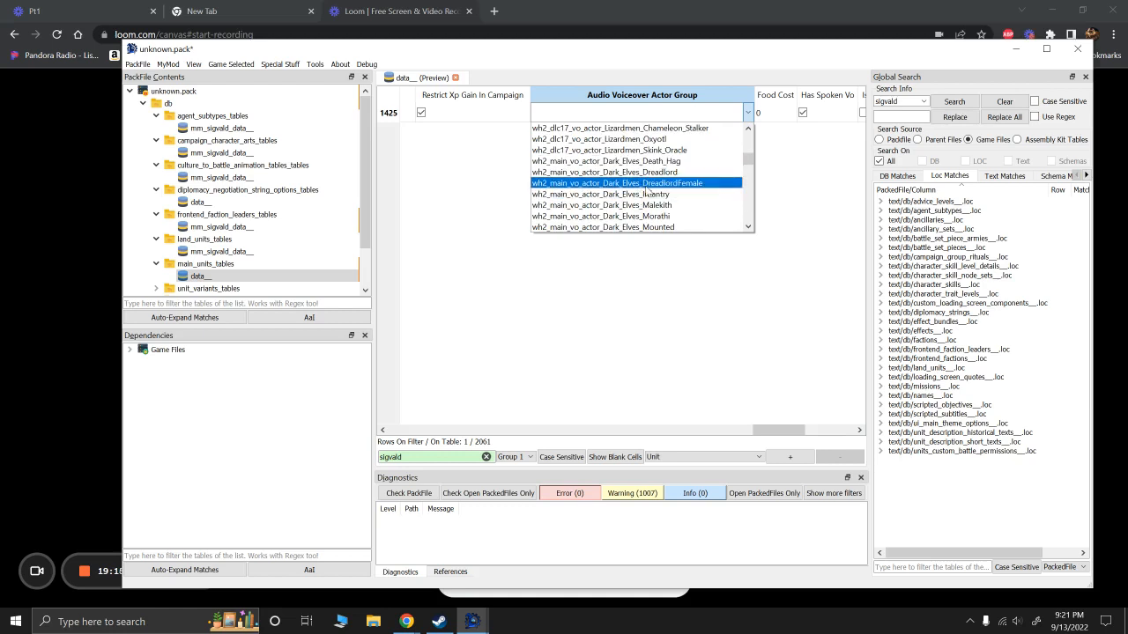
left_click(649, 184)
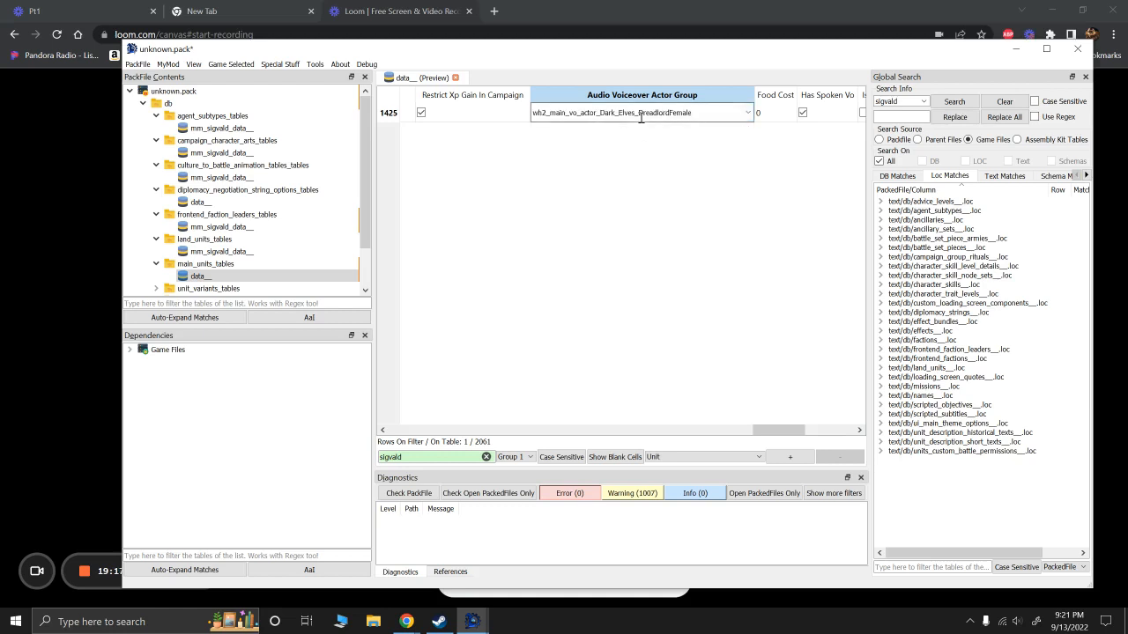
Step: Check the other available Audio Voiceover Actor Group options down to the end of the list, keeping the chosen actor
left_click(748, 113)
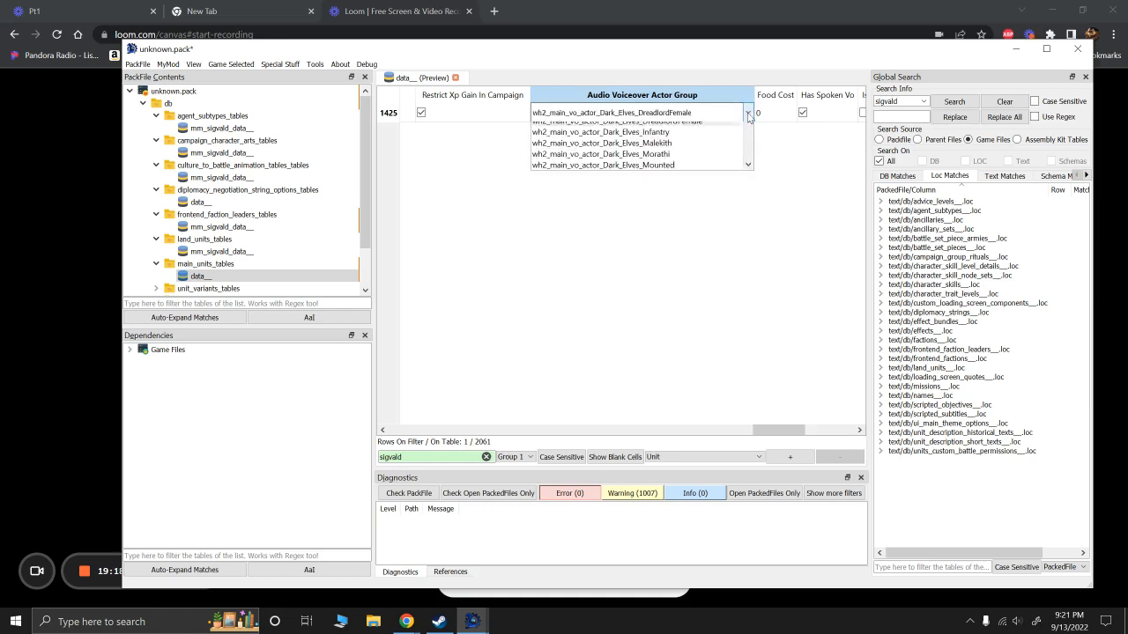
left_click(669, 112)
double_click(669, 112)
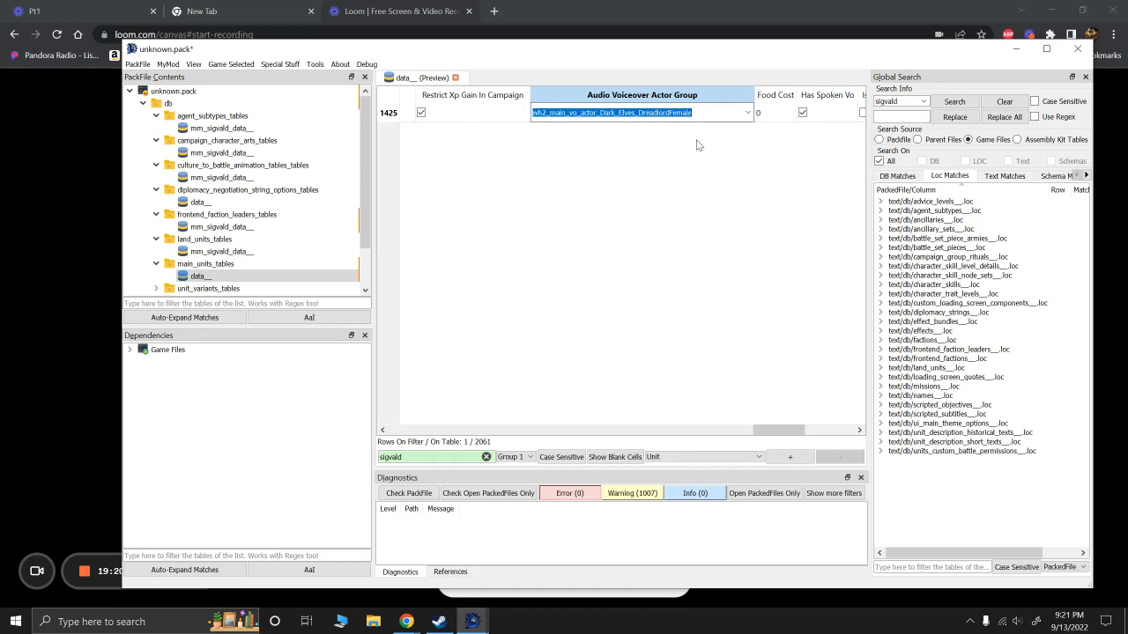
left_click(747, 112)
left_click_drag(748, 163, 747, 238)
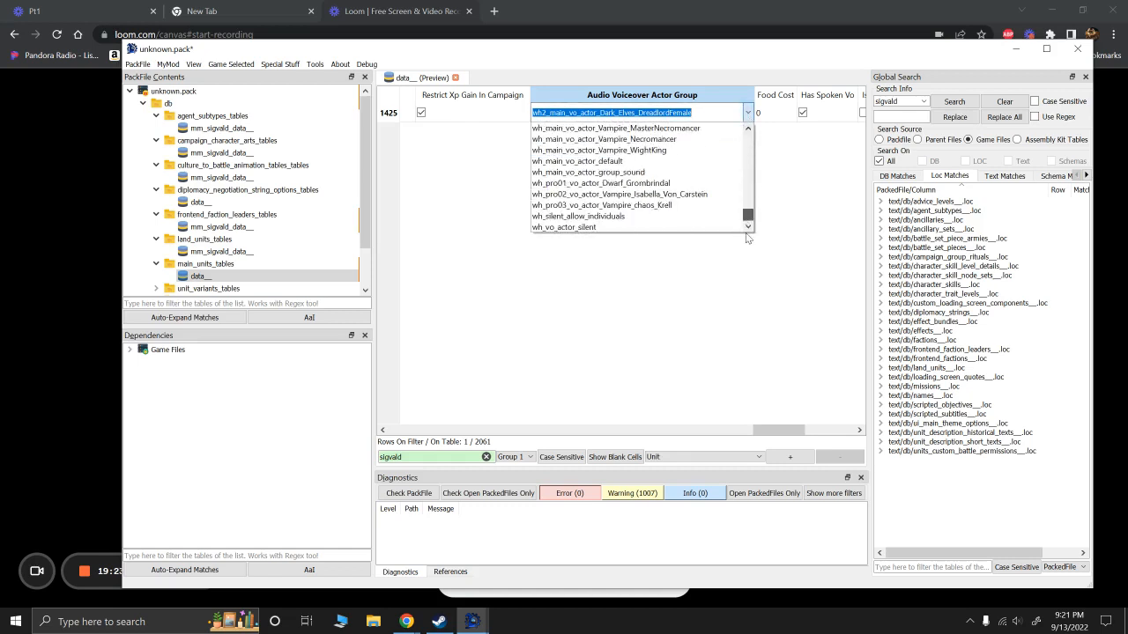
left_click(570, 263)
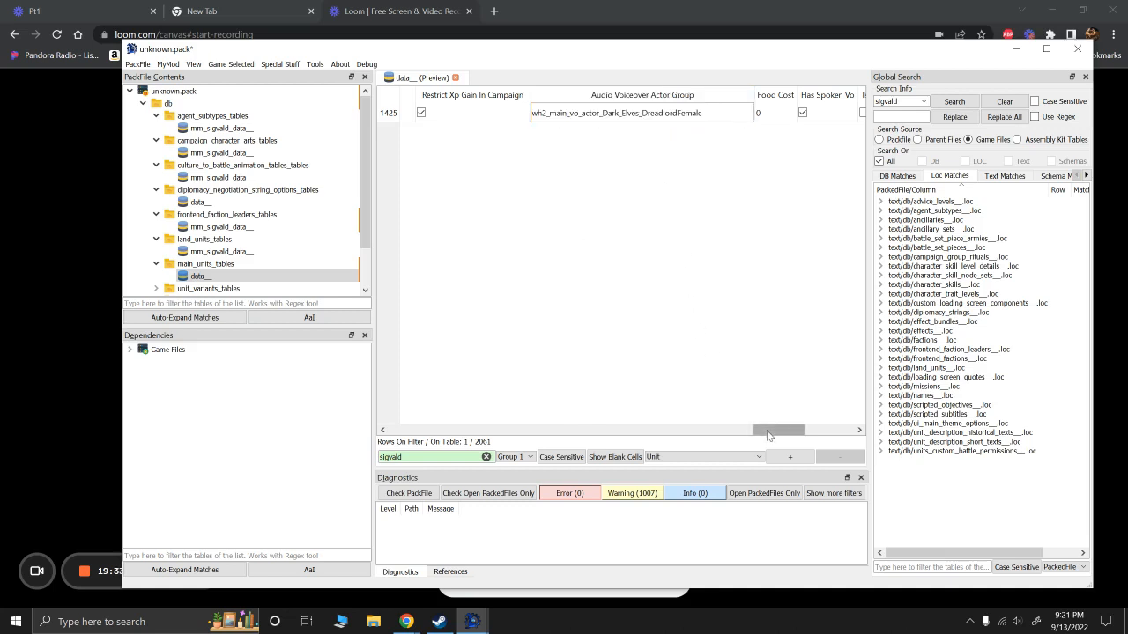
Step: Copy the edited Sigvald row, delete all rows of the main units table and paste that row back as its only entry
mouse_move(766, 436)
left_mouse_down()
mouse_move(832, 440)
mouse_move(764, 436)
left_mouse_up()
left_click(565, 113)
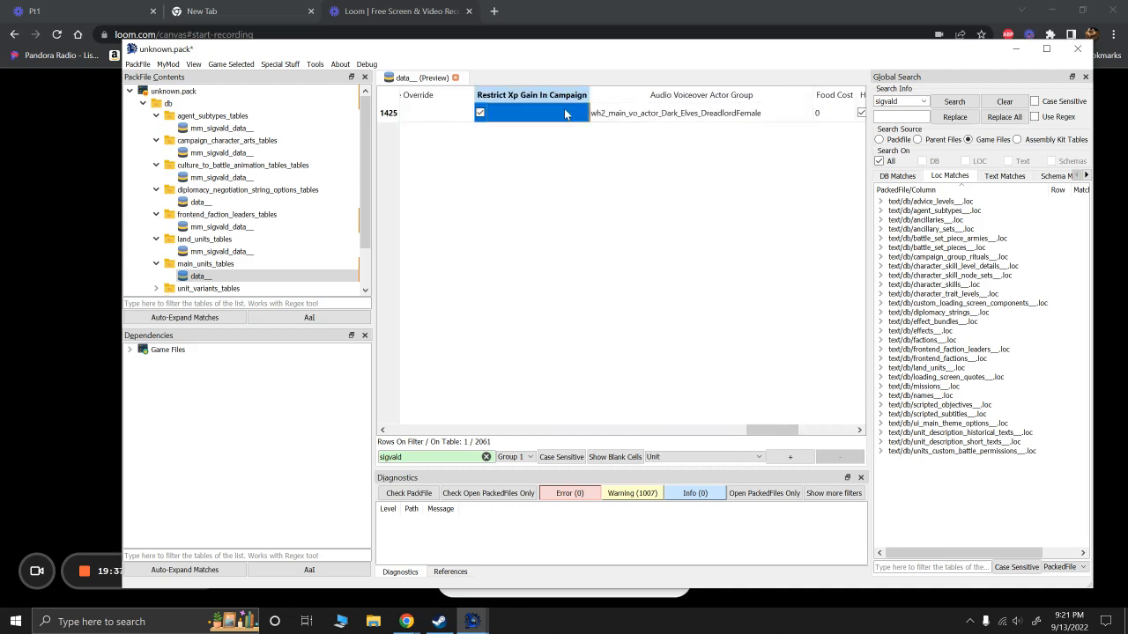
key("ctrl+a")
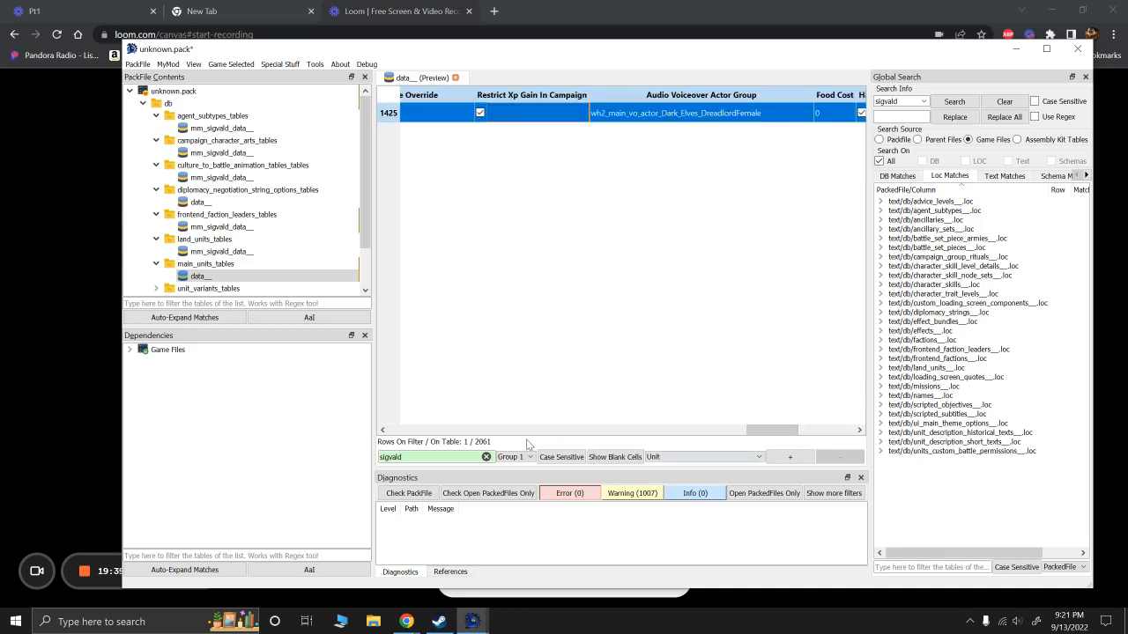
left_click(486, 457)
left_click(499, 233)
key("ctrl+a")
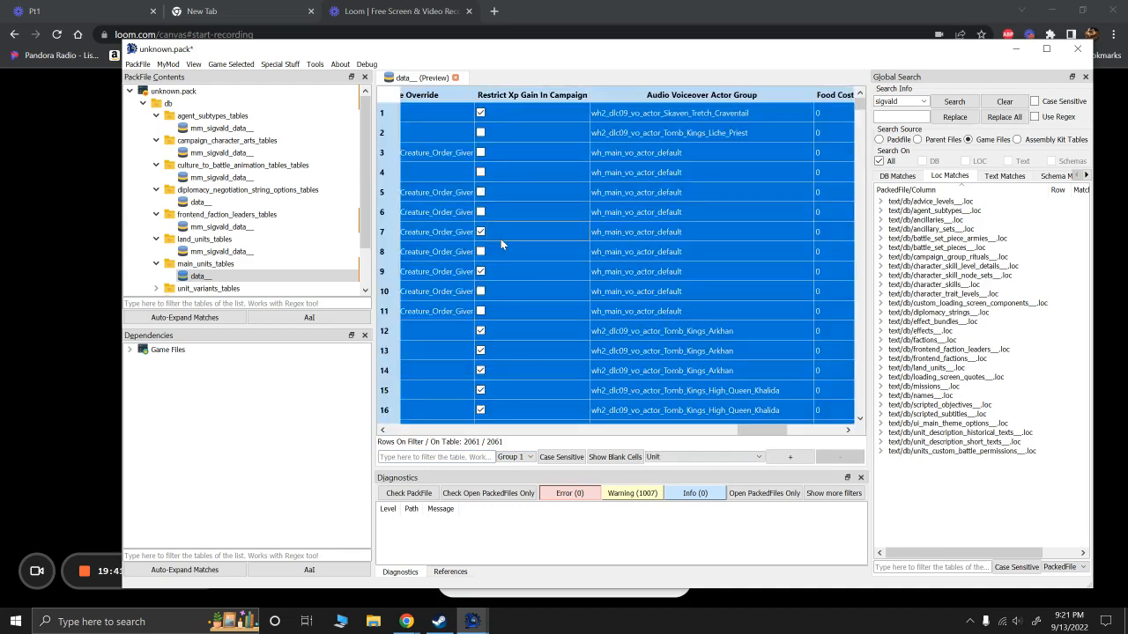
key("ctrl+Delete")
right_click(510, 201)
left_click(544, 207)
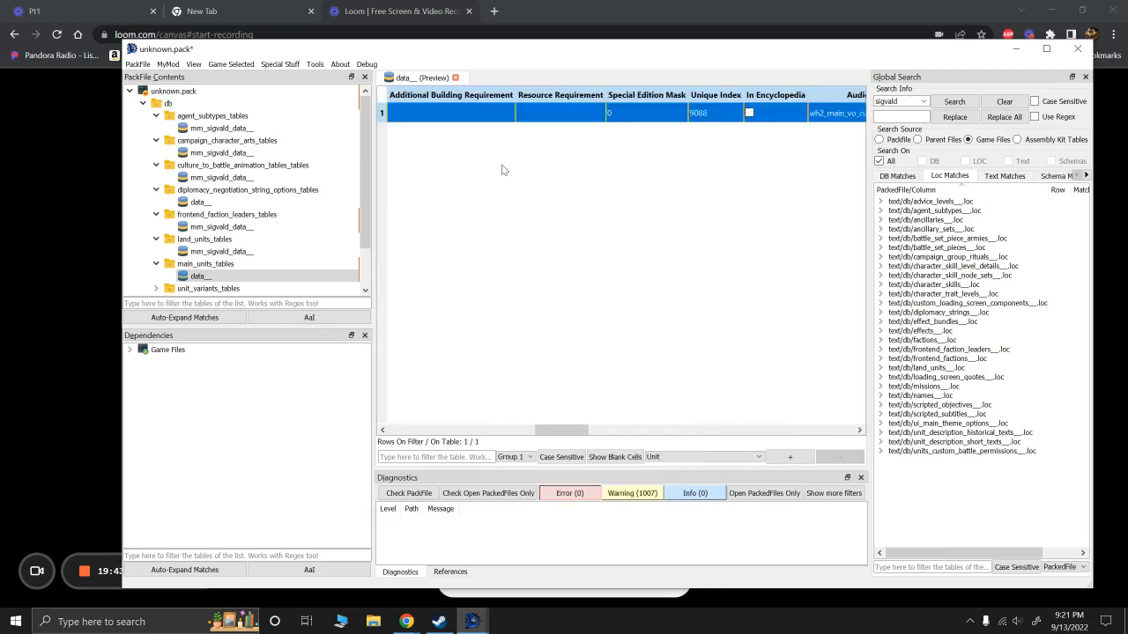
key("ctrl+v")
left_click(481, 279)
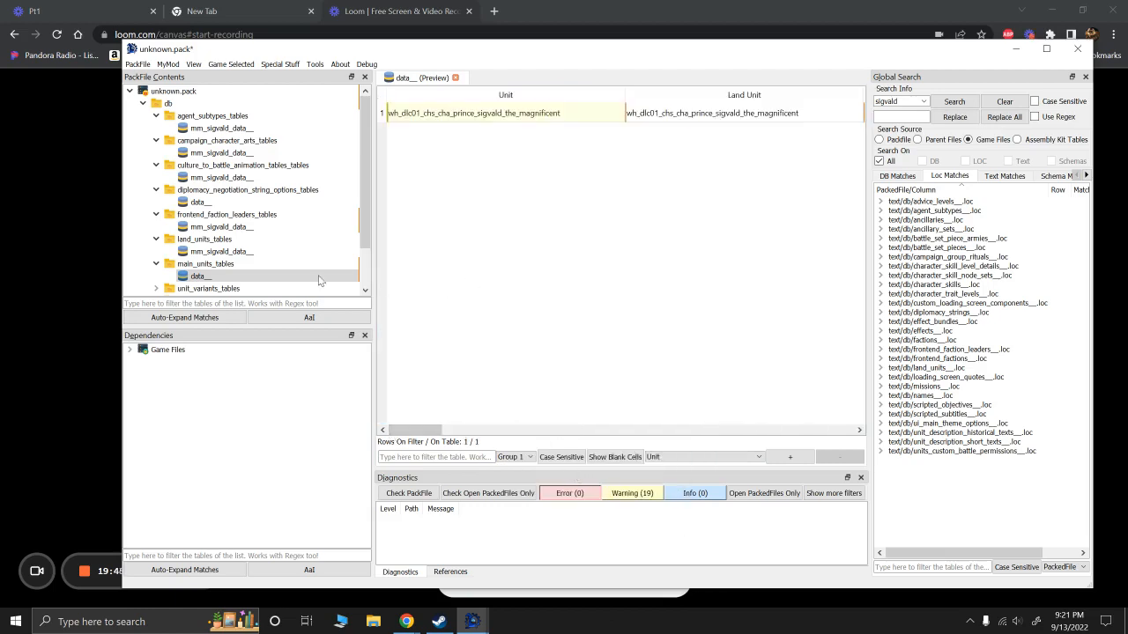
Step: Rename the data__ table in main_units_tables as mm_sigvald_data__
right_click(228, 278)
left_click(253, 333)
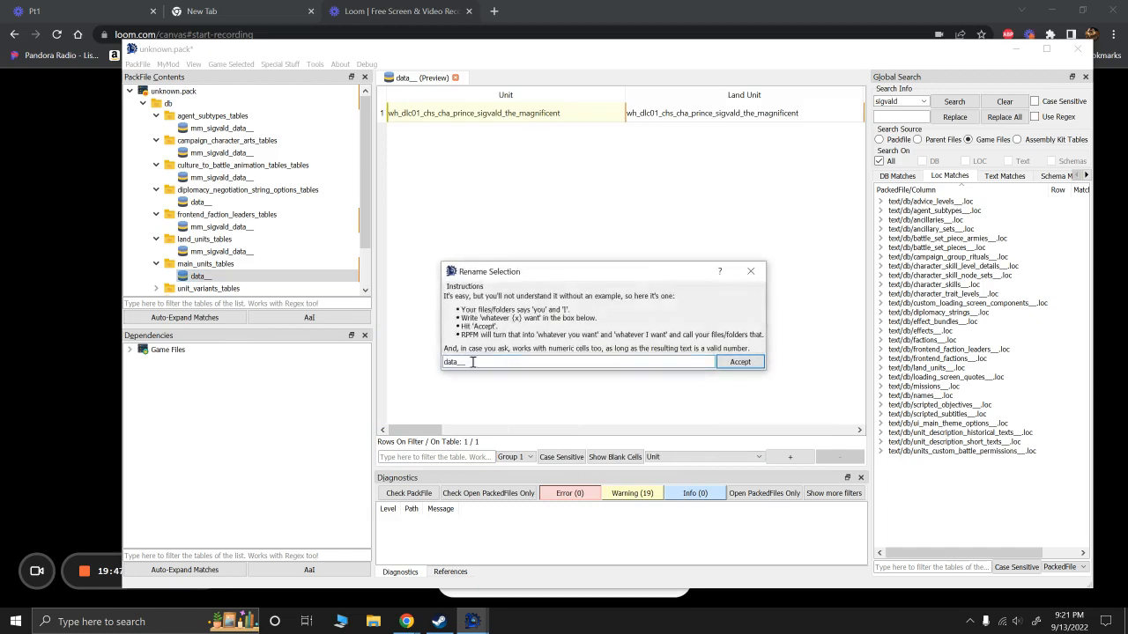
type("s")
key("BackSpace")
type("mm_sig")
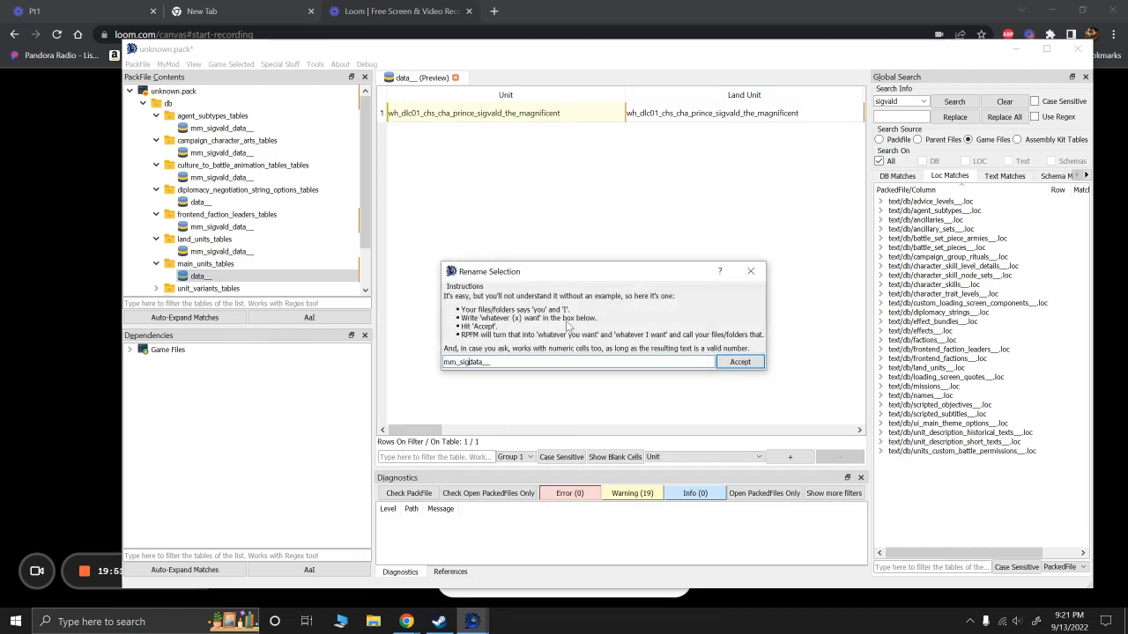
type("vald_")
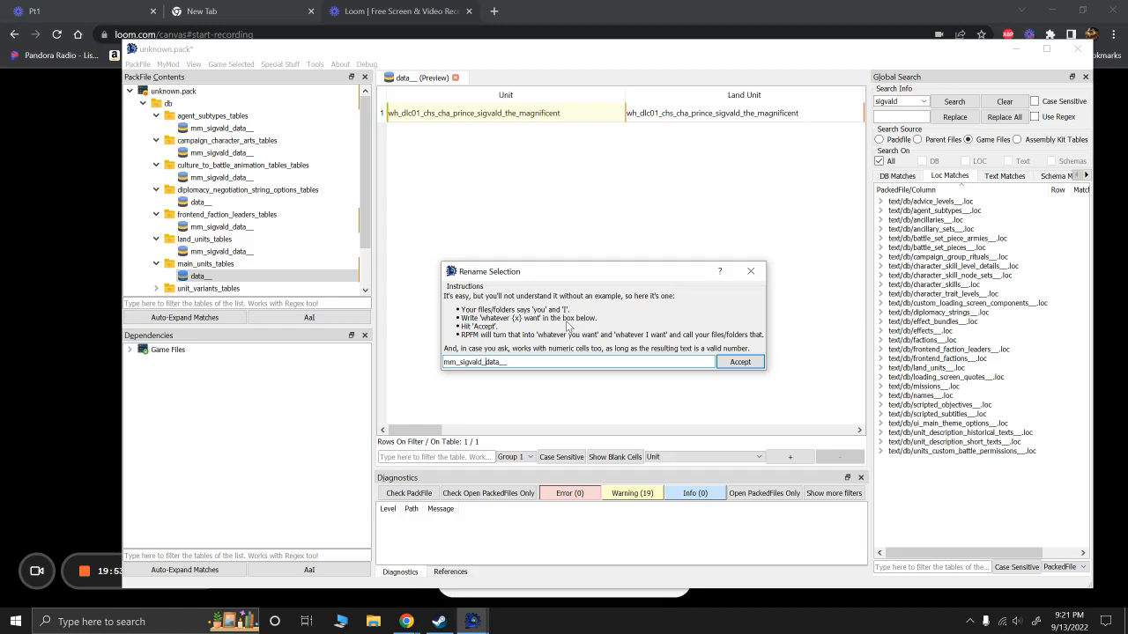
key("Return")
Step: Open data__ in unit_variants_tables to review it, and delete that table from the pack
scroll(220, 203, "down", 2)
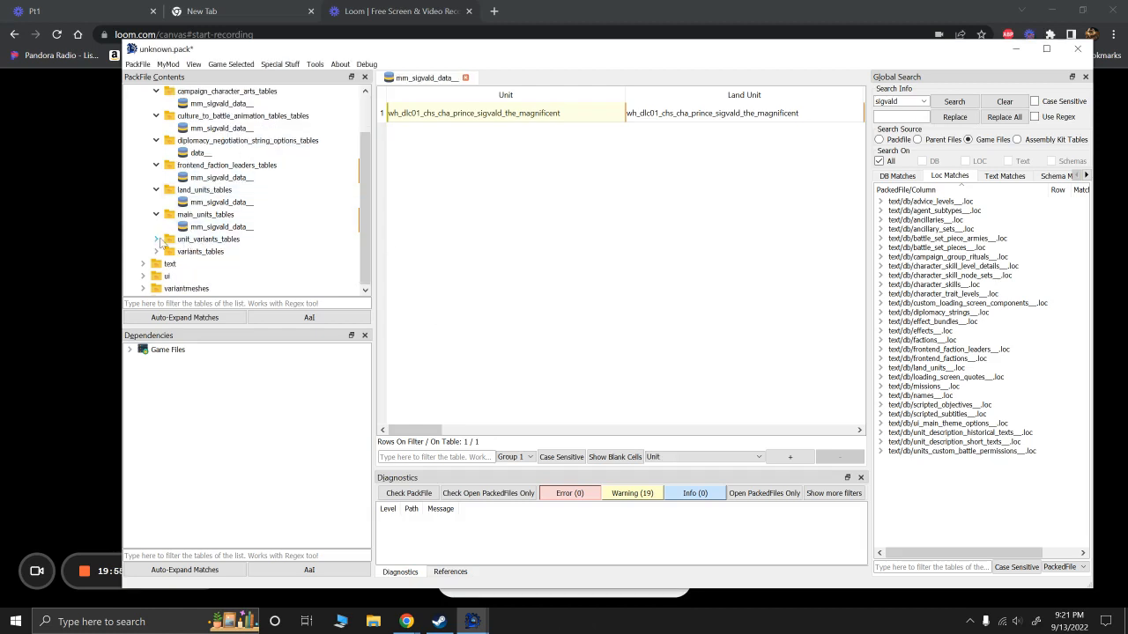
left_click(156, 239)
left_click(195, 242)
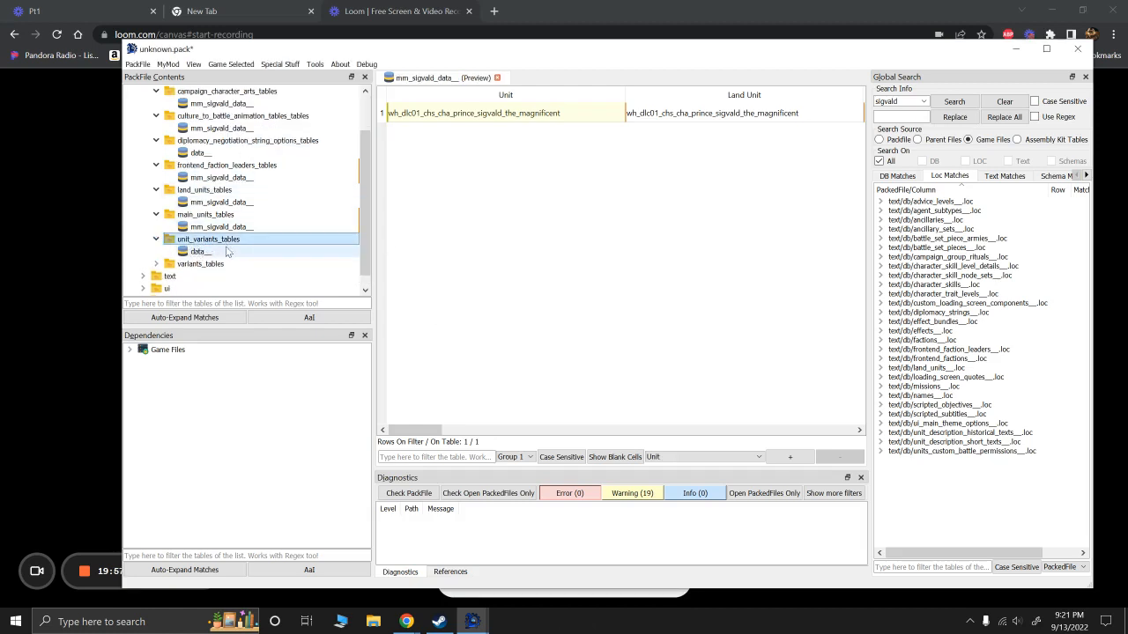
left_click(244, 252)
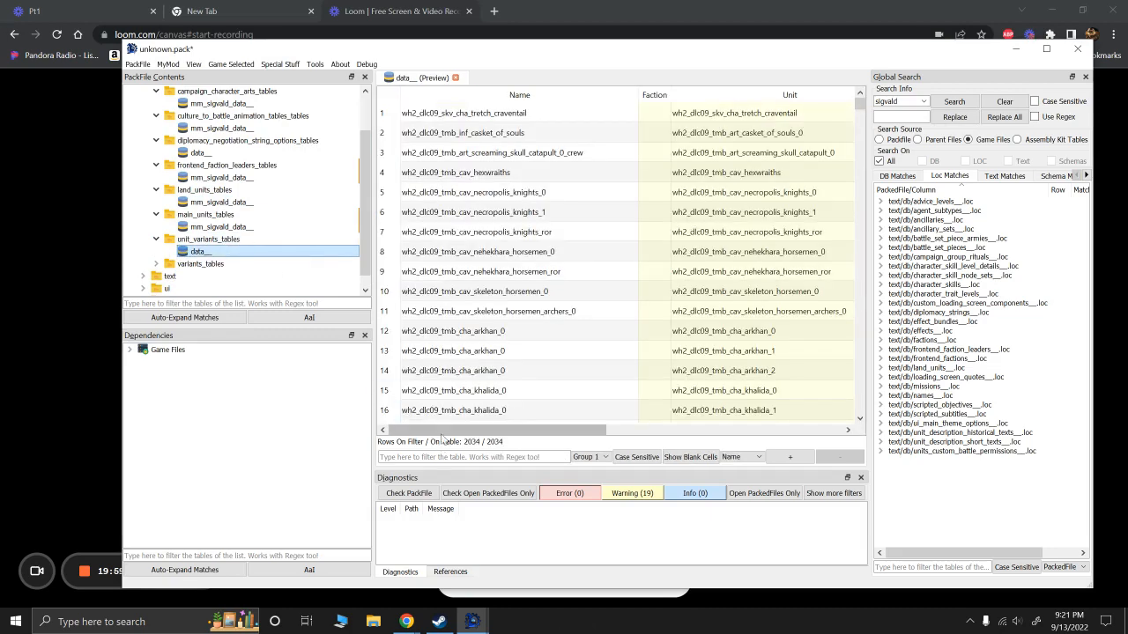
left_click_drag(443, 431, 335, 441)
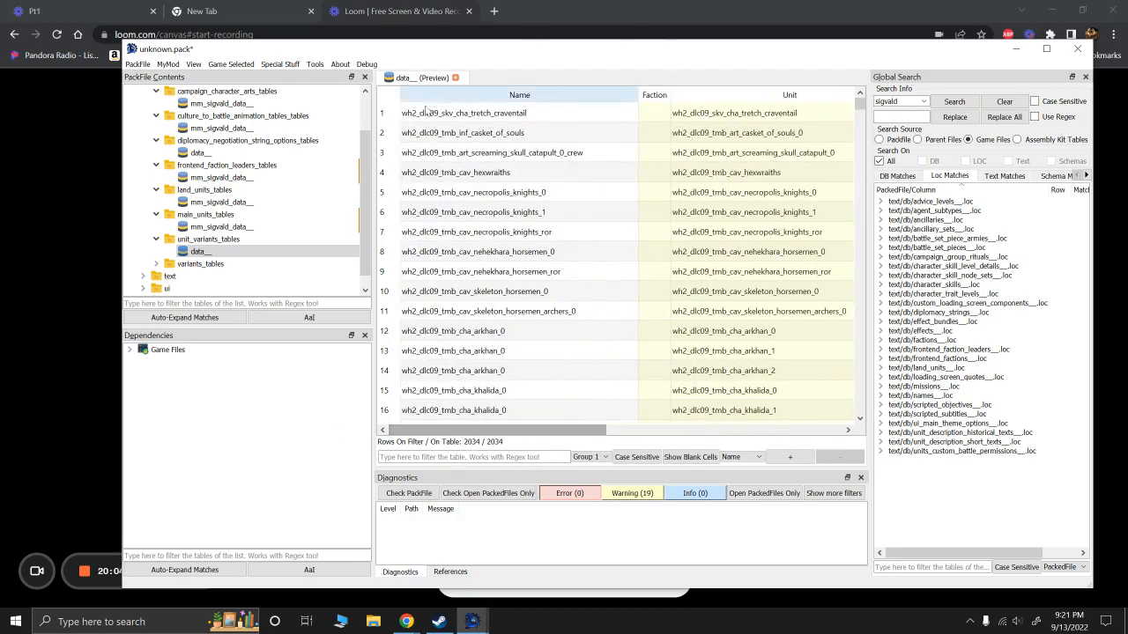
right_click(204, 253)
left_click(233, 323)
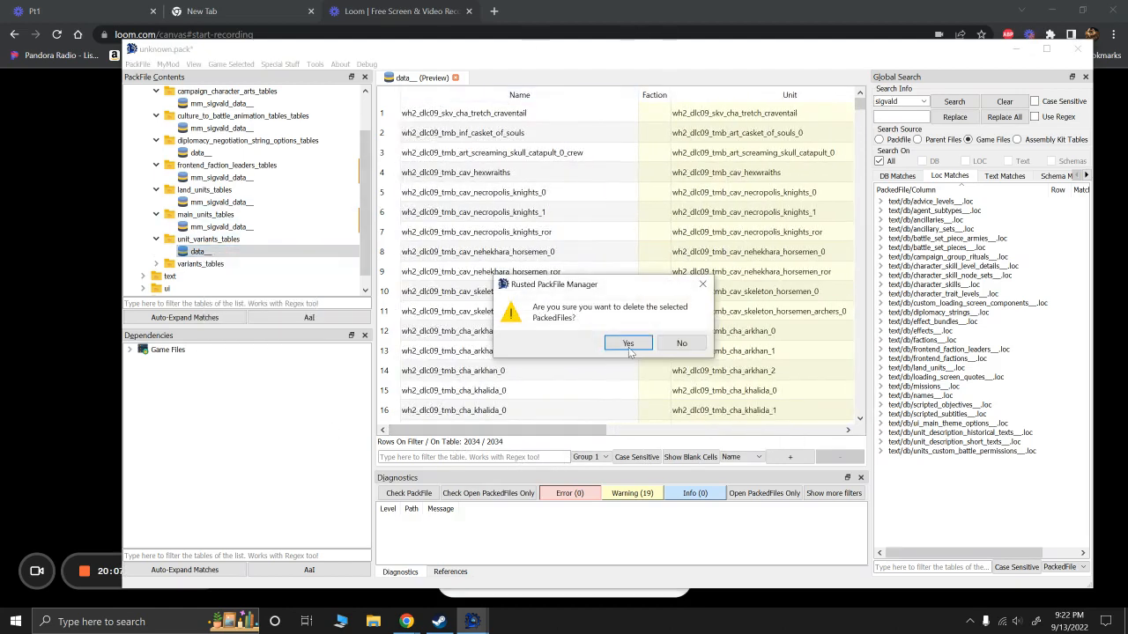
left_click(629, 347)
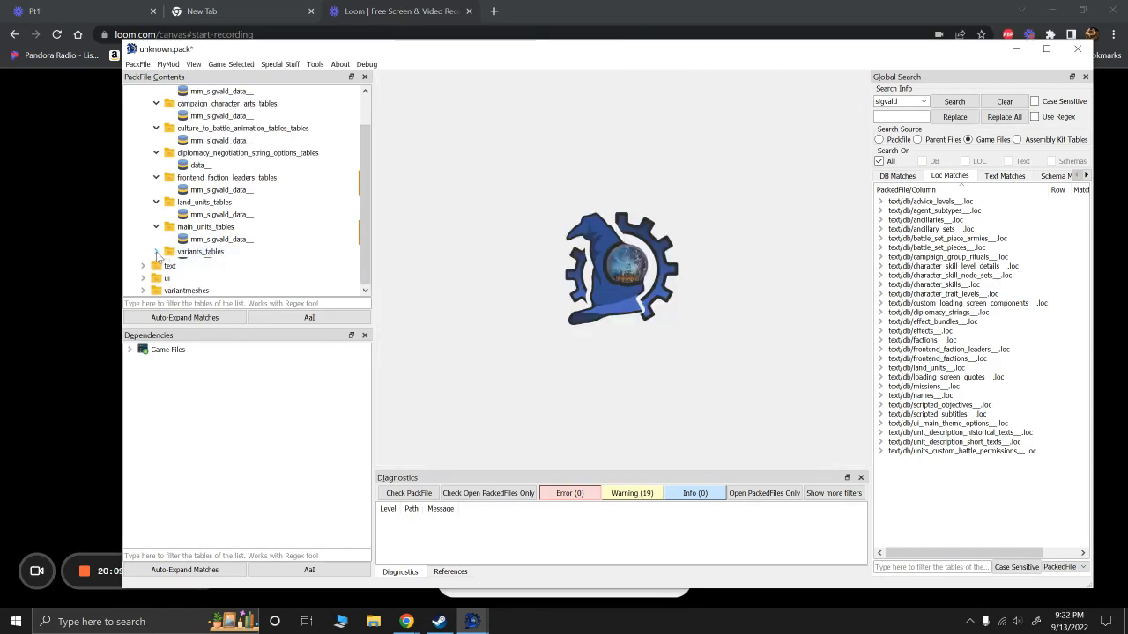
Step: Open data__ in variants_tables, filter it by sigvald and examine the row's variant filename, scale and remaining columns
left_click(354, 265)
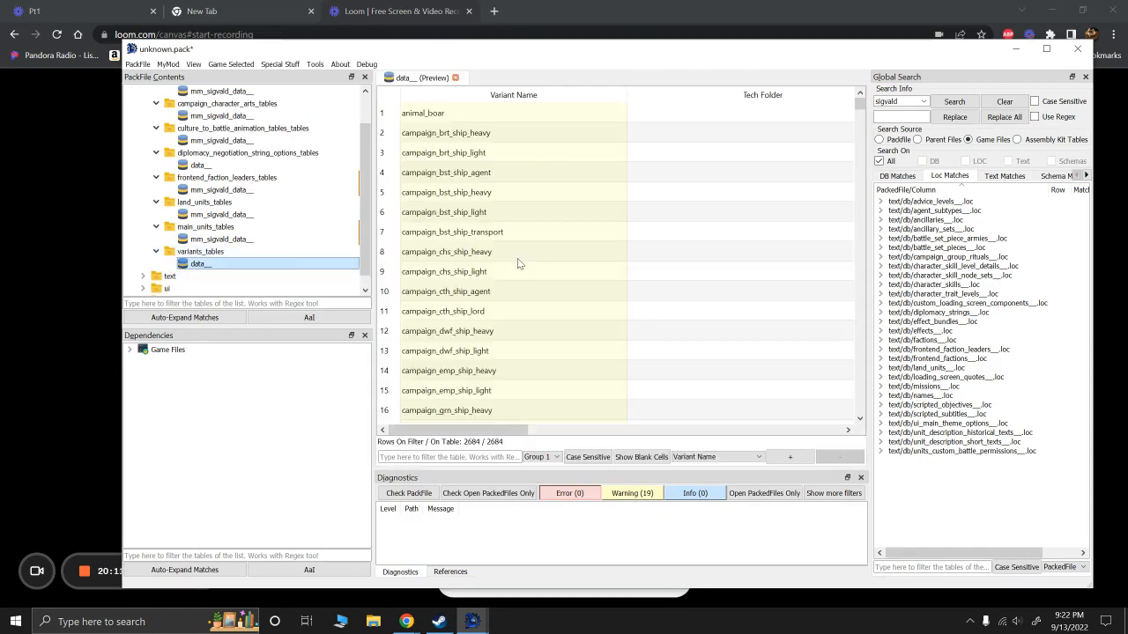
left_click_drag(469, 434, 441, 449)
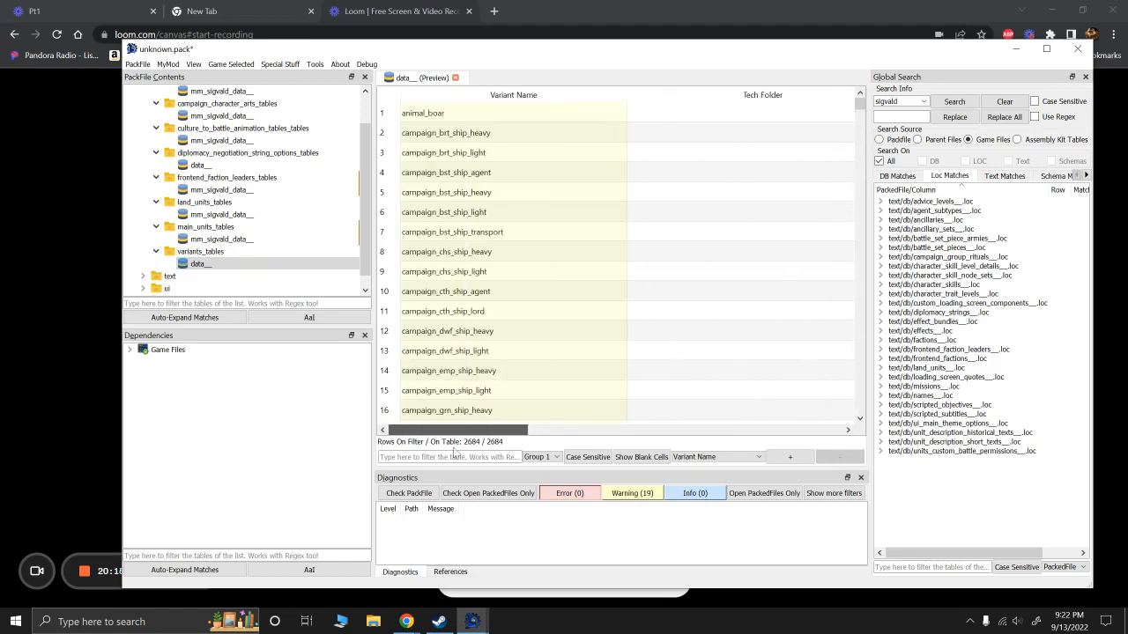
left_click(433, 458)
type("sigvald")
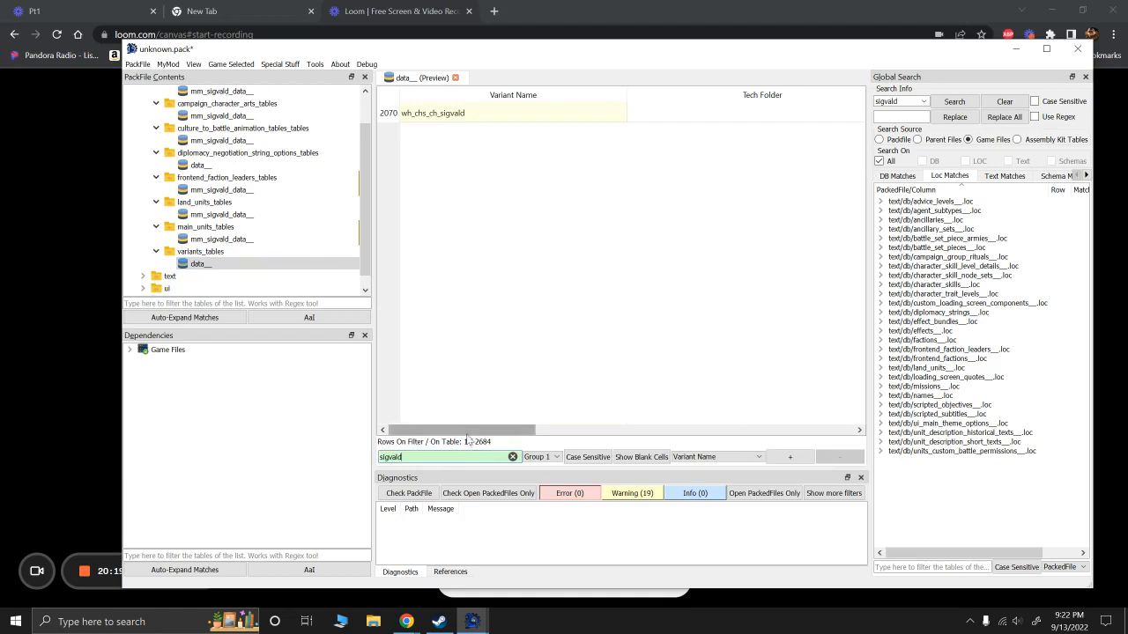
left_click_drag(445, 430, 568, 429)
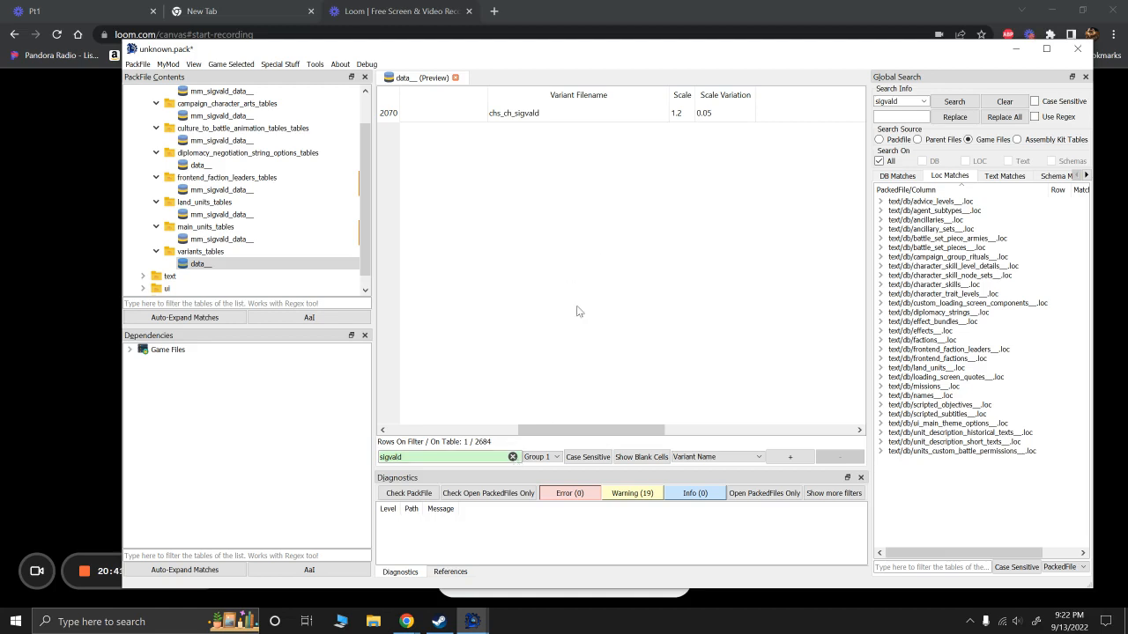
left_click_drag(601, 431, 730, 431)
left_click_drag(780, 430, 470, 431)
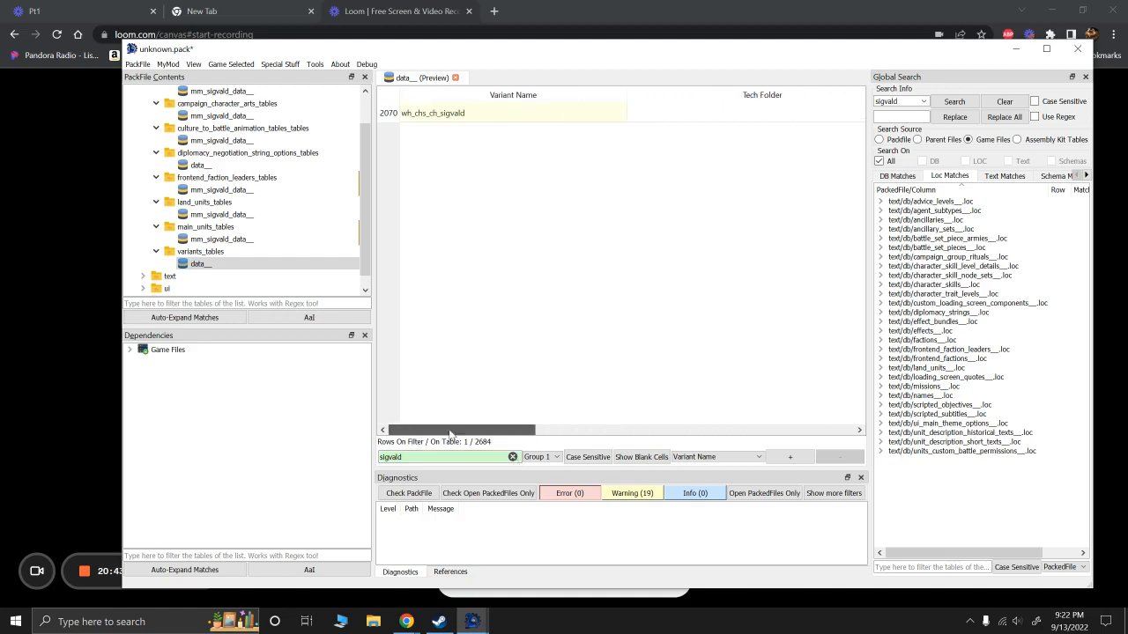
Step: Delete the data__ table in variants_tables from the pack
right_click(200, 263)
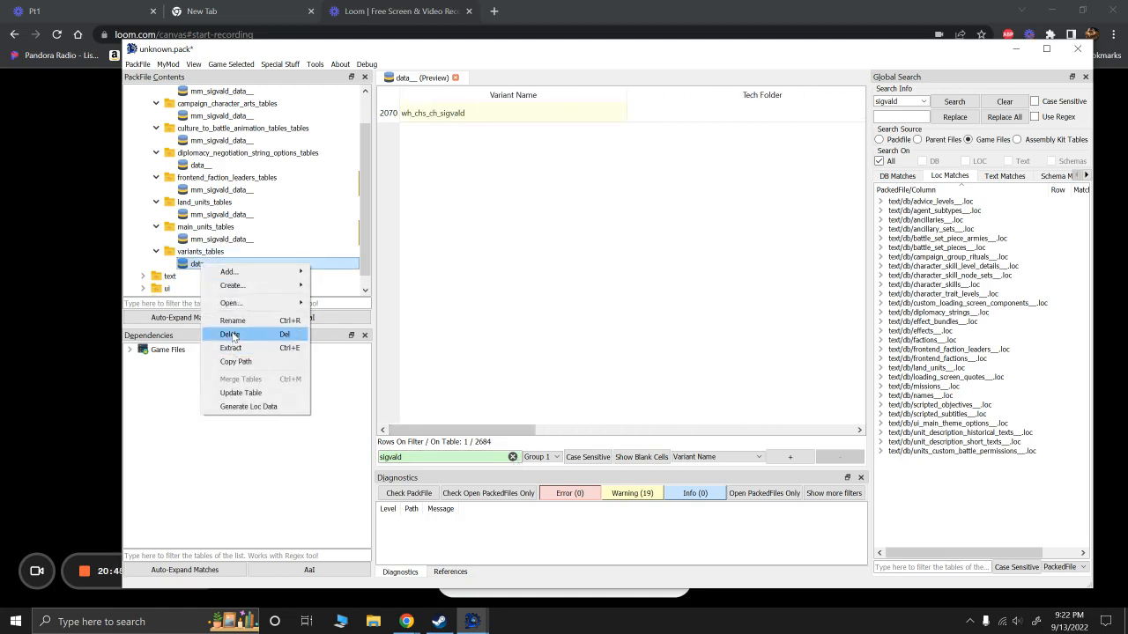
left_click(230, 335)
left_click(604, 343)
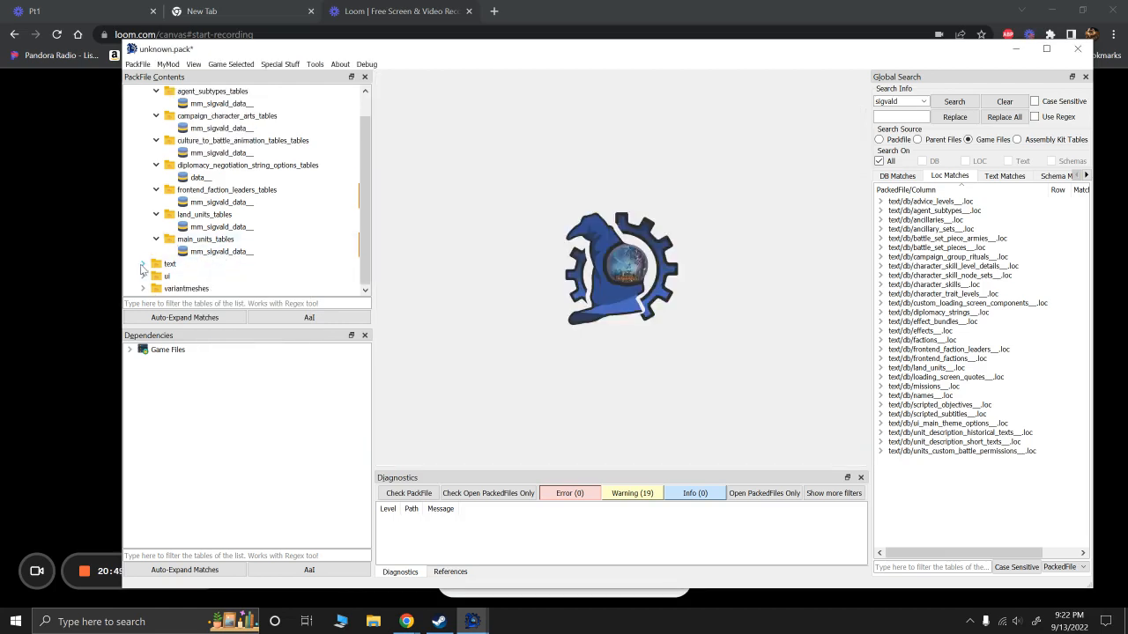
Step: Expand the pack's text folder and its db subfolder to examine the loc files inside
scroll(220, 255, "up", 1)
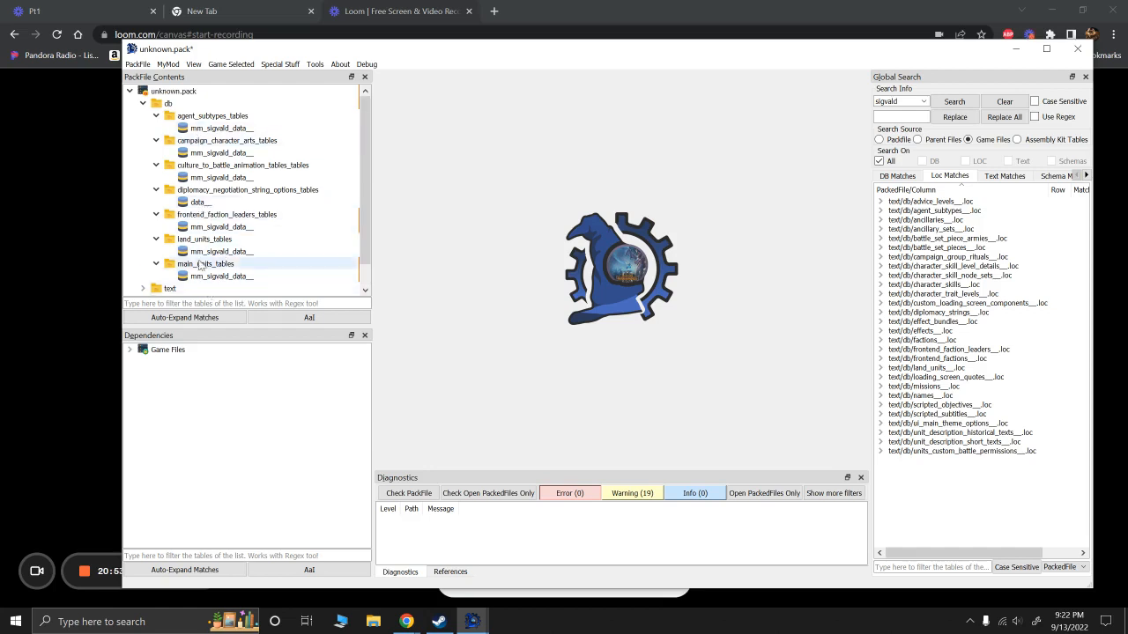
scroll(202, 265, "down", 1)
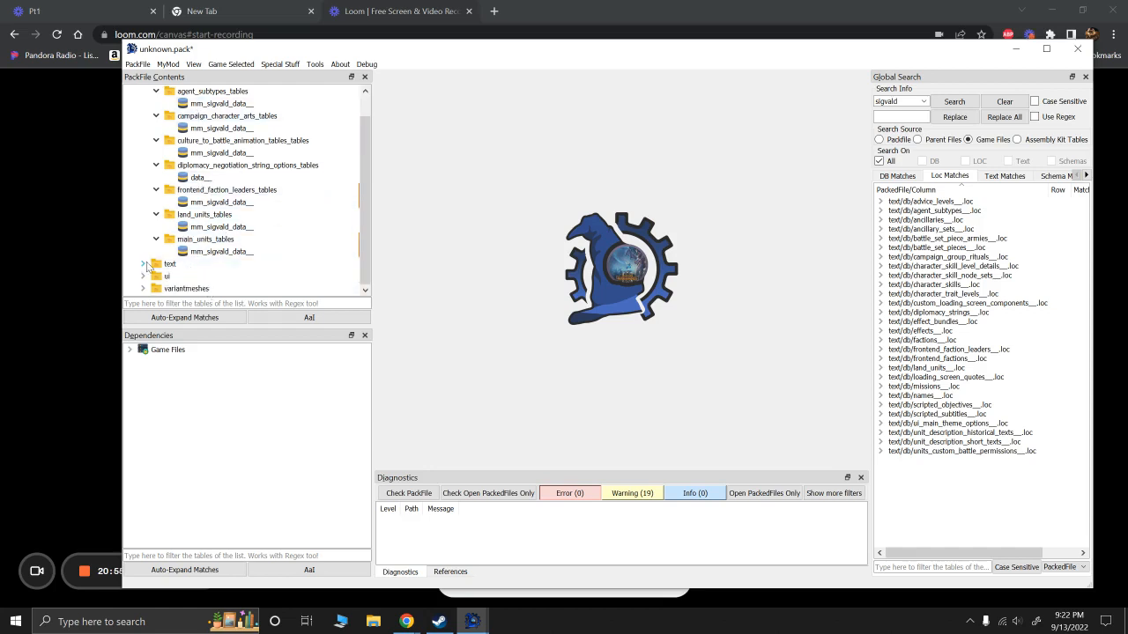
left_click(143, 264)
left_click(156, 277)
scroll(215, 280, "down", 2)
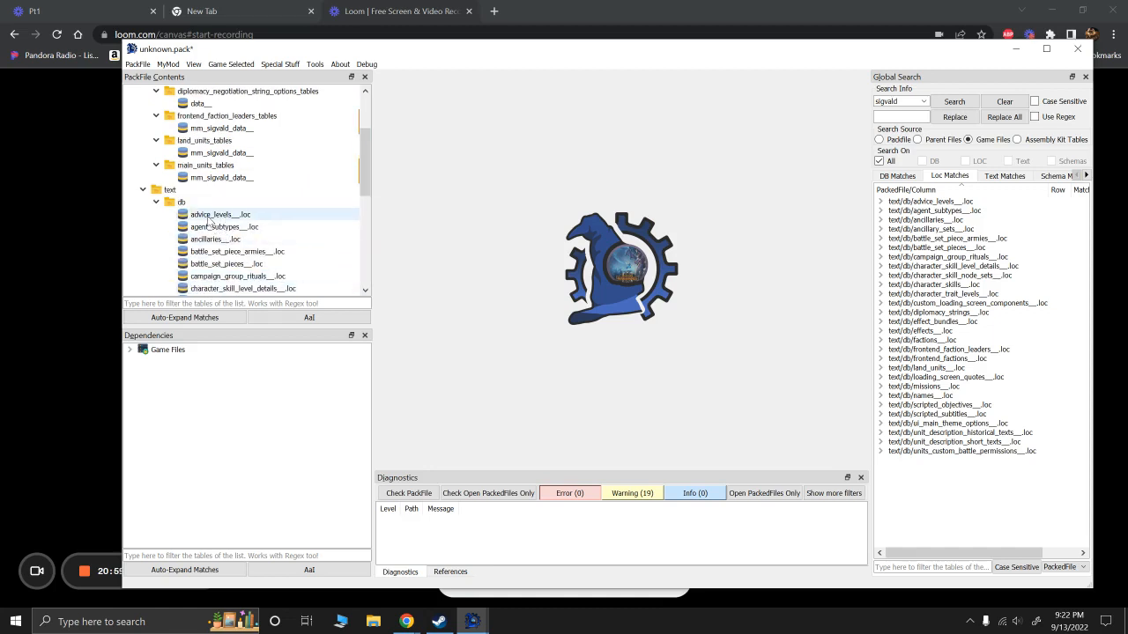
right_click(209, 220)
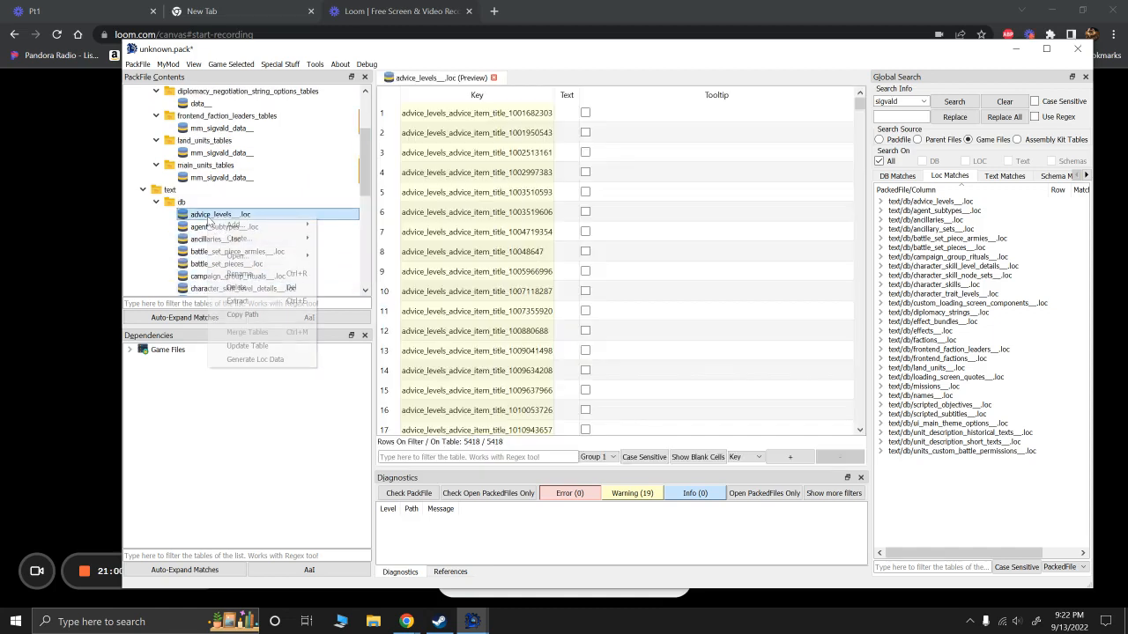
left_click(251, 272)
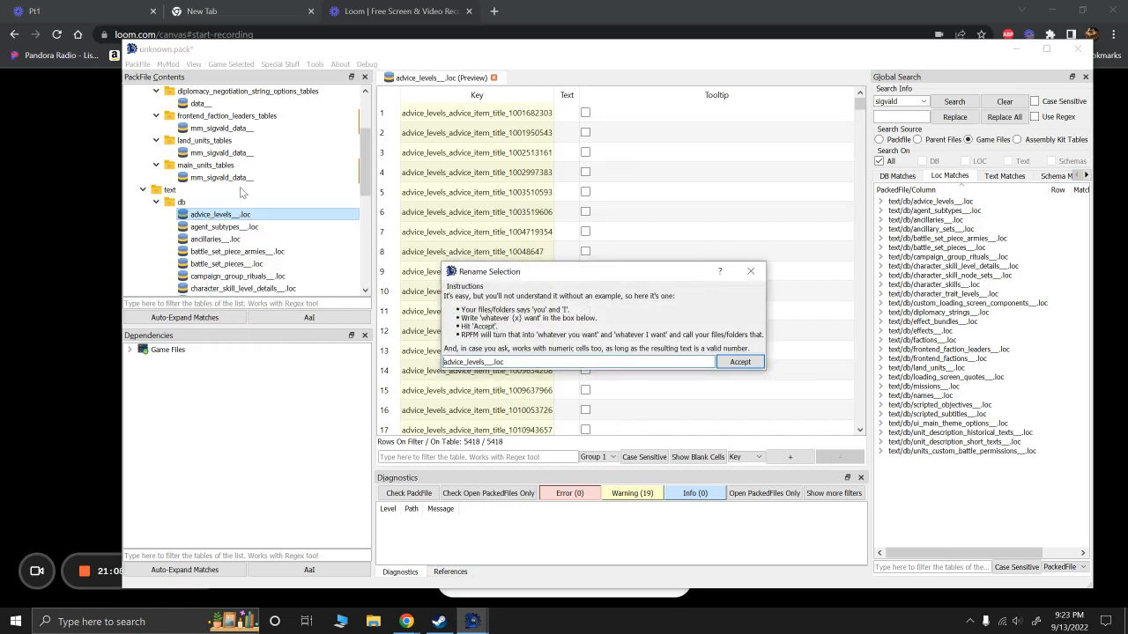
left_click(750, 271)
Step: Look through the loc files in text/db, and open data__ in diplomacy_negotiation_string_options_tables to examine its sigvald rows
scroll(211, 220, "down", 5)
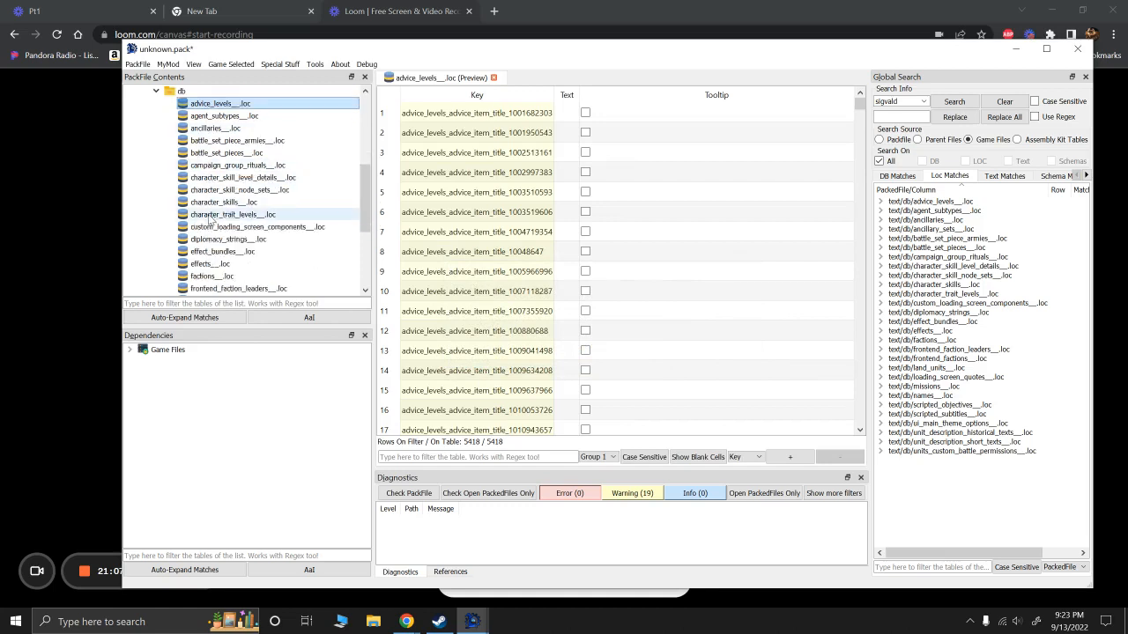
scroll(216, 225, "down", 5)
scroll(263, 249, "up", 3)
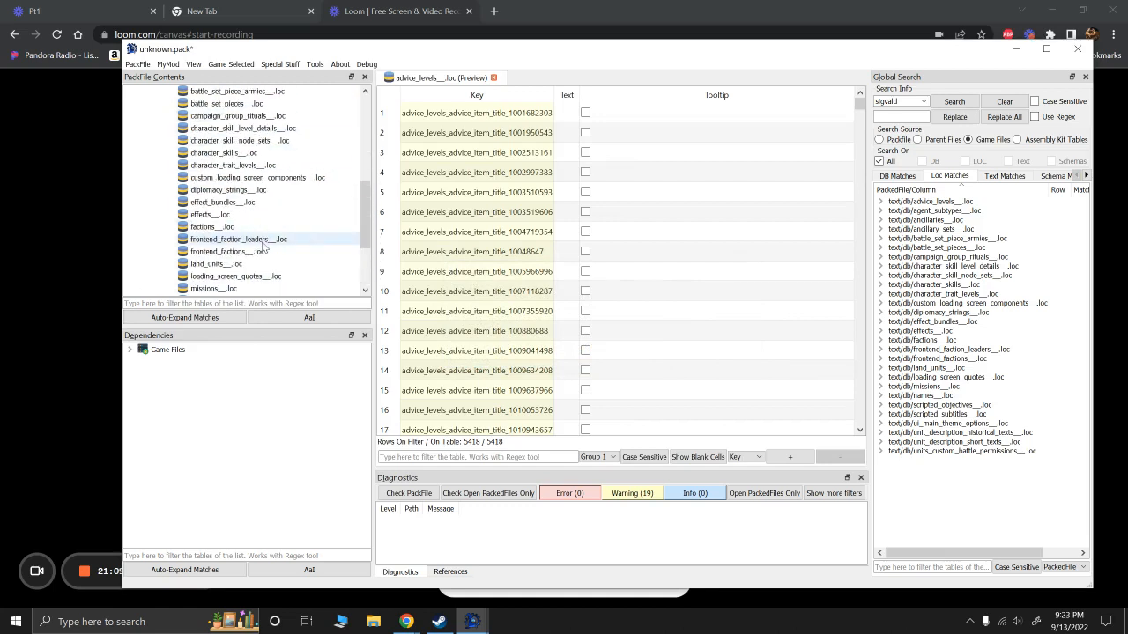
scroll(263, 247, "up", 5)
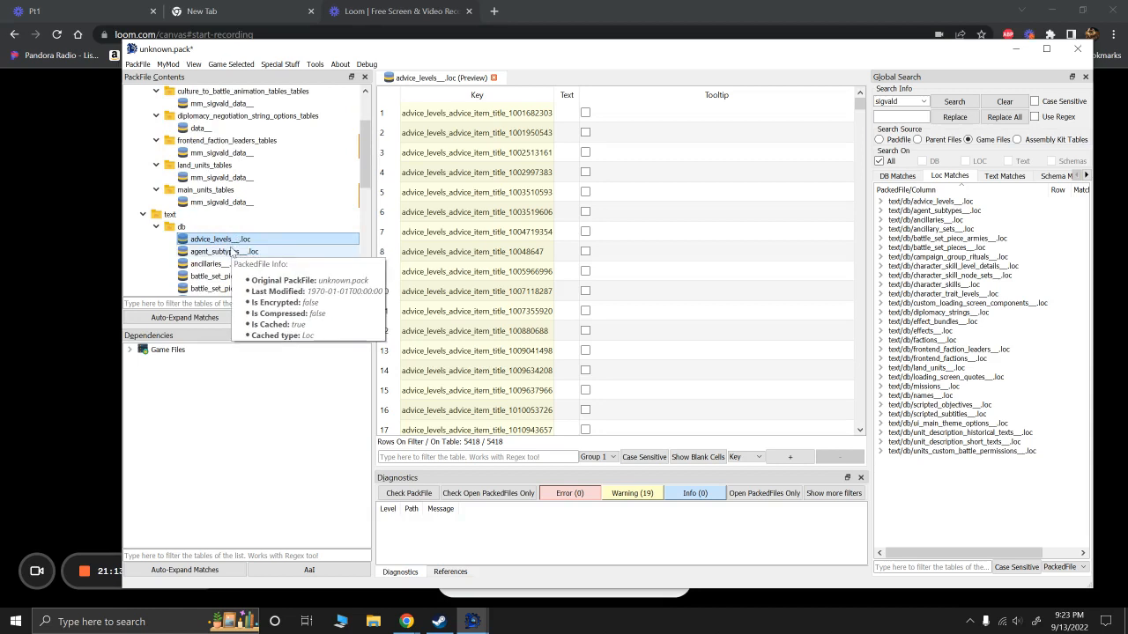
scroll(232, 253, "up", 2)
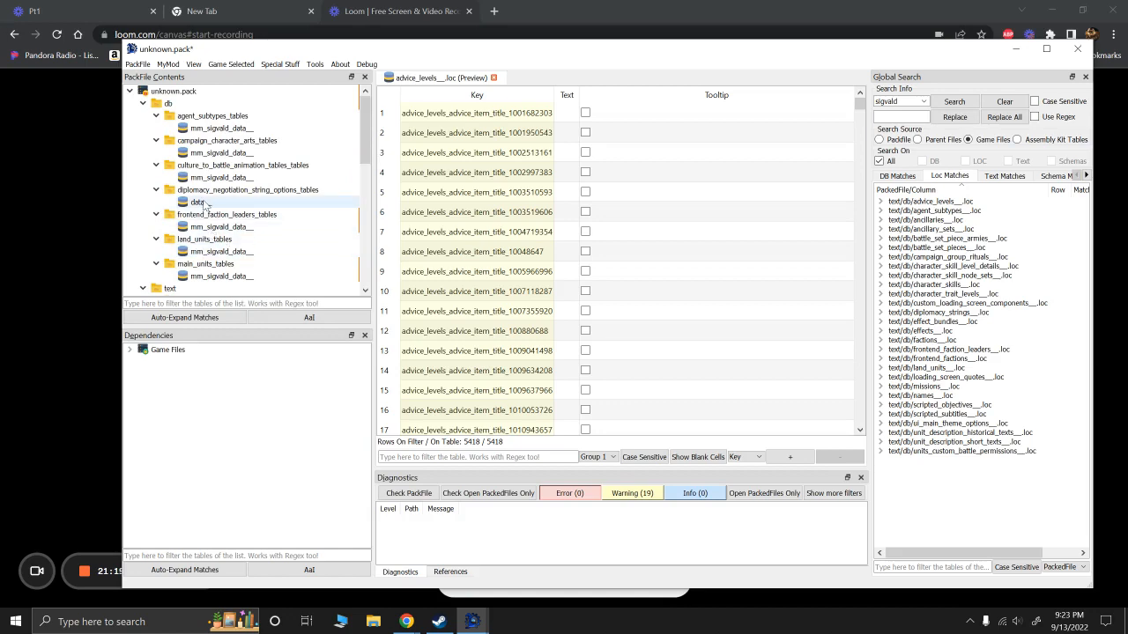
left_click(204, 203)
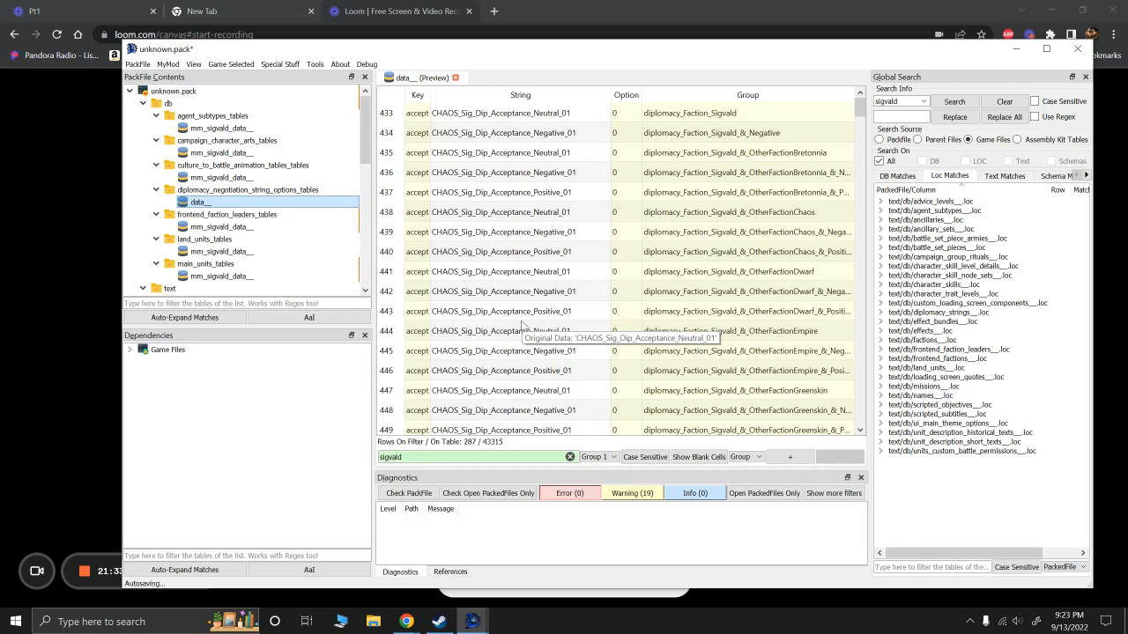
scroll(522, 324, "down", 2)
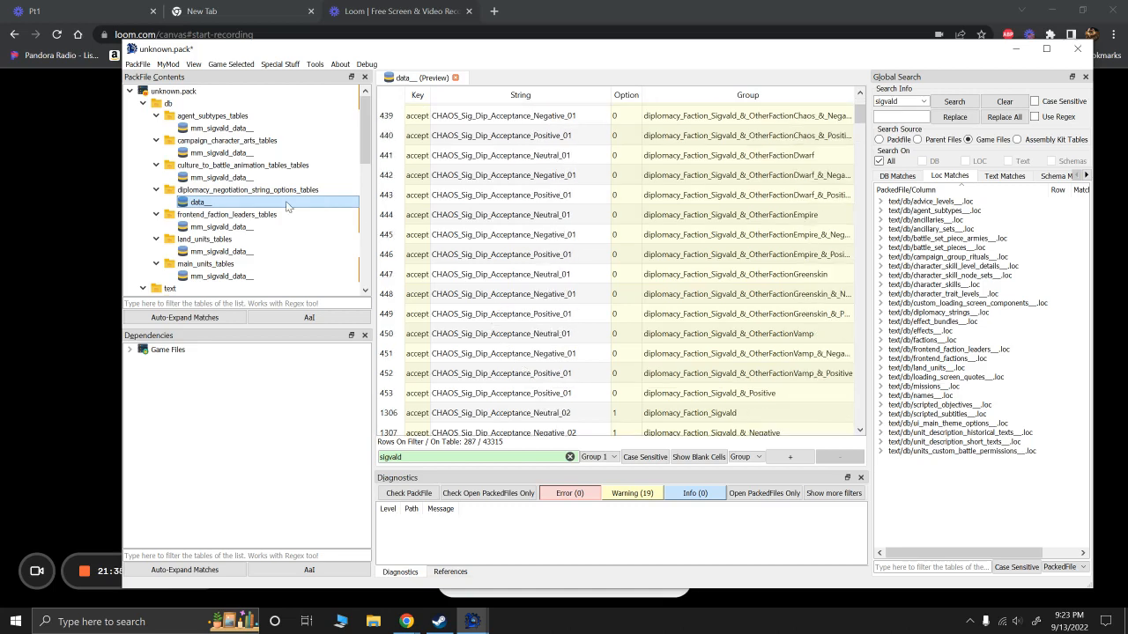
Step: Save the pack as Masked_Mustachios_Lady_Sigvald.pack in the Total War WARHAMMER III data folder, replacing the existing file
left_click(139, 65)
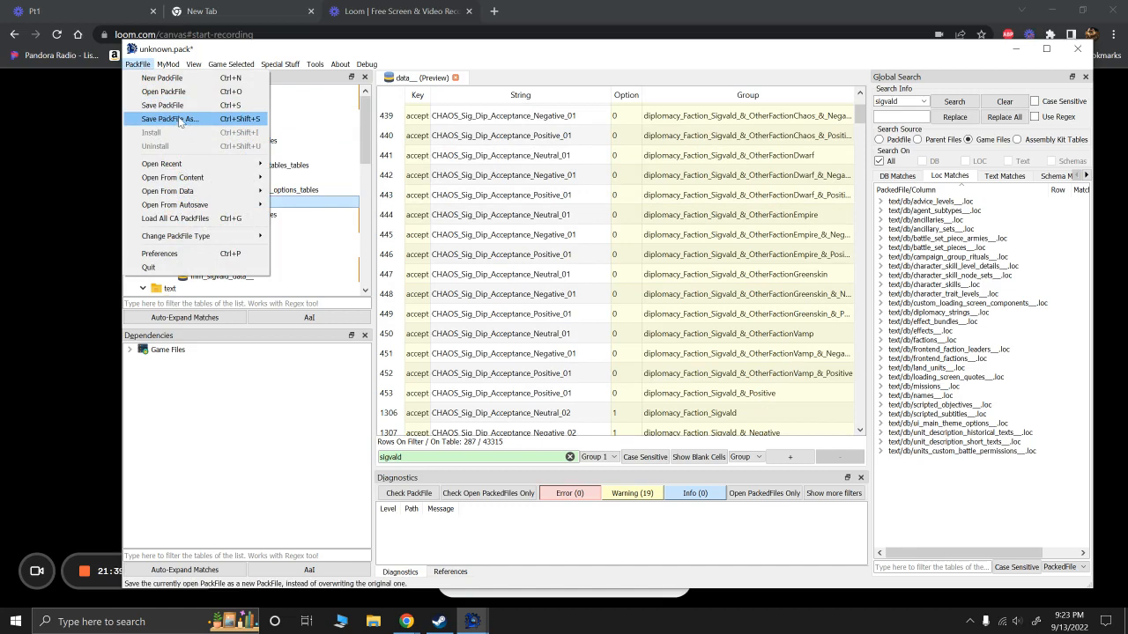
left_click(165, 50)
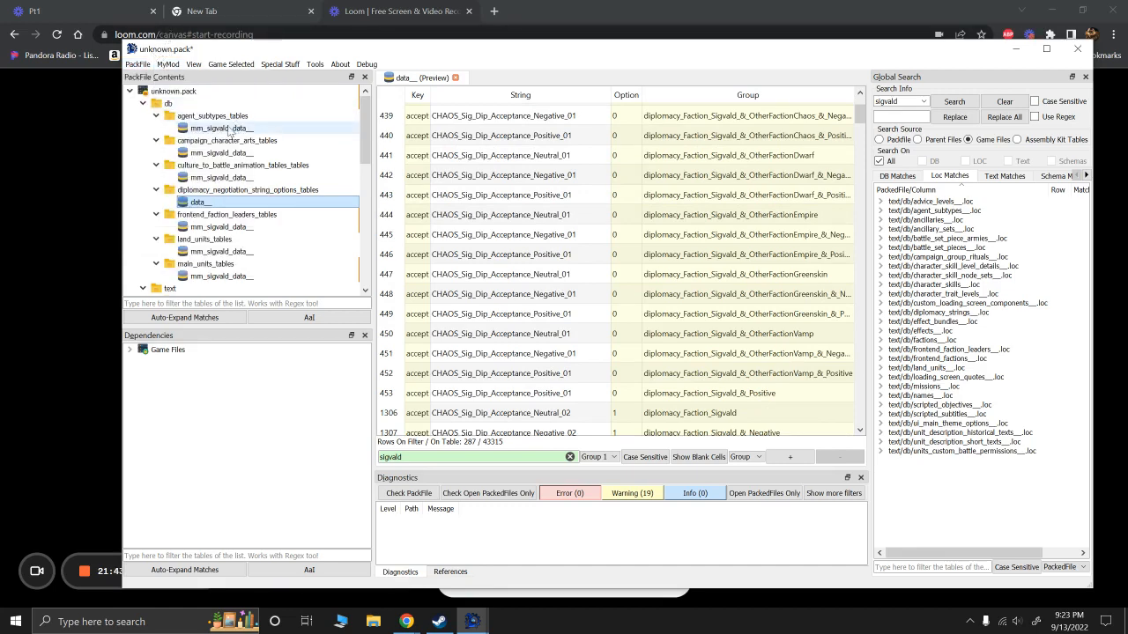
left_click(134, 65)
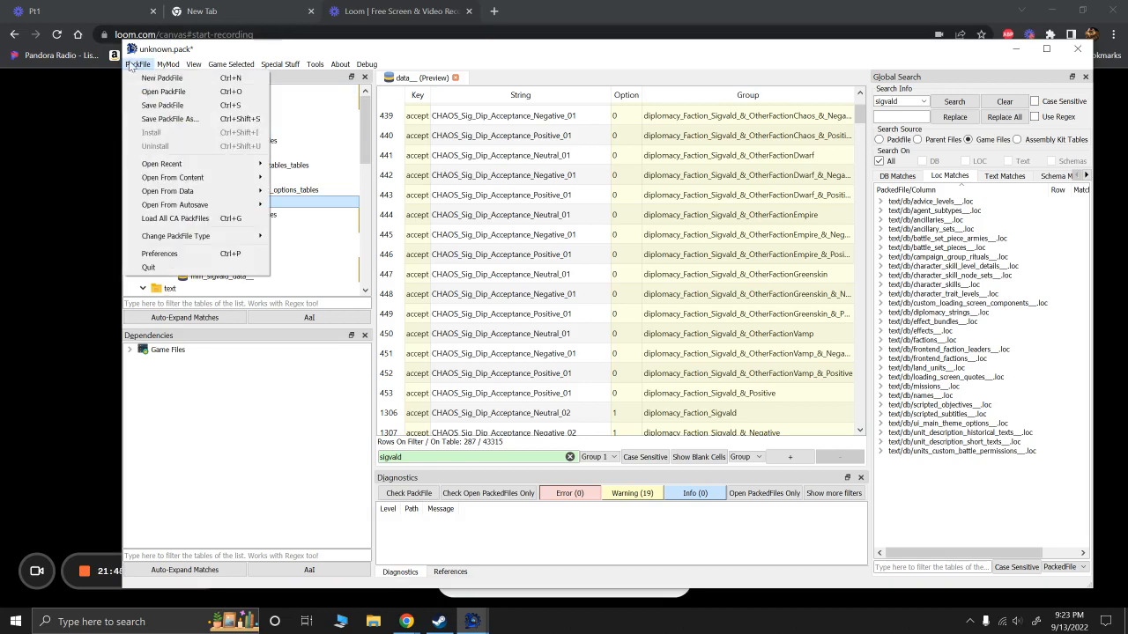
left_click(174, 127)
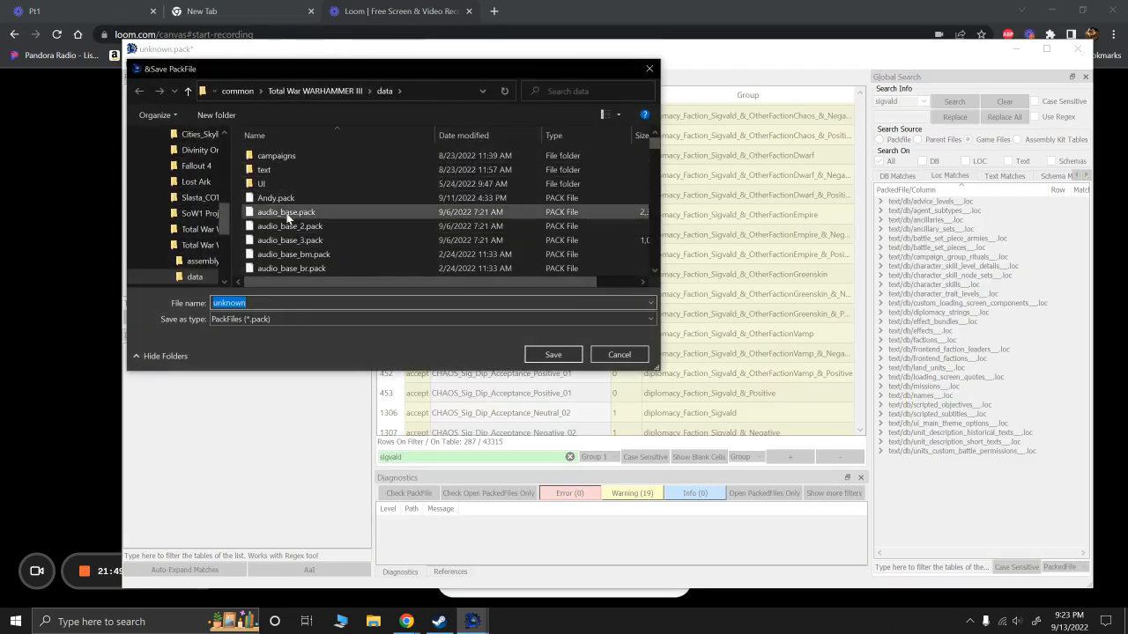
scroll(287, 217, "down", 10)
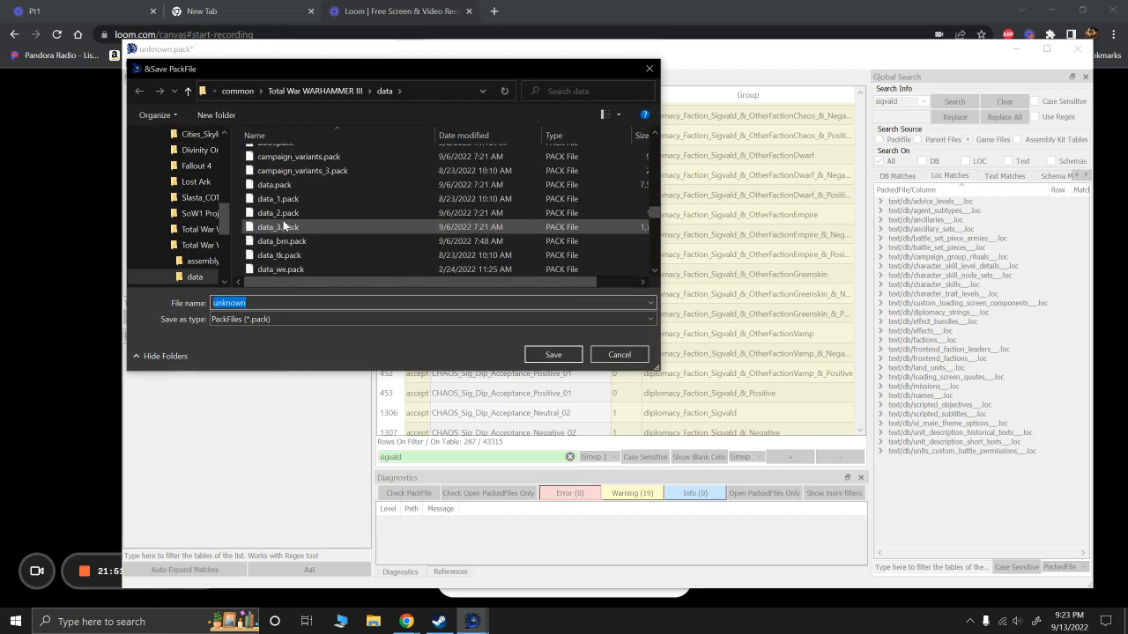
scroll(283, 220, "down", 5)
left_click(309, 171)
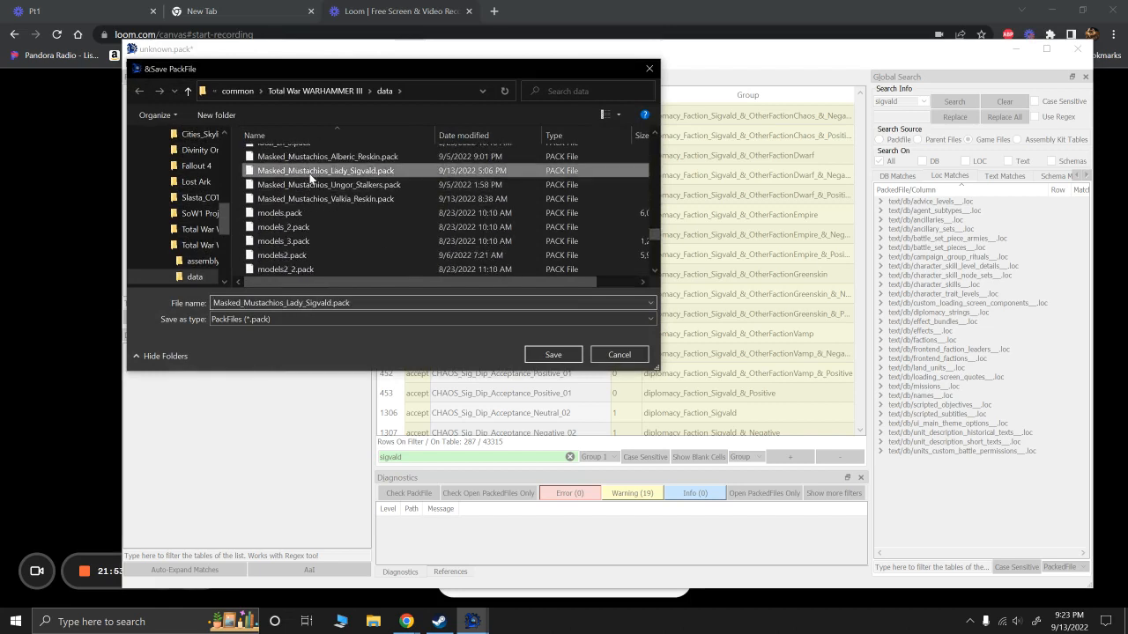
left_click(564, 354)
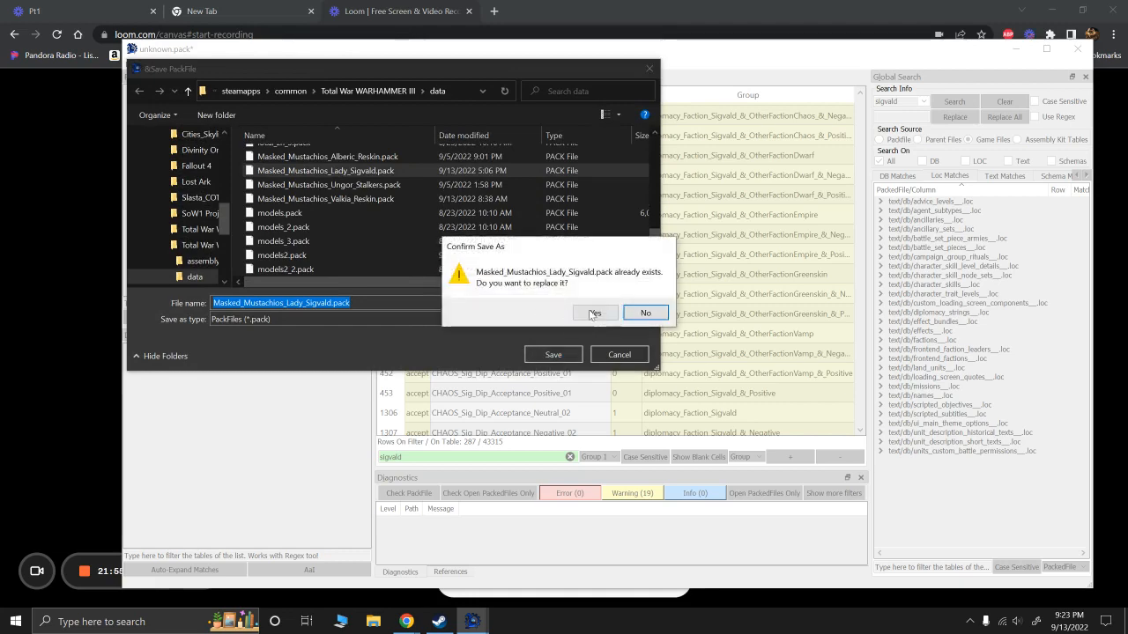
left_click(593, 314)
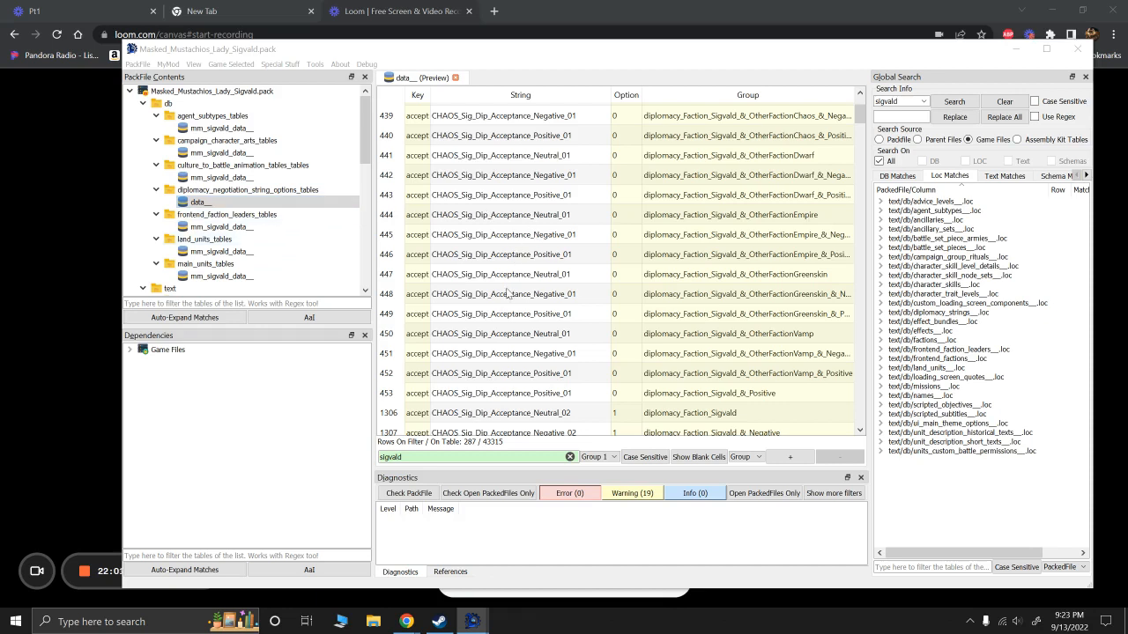
mouse_move(439, 622)
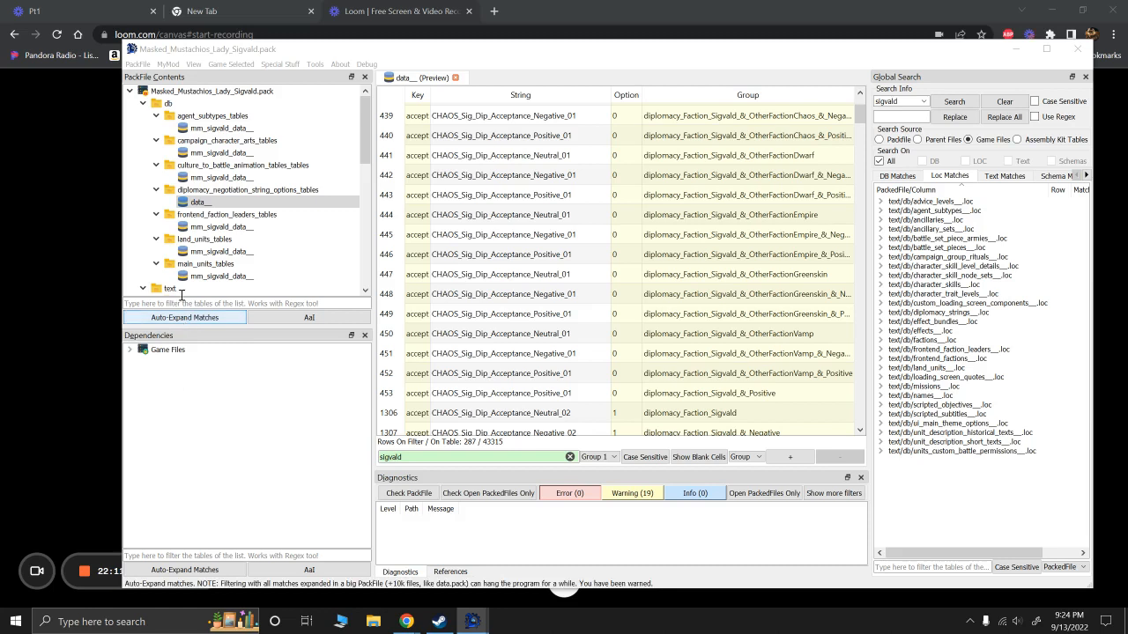
left_click(191, 206)
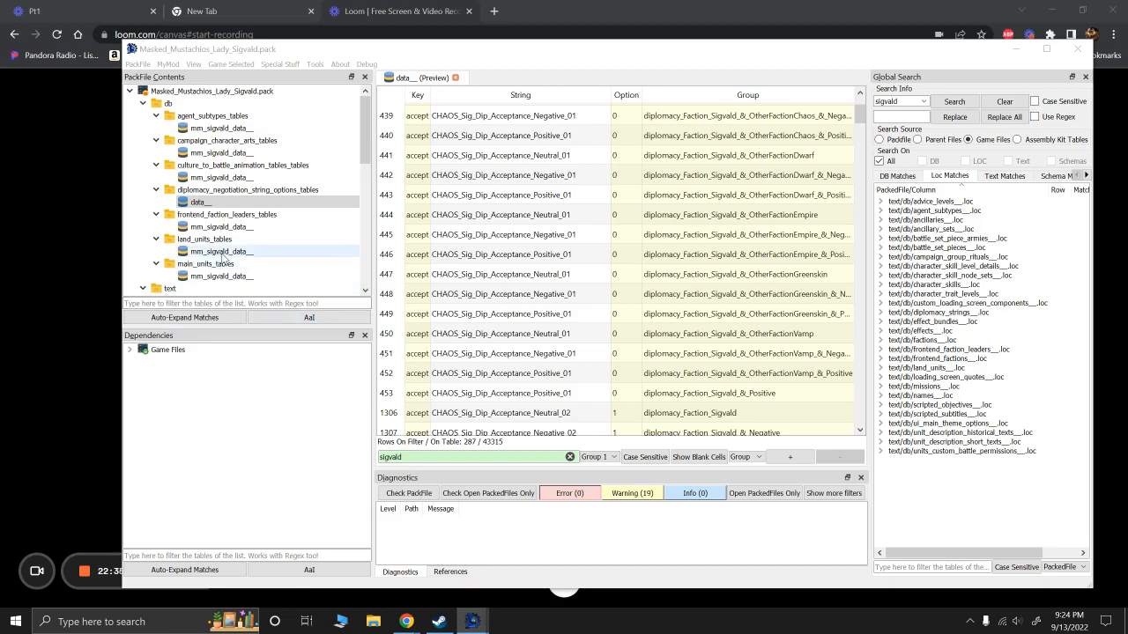
left_click(42, 286)
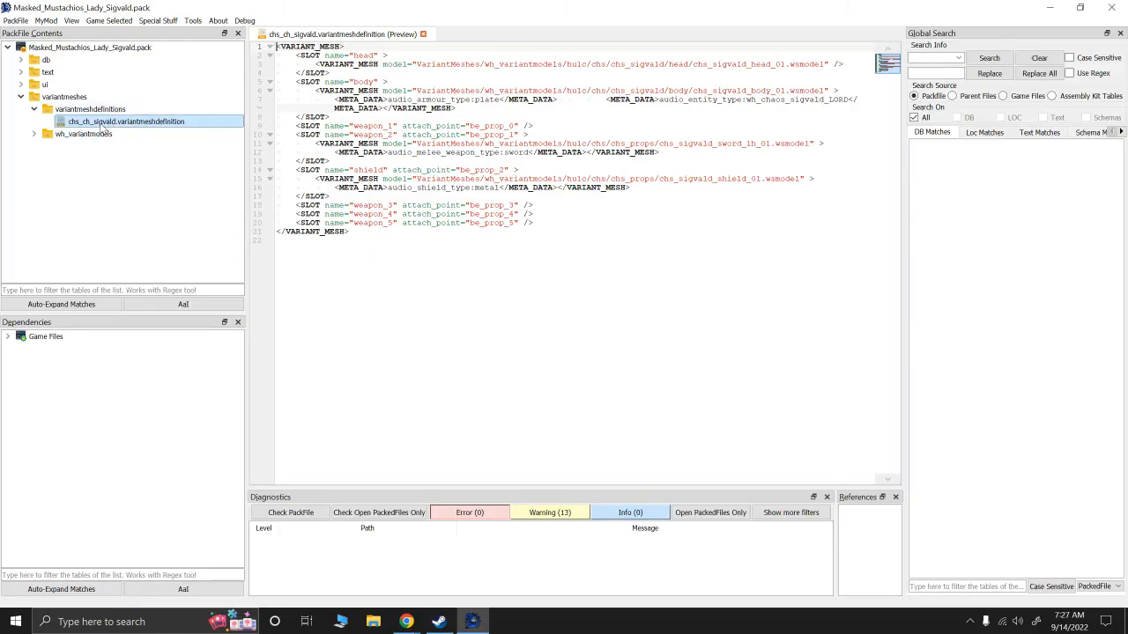
Step: Expand wh_variantmodels down to chs_sigvald/body and compare its model file names with chs_ch_sigvald.variantmeshdefinition
mouse_move(104, 129)
left_click(33, 134)
left_click(48, 147)
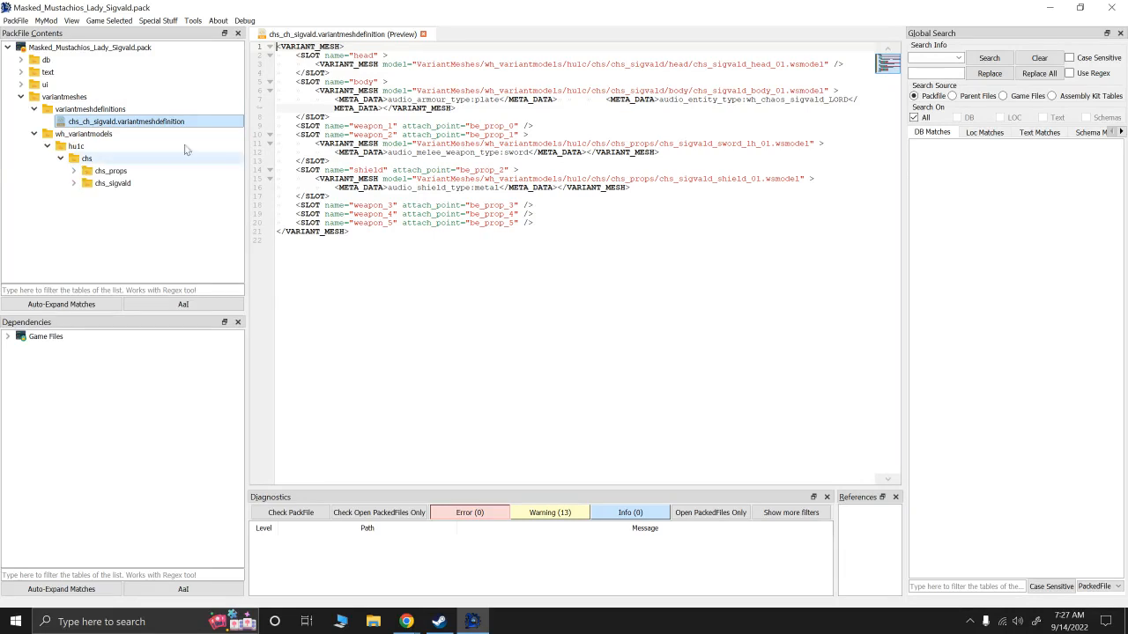
left_click(74, 183)
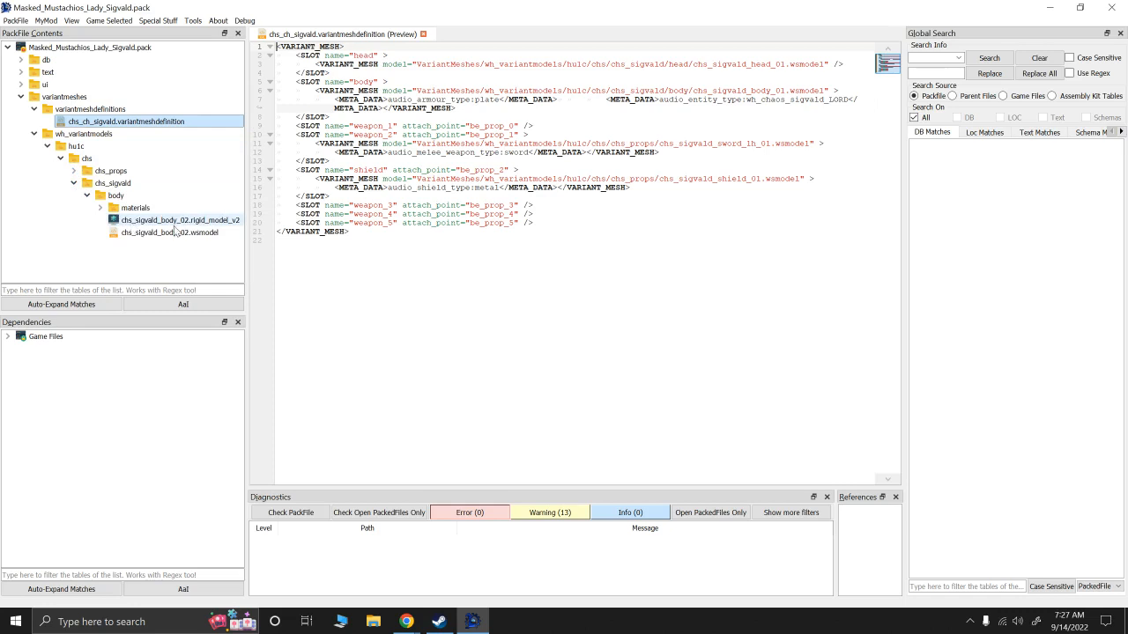
left_click(175, 225)
left_click(132, 122)
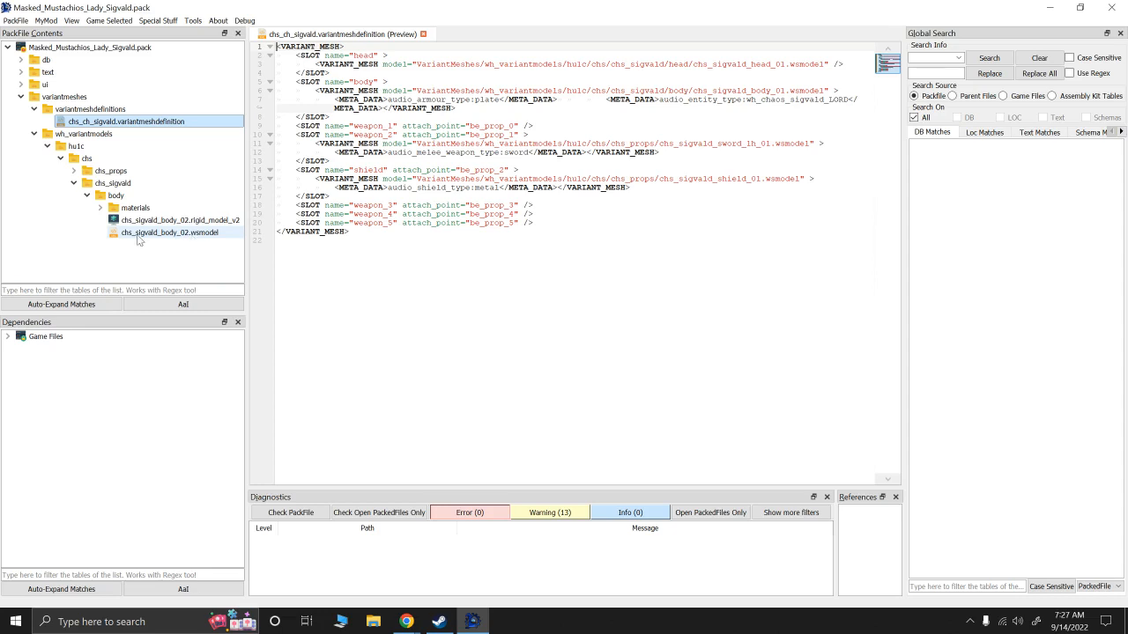
Step: Delete the whole head slot block from chs_ch_sigvald.variantmeshdefinition, leaving no blank line
left_click(785, 64)
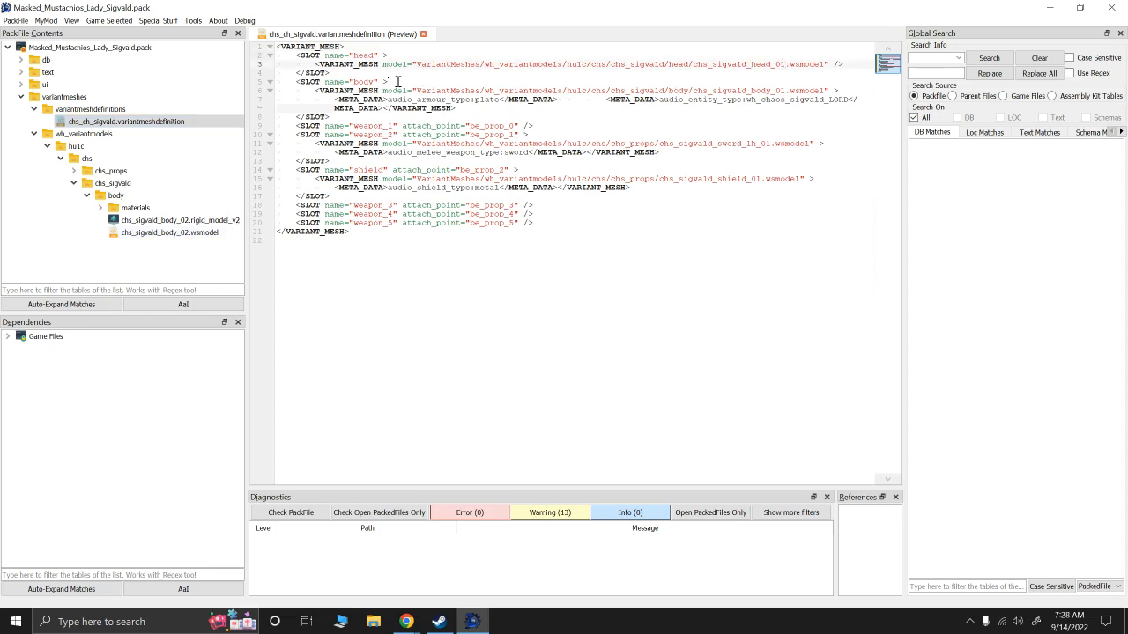
left_click_drag(398, 81, 263, 56)
key("BackSpace")
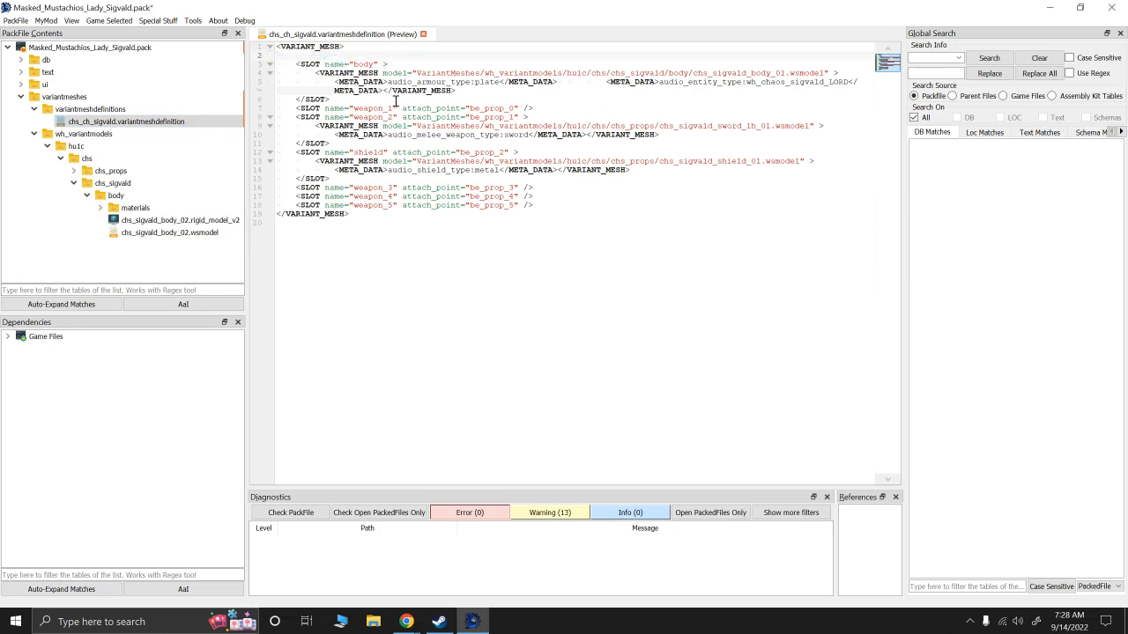
key("BackSpace")
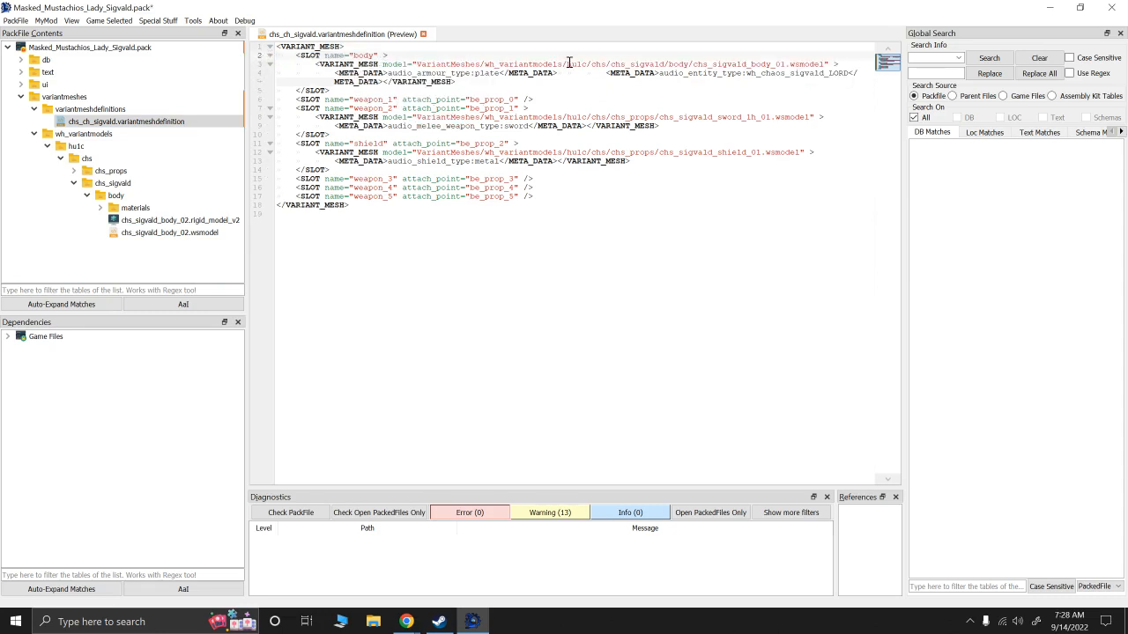
Step: Point the body, sword and shield mesh paths to chs_sigvald_body_02.wsmodel, chs_sigvald_sword_1h_02.wsmodel and chs_sigvald_shield_02.wsmodel
left_click(782, 64)
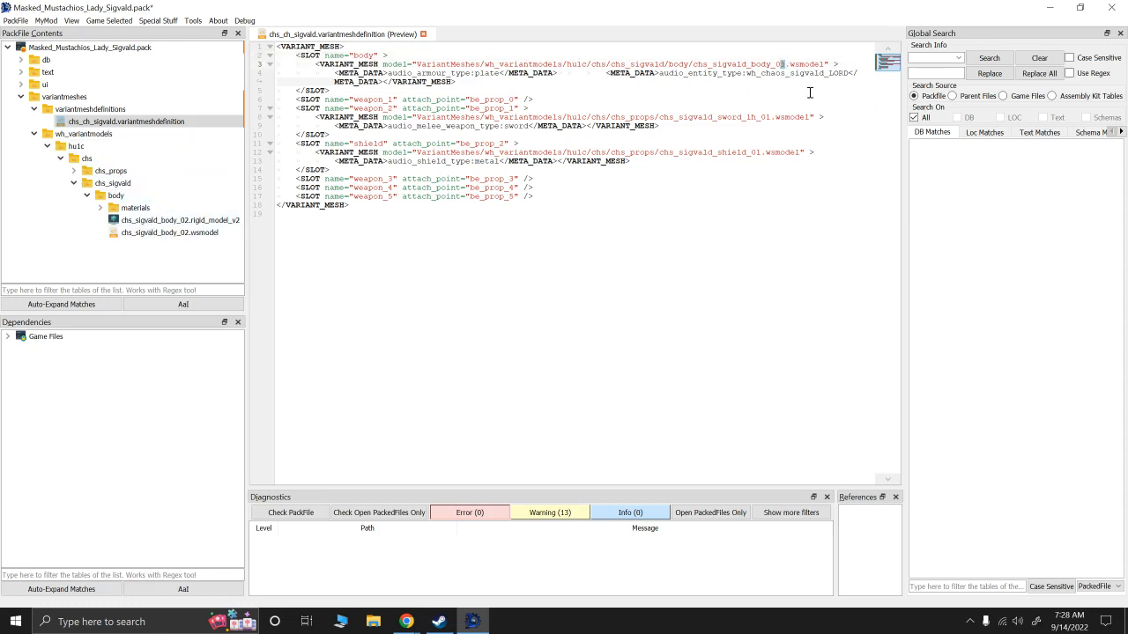
type("2")
left_click(74, 170)
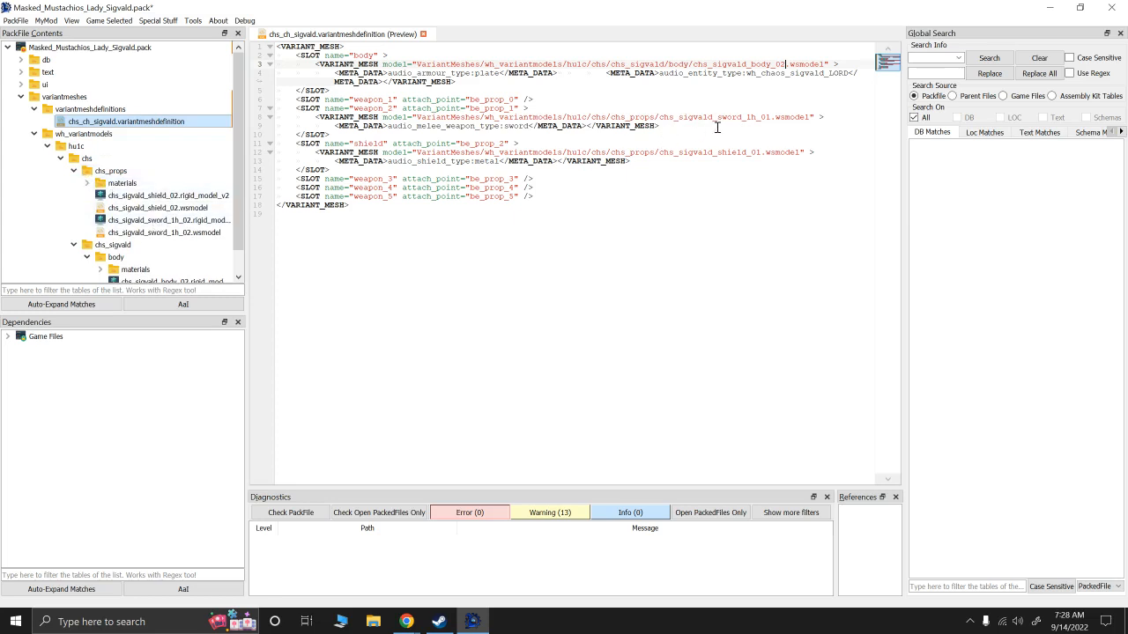
left_click(770, 117)
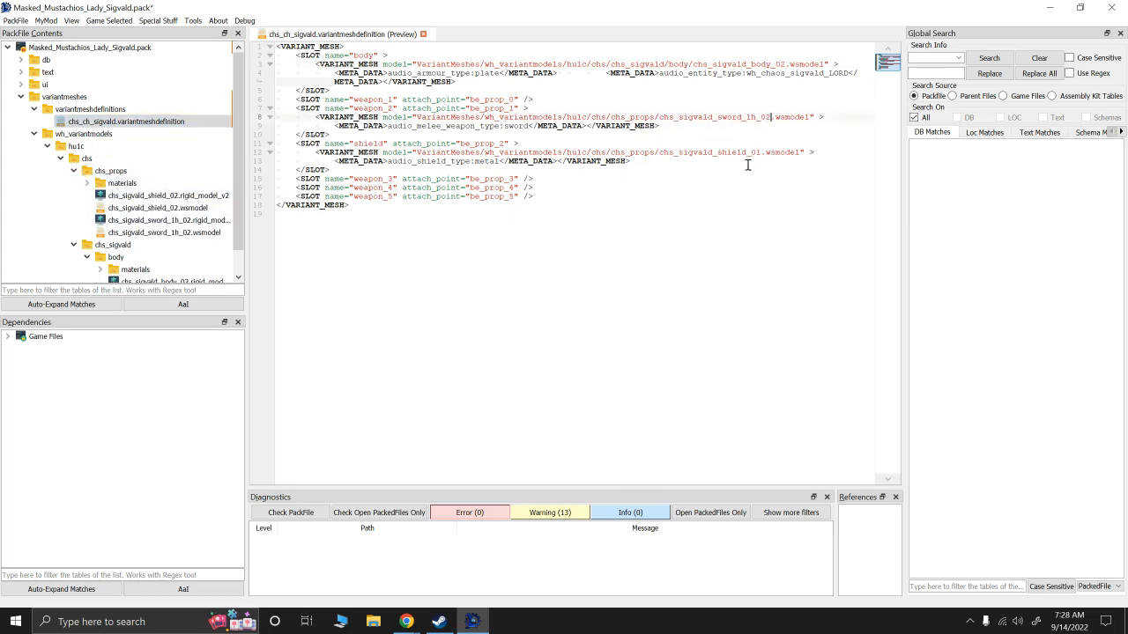
left_click(755, 153)
Step: Save the changes to Masked_Mustachios_Lady_Sigvald.pack and switch to Chrome
left_click(13, 21)
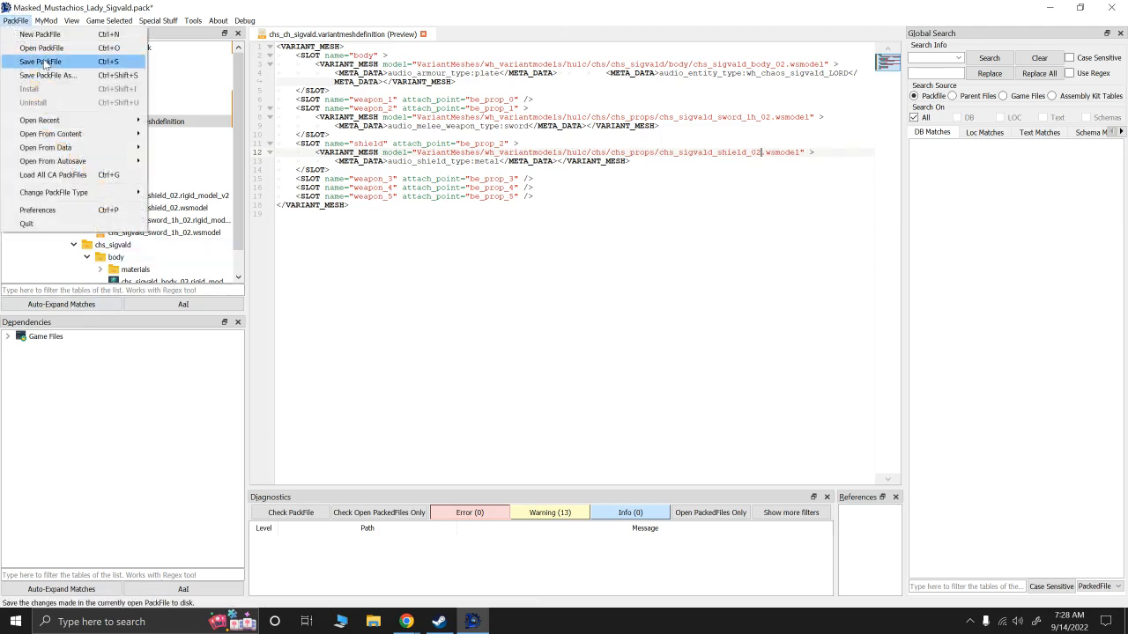
left_click(41, 61)
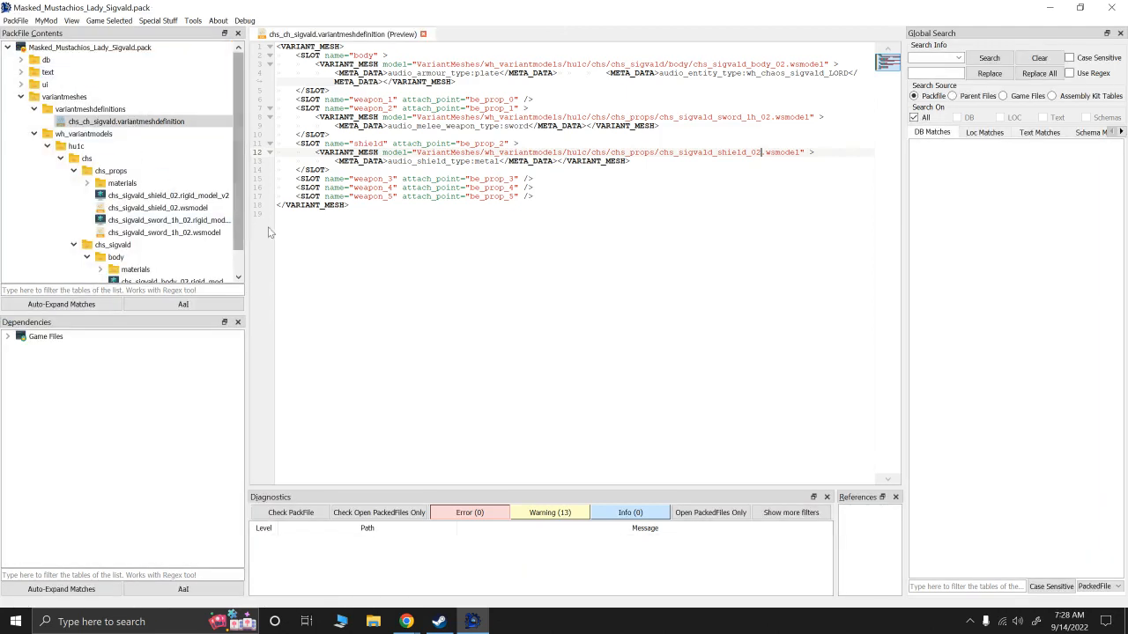
left_click(407, 621)
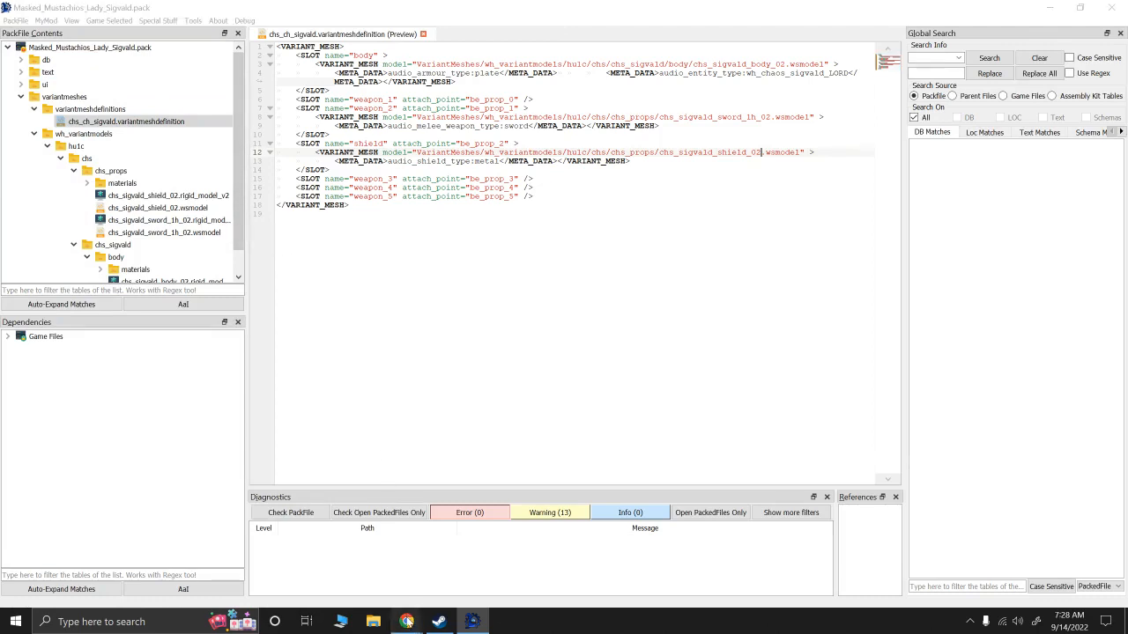